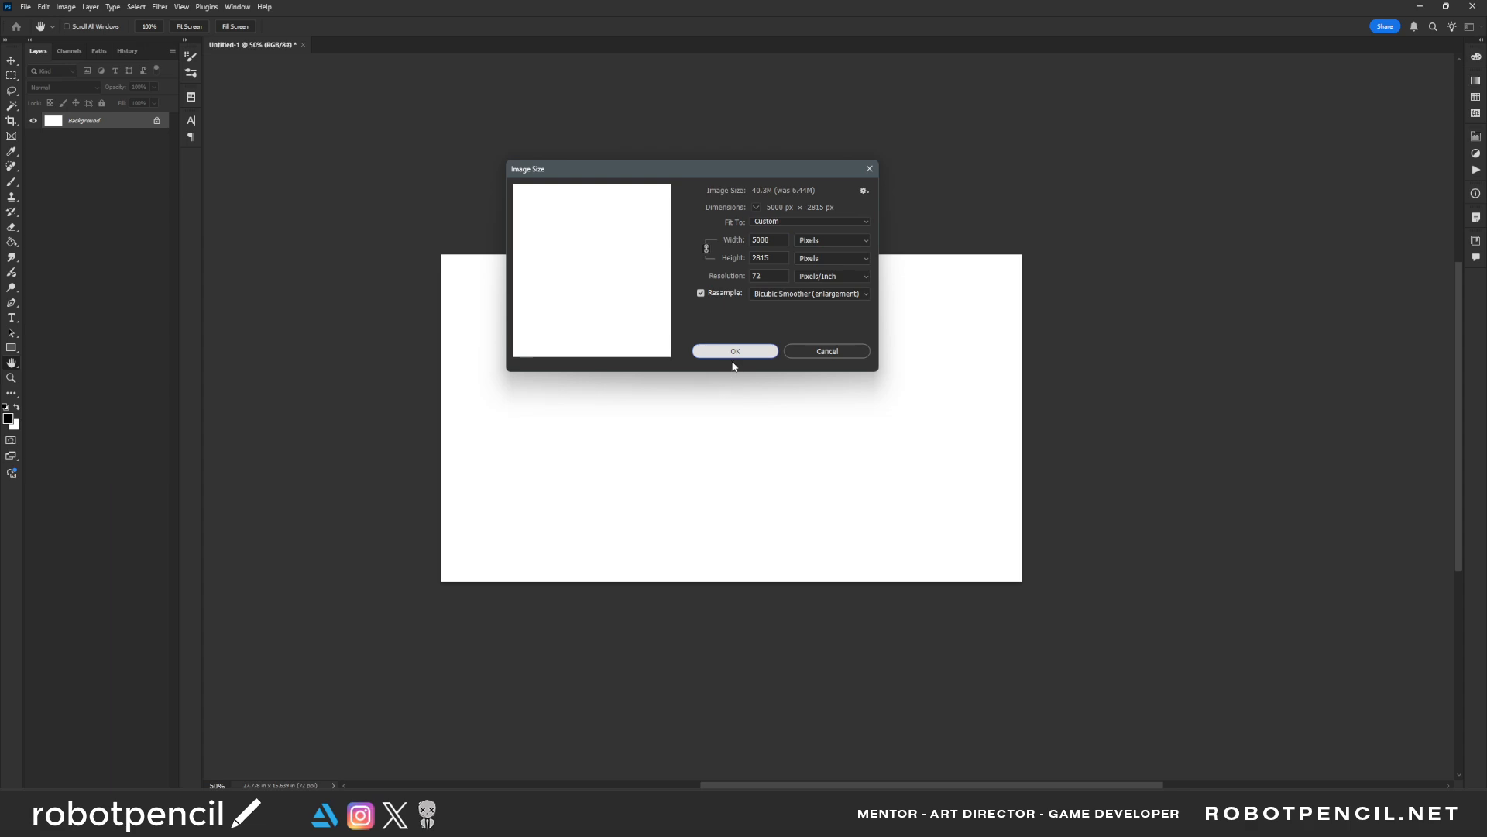
Resize the image to 5000 × 2815 pixels and extend the blank canvas above and below with the Crop tool
{"action": "double_click", "coordinate": [737, 349]}
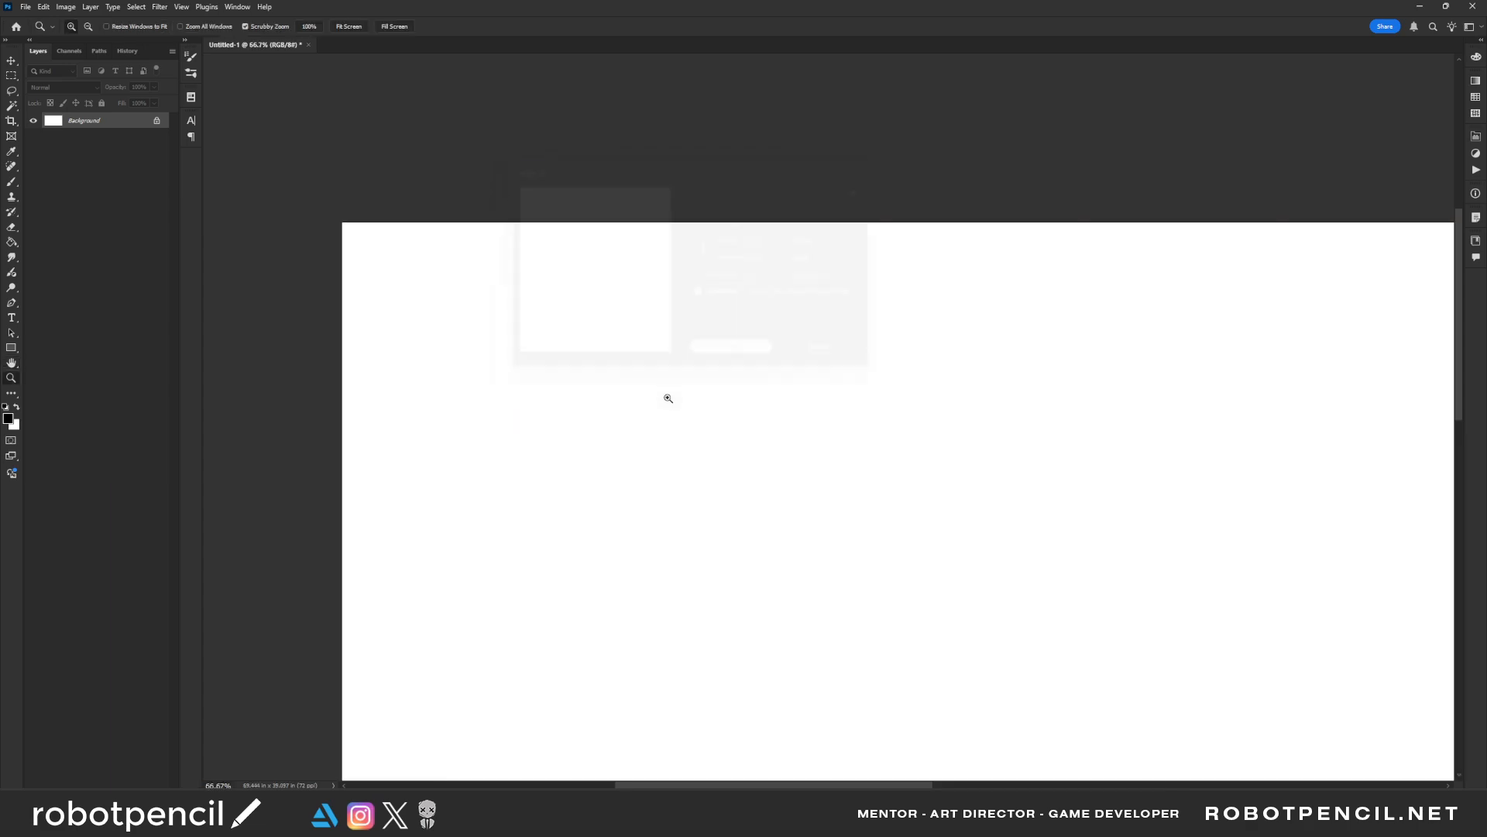
{"action": "left_click", "coordinate": [676, 418], "text": "alt"}
{"action": "left_click", "coordinate": [677, 419], "text": "alt"}
{"action": "left_click", "coordinate": [677, 419], "text": "alt"}
{"action": "left_click", "coordinate": [679, 420], "text": "alt"}
{"action": "left_click", "coordinate": [679, 419], "text": "alt"}
{"action": "left_click_drag", "start_coordinate": [799, 452], "coordinate": [671, 375]}
{"action": "key", "text": "c"}
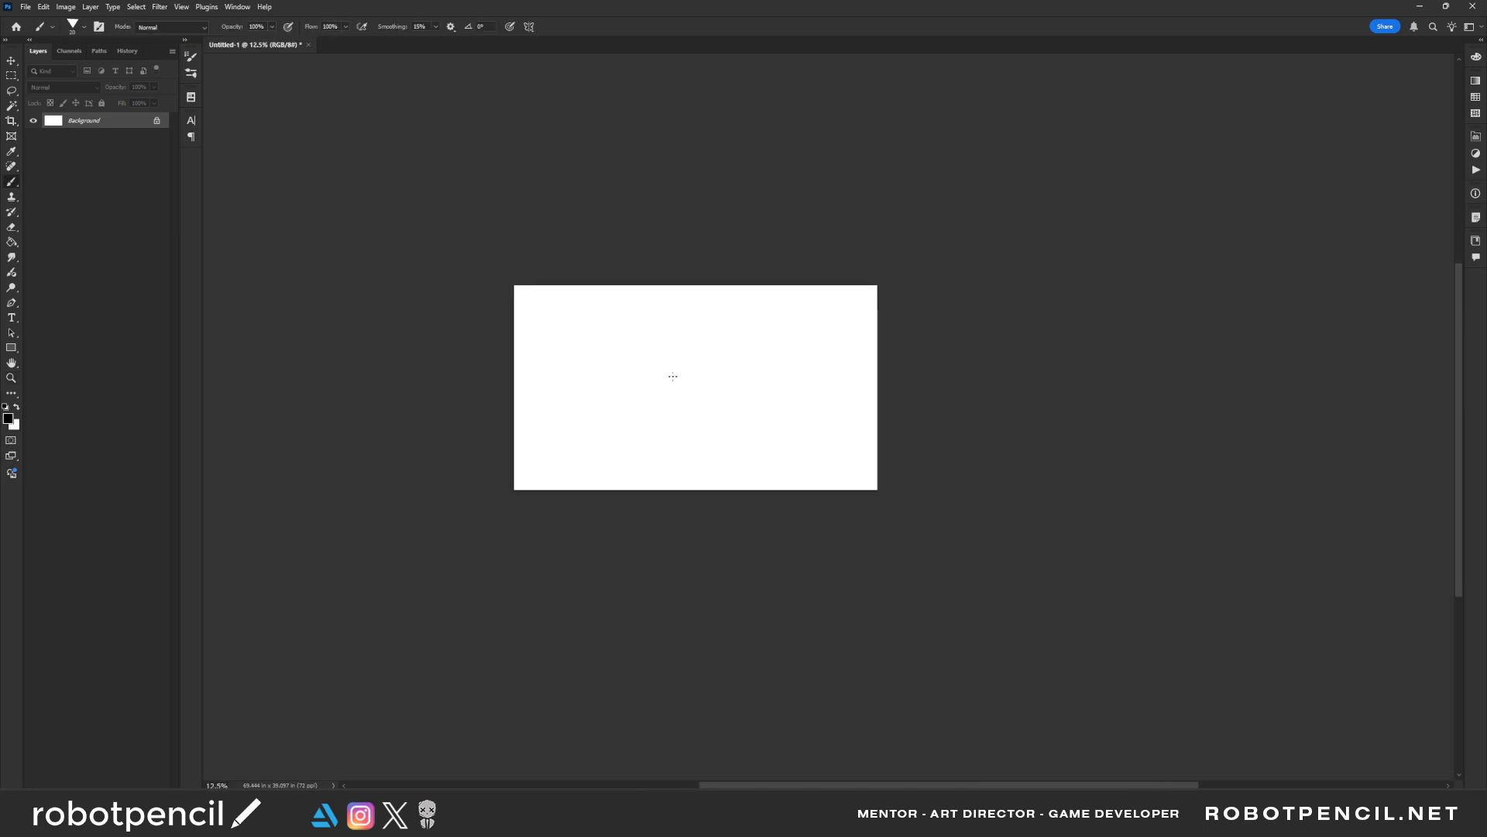
{"action": "mouse_move", "coordinate": [694, 490]}
{"action": "left_mouse_down"}
{"action": "mouse_move", "coordinate": [688, 533]}
{"action": "mouse_move", "coordinate": [687, 519]}
{"action": "left_mouse_up"}
{"action": "key", "text": "Return"}
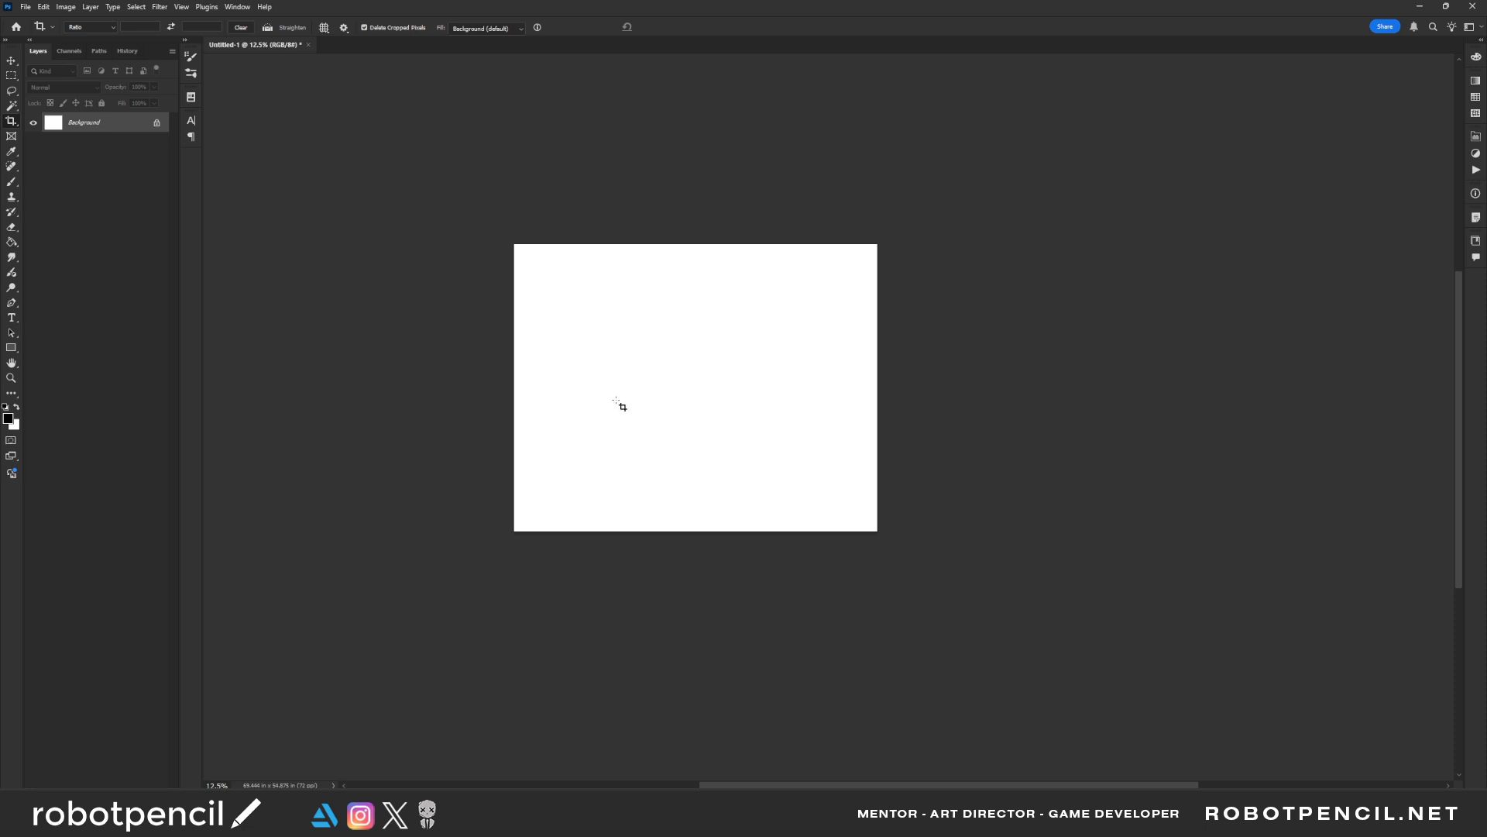
Switch to the Brush tool with the extended canvas enlarged for painting
{"action": "key", "text": "z"}
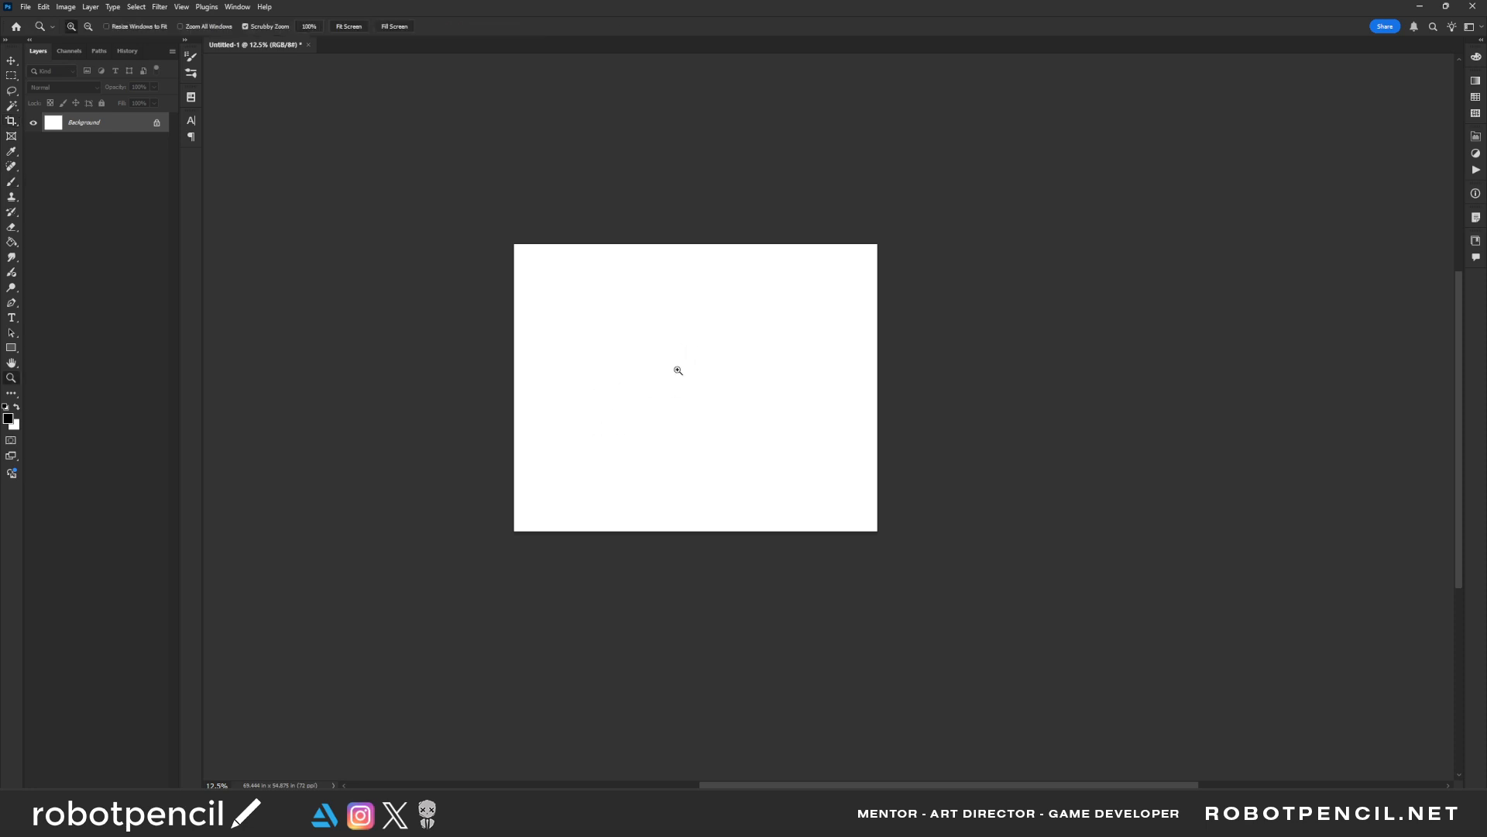
{"action": "left_click", "coordinate": [674, 378]}
{"action": "key", "text": "b"}
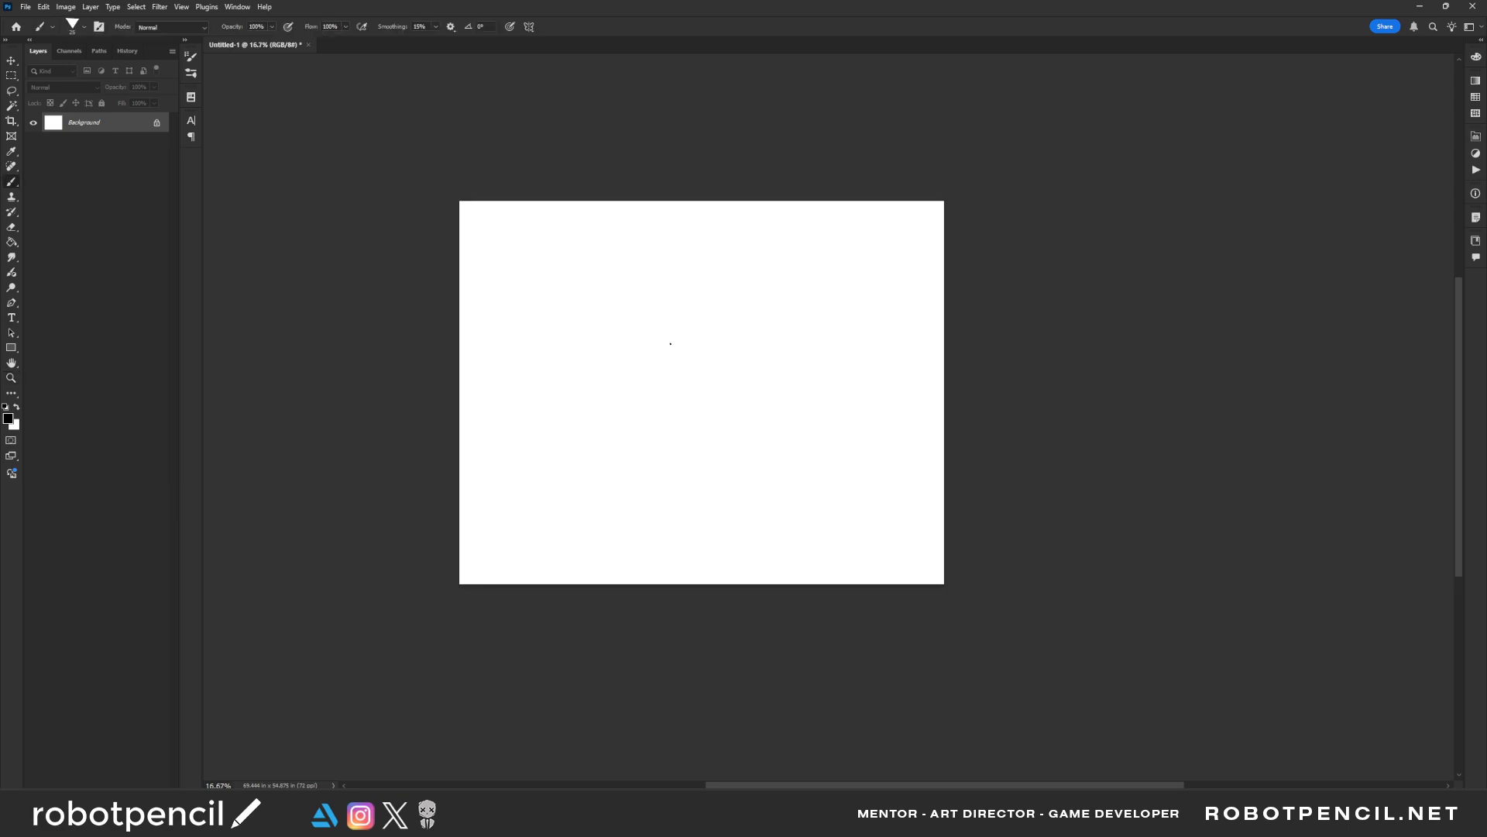
{"action": "mouse_move", "coordinate": [700, 327]}
{"action": "left_mouse_down"}
{"action": "mouse_move", "coordinate": [681, 338]}
{"action": "mouse_move", "coordinate": [682, 372]}
{"action": "left_mouse_up"}
{"action": "left_click", "coordinate": [705, 387]}
{"action": "left_click_drag", "start_coordinate": [691, 357], "coordinate": [702, 320]}
{"action": "key", "text": "ctrl+z"}
{"action": "key", "text": "ctrl+z"}
Choose the Brick Streaks brush from the Painterly brush set
{"action": "right_click", "coordinate": [629, 368]}
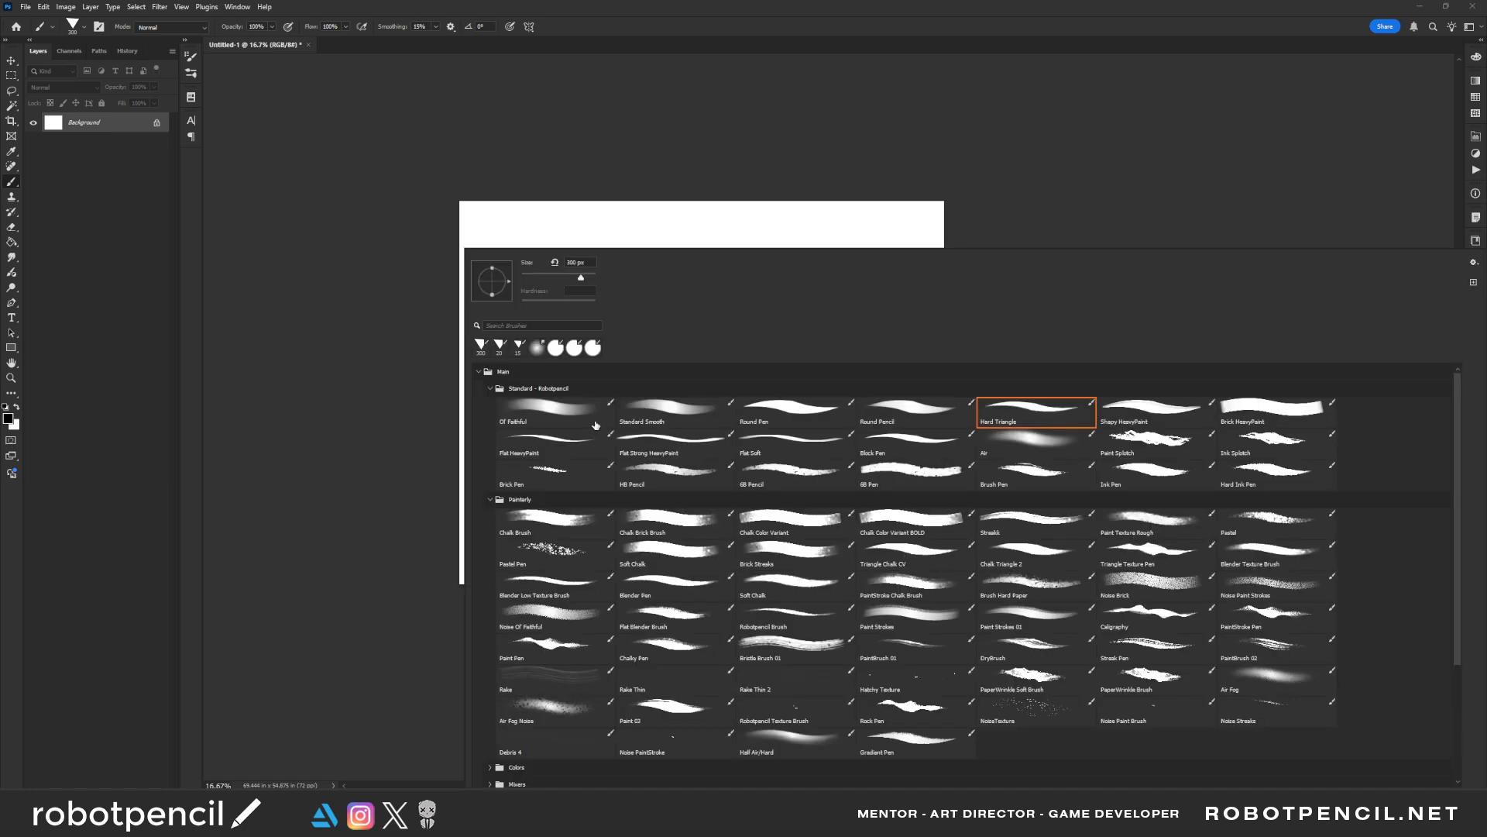
{"action": "left_click", "coordinate": [674, 566]}
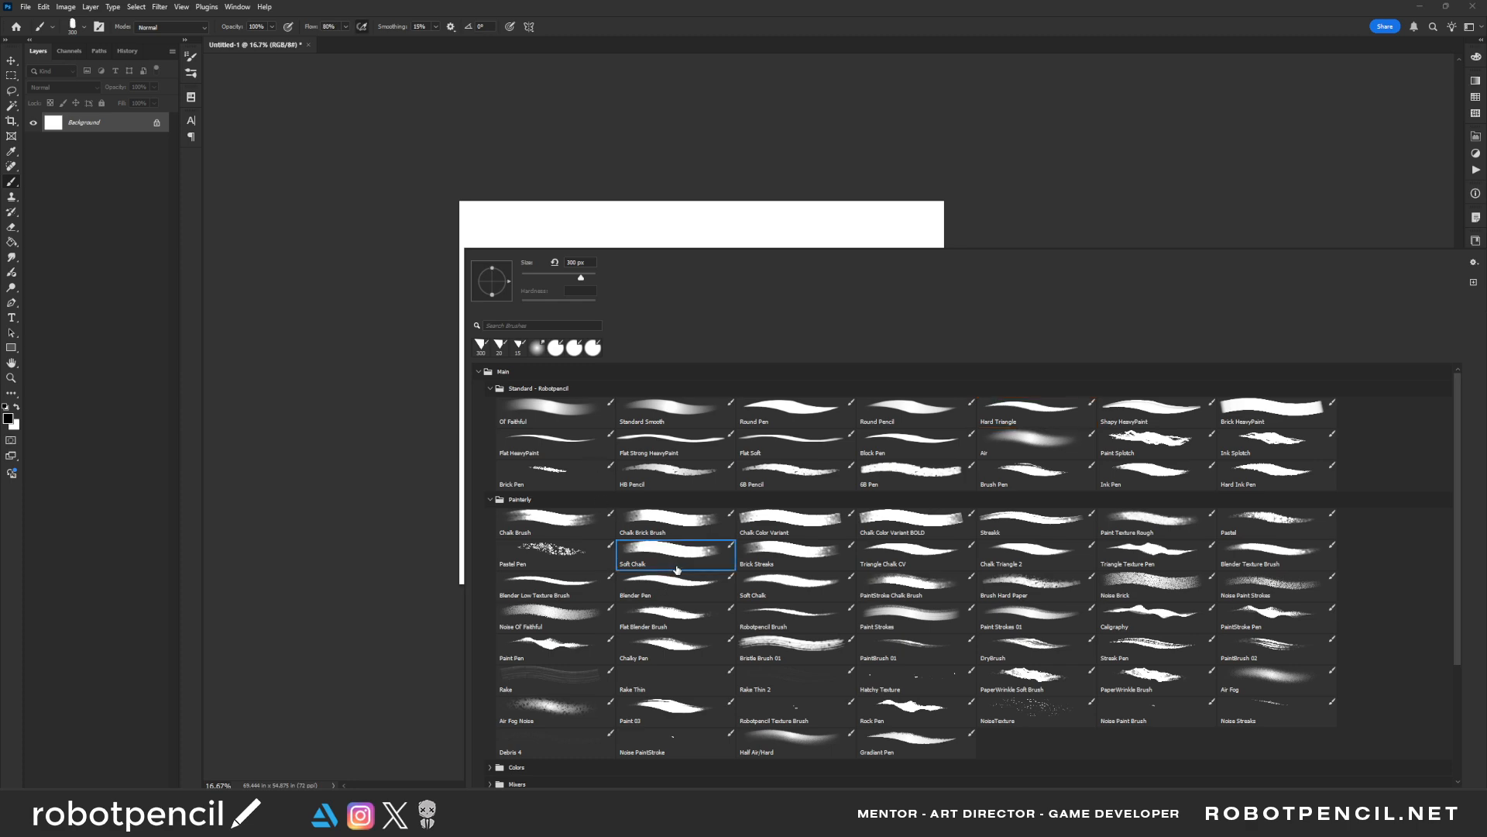
{"action": "left_click", "coordinate": [790, 558]}
{"action": "left_click", "coordinate": [375, 561]}
Block in a rough dome-shaped body in muted green, grey and black in the upper middle of the canvas
{"action": "mouse_move", "coordinate": [701, 320]}
{"action": "left_mouse_down"}
{"action": "mouse_move", "coordinate": [668, 325]}
{"action": "mouse_move", "coordinate": [697, 329]}
{"action": "mouse_move", "coordinate": [667, 333]}
{"action": "mouse_move", "coordinate": [695, 310]}
{"action": "mouse_move", "coordinate": [647, 403]}
{"action": "mouse_move", "coordinate": [677, 385]}
{"action": "mouse_move", "coordinate": [681, 355]}
{"action": "mouse_move", "coordinate": [654, 368]}
{"action": "mouse_move", "coordinate": [704, 330]}
{"action": "mouse_move", "coordinate": [685, 358]}
{"action": "mouse_move", "coordinate": [728, 406]}
{"action": "mouse_move", "coordinate": [709, 413]}
{"action": "mouse_move", "coordinate": [714, 382]}
{"action": "mouse_move", "coordinate": [755, 336]}
{"action": "mouse_move", "coordinate": [714, 366]}
{"action": "mouse_move", "coordinate": [682, 366]}
{"action": "mouse_move", "coordinate": [727, 382]}
{"action": "mouse_move", "coordinate": [668, 364]}
{"action": "mouse_move", "coordinate": [709, 389]}
{"action": "mouse_move", "coordinate": [677, 346]}
{"action": "mouse_move", "coordinate": [721, 346]}
{"action": "mouse_move", "coordinate": [738, 325]}
{"action": "mouse_move", "coordinate": [688, 318]}
{"action": "mouse_move", "coordinate": [744, 345]}
{"action": "mouse_move", "coordinate": [716, 356]}
{"action": "mouse_move", "coordinate": [695, 404]}
{"action": "mouse_move", "coordinate": [717, 370]}
{"action": "mouse_move", "coordinate": [691, 364]}
{"action": "mouse_move", "coordinate": [781, 345]}
{"action": "left_mouse_up"}
{"action": "key", "text": "]"}
{"action": "left_click", "coordinate": [650, 385], "text": "alt"}
{"action": "key", "text": "d"}
{"action": "left_click", "coordinate": [683, 339], "text": "alt"}
{"action": "key", "text": "d"}
{"action": "mouse_move", "coordinate": [710, 285]}
{"action": "left_mouse_down"}
{"action": "mouse_move", "coordinate": [645, 354]}
{"action": "mouse_move", "coordinate": [663, 381]}
{"action": "mouse_move", "coordinate": [697, 362]}
{"action": "mouse_move", "coordinate": [686, 373]}
{"action": "mouse_move", "coordinate": [701, 377]}
{"action": "mouse_move", "coordinate": [656, 389]}
{"action": "mouse_move", "coordinate": [671, 411]}
{"action": "left_mouse_up"}
{"action": "left_click", "coordinate": [726, 317], "text": "alt"}
Paint a black zigzag bent limb with a pointed end extending from the body's right side
{"action": "key", "text": "bracketleft"}
{"action": "key", "text": "bracketleft"}
{"action": "key", "text": "bracketleft"}
{"action": "key", "text": "bracketleft"}
{"action": "key", "text": "bracketleft"}
{"action": "key", "text": "bracketleft"}
{"action": "key", "text": "bracketleft"}
{"action": "key", "text": "bracketright"}
{"action": "key", "text": "bracketright"}
{"action": "key", "text": "bracketright"}
{"action": "key", "text": "bracketright"}
{"action": "key", "text": "bracketright"}
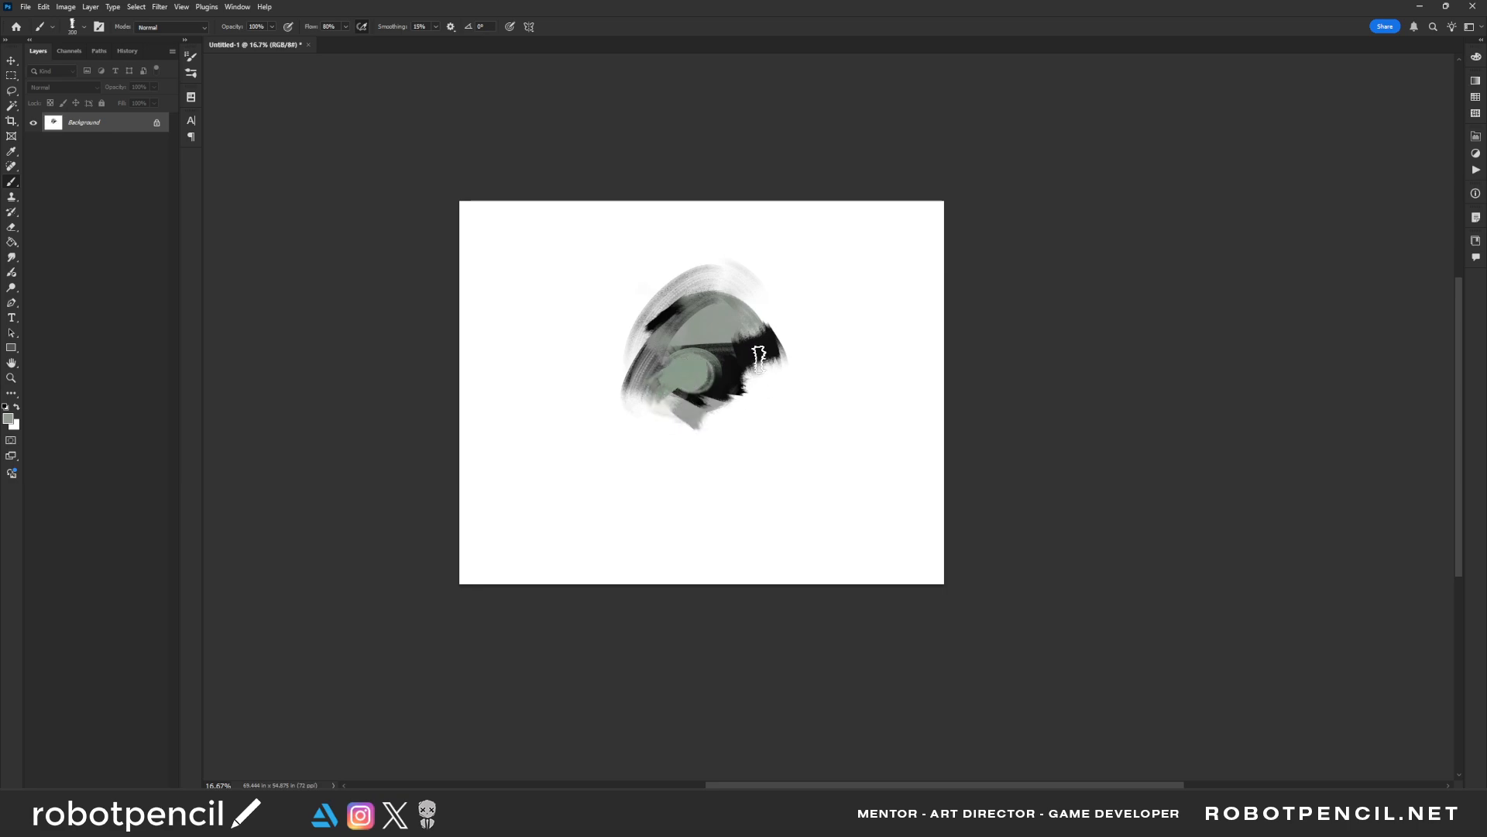
{"action": "left_click", "coordinate": [760, 358], "text": "alt"}
{"action": "key", "text": "bracketright"}
{"action": "key", "text": "bracketright"}
{"action": "key", "text": "bracketright"}
{"action": "mouse_move", "coordinate": [763, 324]}
{"action": "left_mouse_down"}
{"action": "mouse_move", "coordinate": [772, 386]}
{"action": "mouse_move", "coordinate": [798, 334]}
{"action": "mouse_move", "coordinate": [775, 345]}
{"action": "mouse_move", "coordinate": [833, 351]}
{"action": "left_mouse_up"}
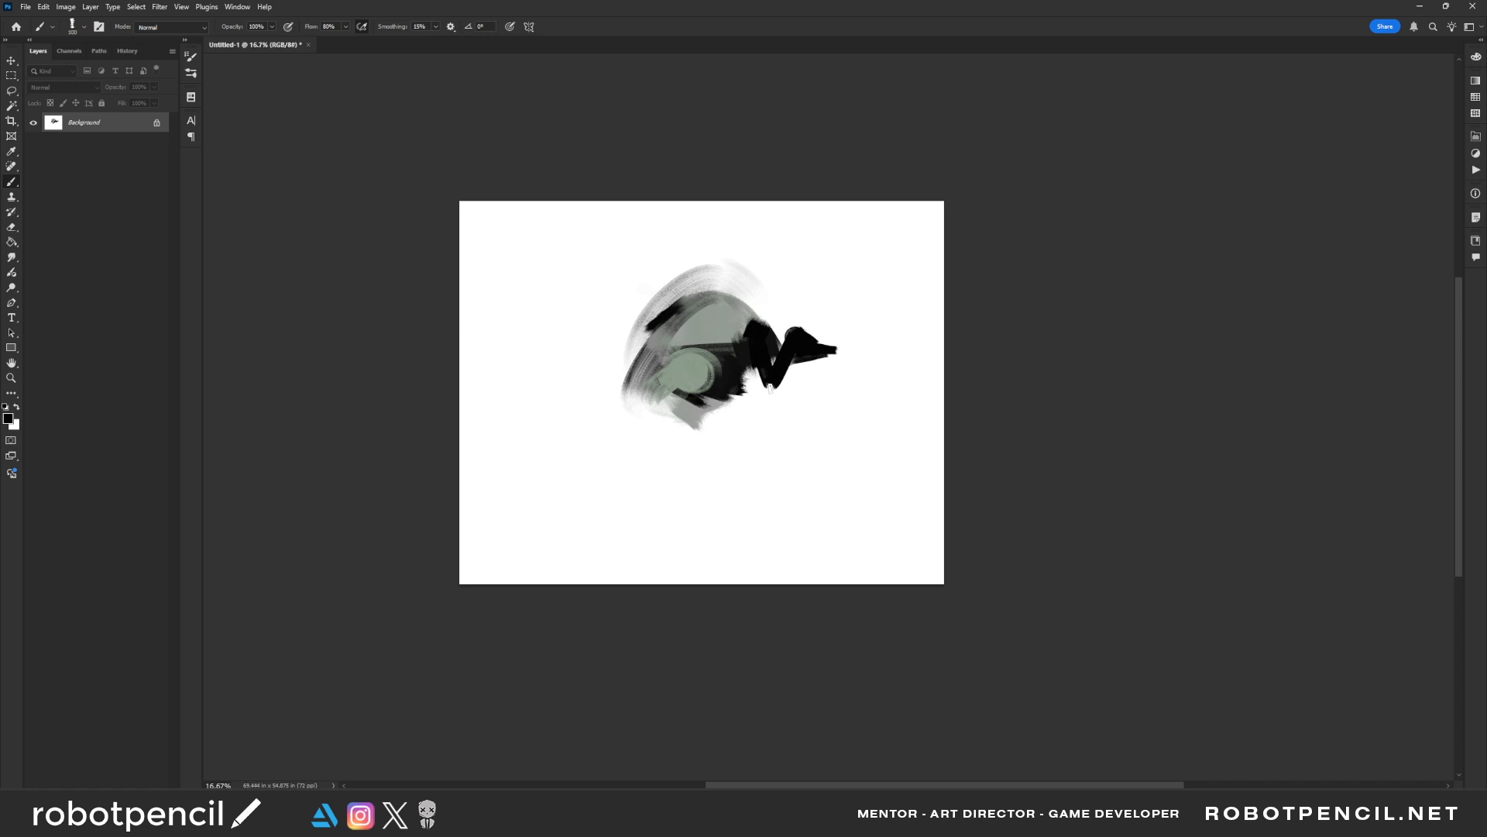
{"action": "left_click_drag", "start_coordinate": [770, 387], "coordinate": [788, 366]}
Paint two muted green strokes on the body, one reaching to its lower left and one rising upward
{"action": "key", "text": "bracketright"}
{"action": "mouse_move", "coordinate": [713, 381]}
{"action": "left_mouse_down"}
{"action": "mouse_move", "coordinate": [682, 402]}
{"action": "mouse_move", "coordinate": [707, 374]}
{"action": "mouse_move", "coordinate": [703, 350]}
{"action": "mouse_move", "coordinate": [707, 363]}
{"action": "mouse_move", "coordinate": [610, 415]}
{"action": "mouse_move", "coordinate": [681, 381]}
{"action": "left_mouse_up"}
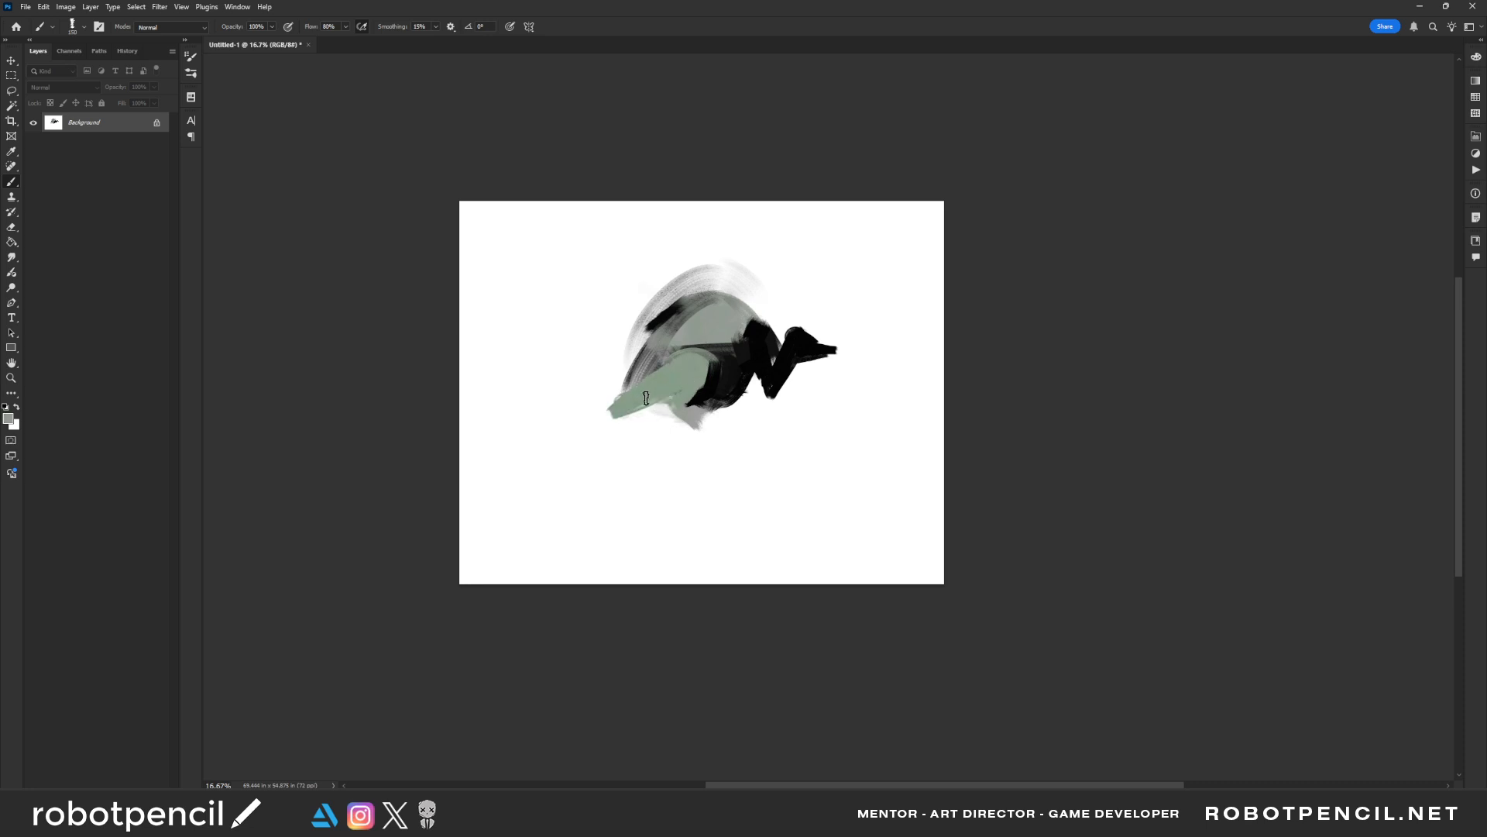
{"action": "left_click_drag", "start_coordinate": [652, 303], "coordinate": [670, 375]}
Surround the figure with broad black textured strokes along the canvas edges using a much larger brush
{"action": "mouse_move", "coordinate": [672, 230]}
{"action": "left_mouse_down"}
{"action": "mouse_move", "coordinate": [559, 393]}
{"action": "mouse_move", "coordinate": [599, 310]}
{"action": "mouse_move", "coordinate": [597, 245]}
{"action": "mouse_move", "coordinate": [494, 353]}
{"action": "left_mouse_up"}
{"action": "key", "text": "bracketright"}
{"action": "key", "text": "bracketright"}
{"action": "key", "text": "bracketright"}
{"action": "key", "text": "bracketright"}
{"action": "key", "text": "bracketright"}
{"action": "key", "text": "bracketright"}
{"action": "key", "text": "bracketright"}
{"action": "key", "text": "bracketright"}
{"action": "key", "text": "bracketright"}
{"action": "key", "text": "bracketright"}
{"action": "key", "text": "bracketright"}
{"action": "mouse_move", "coordinate": [550, 292]}
{"action": "left_mouse_down"}
{"action": "mouse_move", "coordinate": [492, 255]}
{"action": "mouse_move", "coordinate": [605, 206]}
{"action": "mouse_move", "coordinate": [796, 249]}
{"action": "mouse_move", "coordinate": [903, 206]}
{"action": "mouse_move", "coordinate": [946, 236]}
{"action": "mouse_move", "coordinate": [969, 492]}
{"action": "mouse_move", "coordinate": [631, 558]}
{"action": "mouse_move", "coordinate": [774, 498]}
{"action": "mouse_move", "coordinate": [482, 410]}
{"action": "mouse_move", "coordinate": [517, 515]}
{"action": "left_mouse_up"}
{"action": "mouse_move", "coordinate": [505, 380]}
{"action": "left_mouse_down"}
{"action": "mouse_move", "coordinate": [536, 428]}
{"action": "mouse_move", "coordinate": [551, 553]}
{"action": "left_mouse_up"}
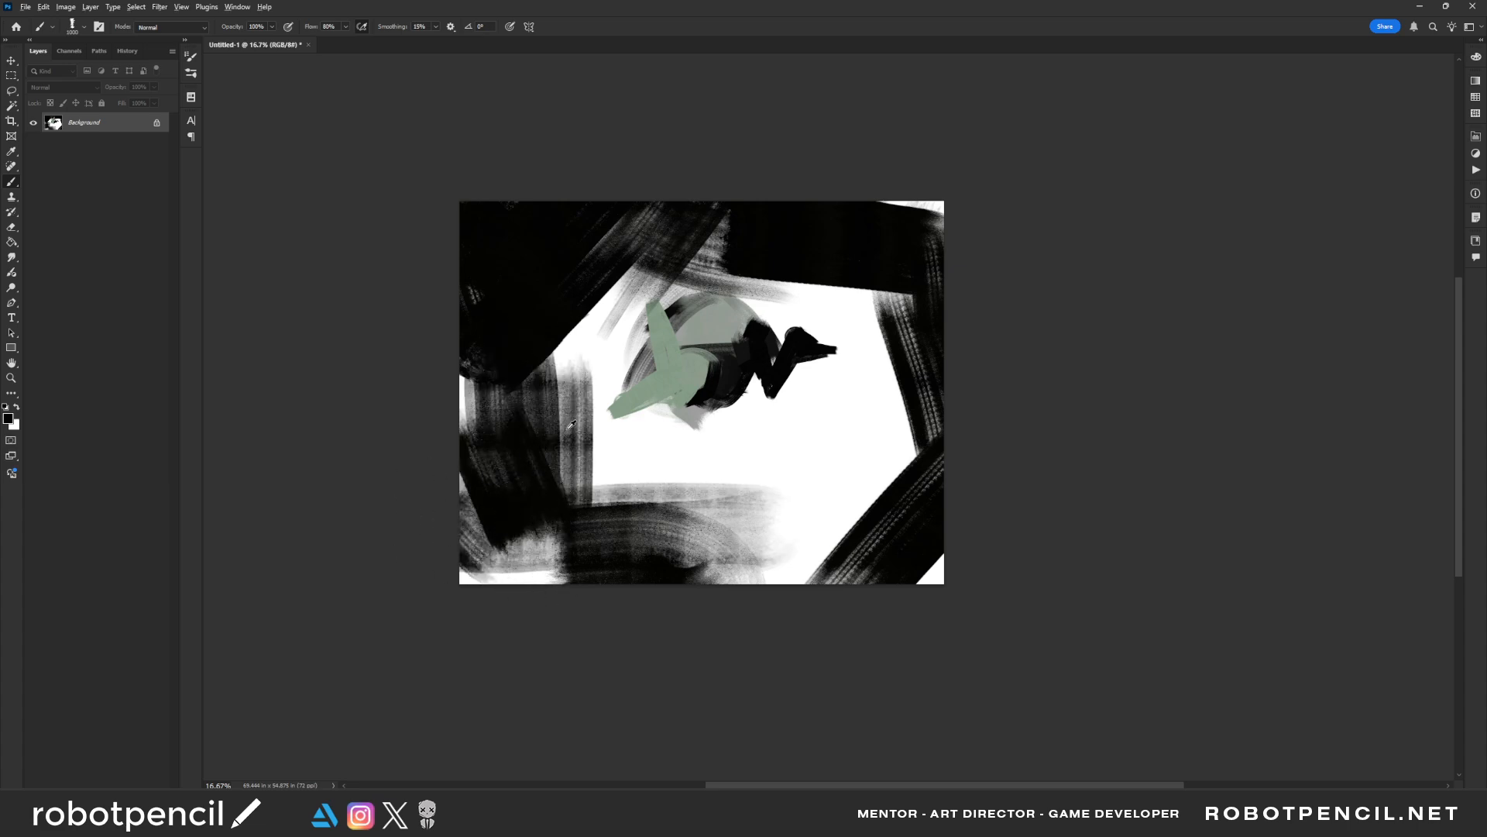
Paint broad dark grey strokes over the background on the left and below the figure
{"action": "left_click", "coordinate": [564, 434], "text": "alt"}
{"action": "left_click_drag", "start_coordinate": [539, 413], "coordinate": [585, 486]}
{"action": "left_click_drag", "start_coordinate": [501, 341], "coordinate": [480, 364]}
{"action": "mouse_move", "coordinate": [553, 442]}
{"action": "left_mouse_down"}
{"action": "mouse_move", "coordinate": [698, 511]}
{"action": "mouse_move", "coordinate": [774, 604]}
{"action": "mouse_move", "coordinate": [757, 514]}
{"action": "mouse_move", "coordinate": [837, 524]}
{"action": "mouse_move", "coordinate": [877, 495]}
{"action": "left_mouse_up"}
Break up the dark grey background below the figure with streaky black strokes
{"action": "left_click", "coordinate": [648, 503], "text": "alt"}
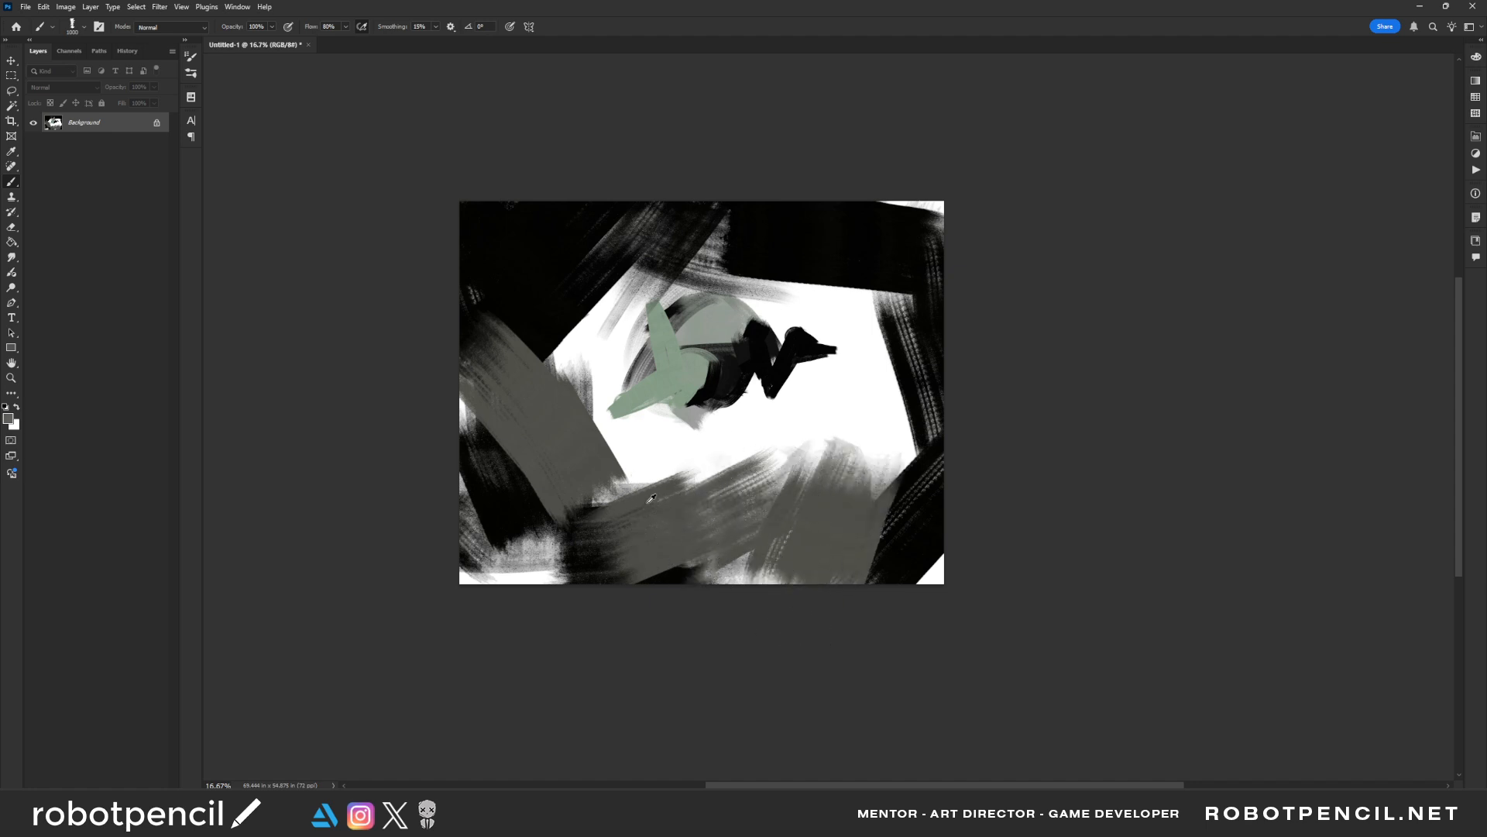
{"action": "mouse_move", "coordinate": [640, 535]}
{"action": "left_mouse_down"}
{"action": "mouse_move", "coordinate": [581, 499]}
{"action": "mouse_move", "coordinate": [512, 536]}
{"action": "mouse_move", "coordinate": [585, 556]}
{"action": "mouse_move", "coordinate": [578, 538]}
{"action": "mouse_move", "coordinate": [543, 534]}
{"action": "left_mouse_up"}
{"action": "left_click", "coordinate": [580, 562], "text": "alt"}
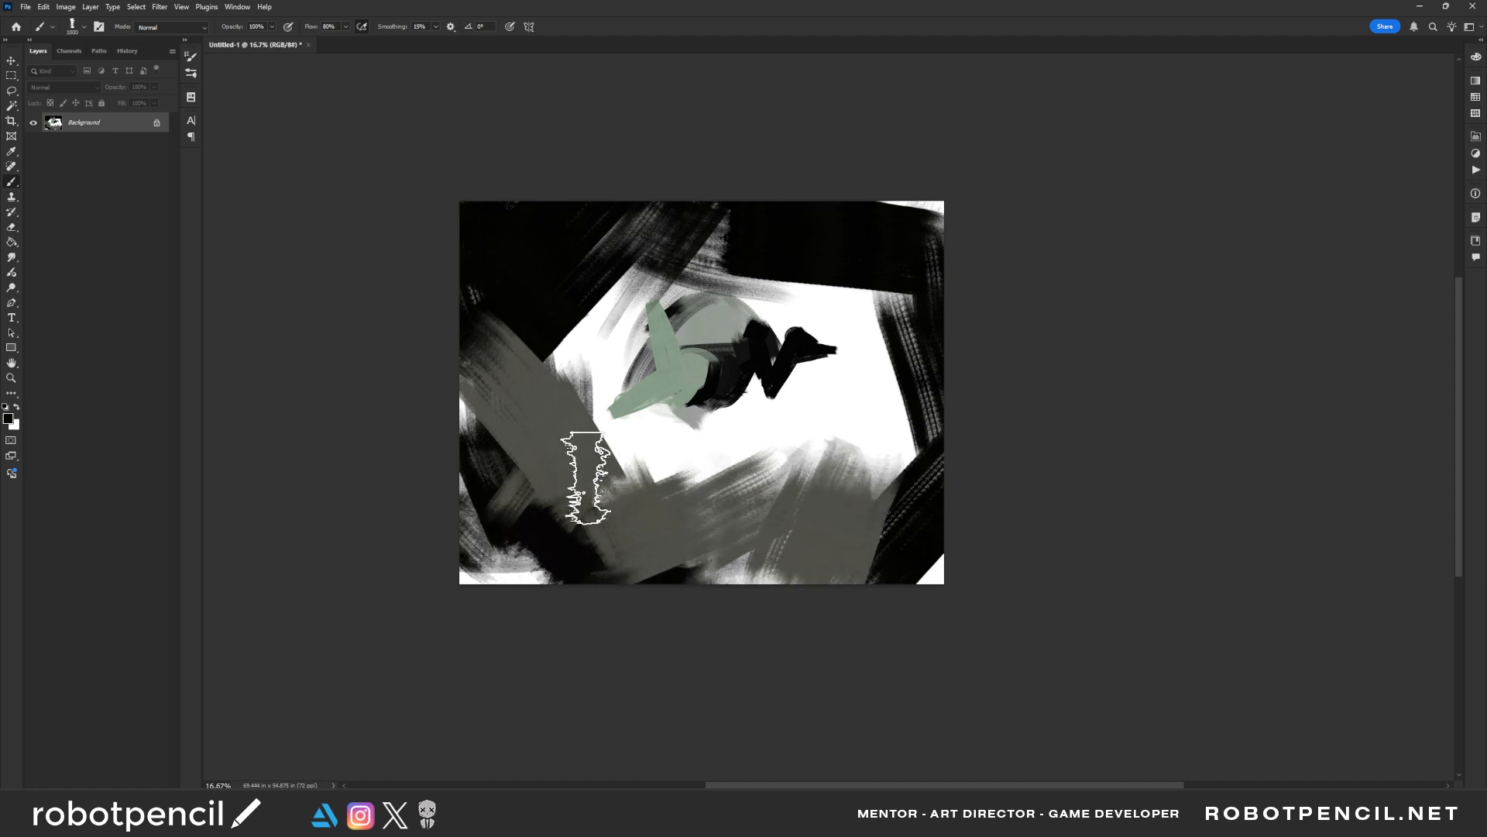
{"action": "left_click_drag", "start_coordinate": [591, 475], "coordinate": [574, 500]}
{"action": "left_click_drag", "start_coordinate": [737, 478], "coordinate": [698, 492]}
{"action": "left_click_drag", "start_coordinate": [788, 485], "coordinate": [790, 542]}
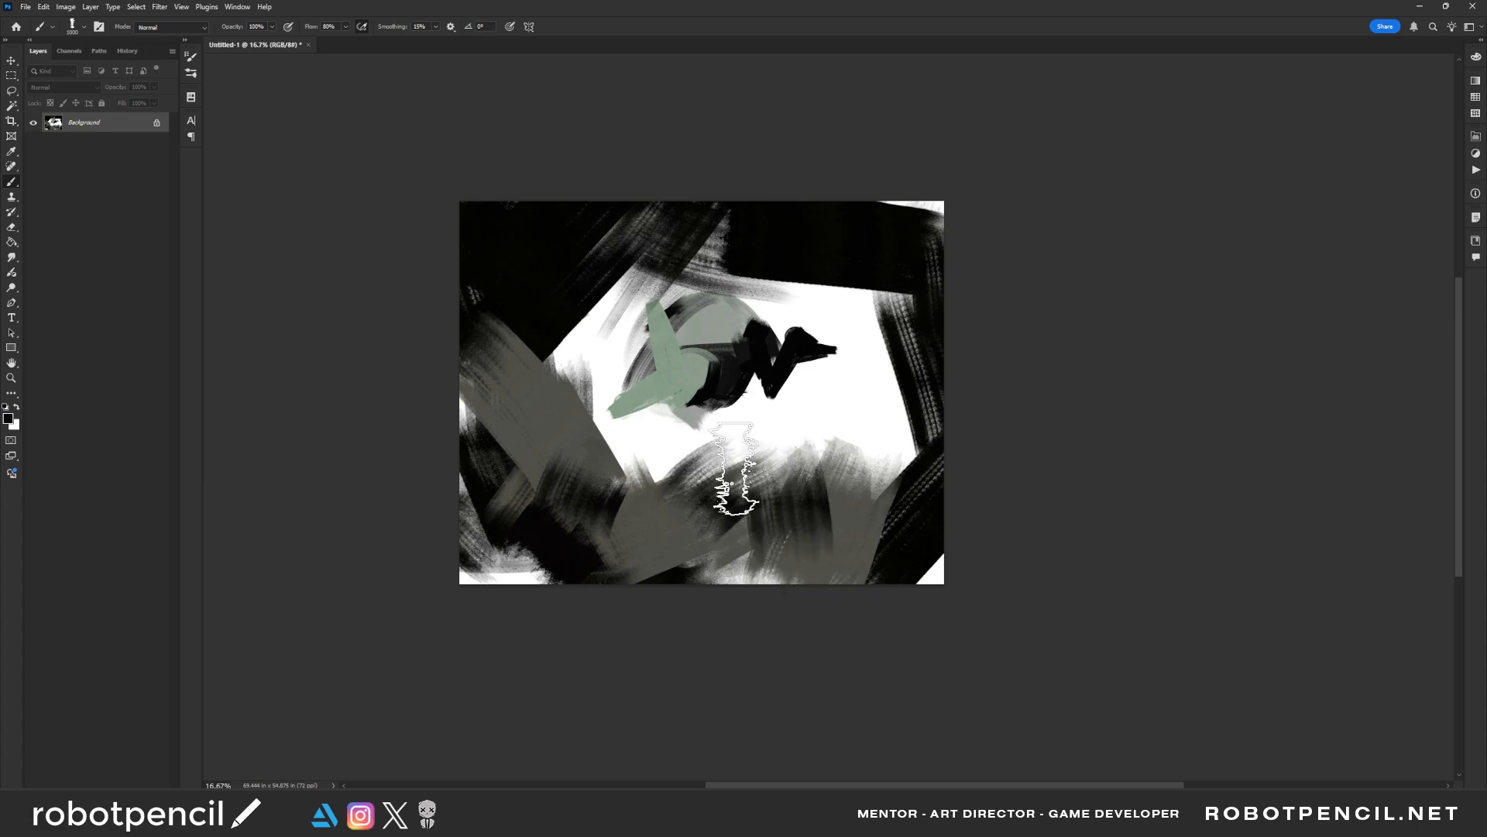
Sweep large light grey strokes across the background to the left of and below the figure
{"action": "left_click", "coordinate": [663, 316], "text": "alt"}
{"action": "key", "text": "["}
{"action": "mouse_move", "coordinate": [670, 244]}
{"action": "left_mouse_down"}
{"action": "mouse_move", "coordinate": [552, 328]}
{"action": "mouse_move", "coordinate": [574, 384]}
{"action": "mouse_move", "coordinate": [509, 359]}
{"action": "mouse_move", "coordinate": [587, 494]}
{"action": "mouse_move", "coordinate": [558, 487]}
{"action": "mouse_move", "coordinate": [616, 488]}
{"action": "mouse_move", "coordinate": [496, 467]}
{"action": "mouse_move", "coordinate": [592, 519]}
{"action": "mouse_move", "coordinate": [699, 516]}
{"action": "mouse_move", "coordinate": [775, 471]}
{"action": "mouse_move", "coordinate": [776, 535]}
{"action": "mouse_move", "coordinate": [721, 461]}
{"action": "mouse_move", "coordinate": [790, 422]}
{"action": "left_mouse_up"}
Repaint the figure's rounded back in solid muted green with a smaller brush
{"action": "left_click", "coordinate": [764, 338], "text": "alt"}
{"action": "key", "text": "["}
{"action": "key", "text": "["}
{"action": "key", "text": "["}
{"action": "key", "text": "["}
{"action": "key", "text": "["}
{"action": "key", "text": "["}
{"action": "key", "text": "["}
{"action": "key", "text": "["}
{"action": "key", "text": "["}
{"action": "key", "text": "["}
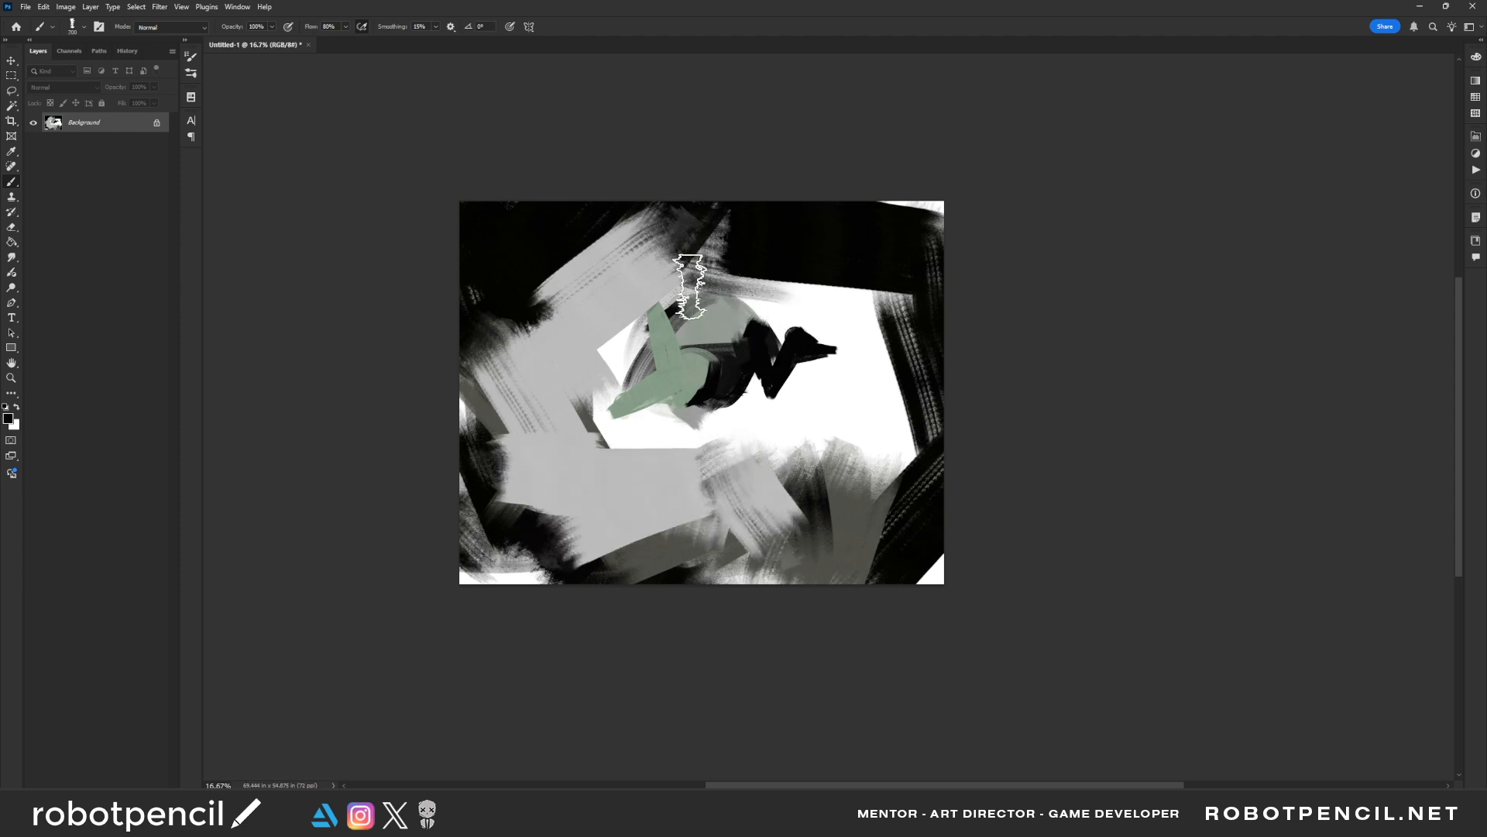
{"action": "mouse_move", "coordinate": [740, 314]}
{"action": "left_mouse_down"}
{"action": "mouse_move", "coordinate": [703, 299]}
{"action": "mouse_move", "coordinate": [746, 322]}
{"action": "mouse_move", "coordinate": [692, 328]}
{"action": "mouse_move", "coordinate": [716, 310]}
{"action": "mouse_move", "coordinate": [737, 326]}
{"action": "mouse_move", "coordinate": [704, 315]}
{"action": "mouse_move", "coordinate": [738, 316]}
{"action": "mouse_move", "coordinate": [724, 303]}
{"action": "mouse_move", "coordinate": [698, 327]}
{"action": "mouse_move", "coordinate": [716, 305]}
{"action": "mouse_move", "coordinate": [751, 335]}
{"action": "left_mouse_up"}
{"action": "key", "text": "bracketleft"}
{"action": "key", "text": "bracketright"}
{"action": "key", "text": "bracketright"}
{"action": "key", "text": "bracketright"}
{"action": "key", "text": "bracketright"}
{"action": "key", "text": "bracketright"}
{"action": "left_click", "coordinate": [712, 327], "text": "alt"}
{"action": "left_click", "coordinate": [734, 324], "text": "alt"}
{"action": "key", "text": "bracketleft"}
{"action": "key", "text": "bracketleft"}
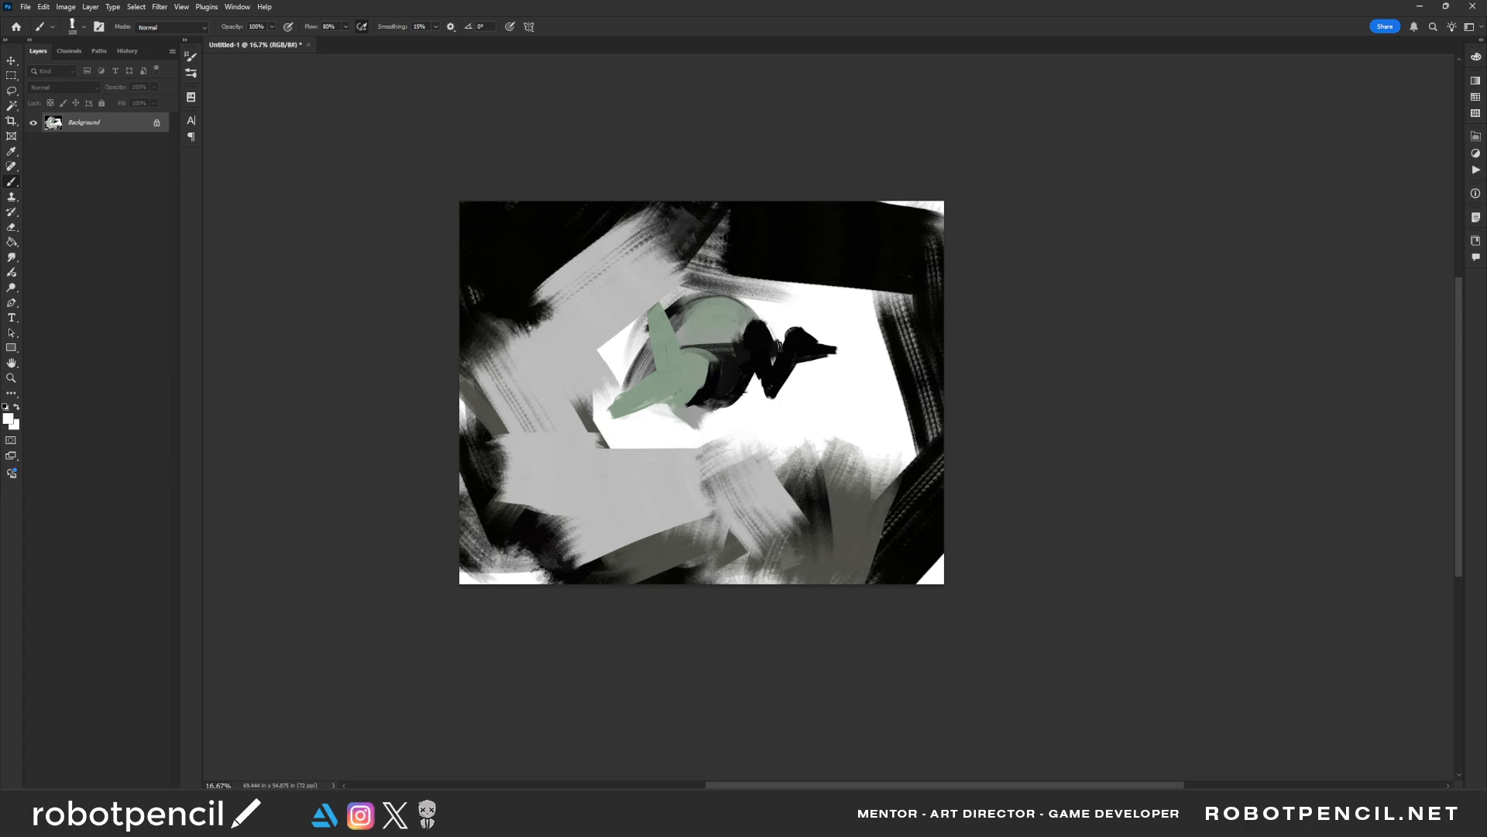
Mirror the canvas horizontally and paint black torso strokes and pale accents along the bent limb
{"action": "key", "text": "ctrl+h"}
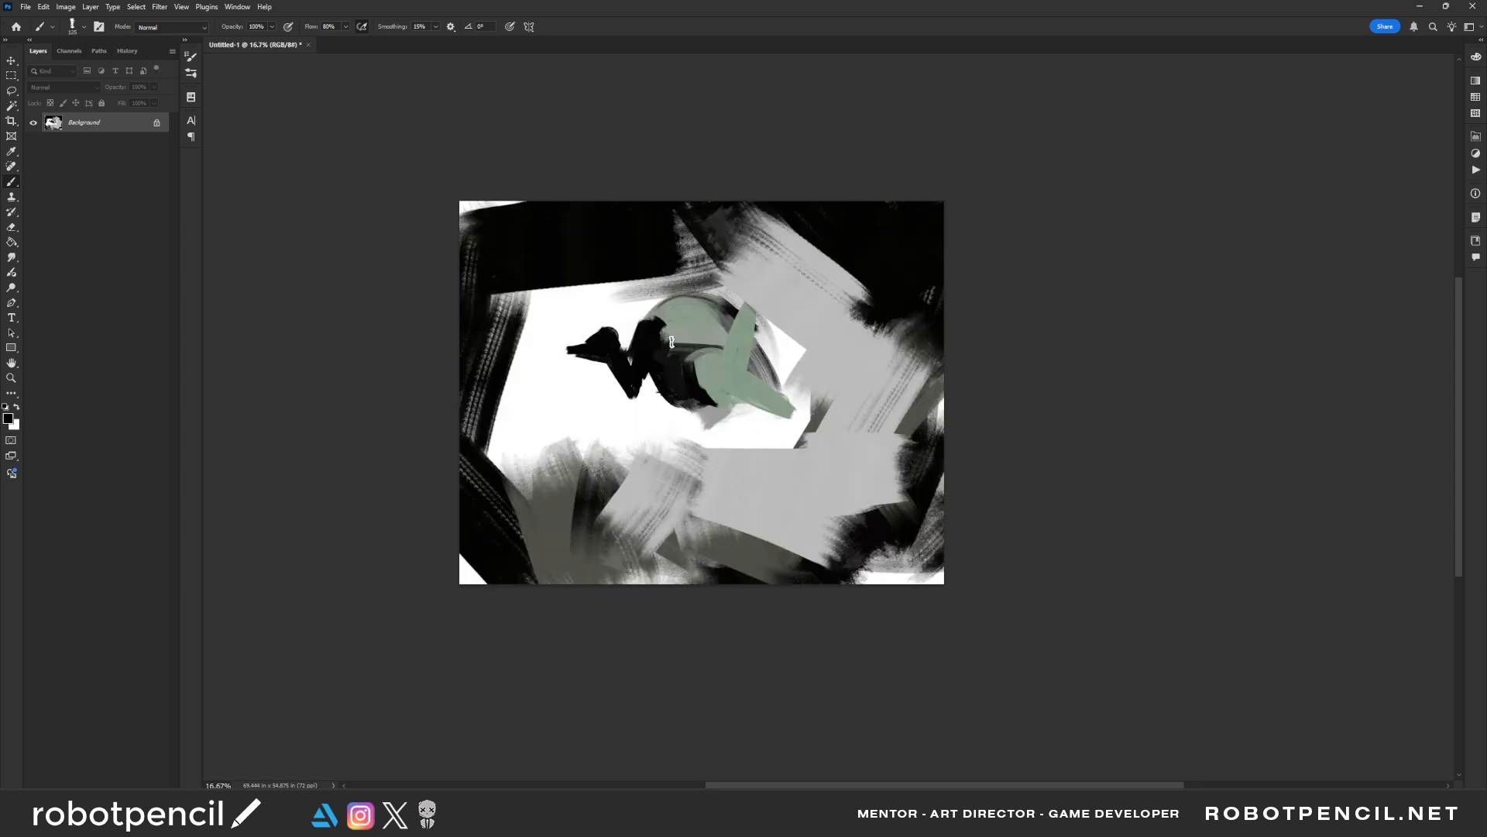
{"action": "mouse_move", "coordinate": [679, 354]}
{"action": "left_mouse_down"}
{"action": "mouse_move", "coordinate": [665, 341]}
{"action": "mouse_move", "coordinate": [717, 331]}
{"action": "left_mouse_up"}
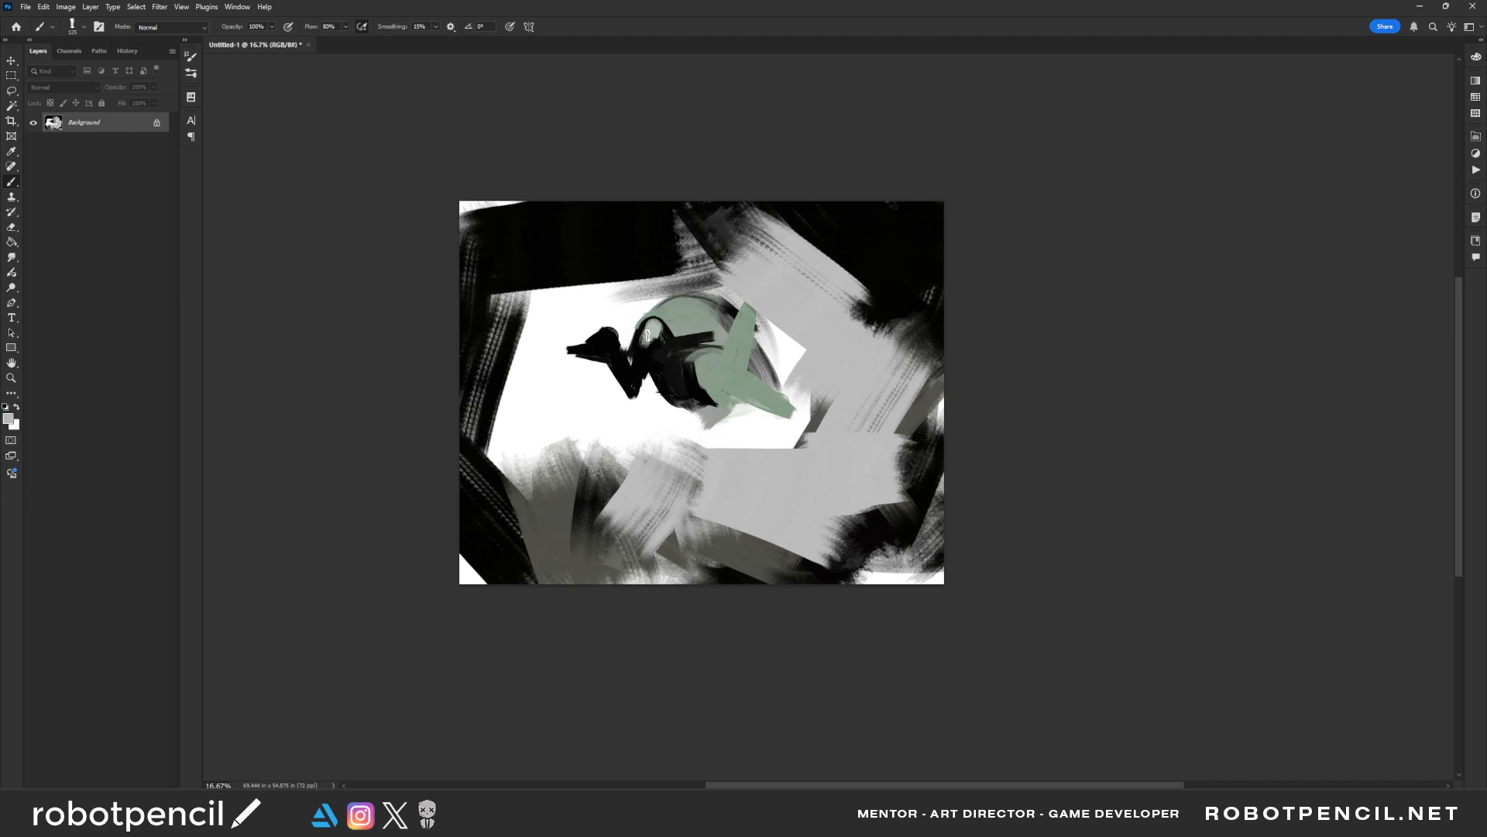
{"action": "mouse_move", "coordinate": [647, 335]}
{"action": "left_mouse_down"}
{"action": "mouse_move", "coordinate": [634, 382]}
{"action": "mouse_move", "coordinate": [608, 335]}
{"action": "mouse_move", "coordinate": [633, 384]}
{"action": "left_mouse_up"}
{"action": "key", "text": "bracketright"}
{"action": "left_click", "coordinate": [634, 387], "text": "alt"}
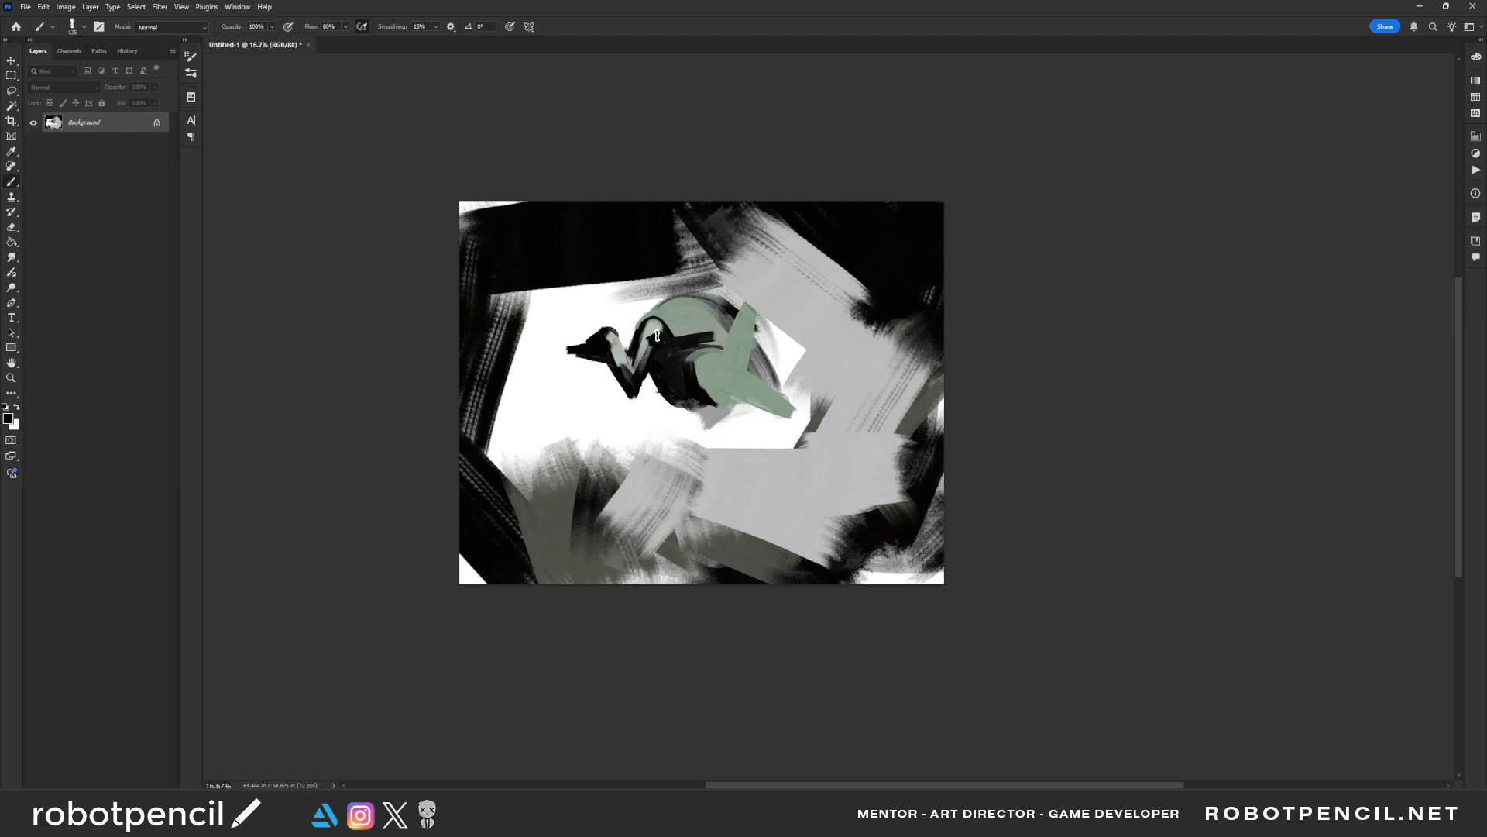
Mirror the canvas back and switch to the Triangle Chalk CV brush
{"action": "key", "text": "ctrl+f"}
{"action": "right_click", "coordinate": [749, 375]}
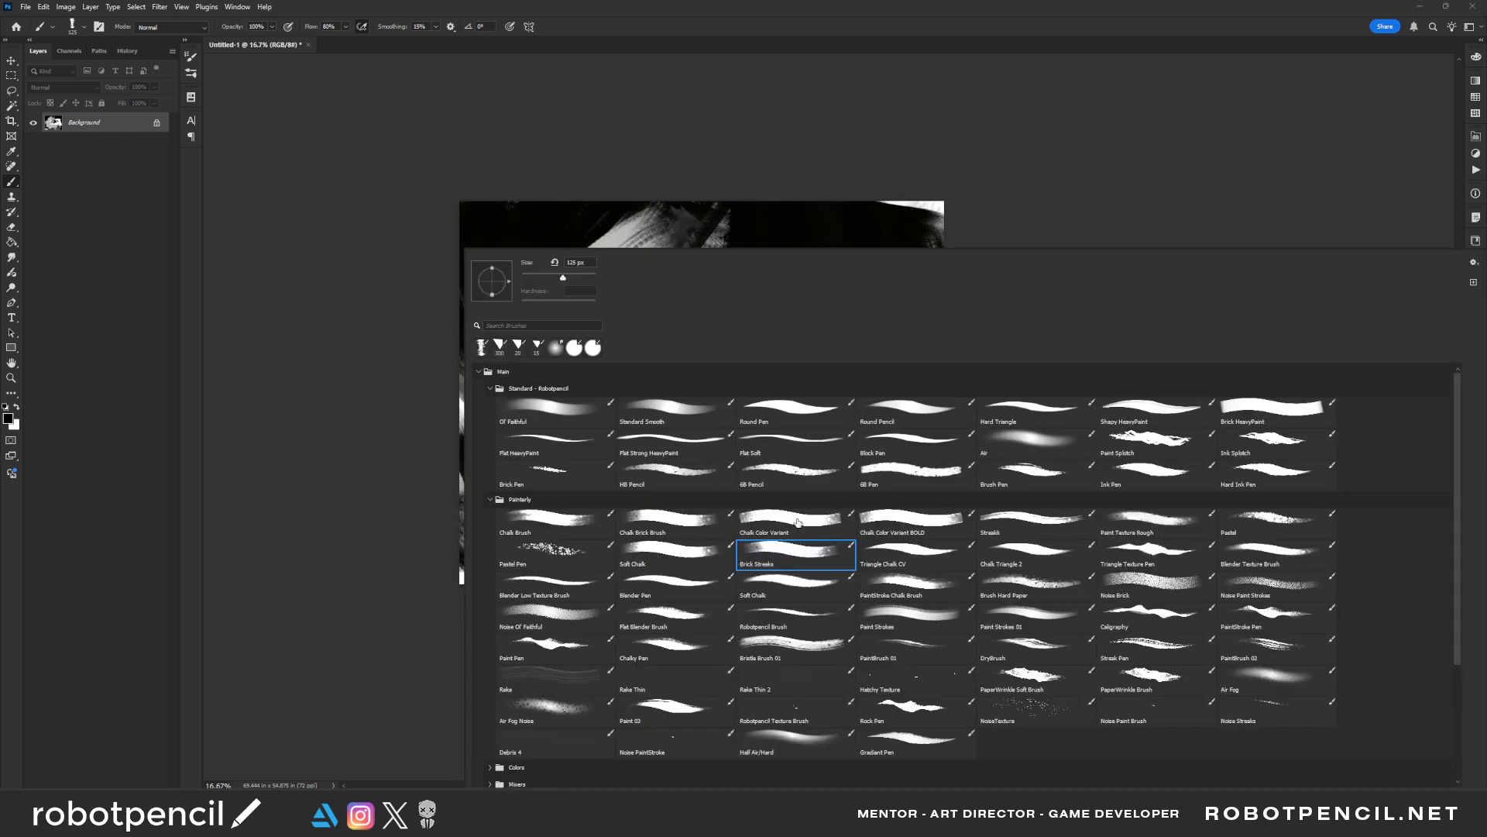
{"action": "double_click", "coordinate": [911, 552]}
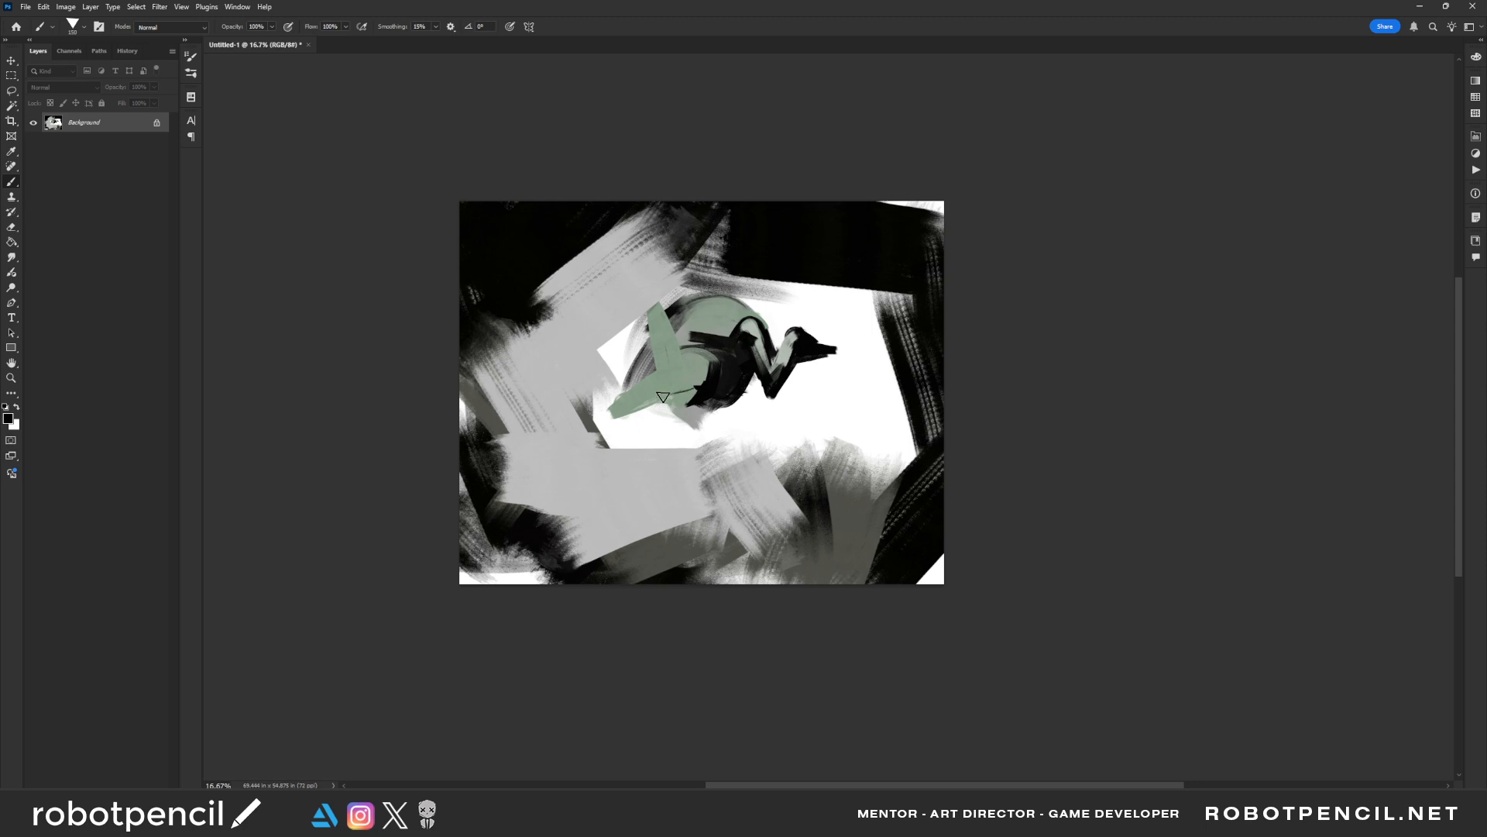
Paint black contour strokes along the lower torso and a short black limb hanging beneath it
{"action": "mouse_move", "coordinate": [663, 396]}
{"action": "left_mouse_down"}
{"action": "mouse_move", "coordinate": [641, 409]}
{"action": "mouse_move", "coordinate": [699, 413]}
{"action": "mouse_move", "coordinate": [730, 366]}
{"action": "mouse_move", "coordinate": [745, 386]}
{"action": "mouse_move", "coordinate": [678, 337]}
{"action": "mouse_move", "coordinate": [697, 341]}
{"action": "left_mouse_up"}
{"action": "key", "text": "bracketright"}
{"action": "key", "text": "bracketright"}
{"action": "key", "text": "bracketright"}
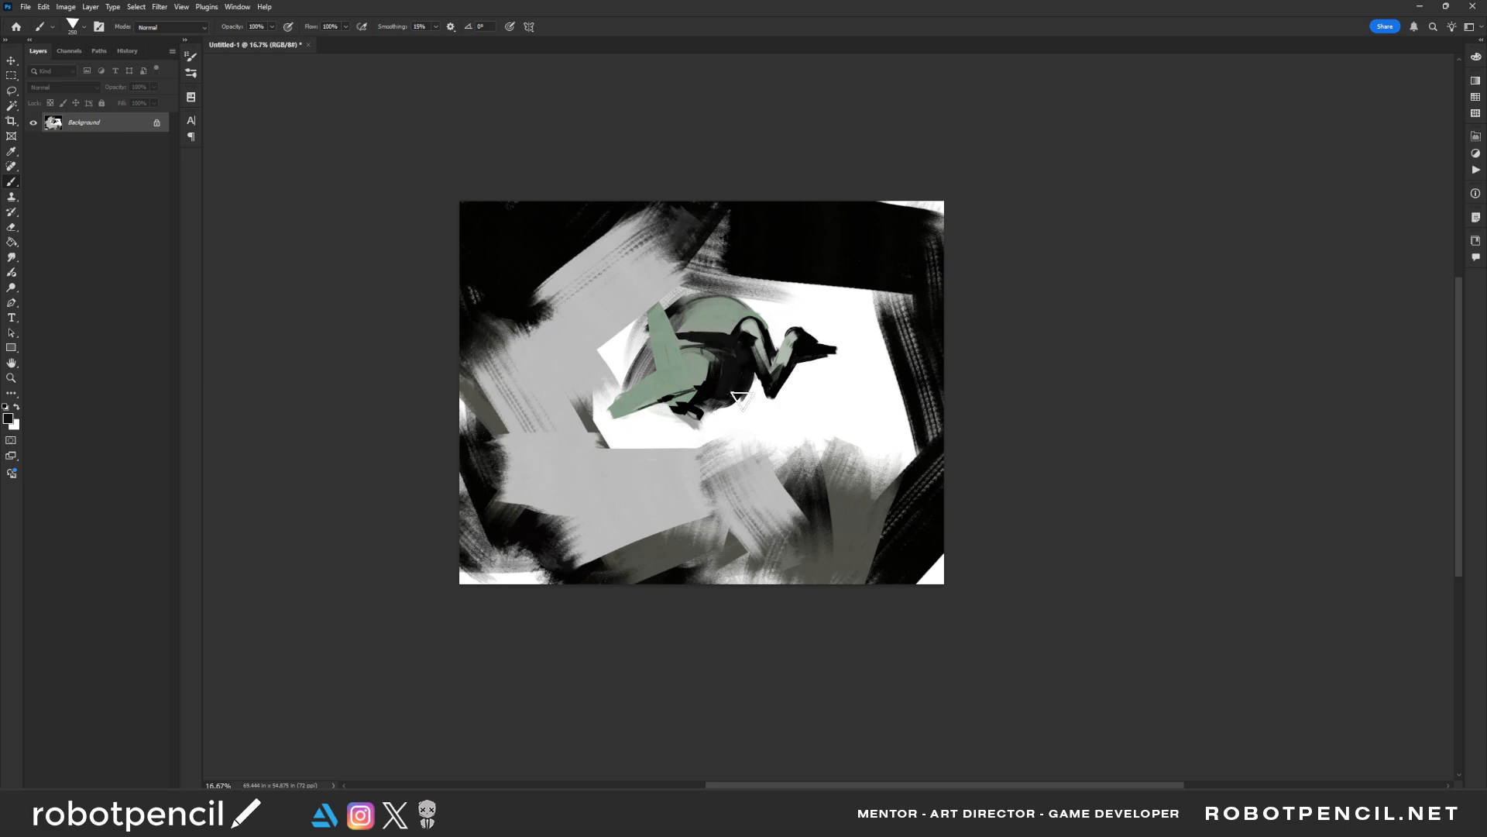
{"action": "left_click_drag", "start_coordinate": [748, 397], "coordinate": [750, 441]}
Paint a long black forearm down from the green limb's end and block in a dark shape under the torso
{"action": "left_click", "coordinate": [633, 408], "text": "alt"}
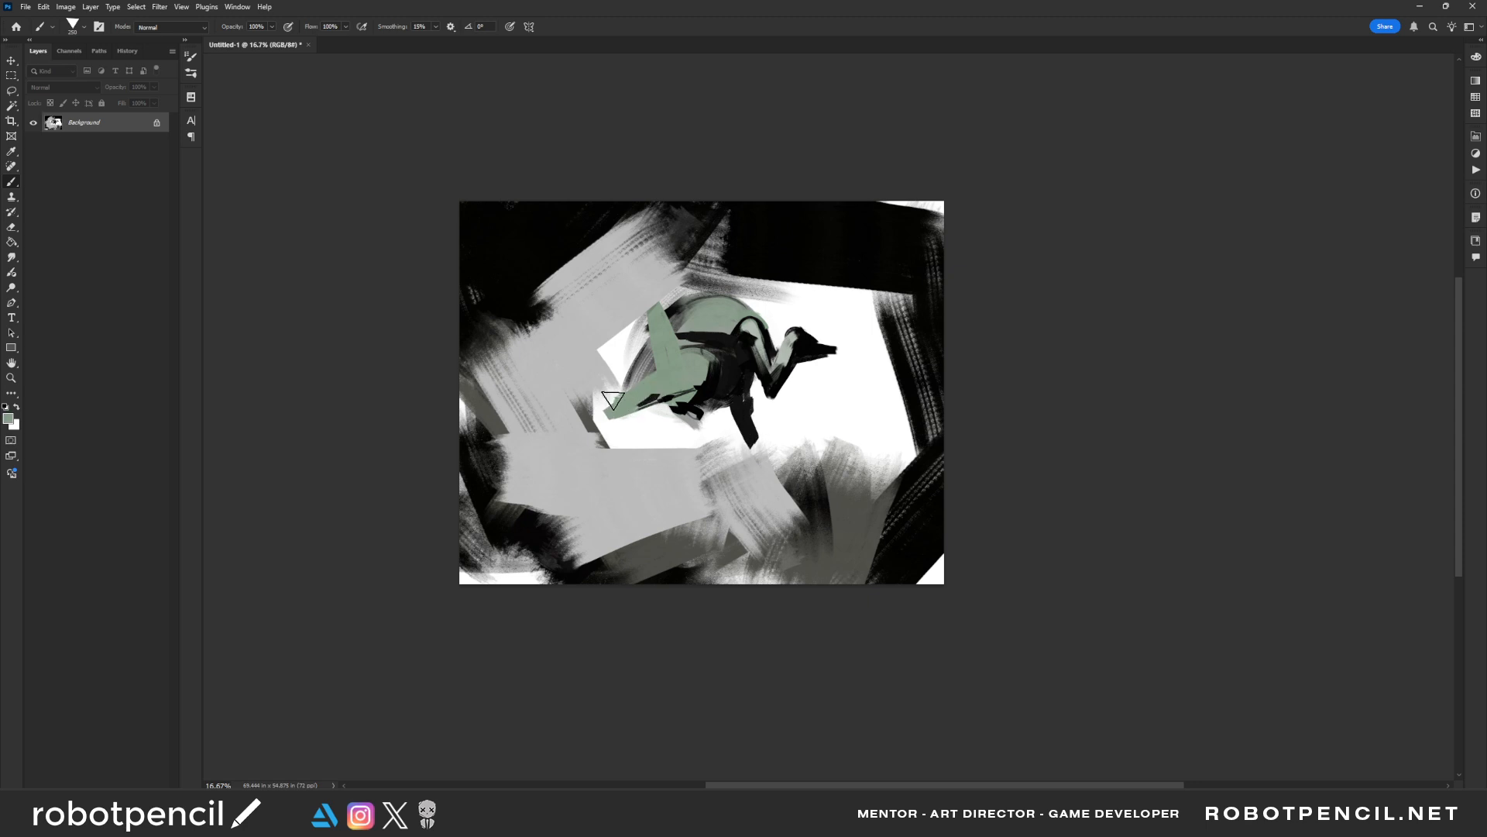
{"action": "mouse_move", "coordinate": [613, 400]}
{"action": "left_mouse_down"}
{"action": "mouse_move", "coordinate": [597, 412]}
{"action": "mouse_move", "coordinate": [604, 496]}
{"action": "left_mouse_up"}
{"action": "key", "text": "d"}
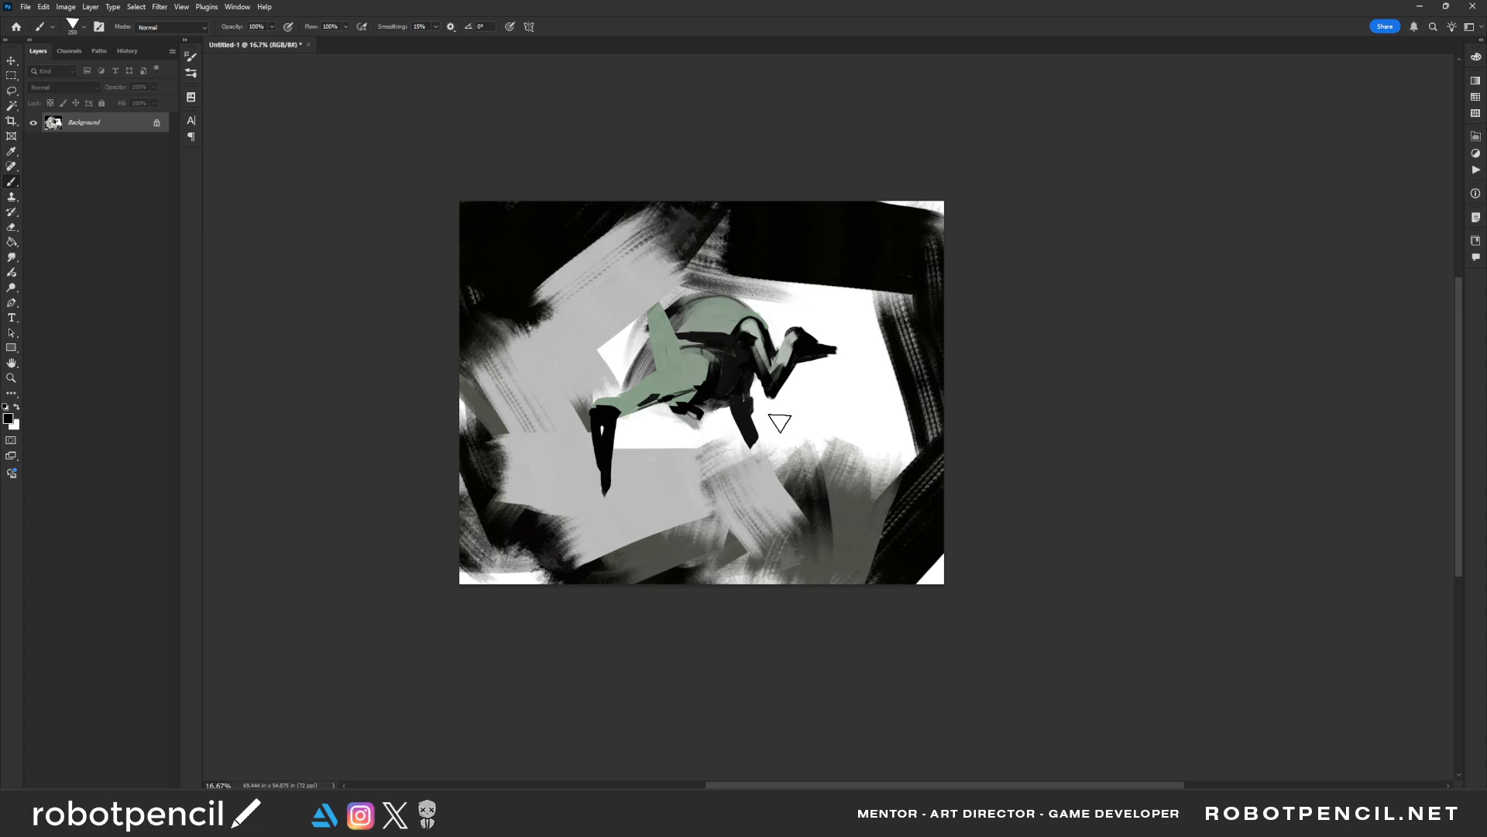
{"action": "mouse_move", "coordinate": [702, 418]}
{"action": "left_mouse_down"}
{"action": "mouse_move", "coordinate": [703, 398]}
{"action": "mouse_move", "coordinate": [663, 409]}
{"action": "mouse_move", "coordinate": [712, 408]}
{"action": "mouse_move", "coordinate": [675, 424]}
{"action": "mouse_move", "coordinate": [705, 429]}
{"action": "left_mouse_up"}
{"action": "left_click", "coordinate": [697, 449]}
Mirror the canvas and paint a black hand at the forearm's end with a crossguard and broad blade below it
{"action": "key", "text": "ctrl+shift+h"}
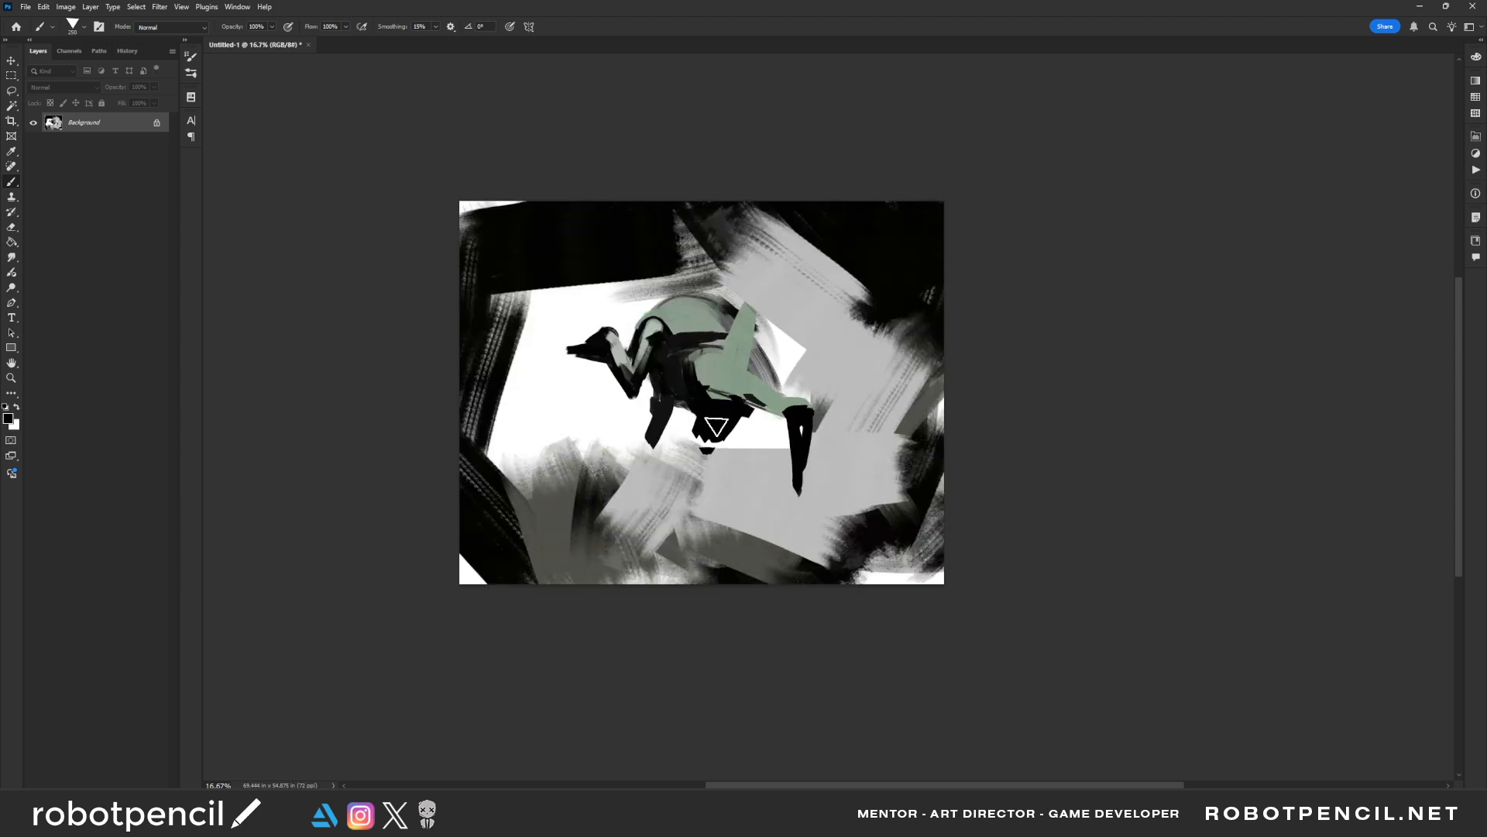
{"action": "left_click", "coordinate": [691, 443]}
{"action": "left_click", "coordinate": [646, 439]}
{"action": "mouse_move", "coordinate": [796, 436]}
{"action": "left_mouse_down"}
{"action": "mouse_move", "coordinate": [784, 493]}
{"action": "mouse_move", "coordinate": [722, 458]}
{"action": "mouse_move", "coordinate": [646, 456]}
{"action": "mouse_move", "coordinate": [783, 480]}
{"action": "mouse_move", "coordinate": [769, 472]}
{"action": "mouse_move", "coordinate": [789, 462]}
{"action": "mouse_move", "coordinate": [754, 478]}
{"action": "mouse_move", "coordinate": [803, 519]}
{"action": "left_mouse_up"}
{"action": "left_click", "coordinate": [759, 490]}
{"action": "mouse_move", "coordinate": [746, 474]}
{"action": "left_mouse_down"}
{"action": "mouse_move", "coordinate": [788, 519]}
{"action": "mouse_move", "coordinate": [757, 488]}
{"action": "mouse_move", "coordinate": [687, 608]}
{"action": "mouse_move", "coordinate": [740, 568]}
{"action": "left_mouse_up"}
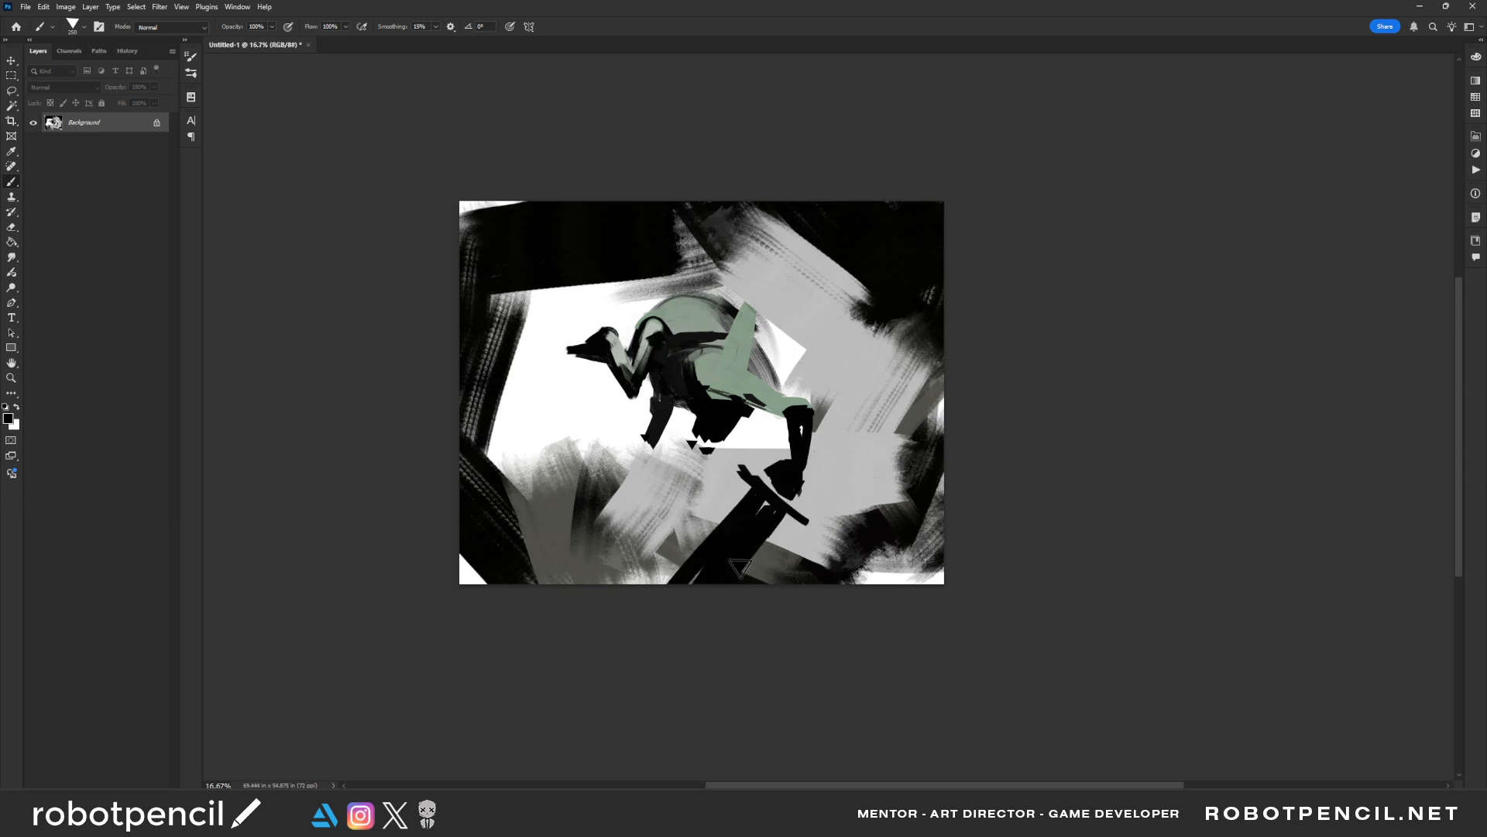
Paint a long thin black shaft rising diagonally from the hand and cover the upper forearm in muted green
{"action": "left_click_drag", "start_coordinate": [799, 477], "coordinate": [826, 445]}
{"action": "mouse_move", "coordinate": [905, 351]}
{"action": "left_mouse_down"}
{"action": "mouse_move", "coordinate": [806, 448]}
{"action": "mouse_move", "coordinate": [806, 426]}
{"action": "mouse_move", "coordinate": [805, 457]}
{"action": "left_mouse_up"}
{"action": "left_click", "coordinate": [779, 402], "text": "alt"}
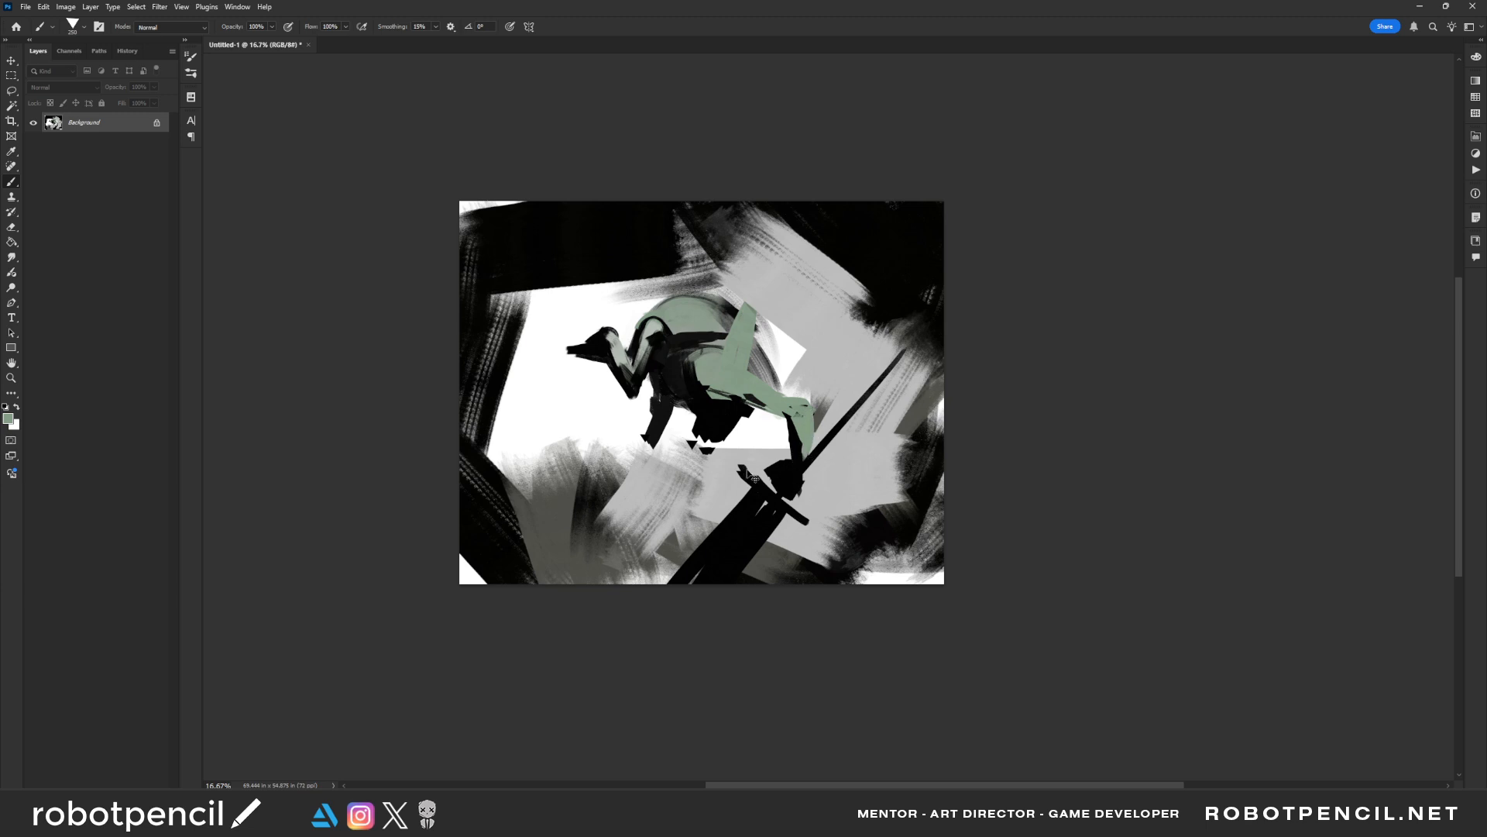
Mirror the canvas and paint pale green highlights across the figure's rounded back
{"action": "key", "text": "ctrl+f"}
{"action": "mouse_move", "coordinate": [700, 308]}
{"action": "left_mouse_down"}
{"action": "mouse_move", "coordinate": [679, 324]}
{"action": "mouse_move", "coordinate": [751, 306]}
{"action": "mouse_move", "coordinate": [732, 321]}
{"action": "mouse_move", "coordinate": [749, 309]}
{"action": "mouse_move", "coordinate": [755, 329]}
{"action": "left_mouse_up"}
{"action": "key", "text": "bracketleft"}
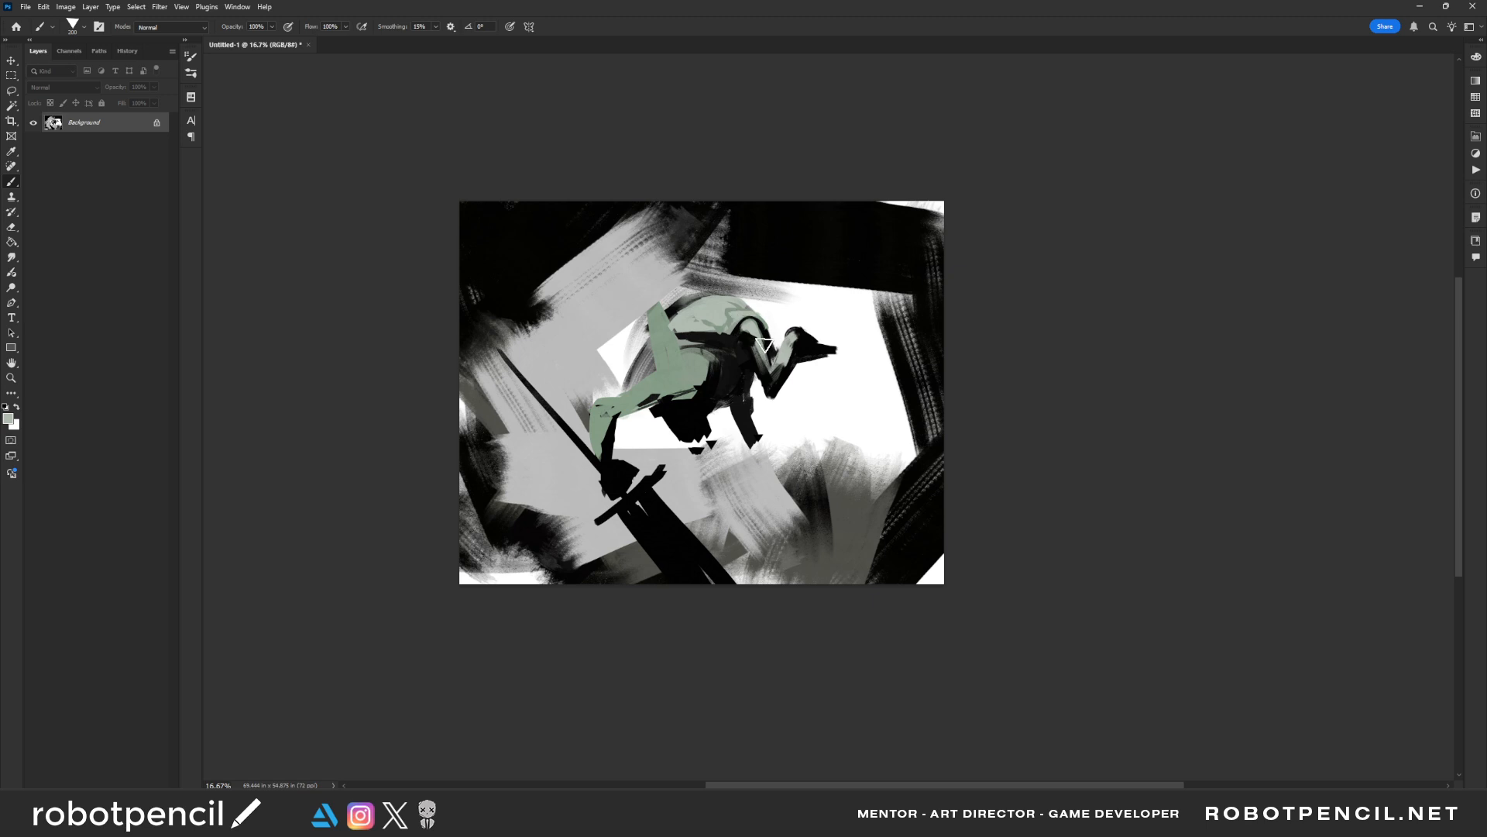
Add thin black lines to the back and pale accents at the bent limb's end, mirroring the canvas in between
{"action": "key", "text": "ctrl+f"}
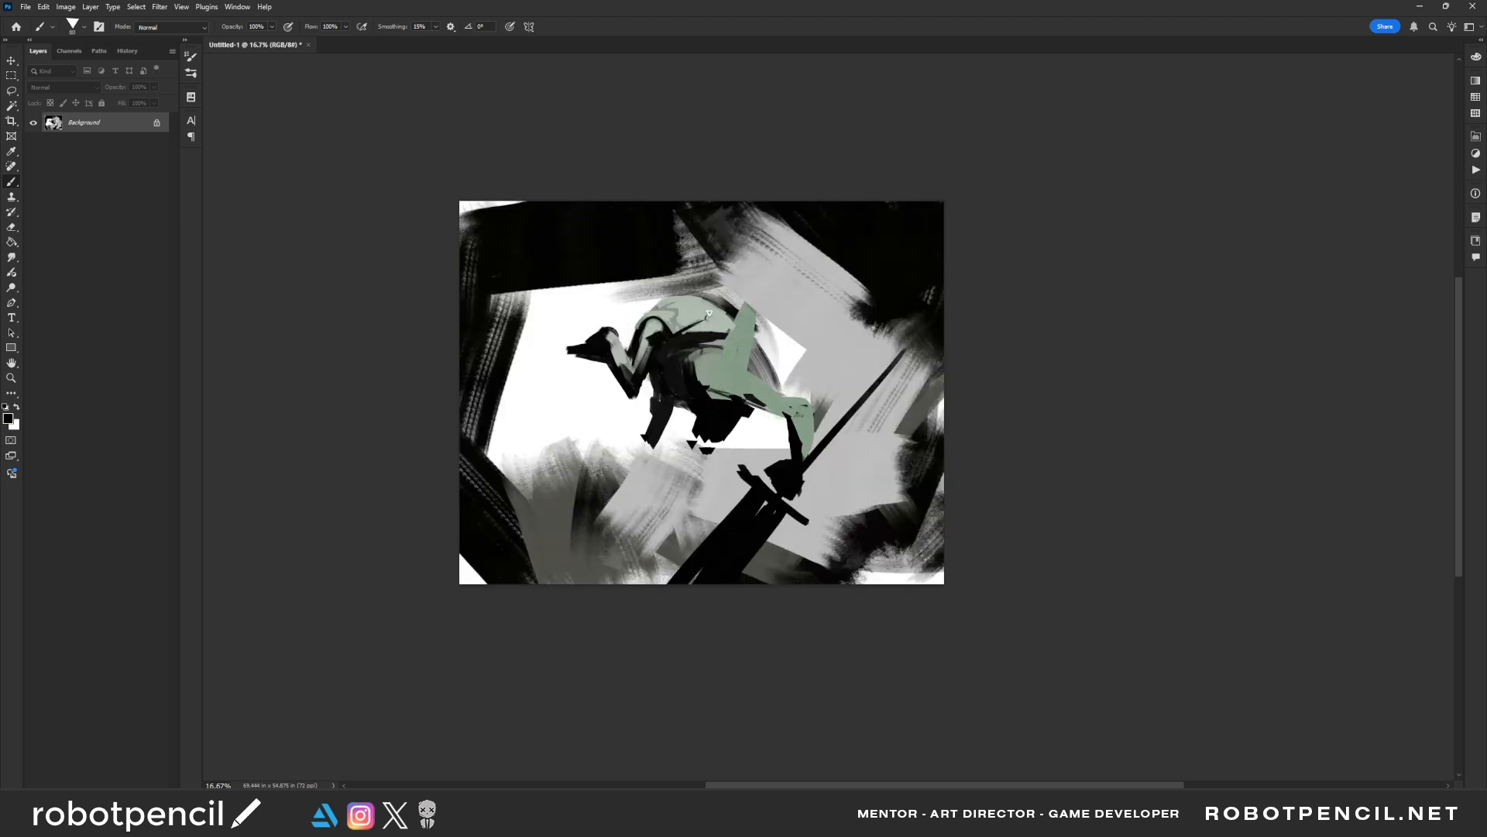
{"action": "key", "text": "ctrl+f"}
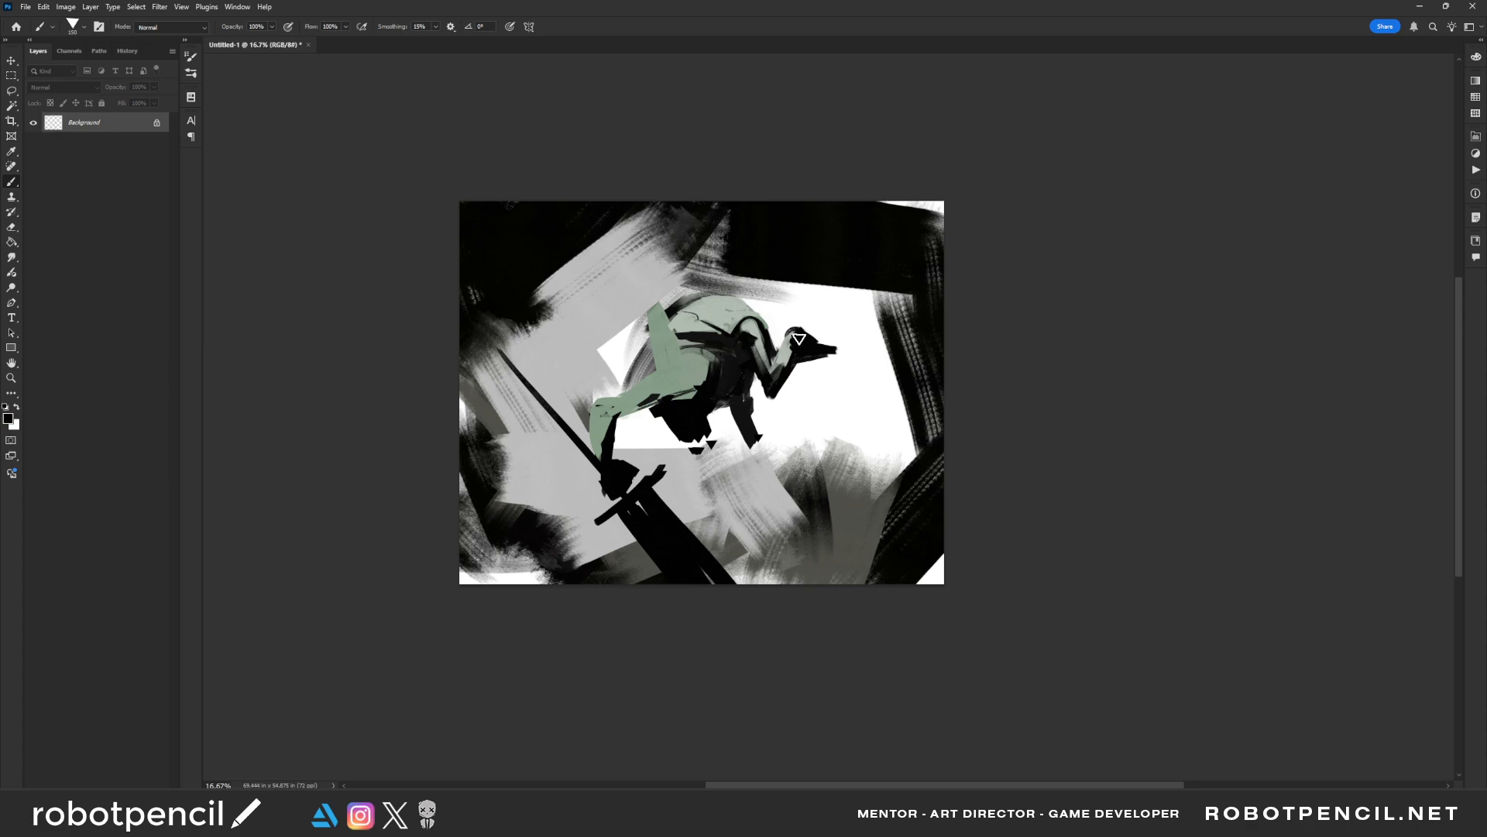
{"action": "left_click", "coordinate": [795, 331], "text": "alt"}
{"action": "left_click_drag", "start_coordinate": [798, 337], "coordinate": [815, 342]}
Mirror the canvas and reshape the muted green limb where it meets the dark torso
{"action": "key", "text": "F2"}
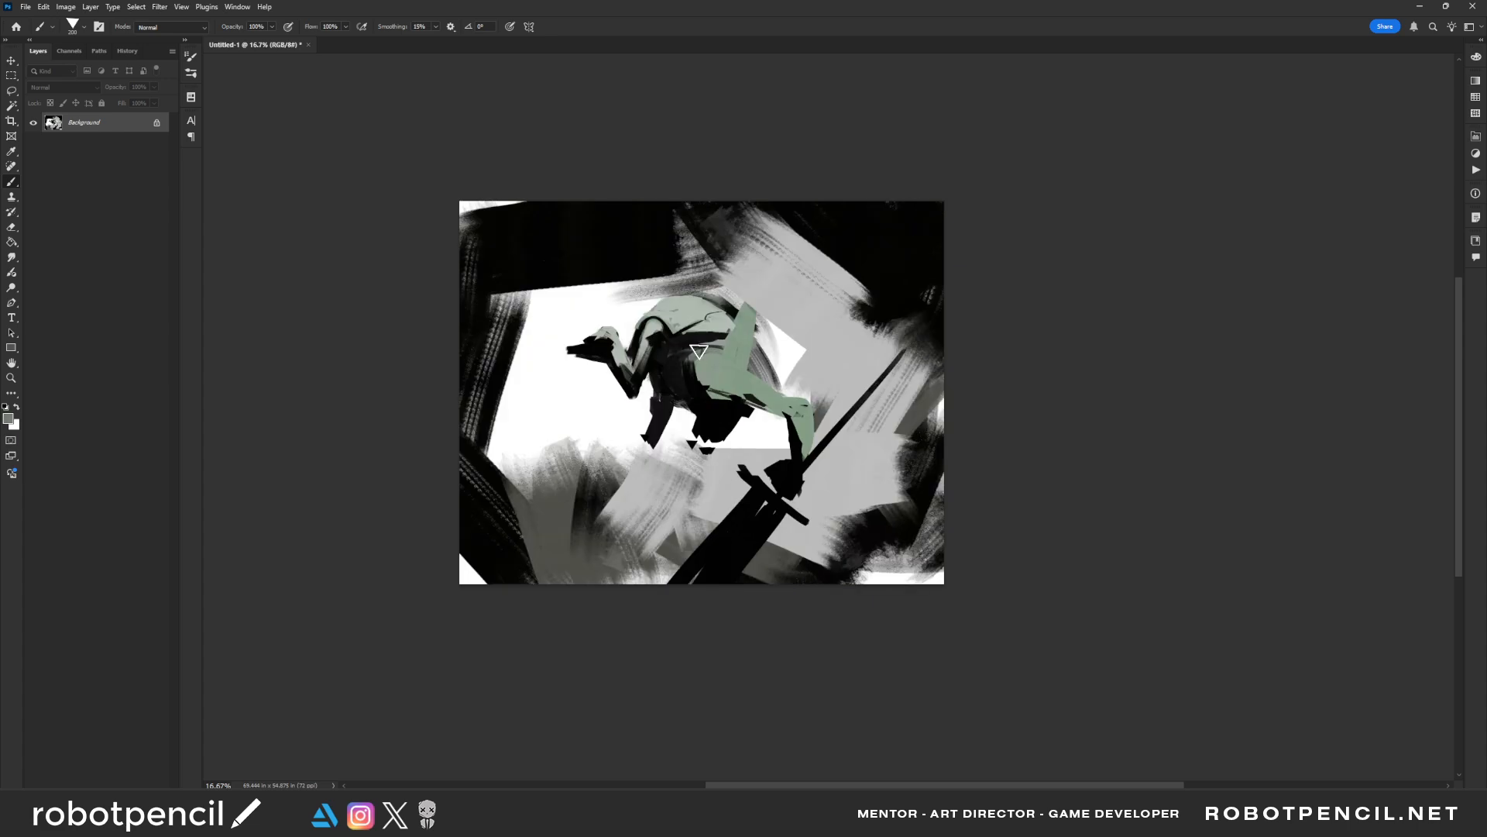
{"action": "left_click", "coordinate": [714, 354], "text": "alt"}
{"action": "left_click_drag", "start_coordinate": [687, 353], "coordinate": [686, 375]}
{"action": "key", "text": "bracketright"}
{"action": "key", "text": "bracketright"}
Extend the black band beneath the back and cover the upright limb's base in pale green, mirroring the canvas before and after
{"action": "key", "text": "F2"}
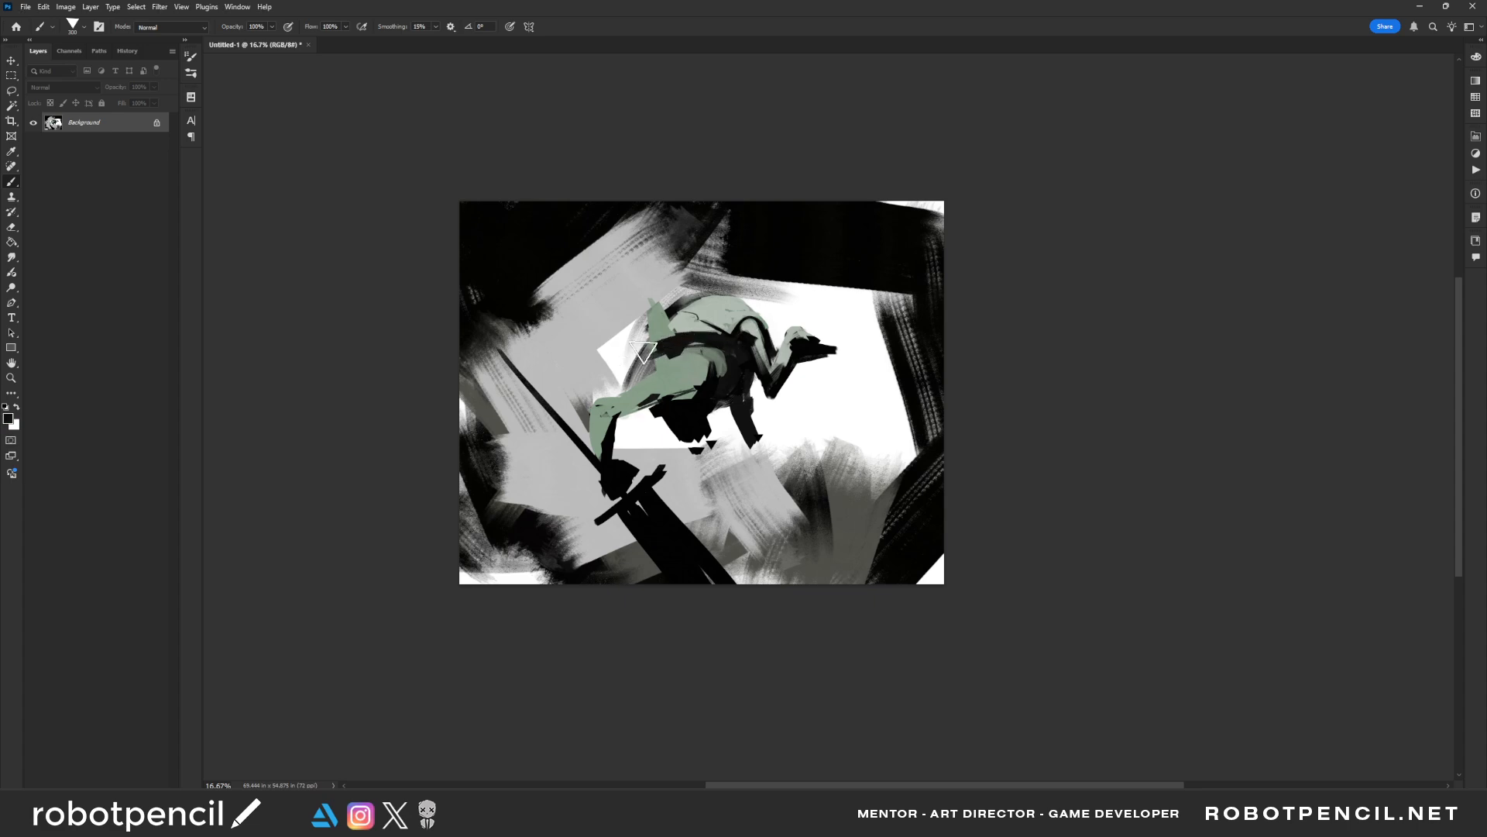
{"action": "left_click", "coordinate": [671, 346], "text": "alt"}
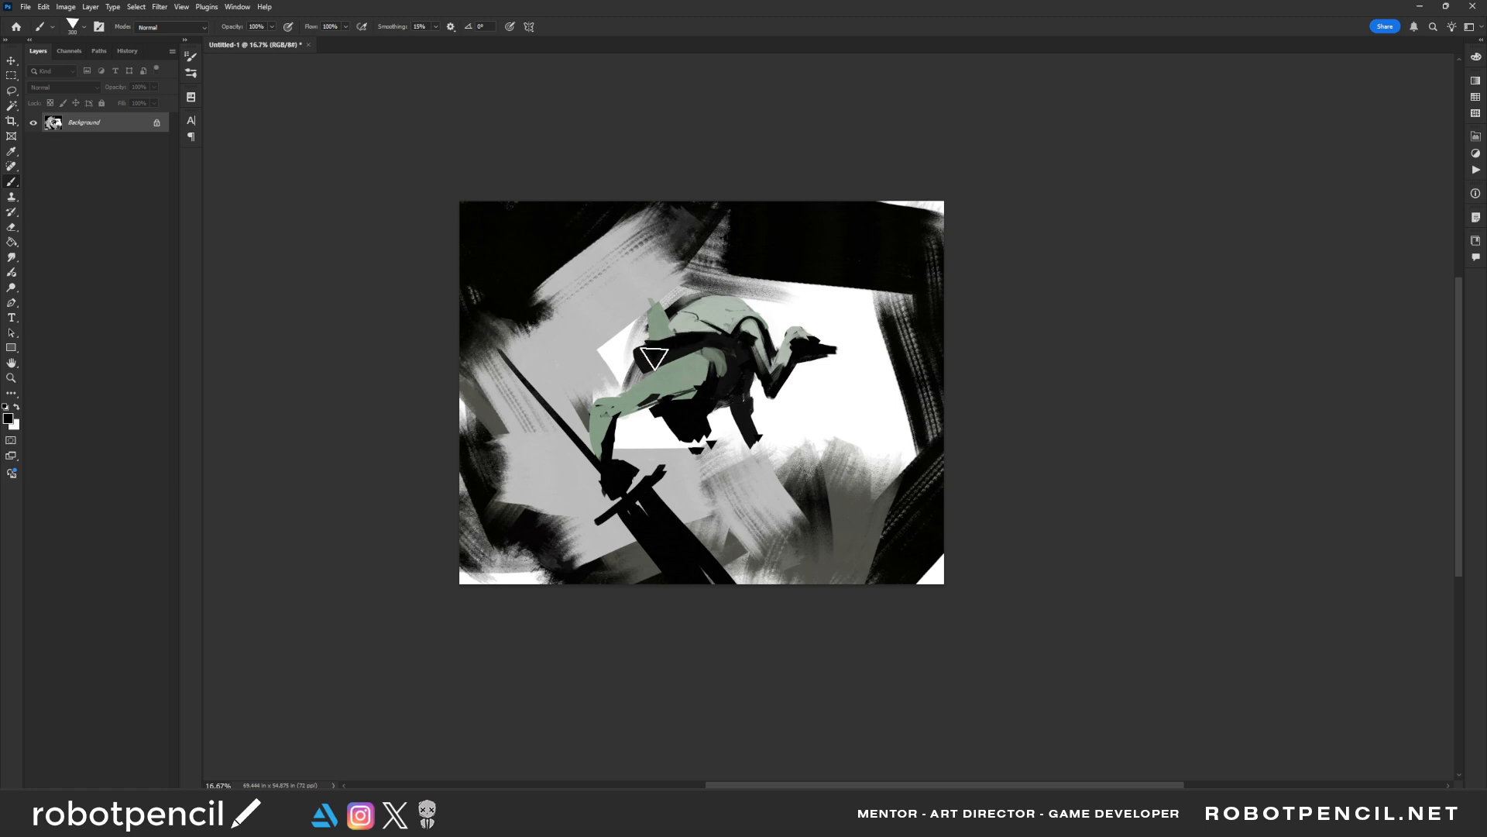
{"action": "mouse_move", "coordinate": [654, 355]}
{"action": "left_mouse_down"}
{"action": "mouse_move", "coordinate": [686, 311]}
{"action": "mouse_move", "coordinate": [640, 355]}
{"action": "mouse_move", "coordinate": [717, 315]}
{"action": "mouse_move", "coordinate": [643, 362]}
{"action": "mouse_move", "coordinate": [684, 342]}
{"action": "left_mouse_up"}
{"action": "left_click", "coordinate": [672, 321], "text": "alt"}
{"action": "left_click", "coordinate": [641, 345]}
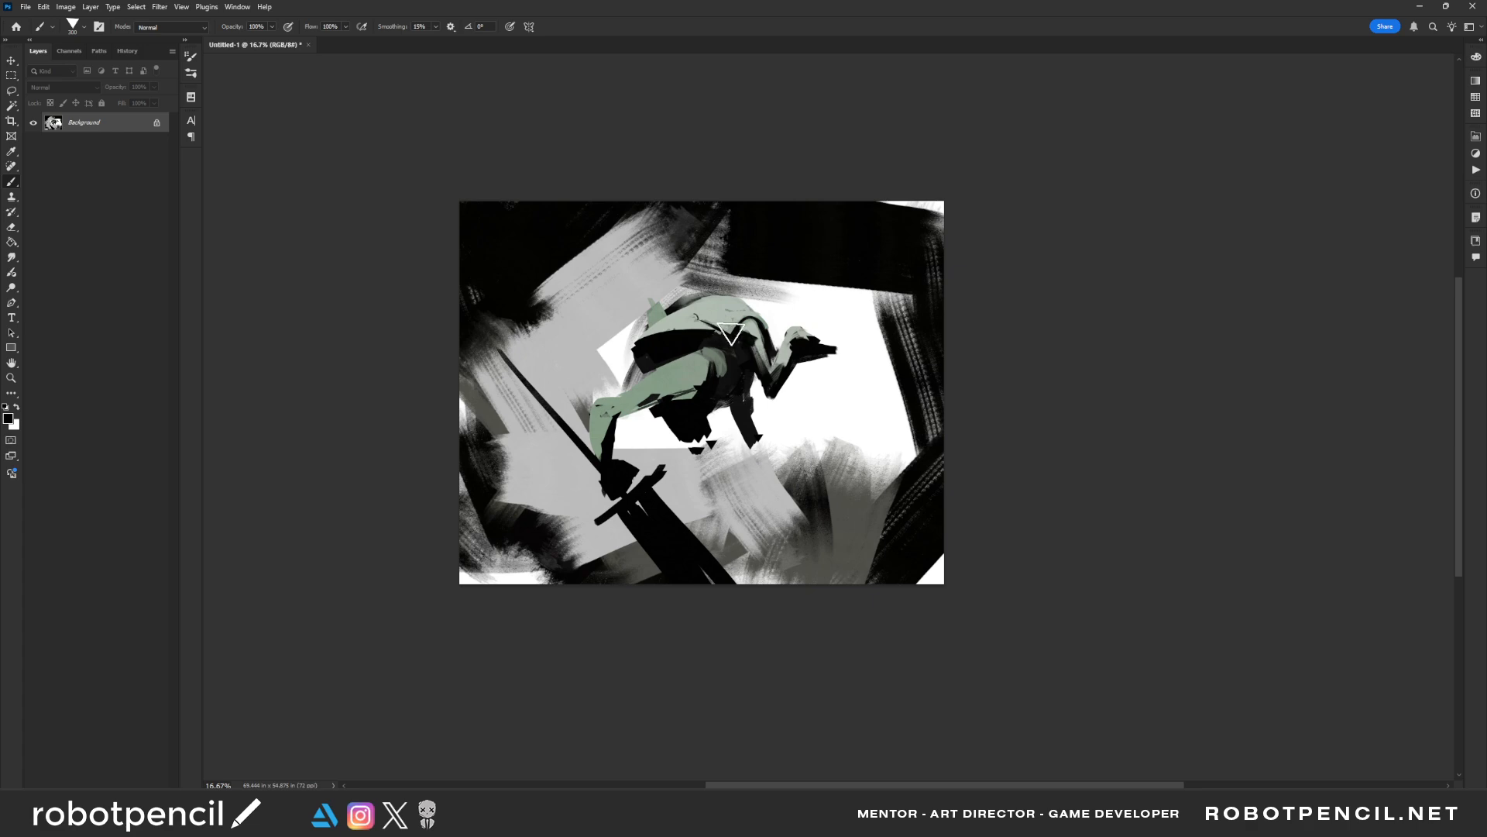
{"action": "key", "text": "ctrl+shift+h"}
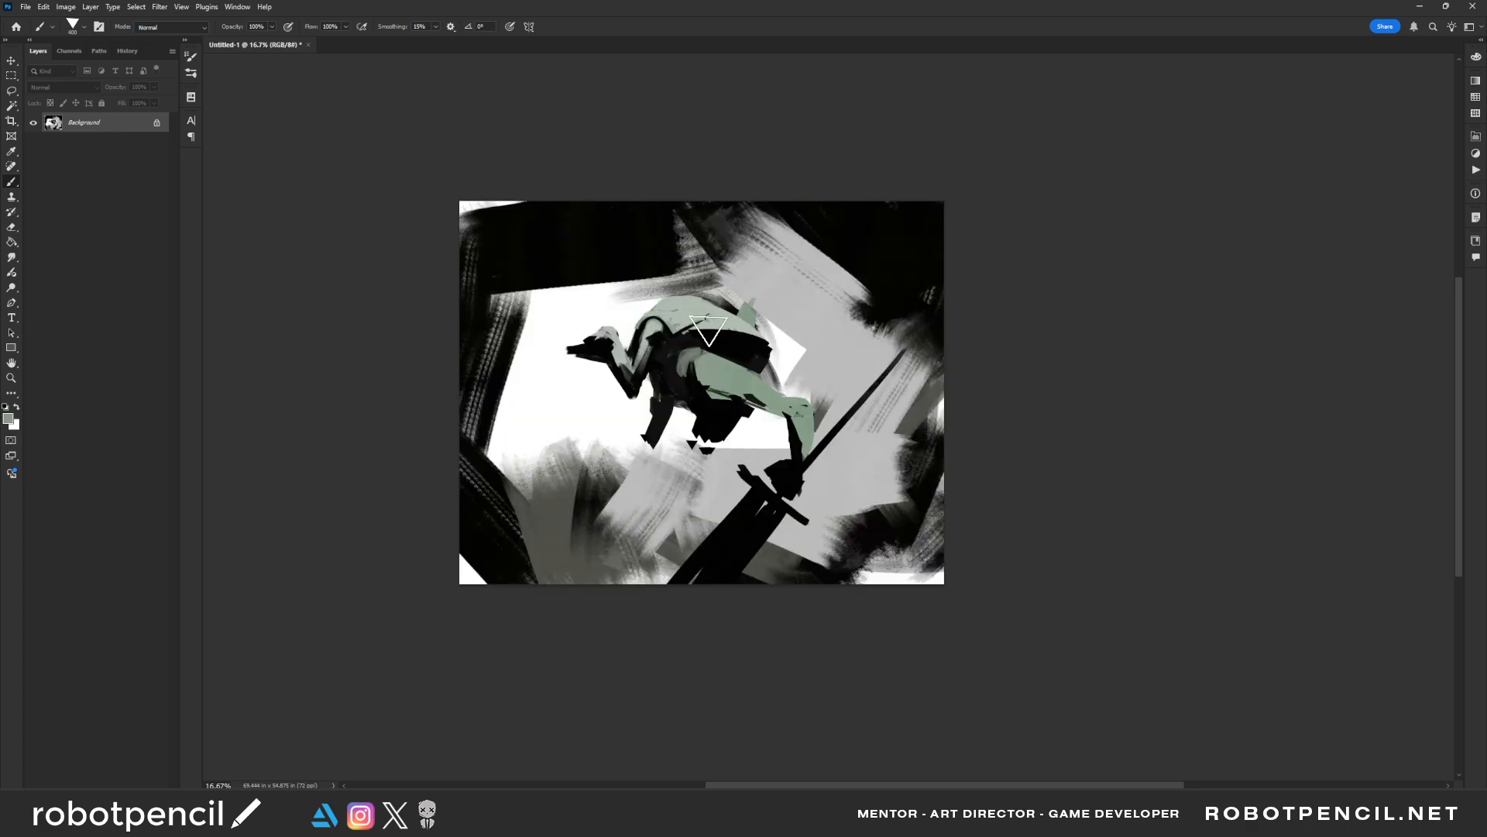
Paint pale green over the dark area of the figure's back and mirror the canvas
{"action": "key", "text": "bracketright"}
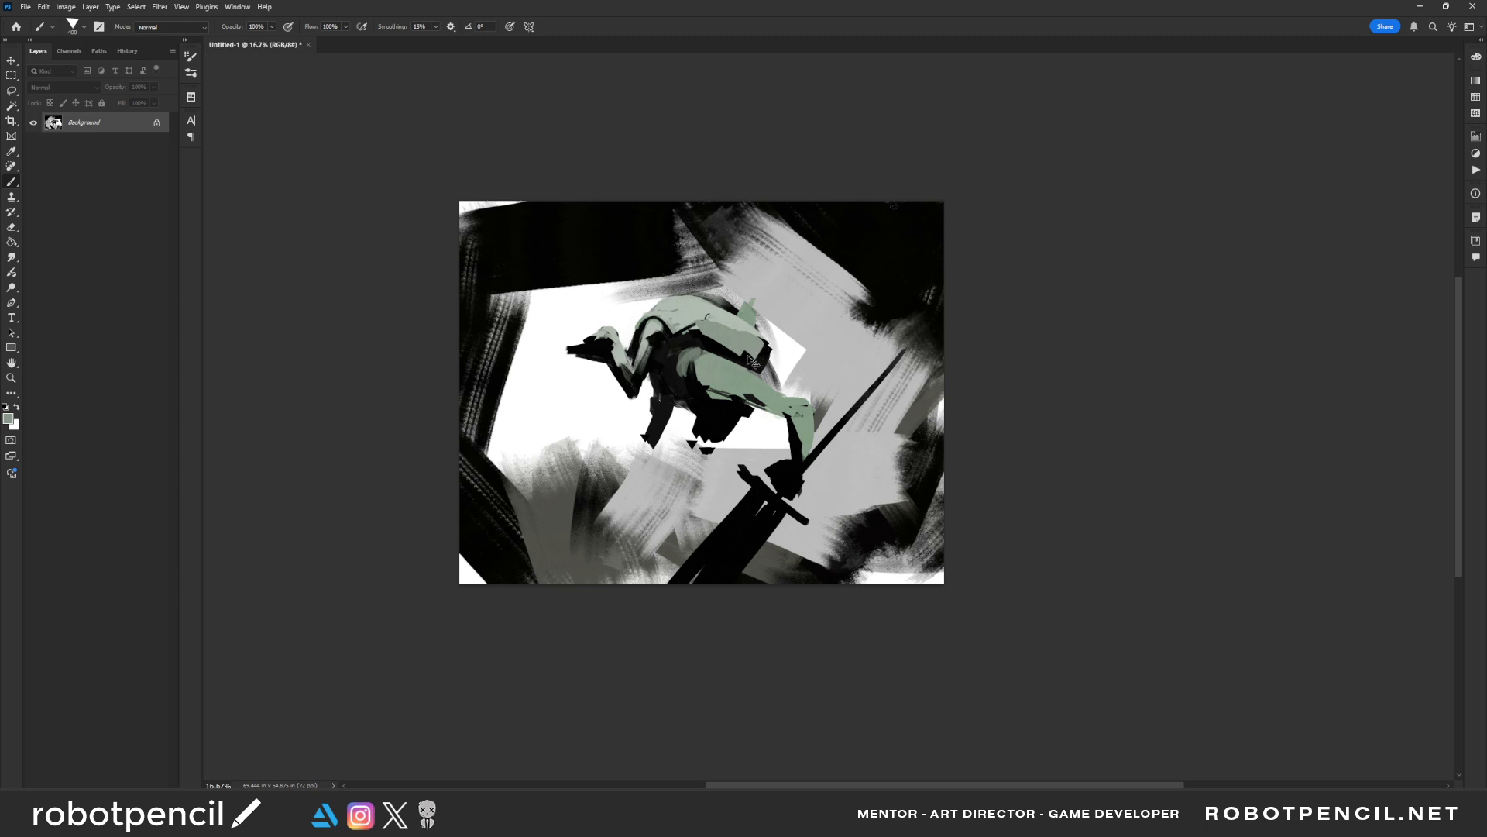
{"action": "key", "text": "ctrl+shift+h"}
{"action": "mouse_move", "coordinate": [642, 345]}
{"action": "left_mouse_down"}
{"action": "mouse_move", "coordinate": [636, 366]}
{"action": "mouse_move", "coordinate": [695, 338]}
{"action": "mouse_move", "coordinate": [644, 370]}
{"action": "left_mouse_up"}
{"action": "key", "text": "bracketleft"}
{"action": "left_click", "coordinate": [714, 337], "text": "alt"}
{"action": "key", "text": "bracketleft"}
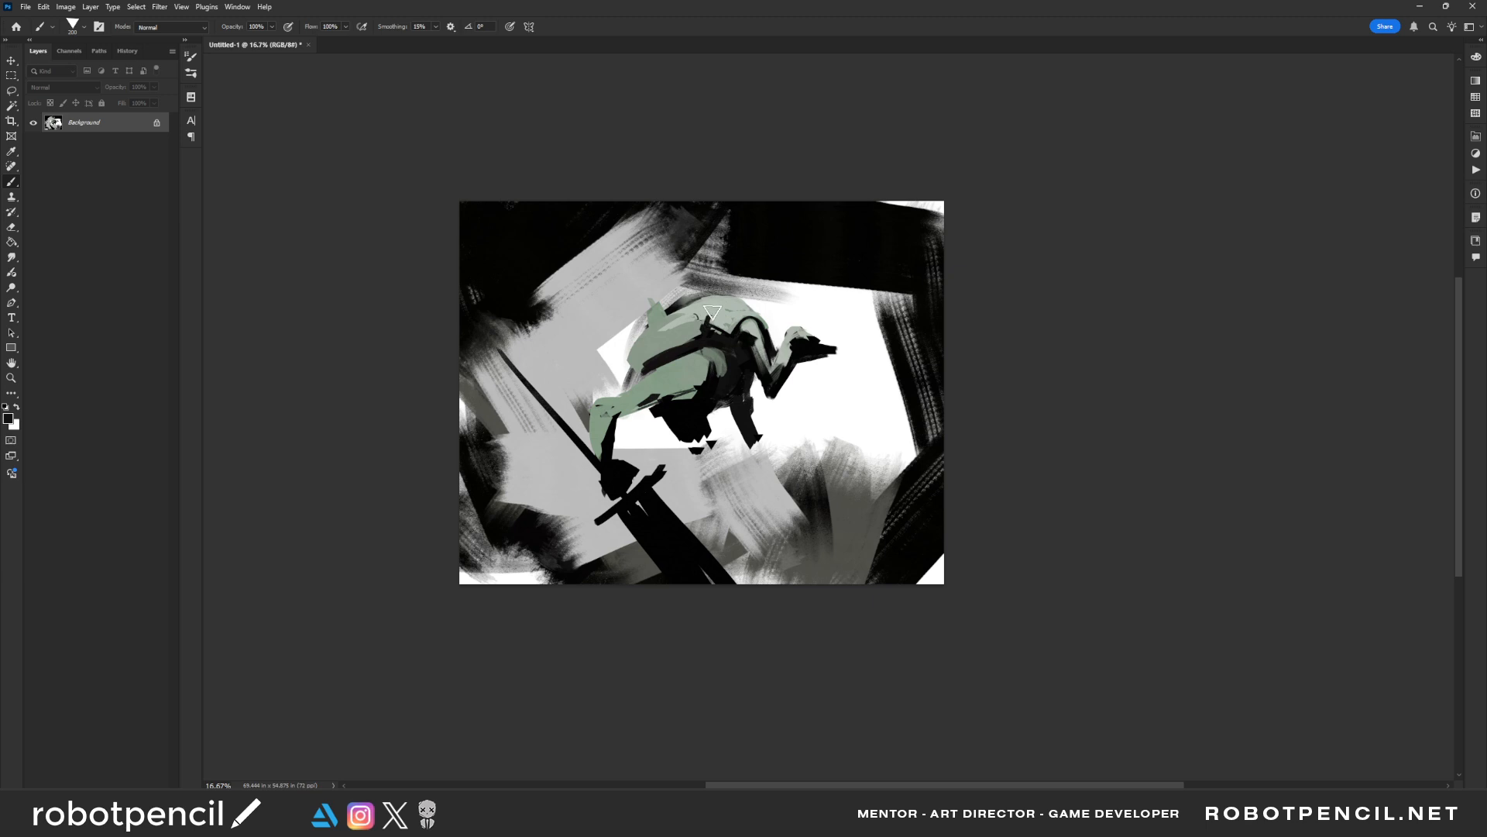
Add thin black seams to the back and pale highlights along the raised hand and bent arm, mirroring the canvas in between
{"action": "key", "text": "bracketleft"}
{"action": "key", "text": "ctrl+f"}
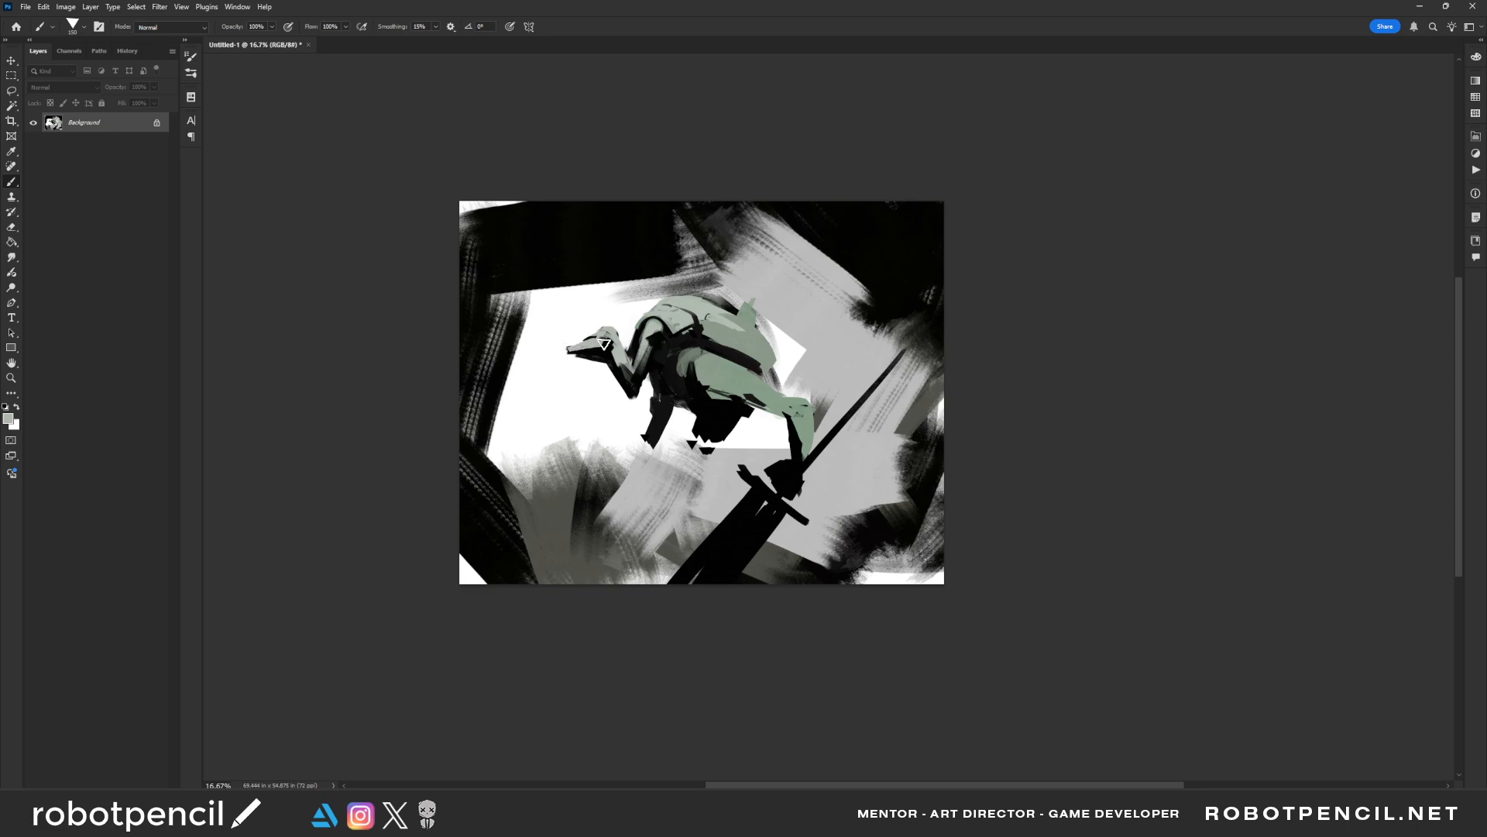
{"action": "key", "text": "ctrl+f"}
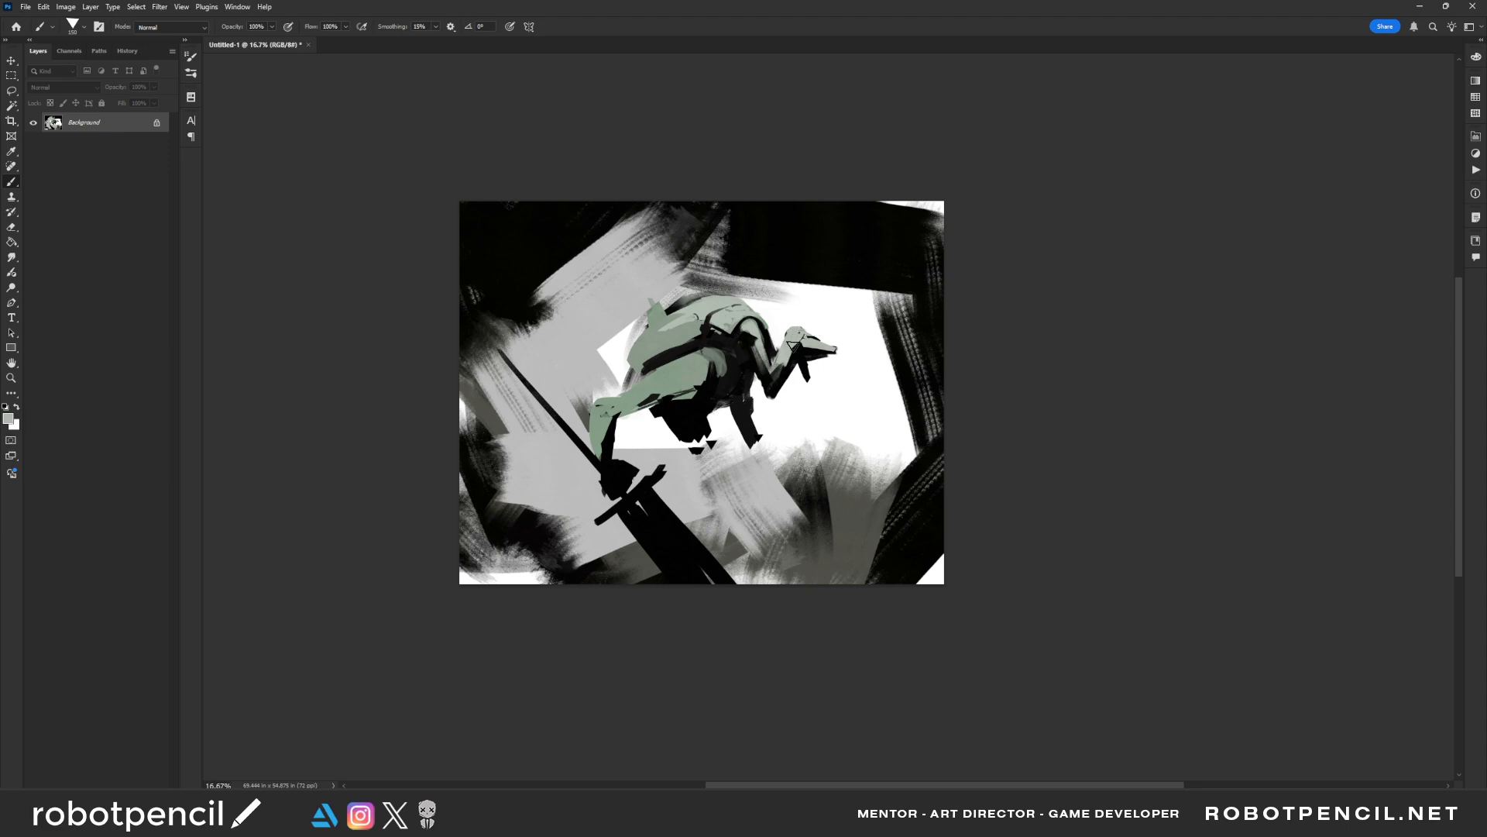
{"action": "mouse_move", "coordinate": [793, 344]}
{"action": "left_mouse_down"}
{"action": "mouse_move", "coordinate": [765, 392]}
{"action": "mouse_move", "coordinate": [784, 358]}
{"action": "mouse_move", "coordinate": [760, 370]}
{"action": "mouse_move", "coordinate": [750, 334]}
{"action": "mouse_move", "coordinate": [765, 376]}
{"action": "left_mouse_up"}
{"action": "key", "text": "ctrl+f"}
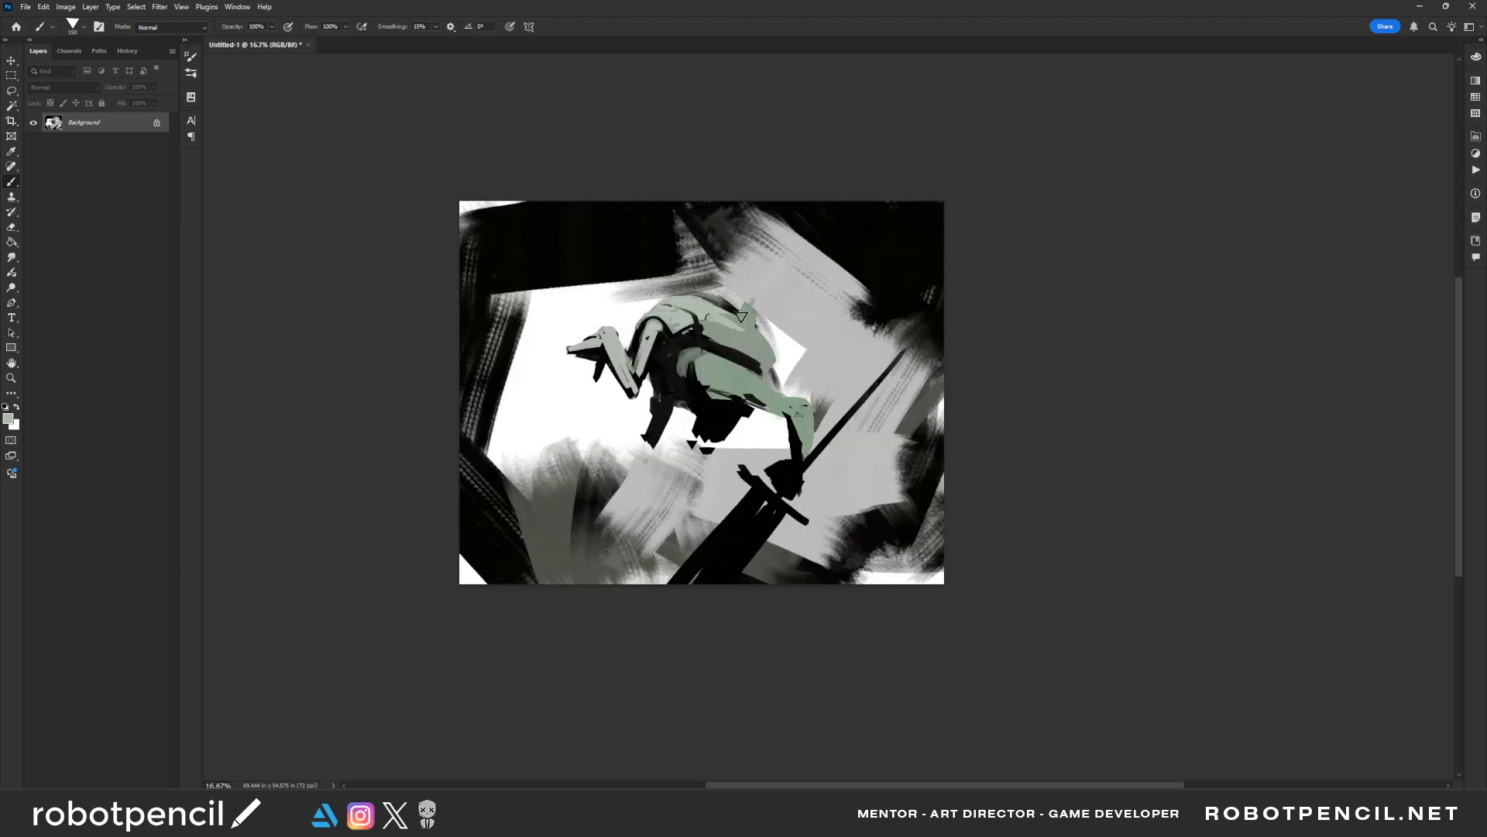
{"action": "left_click_drag", "start_coordinate": [639, 333], "coordinate": [633, 362]}
Lighten the rear of the rounded back with a broader pale green stroke and mirror the canvas
{"action": "key", "text": "bracketright"}
{"action": "key", "text": "bracketright"}
{"action": "key", "text": "bracketright"}
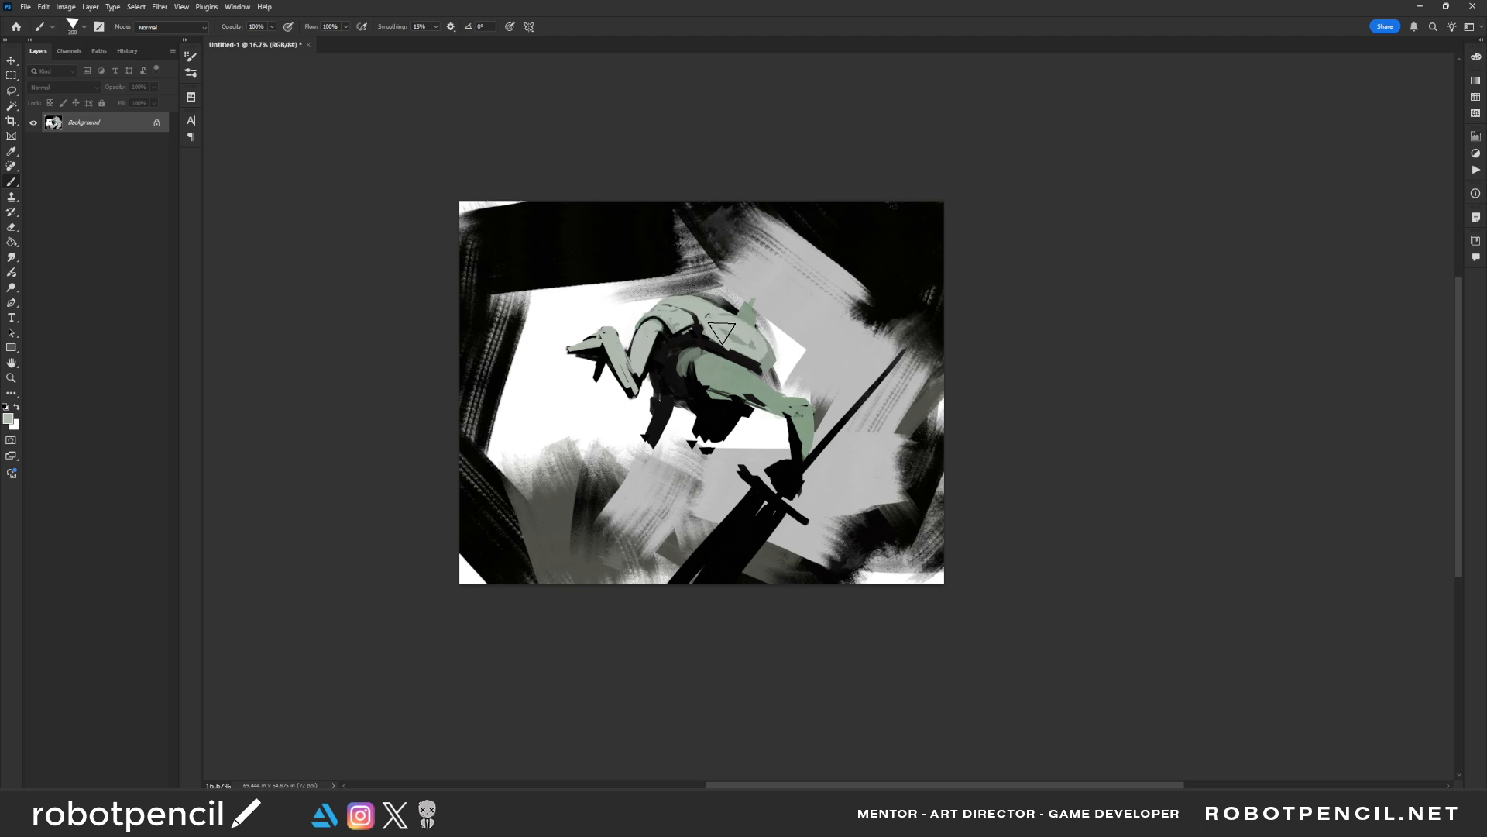
{"action": "left_click_drag", "start_coordinate": [722, 333], "coordinate": [758, 355]}
{"action": "key", "text": "ctrl+f"}
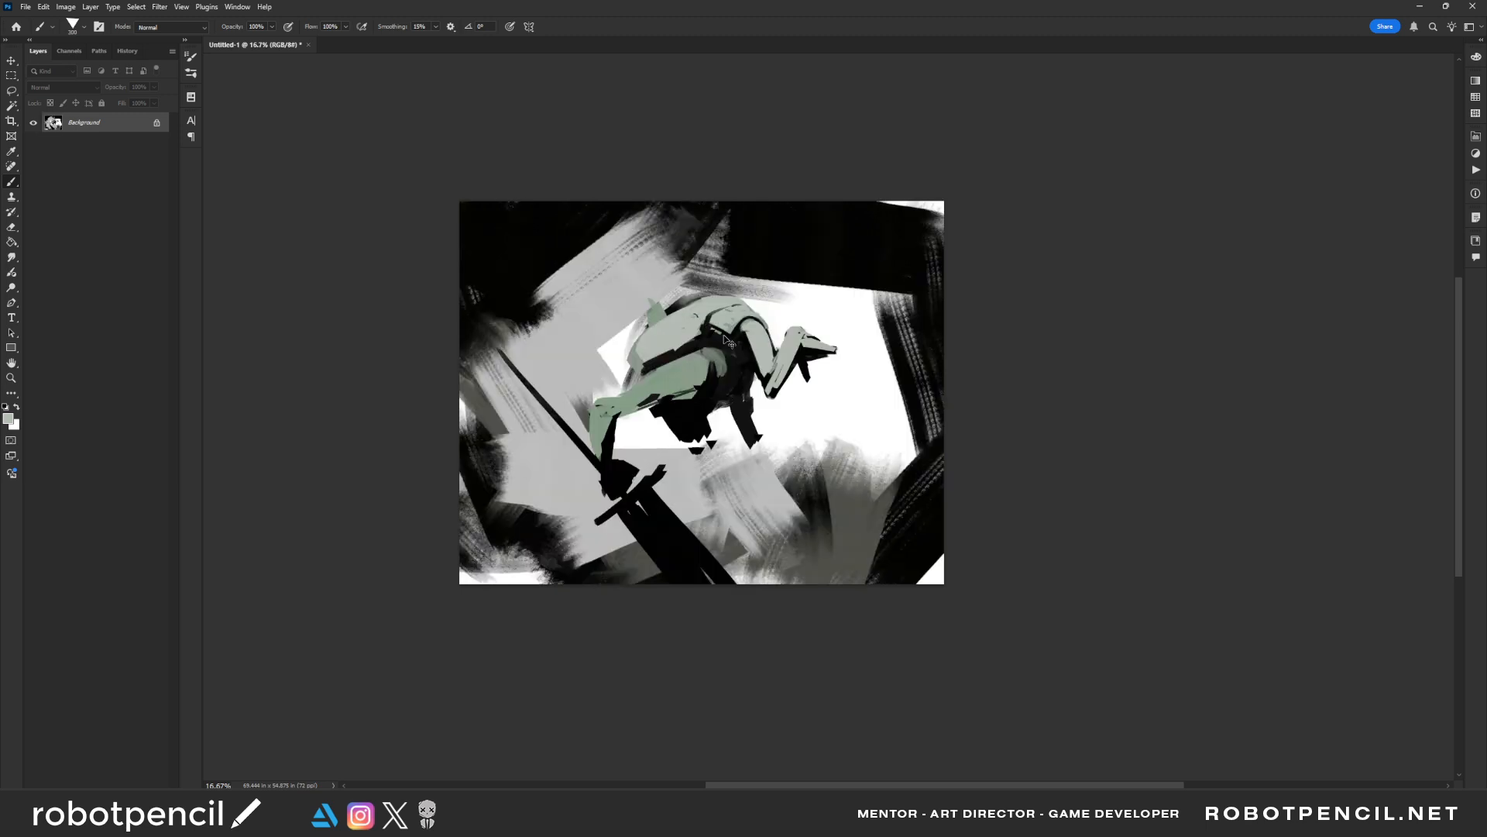
{"action": "key", "text": "bracketright"}
{"action": "key", "text": "bracketright"}
{"action": "mouse_move", "coordinate": [665, 346]}
{"action": "left_mouse_down"}
{"action": "mouse_move", "coordinate": [697, 331]}
{"action": "mouse_move", "coordinate": [718, 274]}
{"action": "left_mouse_up"}
{"action": "left_click", "coordinate": [685, 315], "text": "alt"}
{"action": "left_click", "coordinate": [675, 319], "text": "alt"}
{"action": "left_click", "coordinate": [633, 332], "text": "alt"}
{"action": "left_click_drag", "start_coordinate": [629, 334], "coordinate": [730, 289]}
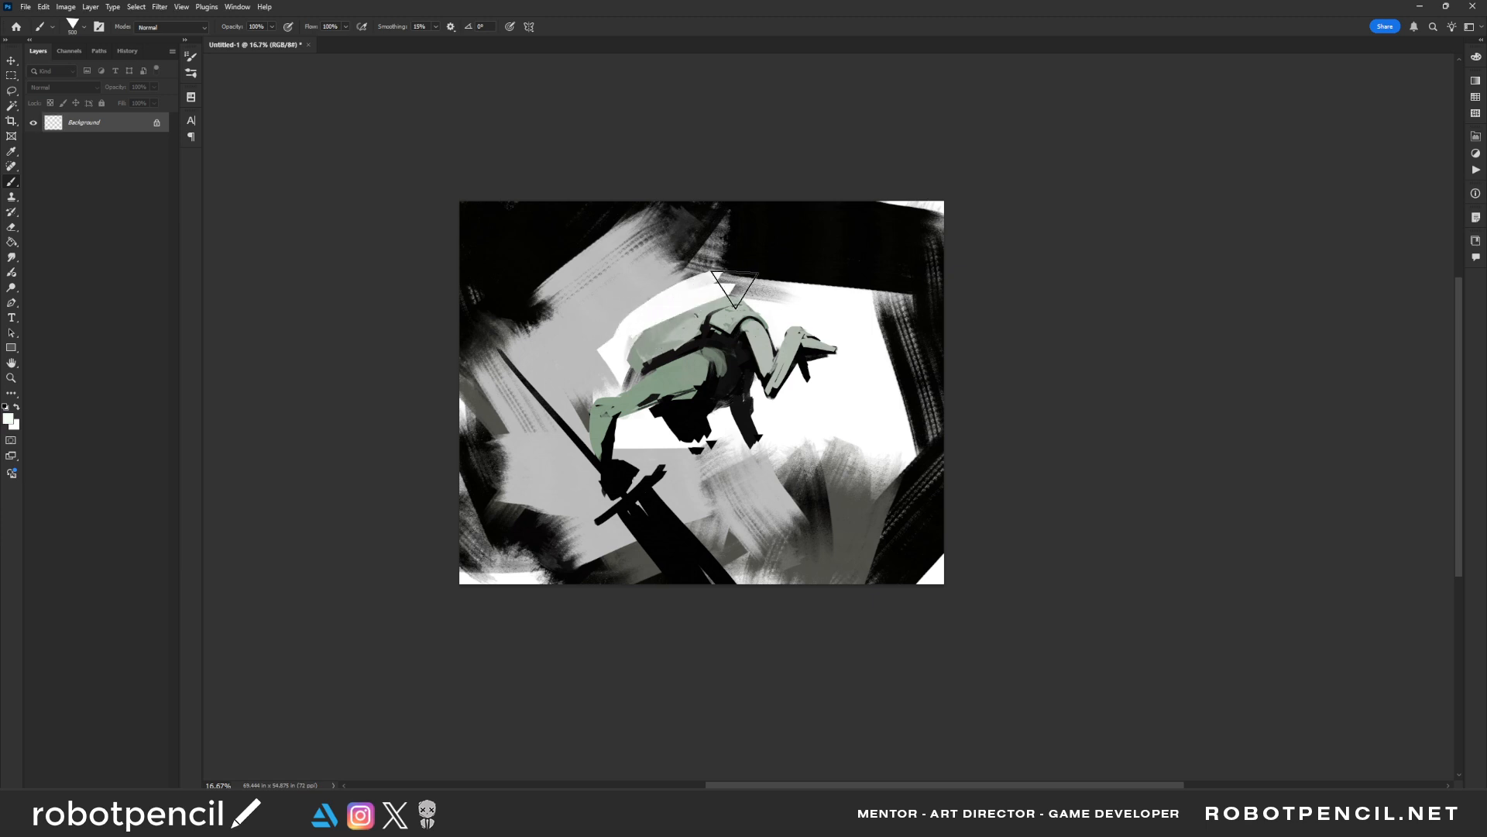
{"action": "key", "text": "ctrl+z"}
{"action": "key", "text": "ctrl+z"}
Paint white around the back's upper contour to trim its silhouette and widen the bright area behind it
{"action": "mouse_move", "coordinate": [629, 333]}
{"action": "left_mouse_down"}
{"action": "mouse_move", "coordinate": [728, 298]}
{"action": "mouse_move", "coordinate": [600, 397]}
{"action": "mouse_move", "coordinate": [780, 300]}
{"action": "left_mouse_up"}
{"action": "left_click", "coordinate": [629, 342], "text": "alt"}
{"action": "key", "text": "bracketright"}
{"action": "key", "text": "bracketright"}
{"action": "key", "text": "bracketright"}
{"action": "left_click_drag", "start_coordinate": [673, 283], "coordinate": [595, 330]}
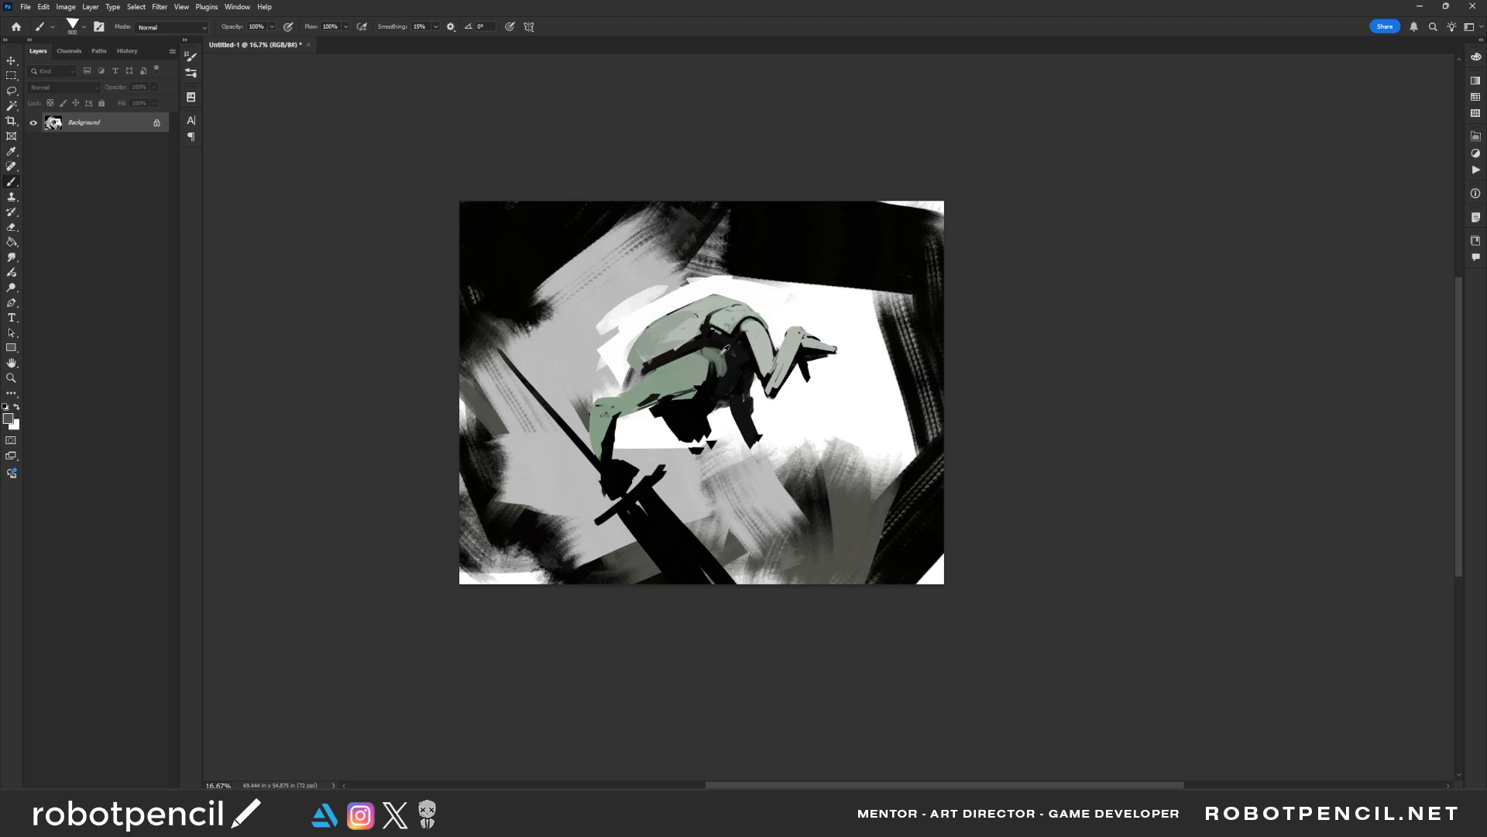
Refine the dark band beneath the back and the muted green limb beside it with small strokes
{"action": "key", "text": "bracketleft"}
{"action": "key", "text": "bracketleft"}
{"action": "key", "text": "bracketleft"}
{"action": "key", "text": "bracketleft"}
{"action": "key", "text": "bracketleft"}
{"action": "key", "text": "bracketleft"}
{"action": "key", "text": "bracketleft"}
{"action": "key", "text": "bracketright"}
{"action": "key", "text": "bracketright"}
{"action": "key", "text": "bracketright"}
{"action": "key", "text": "bracketright"}
{"action": "key", "text": "bracketright"}
{"action": "mouse_move", "coordinate": [675, 347]}
{"action": "left_mouse_down"}
{"action": "mouse_move", "coordinate": [644, 368]}
{"action": "mouse_move", "coordinate": [690, 337]}
{"action": "mouse_move", "coordinate": [635, 361]}
{"action": "mouse_move", "coordinate": [699, 342]}
{"action": "left_mouse_up"}
{"action": "left_click", "coordinate": [681, 329], "text": "alt"}
{"action": "left_click", "coordinate": [657, 365], "text": "alt"}
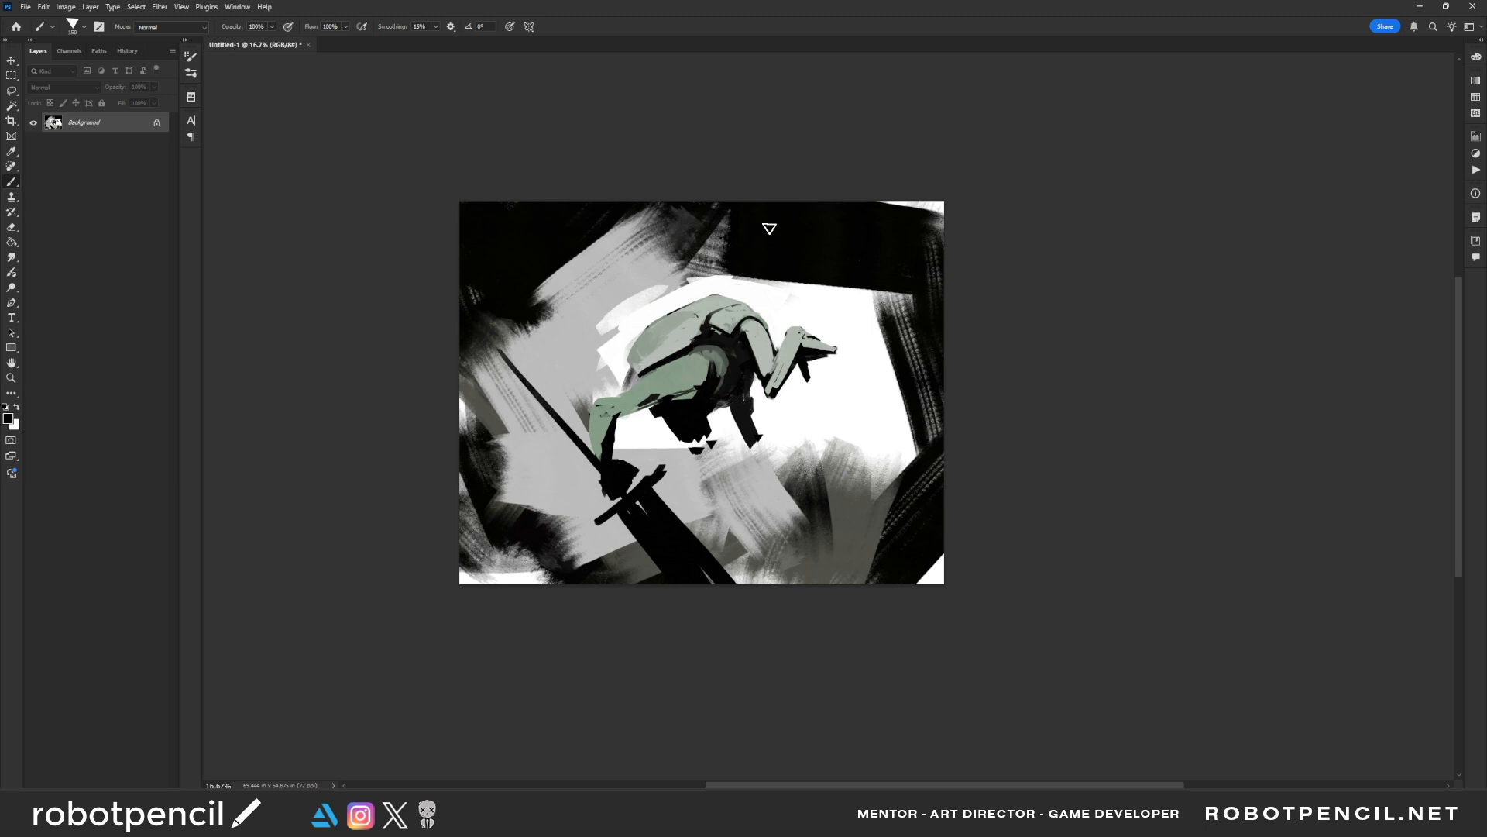
Add small line accents to the back, limb and head, mirroring the canvas repeatedly between strokes
{"action": "key", "text": "ctrl+shift+h"}
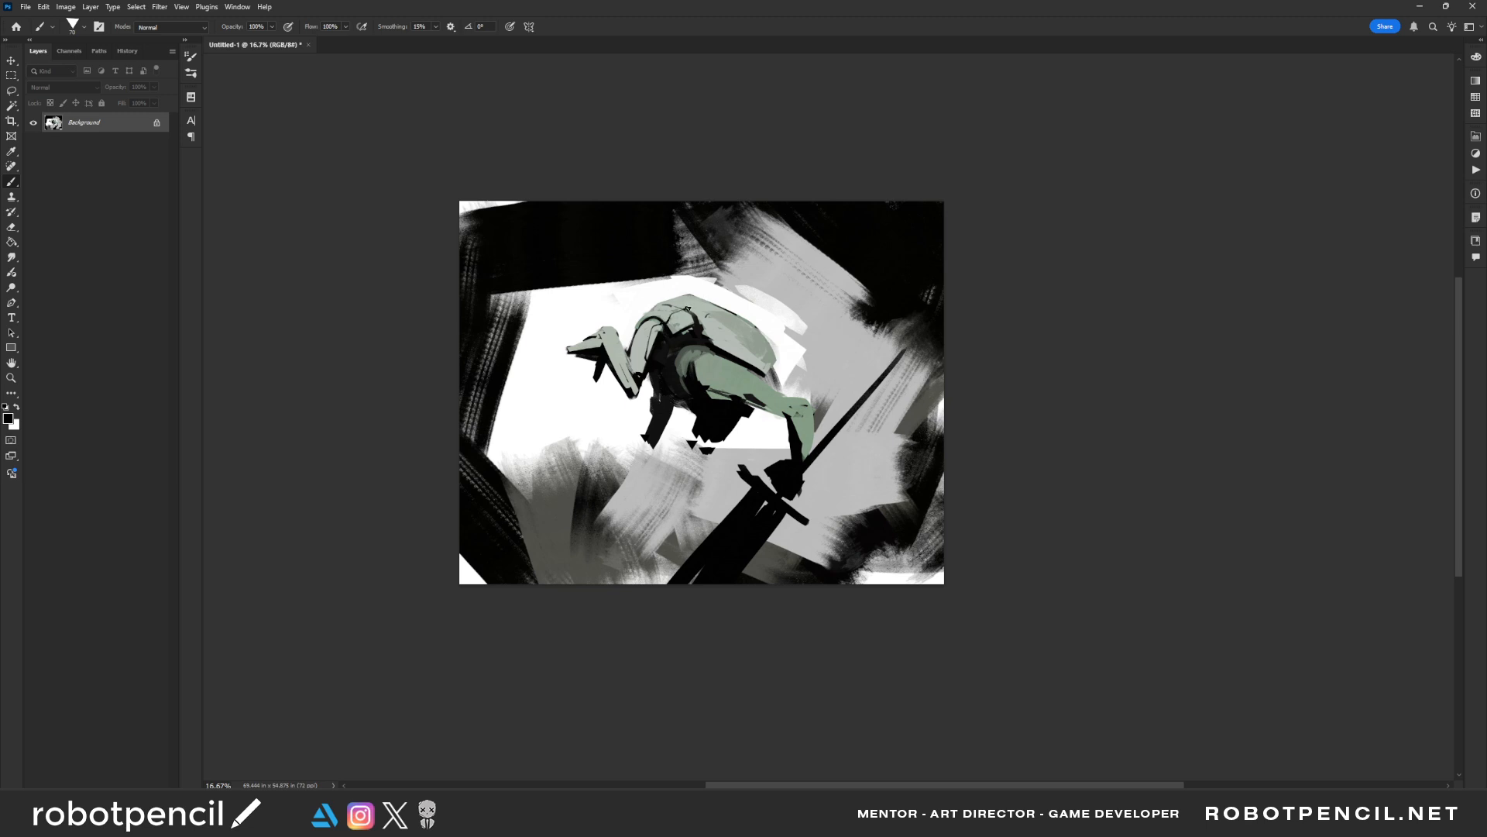
{"action": "key", "text": "ctrl+shift+h"}
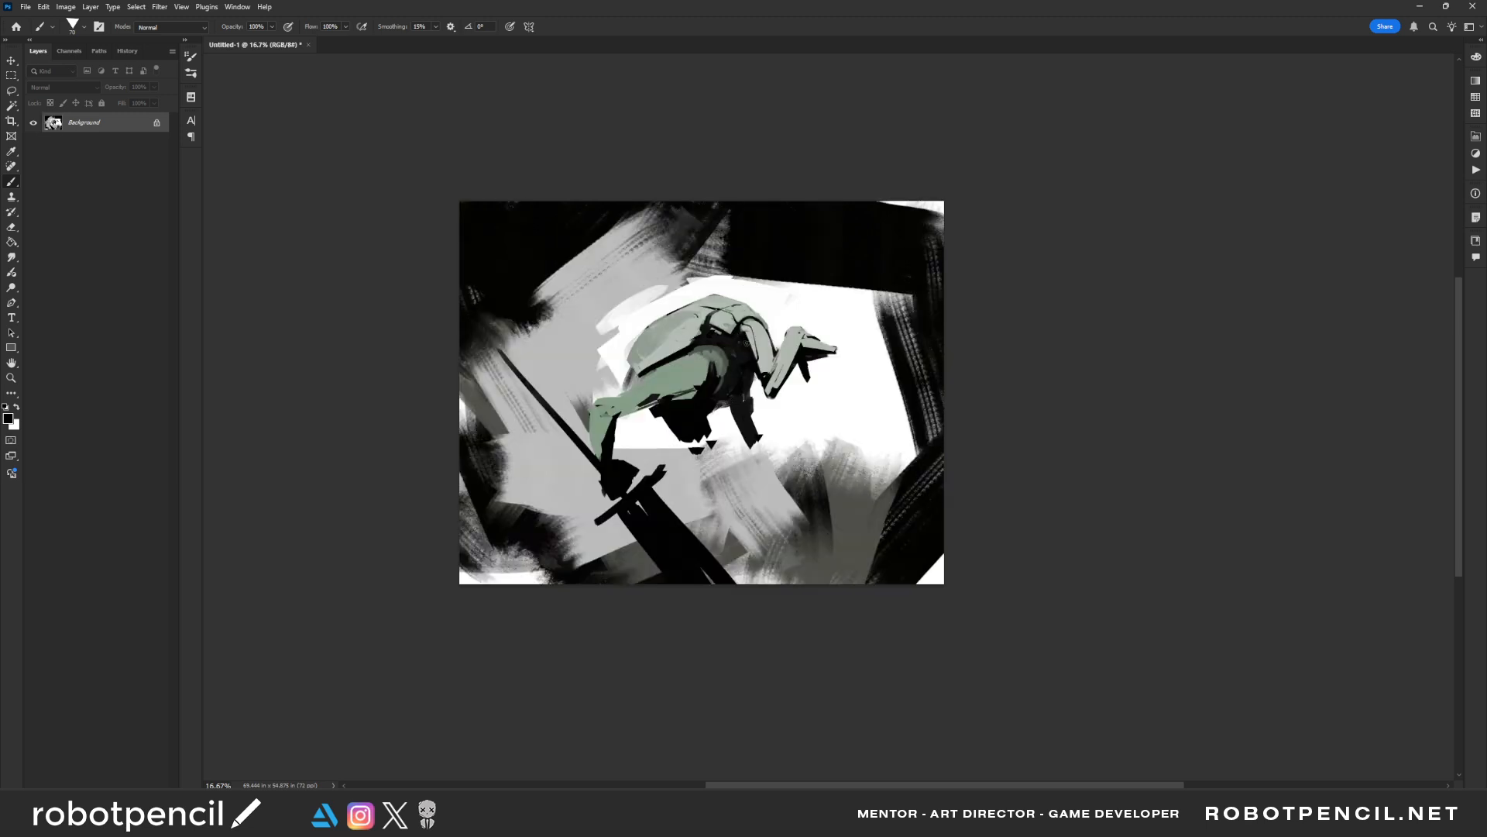
{"action": "key", "text": "ctrl+shift+h"}
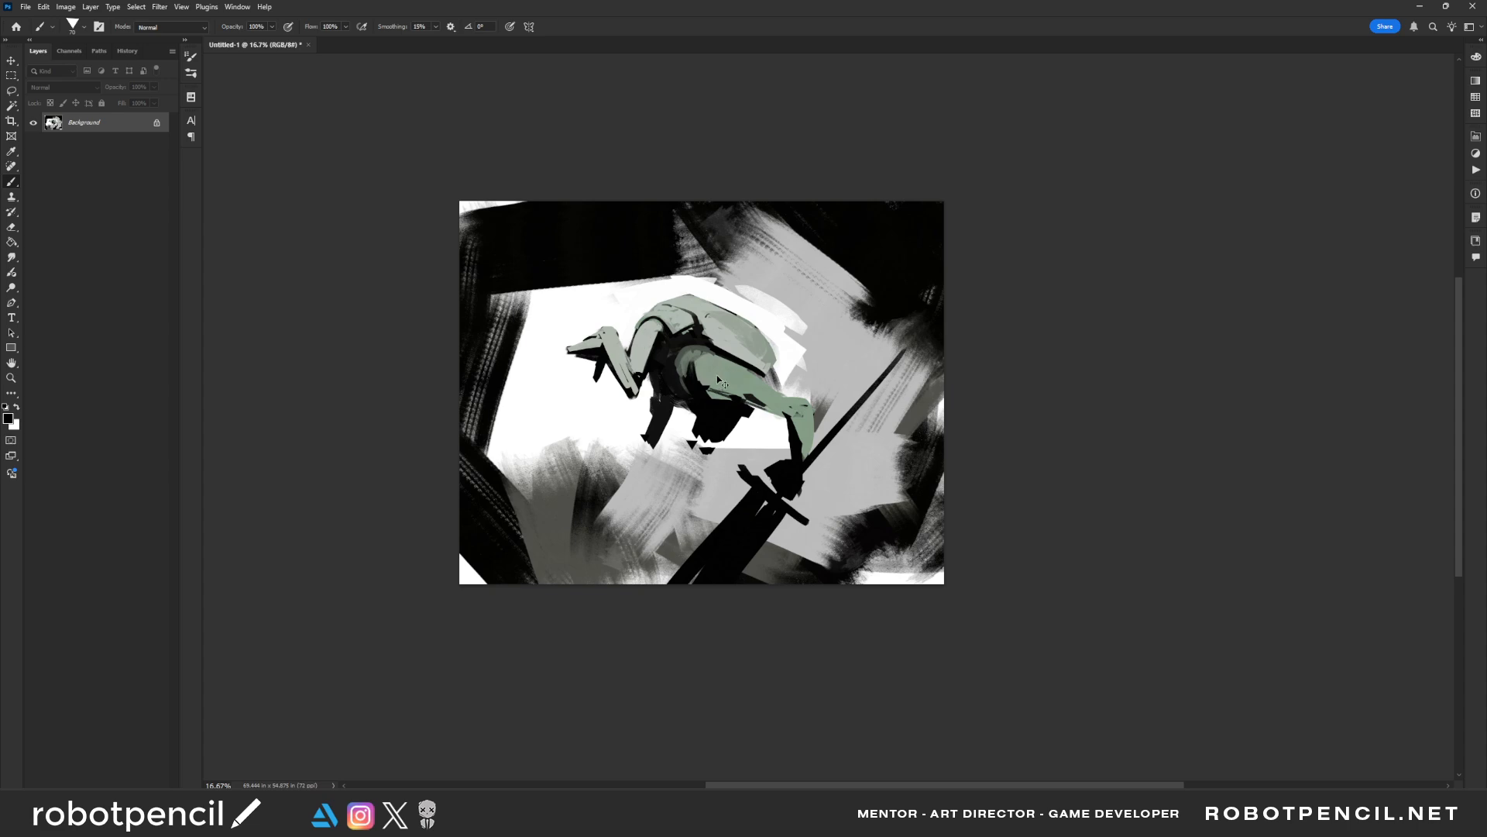
{"action": "key", "text": "ctrl+shift+h"}
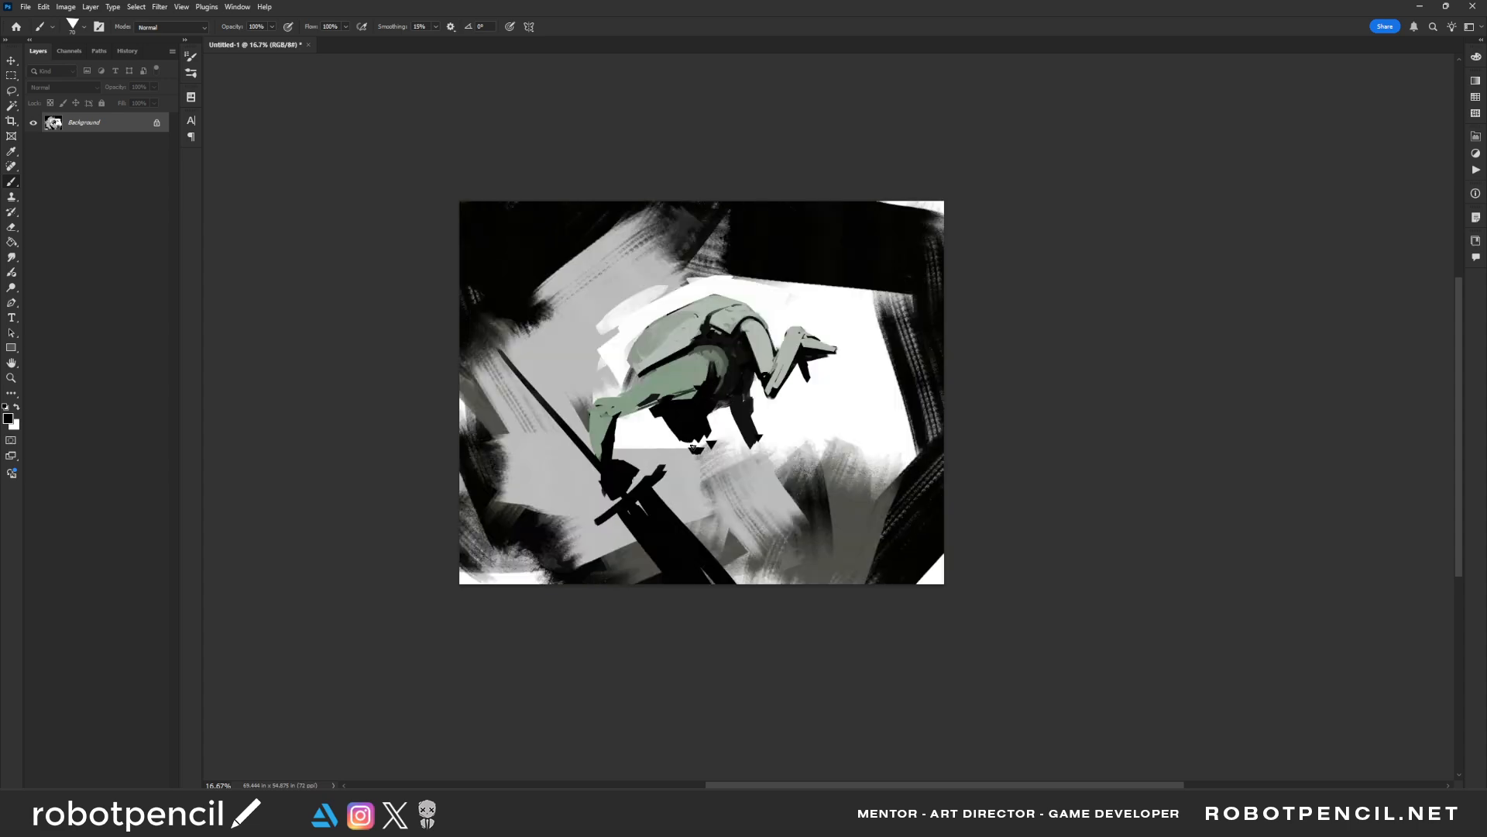
Extend the black shape hanging beneath the torso downward with a larger brush
{"action": "key", "text": "bracketright"}
{"action": "key", "text": "bracketright"}
{"action": "key", "text": "bracketright"}
{"action": "key", "text": "bracketright"}
{"action": "key", "text": "bracketright"}
{"action": "key", "text": "bracketright"}
{"action": "key", "text": "bracketright"}
{"action": "key", "text": "bracketright"}
{"action": "key", "text": "bracketright"}
{"action": "key", "text": "bracketright"}
{"action": "mouse_move", "coordinate": [686, 451]}
{"action": "left_mouse_down"}
{"action": "mouse_move", "coordinate": [703, 451]}
{"action": "mouse_move", "coordinate": [663, 441]}
{"action": "mouse_move", "coordinate": [692, 459]}
{"action": "left_mouse_up"}
{"action": "key", "text": "bracketleft"}
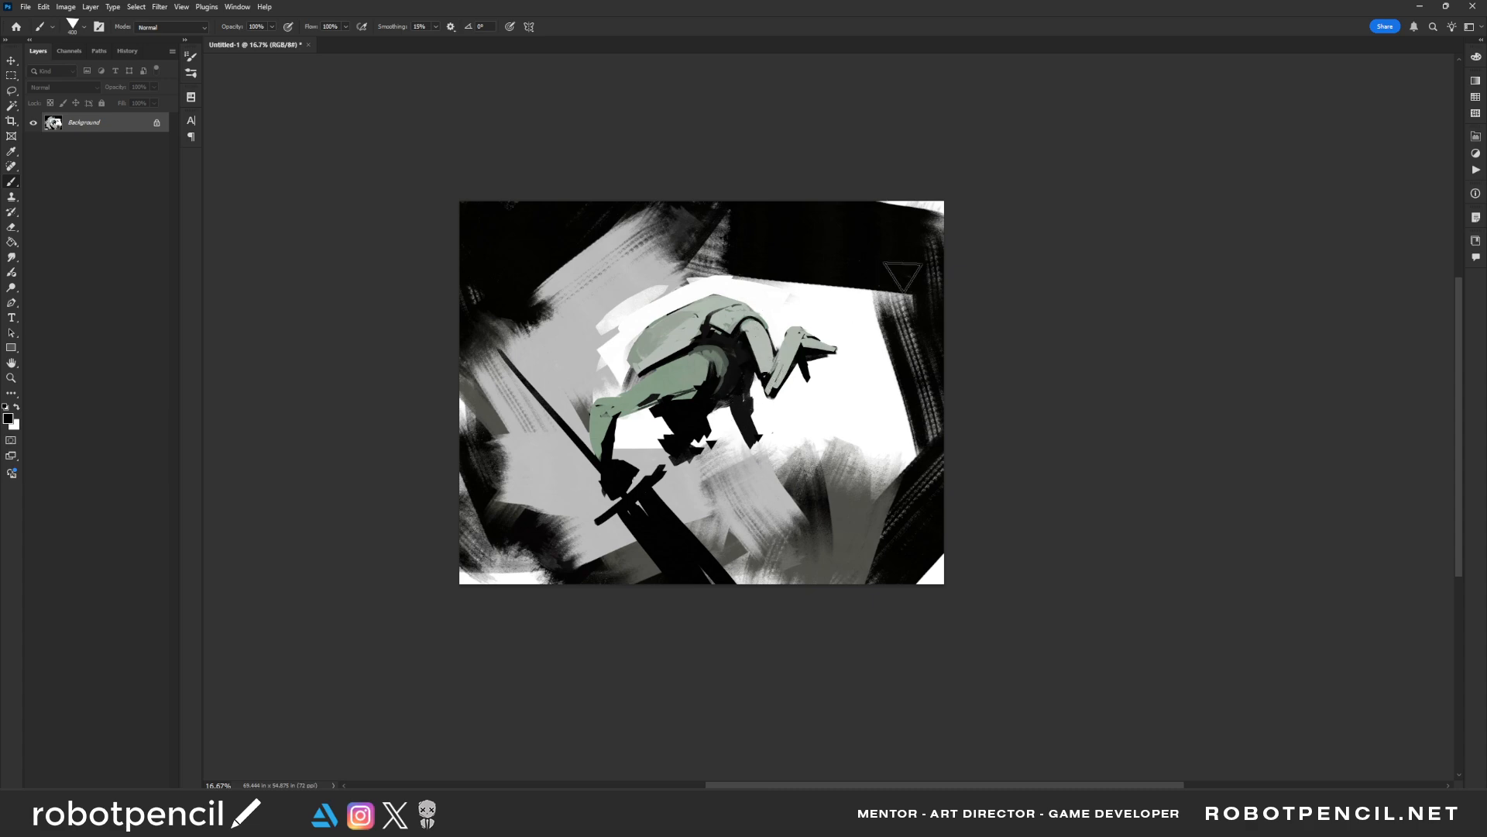
Add a new layer above the sketch and fill it with white
{"action": "key", "text": "g"}
{"action": "key", "text": "x"}
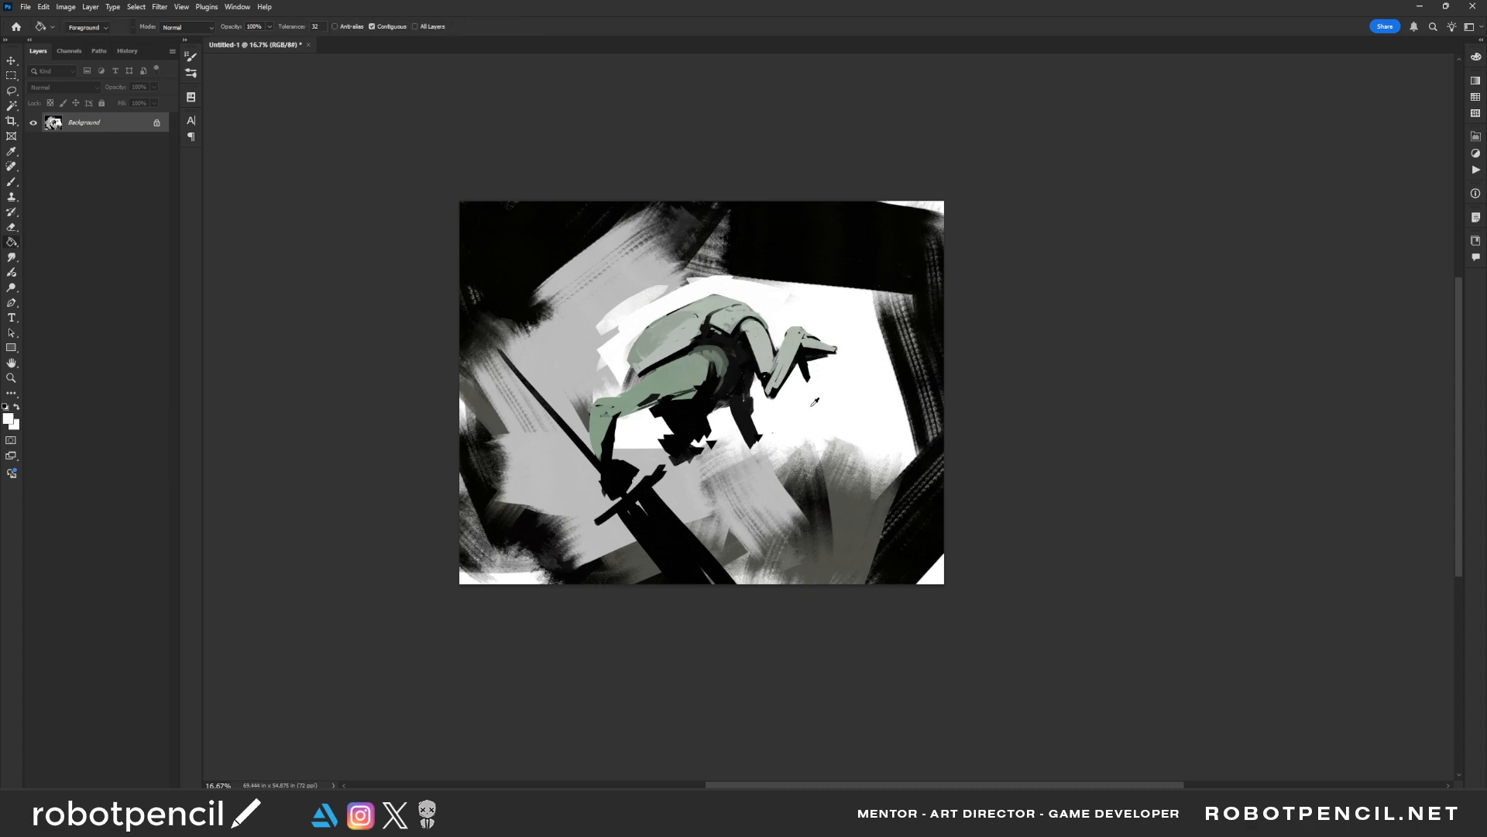
{"action": "key", "text": "ctrl+shift+alt+n"}
{"action": "left_click", "coordinate": [817, 411]}
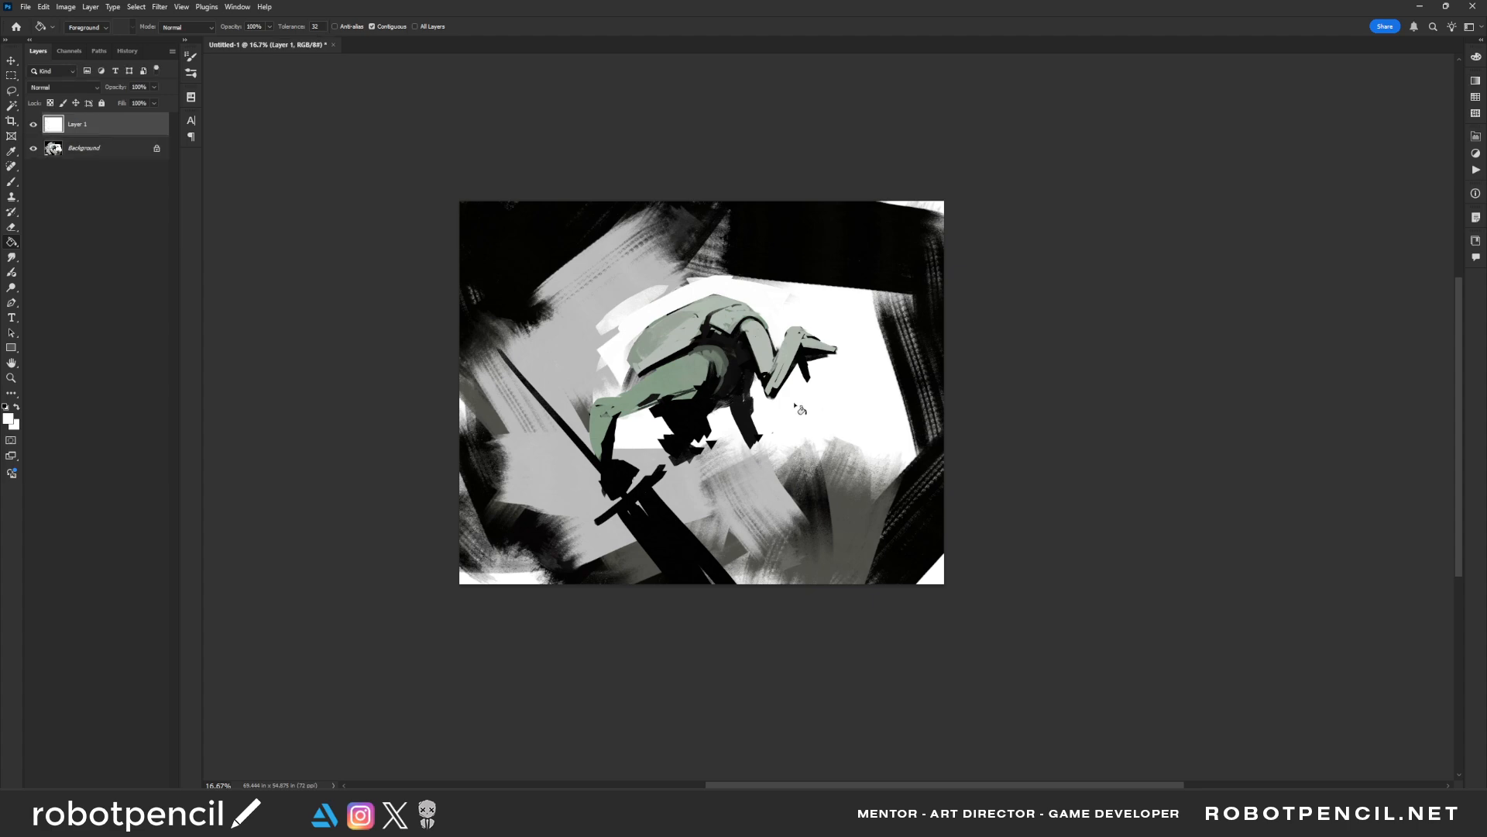
Block in overlapping black and grey strokes in the canvas's upper-left area with the Chalk Brick Brush
{"action": "key", "text": "b"}
{"action": "right_click", "coordinate": [708, 365]}
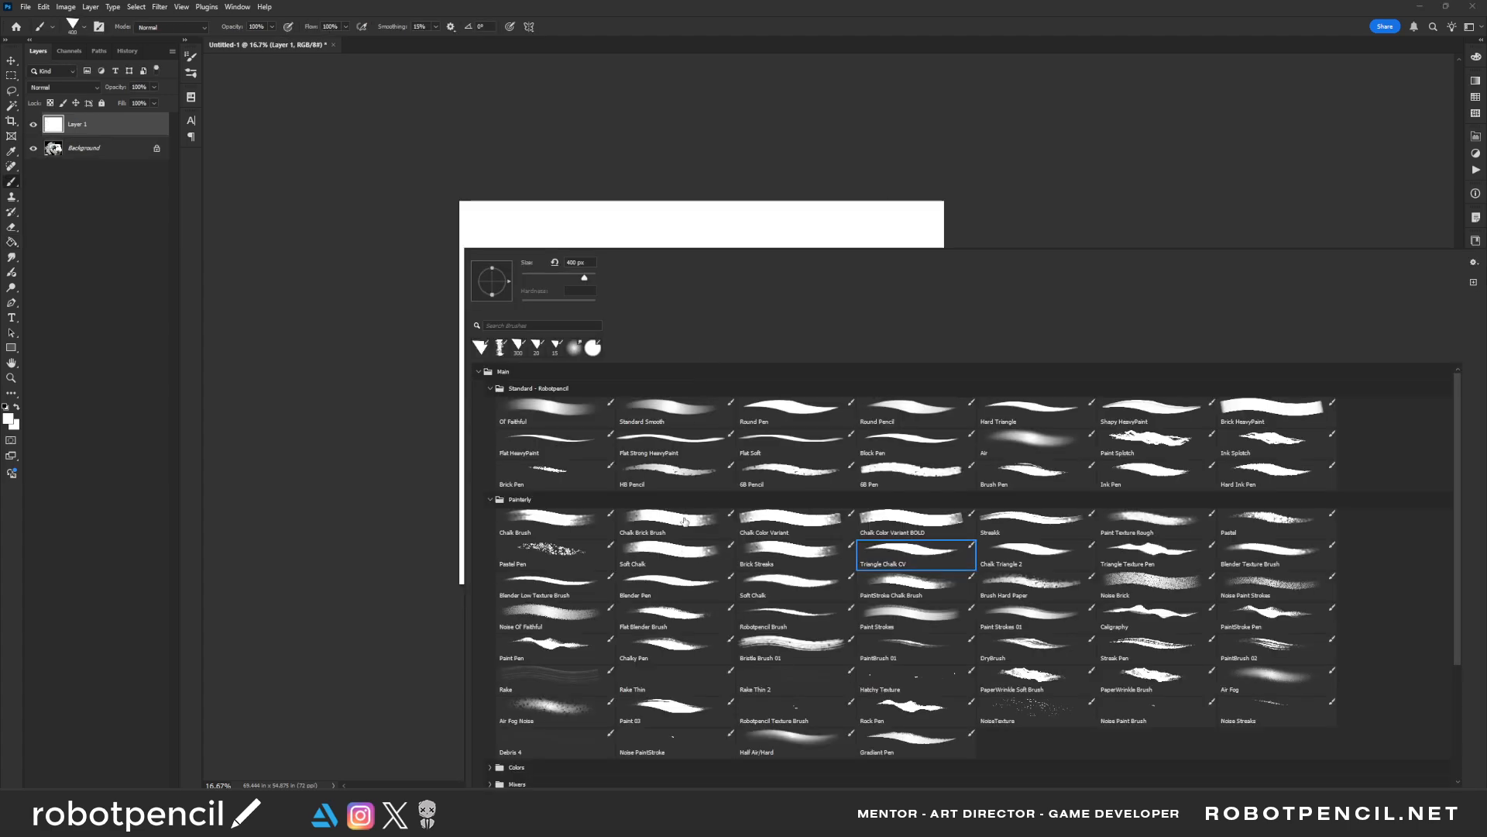
{"action": "left_click", "coordinate": [684, 522]}
{"action": "left_click", "coordinate": [819, 146]}
{"action": "key", "text": "d"}
{"action": "mouse_move", "coordinate": [668, 206]}
{"action": "left_mouse_down"}
{"action": "mouse_move", "coordinate": [585, 315]}
{"action": "mouse_move", "coordinate": [671, 213]}
{"action": "mouse_move", "coordinate": [585, 298]}
{"action": "mouse_move", "coordinate": [608, 346]}
{"action": "left_mouse_up"}
{"action": "key", "text": "]"}
{"action": "left_click", "coordinate": [596, 298], "text": "alt"}
{"action": "key", "text": "]"}
{"action": "left_click_drag", "start_coordinate": [609, 341], "coordinate": [511, 265]}
{"action": "left_click", "coordinate": [630, 223], "text": "alt"}
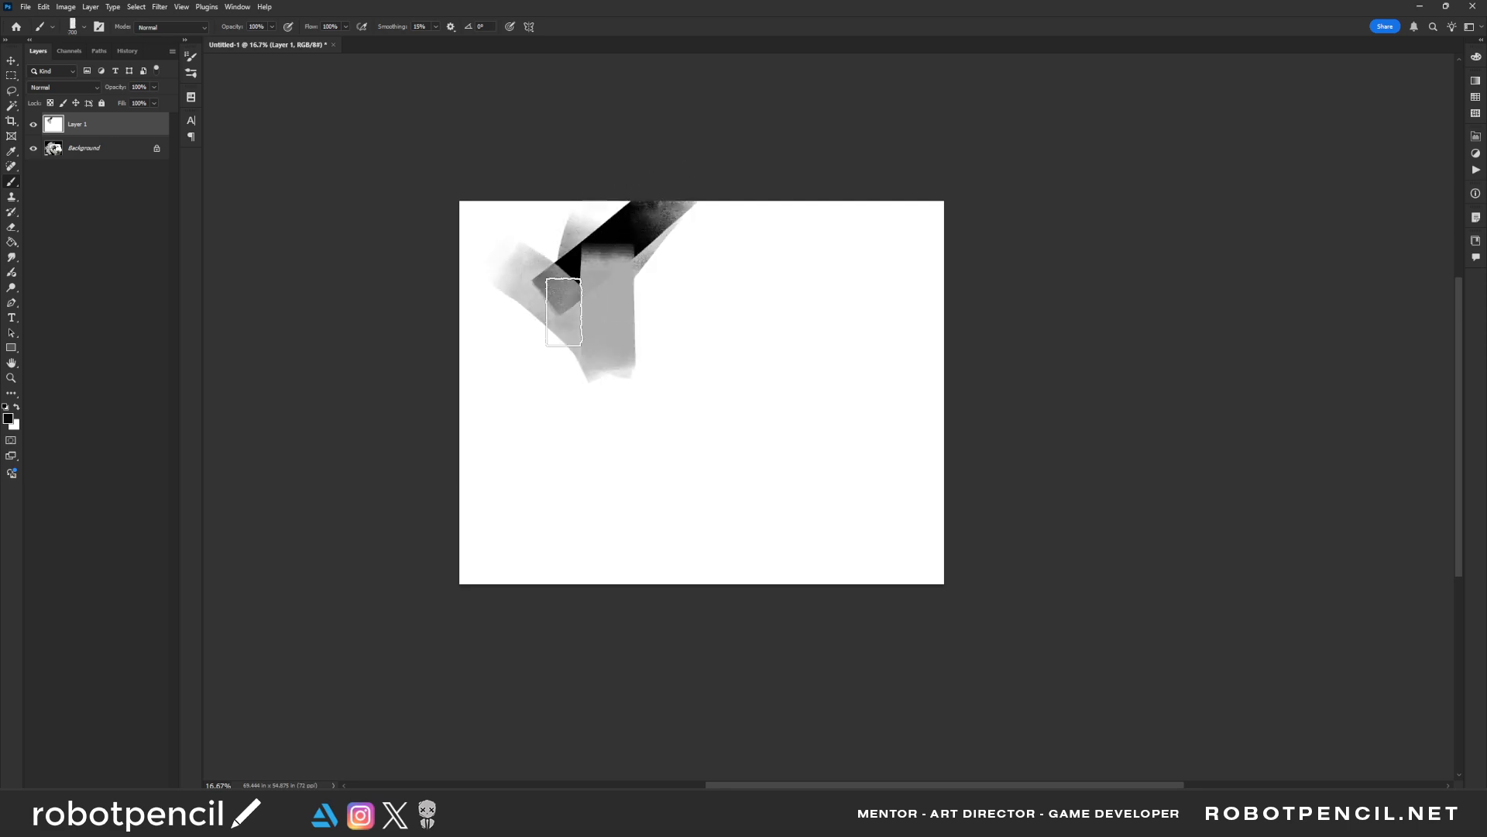
Fill the upper-left corner with overlapping dark grey strokes and extend a grey stroke along the top edge
{"action": "left_click_drag", "start_coordinate": [606, 234], "coordinate": [572, 306]}
{"action": "left_click_drag", "start_coordinate": [547, 304], "coordinate": [479, 231]}
{"action": "left_click_drag", "start_coordinate": [578, 203], "coordinate": [478, 262]}
{"action": "left_click", "coordinate": [545, 227], "text": "alt"}
{"action": "mouse_move", "coordinate": [532, 217]}
{"action": "left_mouse_down"}
{"action": "mouse_move", "coordinate": [459, 274]}
{"action": "mouse_move", "coordinate": [549, 298]}
{"action": "left_mouse_up"}
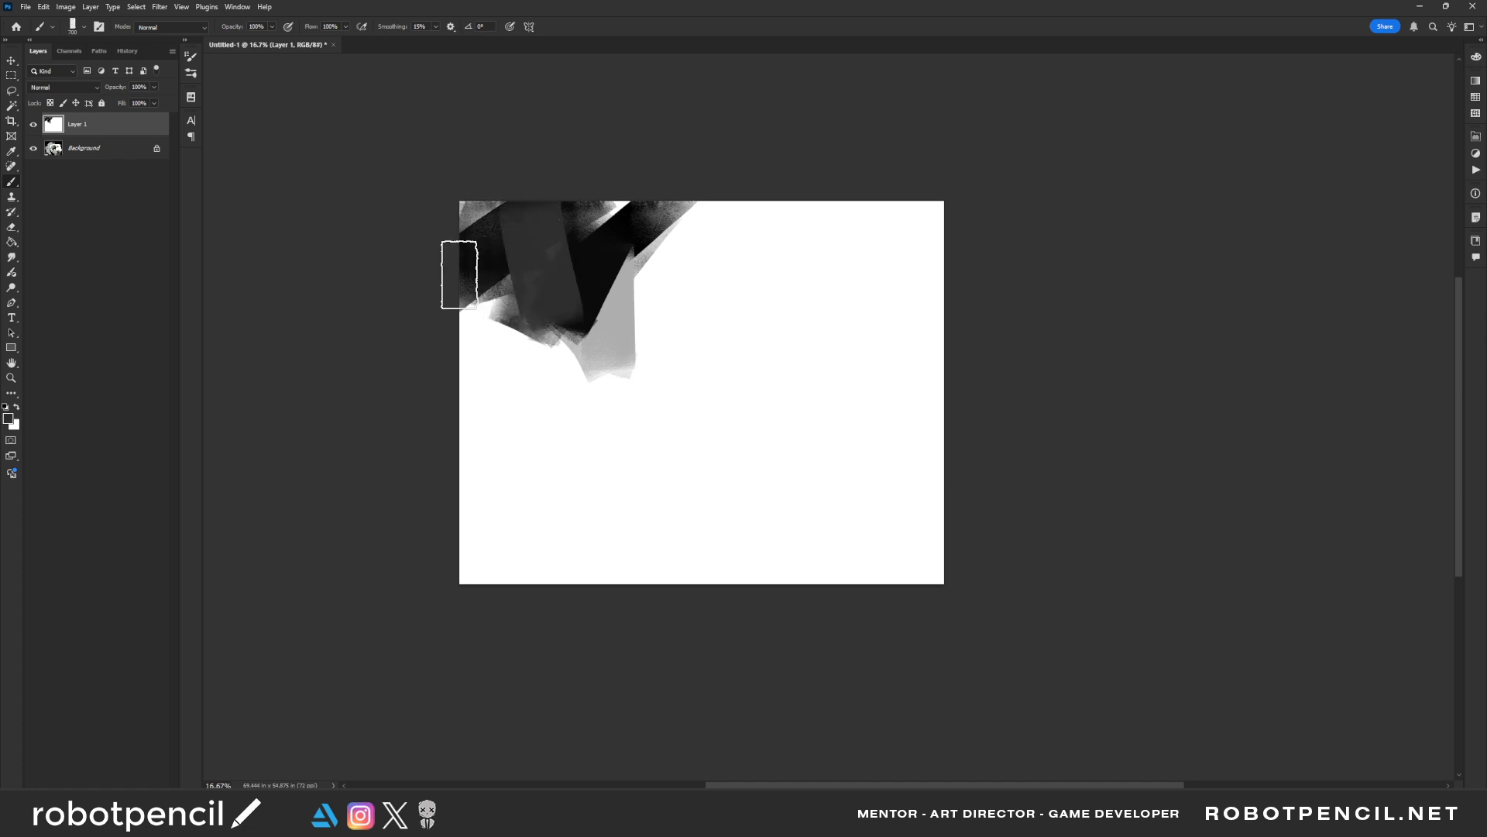
{"action": "left_click_drag", "start_coordinate": [460, 274], "coordinate": [543, 309]}
{"action": "mouse_move", "coordinate": [607, 355]}
{"action": "left_mouse_down"}
{"action": "mouse_move", "coordinate": [642, 289]}
{"action": "mouse_move", "coordinate": [606, 288]}
{"action": "left_mouse_up"}
{"action": "left_click_drag", "start_coordinate": [749, 186], "coordinate": [590, 297]}
{"action": "left_click_drag", "start_coordinate": [591, 206], "coordinate": [588, 264]}
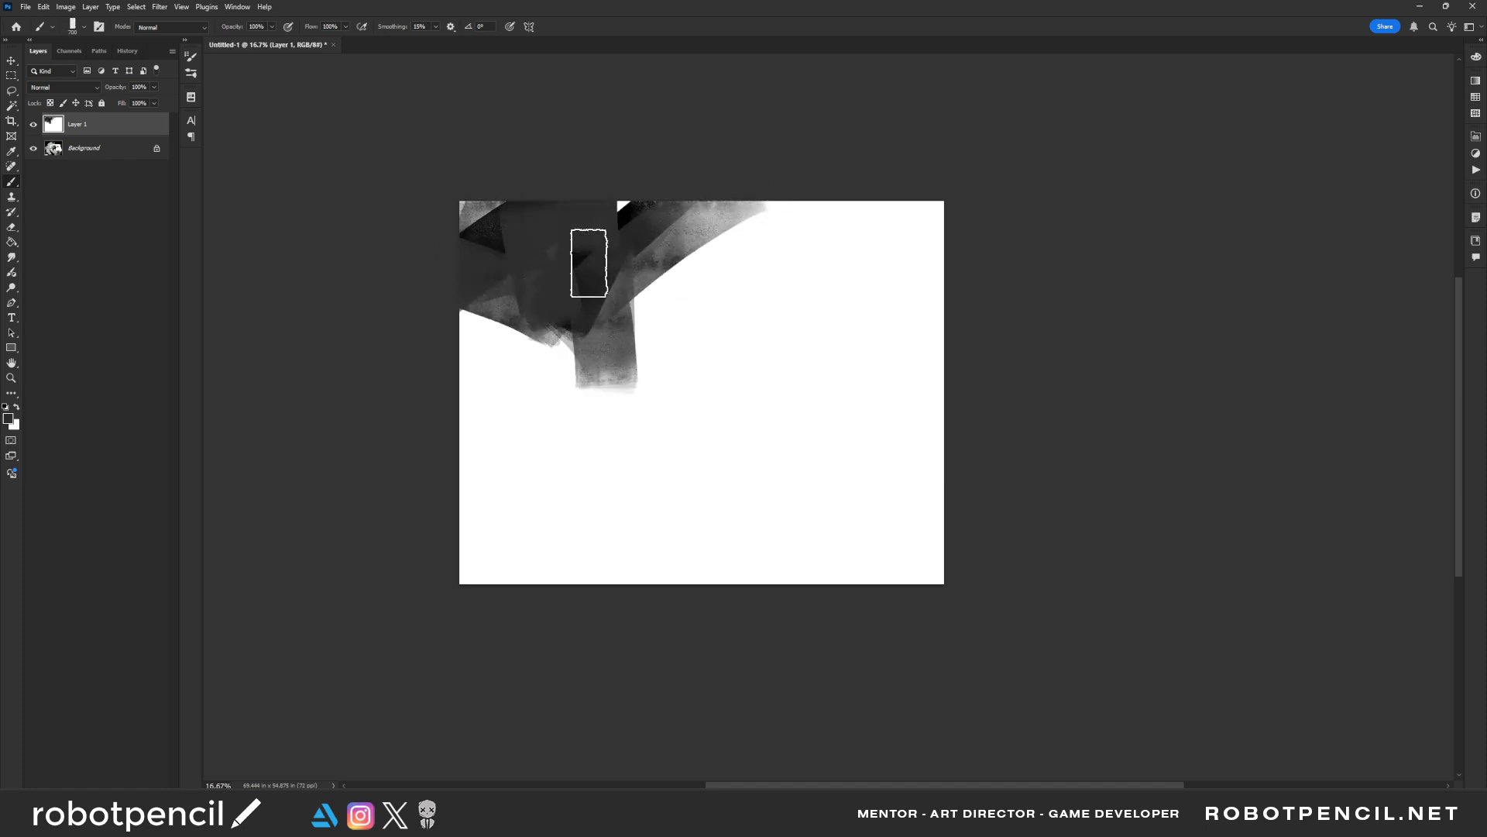
Lay textured grey strokes through the centre and lower left, and cover the upper right in dark grey
{"action": "left_click", "coordinate": [721, 338]}
{"action": "mouse_move", "coordinate": [633, 411]}
{"action": "left_mouse_down"}
{"action": "mouse_move", "coordinate": [627, 376]}
{"action": "mouse_move", "coordinate": [616, 397]}
{"action": "mouse_move", "coordinate": [532, 352]}
{"action": "left_mouse_up"}
{"action": "left_click_drag", "start_coordinate": [755, 254], "coordinate": [653, 301]}
{"action": "left_click_drag", "start_coordinate": [801, 213], "coordinate": [654, 283]}
{"action": "key", "text": "bracketright"}
{"action": "key", "text": "bracketright"}
{"action": "left_click_drag", "start_coordinate": [738, 203], "coordinate": [810, 333]}
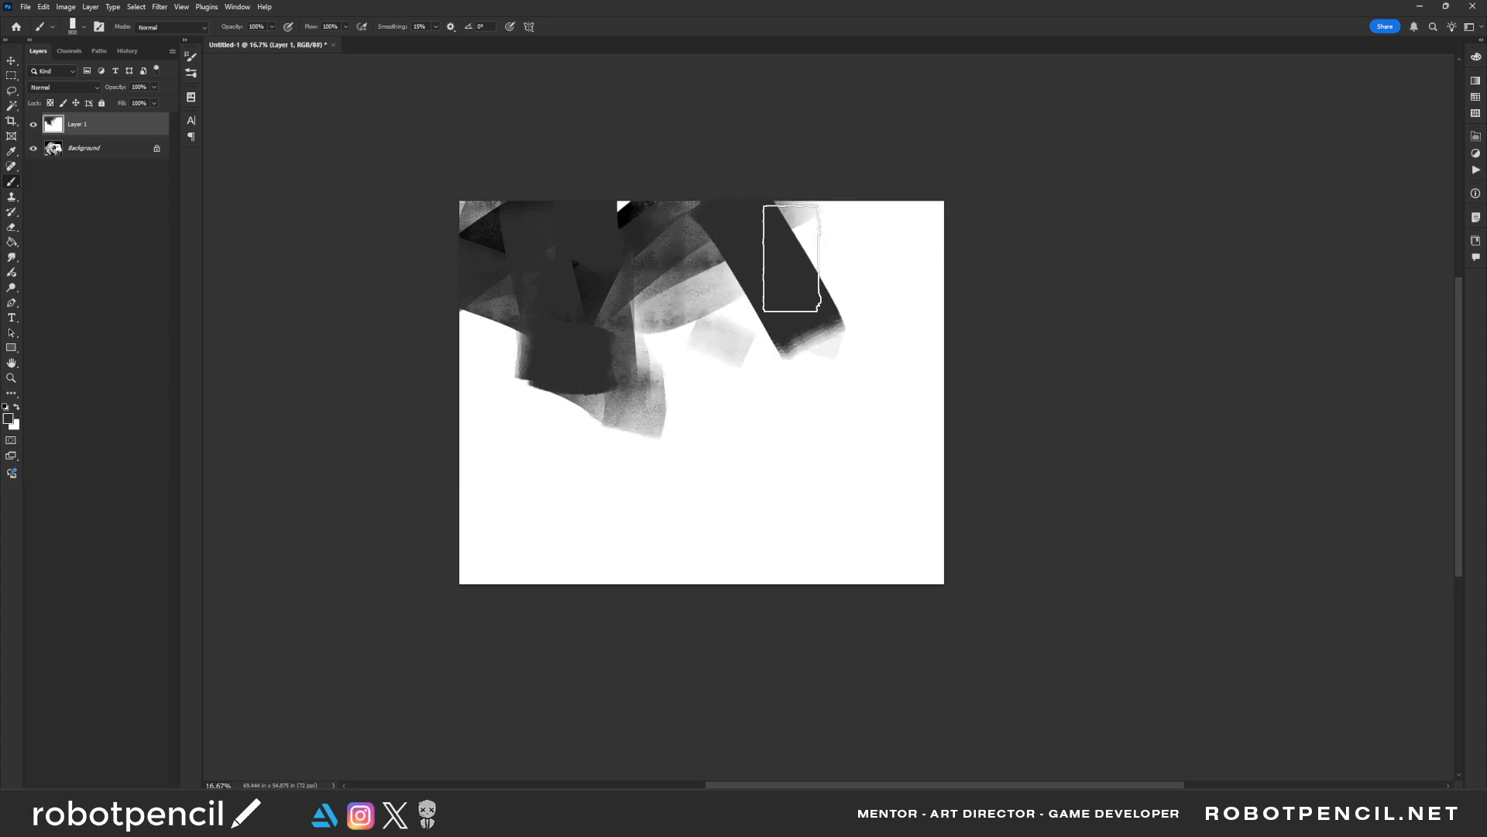
{"action": "mouse_move", "coordinate": [791, 258]}
{"action": "left_mouse_down"}
{"action": "mouse_move", "coordinate": [846, 336]}
{"action": "mouse_move", "coordinate": [921, 209]}
{"action": "mouse_move", "coordinate": [921, 357]}
{"action": "mouse_move", "coordinate": [777, 374]}
{"action": "mouse_move", "coordinate": [743, 323]}
{"action": "mouse_move", "coordinate": [654, 409]}
{"action": "mouse_move", "coordinate": [707, 363]}
{"action": "mouse_move", "coordinate": [642, 449]}
{"action": "mouse_move", "coordinate": [677, 480]}
{"action": "left_mouse_up"}
{"action": "mouse_move", "coordinate": [610, 393]}
{"action": "left_mouse_down"}
{"action": "mouse_move", "coordinate": [502, 464]}
{"action": "mouse_move", "coordinate": [618, 412]}
{"action": "mouse_move", "coordinate": [468, 461]}
{"action": "mouse_move", "coordinate": [644, 500]}
{"action": "mouse_move", "coordinate": [511, 535]}
{"action": "left_mouse_up"}
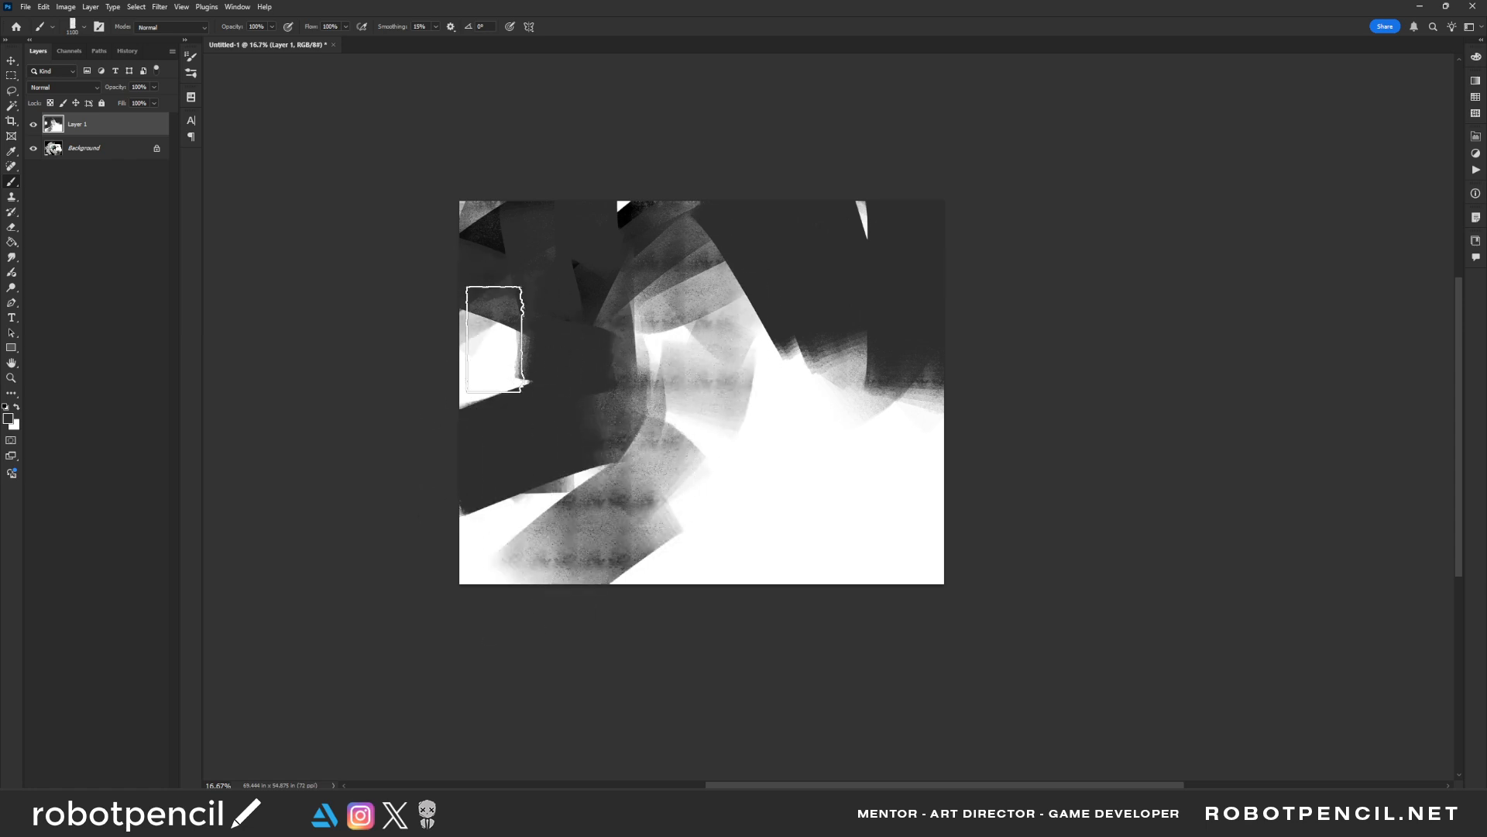
Cover the white gap at the canvas's left edge, darken the upper centre and draw grey down the right half
{"action": "left_click_drag", "start_coordinate": [494, 340], "coordinate": [464, 336]}
{"action": "left_click", "coordinate": [481, 235], "text": "alt"}
{"action": "left_click_drag", "start_coordinate": [515, 230], "coordinate": [535, 248]}
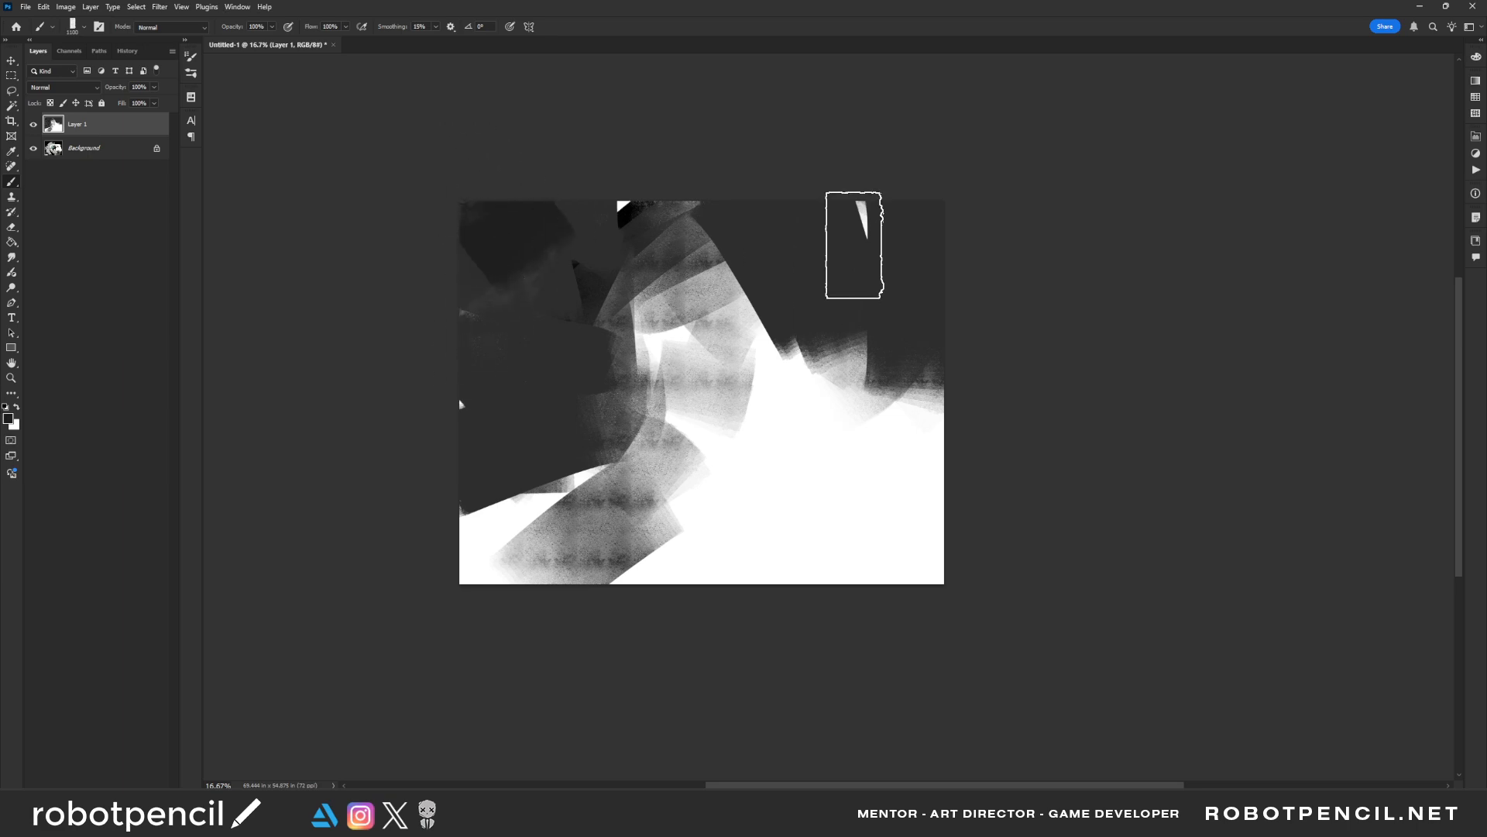
{"action": "mouse_move", "coordinate": [717, 227]}
{"action": "left_mouse_down"}
{"action": "mouse_move", "coordinate": [620, 267]}
{"action": "mouse_move", "coordinate": [675, 304]}
{"action": "left_mouse_up"}
{"action": "left_click_drag", "start_coordinate": [827, 299], "coordinate": [776, 477]}
{"action": "left_click_drag", "start_coordinate": [811, 347], "coordinate": [820, 421]}
Paint a dark block left of centre and a lighter textured stroke beside it with a smaller brush
{"action": "key", "text": "bracketleft"}
{"action": "key", "text": "bracketleft"}
{"action": "key", "text": "bracketleft"}
{"action": "key", "text": "bracketleft"}
{"action": "key", "text": "bracketleft"}
{"action": "key", "text": "bracketleft"}
{"action": "mouse_move", "coordinate": [609, 344]}
{"action": "left_mouse_down"}
{"action": "mouse_move", "coordinate": [636, 405]}
{"action": "mouse_move", "coordinate": [685, 412]}
{"action": "left_mouse_up"}
{"action": "key", "text": "bracketleft"}
{"action": "mouse_move", "coordinate": [635, 306]}
{"action": "left_mouse_down"}
{"action": "mouse_move", "coordinate": [775, 333]}
{"action": "mouse_move", "coordinate": [729, 293]}
{"action": "mouse_move", "coordinate": [775, 387]}
{"action": "left_mouse_up"}
Block in a new figure's torso and outstretched arms in sampled light grey against the dark background
{"action": "left_click", "coordinate": [711, 340], "text": "alt"}
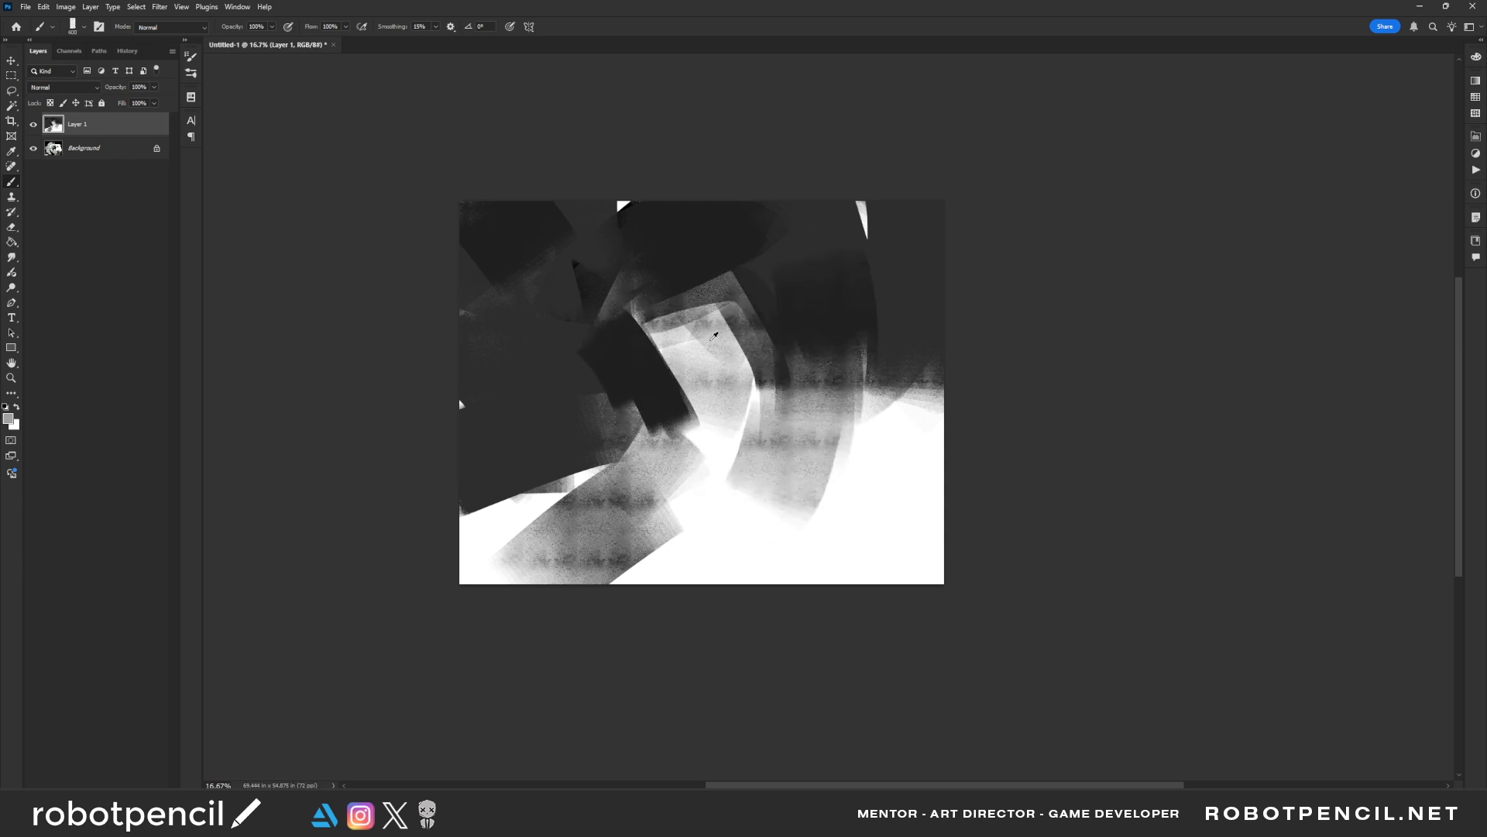
{"action": "mouse_move", "coordinate": [655, 333]}
{"action": "left_mouse_down"}
{"action": "mouse_move", "coordinate": [706, 305]}
{"action": "mouse_move", "coordinate": [750, 361]}
{"action": "left_mouse_up"}
{"action": "key", "text": "bracketleft"}
{"action": "key", "text": "bracketleft"}
{"action": "key", "text": "bracketleft"}
{"action": "key", "text": "bracketleft"}
{"action": "key", "text": "bracketleft"}
{"action": "key", "text": "bracketleft"}
{"action": "key", "text": "bracketleft"}
{"action": "mouse_move", "coordinate": [654, 306]}
{"action": "left_mouse_down"}
{"action": "mouse_move", "coordinate": [677, 248]}
{"action": "mouse_move", "coordinate": [692, 286]}
{"action": "mouse_move", "coordinate": [690, 273]}
{"action": "mouse_move", "coordinate": [569, 380]}
{"action": "left_mouse_up"}
{"action": "key", "text": "bracketright"}
{"action": "key", "text": "bracketright"}
{"action": "key", "text": "bracketright"}
{"action": "key", "text": "bracketright"}
{"action": "key", "text": "bracketright"}
{"action": "mouse_move", "coordinate": [730, 294]}
{"action": "left_mouse_down"}
{"action": "mouse_move", "coordinate": [759, 307]}
{"action": "mouse_move", "coordinate": [803, 292]}
{"action": "left_mouse_up"}
Paint the figure's raised leg as a broad grey shape sweeping from the hip toward the canvas's right edge
{"action": "key", "text": "bracketright"}
{"action": "key", "text": "bracketright"}
{"action": "key", "text": "bracketright"}
{"action": "key", "text": "bracketright"}
{"action": "mouse_move", "coordinate": [772, 393]}
{"action": "left_mouse_down"}
{"action": "mouse_move", "coordinate": [710, 427]}
{"action": "mouse_move", "coordinate": [698, 399]}
{"action": "mouse_move", "coordinate": [656, 389]}
{"action": "mouse_move", "coordinate": [694, 400]}
{"action": "mouse_move", "coordinate": [665, 378]}
{"action": "mouse_move", "coordinate": [684, 391]}
{"action": "mouse_move", "coordinate": [687, 434]}
{"action": "mouse_move", "coordinate": [801, 394]}
{"action": "mouse_move", "coordinate": [761, 408]}
{"action": "mouse_move", "coordinate": [749, 372]}
{"action": "mouse_move", "coordinate": [723, 394]}
{"action": "mouse_move", "coordinate": [721, 435]}
{"action": "mouse_move", "coordinate": [808, 380]}
{"action": "mouse_move", "coordinate": [760, 379]}
{"action": "mouse_move", "coordinate": [895, 351]}
{"action": "left_mouse_up"}
{"action": "key", "text": "bracketright"}
{"action": "key", "text": "bracketright"}
{"action": "key", "text": "bracketright"}
{"action": "left_click", "coordinate": [652, 394], "text": "alt"}
{"action": "left_click", "coordinate": [761, 403], "text": "alt"}
{"action": "key", "text": "bracketleft"}
{"action": "left_click_drag", "start_coordinate": [751, 397], "coordinate": [922, 352]}
{"action": "left_click_drag", "start_coordinate": [757, 409], "coordinate": [847, 382]}
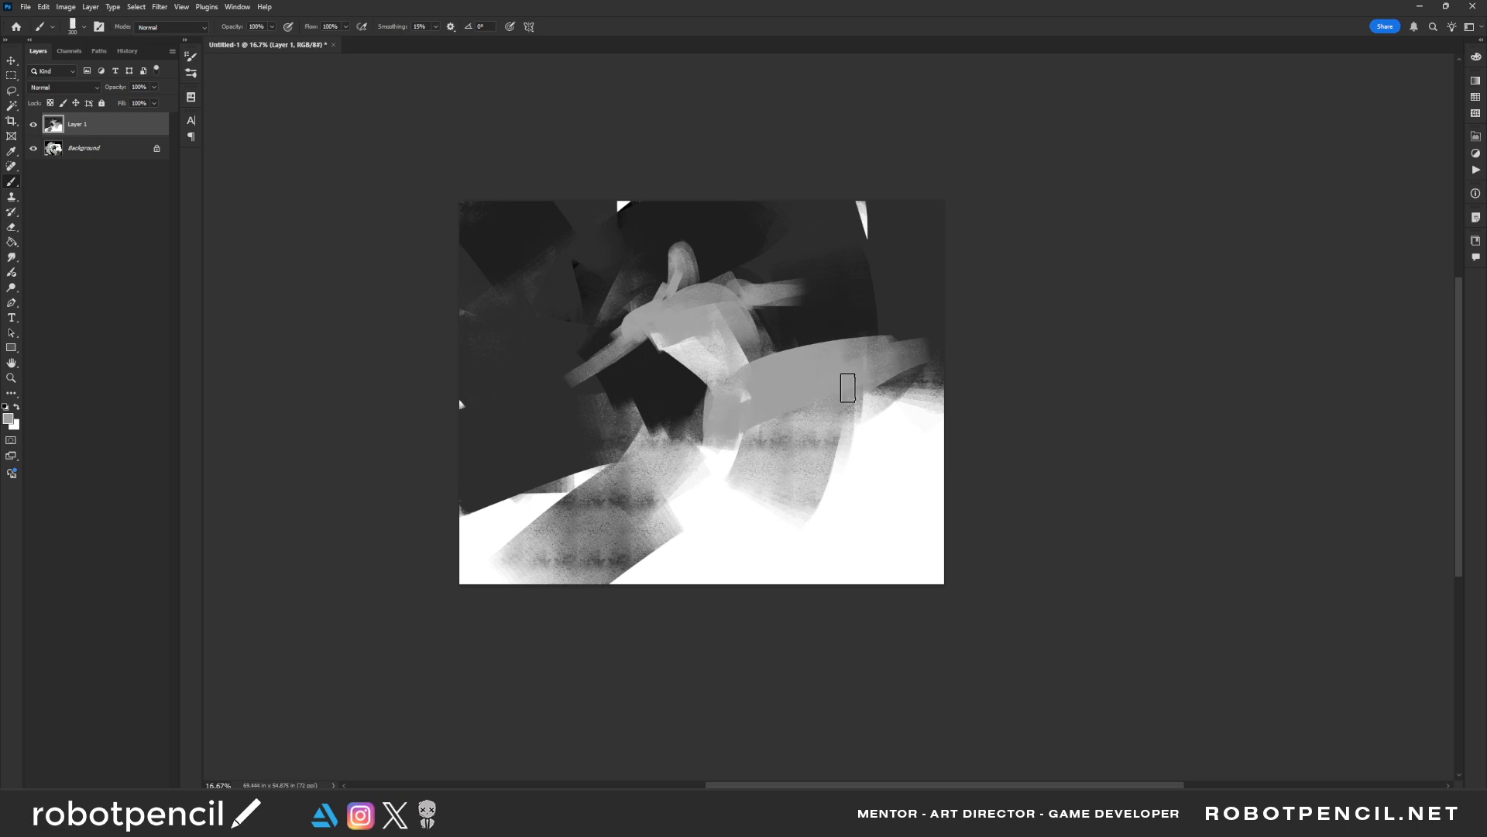
Round the figure's shoulders and shape the head with a small brush
{"action": "key", "text": "bracketleft"}
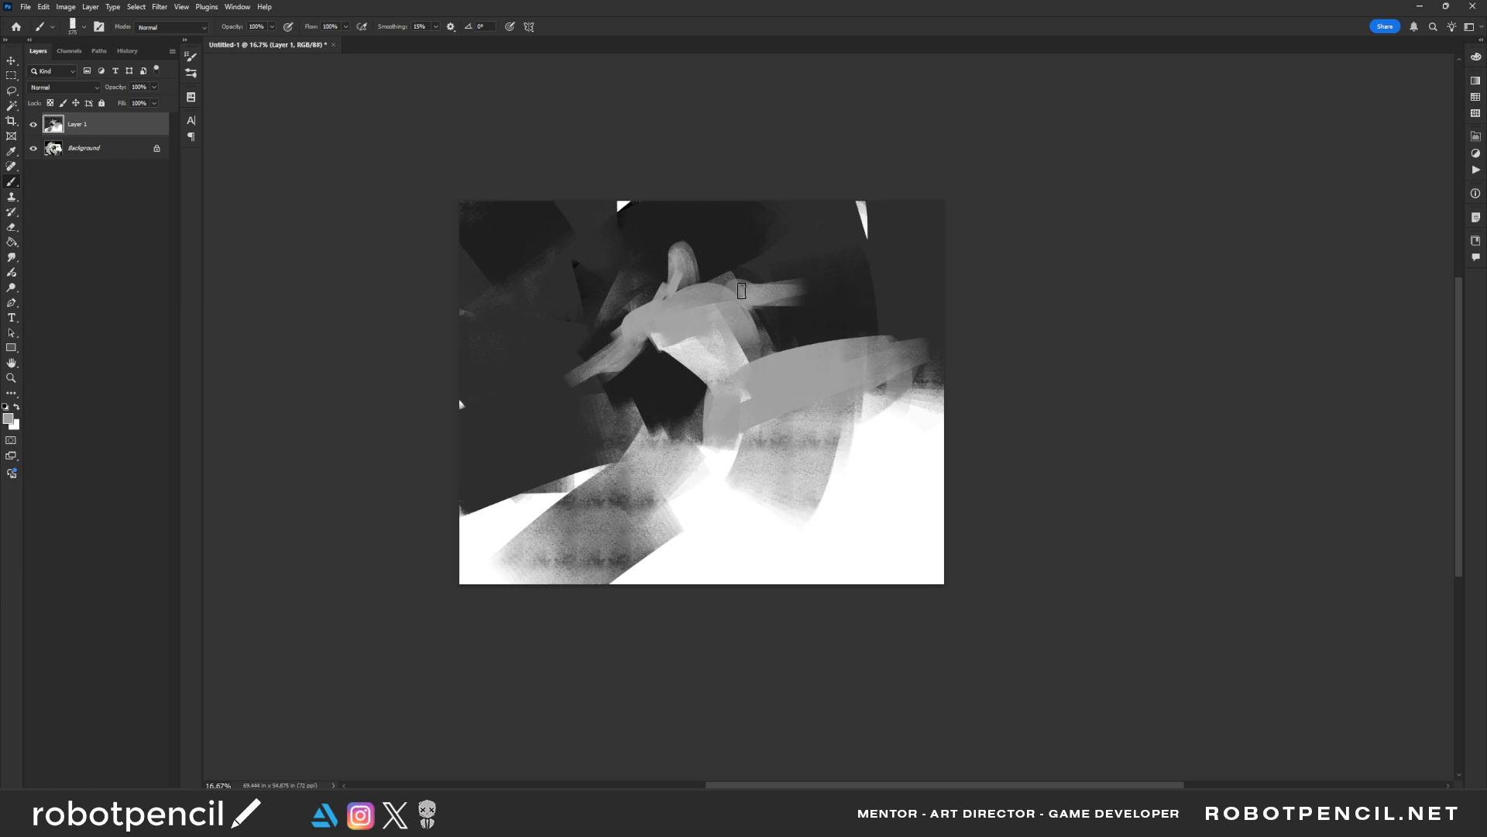
{"action": "left_click_drag", "start_coordinate": [742, 290], "coordinate": [745, 293]}
{"action": "mouse_move", "coordinate": [652, 305]}
{"action": "left_mouse_down"}
{"action": "mouse_move", "coordinate": [620, 332]}
{"action": "mouse_move", "coordinate": [698, 270]}
{"action": "left_mouse_up"}
{"action": "key", "text": "ctrl+z"}
{"action": "left_click", "coordinate": [685, 262], "text": "alt"}
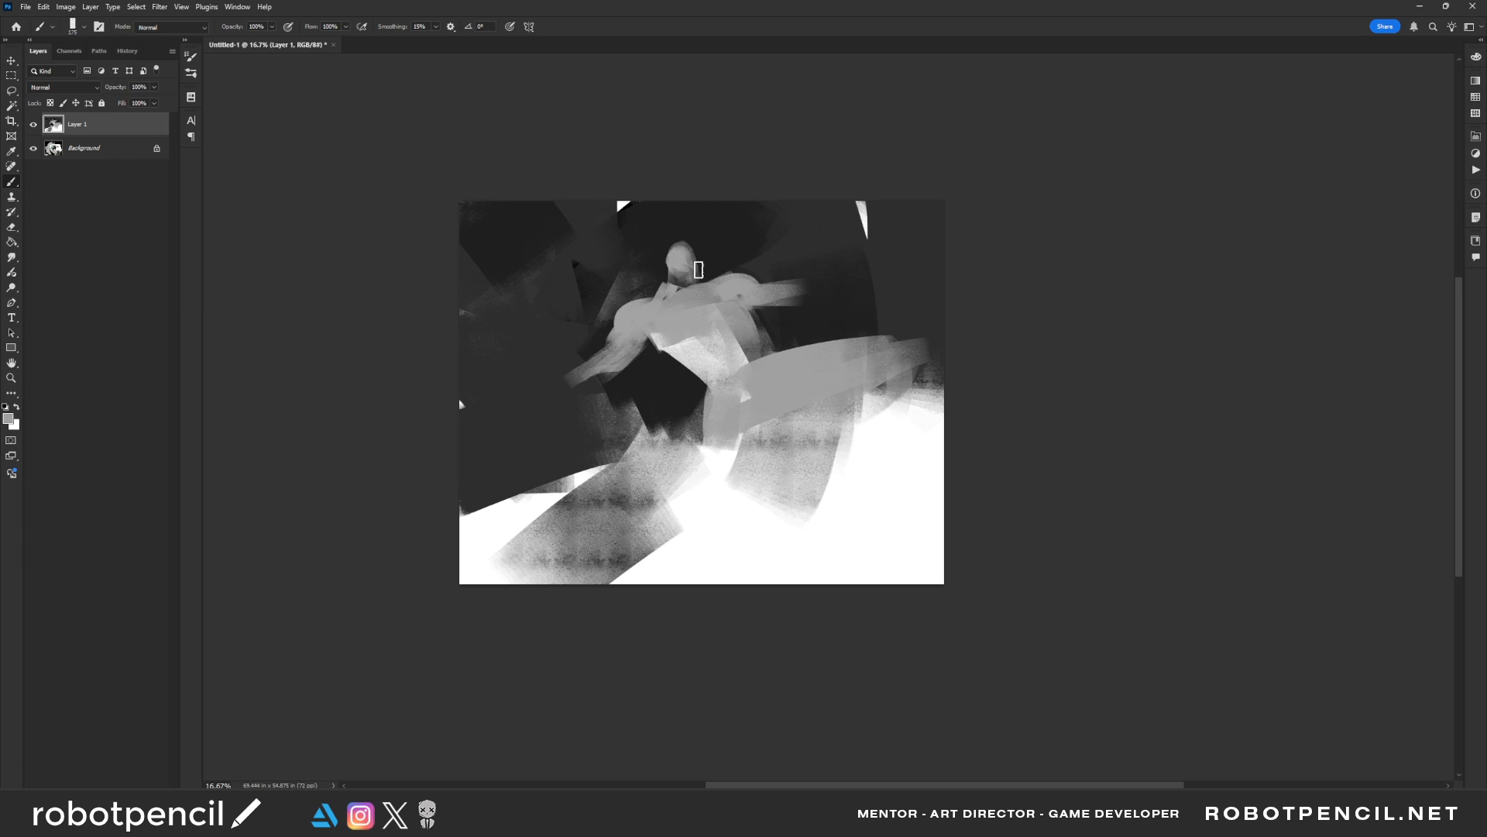
Mirror the canvas, lighten the chest with pale grey strokes and mirror it back
{"action": "key", "text": "ctrl+shift+h"}
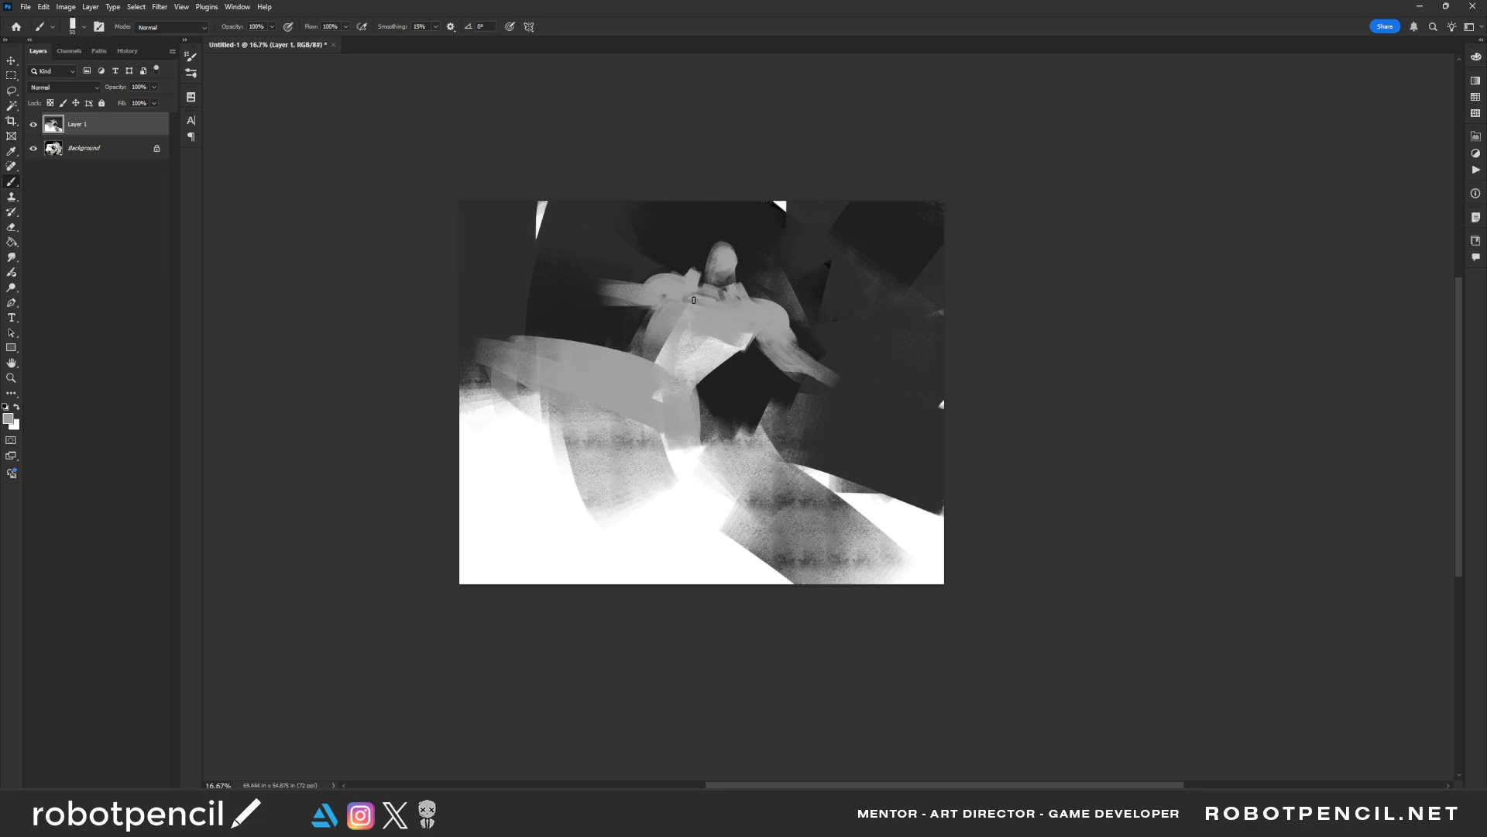
{"action": "key", "text": "bracketright"}
{"action": "key", "text": "bracketright"}
{"action": "key", "text": "bracketright"}
{"action": "mouse_move", "coordinate": [678, 332]}
{"action": "left_mouse_down"}
{"action": "mouse_move", "coordinate": [665, 362]}
{"action": "mouse_move", "coordinate": [683, 332]}
{"action": "mouse_move", "coordinate": [741, 332]}
{"action": "mouse_move", "coordinate": [801, 366]}
{"action": "left_mouse_up"}
{"action": "key", "text": "bracketright"}
{"action": "key", "text": "bracketright"}
{"action": "key", "text": "bracketright"}
{"action": "key", "text": "bracketright"}
{"action": "key", "text": "bracketright"}
{"action": "key", "text": "bracketright"}
{"action": "left_click", "coordinate": [725, 324], "text": "alt"}
{"action": "key", "text": "bracketleft"}
Shape the lowered arm with small strokes, separating the upper arm from the rounded shoulder
{"action": "key", "text": "bracketleft"}
{"action": "key", "text": "F2"}
{"action": "key", "text": "bracketleft"}
{"action": "key", "text": "bracketleft"}
{"action": "key", "text": "bracketleft"}
{"action": "key", "text": "bracketleft"}
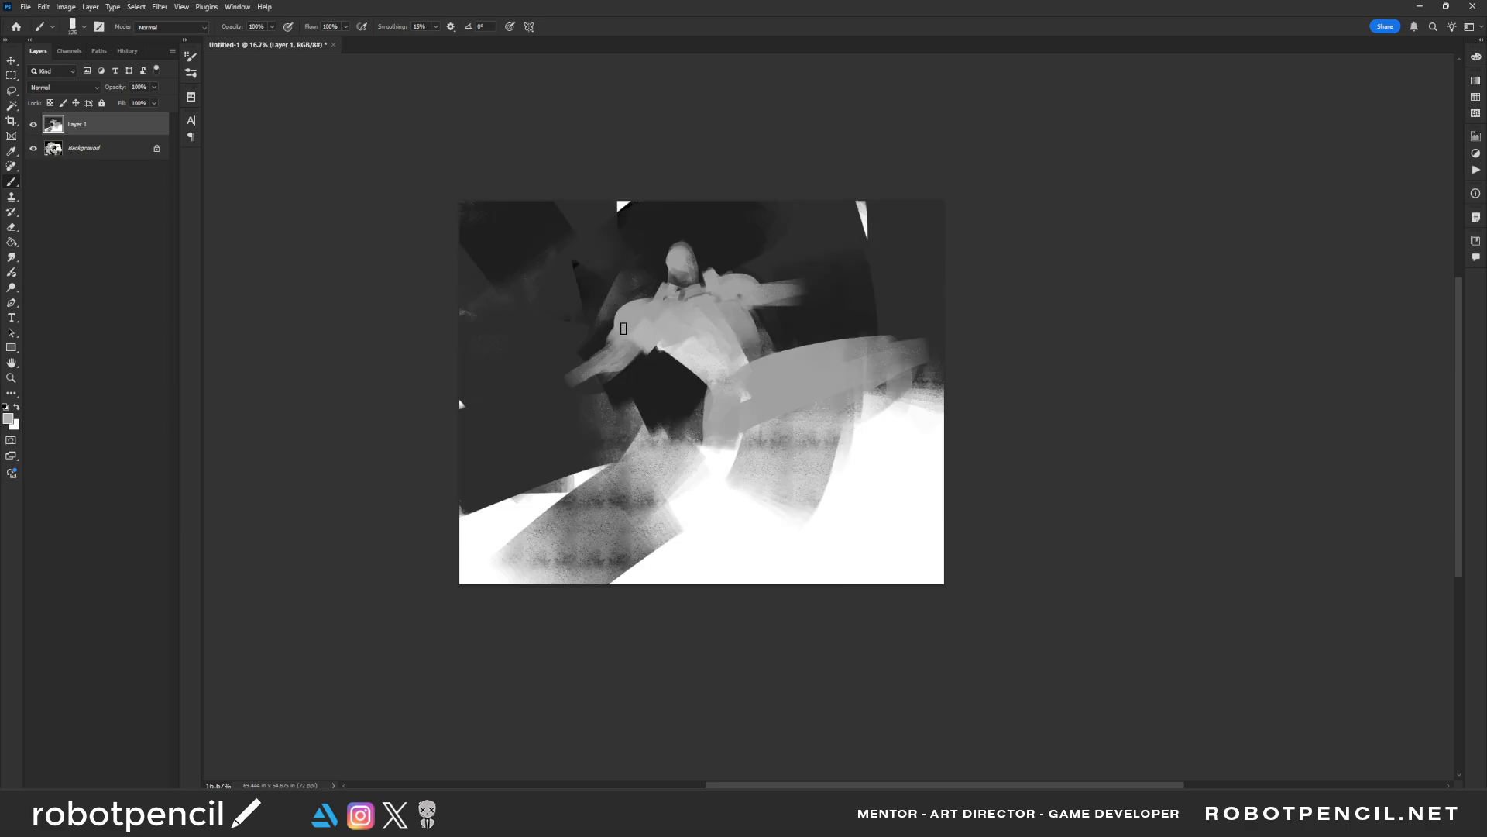
{"action": "left_click", "coordinate": [646, 375], "text": "alt"}
{"action": "key", "text": "bracketleft"}
{"action": "key", "text": "bracketleft"}
{"action": "left_click_drag", "start_coordinate": [610, 338], "coordinate": [627, 335]}
{"action": "key", "text": "ctrl+z"}
{"action": "key", "text": "bracketleft"}
Extend the lowered arm with a large grey fist shape using a bigger brush
{"action": "key", "text": "bracketright"}
{"action": "key", "text": "bracketright"}
{"action": "key", "text": "bracketright"}
{"action": "key", "text": "bracketright"}
{"action": "key", "text": "bracketright"}
{"action": "key", "text": "bracketright"}
{"action": "key", "text": "bracketright"}
{"action": "key", "text": "bracketright"}
{"action": "key", "text": "bracketright"}
{"action": "key", "text": "bracketright"}
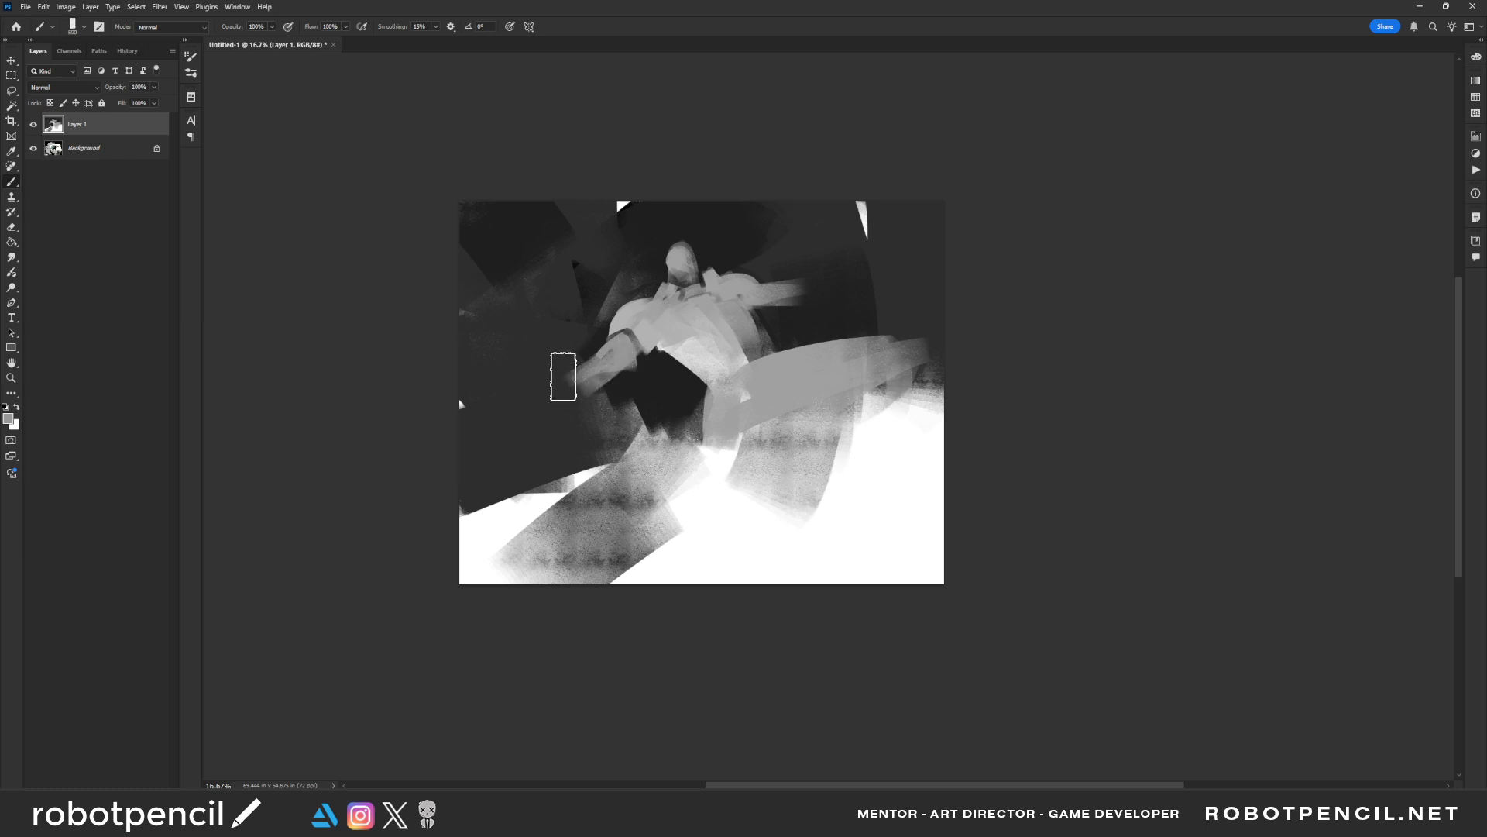
{"action": "mouse_move", "coordinate": [563, 376]}
{"action": "left_mouse_down"}
{"action": "mouse_move", "coordinate": [508, 390]}
{"action": "mouse_move", "coordinate": [547, 381]}
{"action": "mouse_move", "coordinate": [535, 385]}
{"action": "mouse_move", "coordinate": [547, 366]}
{"action": "mouse_move", "coordinate": [531, 441]}
{"action": "left_mouse_up"}
{"action": "key", "text": "bracketleft"}
{"action": "key", "text": "bracketleft"}
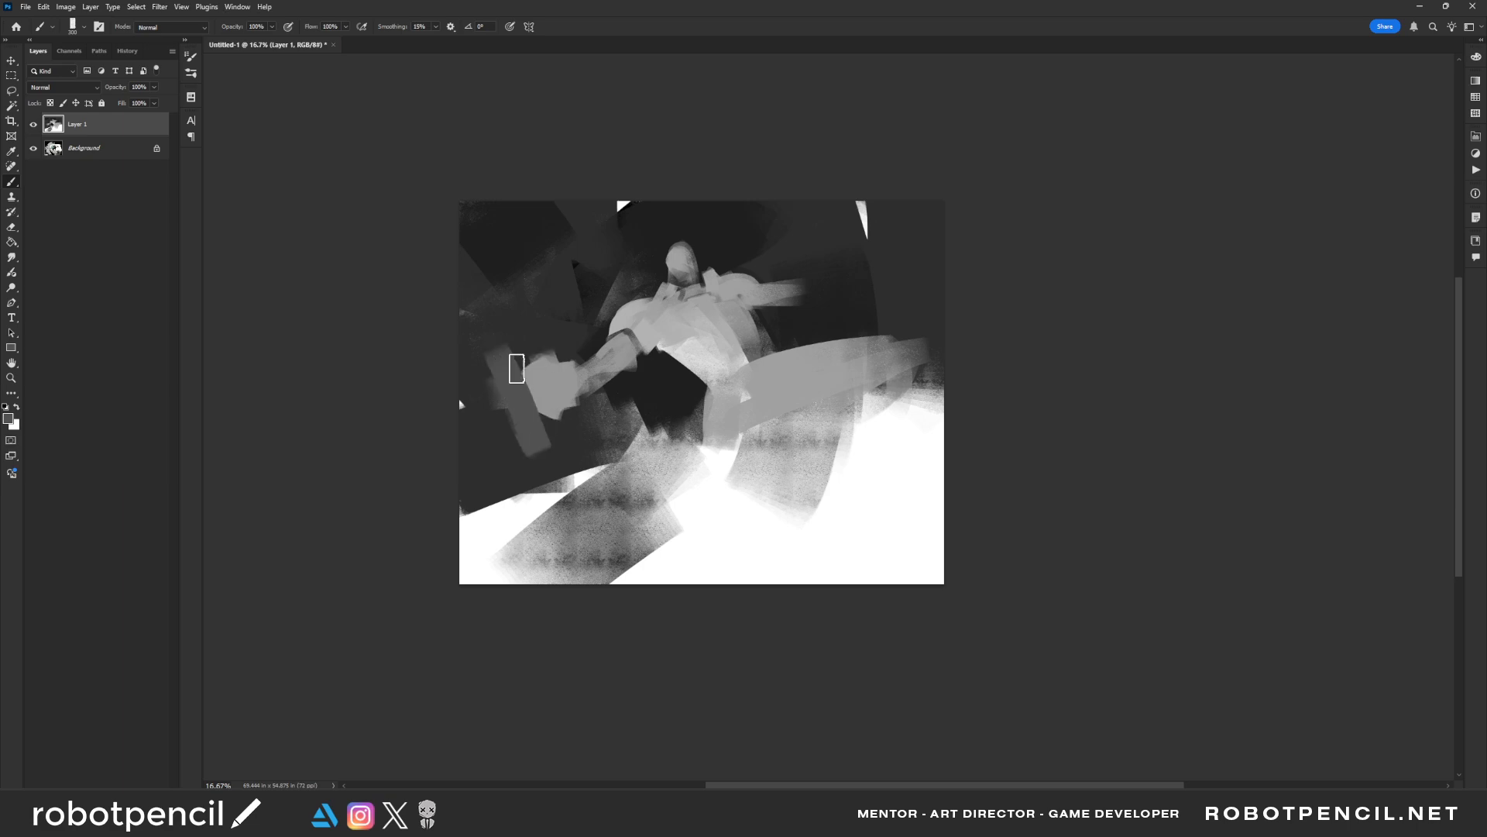
Cut the fist's outline with dark background strokes and add darker grey shading to the forearm
{"action": "left_click", "coordinate": [522, 339], "text": "alt"}
{"action": "mouse_move", "coordinate": [502, 361]}
{"action": "left_mouse_down"}
{"action": "mouse_move", "coordinate": [545, 449]}
{"action": "mouse_move", "coordinate": [538, 436]}
{"action": "mouse_move", "coordinate": [602, 418]}
{"action": "mouse_move", "coordinate": [577, 330]}
{"action": "mouse_move", "coordinate": [573, 391]}
{"action": "left_mouse_up"}
{"action": "left_click", "coordinate": [574, 375], "text": "alt"}
{"action": "key", "text": "bracketleft"}
{"action": "key", "text": "bracketleft"}
{"action": "key", "text": "bracketleft"}
{"action": "key", "text": "bracketleft"}
{"action": "key", "text": "bracketleft"}
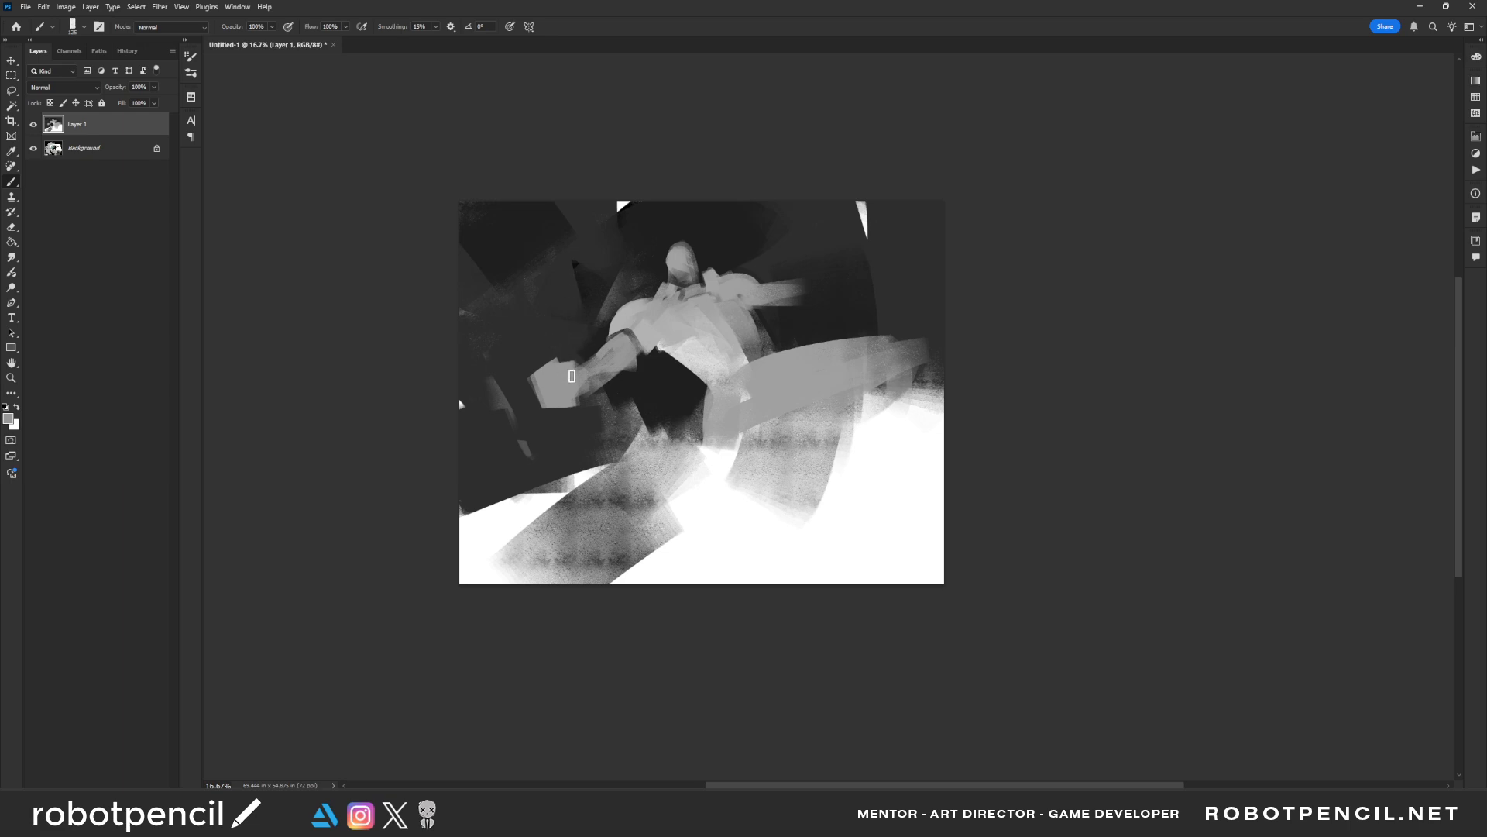
{"action": "left_click", "coordinate": [569, 342], "text": "alt"}
{"action": "mouse_move", "coordinate": [583, 369]}
{"action": "left_mouse_down"}
{"action": "mouse_move", "coordinate": [566, 402]}
{"action": "mouse_move", "coordinate": [602, 391]}
{"action": "mouse_move", "coordinate": [600, 374]}
{"action": "mouse_move", "coordinate": [565, 364]}
{"action": "mouse_move", "coordinate": [587, 359]}
{"action": "mouse_move", "coordinate": [598, 376]}
{"action": "mouse_move", "coordinate": [576, 392]}
{"action": "mouse_move", "coordinate": [599, 390]}
{"action": "mouse_move", "coordinate": [620, 357]}
{"action": "mouse_move", "coordinate": [591, 379]}
{"action": "left_mouse_up"}
Extend the opposite arm outward in grey, ending in a rounded fist near the canvas's right edge
{"action": "mouse_move", "coordinate": [792, 292]}
{"action": "left_mouse_down"}
{"action": "mouse_move", "coordinate": [847, 274]}
{"action": "mouse_move", "coordinate": [806, 301]}
{"action": "mouse_move", "coordinate": [826, 299]}
{"action": "mouse_move", "coordinate": [808, 285]}
{"action": "mouse_move", "coordinate": [865, 269]}
{"action": "mouse_move", "coordinate": [823, 296]}
{"action": "mouse_move", "coordinate": [887, 259]}
{"action": "left_mouse_up"}
{"action": "key", "text": "bracketleft"}
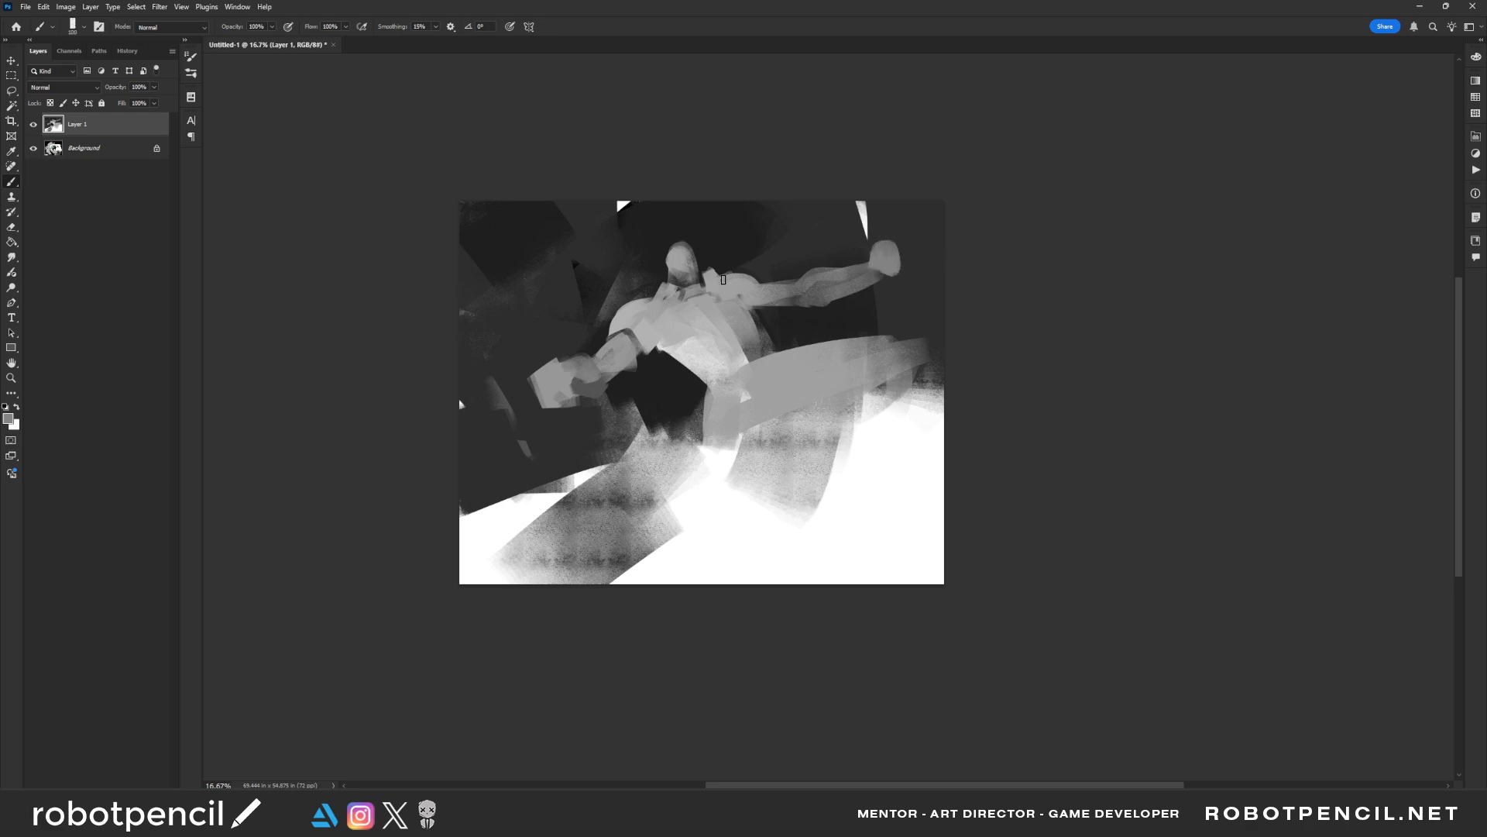
Paint a long grey pole running diagonally from the canvas's left edge down to the lowered fist
{"action": "left_click_drag", "start_coordinate": [496, 322], "coordinate": [617, 487]}
{"action": "key", "text": "ctrl+z"}
{"action": "left_click_drag", "start_coordinate": [432, 193], "coordinate": [543, 375]}
{"action": "left_click", "coordinate": [555, 389], "text": "alt"}
{"action": "mouse_move", "coordinate": [454, 249]}
{"action": "left_mouse_down"}
{"action": "mouse_move", "coordinate": [541, 374]}
{"action": "mouse_move", "coordinate": [640, 602]}
{"action": "left_mouse_up"}
{"action": "key", "text": "ctrl+z"}
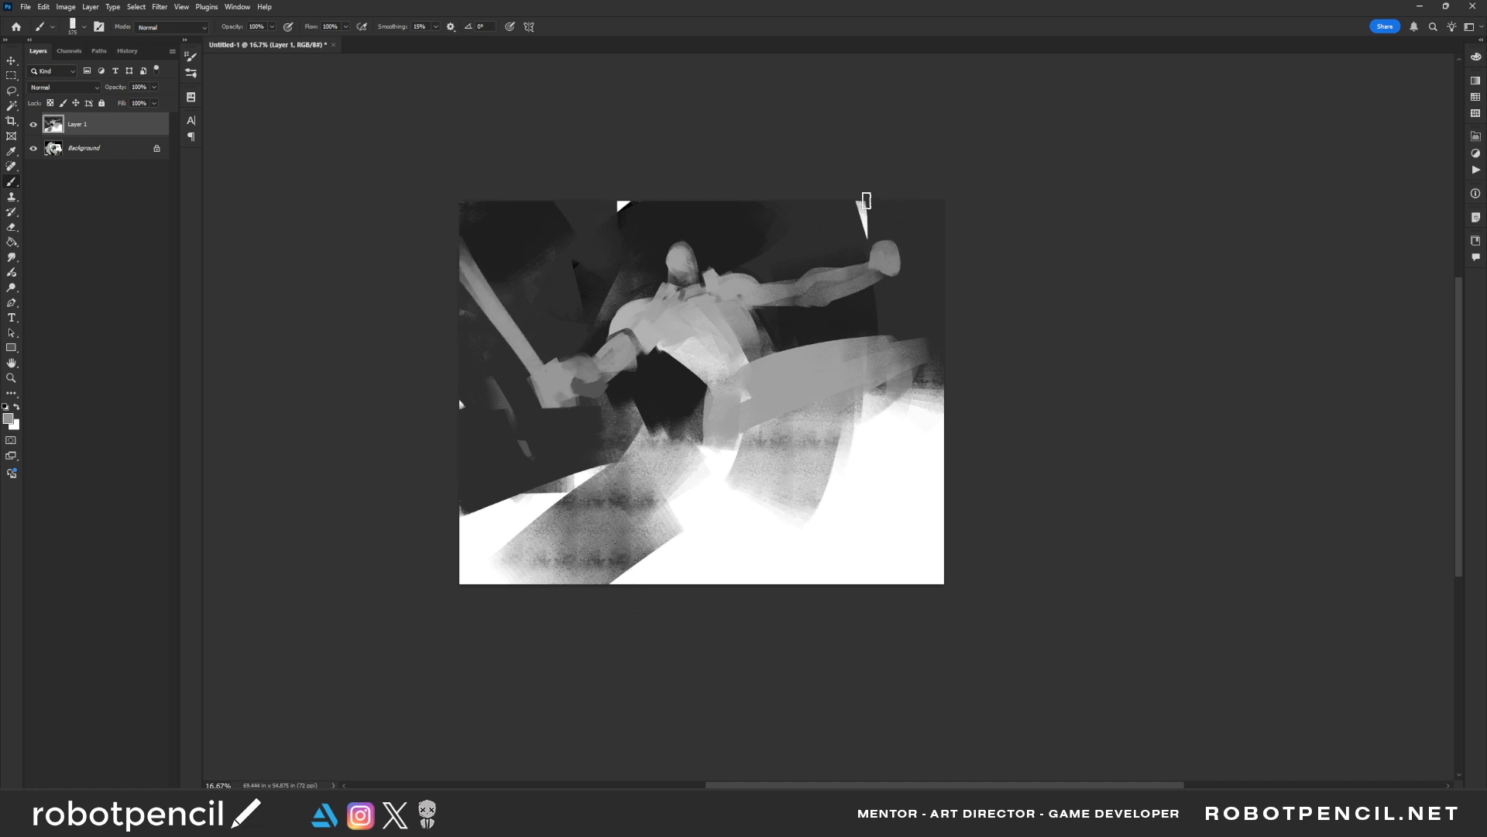
Paint a thin grey pole passing vertically through the raised fist and trim the fist and pole edges
{"action": "left_click_drag", "start_coordinate": [866, 201], "coordinate": [876, 257]}
{"action": "key", "text": "ctrl+z"}
{"action": "left_click_drag", "start_coordinate": [889, 198], "coordinate": [868, 535]}
{"action": "key", "text": "ctrl+z"}
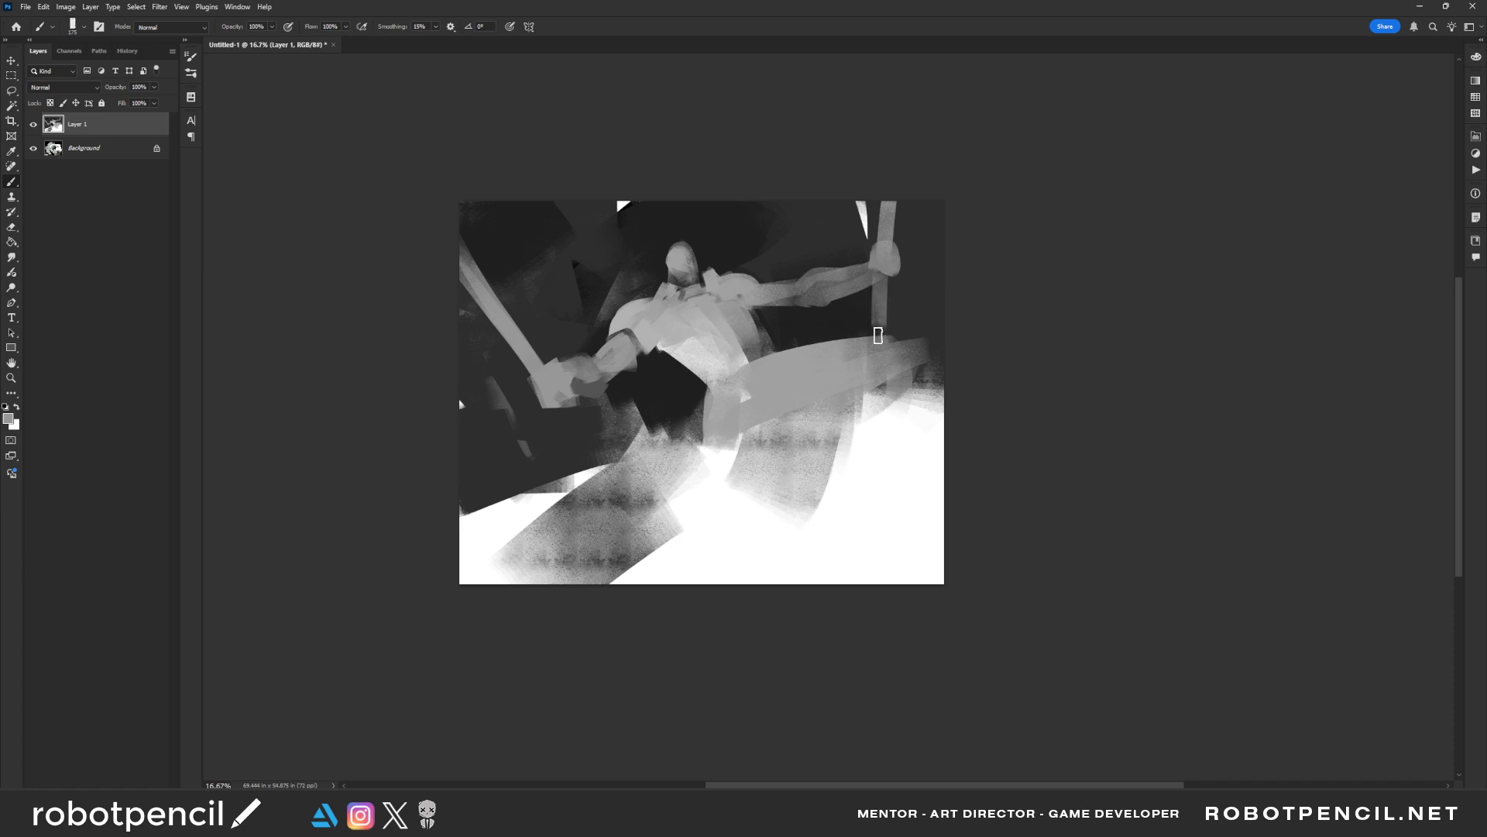
{"action": "left_click", "coordinate": [904, 208], "text": "alt"}
{"action": "mouse_move", "coordinate": [894, 201]}
{"action": "left_mouse_down"}
{"action": "mouse_move", "coordinate": [895, 293]}
{"action": "mouse_move", "coordinate": [907, 242]}
{"action": "mouse_move", "coordinate": [864, 303]}
{"action": "mouse_move", "coordinate": [895, 283]}
{"action": "mouse_move", "coordinate": [885, 325]}
{"action": "left_mouse_up"}
{"action": "left_click", "coordinate": [888, 262], "text": "alt"}
{"action": "left_click", "coordinate": [893, 293], "text": "alt"}
Extend the diagonal pole below the lowered fist to the ground and clean its edge with dark background strokes
{"action": "left_click", "coordinate": [563, 395], "text": "alt"}
{"action": "left_click_drag", "start_coordinate": [565, 398], "coordinate": [605, 466]}
{"action": "left_click", "coordinate": [557, 422], "text": "alt"}
{"action": "left_click_drag", "start_coordinate": [561, 419], "coordinate": [595, 476]}
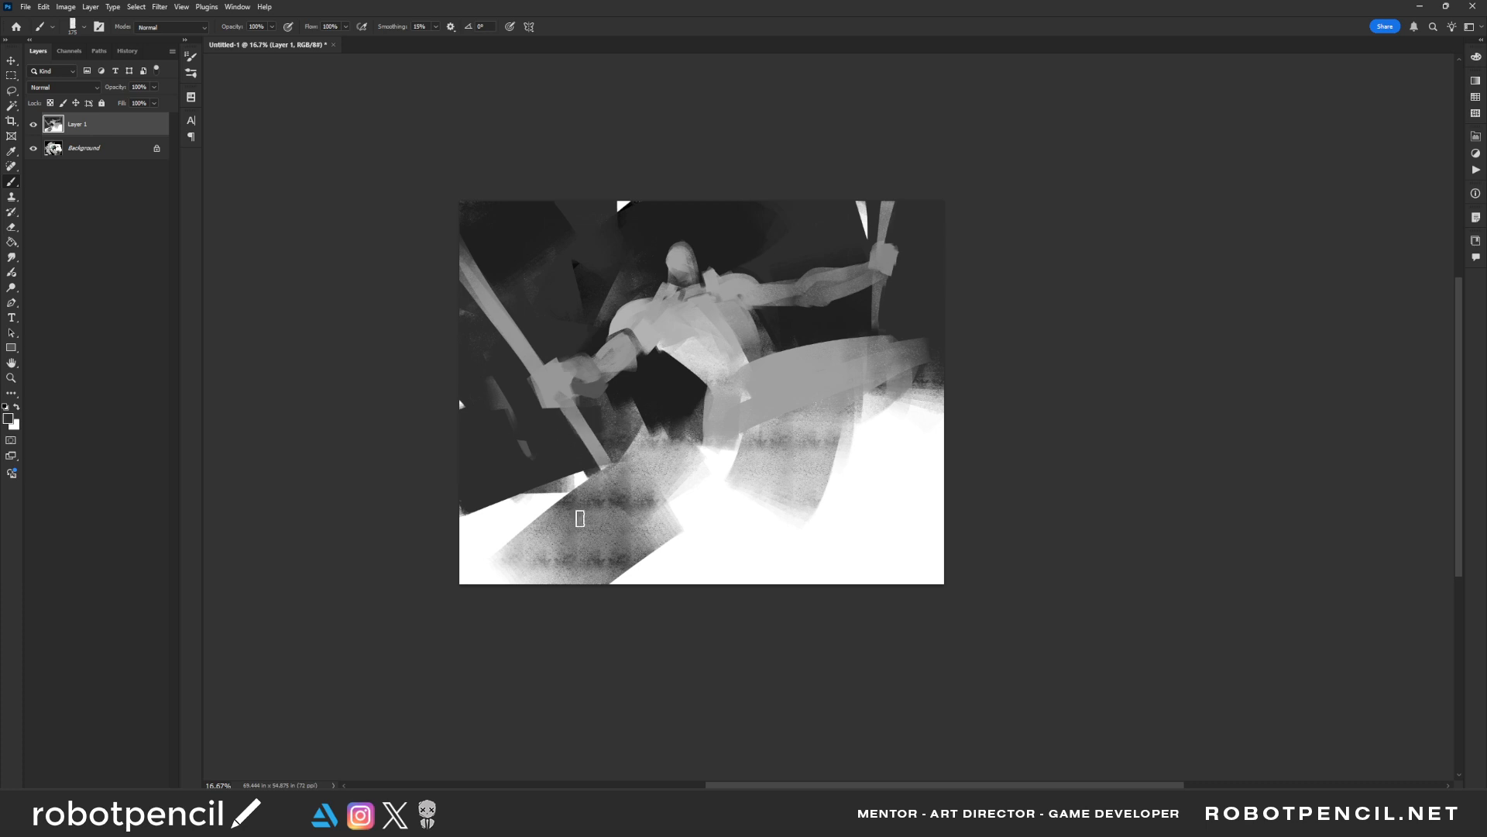
Repaint the ground below the diagonal pole with large white strokes, trimming the dark backdrop and the textured grey shape
{"action": "mouse_move", "coordinate": [490, 507]}
{"action": "left_mouse_down"}
{"action": "mouse_move", "coordinate": [565, 508]}
{"action": "mouse_move", "coordinate": [447, 505]}
{"action": "mouse_move", "coordinate": [536, 508]}
{"action": "left_mouse_up"}
{"action": "key", "text": "bracketright"}
{"action": "key", "text": "bracketright"}
{"action": "left_click", "coordinate": [517, 519], "text": "alt"}
{"action": "key", "text": "bracketright"}
{"action": "key", "text": "bracketright"}
{"action": "key", "text": "bracketright"}
{"action": "key", "text": "bracketright"}
{"action": "key", "text": "bracketright"}
{"action": "left_click_drag", "start_coordinate": [569, 612], "coordinate": [644, 515]}
{"action": "key", "text": "bracketleft"}
{"action": "key", "text": "bracketleft"}
Extend the black shape at the pelvis downward beside the thigh with a smaller brush
{"action": "left_click_drag", "start_coordinate": [639, 432], "coordinate": [711, 479]}
{"action": "key", "text": "ctrl+z"}
{"action": "key", "text": "bracketleft"}
{"action": "key", "text": "bracketleft"}
{"action": "key", "text": "bracketleft"}
{"action": "key", "text": "bracketleft"}
{"action": "left_click", "coordinate": [687, 402], "text": "alt"}
{"action": "mouse_move", "coordinate": [690, 403]}
{"action": "left_mouse_down"}
{"action": "mouse_move", "coordinate": [711, 461]}
{"action": "mouse_move", "coordinate": [741, 452]}
{"action": "left_mouse_up"}
{"action": "key", "text": "bracketright"}
{"action": "left_click", "coordinate": [771, 379], "text": "alt"}
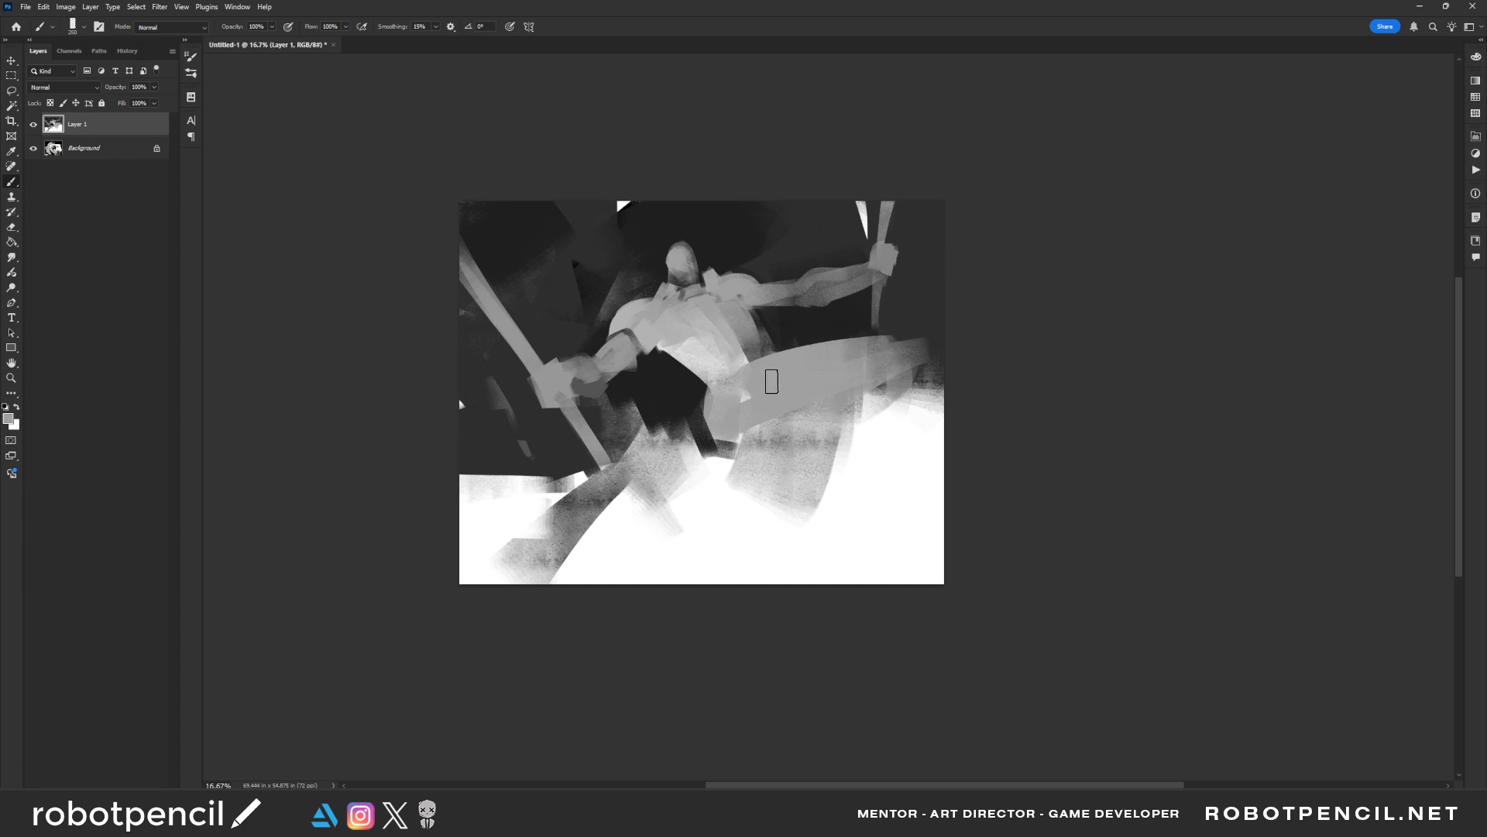
Shape the raised knee and shin in grey and cut the shin's outer edge with white
{"action": "mouse_move", "coordinate": [877, 348]}
{"action": "left_mouse_down"}
{"action": "mouse_move", "coordinate": [930, 357]}
{"action": "mouse_move", "coordinate": [885, 366]}
{"action": "mouse_move", "coordinate": [900, 366]}
{"action": "mouse_move", "coordinate": [900, 389]}
{"action": "mouse_move", "coordinate": [906, 368]}
{"action": "mouse_move", "coordinate": [772, 498]}
{"action": "mouse_move", "coordinate": [791, 442]}
{"action": "mouse_move", "coordinate": [773, 493]}
{"action": "mouse_move", "coordinate": [860, 463]}
{"action": "mouse_move", "coordinate": [909, 415]}
{"action": "mouse_move", "coordinate": [823, 490]}
{"action": "left_mouse_up"}
{"action": "key", "text": "bracketright"}
{"action": "left_click", "coordinate": [842, 484], "text": "alt"}
{"action": "mouse_move", "coordinate": [862, 449]}
{"action": "left_mouse_down"}
{"action": "mouse_move", "coordinate": [935, 380]}
{"action": "mouse_move", "coordinate": [920, 397]}
{"action": "left_mouse_up"}
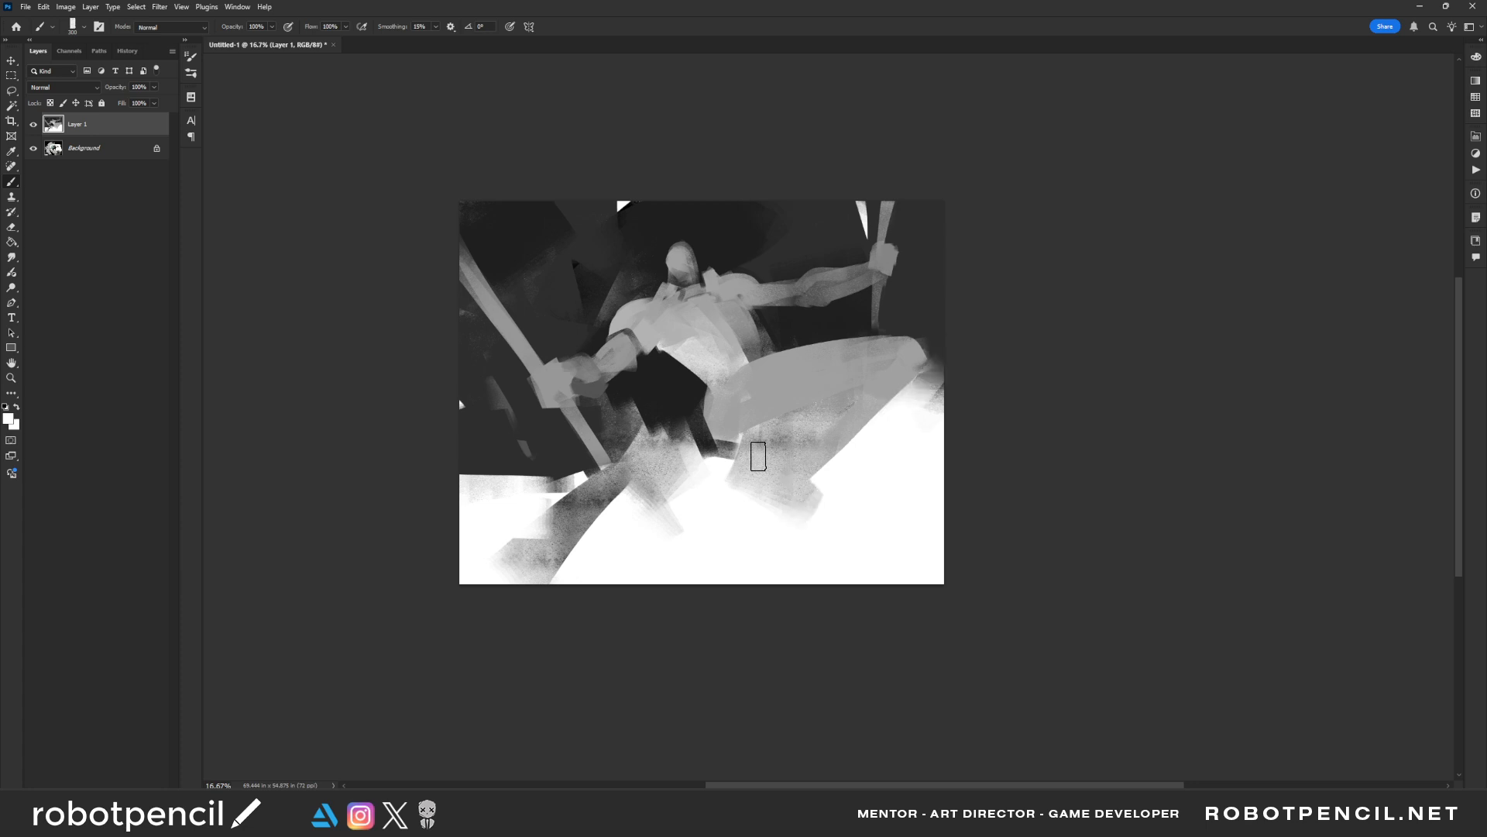
Clear the area beneath the thigh and pelvis with white strokes and restore the black shape's edge
{"action": "mouse_move", "coordinate": [740, 455]}
{"action": "left_mouse_down"}
{"action": "mouse_move", "coordinate": [698, 444]}
{"action": "mouse_move", "coordinate": [735, 459]}
{"action": "left_mouse_up"}
{"action": "left_click_drag", "start_coordinate": [693, 415], "coordinate": [720, 455]}
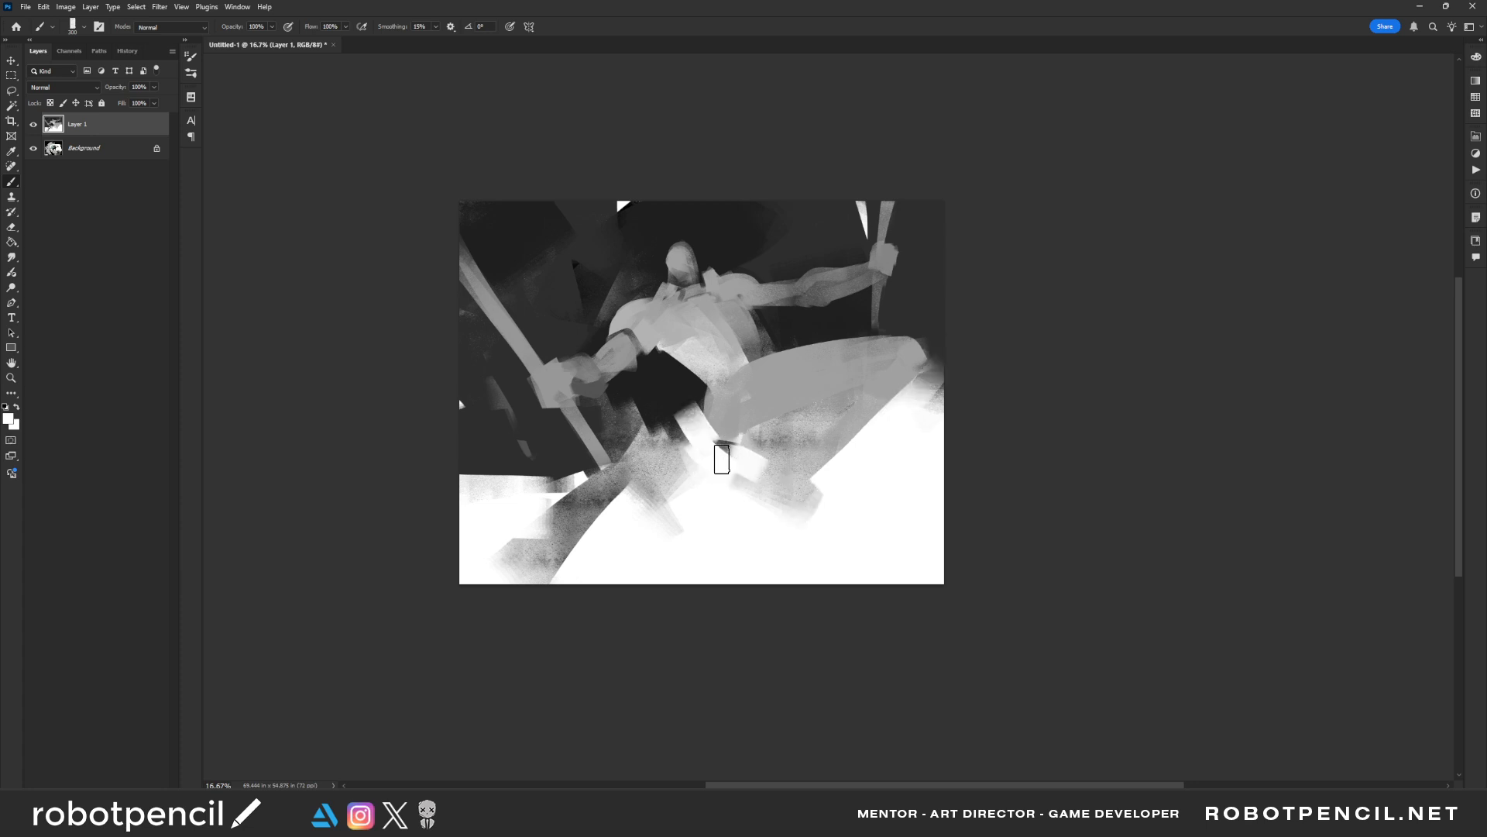
{"action": "left_click", "coordinate": [679, 388], "text": "alt"}
{"action": "mouse_move", "coordinate": [680, 392]}
{"action": "left_mouse_down"}
{"action": "mouse_move", "coordinate": [694, 435]}
{"action": "mouse_move", "coordinate": [671, 397]}
{"action": "mouse_move", "coordinate": [687, 374]}
{"action": "mouse_move", "coordinate": [694, 275]}
{"action": "mouse_move", "coordinate": [733, 363]}
{"action": "mouse_move", "coordinate": [708, 326]}
{"action": "mouse_move", "coordinate": [682, 388]}
{"action": "mouse_move", "coordinate": [690, 431]}
{"action": "mouse_move", "coordinate": [693, 397]}
{"action": "mouse_move", "coordinate": [705, 458]}
{"action": "mouse_move", "coordinate": [750, 467]}
{"action": "mouse_move", "coordinate": [645, 435]}
{"action": "mouse_move", "coordinate": [693, 466]}
{"action": "mouse_move", "coordinate": [646, 452]}
{"action": "mouse_move", "coordinate": [669, 474]}
{"action": "mouse_move", "coordinate": [653, 445]}
{"action": "mouse_move", "coordinate": [687, 466]}
{"action": "left_mouse_up"}
{"action": "left_click", "coordinate": [725, 474], "text": "alt"}
{"action": "key", "text": "bracketright"}
{"action": "key", "text": "bracketright"}
{"action": "left_click", "coordinate": [671, 435], "text": "alt"}
{"action": "key", "text": "bracketright"}
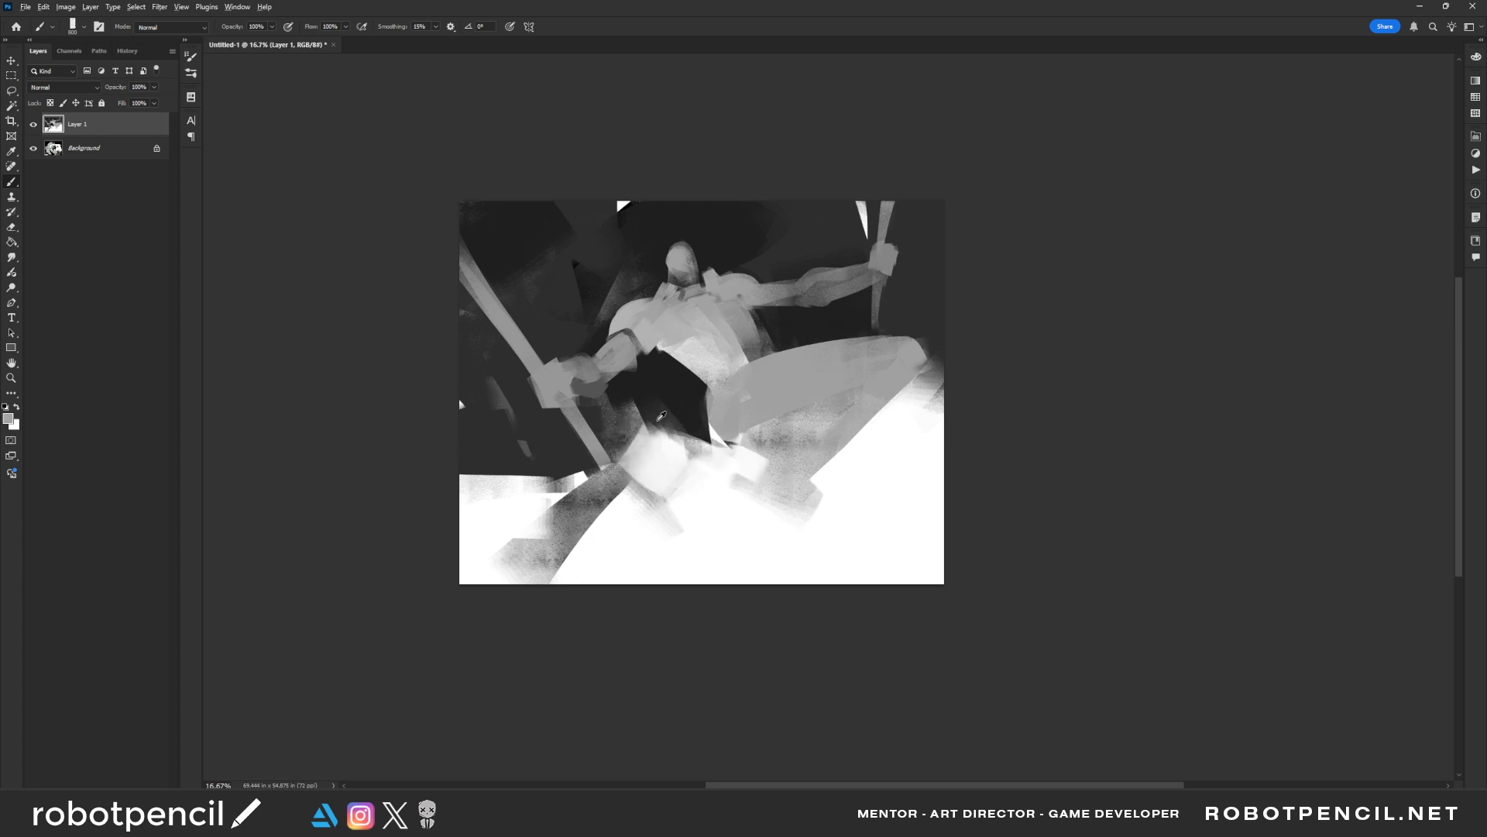
Paint dark grey strokes hanging down from the pelvis between the legs
{"action": "left_click", "coordinate": [654, 417], "text": "alt"}
{"action": "mouse_move", "coordinate": [649, 417]}
{"action": "left_mouse_down"}
{"action": "mouse_move", "coordinate": [678, 461]}
{"action": "mouse_move", "coordinate": [658, 461]}
{"action": "mouse_move", "coordinate": [648, 417]}
{"action": "mouse_move", "coordinate": [672, 454]}
{"action": "mouse_move", "coordinate": [673, 521]}
{"action": "left_mouse_up"}
{"action": "left_click", "coordinate": [654, 434], "text": "alt"}
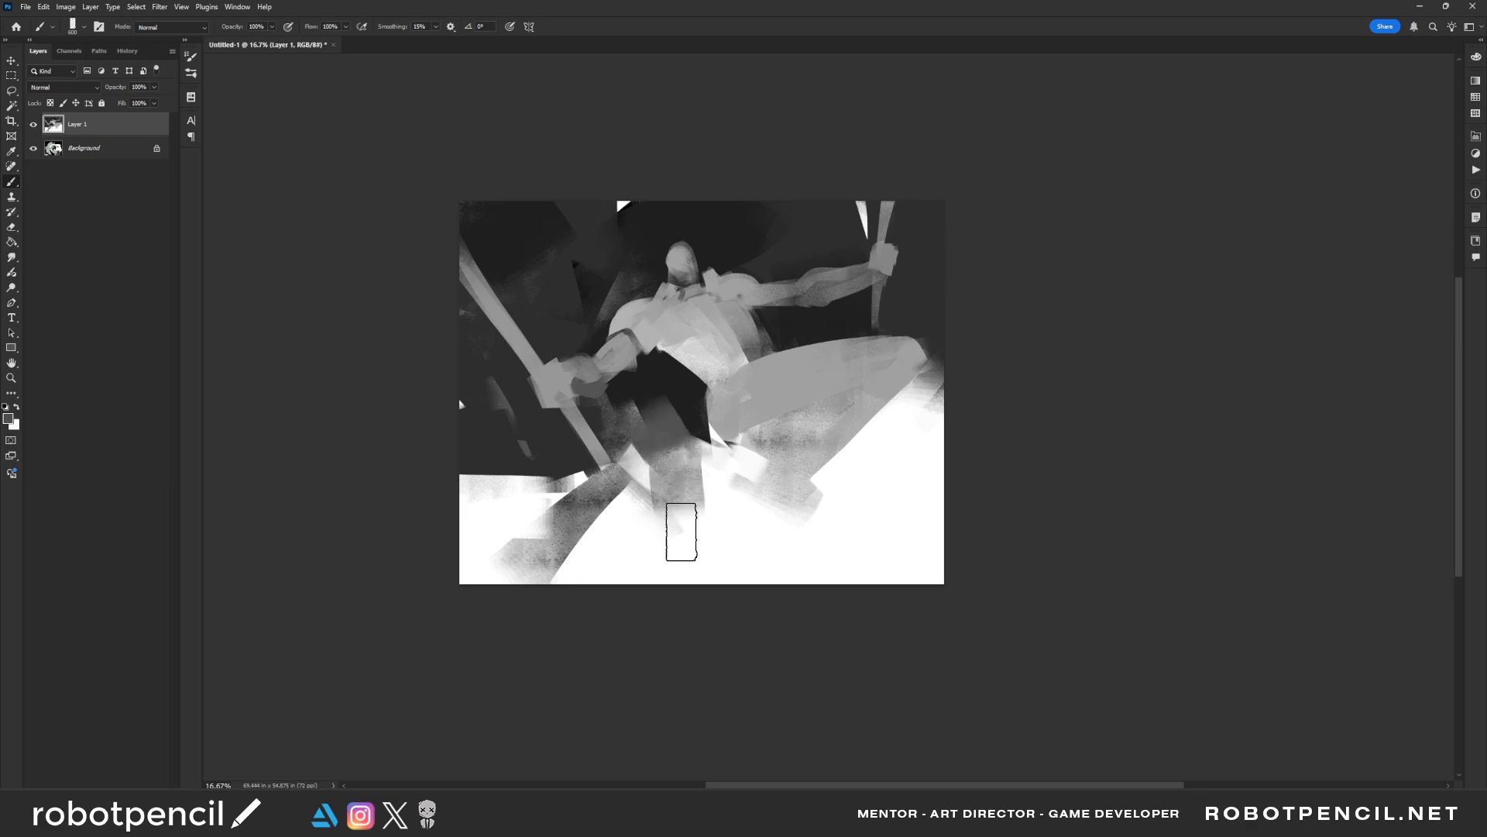
{"action": "left_click_drag", "start_coordinate": [677, 395], "coordinate": [697, 504]}
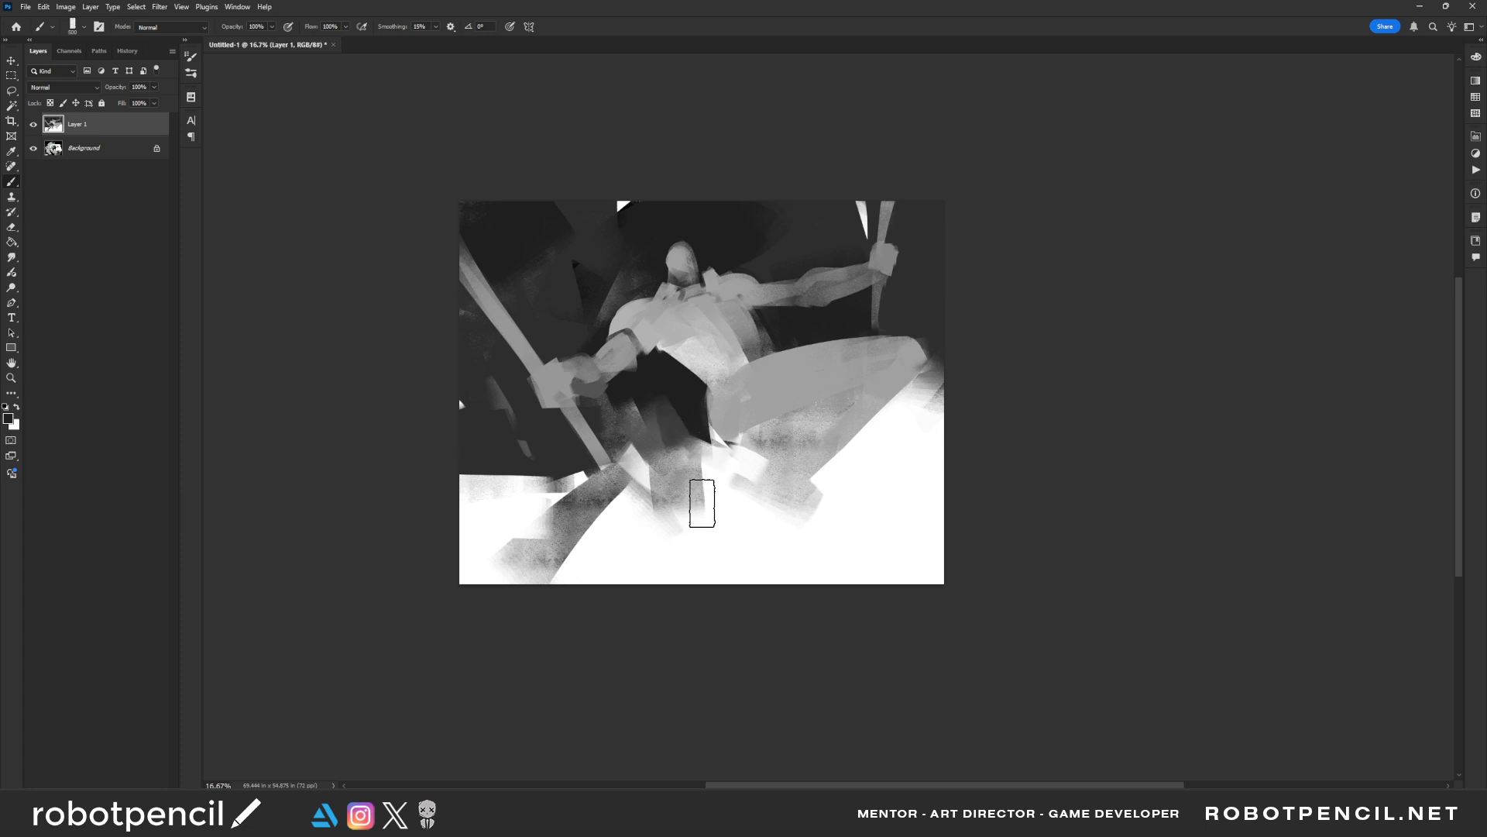
{"action": "key", "text": "bracketleft"}
{"action": "key", "text": "bracketleft"}
{"action": "key", "text": "bracketleft"}
{"action": "key", "text": "bracketleft"}
{"action": "key", "text": "bracketleft"}
{"action": "key", "text": "bracketleft"}
{"action": "key", "text": "bracketleft"}
{"action": "key", "text": "bracketleft"}
Define the thigh's underside and the knee fold with a narrow dark stroke
{"action": "left_click", "coordinate": [696, 409], "text": "alt"}
{"action": "key", "text": "bracketright"}
{"action": "key", "text": "bracketright"}
{"action": "key", "text": "bracketright"}
{"action": "mouse_move", "coordinate": [711, 451]}
{"action": "left_mouse_down"}
{"action": "mouse_move", "coordinate": [874, 368]}
{"action": "mouse_move", "coordinate": [791, 482]}
{"action": "mouse_move", "coordinate": [838, 457]}
{"action": "mouse_move", "coordinate": [849, 527]}
{"action": "left_mouse_up"}
{"action": "key", "text": "ctrl+z"}
{"action": "key", "text": "bracketleft"}
{"action": "key", "text": "bracketleft"}
{"action": "key", "text": "bracketleft"}
{"action": "left_click", "coordinate": [875, 370], "text": "alt"}
{"action": "key", "text": "bracketright"}
{"action": "key", "text": "bracketright"}
{"action": "key", "text": "bracketright"}
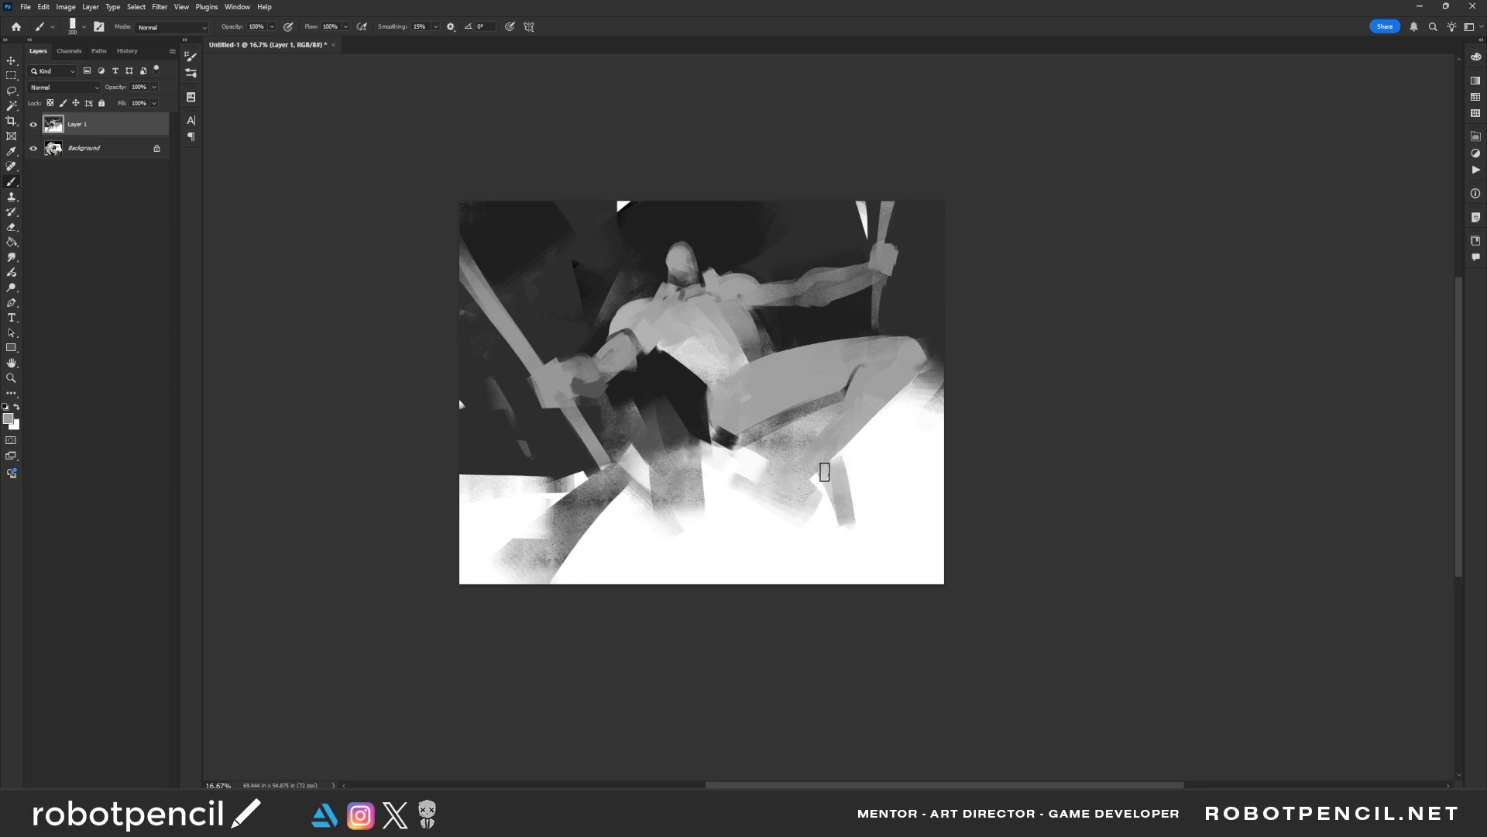
Paint the lower leg in grey down to the canvas's bottom edge, flipping the canvas horizontally and back
{"action": "left_click_drag", "start_coordinate": [824, 472], "coordinate": [843, 545]}
{"action": "key", "text": "ctrl+shift+h"}
{"action": "key", "text": "bracketright"}
{"action": "key", "text": "bracketright"}
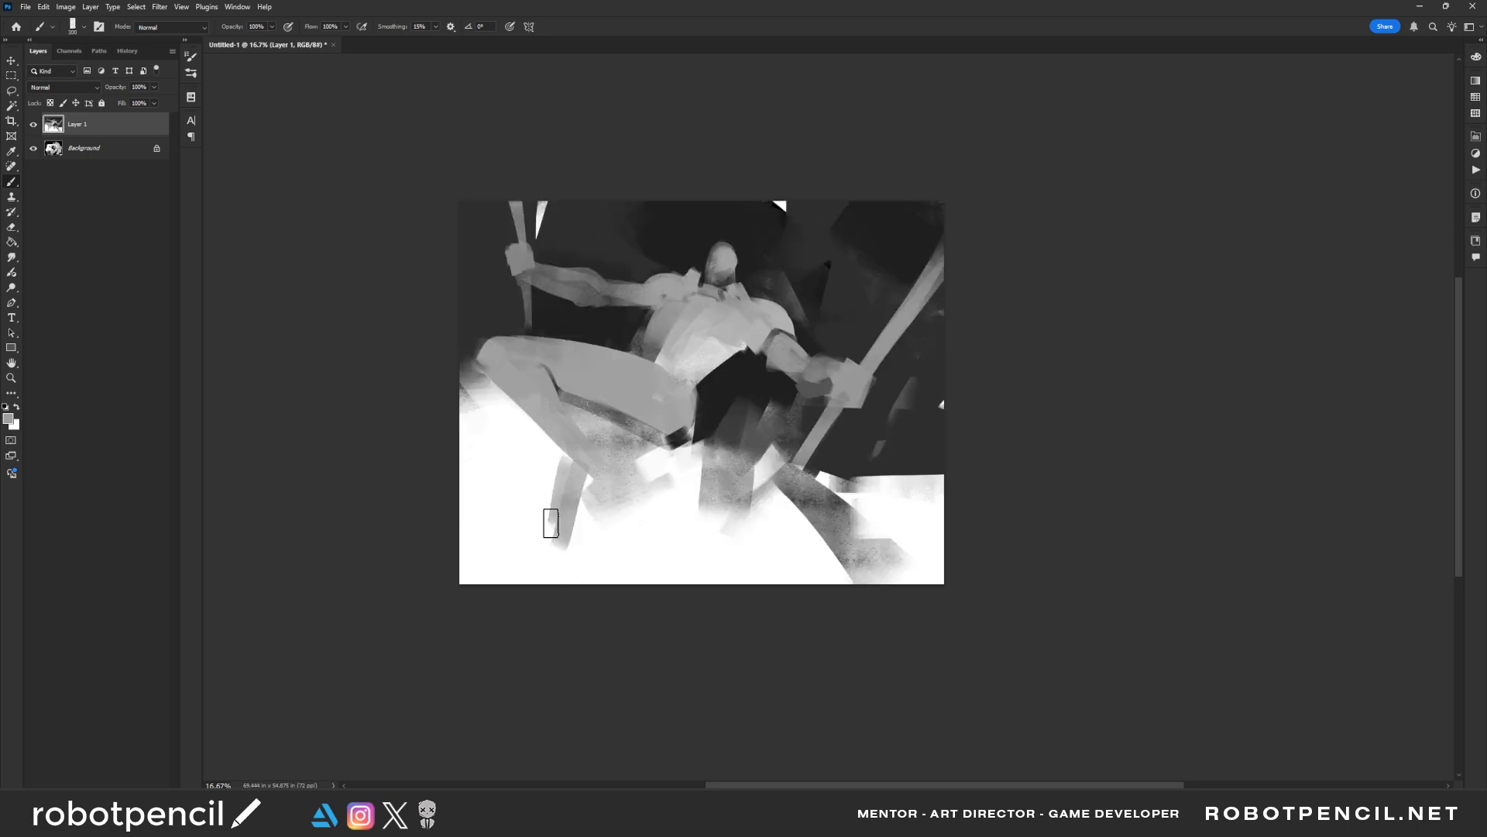
{"action": "mouse_move", "coordinate": [562, 466]}
{"action": "left_mouse_down"}
{"action": "mouse_move", "coordinate": [542, 556]}
{"action": "mouse_move", "coordinate": [568, 534]}
{"action": "mouse_move", "coordinate": [557, 561]}
{"action": "left_mouse_up"}
{"action": "left_click", "coordinate": [592, 512], "text": "alt"}
{"action": "left_click", "coordinate": [560, 492], "text": "alt"}
{"action": "left_click_drag", "start_coordinate": [560, 493], "coordinate": [538, 547]}
{"action": "left_click_drag", "start_coordinate": [552, 549], "coordinate": [532, 595]}
{"action": "left_click_drag", "start_coordinate": [557, 554], "coordinate": [531, 621]}
{"action": "mouse_move", "coordinate": [549, 502]}
{"action": "left_mouse_down"}
{"action": "mouse_move", "coordinate": [561, 437]}
{"action": "mouse_move", "coordinate": [543, 481]}
{"action": "left_mouse_up"}
{"action": "key", "text": "ctrl+shift+h"}
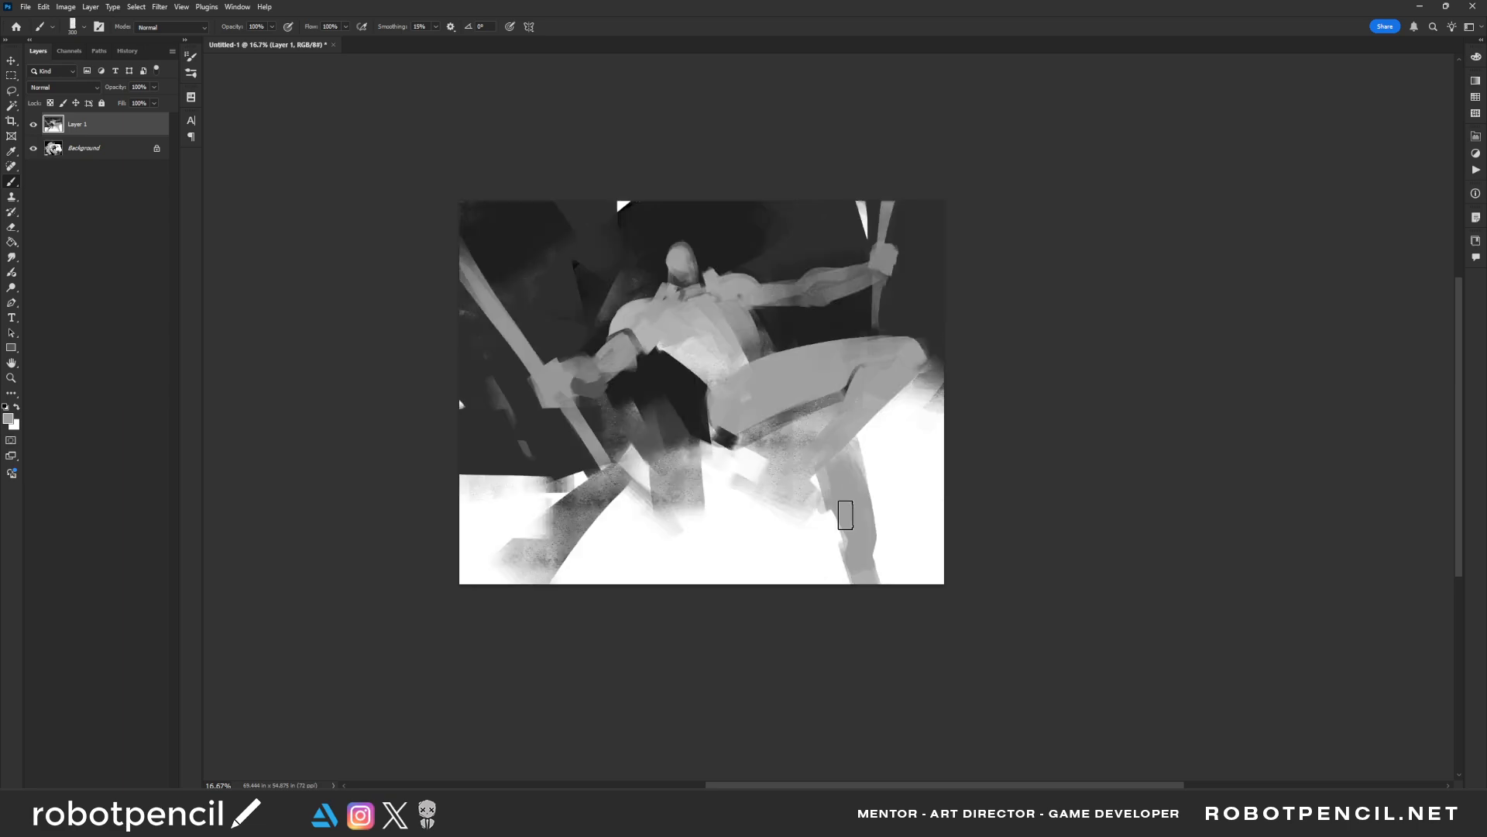
Trim the lower leg's outer edge with white and deepen the black shadow under the thigh
{"action": "left_click", "coordinate": [895, 519], "text": "alt"}
{"action": "key", "text": "bracketright"}
{"action": "key", "text": "bracketright"}
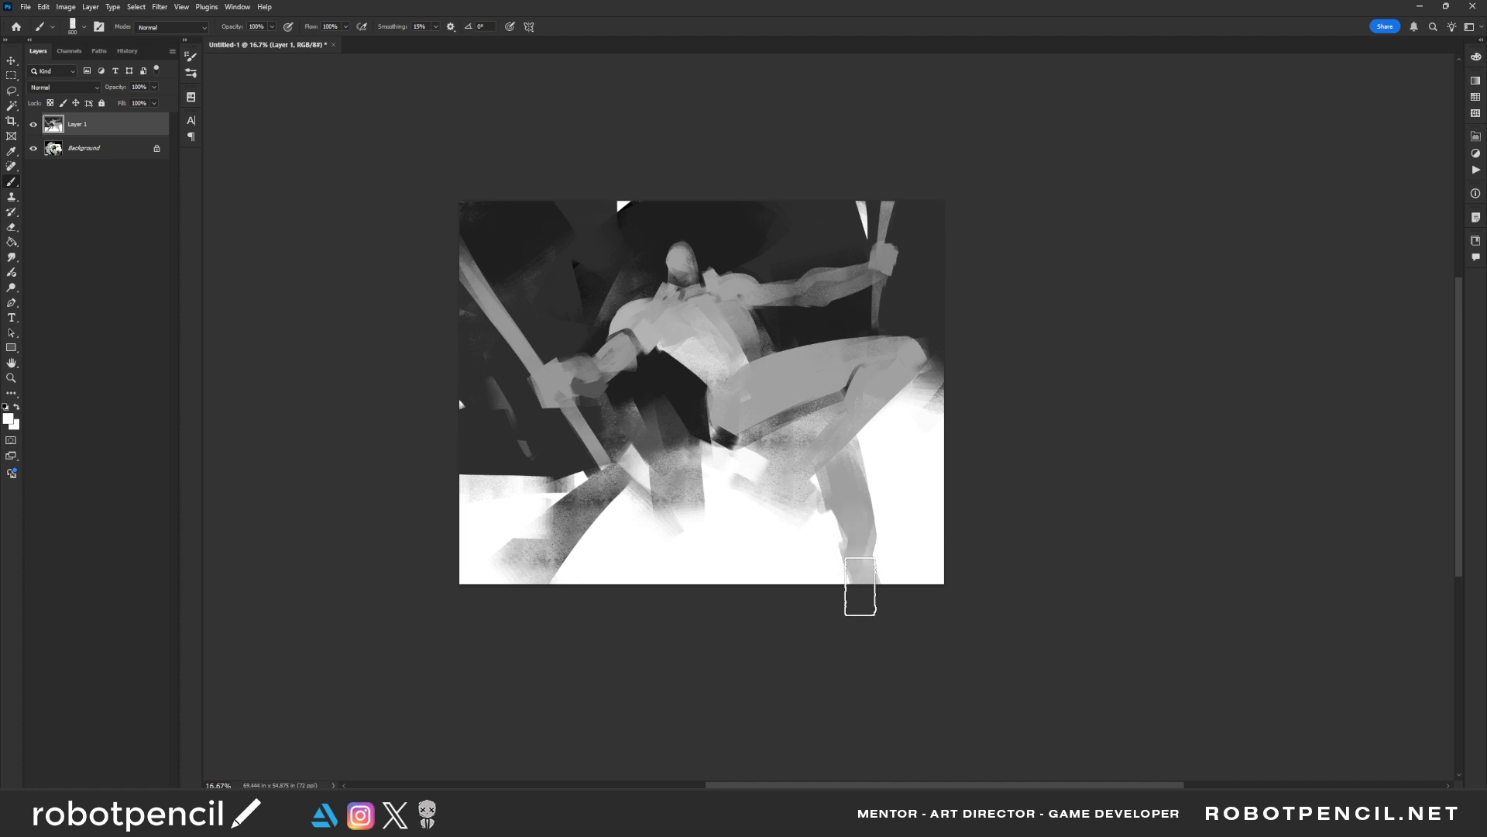
{"action": "left_click", "coordinate": [718, 451], "text": "alt"}
{"action": "mouse_move", "coordinate": [731, 439]}
{"action": "left_mouse_down"}
{"action": "mouse_move", "coordinate": [813, 405]}
{"action": "mouse_move", "coordinate": [742, 464]}
{"action": "left_mouse_up"}
{"action": "key", "text": "bracketright"}
{"action": "key", "text": "bracketright"}
{"action": "key", "text": "bracketright"}
{"action": "key", "text": "ctrl+z"}
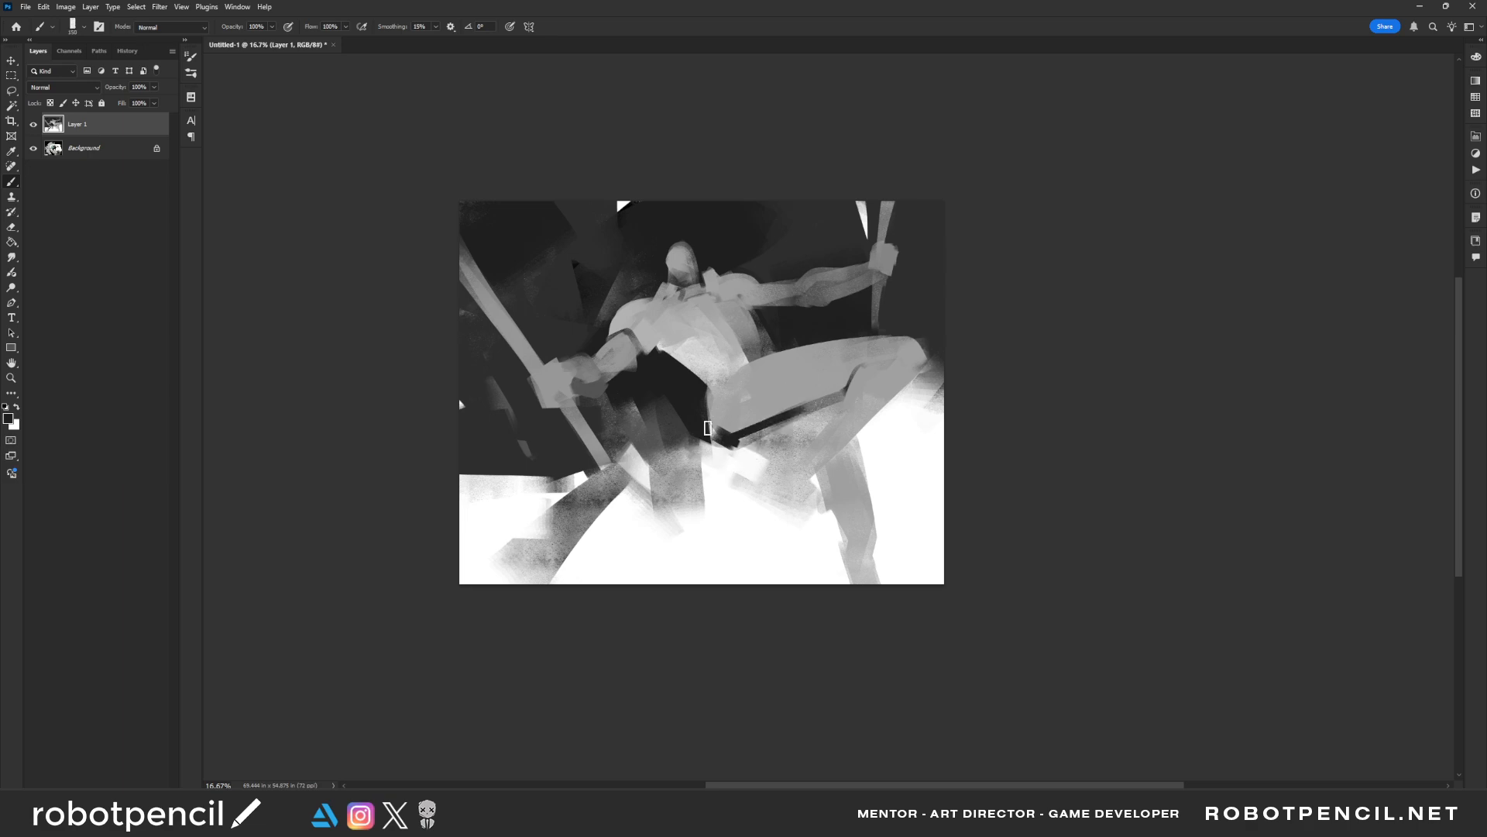
Block in large black shapes at the canvas's lower left and along its right edge
{"action": "key", "text": "bracketright"}
{"action": "key", "text": "bracketright"}
{"action": "key", "text": "bracketright"}
{"action": "key", "text": "bracketright"}
{"action": "key", "text": "bracketright"}
{"action": "left_click_drag", "start_coordinate": [505, 453], "coordinate": [543, 492]}
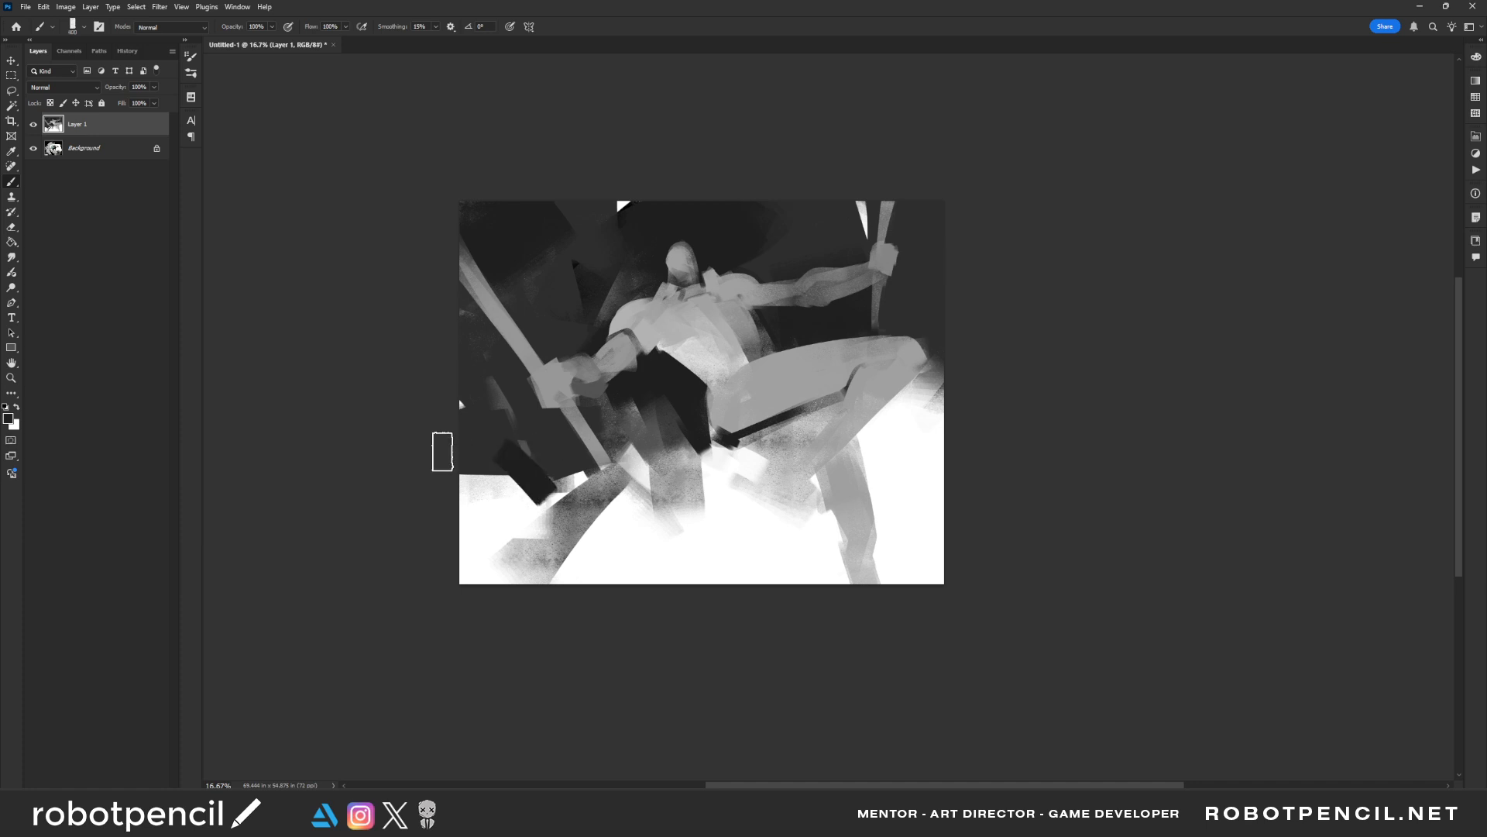
{"action": "left_click_drag", "start_coordinate": [442, 452], "coordinate": [544, 519]}
{"action": "mouse_move", "coordinate": [544, 519]}
{"action": "left_mouse_down"}
{"action": "mouse_move", "coordinate": [416, 399]}
{"action": "mouse_move", "coordinate": [548, 520]}
{"action": "left_mouse_up"}
{"action": "left_click_drag", "start_coordinate": [958, 271], "coordinate": [924, 539]}
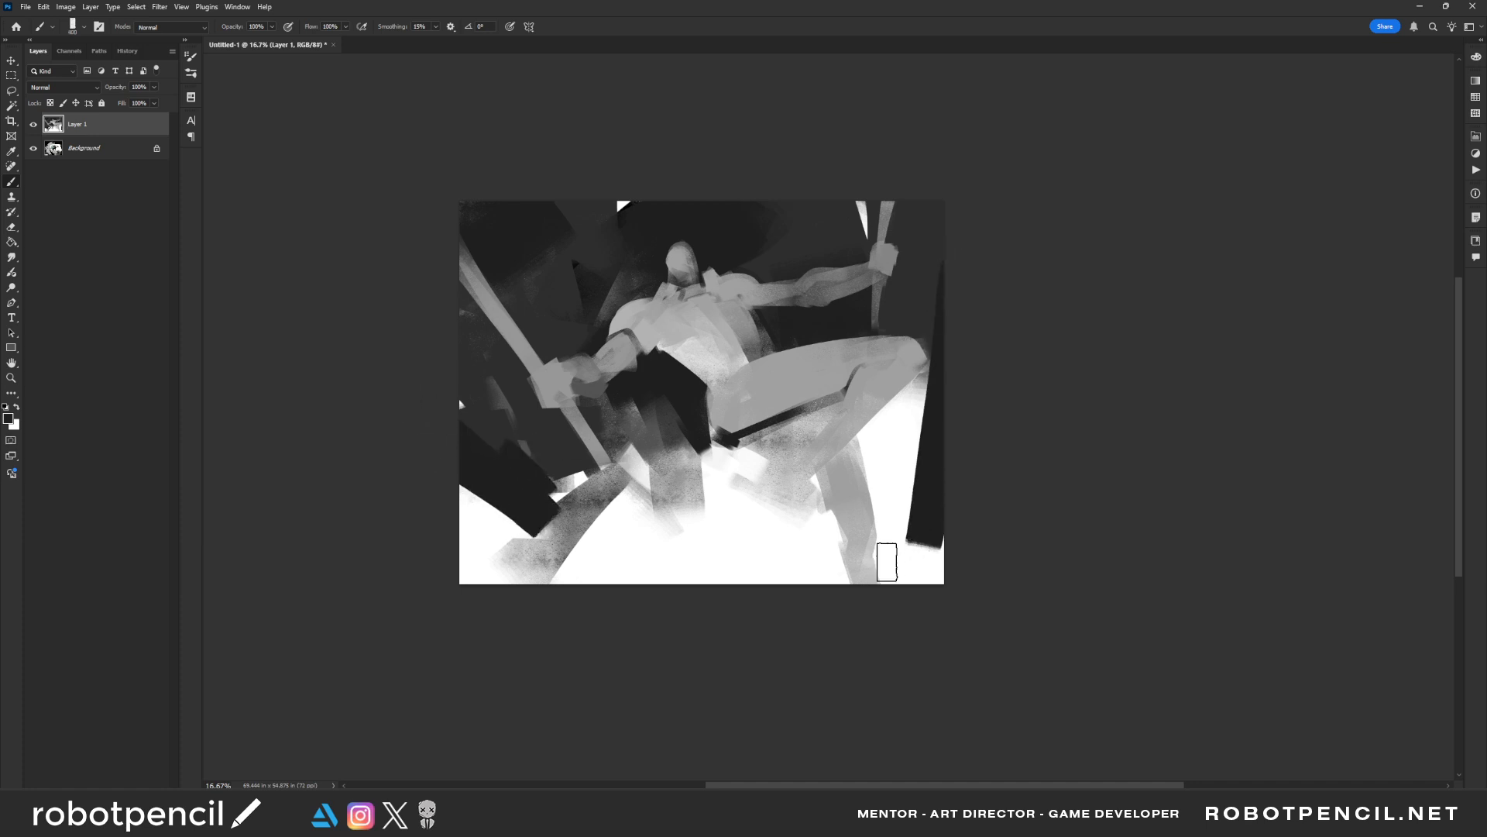
Paint a black foreground shape at the bottom edge, carve it into a thin wedge, and fade the hanging strokes into white
{"action": "key", "text": "bracketright"}
{"action": "left_click_drag", "start_coordinate": [620, 536], "coordinate": [724, 601]}
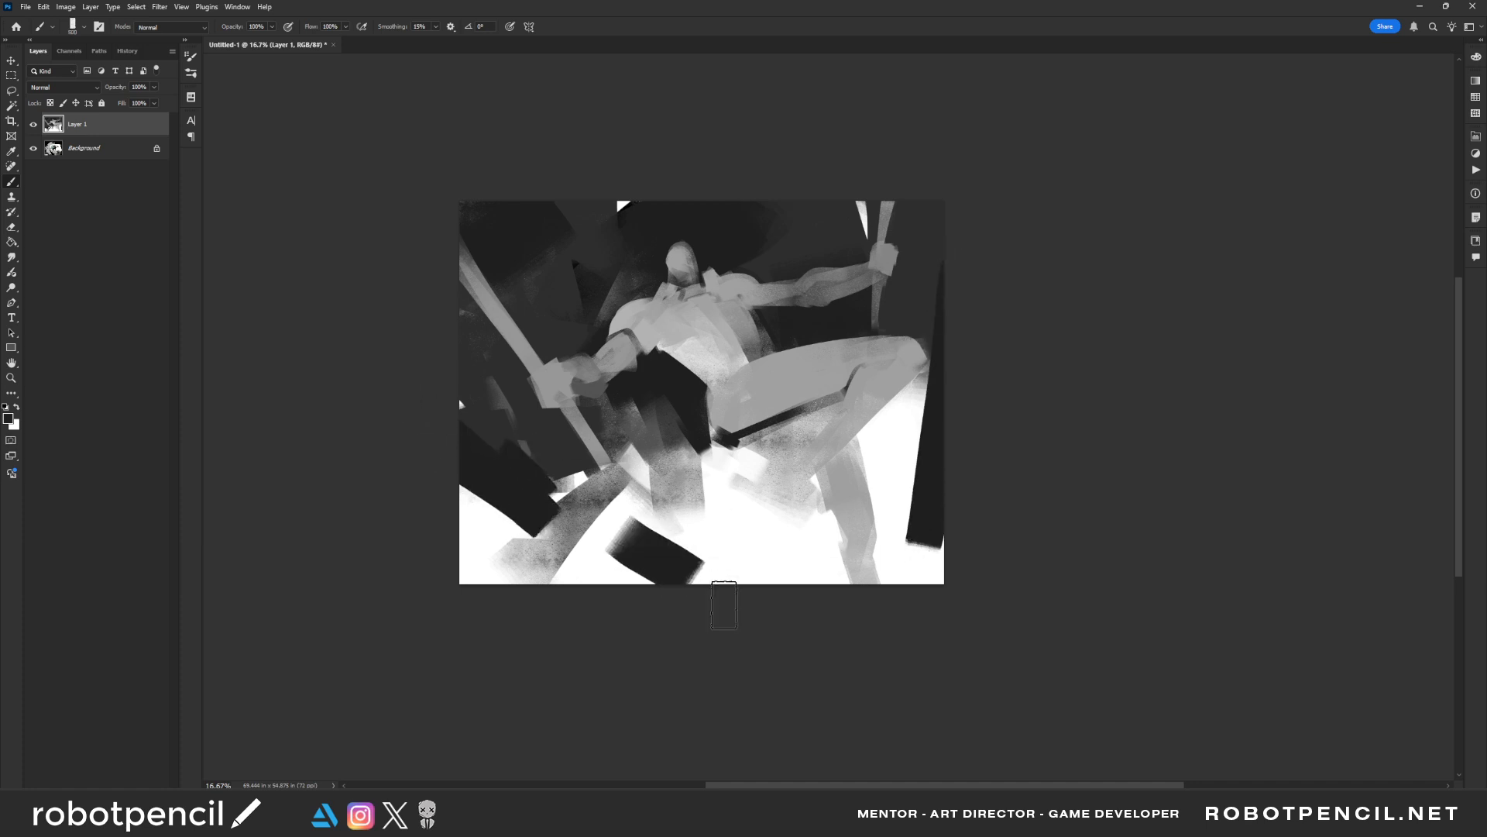
{"action": "left_click", "coordinate": [677, 531], "text": "alt"}
{"action": "left_click_drag", "start_coordinate": [616, 525], "coordinate": [780, 550]}
{"action": "left_click_drag", "start_coordinate": [623, 525], "coordinate": [763, 593]}
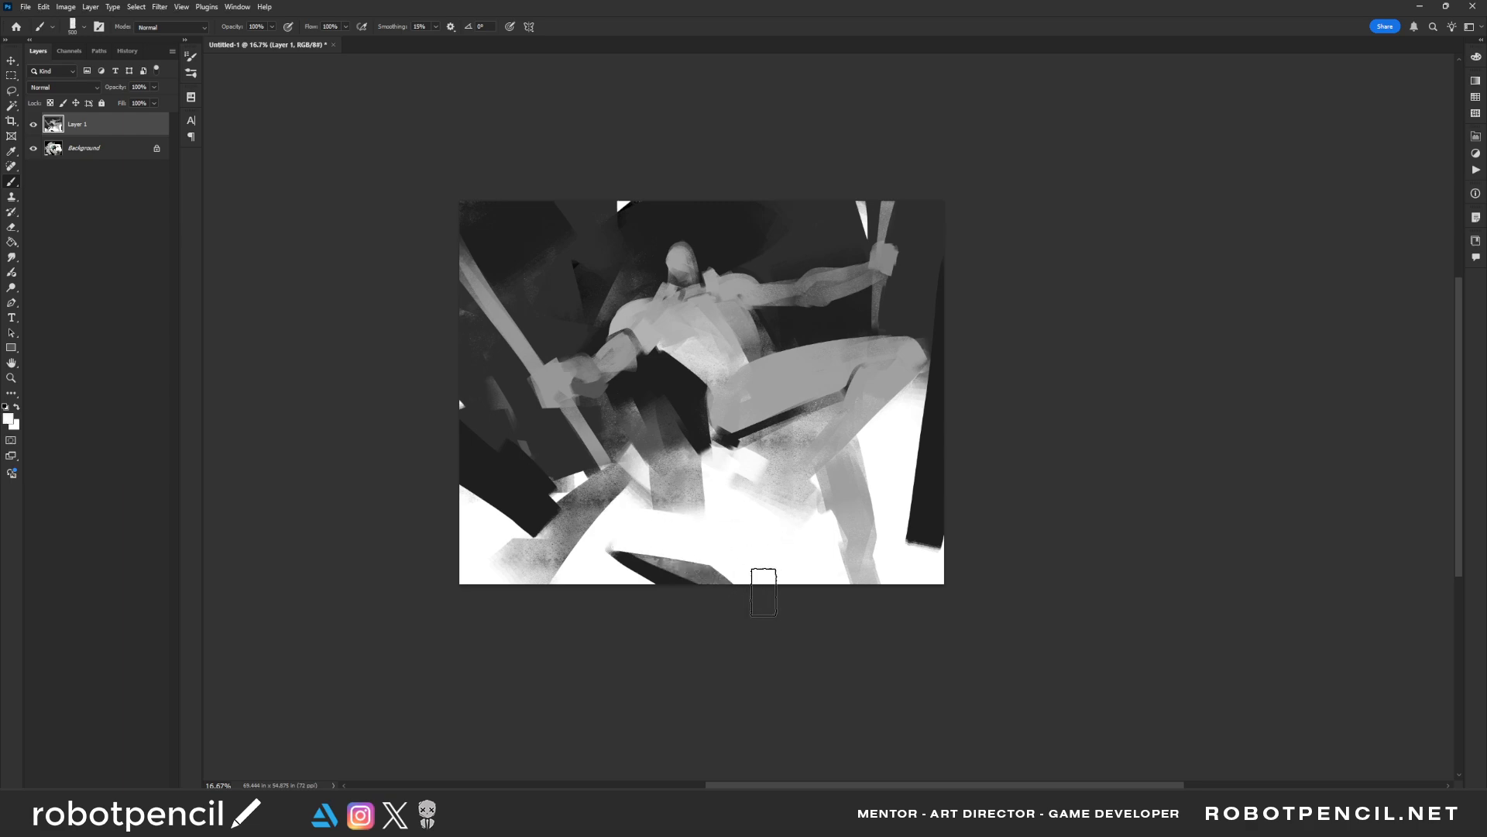
{"action": "left_click_drag", "start_coordinate": [626, 547], "coordinate": [787, 586]}
{"action": "left_click", "coordinate": [702, 524], "text": "alt"}
{"action": "mouse_move", "coordinate": [619, 547]}
{"action": "left_mouse_down"}
{"action": "mouse_move", "coordinate": [756, 555]}
{"action": "mouse_move", "coordinate": [798, 604]}
{"action": "left_mouse_up"}
{"action": "left_click_drag", "start_coordinate": [687, 504], "coordinate": [630, 384]}
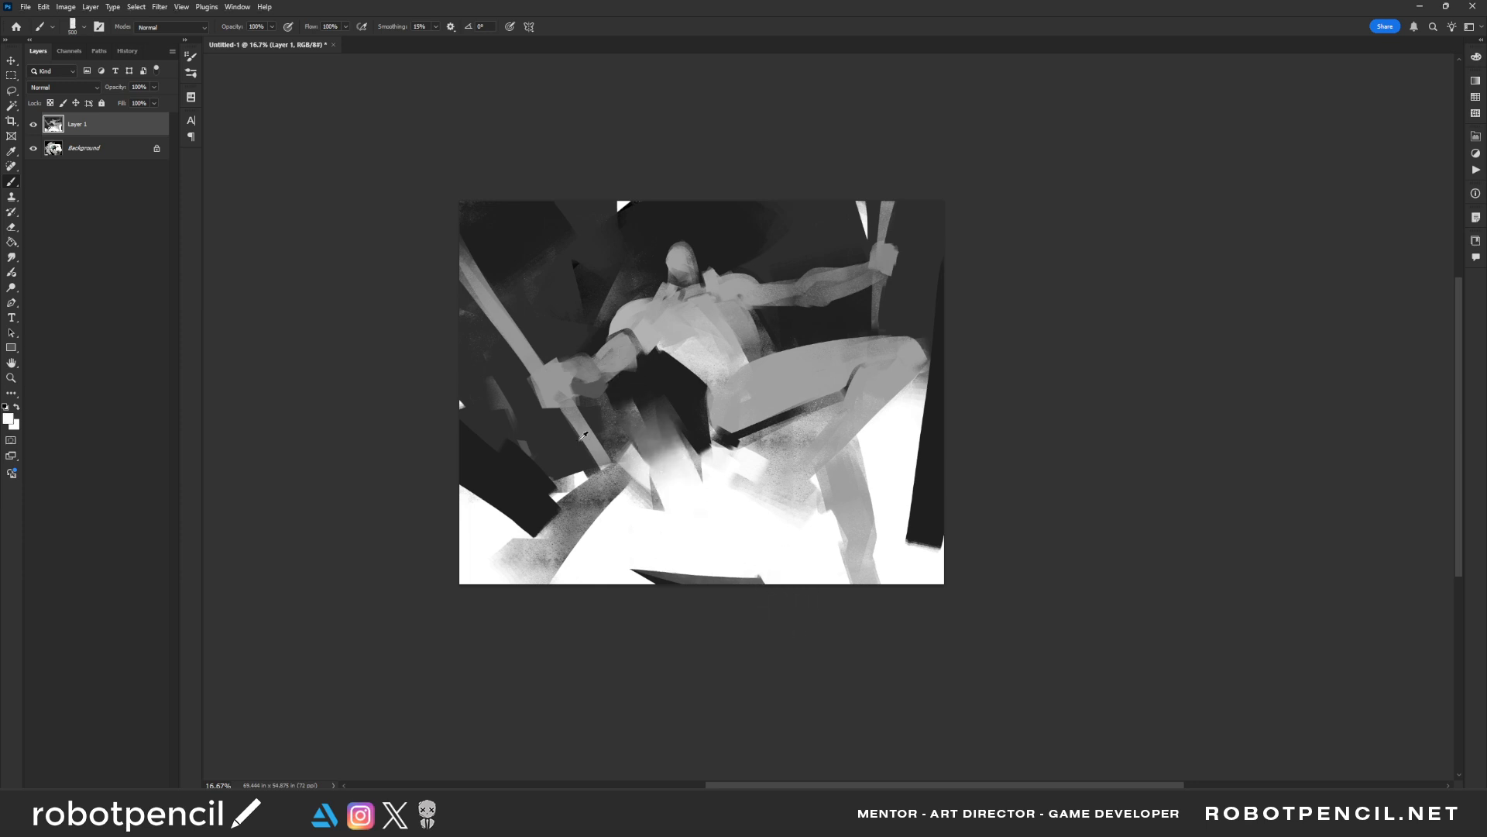
Draw a thin grey angular hook hanging from the diagonal pole's lower end
{"action": "key", "text": "["}
{"action": "key", "text": "["}
{"action": "key", "text": "["}
{"action": "key", "text": "["}
{"action": "key", "text": "["}
{"action": "key", "text": "["}
{"action": "key", "text": "["}
{"action": "mouse_move", "coordinate": [594, 455]}
{"action": "left_mouse_down"}
{"action": "mouse_move", "coordinate": [638, 522]}
{"action": "mouse_move", "coordinate": [670, 495]}
{"action": "mouse_move", "coordinate": [668, 540]}
{"action": "mouse_move", "coordinate": [648, 543]}
{"action": "mouse_move", "coordinate": [652, 585]}
{"action": "left_mouse_up"}
{"action": "key", "text": "ctrl+z"}
{"action": "key", "text": "["}
{"action": "key", "text": "ctrl+z"}
{"action": "mouse_move", "coordinate": [596, 464]}
{"action": "left_mouse_down"}
{"action": "mouse_move", "coordinate": [661, 500]}
{"action": "mouse_move", "coordinate": [655, 578]}
{"action": "left_mouse_up"}
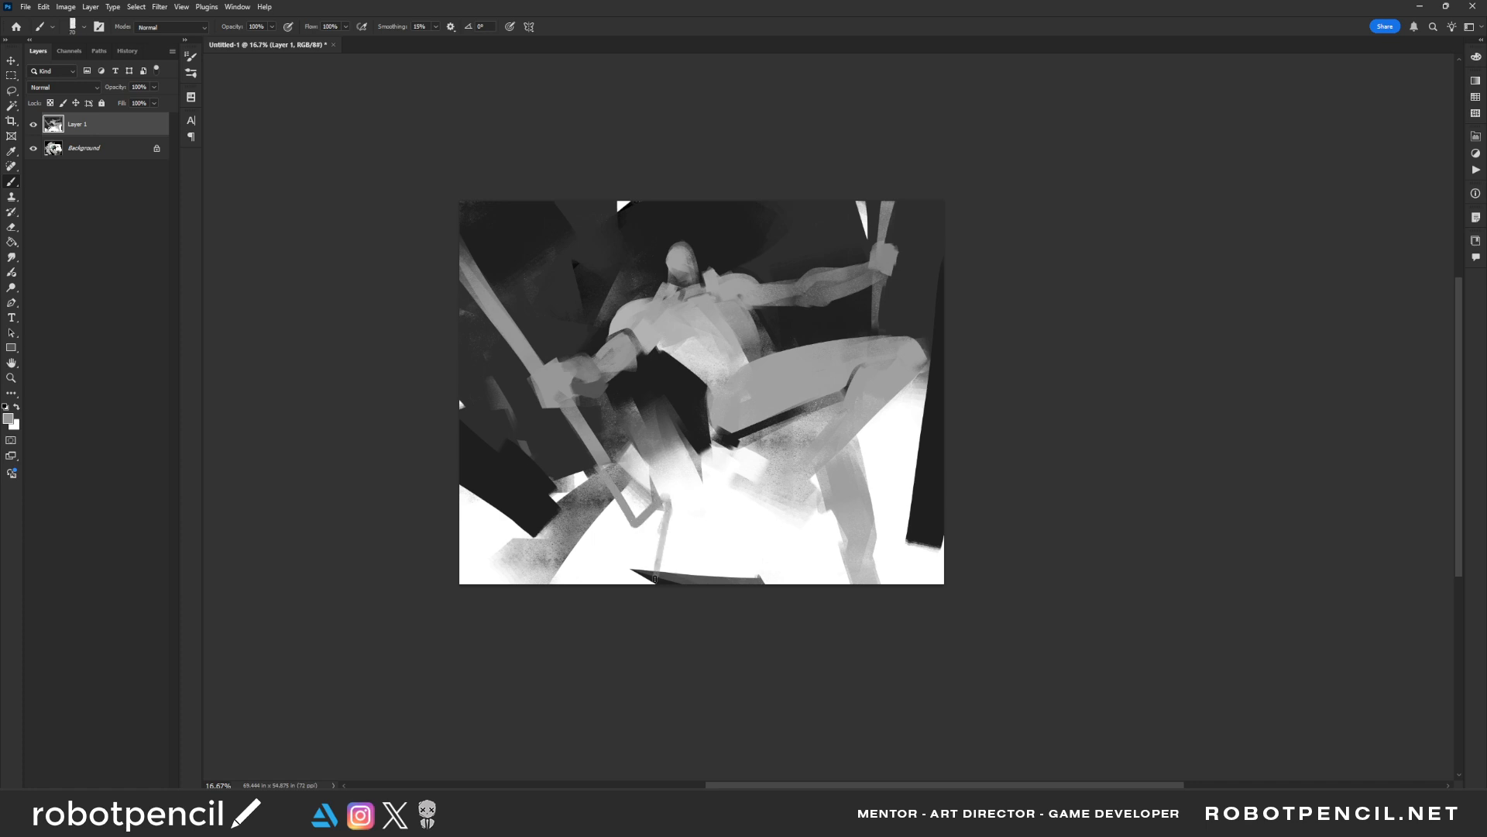
Add a small hook at the vertical pole's lower end and an angled bracket on the diagonal pole's upper part
{"action": "left_click_drag", "start_coordinate": [881, 296], "coordinate": [875, 332]}
{"action": "left_click_drag", "start_coordinate": [459, 245], "coordinate": [504, 338]}
{"action": "key", "text": "ctrl+z"}
{"action": "key", "text": "bracketright"}
{"action": "key", "text": "bracketright"}
{"action": "left_click_drag", "start_coordinate": [455, 249], "coordinate": [514, 337]}
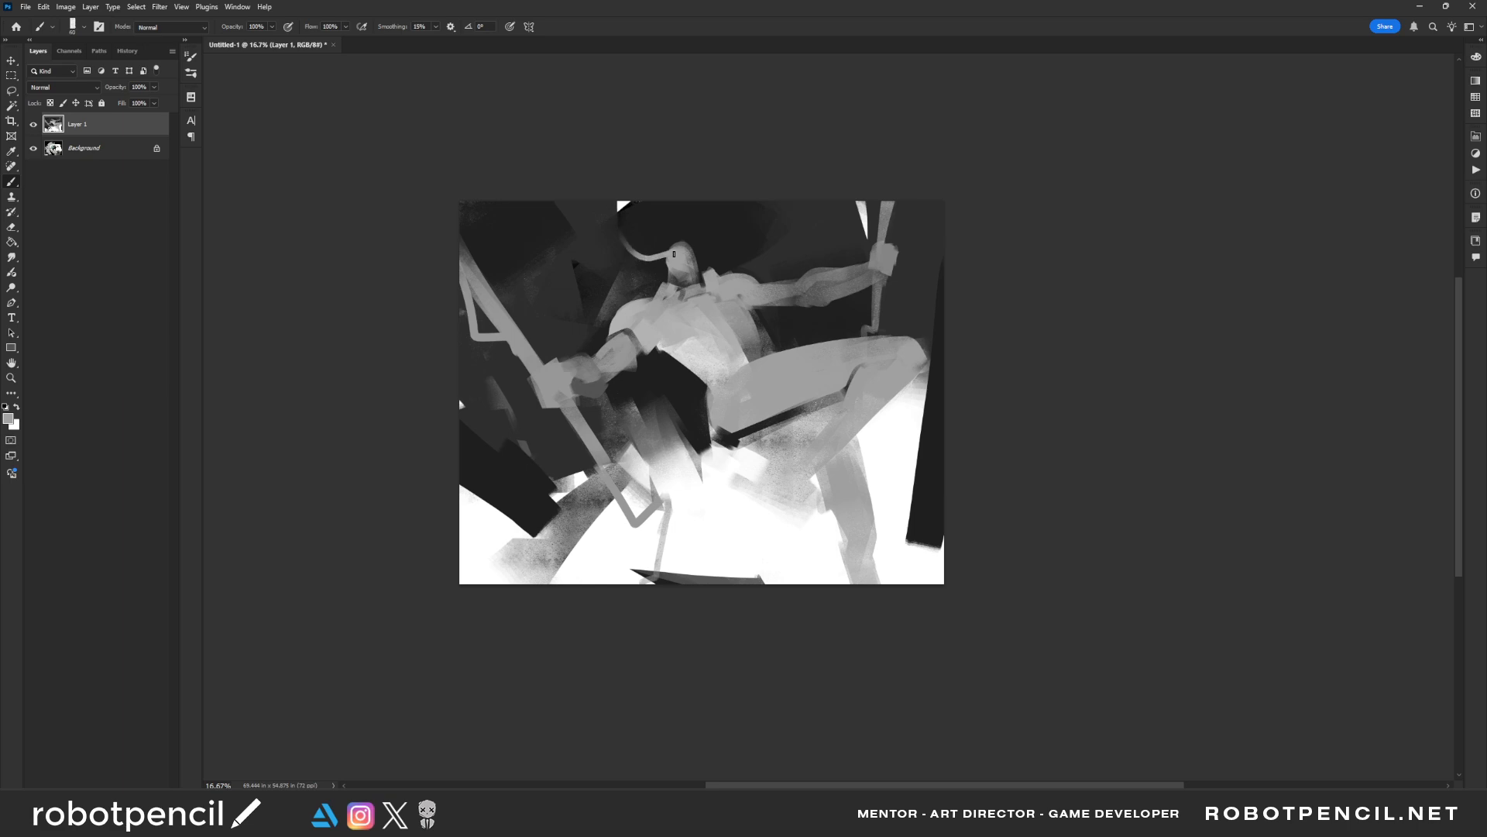
Try curved grey horns on the head with slanted strokes spreading from its sides
{"action": "key", "text": "ctrl+z"}
{"action": "left_click_drag", "start_coordinate": [656, 258], "coordinate": [630, 208]}
{"action": "key", "text": "]"}
{"action": "key", "text": "]"}
{"action": "left_click_drag", "start_coordinate": [665, 266], "coordinate": [636, 306]}
{"action": "left_click_drag", "start_coordinate": [696, 252], "coordinate": [743, 275]}
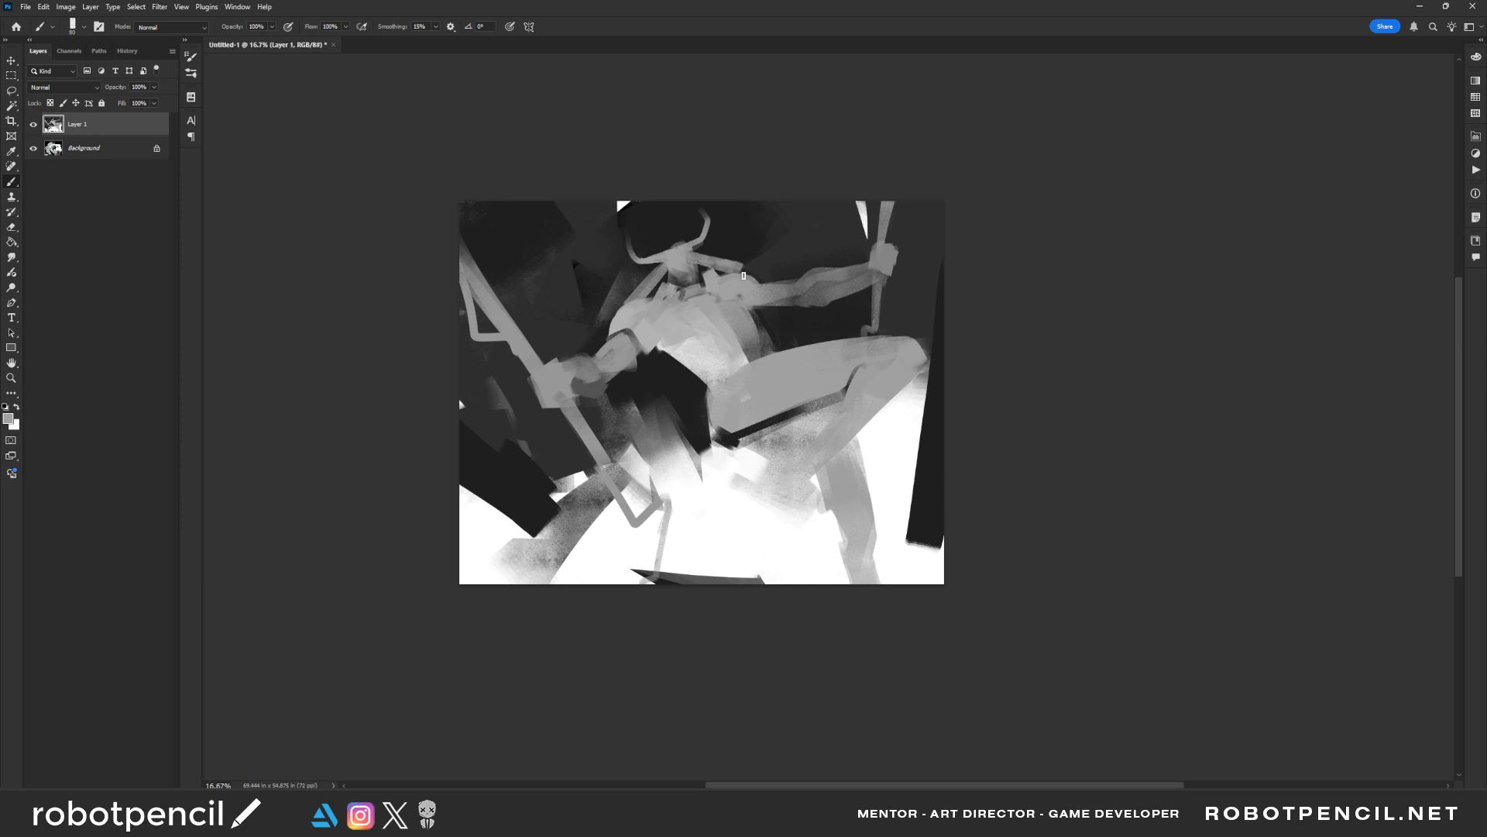
{"action": "key", "text": "ctrl+z"}
{"action": "key", "text": "ctrl+z"}
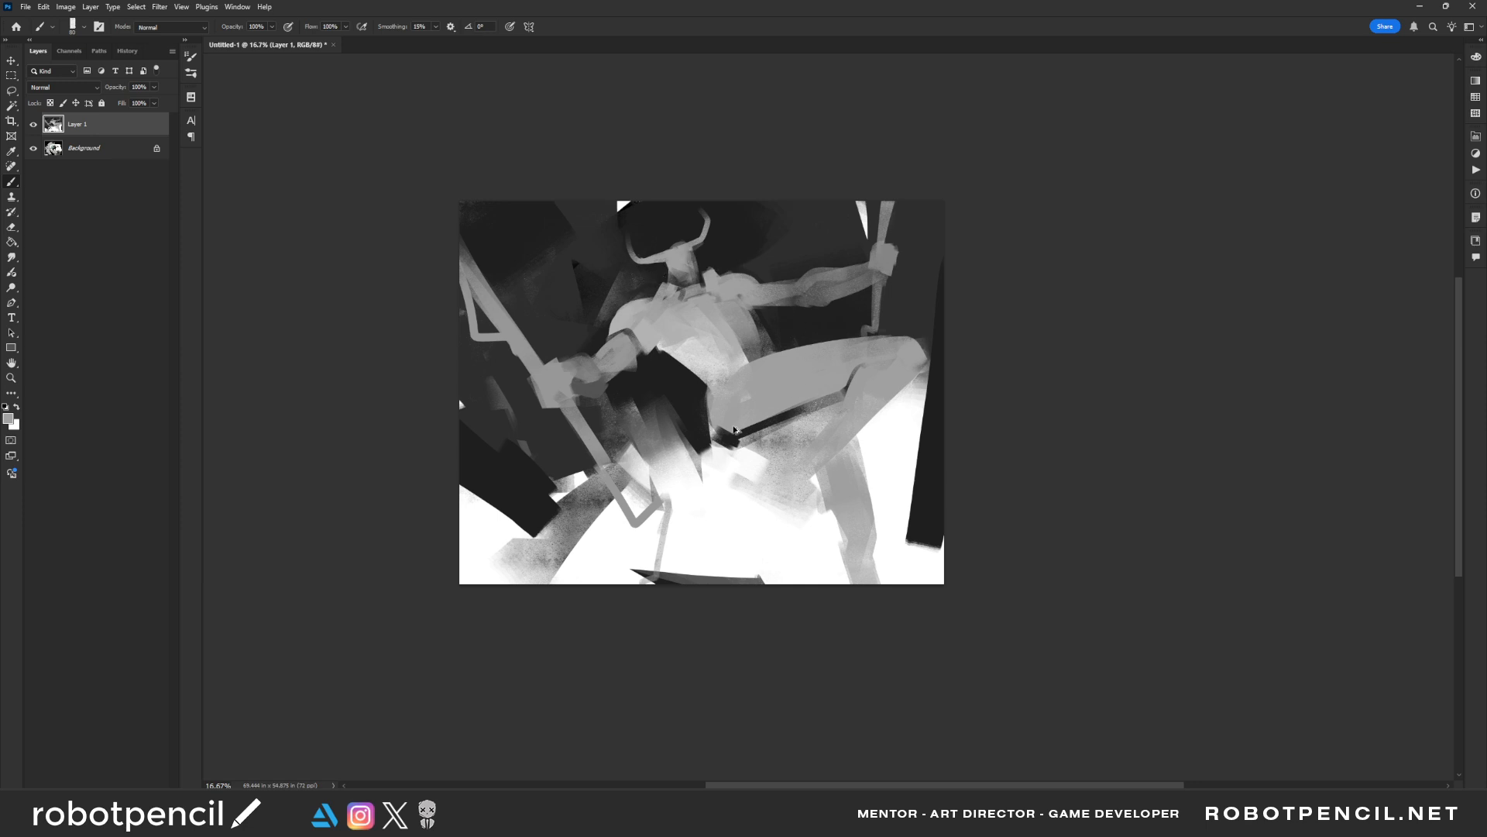
Flip the canvas horizontally, try reworking the horned head, and undo the horns
{"action": "key", "text": "ctrl+shift+h"}
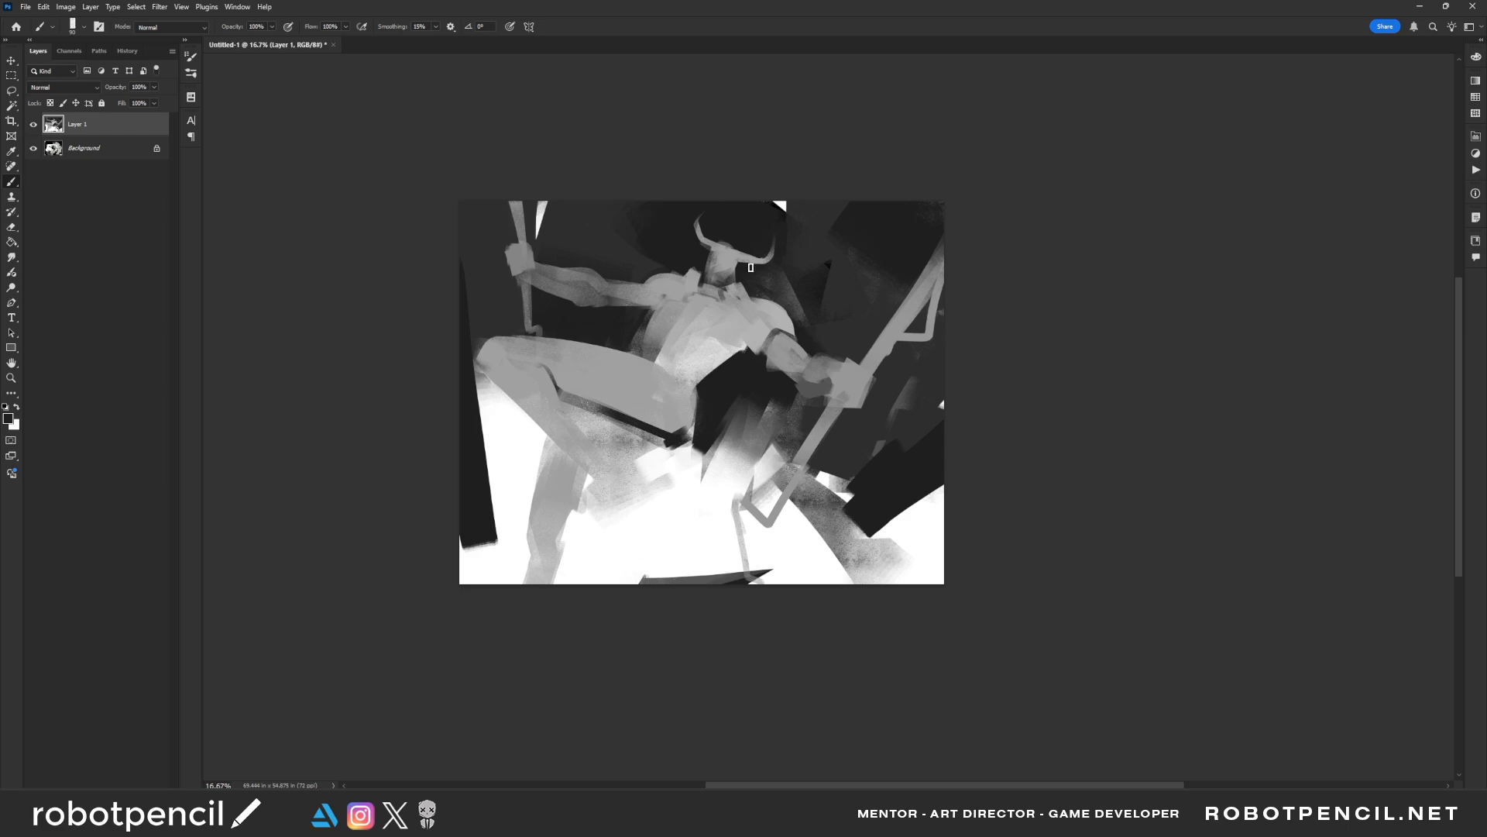
{"action": "left_click", "coordinate": [715, 243], "text": "alt"}
{"action": "key", "text": "bracketleft"}
{"action": "left_click_drag", "start_coordinate": [701, 212], "coordinate": [742, 260]}
{"action": "key", "text": "ctrl+z"}
{"action": "key", "text": "ctrl+z"}
{"action": "key", "text": "ctrl+z"}
{"action": "key", "text": "ctrl+z"}
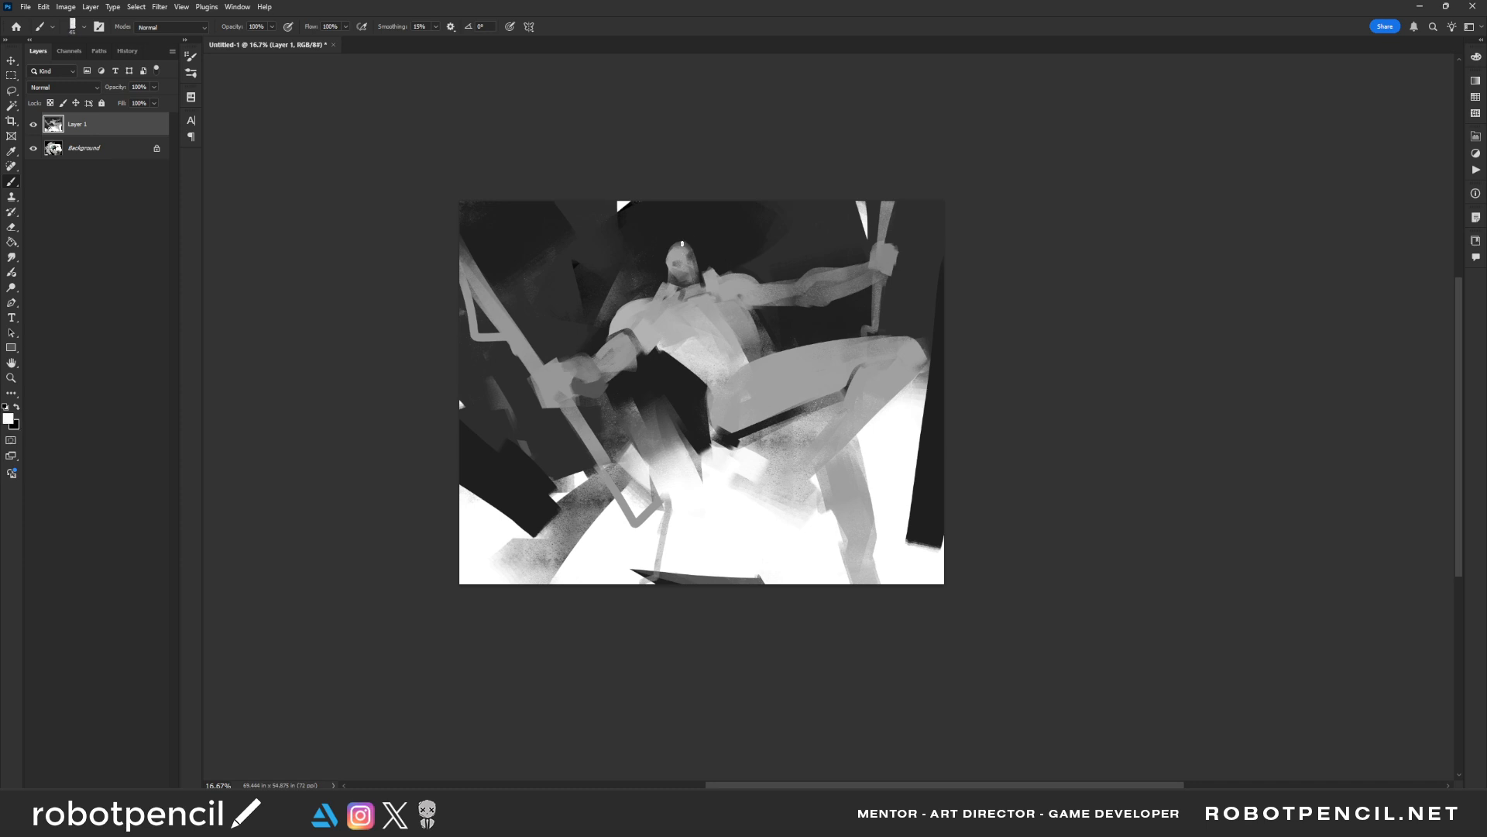
Choose the Triangle Texture Pen brush and paint a white rim light along the head on the flipped canvas
{"action": "key", "text": "ctrl+f"}
{"action": "right_click", "coordinate": [842, 560]}
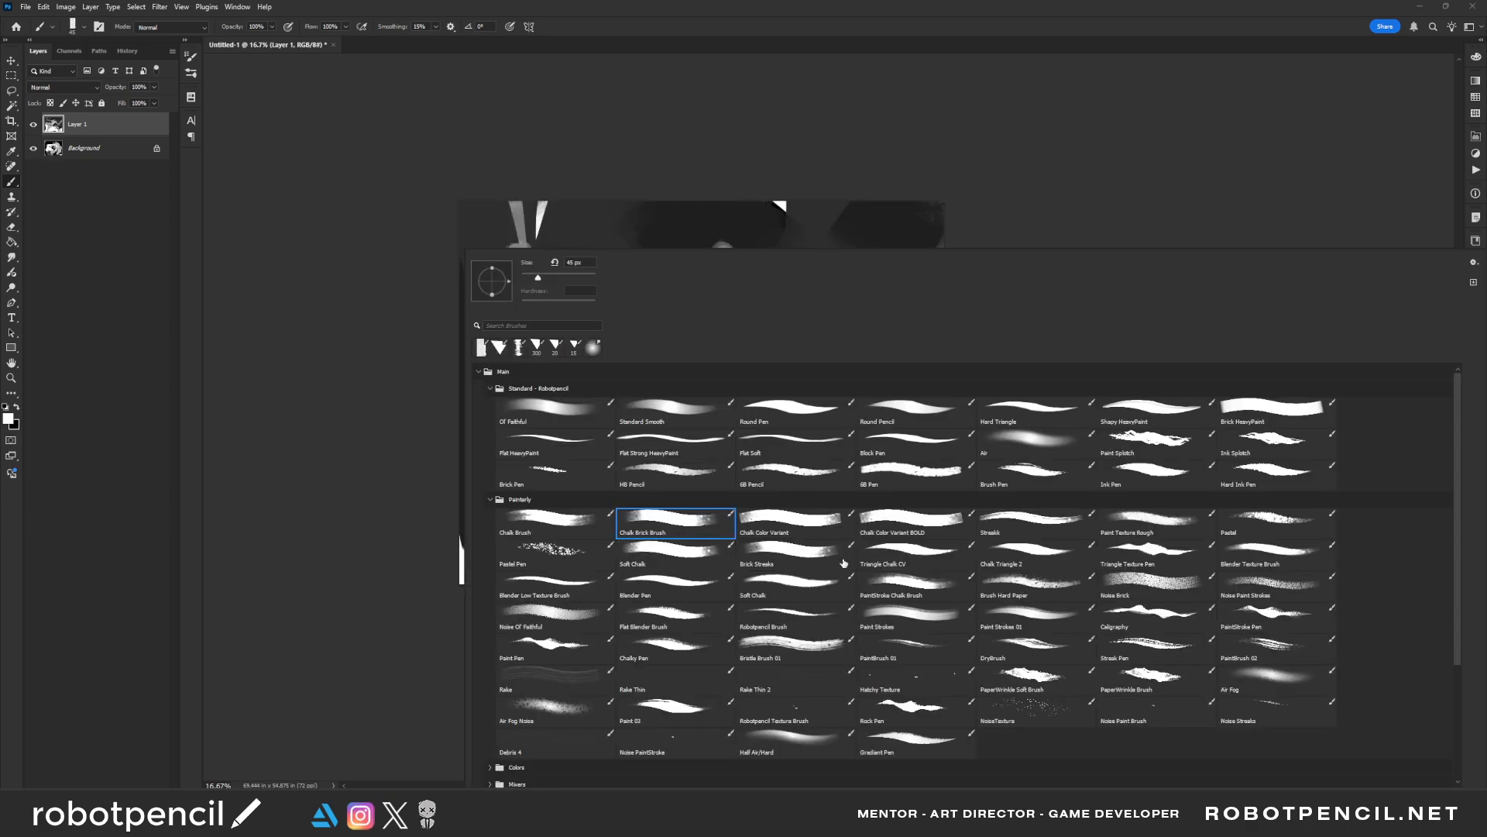
{"action": "left_click", "coordinate": [1166, 557]}
{"action": "key", "text": "Escape"}
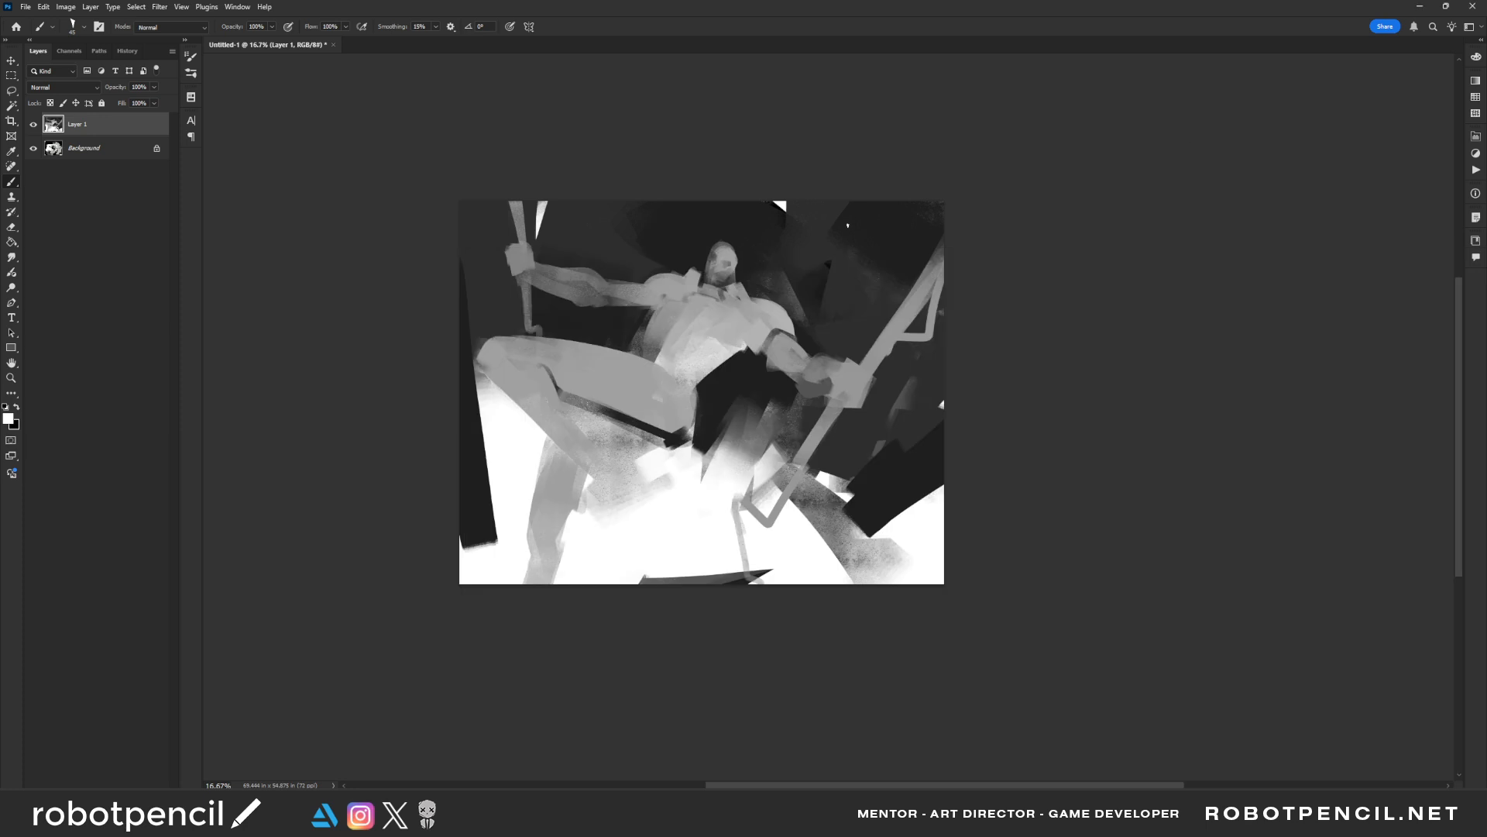
{"action": "left_click", "coordinate": [693, 265], "text": "ctrl"}
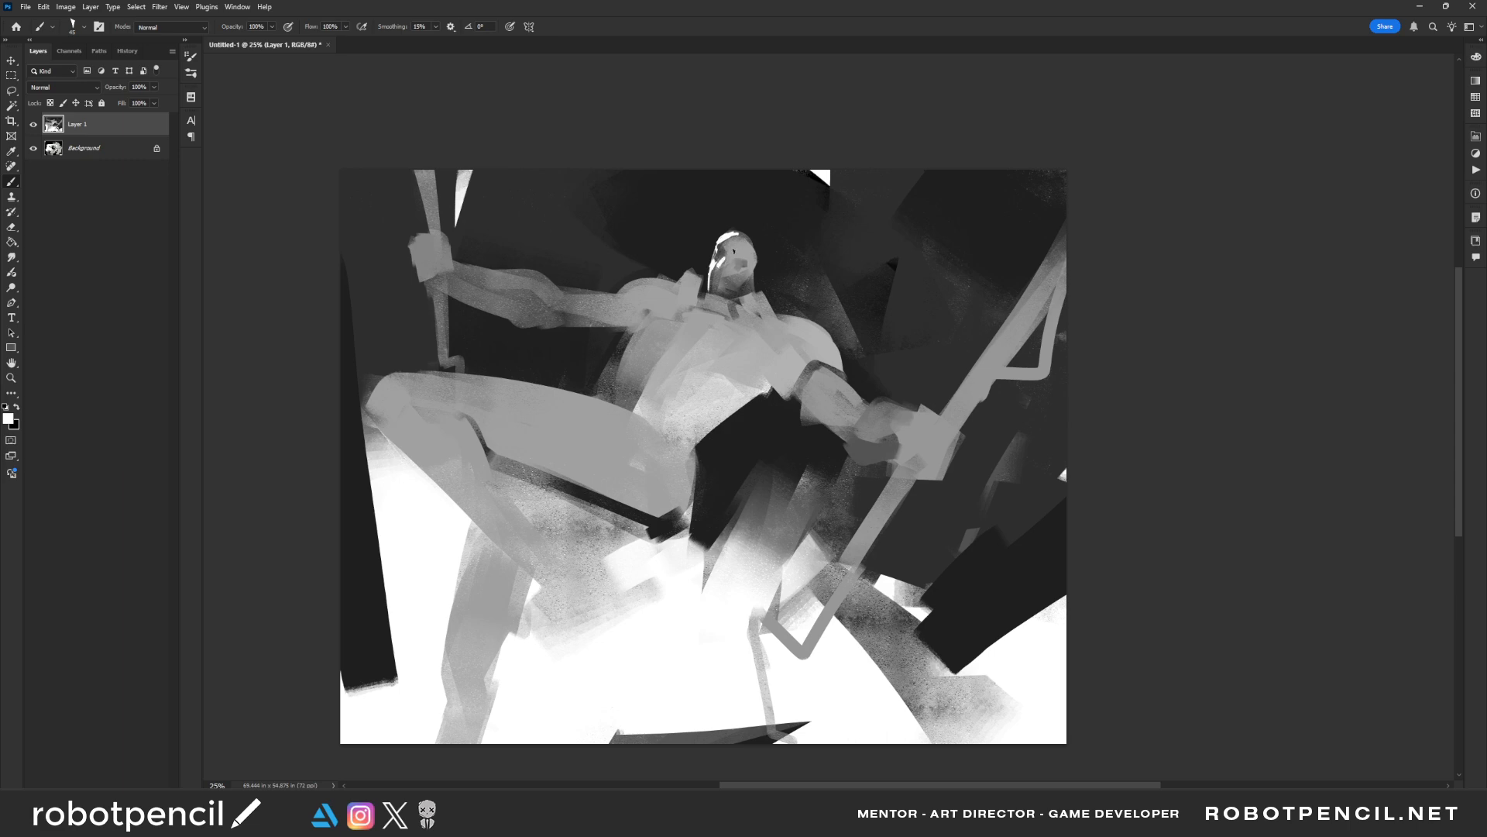
Flip the canvas and add white highlights along the shoulder, raised arm, fist and side of the chest
{"action": "key", "text": "ctrl+f"}
{"action": "key", "text": "ctrl+f"}
{"action": "key", "text": "ctrl+f"}
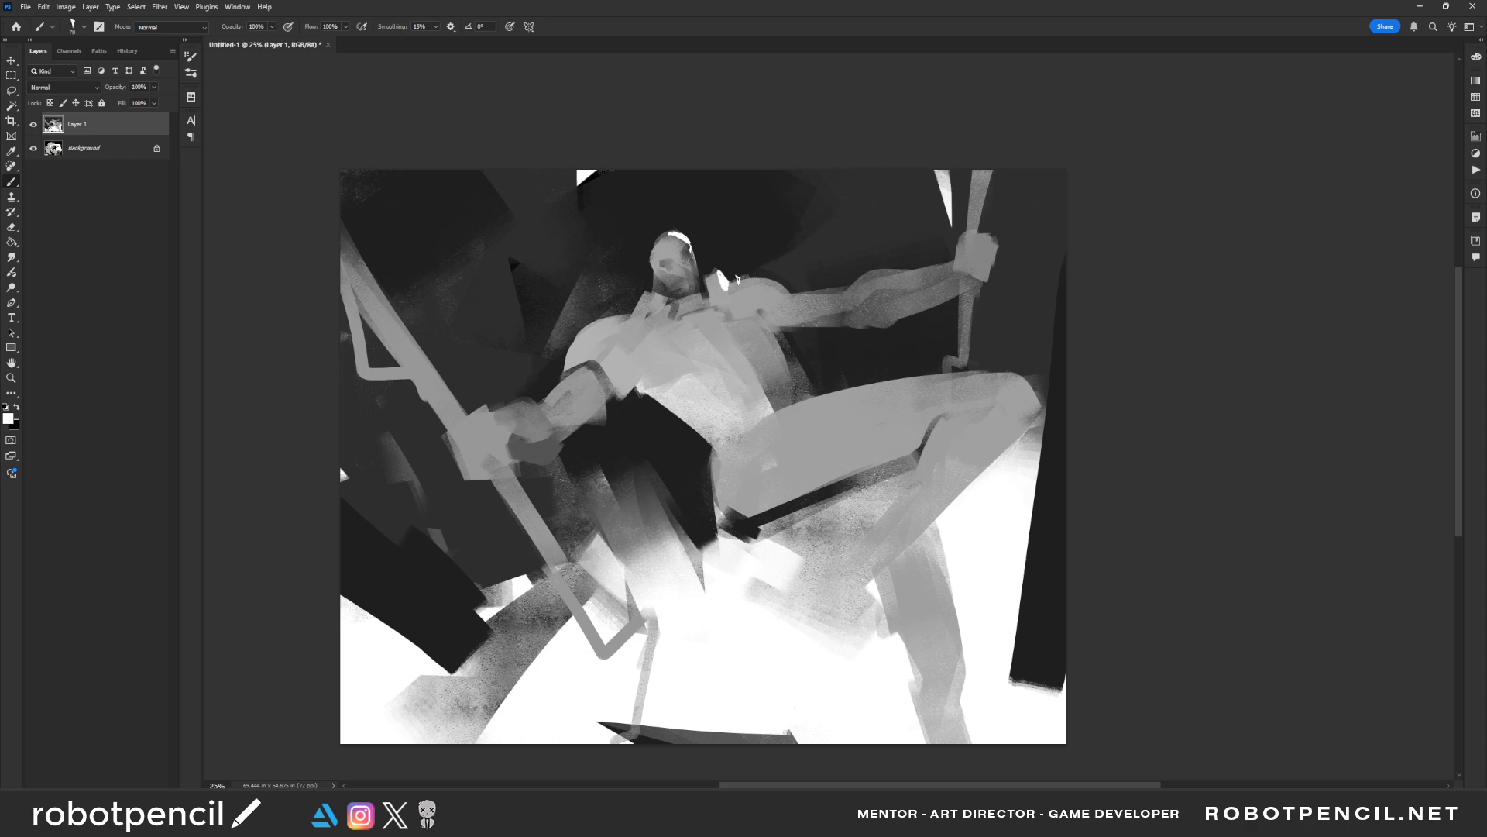
{"action": "left_click_drag", "start_coordinate": [771, 275], "coordinate": [792, 293]}
{"action": "left_click_drag", "start_coordinate": [895, 273], "coordinate": [888, 269]}
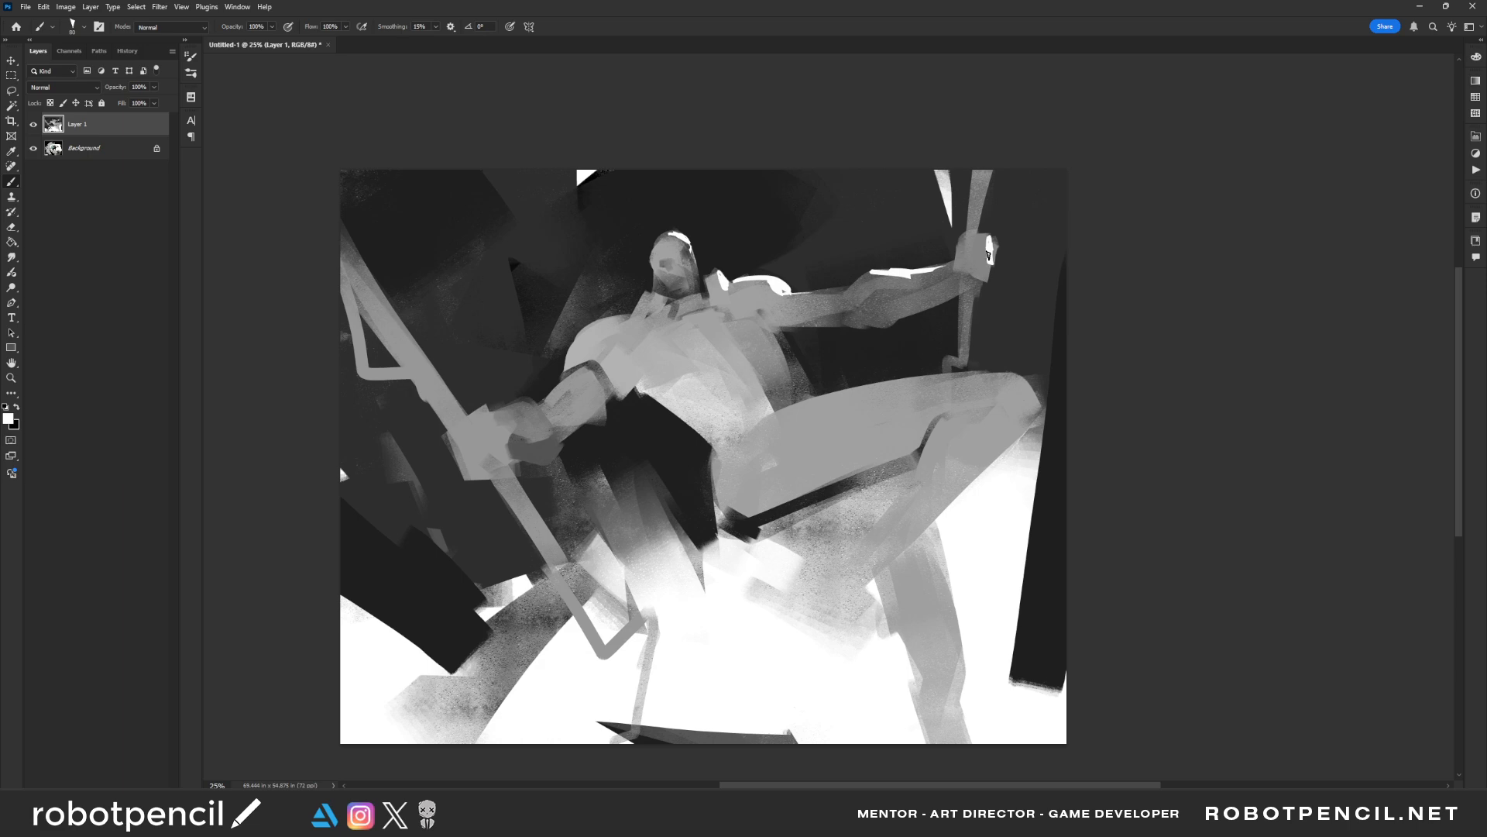
{"action": "mouse_move", "coordinate": [749, 317]}
{"action": "left_mouse_down"}
{"action": "mouse_move", "coordinate": [777, 333]}
{"action": "mouse_move", "coordinate": [725, 311]}
{"action": "mouse_move", "coordinate": [767, 351]}
{"action": "mouse_move", "coordinate": [751, 322]}
{"action": "mouse_move", "coordinate": [763, 340]}
{"action": "mouse_move", "coordinate": [721, 316]}
{"action": "mouse_move", "coordinate": [783, 375]}
{"action": "left_mouse_up"}
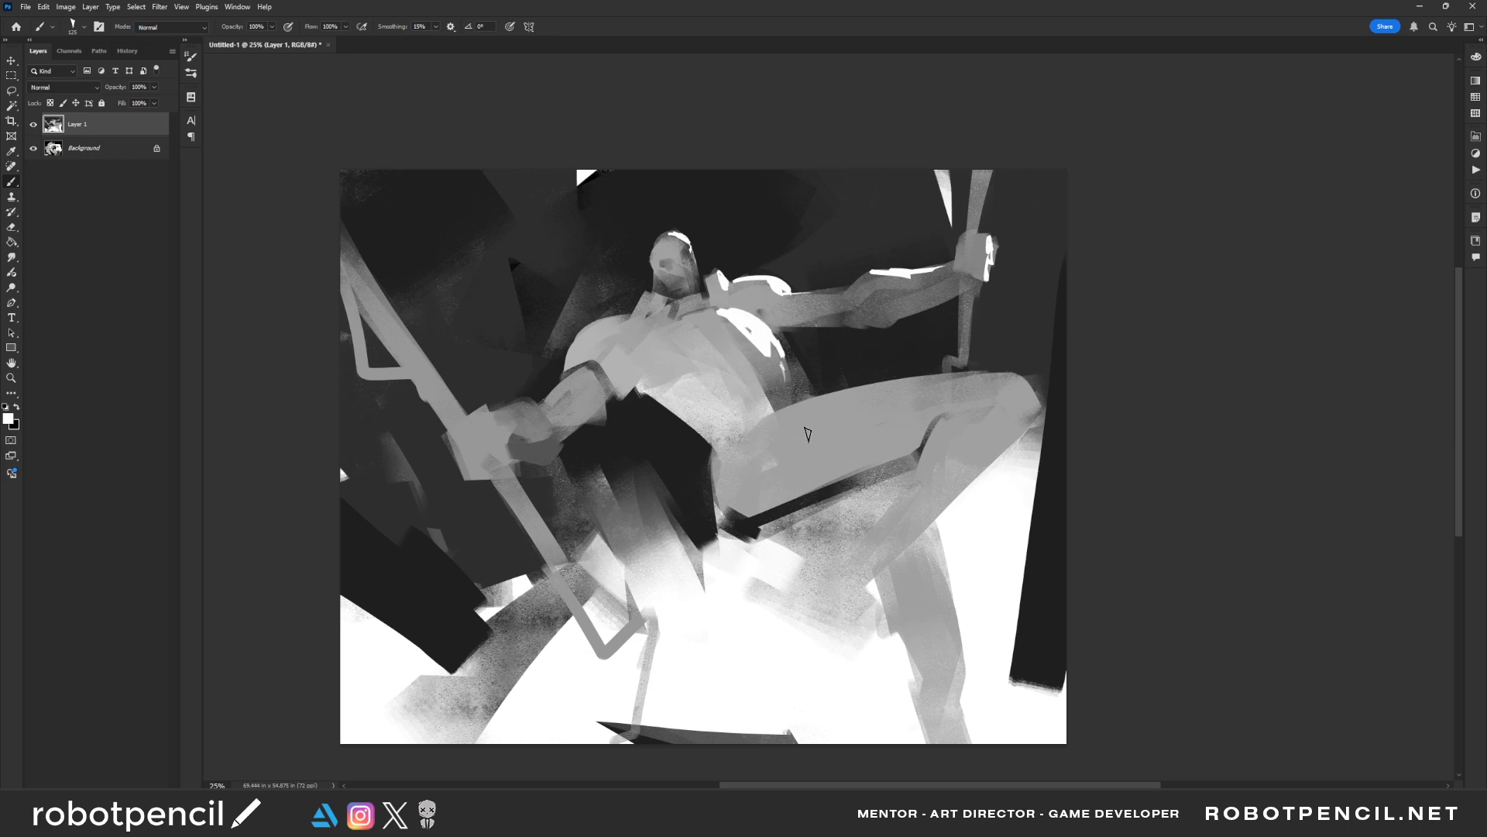
Flip the canvas and paint white highlights along the top of the raised thigh and the lower leg
{"action": "left_click_drag", "start_coordinate": [824, 431], "coordinate": [803, 444]}
{"action": "key", "text": "ctrl+shift+h"}
{"action": "left_click", "coordinate": [753, 417], "text": "ctrl"}
{"action": "left_click", "coordinate": [752, 417], "text": "ctrl"}
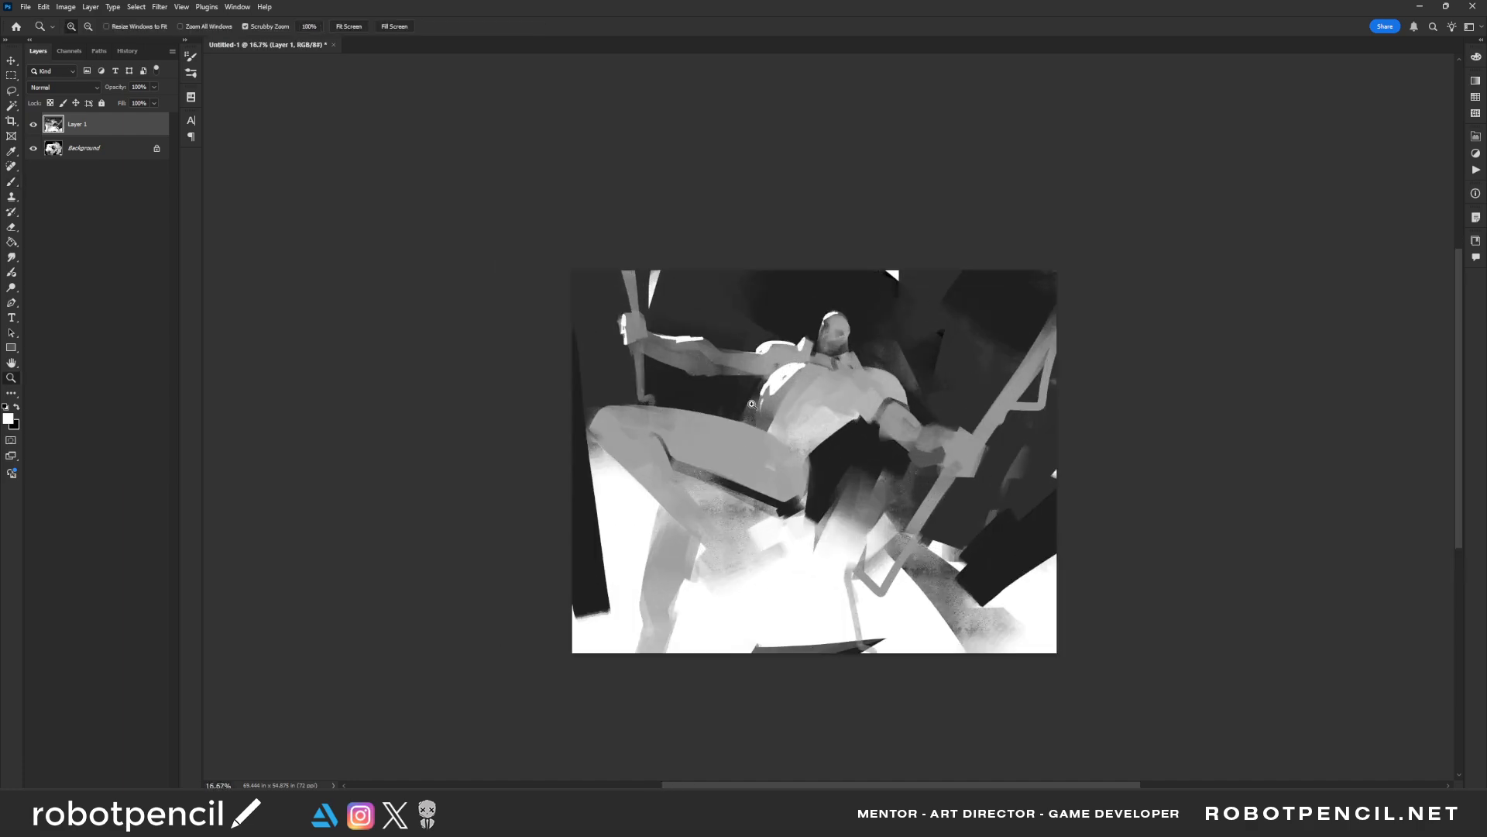
{"action": "mouse_move", "coordinate": [601, 412]}
{"action": "left_mouse_down"}
{"action": "mouse_move", "coordinate": [758, 419]}
{"action": "mouse_move", "coordinate": [653, 410]}
{"action": "mouse_move", "coordinate": [697, 437]}
{"action": "mouse_move", "coordinate": [729, 428]}
{"action": "mouse_move", "coordinate": [680, 426]}
{"action": "mouse_move", "coordinate": [785, 444]}
{"action": "mouse_move", "coordinate": [716, 427]}
{"action": "mouse_move", "coordinate": [767, 431]}
{"action": "left_mouse_up"}
{"action": "key", "text": "bracketright"}
{"action": "mouse_move", "coordinate": [658, 518]}
{"action": "left_mouse_down"}
{"action": "mouse_move", "coordinate": [649, 633]}
{"action": "mouse_move", "coordinate": [655, 584]}
{"action": "mouse_move", "coordinate": [647, 617]}
{"action": "left_mouse_up"}
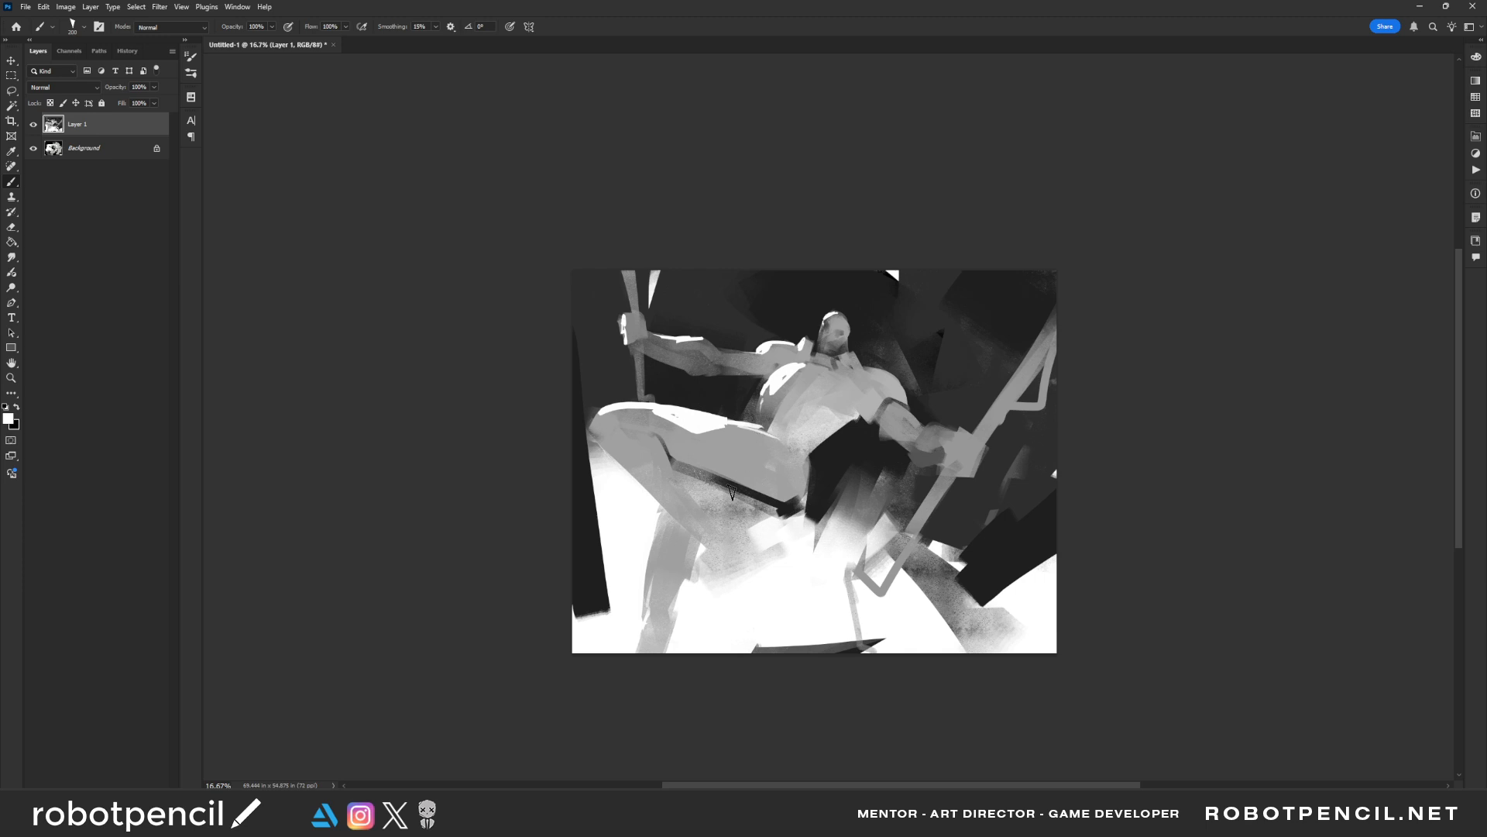
Shape the chest with grey strokes beside the lowered arm's shoulder
{"action": "left_click", "coordinate": [748, 393], "text": "alt"}
{"action": "left_click_drag", "start_coordinate": [748, 395], "coordinate": [758, 420]}
{"action": "key", "text": "ctrl+z"}
{"action": "key", "text": "ctrl+z"}
{"action": "mouse_move", "coordinate": [841, 366]}
{"action": "left_mouse_down"}
{"action": "mouse_move", "coordinate": [850, 411]}
{"action": "mouse_move", "coordinate": [834, 389]}
{"action": "mouse_move", "coordinate": [854, 414]}
{"action": "left_mouse_up"}
{"action": "left_click", "coordinate": [855, 378], "text": "alt"}
Flip the canvas and paint black shadow accents around the shoulder of the lowered arm
{"action": "left_click", "coordinate": [853, 446], "text": "alt"}
{"action": "left_click_drag", "start_coordinate": [832, 401], "coordinate": [842, 426]}
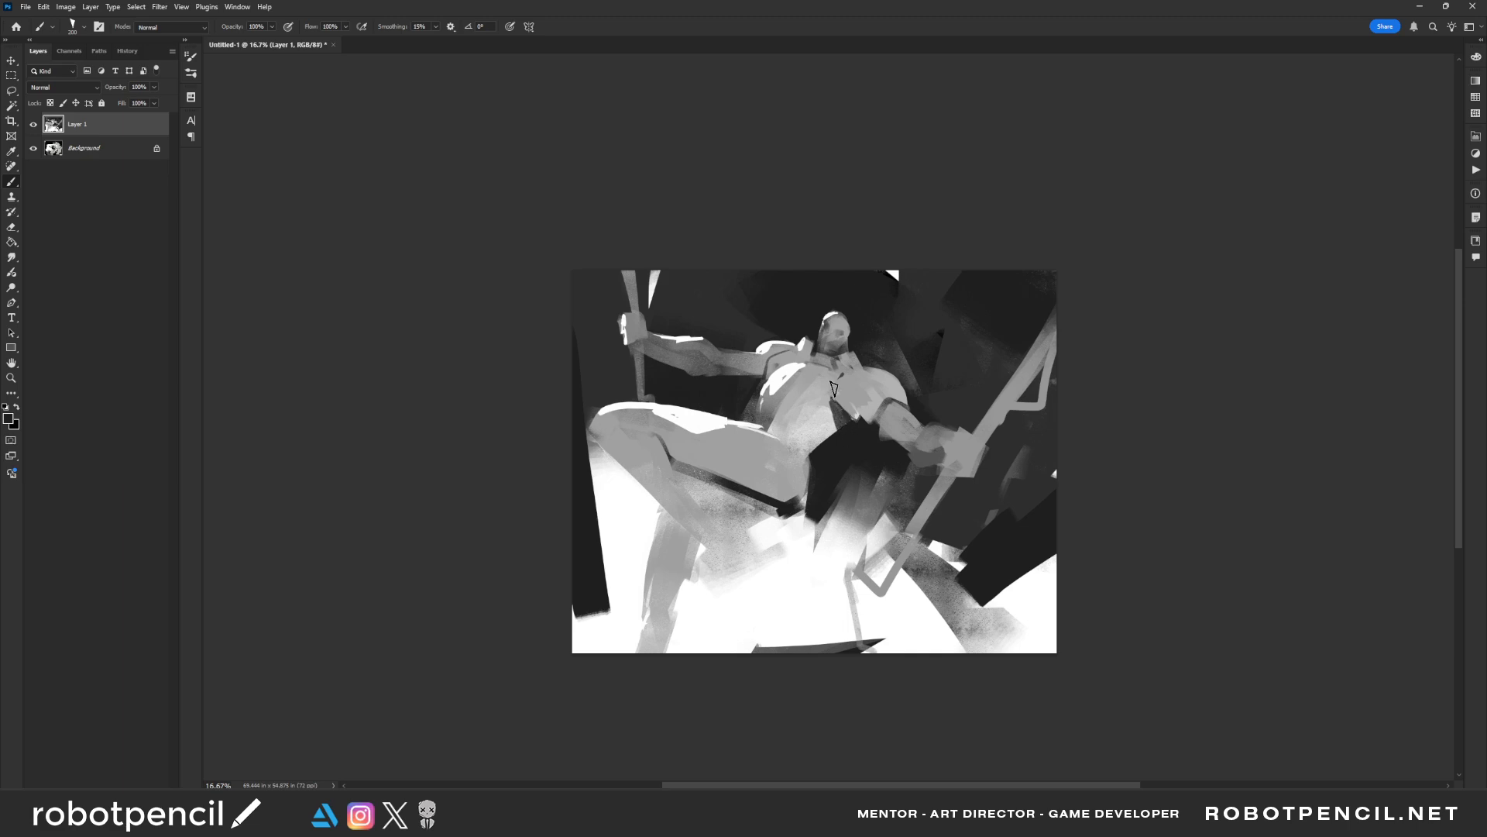
{"action": "key", "text": "ctrl+shift+h"}
{"action": "left_click", "coordinate": [833, 422], "text": "ctrl"}
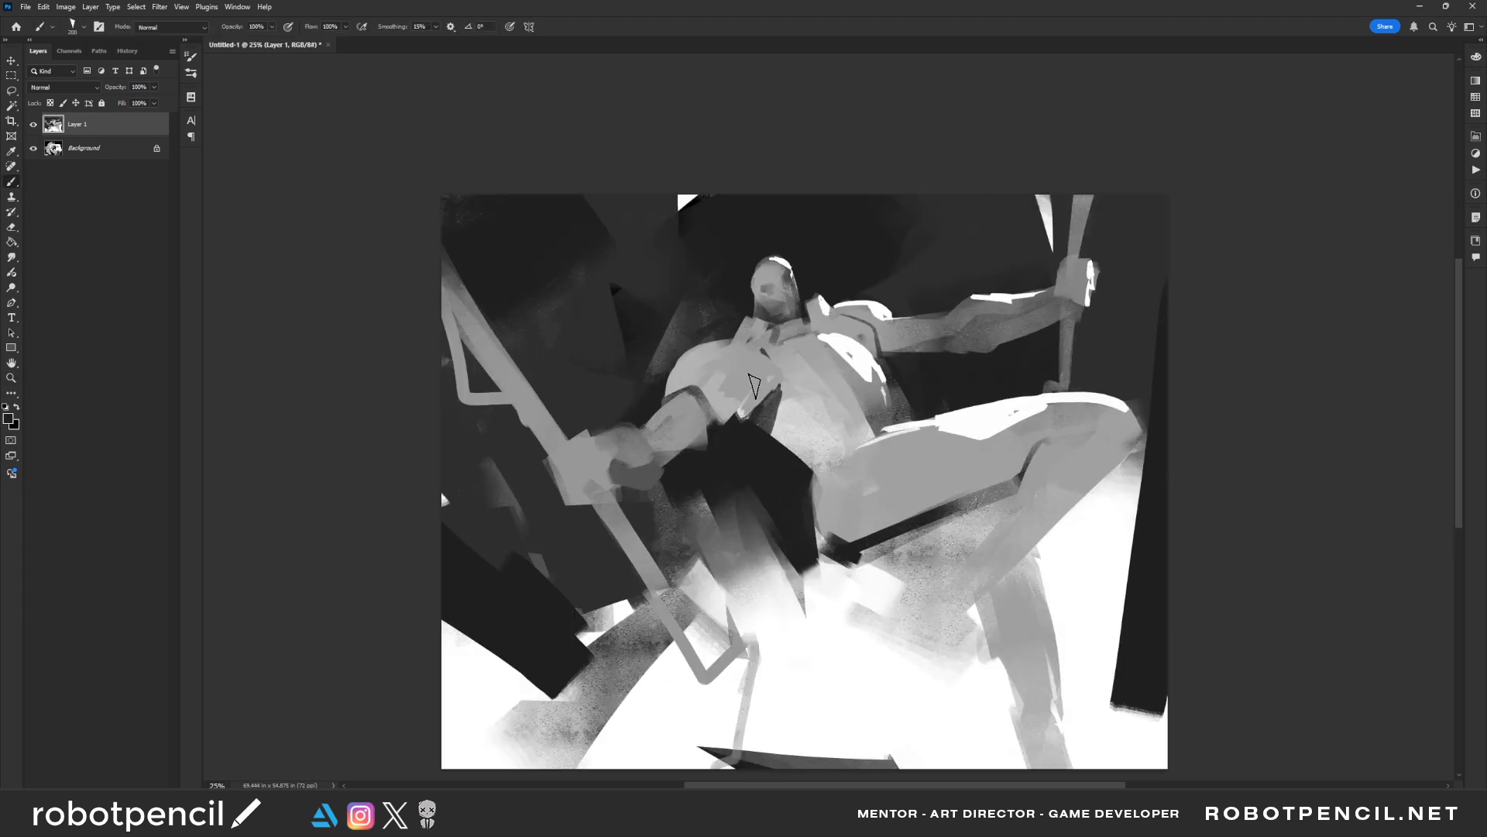
{"action": "key", "text": "bracketleft"}
{"action": "key", "text": "bracketleft"}
{"action": "left_click_drag", "start_coordinate": [746, 419], "coordinate": [784, 382]}
{"action": "key", "text": "ctrl+z"}
{"action": "key", "text": "ctrl+z"}
{"action": "key", "text": "bracketleft"}
{"action": "mouse_move", "coordinate": [671, 383]}
{"action": "left_mouse_down"}
{"action": "mouse_move", "coordinate": [724, 417]}
{"action": "mouse_move", "coordinate": [675, 380]}
{"action": "mouse_move", "coordinate": [719, 426]}
{"action": "mouse_move", "coordinate": [699, 426]}
{"action": "mouse_move", "coordinate": [691, 407]}
{"action": "mouse_move", "coordinate": [712, 430]}
{"action": "mouse_move", "coordinate": [704, 386]}
{"action": "mouse_move", "coordinate": [681, 402]}
{"action": "mouse_move", "coordinate": [677, 377]}
{"action": "mouse_move", "coordinate": [692, 384]}
{"action": "mouse_move", "coordinate": [667, 394]}
{"action": "mouse_move", "coordinate": [699, 382]}
{"action": "mouse_move", "coordinate": [676, 355]}
{"action": "mouse_move", "coordinate": [726, 405]}
{"action": "left_mouse_up"}
Dab grey over the chest plate near the lowered arm and add a dark accent along its lower edge
{"action": "key", "text": "bracketright"}
{"action": "key", "text": "bracketright"}
{"action": "key", "text": "bracketright"}
{"action": "left_click", "coordinate": [689, 407], "text": "alt"}
{"action": "left_click", "coordinate": [686, 367], "text": "alt"}
{"action": "key", "text": "bracketright"}
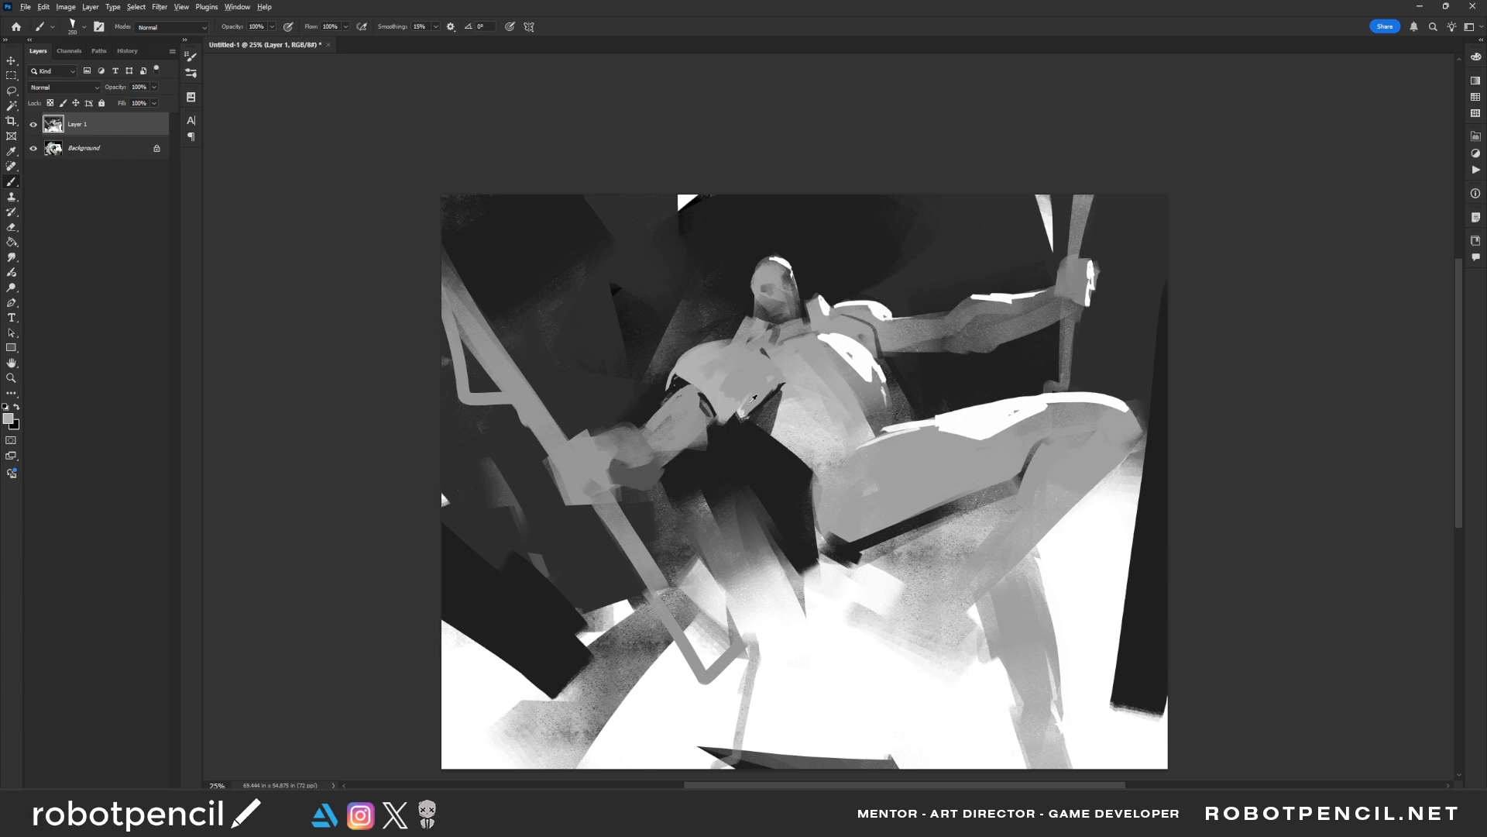
{"action": "left_click", "coordinate": [754, 398], "text": "alt"}
{"action": "key", "text": "bracketleft"}
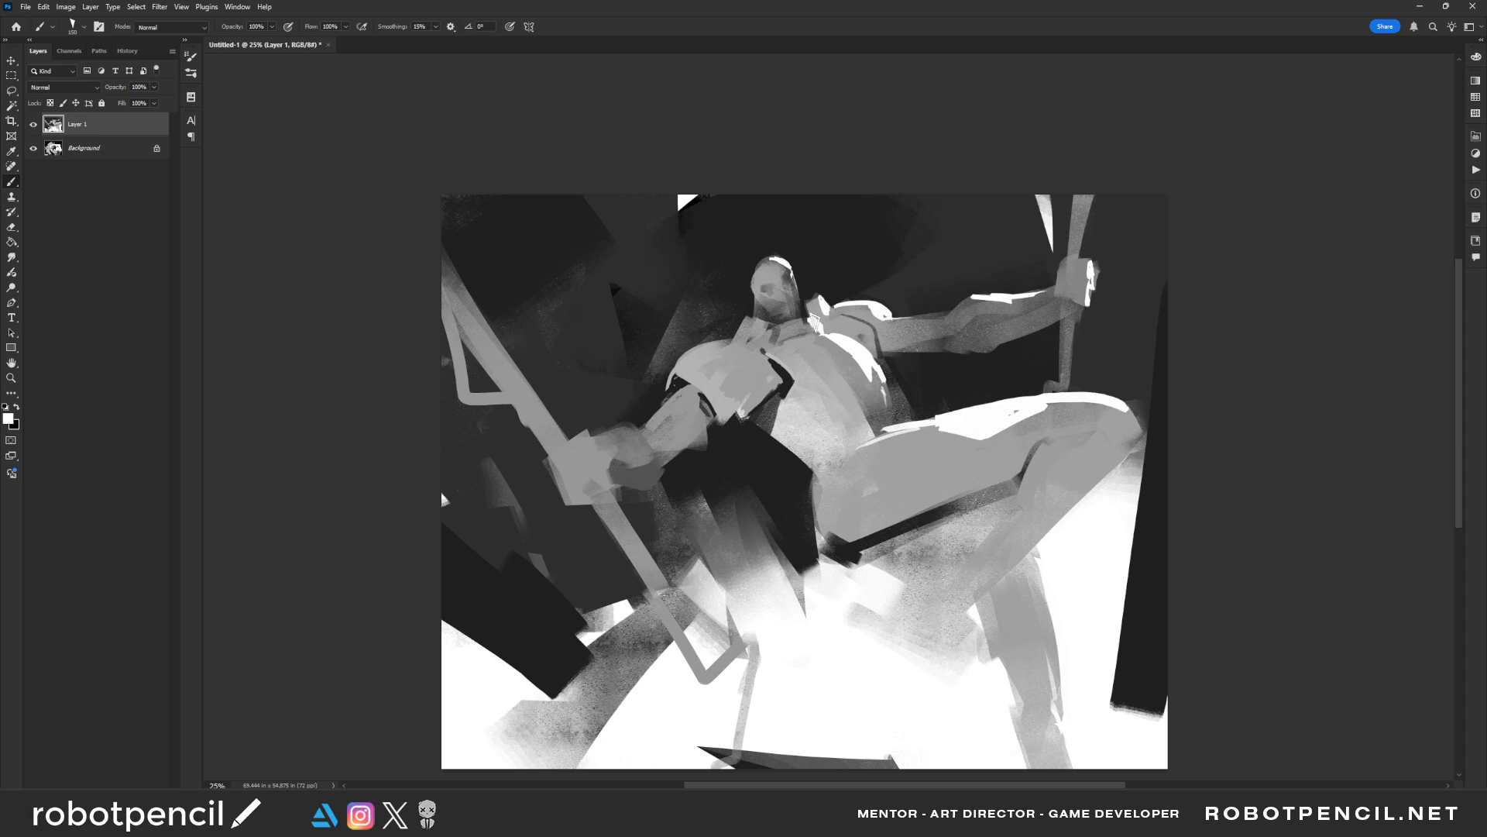
Flip the canvas and paint white highlights on the raised arm's shoulder and down the side of the face
{"action": "key", "text": "ctrl+shift+h"}
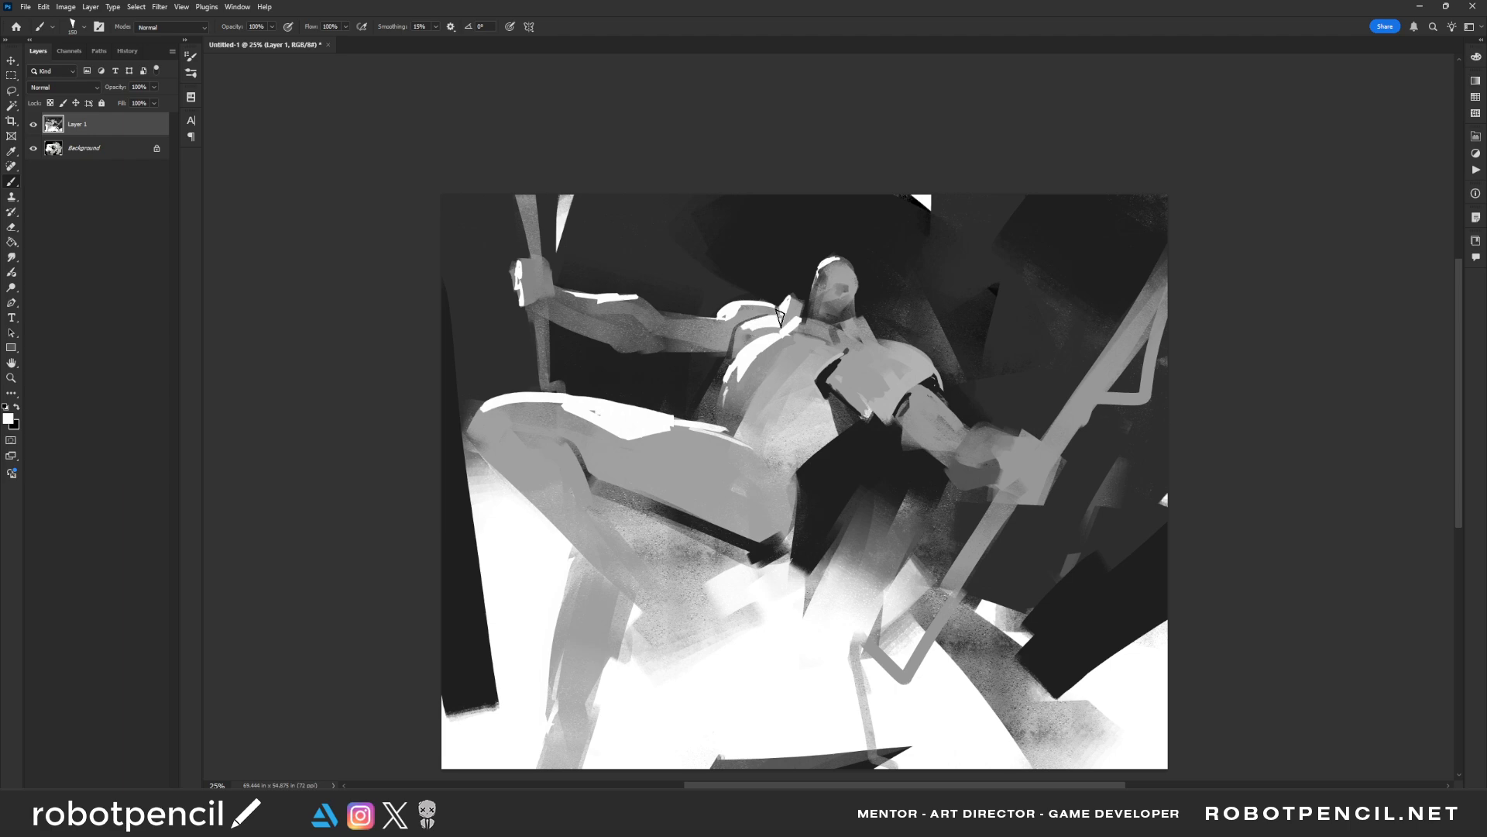
{"action": "mouse_move", "coordinate": [780, 319]}
{"action": "left_mouse_down"}
{"action": "mouse_move", "coordinate": [751, 326]}
{"action": "mouse_move", "coordinate": [757, 338]}
{"action": "left_mouse_up"}
{"action": "left_click_drag", "start_coordinate": [818, 271], "coordinate": [806, 311]}
{"action": "left_click", "coordinate": [838, 386], "text": "alt"}
{"action": "left_click", "coordinate": [838, 387], "text": "alt"}
{"action": "left_click", "coordinate": [838, 386], "text": "alt"}
{"action": "left_click", "coordinate": [826, 394], "text": "ctrl"}
{"action": "left_click", "coordinate": [826, 394], "text": "ctrl"}
{"action": "left_click", "coordinate": [826, 395], "text": "ctrl"}
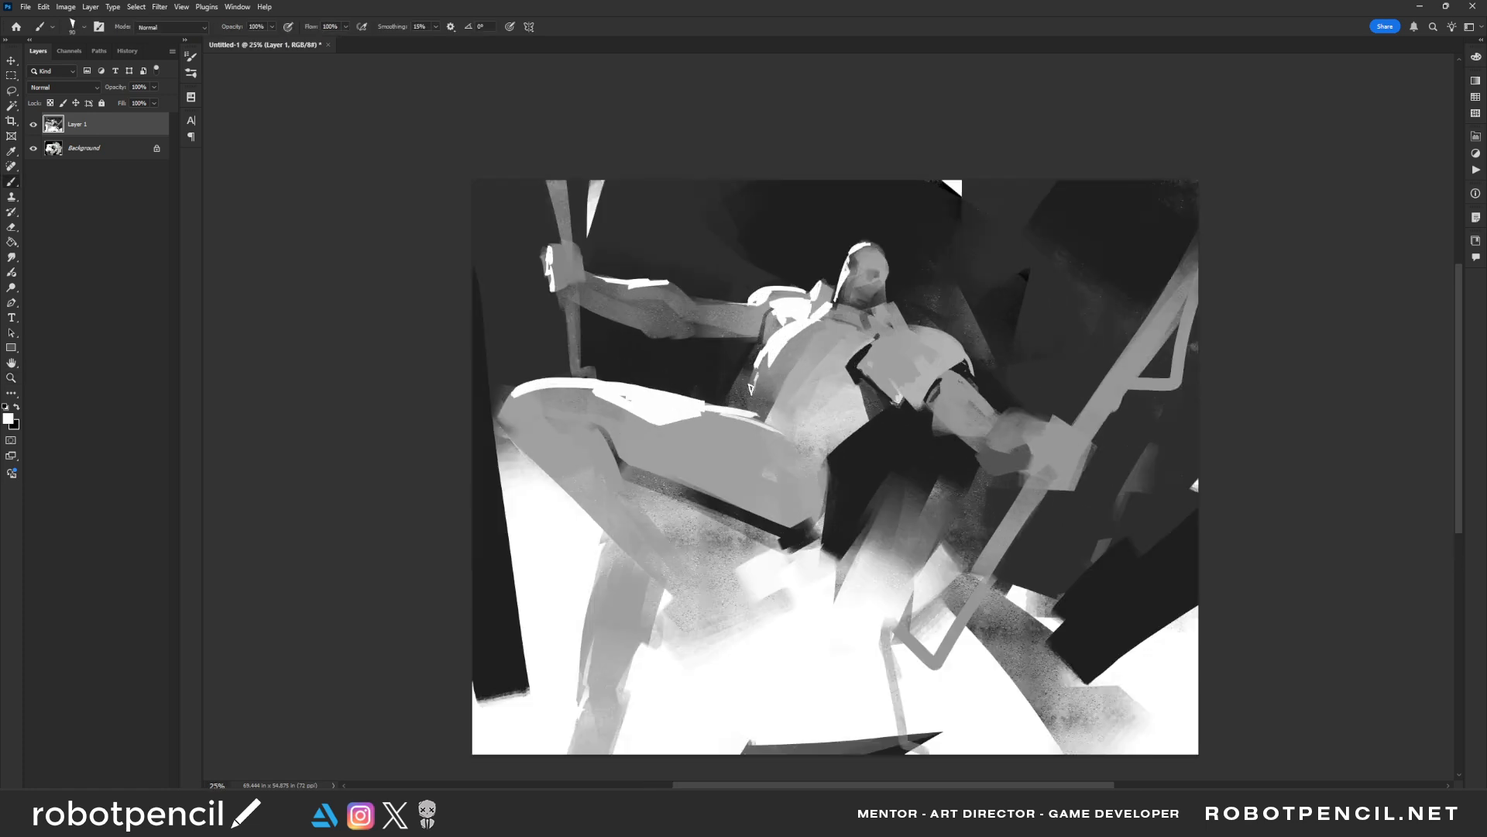
Cut in the torso's side below the raised arm with dark strokes and rework the chest edge in grey
{"action": "left_click", "coordinate": [736, 357], "text": "alt"}
{"action": "mouse_move", "coordinate": [752, 353]}
{"action": "left_mouse_down"}
{"action": "mouse_move", "coordinate": [746, 395]}
{"action": "mouse_move", "coordinate": [723, 407]}
{"action": "mouse_move", "coordinate": [746, 386]}
{"action": "mouse_move", "coordinate": [733, 431]}
{"action": "mouse_move", "coordinate": [767, 426]}
{"action": "left_mouse_up"}
{"action": "key", "text": "]"}
{"action": "key", "text": "]"}
{"action": "key", "text": "]"}
{"action": "left_click", "coordinate": [733, 423], "text": "alt"}
{"action": "left_click", "coordinate": [758, 388], "text": "alt"}
{"action": "mouse_move", "coordinate": [757, 375]}
{"action": "left_mouse_down"}
{"action": "mouse_move", "coordinate": [755, 410]}
{"action": "mouse_move", "coordinate": [760, 368]}
{"action": "mouse_move", "coordinate": [828, 323]}
{"action": "left_mouse_up"}
{"action": "key", "text": "]"}
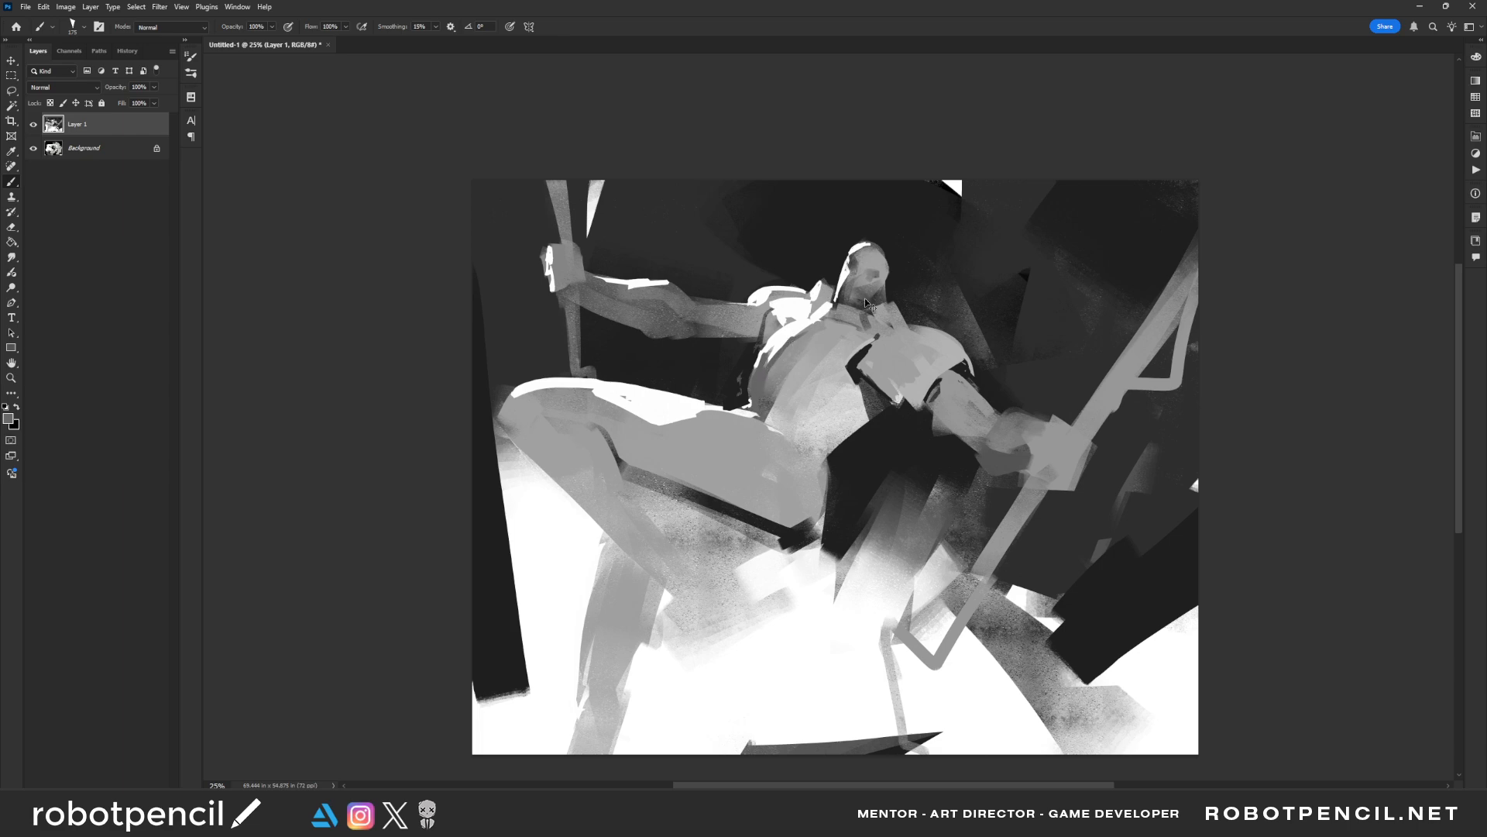
Flip the canvas, switch to the rectangular brush and paint grey planes on the lower torso
{"action": "key", "text": "ctrl+f"}
{"action": "left_click_drag", "start_coordinate": [811, 424], "coordinate": [839, 442]}
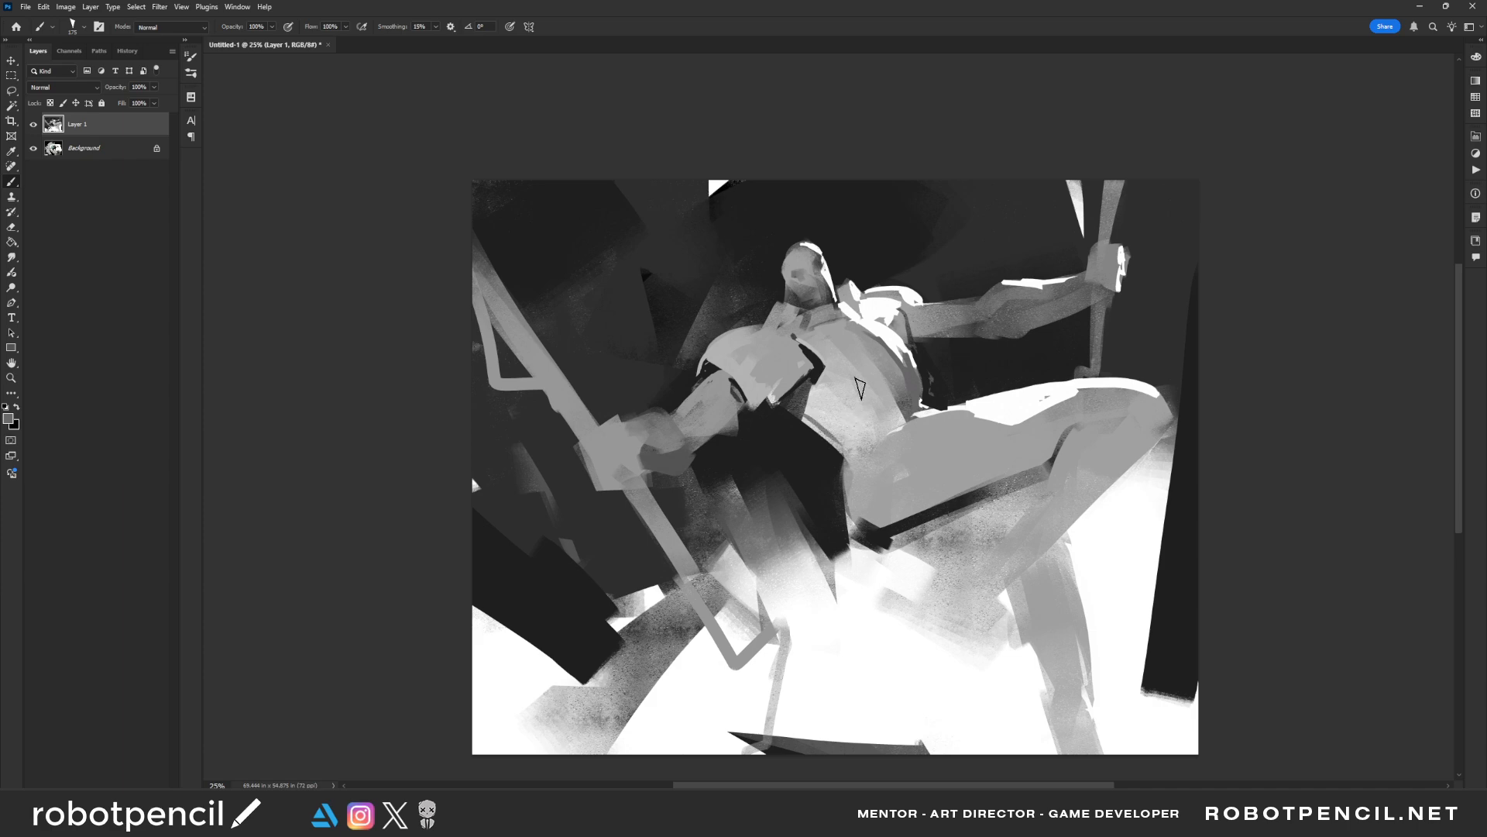
{"action": "right_click", "coordinate": [860, 387]}
{"action": "left_click", "coordinate": [677, 522]}
{"action": "key", "text": "Return"}
{"action": "key", "text": "ctrl+z"}
{"action": "key", "text": "["}
{"action": "left_click_drag", "start_coordinate": [819, 418], "coordinate": [857, 440]}
{"action": "left_click", "coordinate": [843, 434], "text": "alt"}
{"action": "left_click", "coordinate": [840, 426], "text": "alt"}
{"action": "key", "text": "]"}
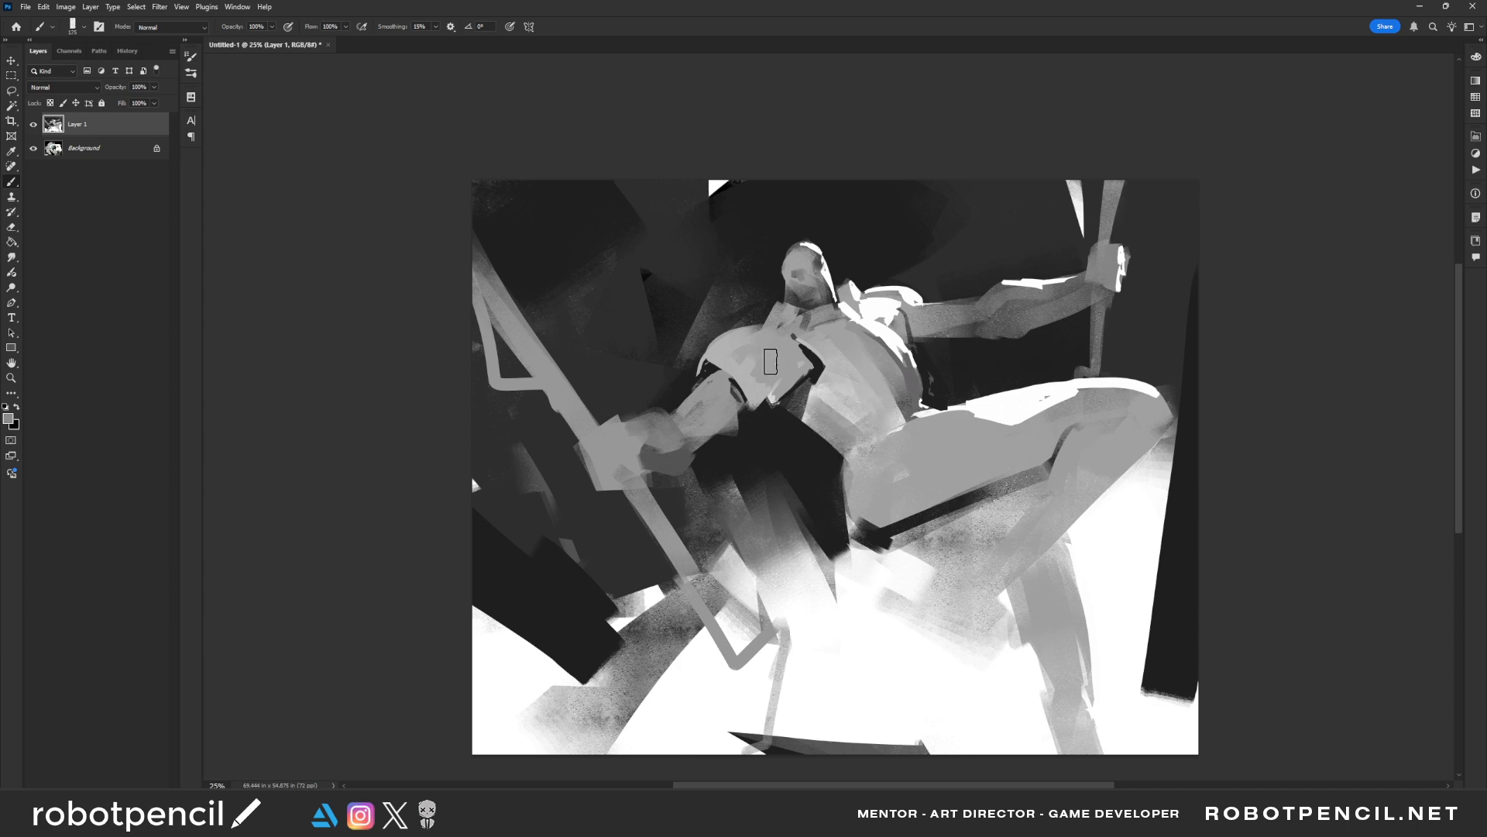
Break up the chest and the side of the torso with darker grey planes
{"action": "mouse_move", "coordinate": [715, 357]}
{"action": "left_mouse_down"}
{"action": "mouse_move", "coordinate": [775, 335]}
{"action": "mouse_move", "coordinate": [754, 376]}
{"action": "mouse_move", "coordinate": [841, 338]}
{"action": "mouse_move", "coordinate": [803, 339]}
{"action": "mouse_move", "coordinate": [844, 355]}
{"action": "mouse_move", "coordinate": [817, 335]}
{"action": "mouse_move", "coordinate": [840, 355]}
{"action": "mouse_move", "coordinate": [840, 335]}
{"action": "mouse_move", "coordinate": [877, 359]}
{"action": "mouse_move", "coordinate": [894, 401]}
{"action": "mouse_move", "coordinate": [962, 365]}
{"action": "mouse_move", "coordinate": [892, 359]}
{"action": "mouse_move", "coordinate": [892, 393]}
{"action": "left_mouse_up"}
{"action": "key", "text": "ctrl+z"}
{"action": "key", "text": "ctrl+z"}
{"action": "left_click", "coordinate": [957, 371], "text": "alt"}
{"action": "left_click", "coordinate": [905, 391], "text": "alt"}
{"action": "left_click", "coordinate": [905, 390], "text": "alt"}
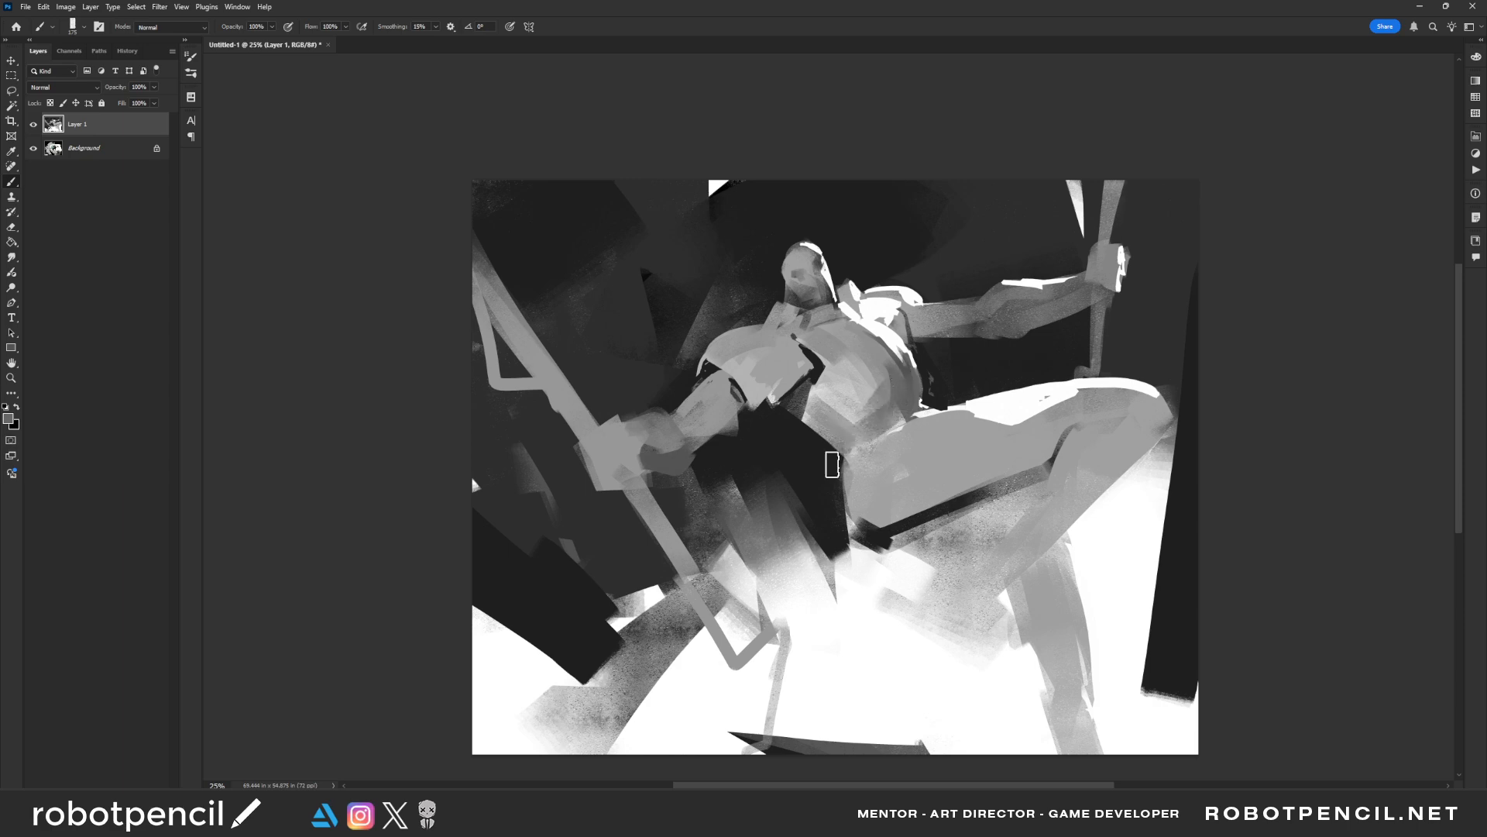
Flip the canvas and brush grey planes onto the chest plate beside the lowered arm
{"action": "key", "text": "z"}
{"action": "left_click", "coordinate": [846, 450], "text": "alt"}
{"action": "left_click", "coordinate": [846, 449], "text": "alt"}
{"action": "key", "text": "ctrl+shift+h"}
{"action": "left_click", "coordinate": [842, 439]}
{"action": "left_click", "coordinate": [842, 439]}
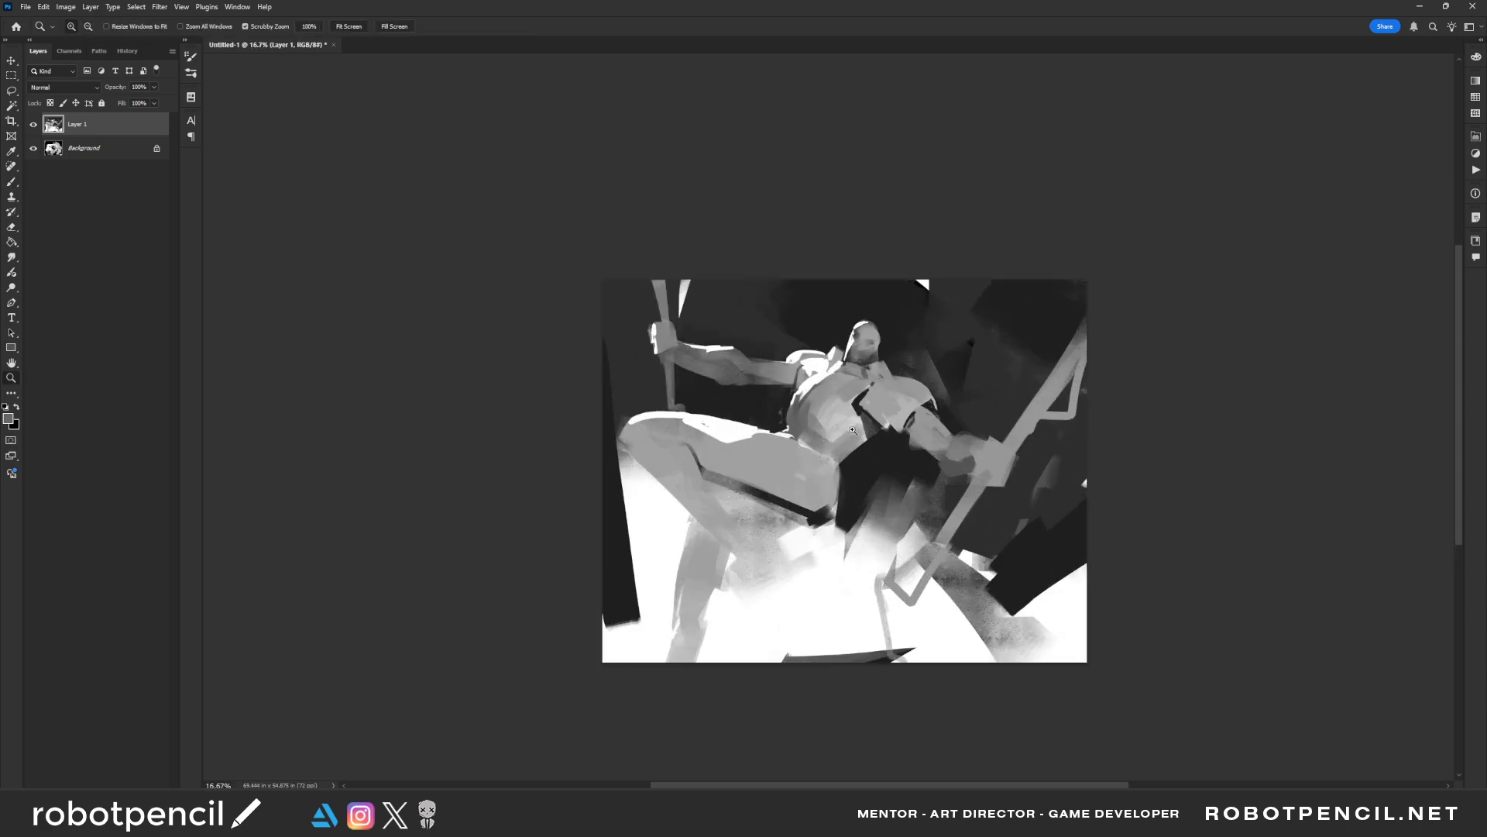
{"action": "left_click", "coordinate": [842, 438]}
{"action": "key", "text": "b"}
{"action": "mouse_move", "coordinate": [879, 386]}
{"action": "left_mouse_down"}
{"action": "mouse_move", "coordinate": [904, 365]}
{"action": "mouse_move", "coordinate": [889, 391]}
{"action": "mouse_move", "coordinate": [936, 377]}
{"action": "mouse_move", "coordinate": [927, 387]}
{"action": "left_mouse_up"}
{"action": "left_click", "coordinate": [922, 384], "text": "alt"}
{"action": "left_click", "coordinate": [881, 386], "text": "alt"}
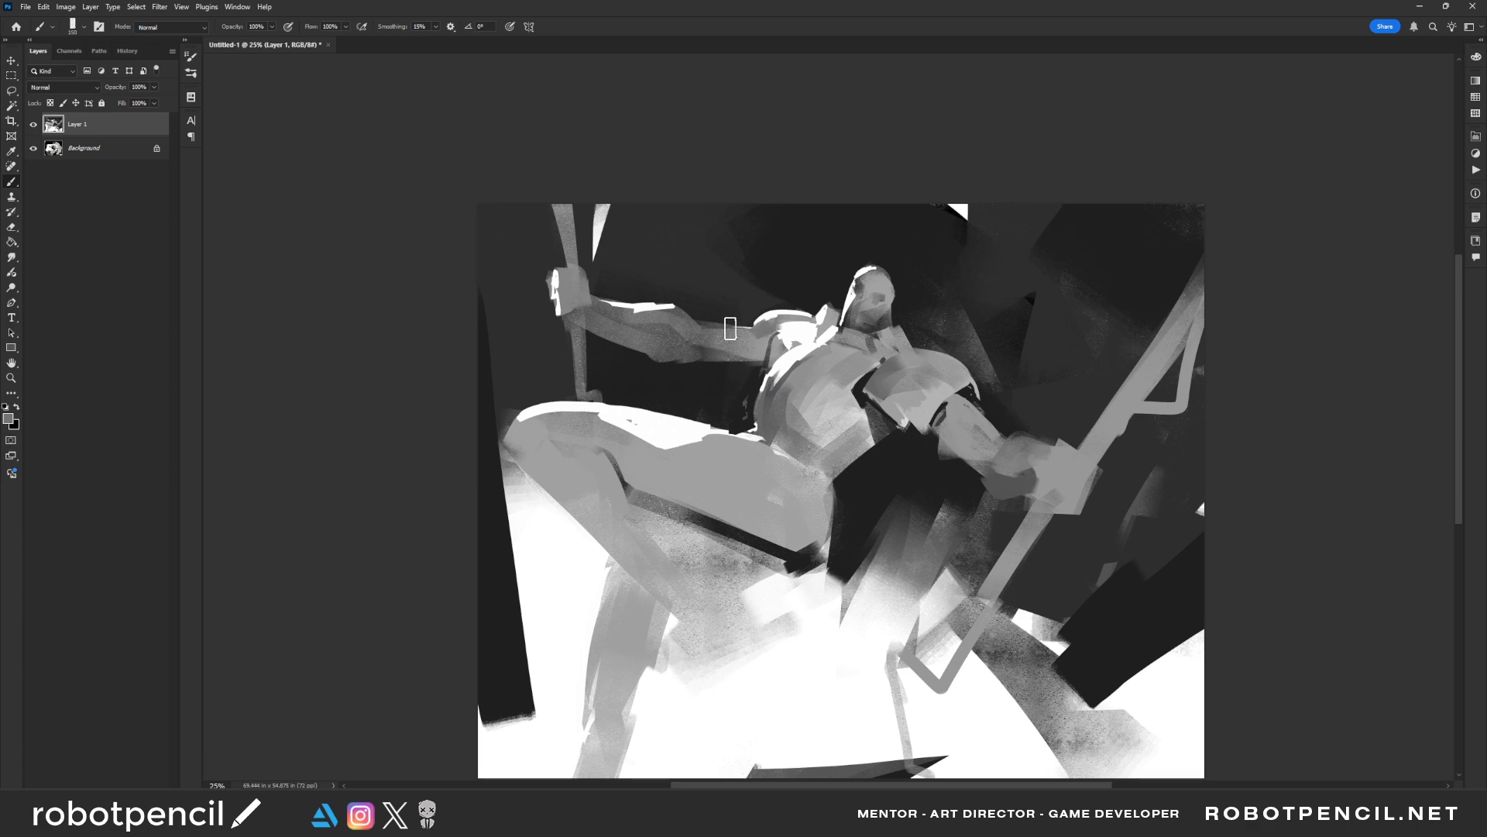
Shade the raised upper arm near the shoulder with darker grey using a larger brush
{"action": "key", "text": "bracketright"}
{"action": "key", "text": "bracketright"}
{"action": "key", "text": "bracketright"}
{"action": "mouse_move", "coordinate": [681, 325]}
{"action": "left_mouse_down"}
{"action": "mouse_move", "coordinate": [690, 351]}
{"action": "mouse_move", "coordinate": [760, 360]}
{"action": "left_mouse_up"}
{"action": "key", "text": "ctrl+z"}
{"action": "left_click", "coordinate": [693, 350], "text": "alt"}
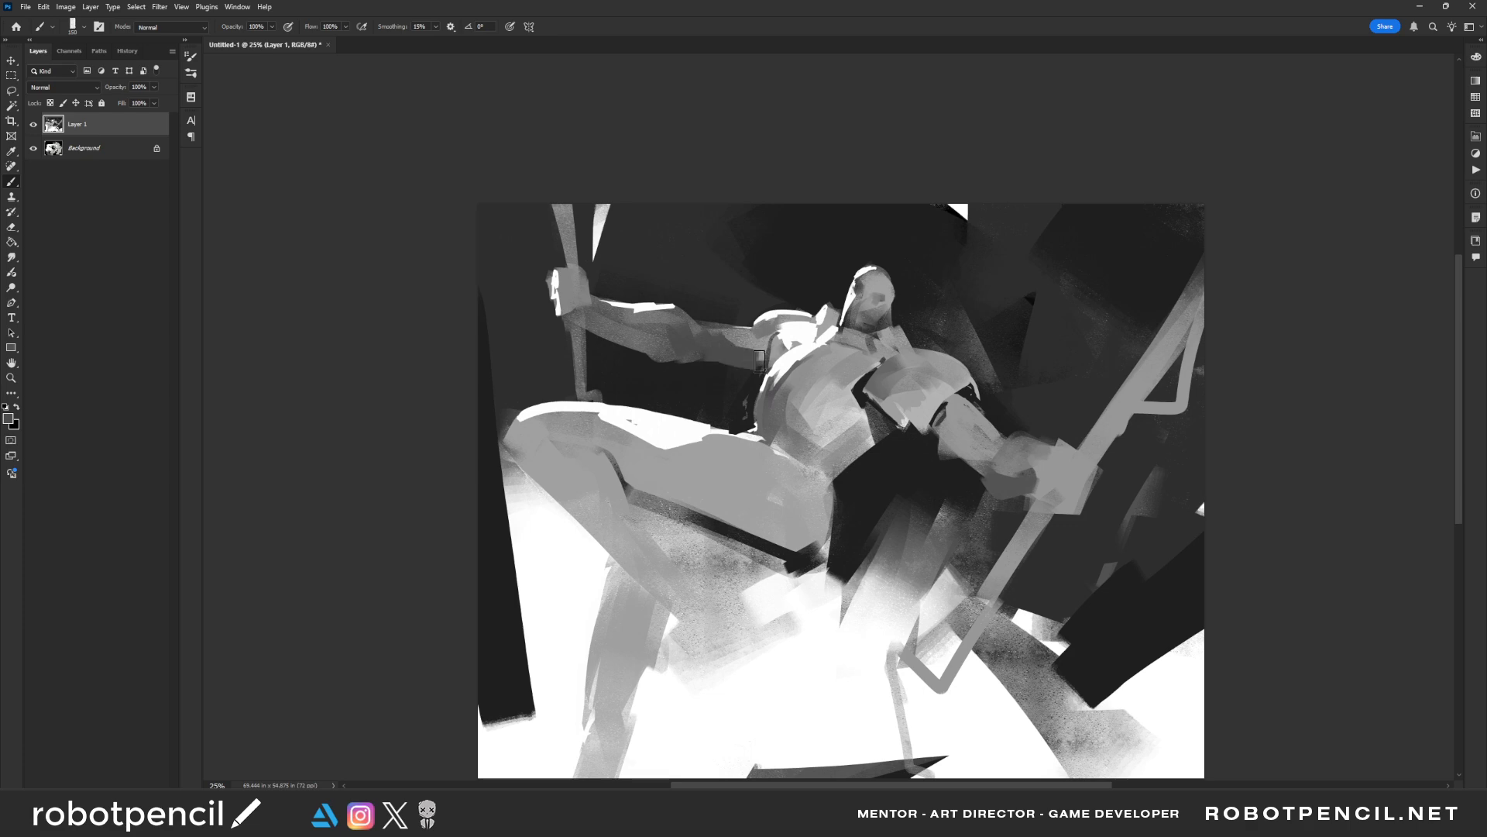
{"action": "key", "text": "bracketleft"}
{"action": "key", "text": "bracketright"}
{"action": "mouse_move", "coordinate": [942, 434]}
{"action": "left_mouse_down"}
{"action": "mouse_move", "coordinate": [968, 473]}
{"action": "mouse_move", "coordinate": [994, 443]}
{"action": "mouse_move", "coordinate": [979, 453]}
{"action": "left_mouse_up"}
{"action": "key", "text": "ctrl+z"}
Flip the canvas and use a smaller brush to darken the lowered upper arm and the chest plate's lower edge
{"action": "key", "text": "bracketleft"}
{"action": "key", "text": "bracketleft"}
{"action": "key", "text": "F2"}
{"action": "key", "text": "bracketleft"}
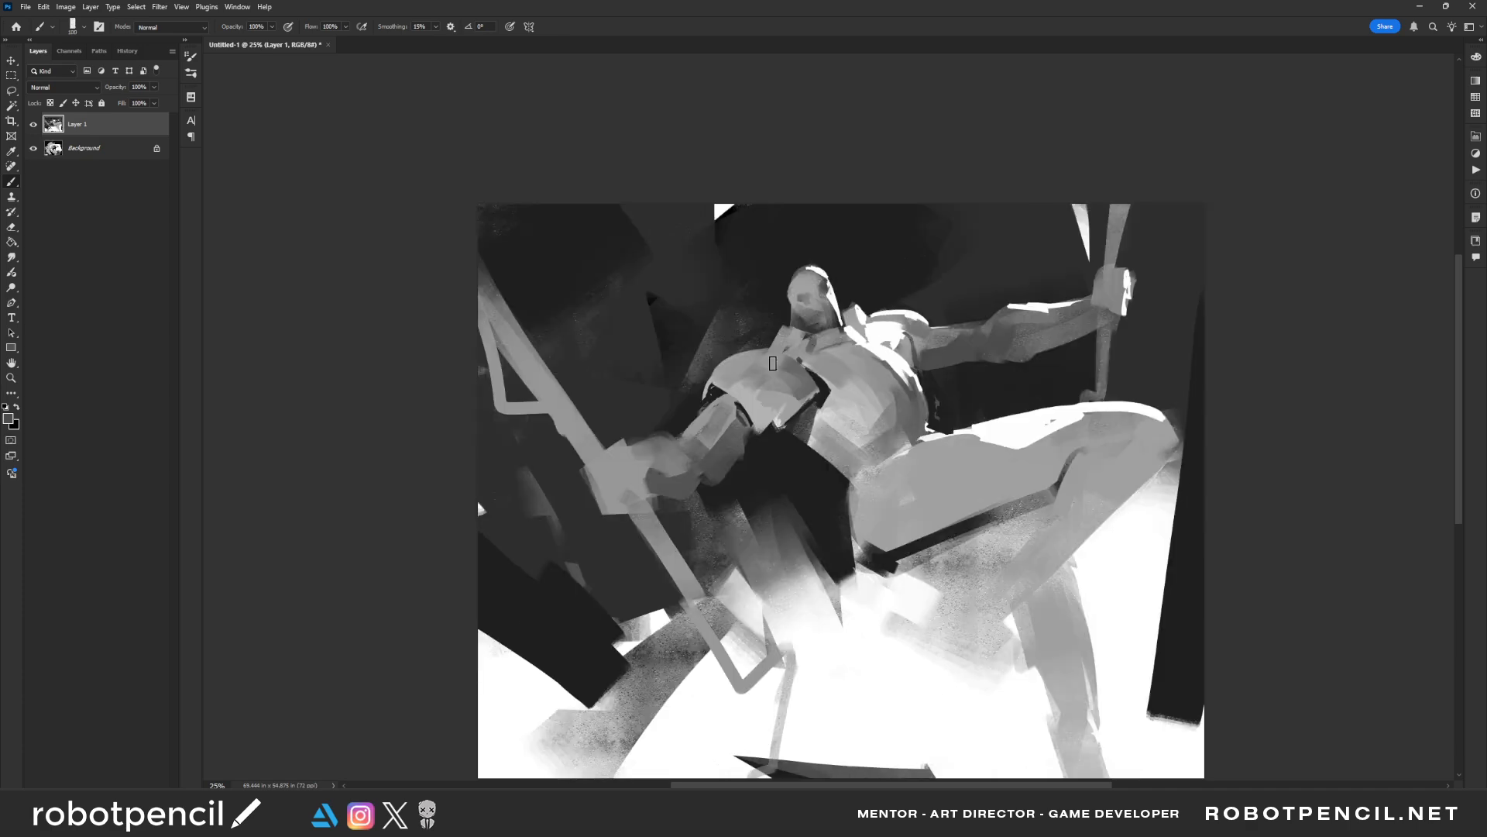
{"action": "key", "text": "bracketleft"}
{"action": "key", "text": "bracketleft"}
{"action": "mouse_move", "coordinate": [727, 399]}
{"action": "left_mouse_down"}
{"action": "mouse_move", "coordinate": [745, 457]}
{"action": "mouse_move", "coordinate": [748, 419]}
{"action": "mouse_move", "coordinate": [741, 448]}
{"action": "left_mouse_up"}
{"action": "left_click", "coordinate": [779, 462], "text": "alt"}
{"action": "key", "text": "ctrl+z"}
{"action": "key", "text": "ctrl+z"}
{"action": "key", "text": "ctrl+z"}
{"action": "mouse_move", "coordinate": [730, 398]}
{"action": "left_mouse_down"}
{"action": "mouse_move", "coordinate": [740, 436]}
{"action": "mouse_move", "coordinate": [754, 431]}
{"action": "mouse_move", "coordinate": [742, 411]}
{"action": "mouse_move", "coordinate": [756, 396]}
{"action": "mouse_move", "coordinate": [731, 389]}
{"action": "mouse_move", "coordinate": [762, 431]}
{"action": "mouse_move", "coordinate": [783, 371]}
{"action": "mouse_move", "coordinate": [803, 382]}
{"action": "mouse_move", "coordinate": [757, 427]}
{"action": "mouse_move", "coordinate": [780, 450]}
{"action": "mouse_move", "coordinate": [761, 430]}
{"action": "mouse_move", "coordinate": [799, 393]}
{"action": "left_mouse_up"}
{"action": "left_click", "coordinate": [800, 385], "text": "alt"}
{"action": "left_click", "coordinate": [770, 450], "text": "alt"}
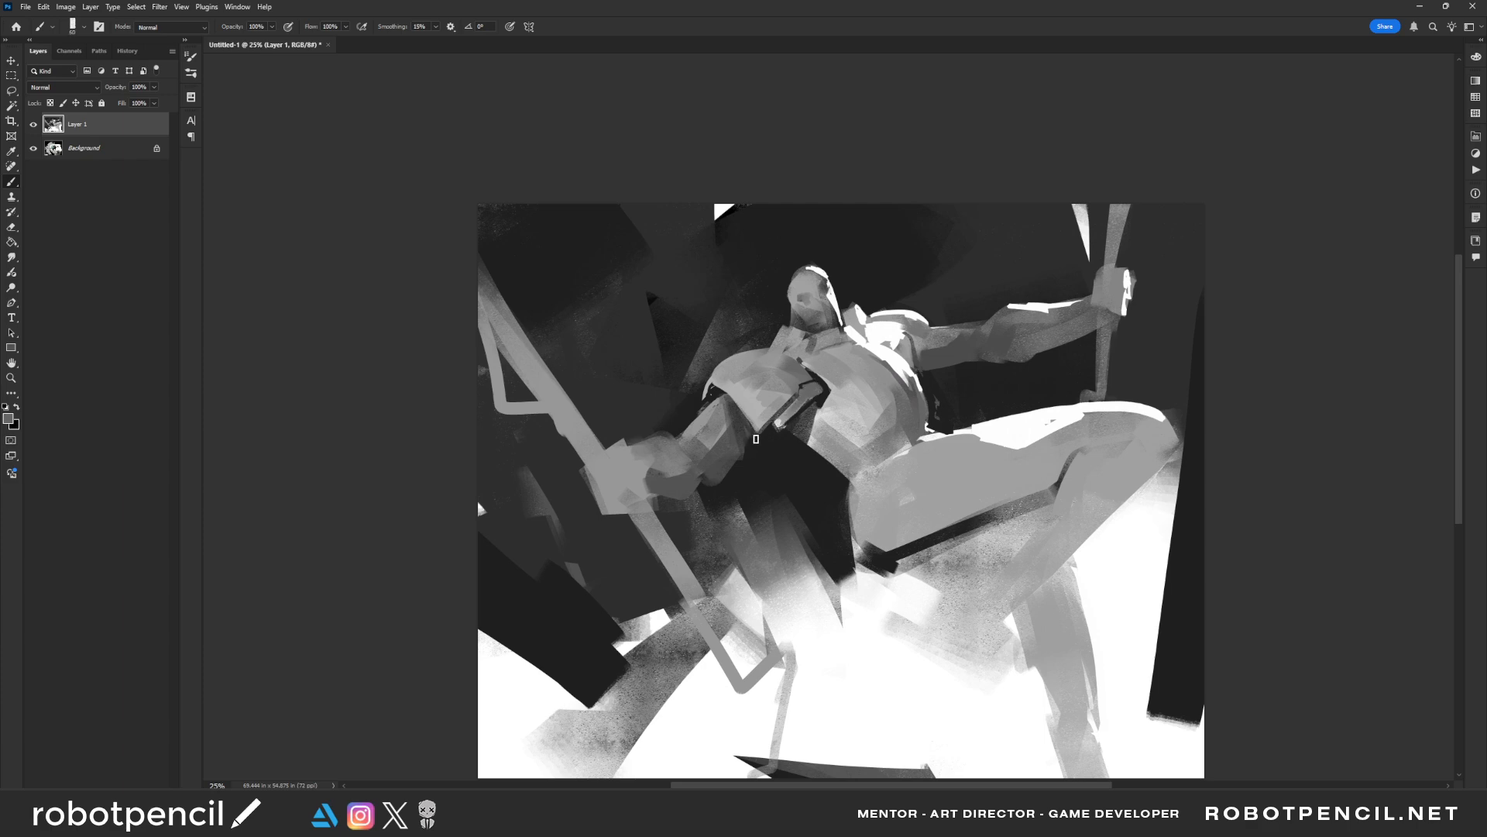
Refine the gap between chest plate and lowered arm with short grey and dark strokes
{"action": "left_click_drag", "start_coordinate": [756, 439], "coordinate": [746, 455]}
{"action": "left_click", "coordinate": [788, 417], "text": "alt"}
{"action": "key", "text": "bracketright"}
{"action": "key", "text": "bracketright"}
{"action": "mouse_move", "coordinate": [776, 397]}
{"action": "left_mouse_down"}
{"action": "mouse_move", "coordinate": [744, 396]}
{"action": "mouse_move", "coordinate": [773, 375]}
{"action": "mouse_move", "coordinate": [851, 401]}
{"action": "mouse_move", "coordinate": [812, 431]}
{"action": "mouse_move", "coordinate": [835, 435]}
{"action": "mouse_move", "coordinate": [860, 433]}
{"action": "mouse_move", "coordinate": [856, 407]}
{"action": "mouse_move", "coordinate": [871, 426]}
{"action": "mouse_move", "coordinate": [872, 392]}
{"action": "left_mouse_up"}
Flip the canvas and draw a dark edge under the waist where the torso overlaps the raised thigh
{"action": "key", "text": "ctrl+shift+h"}
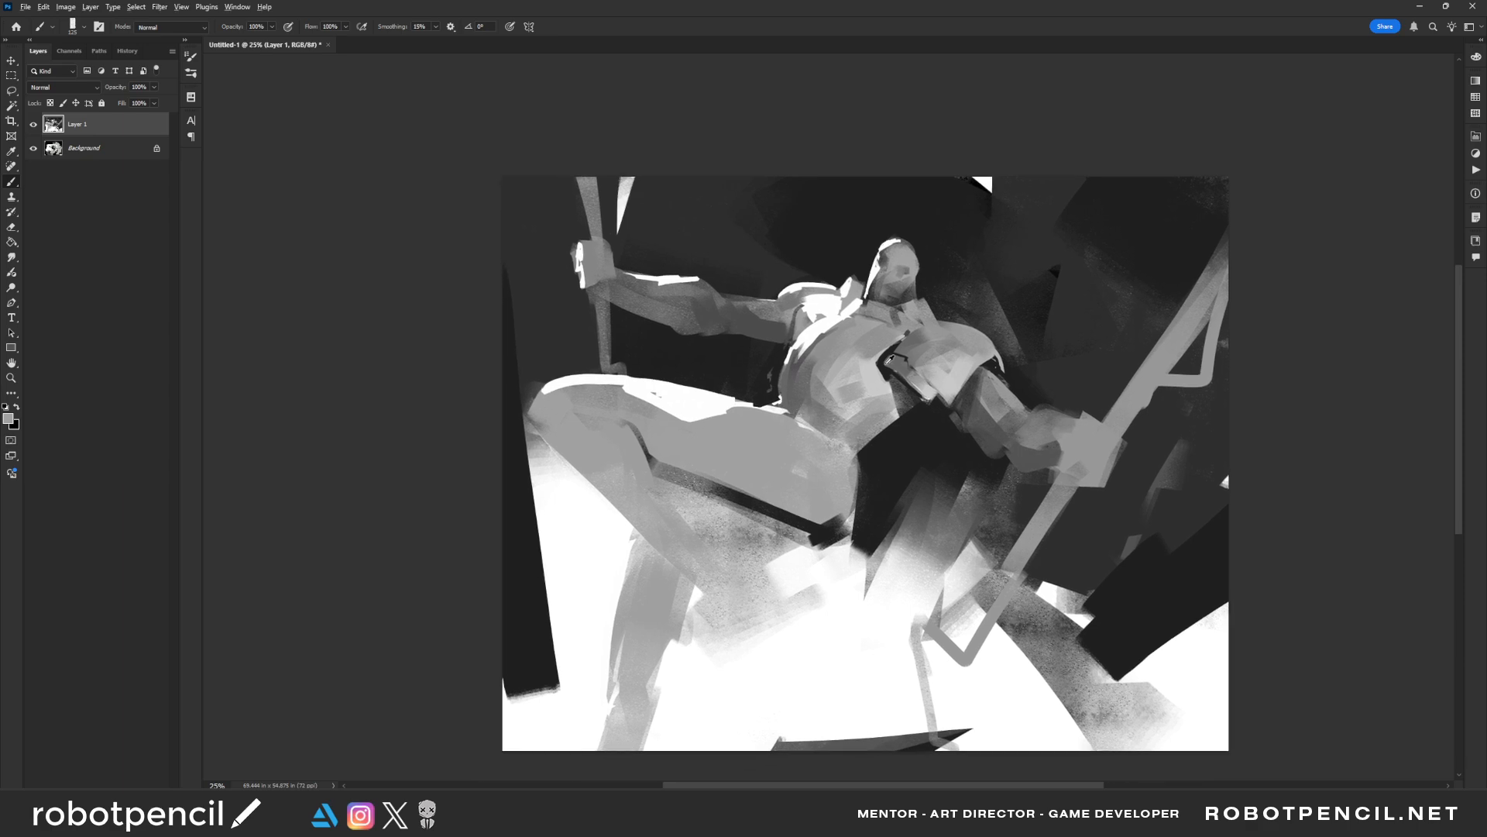
{"action": "left_click", "coordinate": [887, 362], "text": "alt"}
{"action": "key", "text": "["}
{"action": "key", "text": "["}
{"action": "key", "text": "["}
{"action": "key", "text": "["}
{"action": "mouse_move", "coordinate": [819, 431]}
{"action": "left_mouse_down"}
{"action": "mouse_move", "coordinate": [825, 451]}
{"action": "mouse_move", "coordinate": [866, 451]}
{"action": "left_mouse_up"}
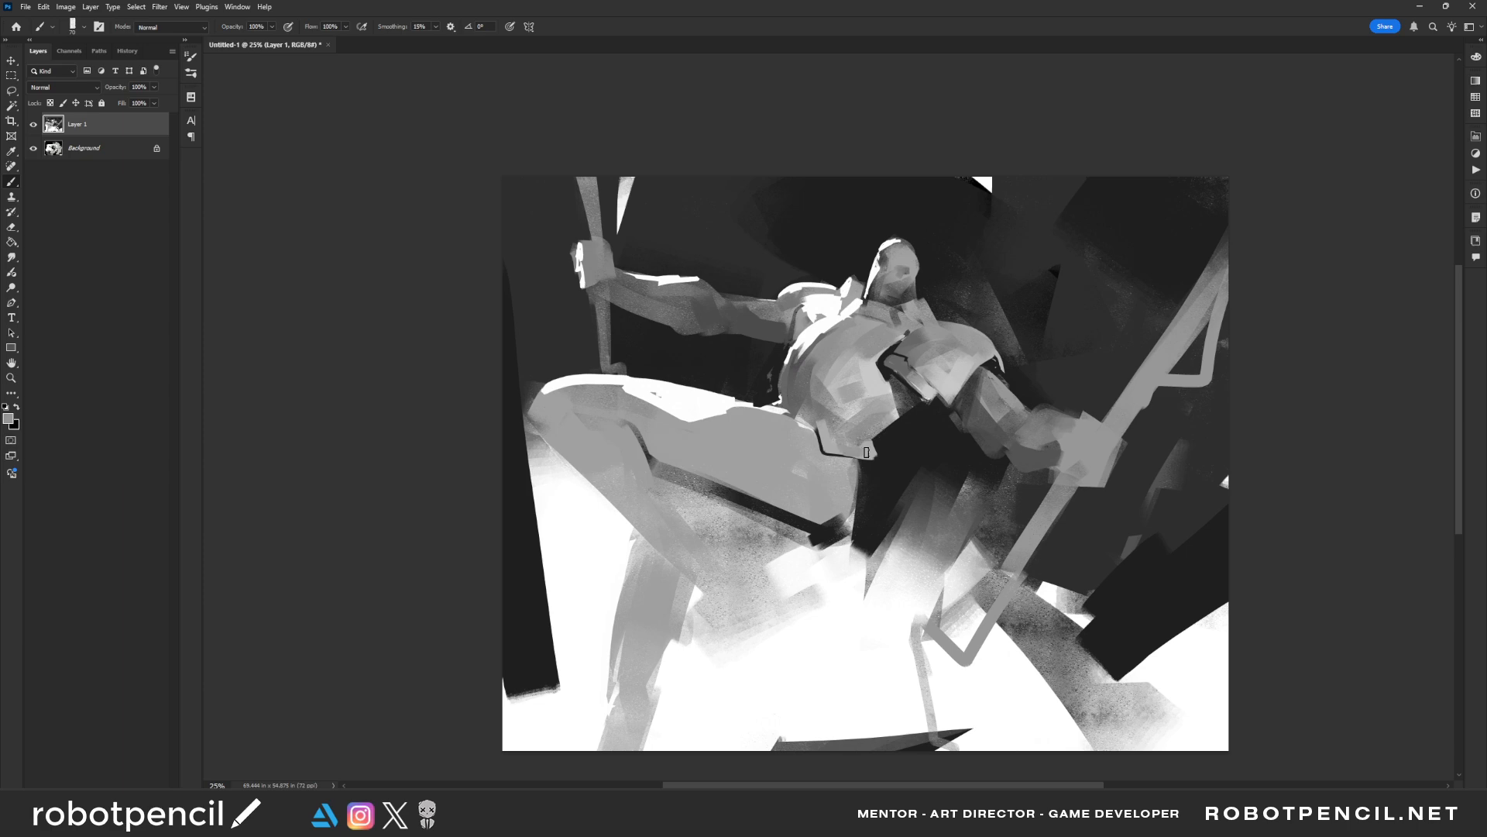
Flip the canvas and paint dark grey armour panel lines across the base of the raised thigh
{"action": "key", "text": "z"}
{"action": "left_click", "coordinate": [893, 467], "text": "alt"}
{"action": "left_click", "coordinate": [893, 467], "text": "alt"}
{"action": "key", "text": "ctrl+shift+h"}
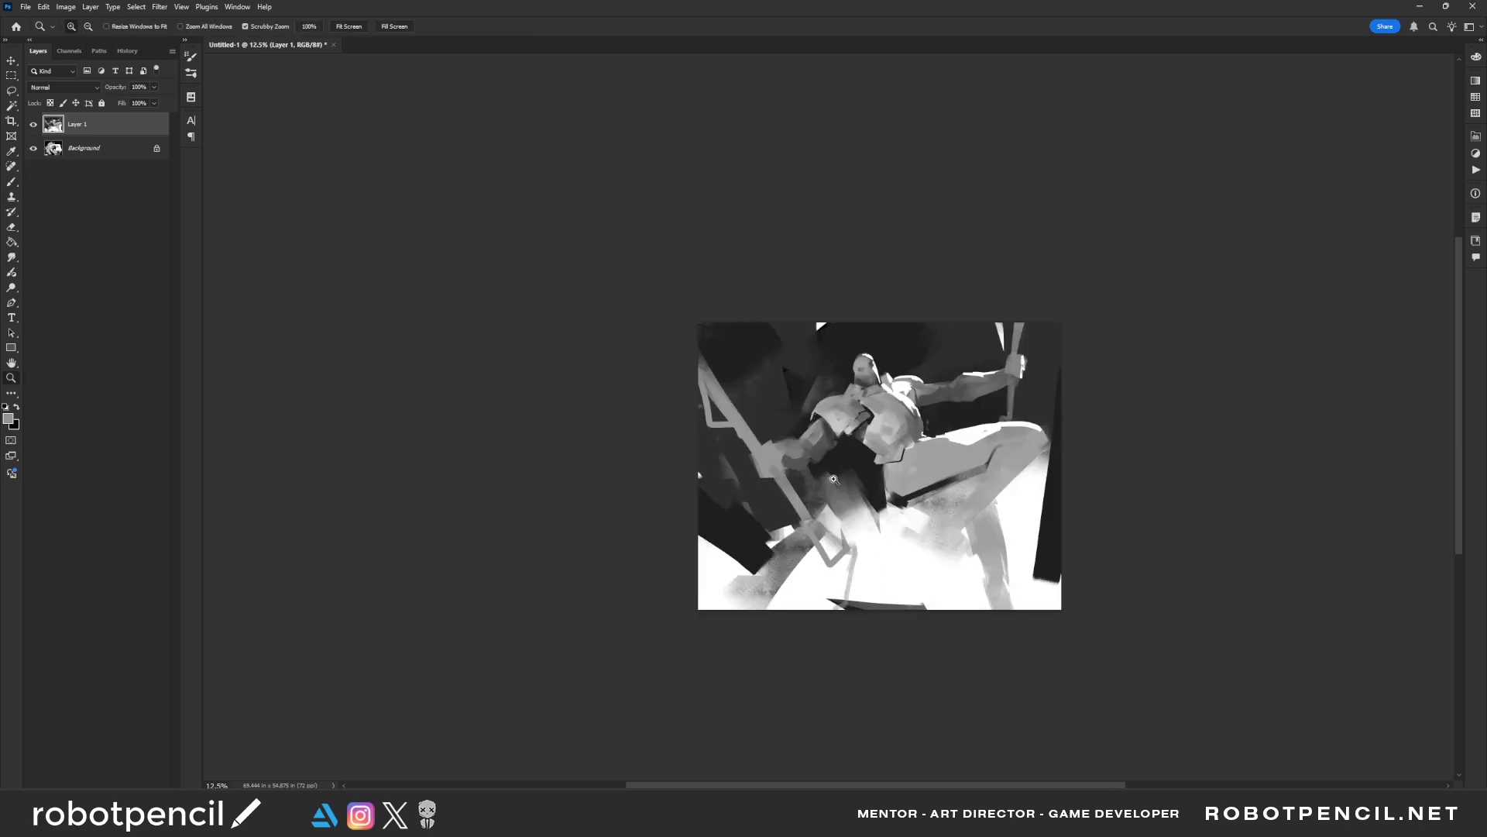
{"action": "left_click", "coordinate": [897, 454]}
{"action": "left_click", "coordinate": [897, 454]}
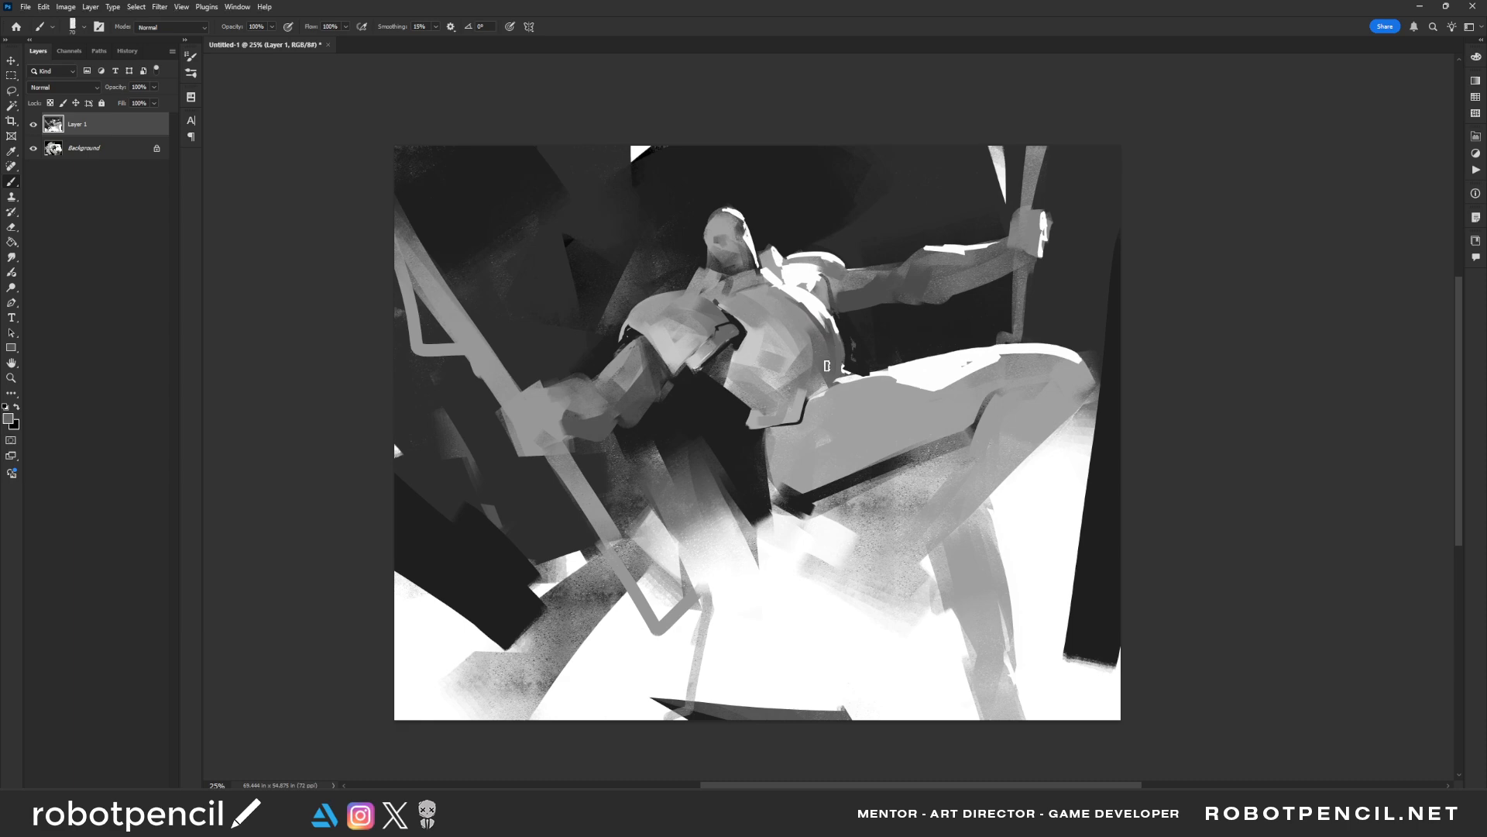
{"action": "mouse_move", "coordinate": [788, 463]}
{"action": "left_mouse_down"}
{"action": "mouse_move", "coordinate": [811, 486]}
{"action": "mouse_move", "coordinate": [777, 457]}
{"action": "mouse_move", "coordinate": [818, 482]}
{"action": "mouse_move", "coordinate": [933, 439]}
{"action": "left_mouse_up"}
{"action": "left_click_drag", "start_coordinate": [881, 458], "coordinate": [823, 475]}
{"action": "mouse_move", "coordinate": [894, 379]}
{"action": "left_mouse_down"}
{"action": "mouse_move", "coordinate": [835, 433]}
{"action": "mouse_move", "coordinate": [830, 471]}
{"action": "left_mouse_up"}
{"action": "left_click_drag", "start_coordinate": [891, 391], "coordinate": [839, 461]}
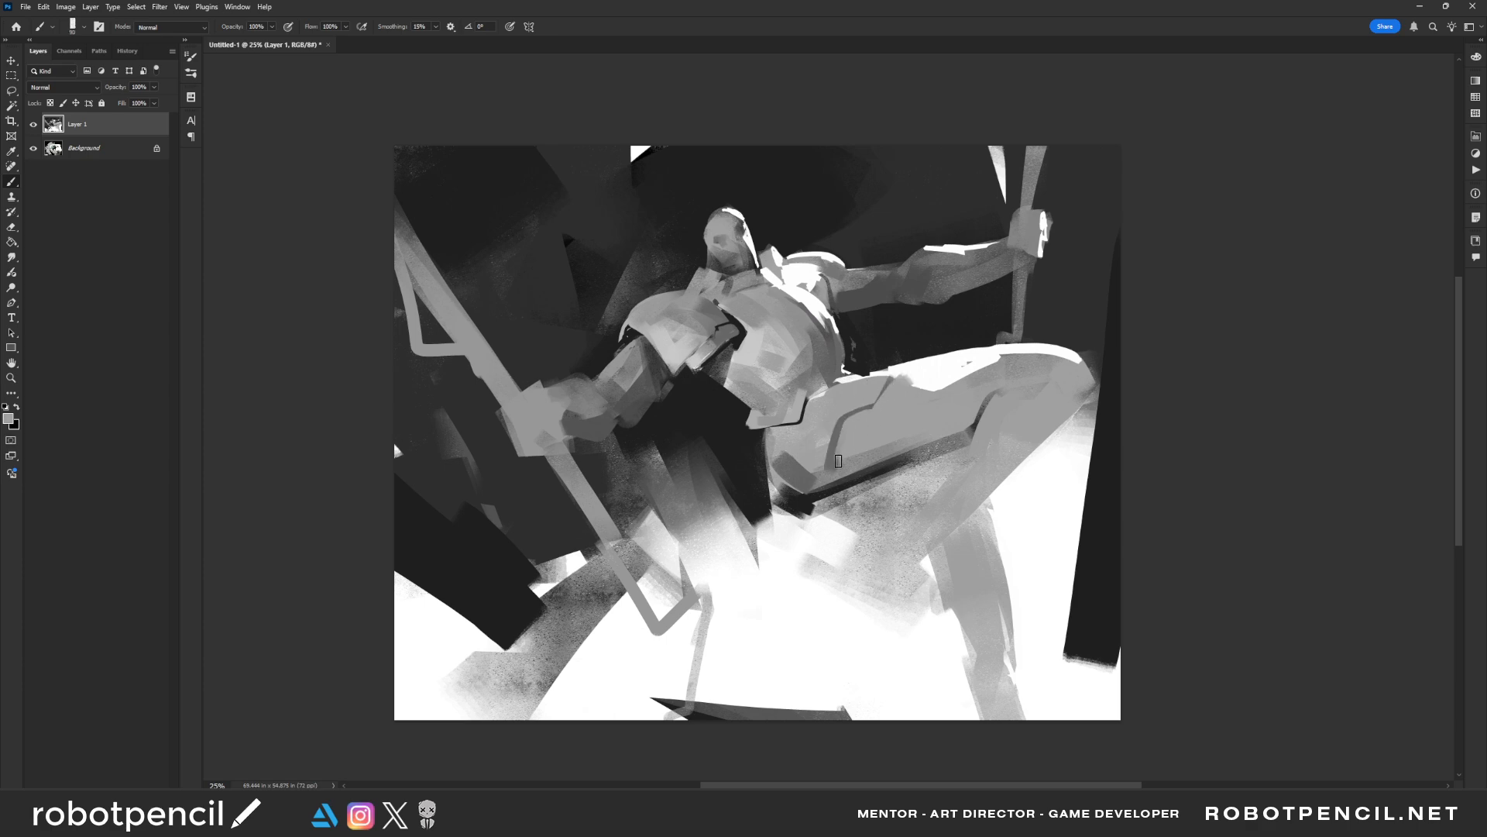
Brush grey planes along the raised thigh's upper edge and side, flipping the canvas
{"action": "mouse_move", "coordinate": [856, 383]}
{"action": "left_mouse_down"}
{"action": "mouse_move", "coordinate": [887, 376]}
{"action": "mouse_move", "coordinate": [833, 390]}
{"action": "mouse_move", "coordinate": [986, 372]}
{"action": "mouse_move", "coordinate": [955, 373]}
{"action": "mouse_move", "coordinate": [921, 417]}
{"action": "mouse_move", "coordinate": [919, 391]}
{"action": "mouse_move", "coordinate": [940, 379]}
{"action": "mouse_move", "coordinate": [1000, 366]}
{"action": "mouse_move", "coordinate": [925, 388]}
{"action": "mouse_move", "coordinate": [1002, 376]}
{"action": "left_mouse_up"}
{"action": "key", "text": "bracketright"}
{"action": "key", "text": "bracketright"}
{"action": "key", "text": "bracketright"}
{"action": "key", "text": "bracketright"}
{"action": "key", "text": "bracketright"}
{"action": "key", "text": "bracketright"}
{"action": "key", "text": "bracketright"}
{"action": "key", "text": "F2"}
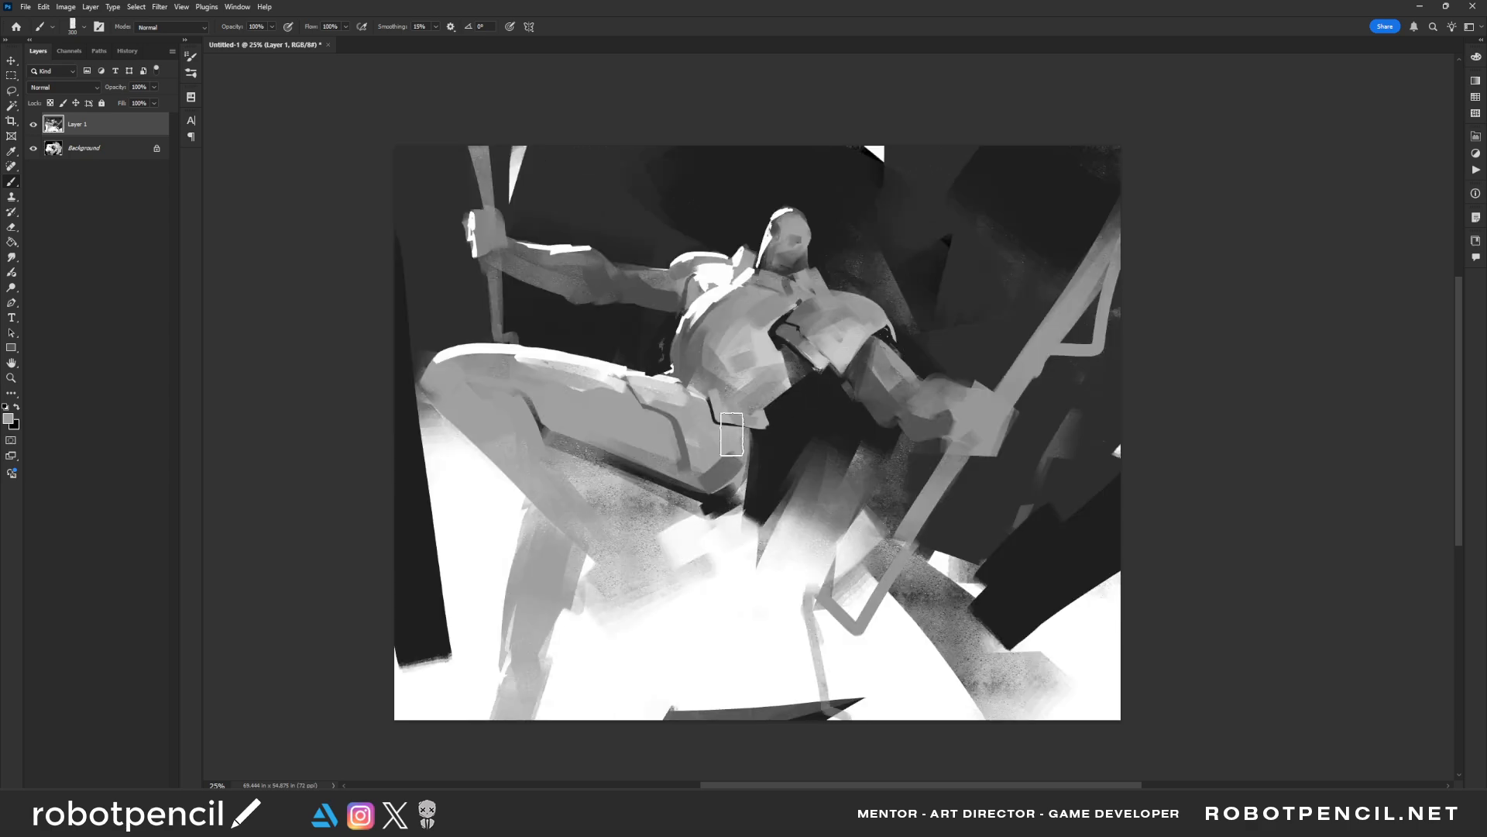
{"action": "key", "text": "bracketleft"}
{"action": "key", "text": "bracketleft"}
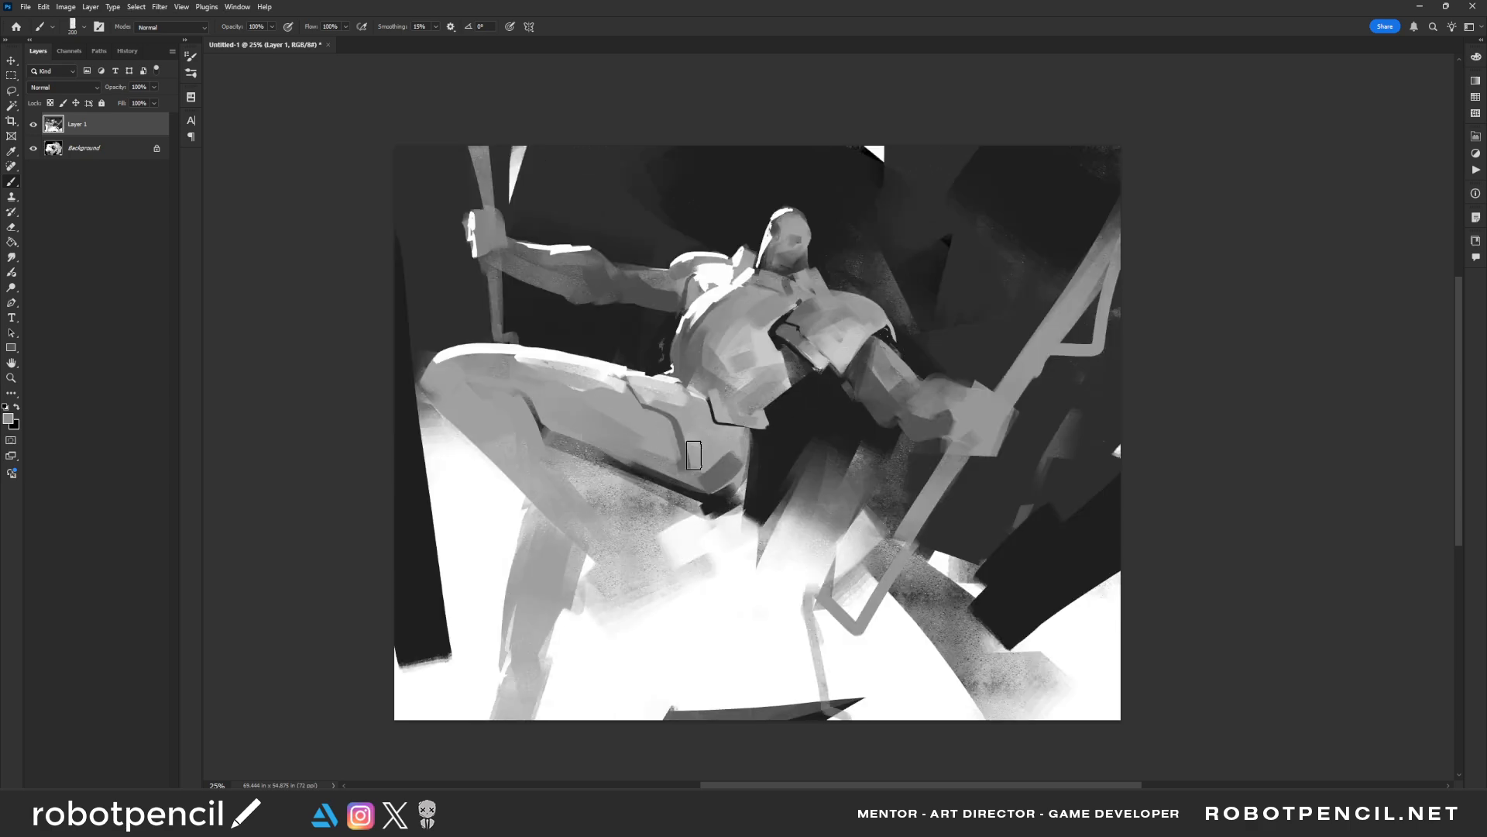
{"action": "left_click_drag", "start_coordinate": [607, 425], "coordinate": [707, 449]}
Reshape the raised knee and shin with grey strokes running down the lower leg
{"action": "key", "text": "bracketleft"}
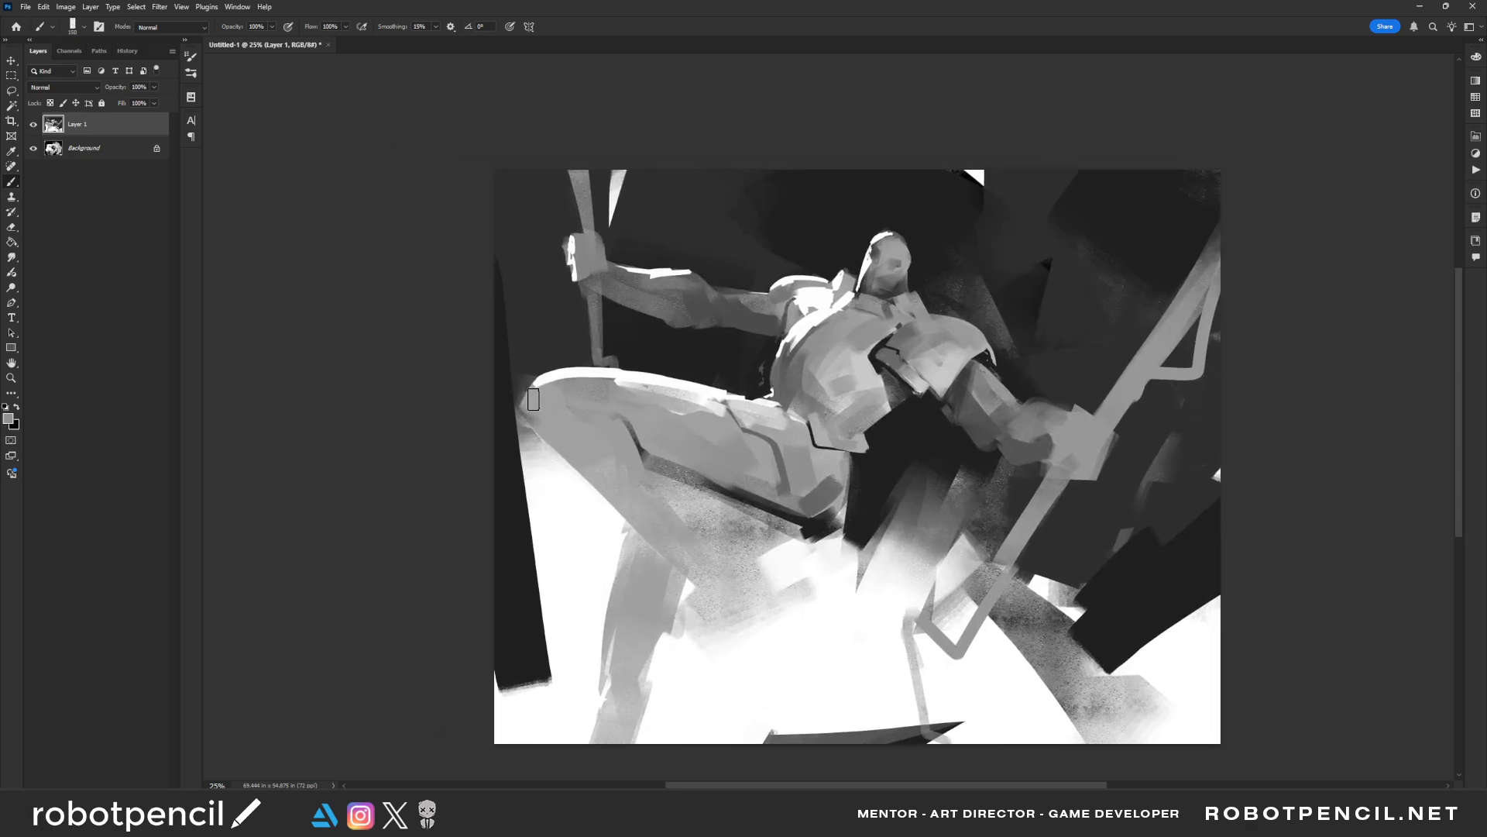
{"action": "left_click_drag", "start_coordinate": [540, 420], "coordinate": [628, 496]}
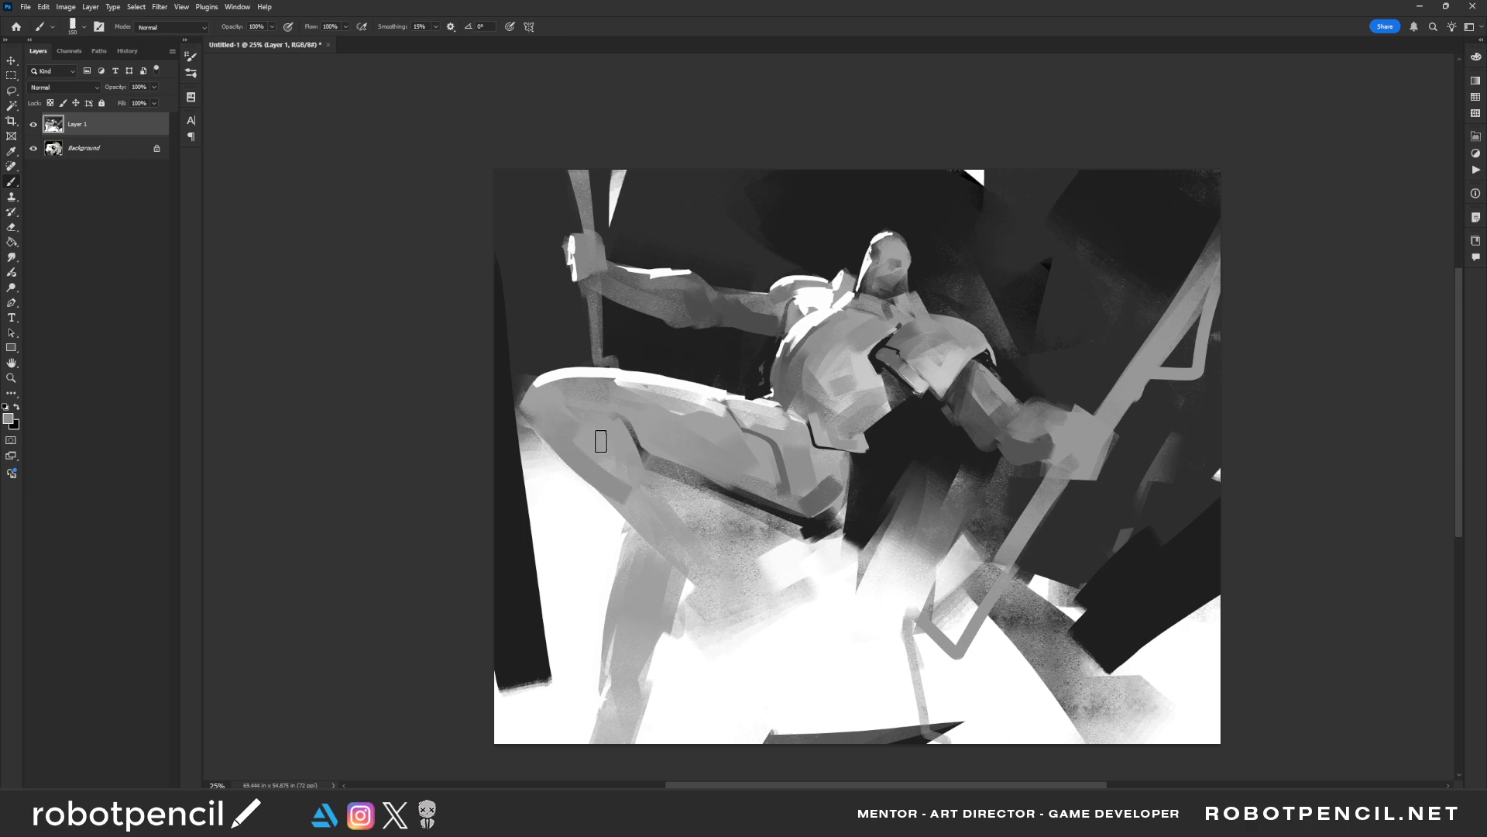
{"action": "mouse_move", "coordinate": [600, 441]}
{"action": "left_mouse_down"}
{"action": "mouse_move", "coordinate": [658, 536]}
{"action": "mouse_move", "coordinate": [605, 490]}
{"action": "mouse_move", "coordinate": [676, 545]}
{"action": "left_mouse_up"}
Flip the canvas and trim both sides of the lower leg below the knee with white strokes
{"action": "key", "text": "ctrl+f"}
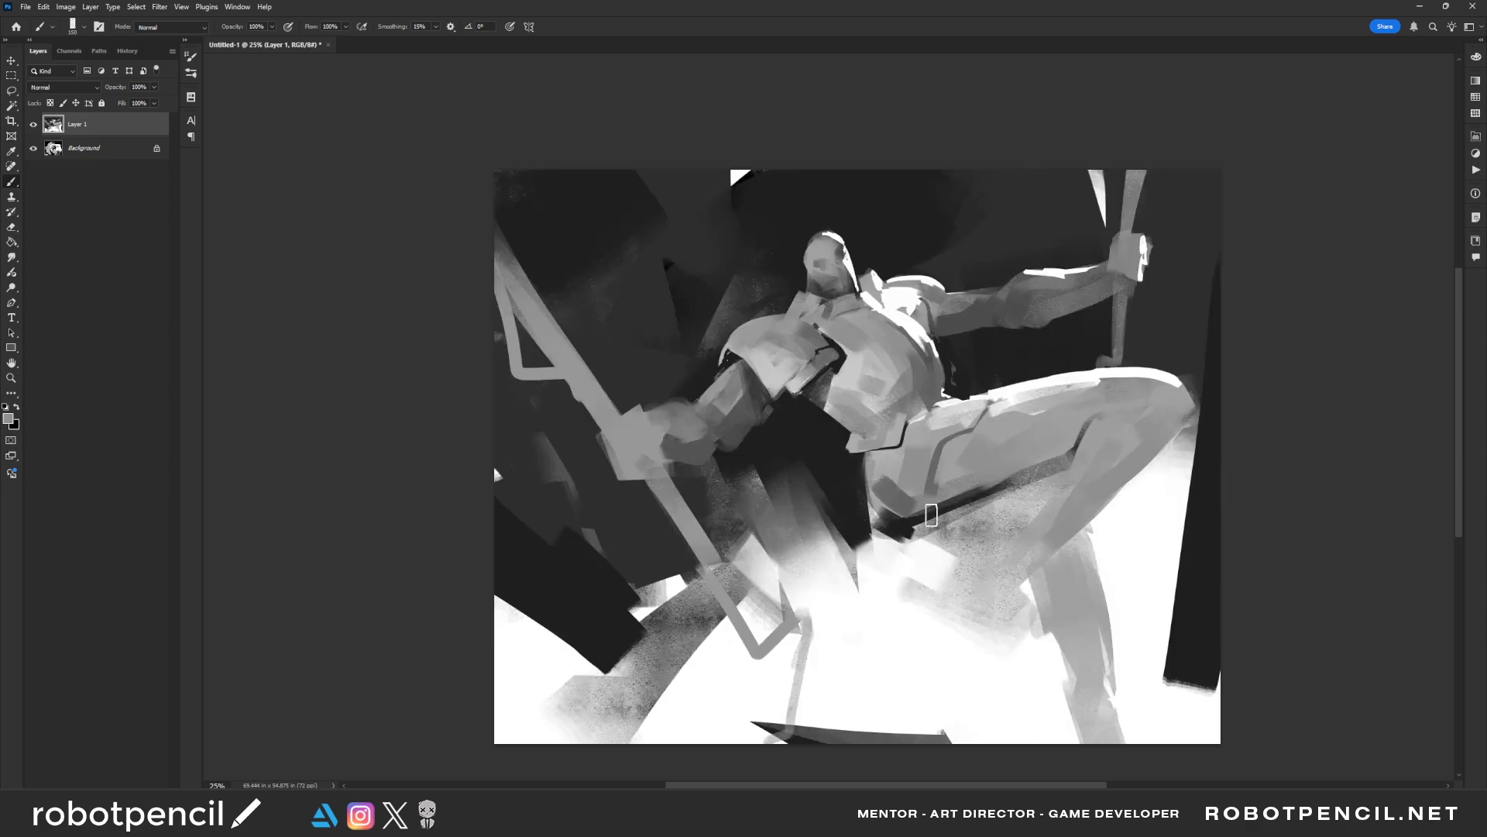
{"action": "left_click_drag", "start_coordinate": [1029, 473], "coordinate": [821, 389]}
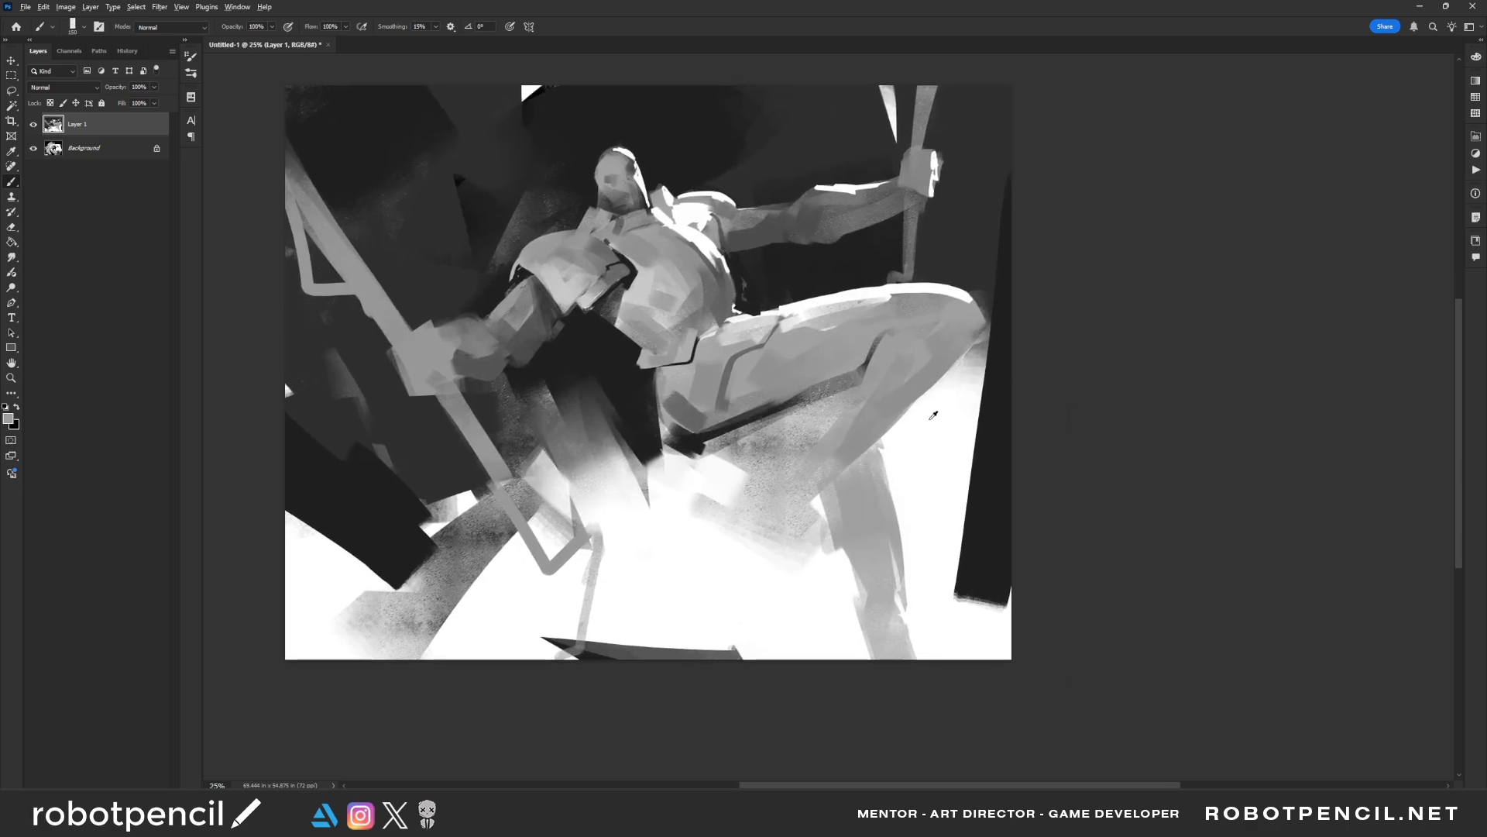
{"action": "left_click_drag", "start_coordinate": [894, 438], "coordinate": [885, 582]}
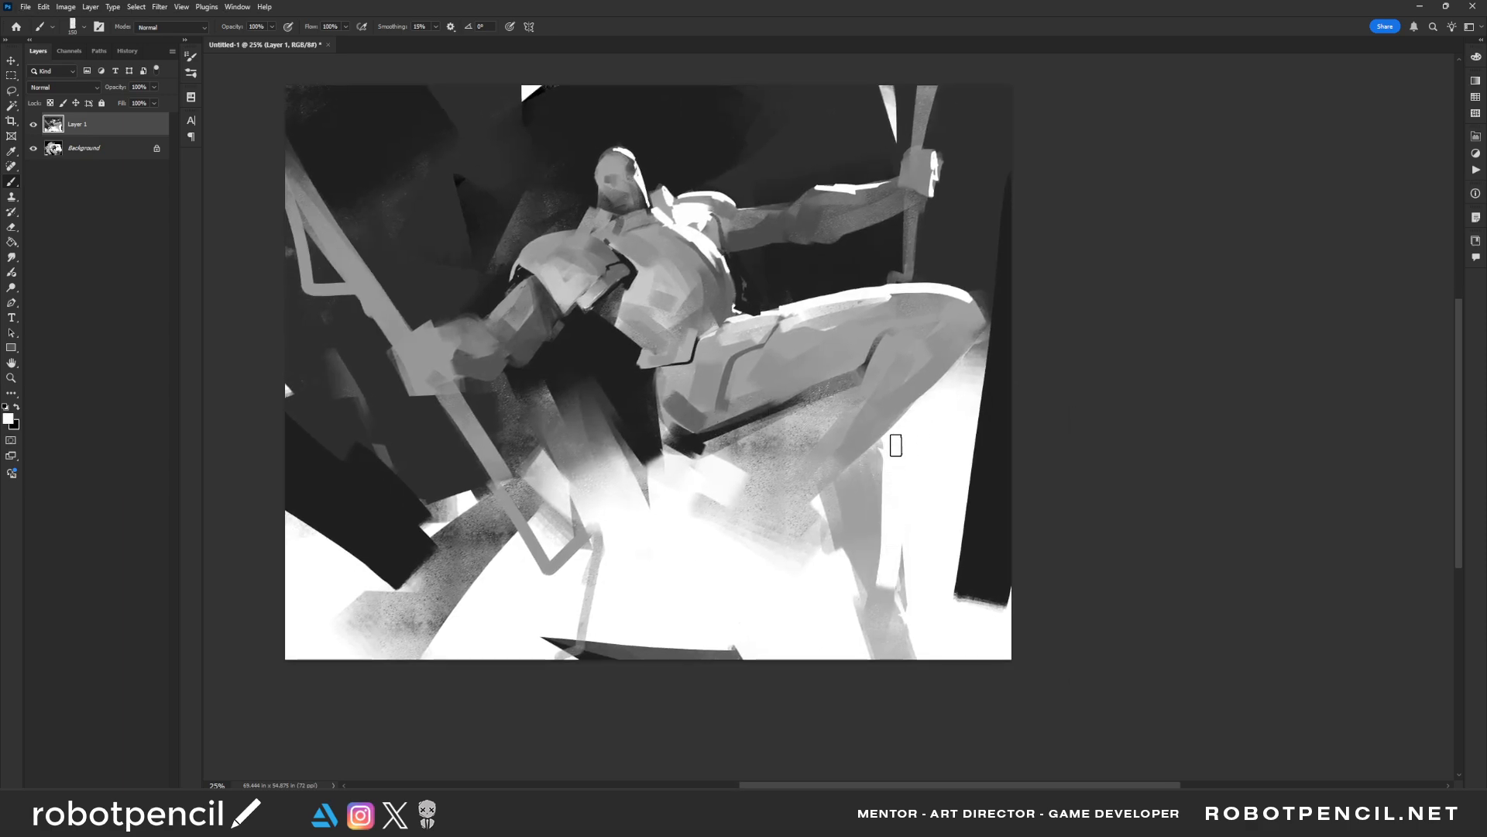
{"action": "mouse_move", "coordinate": [827, 508]}
{"action": "left_mouse_down"}
{"action": "mouse_move", "coordinate": [843, 581]}
{"action": "mouse_move", "coordinate": [875, 616]}
{"action": "left_mouse_up"}
Paint a white edge beneath the raised thigh and hip using a smaller brush
{"action": "key", "text": "bracketleft"}
{"action": "mouse_move", "coordinate": [704, 453]}
{"action": "left_mouse_down"}
{"action": "mouse_move", "coordinate": [795, 420]}
{"action": "mouse_move", "coordinate": [773, 468]}
{"action": "left_mouse_up"}
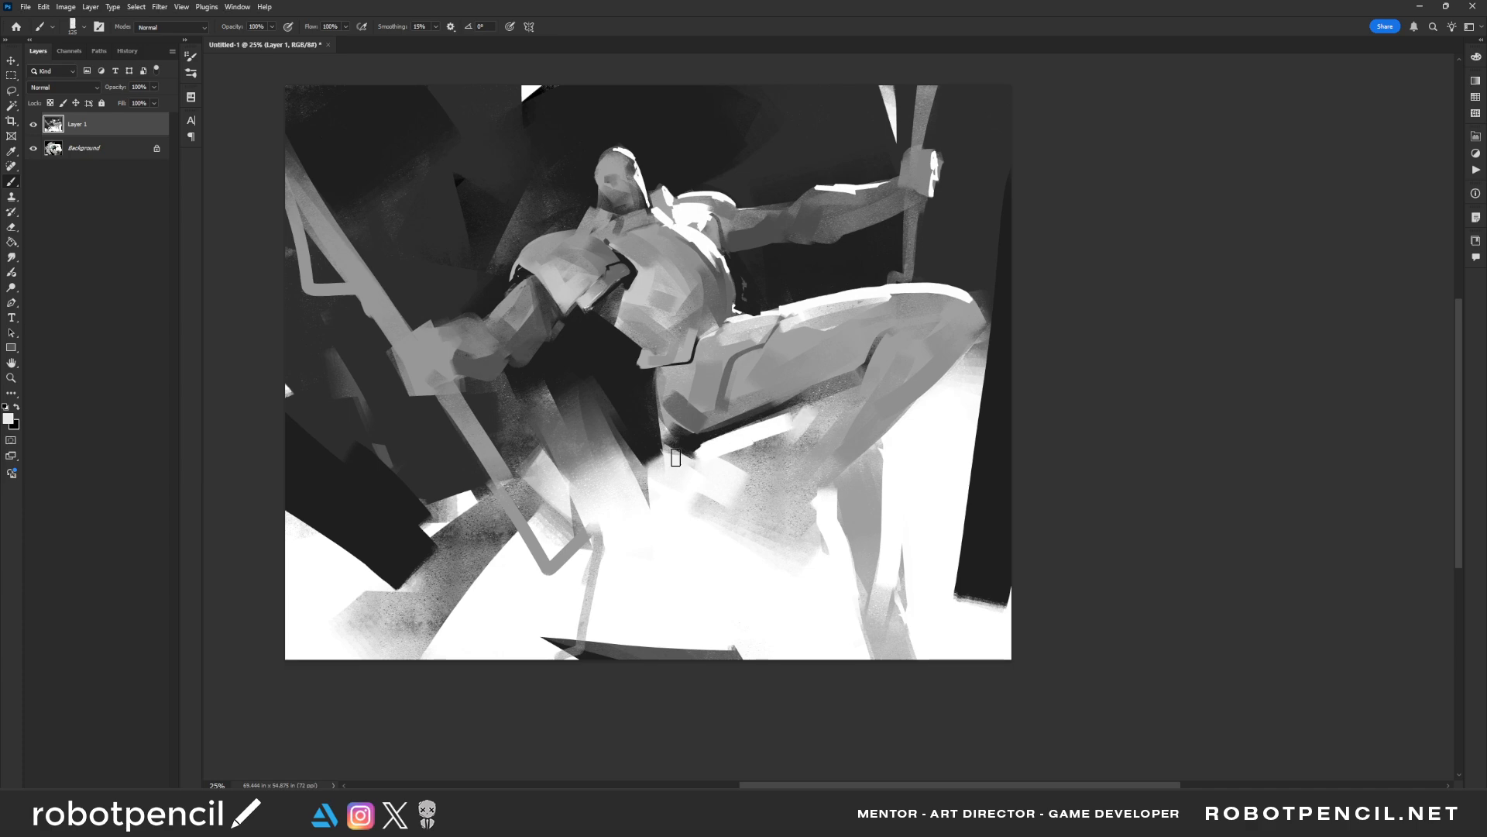
{"action": "mouse_move", "coordinate": [675, 457]}
{"action": "left_mouse_down"}
{"action": "mouse_move", "coordinate": [712, 453]}
{"action": "mouse_move", "coordinate": [660, 448]}
{"action": "mouse_move", "coordinate": [706, 453]}
{"action": "mouse_move", "coordinate": [657, 429]}
{"action": "mouse_move", "coordinate": [684, 453]}
{"action": "left_mouse_up"}
{"action": "left_click", "coordinate": [688, 468], "text": "alt"}
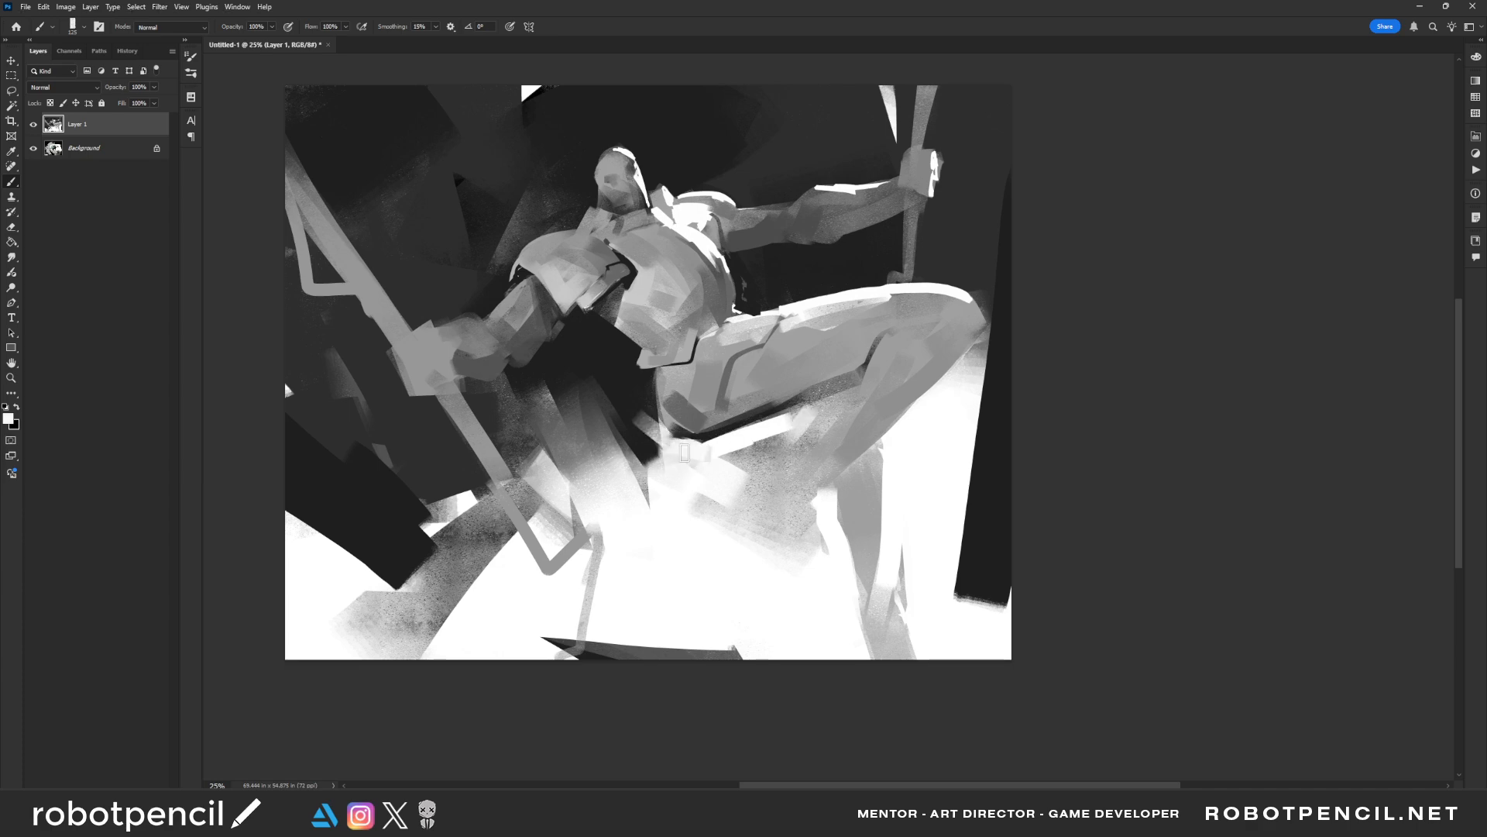
Paint a soft white glow over the dark area below the hips and enlarge the brush
{"action": "left_click", "coordinate": [637, 379], "text": "alt"}
{"action": "mouse_move", "coordinate": [638, 406]}
{"action": "left_mouse_down"}
{"action": "mouse_move", "coordinate": [669, 454]}
{"action": "mouse_move", "coordinate": [637, 395]}
{"action": "mouse_move", "coordinate": [670, 449]}
{"action": "mouse_move", "coordinate": [711, 446]}
{"action": "mouse_move", "coordinate": [691, 457]}
{"action": "mouse_move", "coordinate": [648, 427]}
{"action": "mouse_move", "coordinate": [669, 479]}
{"action": "mouse_move", "coordinate": [604, 424]}
{"action": "mouse_move", "coordinate": [644, 515]}
{"action": "left_mouse_up"}
{"action": "left_click", "coordinate": [688, 449], "text": "alt"}
{"action": "key", "text": "bracketright"}
{"action": "key", "text": "bracketright"}
{"action": "key", "text": "bracketleft"}
{"action": "key", "text": "bracketright"}
{"action": "key", "text": "bracketright"}
{"action": "key", "text": "bracketright"}
{"action": "key", "text": "bracketright"}
{"action": "key", "text": "bracketright"}
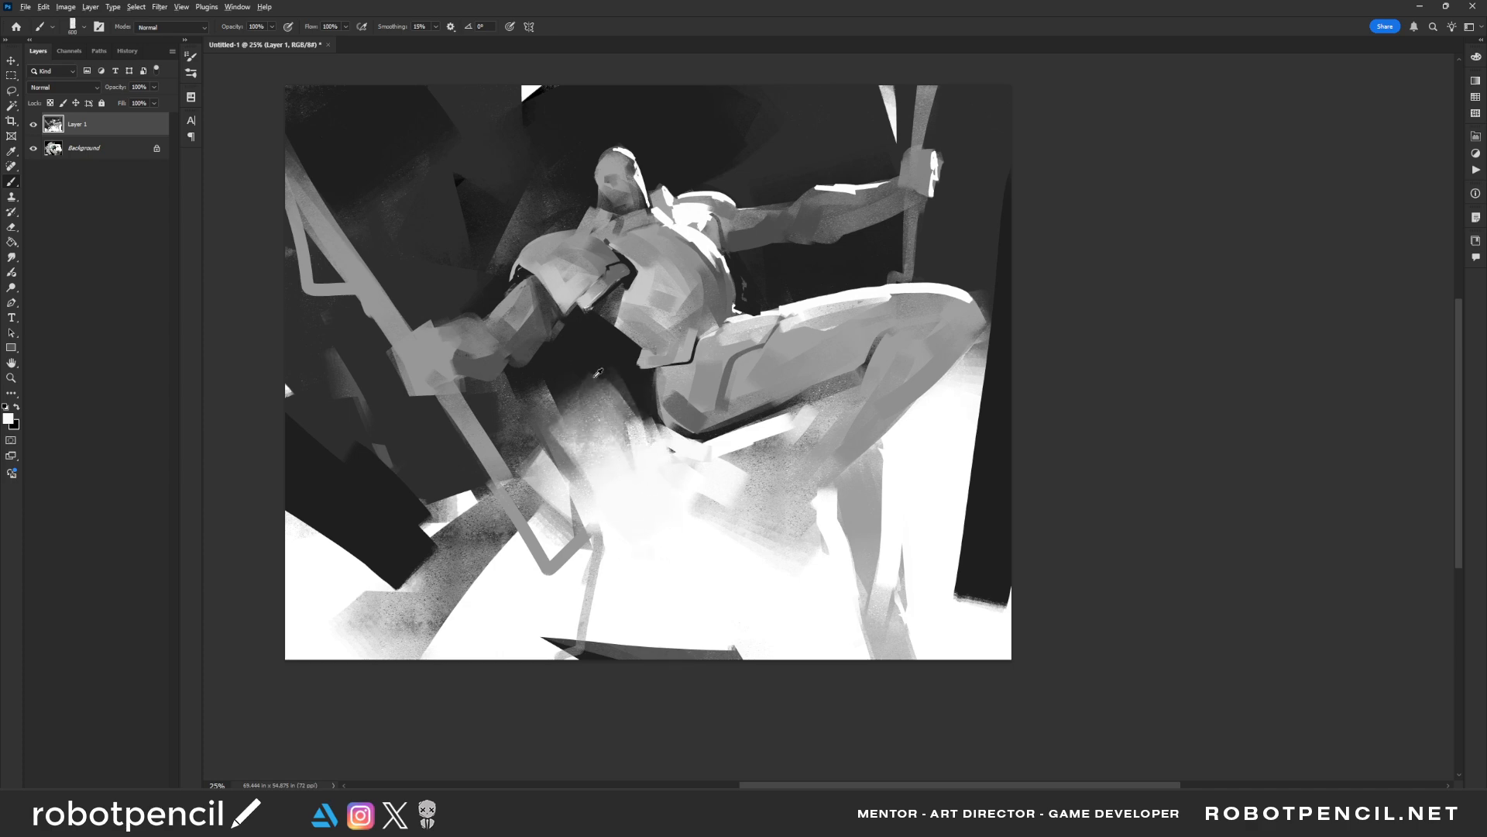
Sweep dark grey from the waist down into the white glow below the hips
{"action": "left_click", "coordinate": [596, 389], "text": "alt"}
{"action": "left_click_drag", "start_coordinate": [597, 410], "coordinate": [664, 531]}
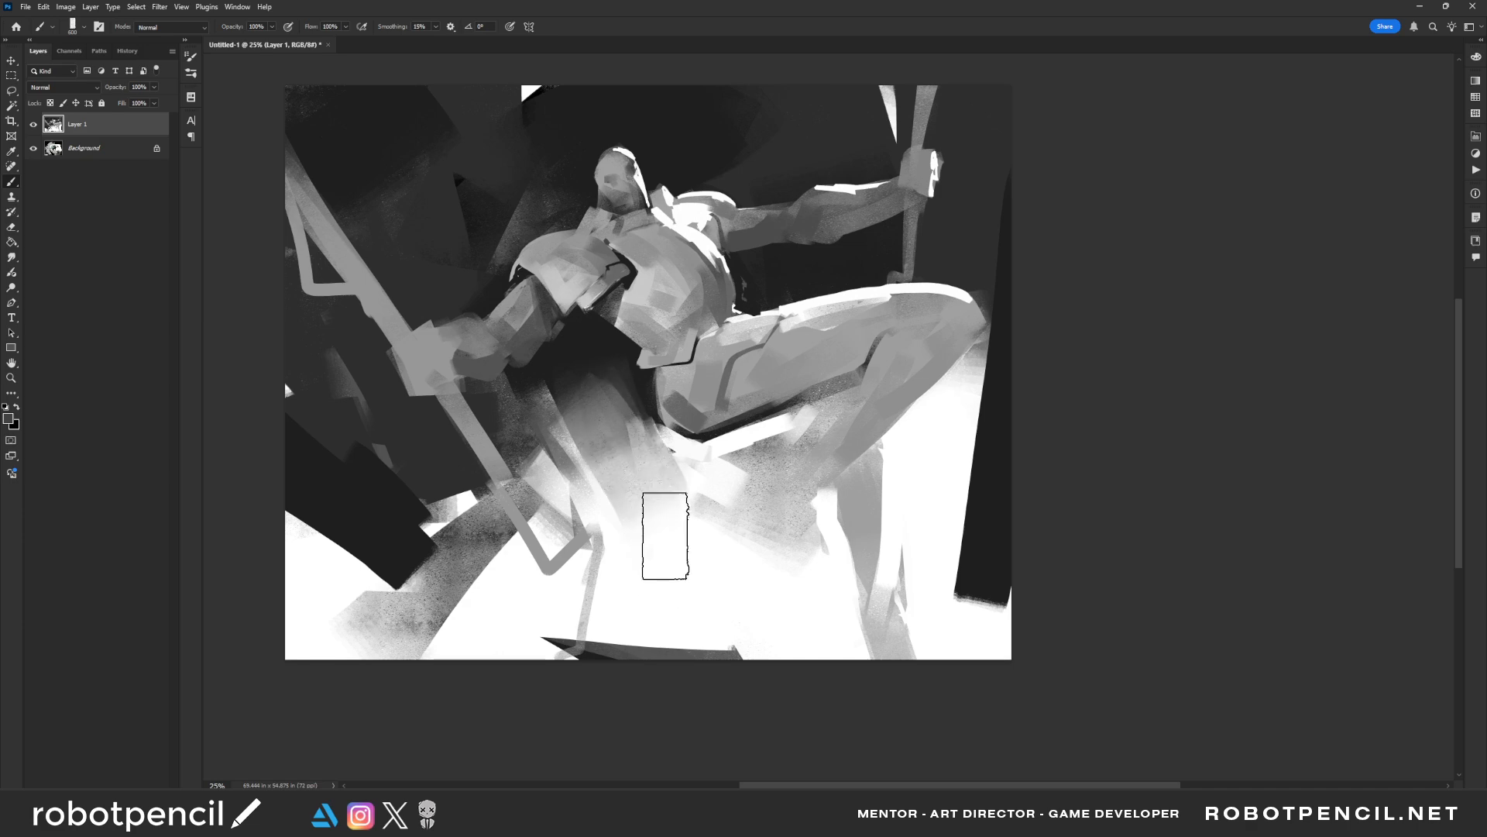
{"action": "key", "text": "ctrl+z"}
{"action": "left_click_drag", "start_coordinate": [626, 355], "coordinate": [676, 531]}
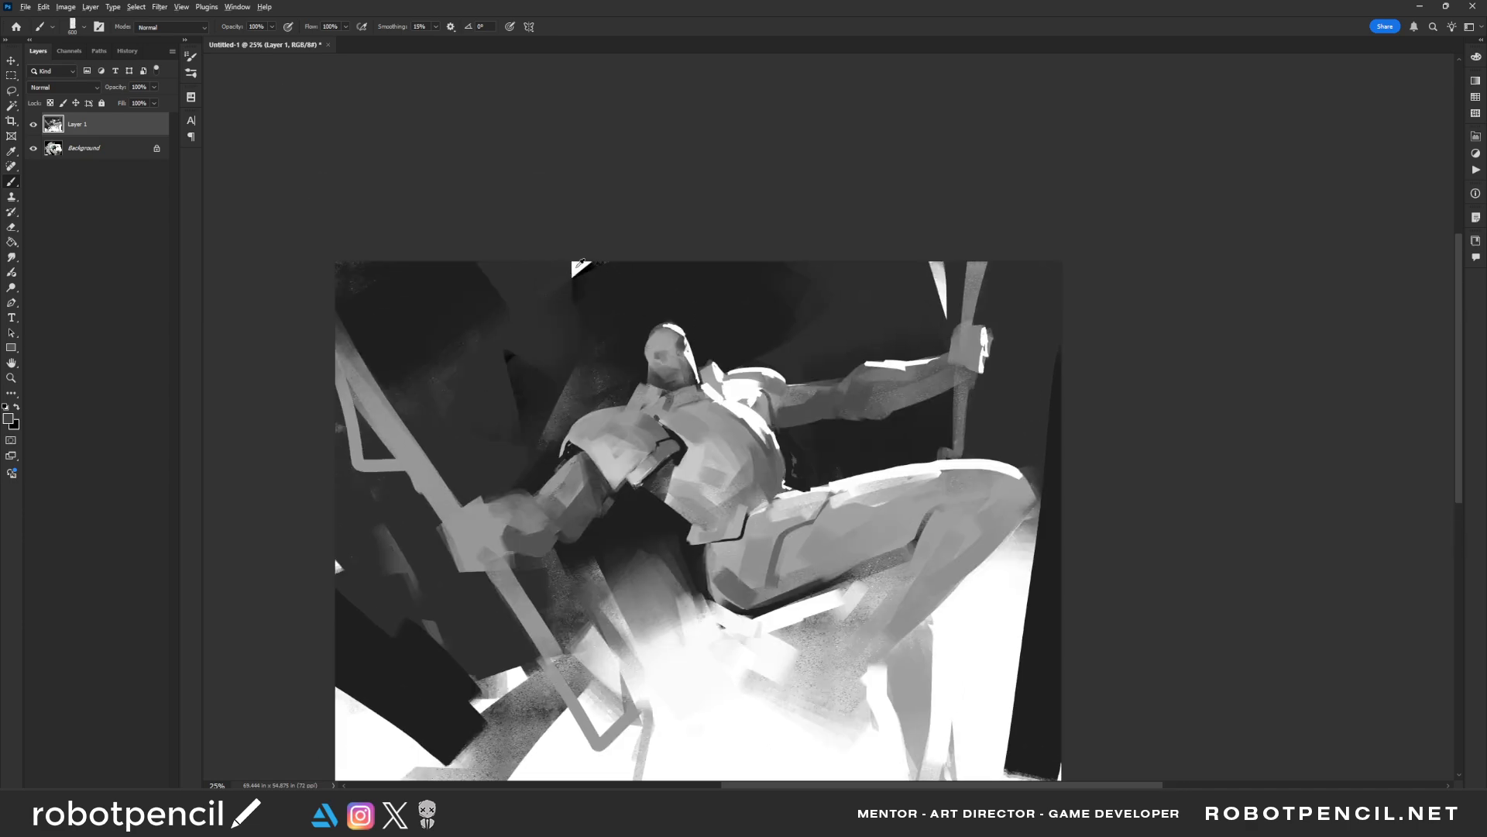
Paint slanted grey shapes in the dark background along the canvas's top edge, beside the head
{"action": "mouse_move", "coordinate": [581, 263]}
{"action": "left_mouse_down"}
{"action": "mouse_move", "coordinate": [552, 309]}
{"action": "mouse_move", "coordinate": [593, 243]}
{"action": "mouse_move", "coordinate": [527, 352]}
{"action": "mouse_move", "coordinate": [645, 260]}
{"action": "mouse_move", "coordinate": [547, 352]}
{"action": "left_mouse_up"}
{"action": "left_click", "coordinate": [540, 275], "text": "alt"}
{"action": "left_click_drag", "start_coordinate": [533, 280], "coordinate": [524, 311]}
Paint light grey wedges over the dark background blocks at both lower sides of the canvas
{"action": "left_click_drag", "start_coordinate": [625, 379], "coordinate": [610, 290]}
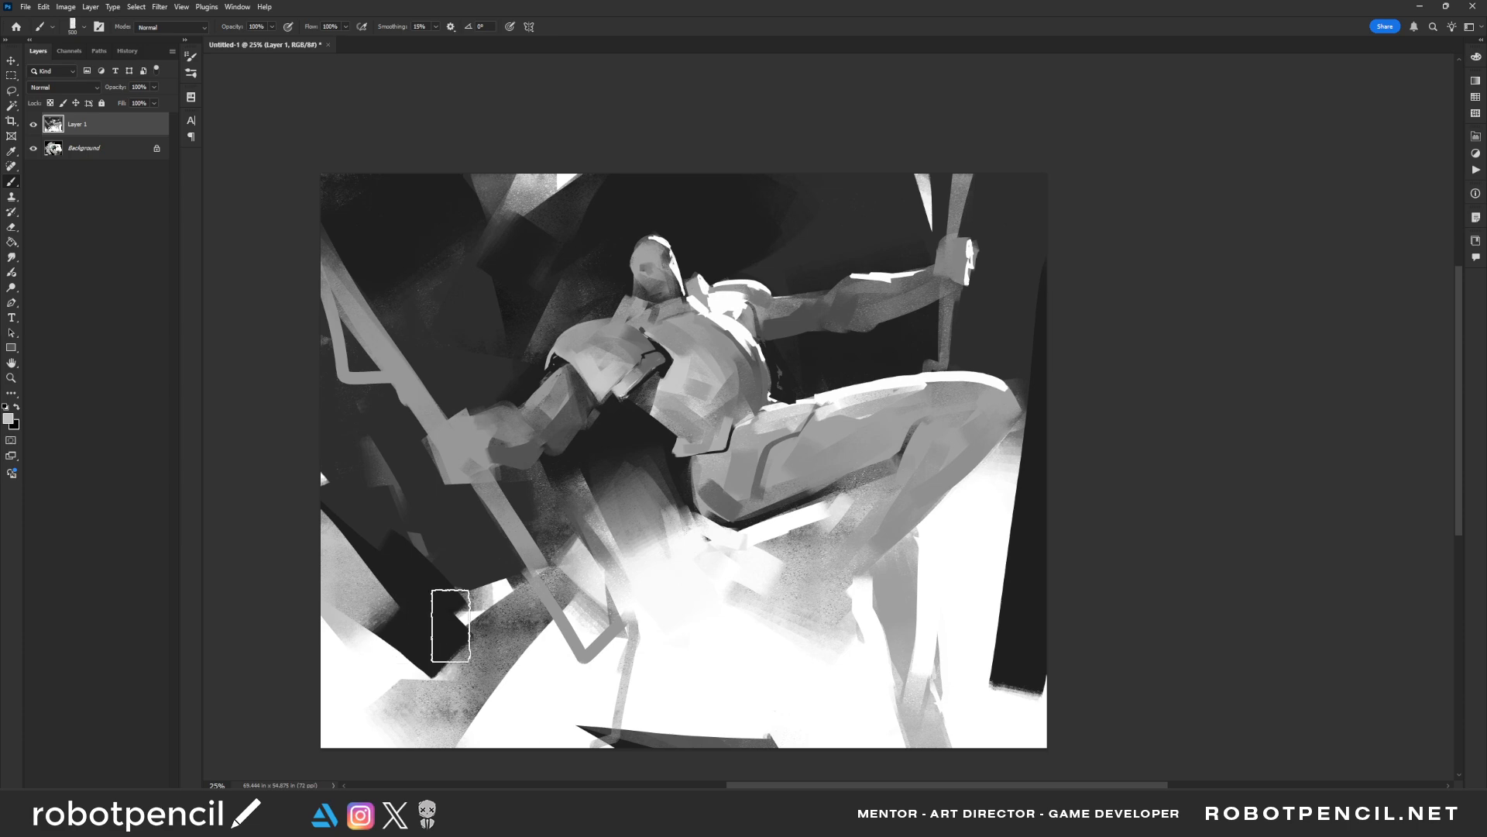
{"action": "left_click_drag", "start_coordinate": [777, 560], "coordinate": [755, 505]}
{"action": "left_click_drag", "start_coordinate": [1069, 490], "coordinate": [984, 632]}
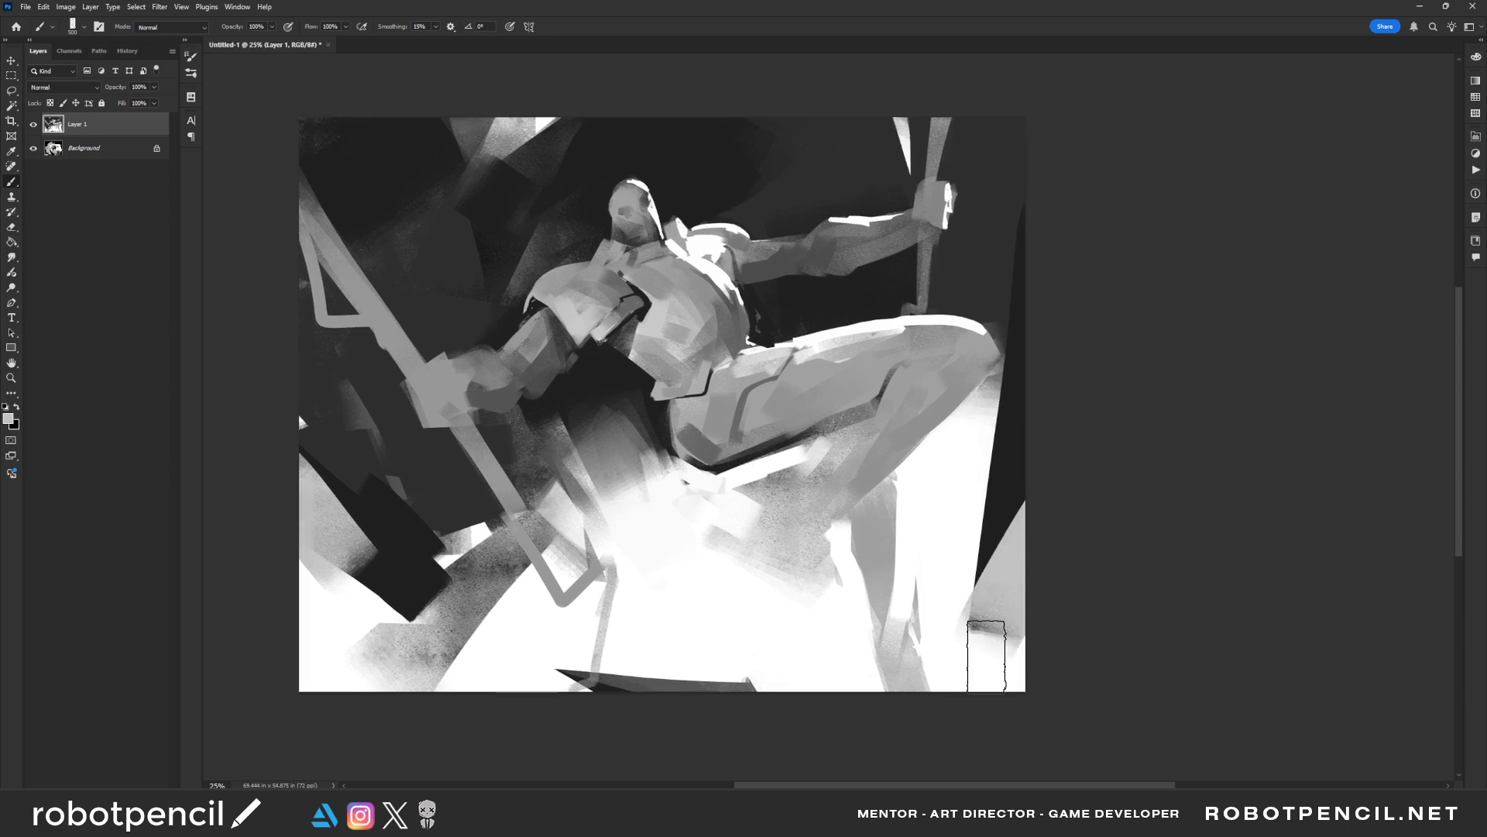
Paint slanted mid-grey and light grey strokes over the ground in the canvas's lower-left corner
{"action": "mouse_move", "coordinate": [482, 592]}
{"action": "left_mouse_down"}
{"action": "mouse_move", "coordinate": [514, 540]}
{"action": "mouse_move", "coordinate": [395, 635]}
{"action": "left_mouse_up"}
{"action": "left_click", "coordinate": [514, 540], "text": "alt"}
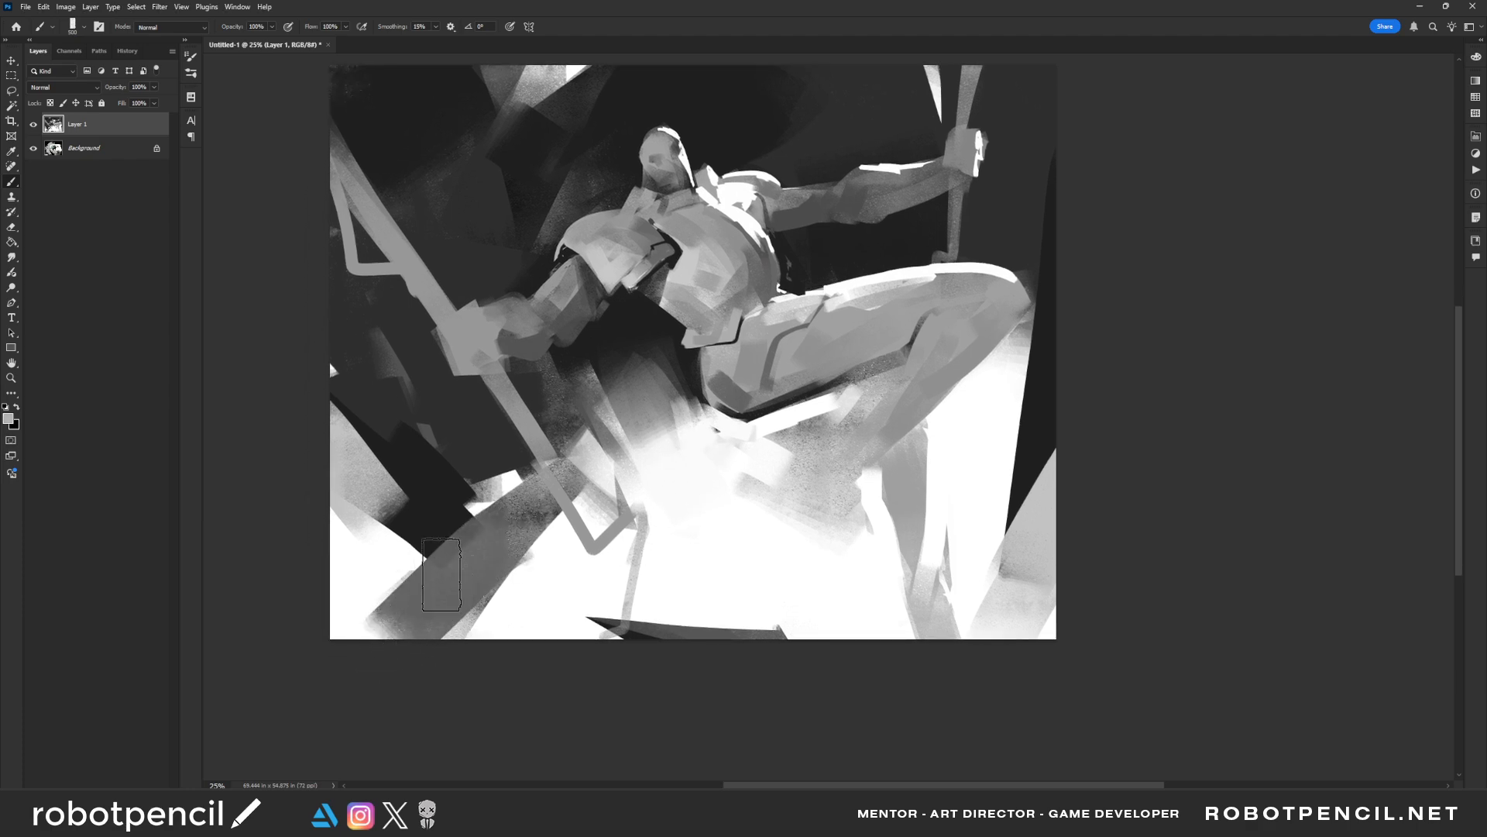
{"action": "mouse_move", "coordinate": [441, 575]}
{"action": "left_mouse_down"}
{"action": "mouse_move", "coordinate": [444, 606]}
{"action": "mouse_move", "coordinate": [329, 677]}
{"action": "left_mouse_up"}
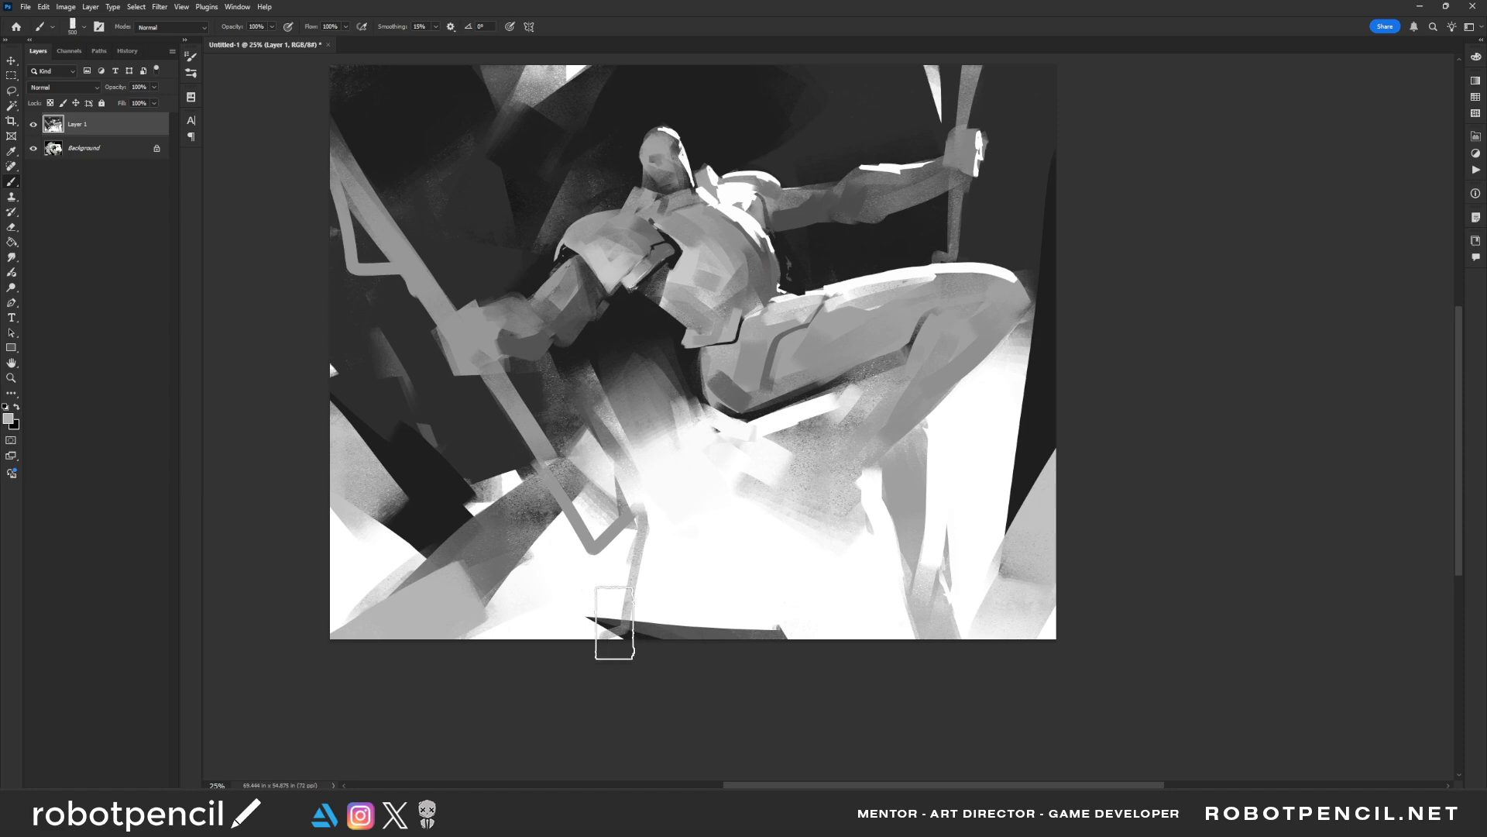
Paint a small mid-grey shape along the back of the figure's head with a narrower brush
{"action": "left_click_drag", "start_coordinate": [823, 570], "coordinate": [837, 638]}
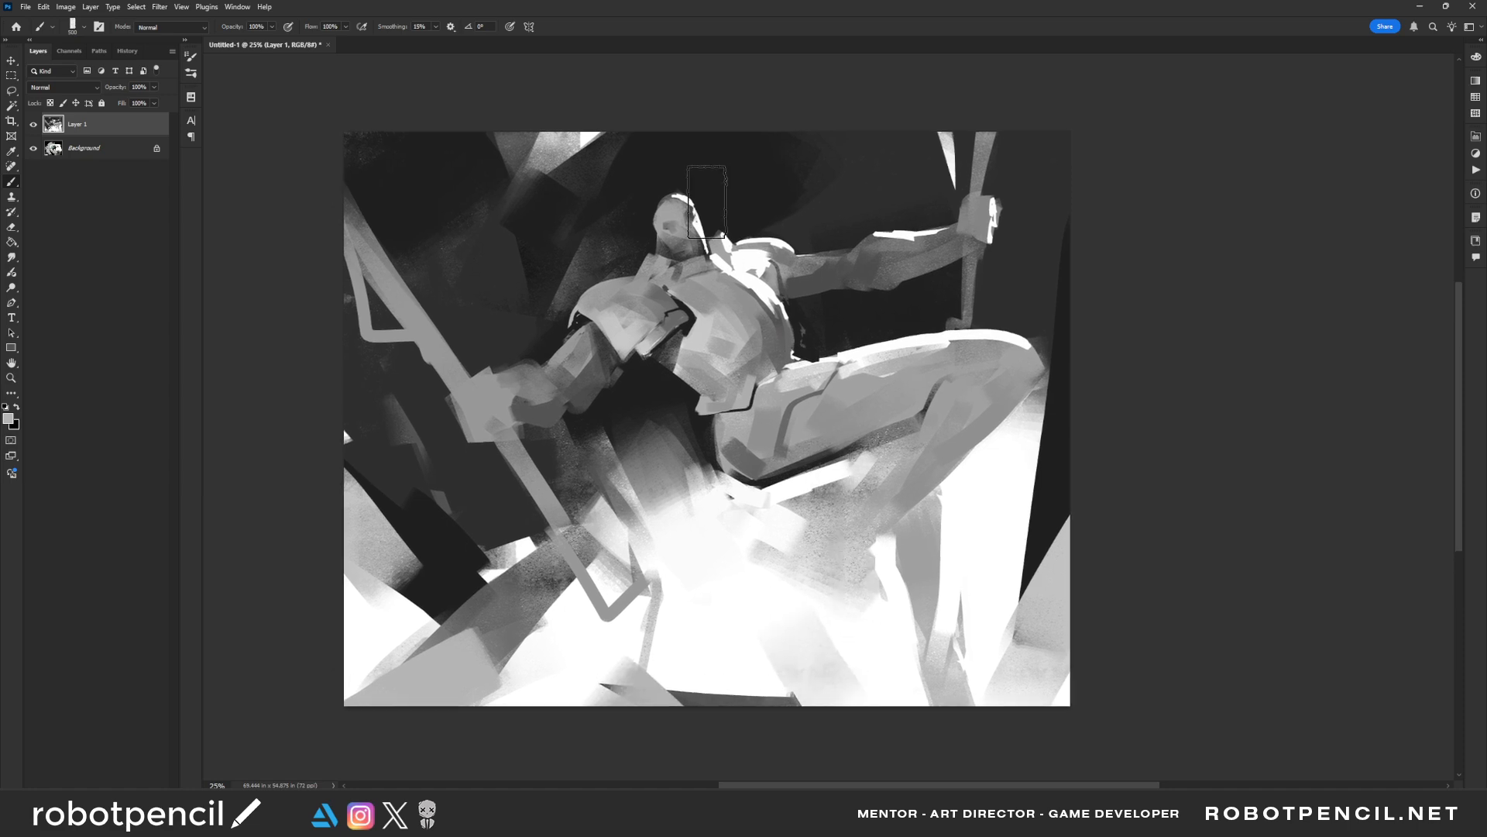
{"action": "left_click", "coordinate": [667, 215], "text": "alt"}
{"action": "key", "text": "bracketleft"}
{"action": "key", "text": "bracketleft"}
{"action": "key", "text": "bracketleft"}
{"action": "key", "text": "bracketleft"}
{"action": "key", "text": "bracketleft"}
{"action": "key", "text": "bracketleft"}
{"action": "key", "text": "bracketleft"}
{"action": "key", "text": "bracketleft"}
{"action": "key", "text": "bracketleft"}
{"action": "key", "text": "bracketleft"}
{"action": "key", "text": "bracketleft"}
{"action": "key", "text": "bracketleft"}
{"action": "key", "text": "bracketleft"}
{"action": "left_click_drag", "start_coordinate": [648, 249], "coordinate": [660, 217]}
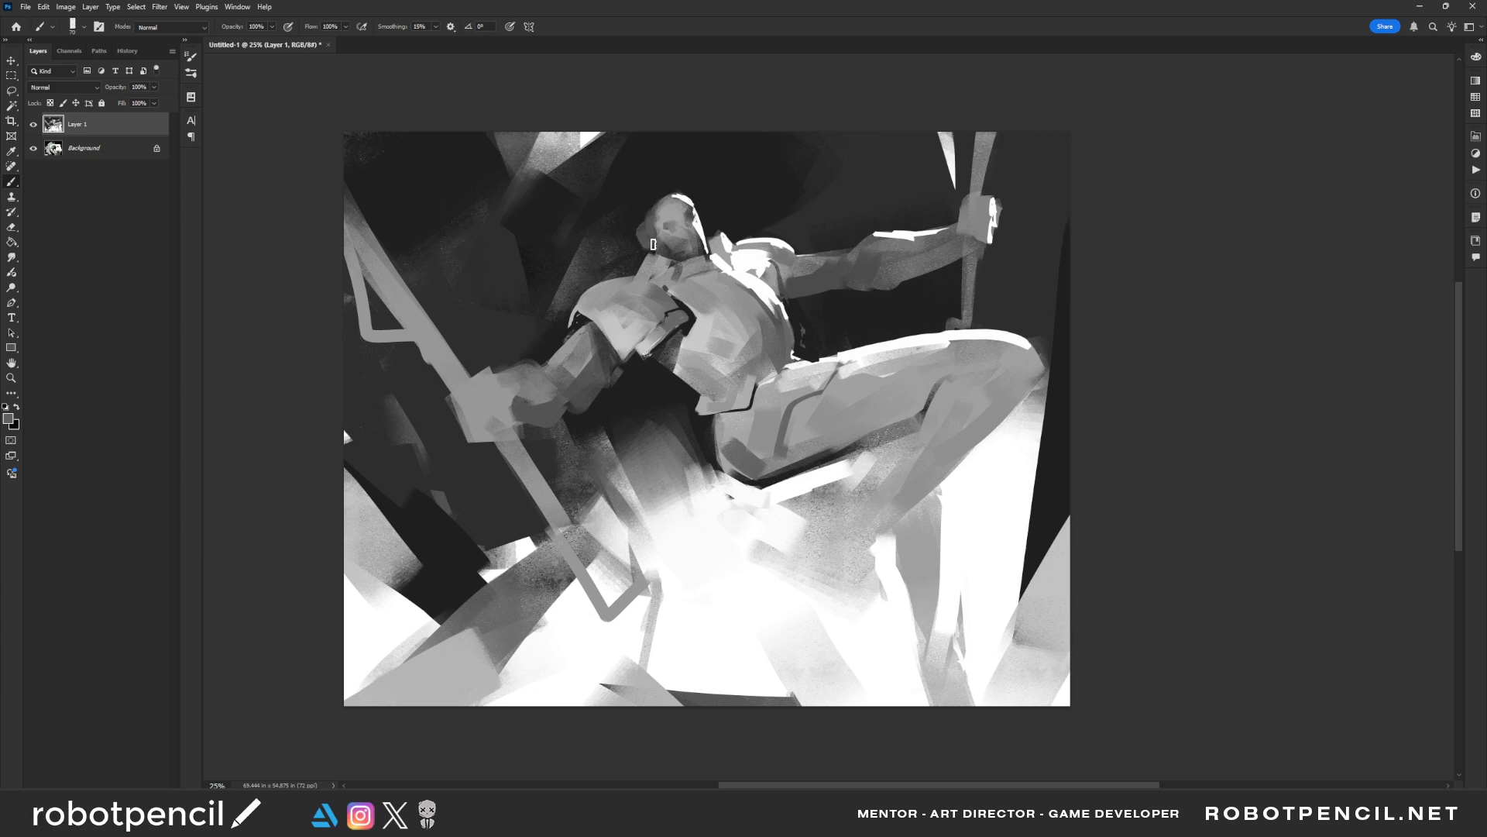
Choose the Triangle Texture Pen brush and paint dark strokes around the crown and back of the head in the mirrored view
{"action": "key", "text": "ctrl+f"}
{"action": "right_click", "coordinate": [740, 264]}
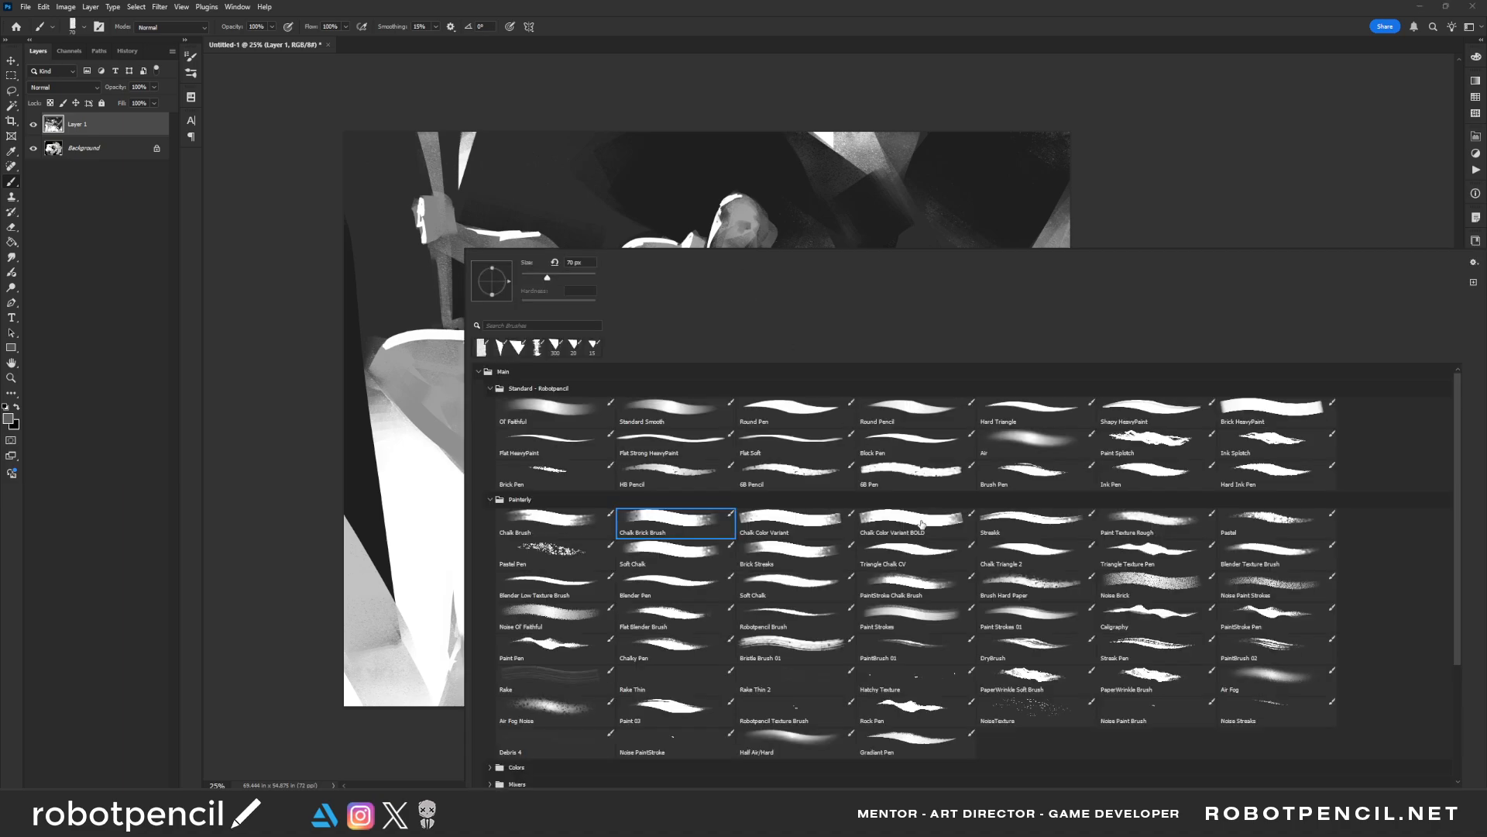
{"action": "left_click", "coordinate": [1141, 563]}
{"action": "left_click", "coordinate": [1245, 156]}
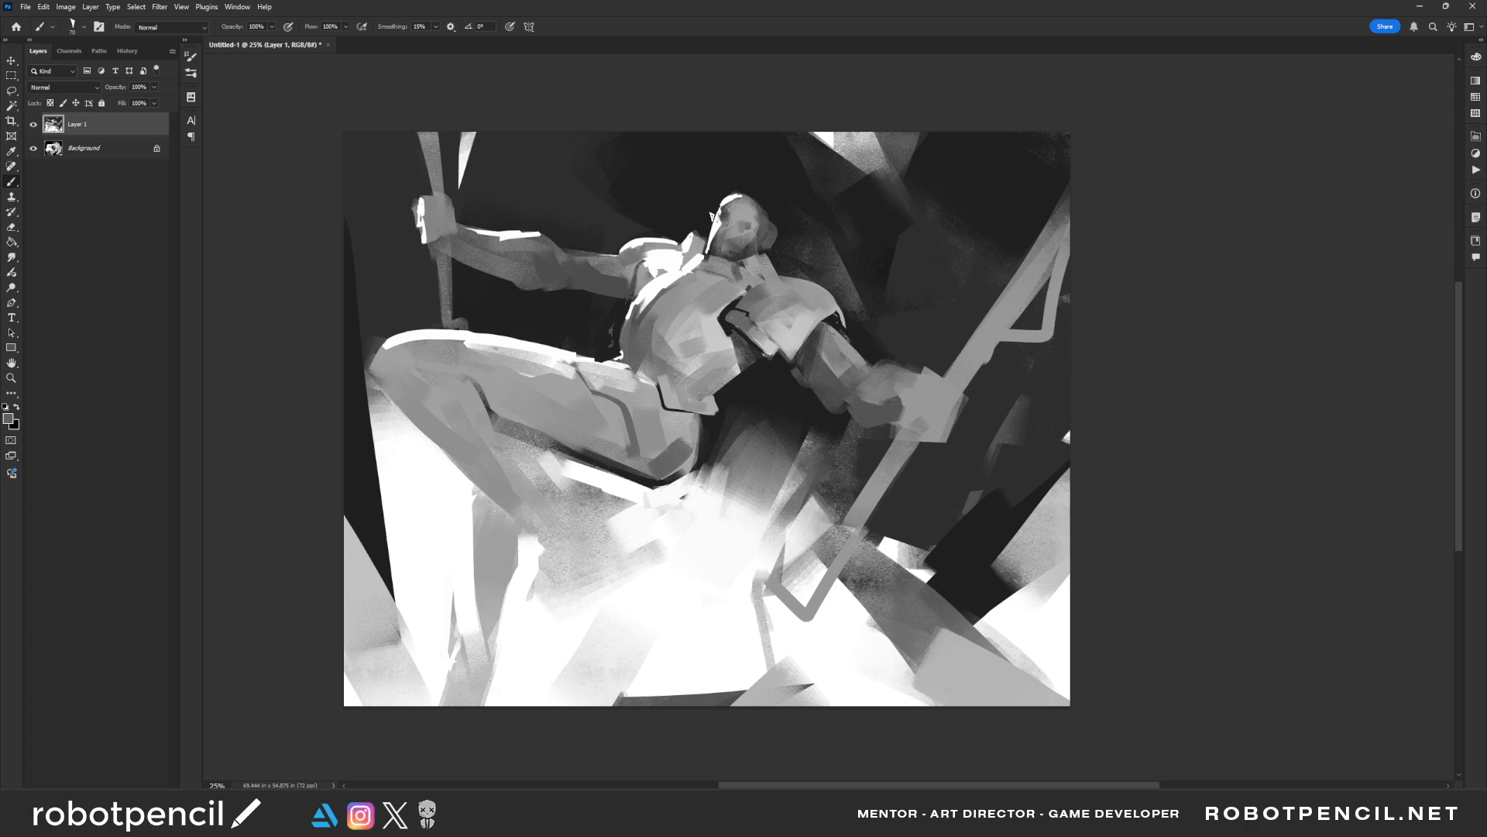
{"action": "left_click", "coordinate": [745, 203], "text": "alt"}
{"action": "key", "text": "ctrl+shift+h"}
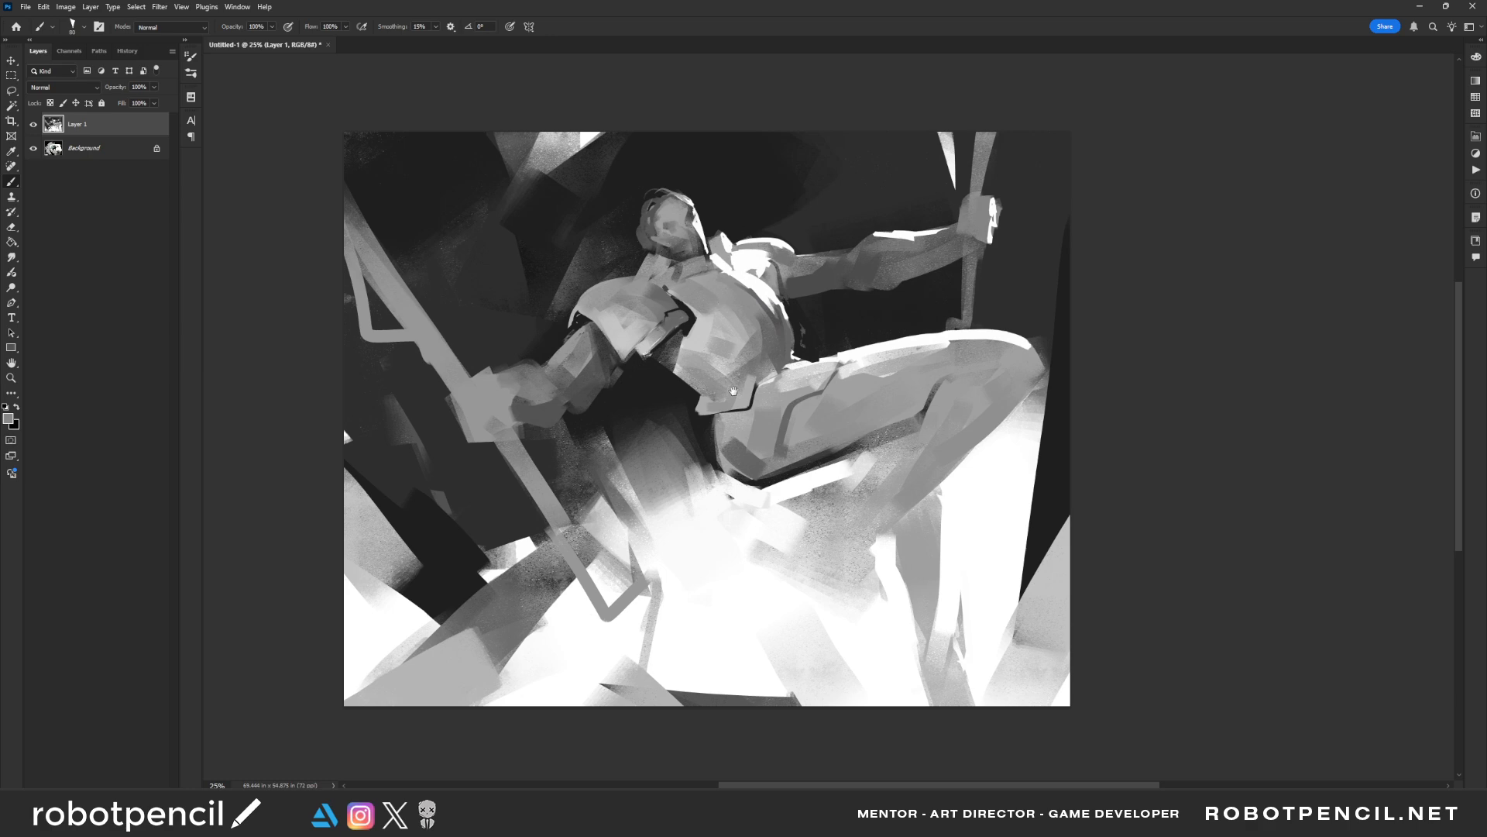
Paint a small black accent at the waist where the torso armour meets the raised thigh
{"action": "left_click_drag", "start_coordinate": [734, 391], "coordinate": [726, 354]}
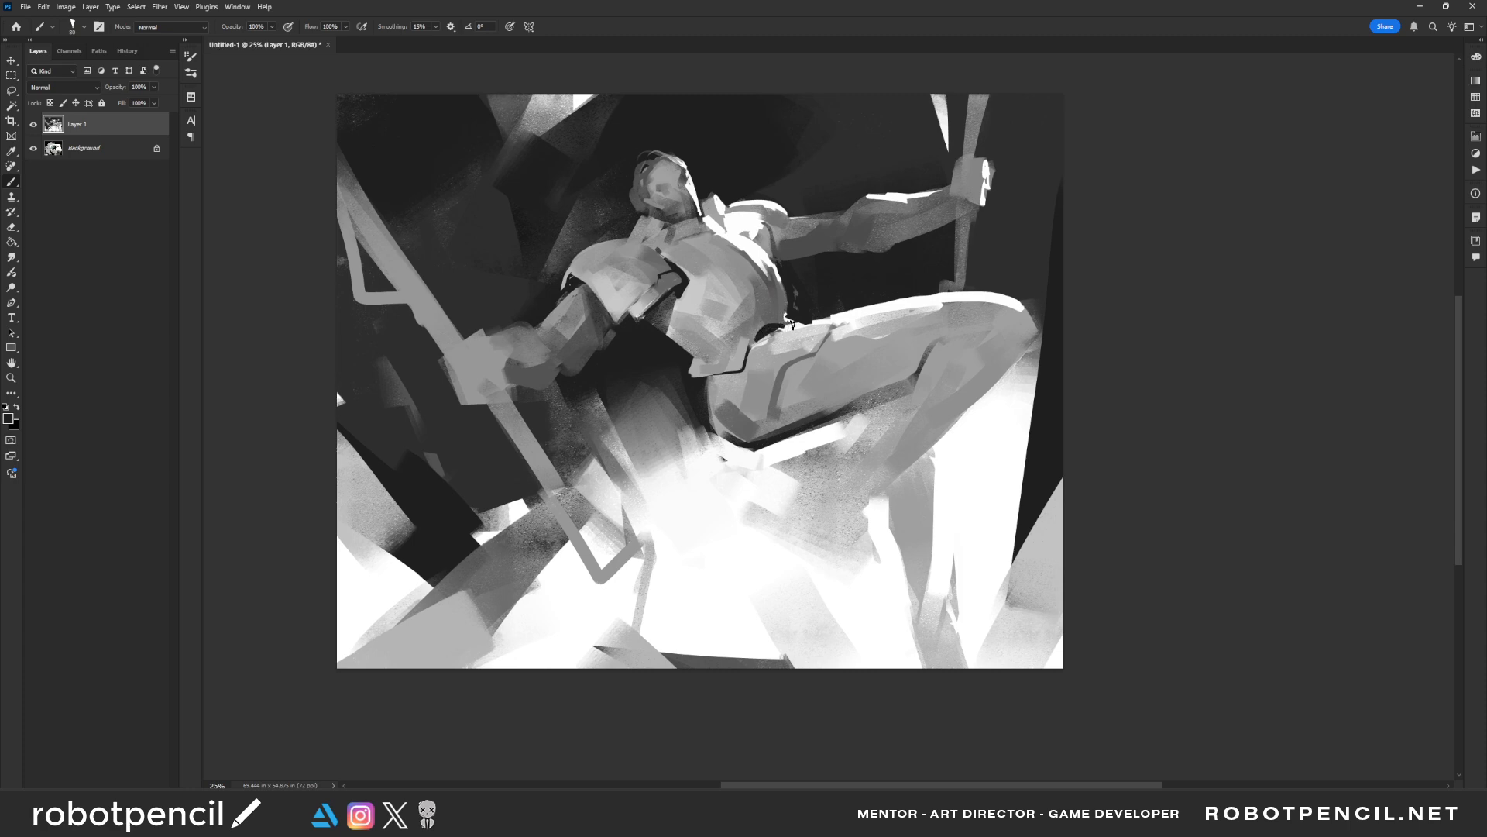
{"action": "key", "text": "F2"}
{"action": "left_click_drag", "start_coordinate": [725, 349], "coordinate": [724, 361]}
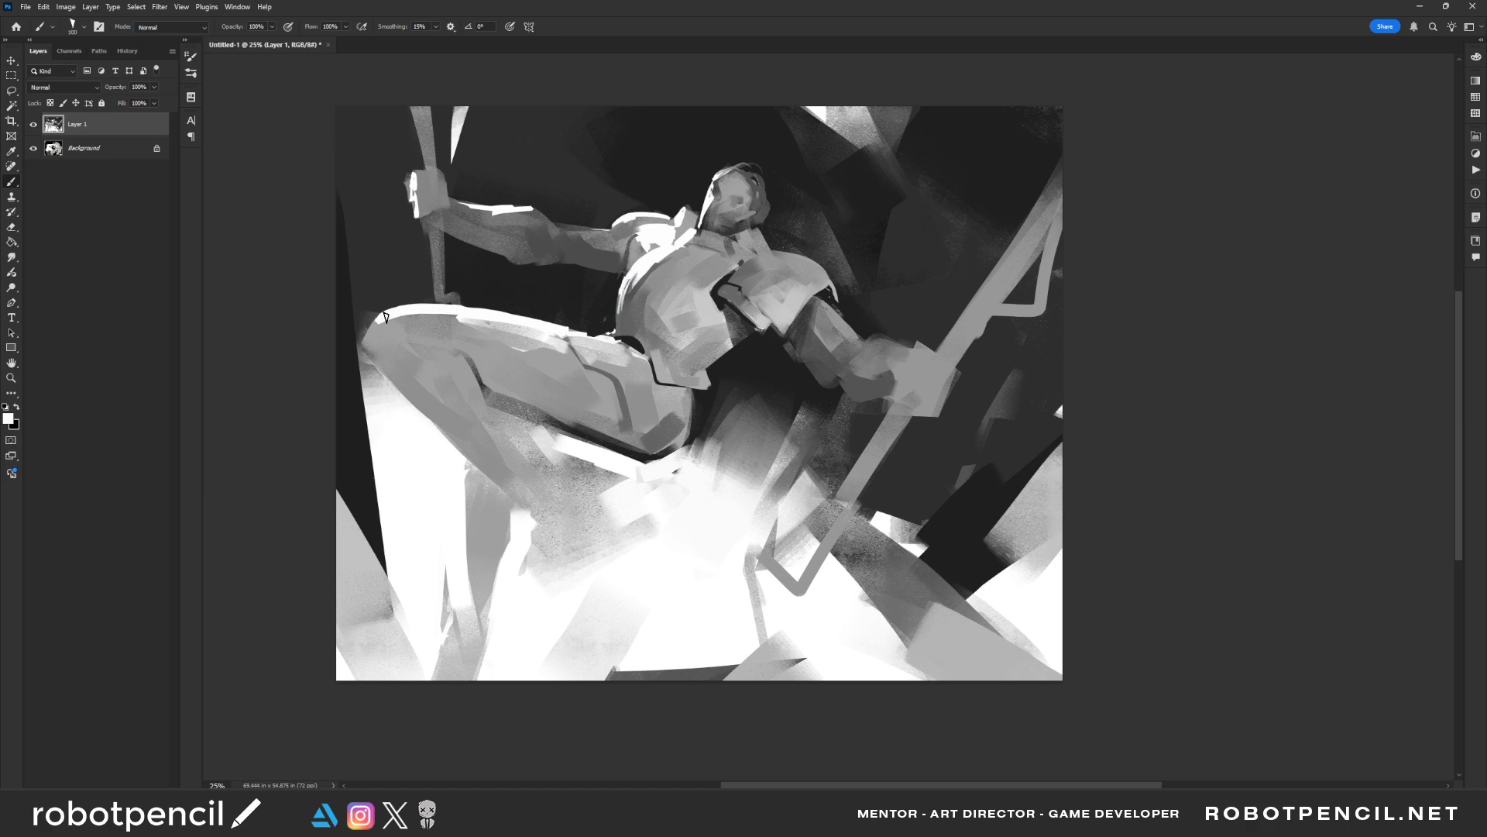
Paint mid-grey along the underside of the raised thigh, over its black edge
{"action": "key", "text": "bracketright"}
{"action": "key", "text": "bracketright"}
{"action": "key", "text": "bracketright"}
{"action": "key", "text": "bracketright"}
{"action": "key", "text": "bracketright"}
{"action": "key", "text": "bracketright"}
{"action": "key", "text": "bracketright"}
{"action": "key", "text": "bracketright"}
{"action": "key", "text": "F2"}
{"action": "left_click_drag", "start_coordinate": [957, 452], "coordinate": [889, 412]}
{"action": "key", "text": "bracketright"}
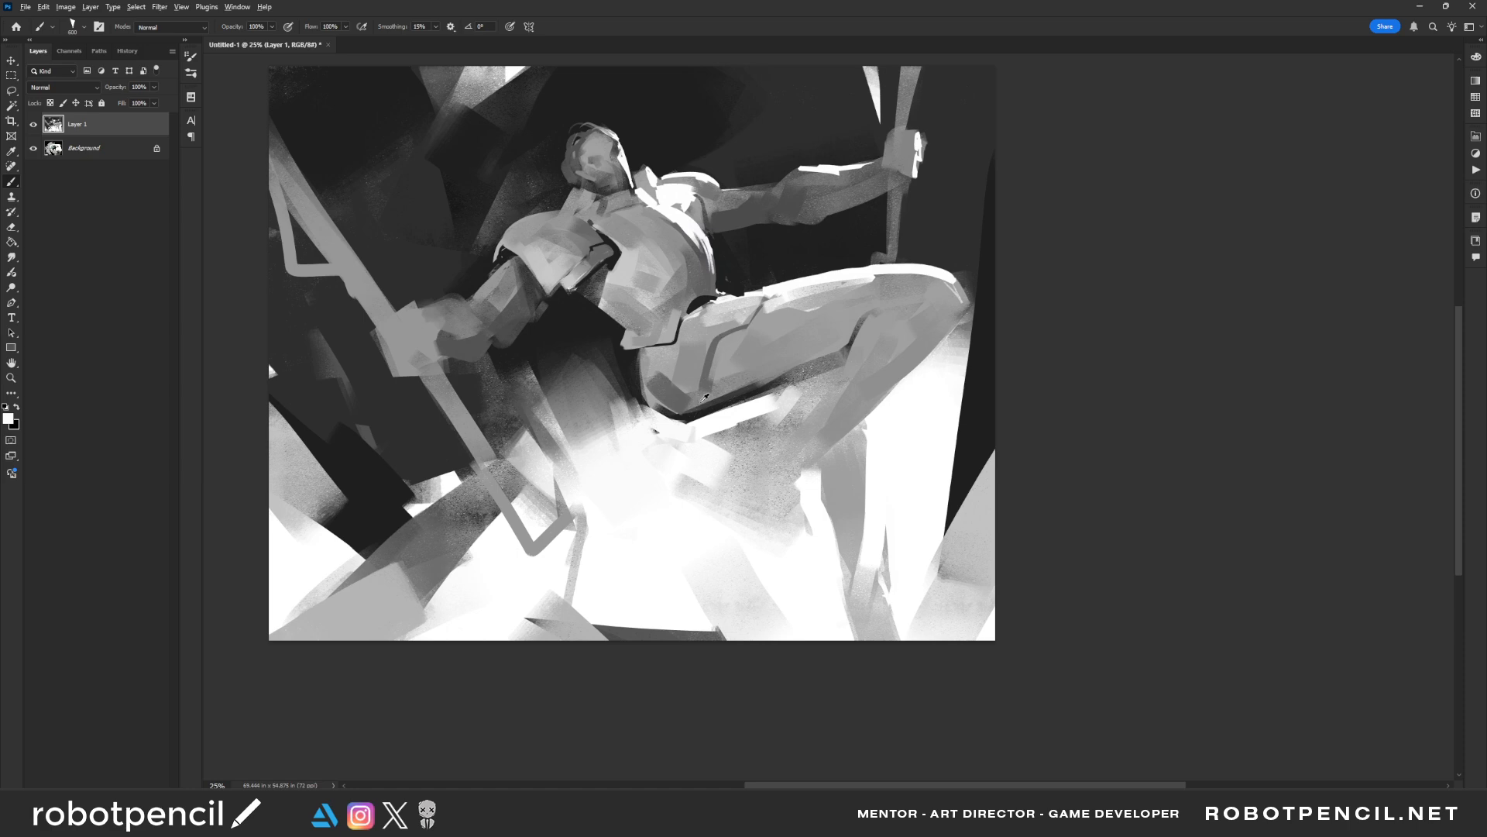
{"action": "left_click", "coordinate": [705, 397], "text": "alt"}
{"action": "key", "text": "bracketleft"}
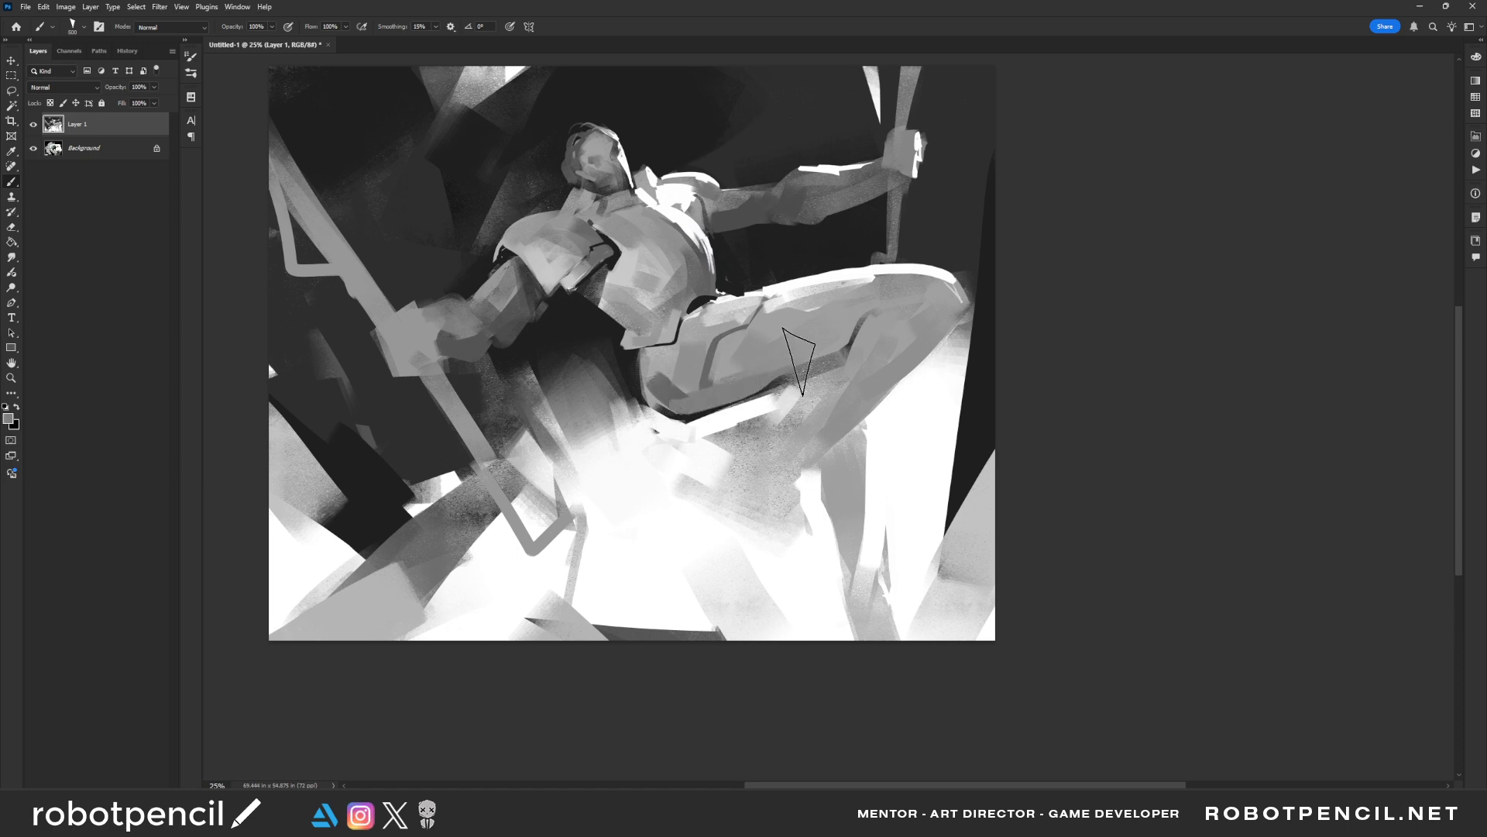
Paint mid-grey planes across the thigh and a diagonal stroke from behind the knee down the calf's edge
{"action": "mouse_move", "coordinate": [841, 332]}
{"action": "left_mouse_down"}
{"action": "mouse_move", "coordinate": [760, 365]}
{"action": "mouse_move", "coordinate": [843, 341]}
{"action": "mouse_move", "coordinate": [838, 383]}
{"action": "mouse_move", "coordinate": [779, 470]}
{"action": "left_mouse_up"}
{"action": "key", "text": "bracketleft"}
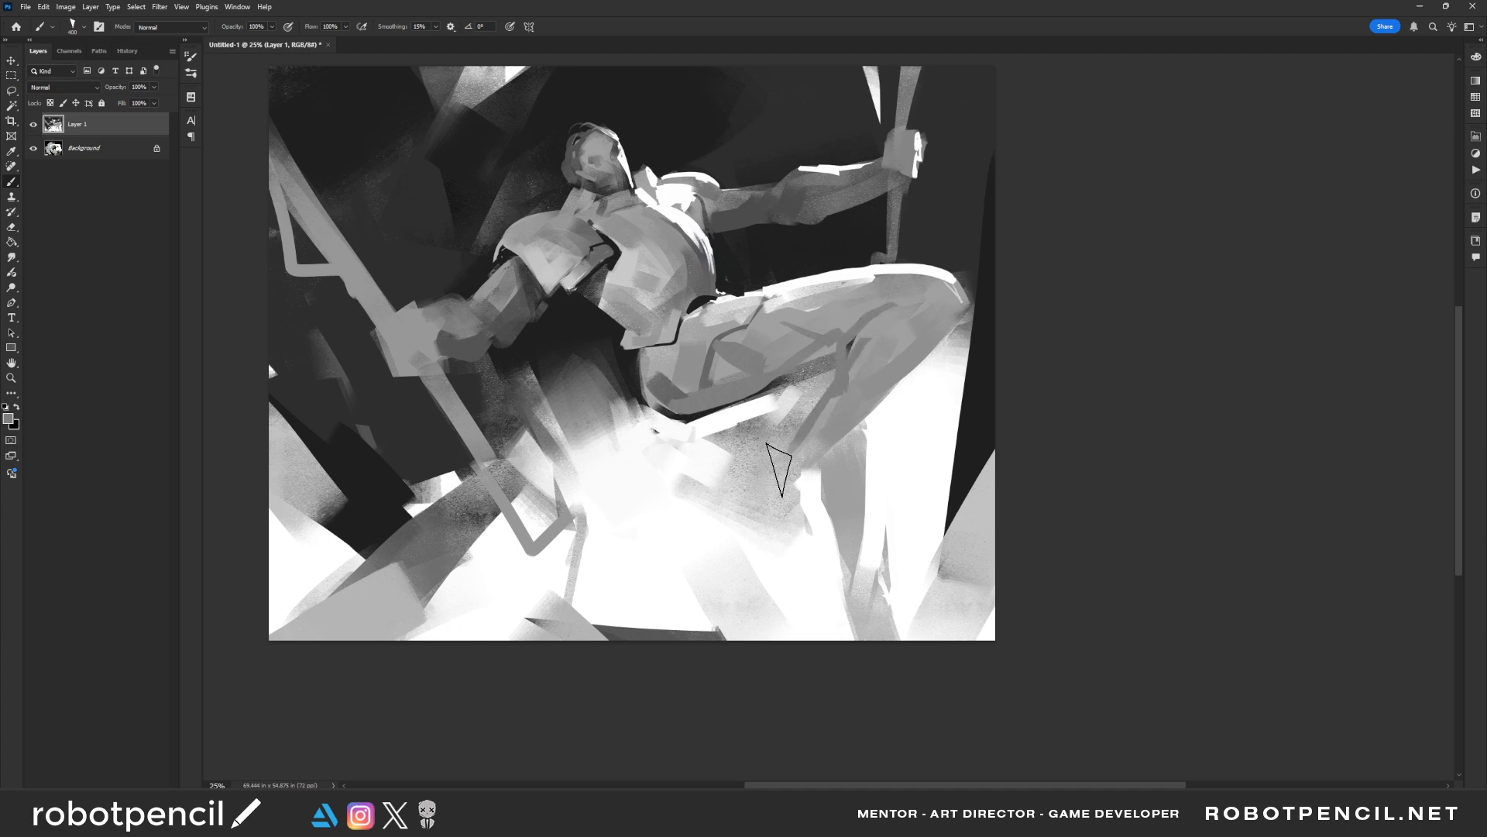
{"action": "left_click_drag", "start_coordinate": [806, 414], "coordinate": [745, 498]}
Carve the dark area beneath the waist into jagged shapes with white strokes, undoing the last ones
{"action": "left_click", "coordinate": [694, 422], "text": "alt"}
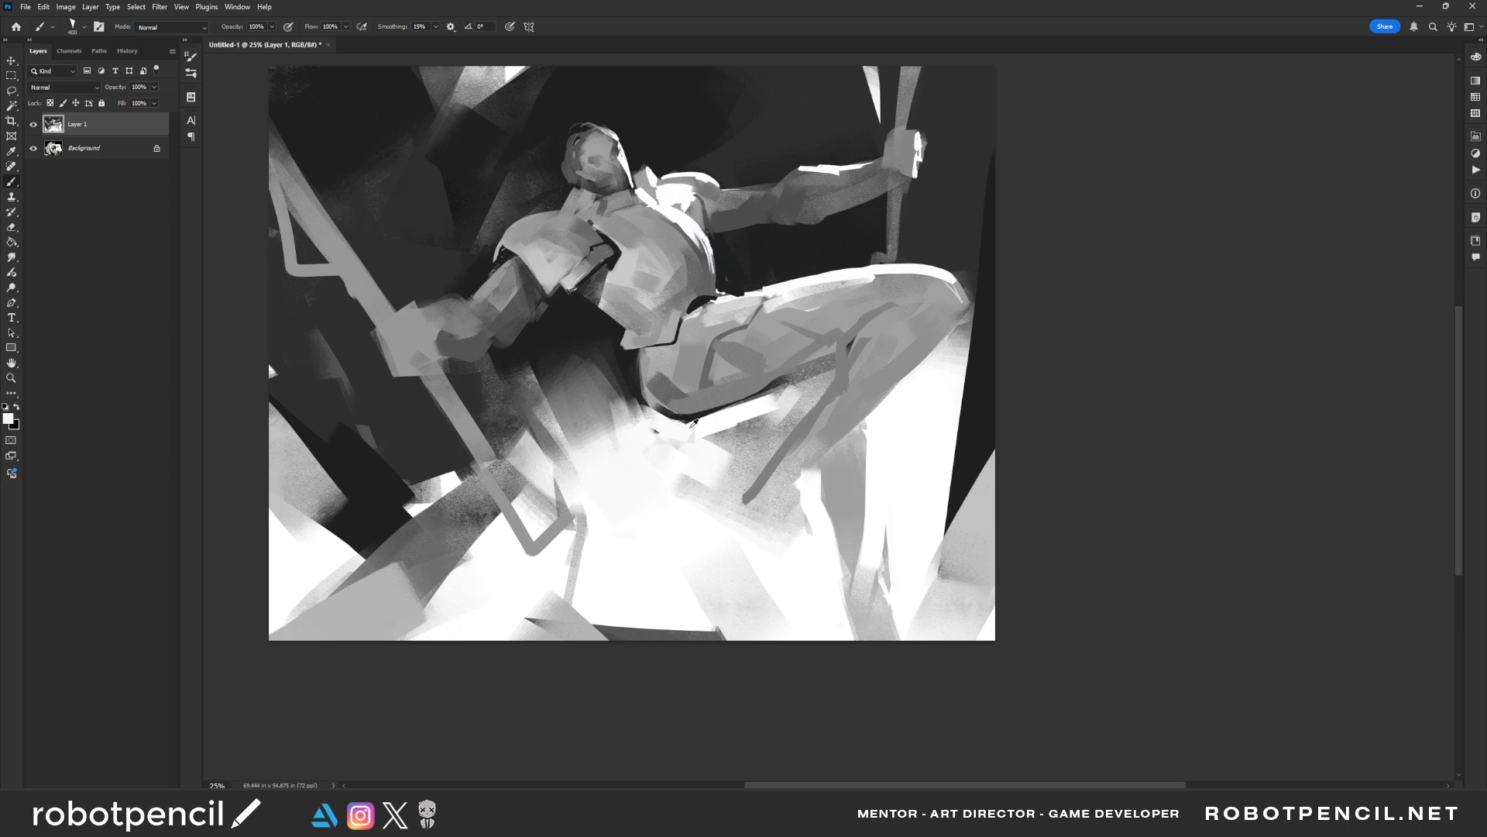
{"action": "mouse_move", "coordinate": [710, 421]}
{"action": "left_mouse_down"}
{"action": "mouse_move", "coordinate": [654, 435]}
{"action": "mouse_move", "coordinate": [582, 376]}
{"action": "mouse_move", "coordinate": [594, 361]}
{"action": "mouse_move", "coordinate": [588, 373]}
{"action": "mouse_move", "coordinate": [633, 415]}
{"action": "mouse_move", "coordinate": [572, 396]}
{"action": "mouse_move", "coordinate": [602, 453]}
{"action": "mouse_move", "coordinate": [557, 423]}
{"action": "mouse_move", "coordinate": [580, 449]}
{"action": "mouse_move", "coordinate": [560, 448]}
{"action": "mouse_move", "coordinate": [502, 404]}
{"action": "mouse_move", "coordinate": [523, 429]}
{"action": "mouse_move", "coordinate": [538, 405]}
{"action": "mouse_move", "coordinate": [525, 405]}
{"action": "mouse_move", "coordinate": [560, 424]}
{"action": "mouse_move", "coordinate": [580, 455]}
{"action": "mouse_move", "coordinate": [565, 488]}
{"action": "mouse_move", "coordinate": [576, 467]}
{"action": "mouse_move", "coordinate": [673, 478]}
{"action": "mouse_move", "coordinate": [666, 435]}
{"action": "mouse_move", "coordinate": [620, 485]}
{"action": "mouse_move", "coordinate": [552, 467]}
{"action": "mouse_move", "coordinate": [554, 497]}
{"action": "mouse_move", "coordinate": [612, 494]}
{"action": "mouse_move", "coordinate": [612, 463]}
{"action": "mouse_move", "coordinate": [587, 443]}
{"action": "mouse_move", "coordinate": [615, 466]}
{"action": "mouse_move", "coordinate": [558, 403]}
{"action": "mouse_move", "coordinate": [600, 429]}
{"action": "mouse_move", "coordinate": [609, 405]}
{"action": "mouse_move", "coordinate": [636, 419]}
{"action": "mouse_move", "coordinate": [591, 407]}
{"action": "mouse_move", "coordinate": [642, 419]}
{"action": "left_mouse_up"}
{"action": "left_click", "coordinate": [605, 370], "text": "alt"}
{"action": "left_click", "coordinate": [538, 416], "text": "alt"}
{"action": "left_click", "coordinate": [564, 494], "text": "alt"}
{"action": "key", "text": "ctrl+z"}
{"action": "left_click", "coordinate": [617, 489], "text": "alt"}
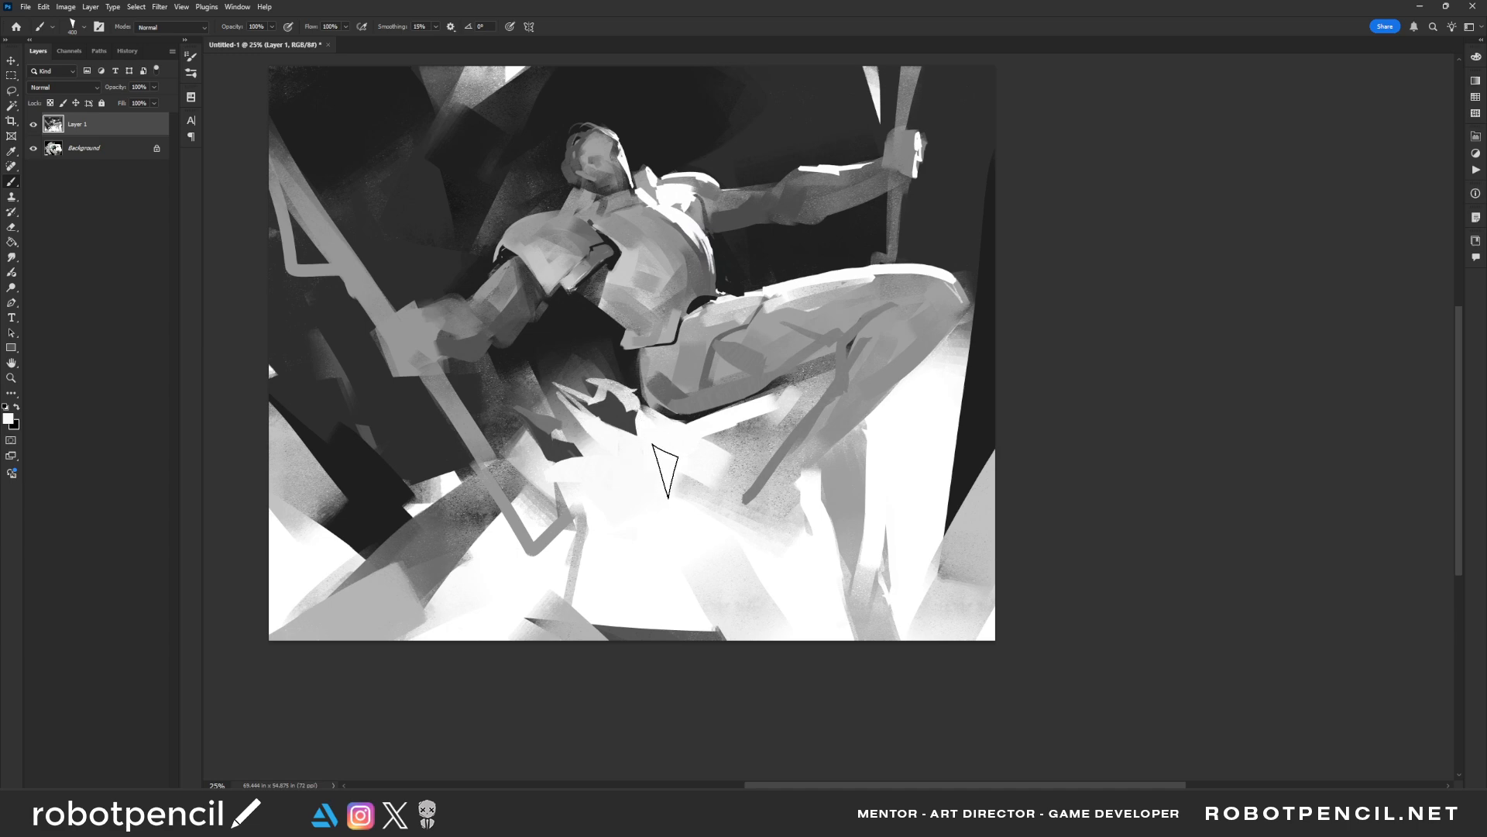
{"action": "key", "text": "ctrl+z"}
{"action": "key", "text": "ctrl+z"}
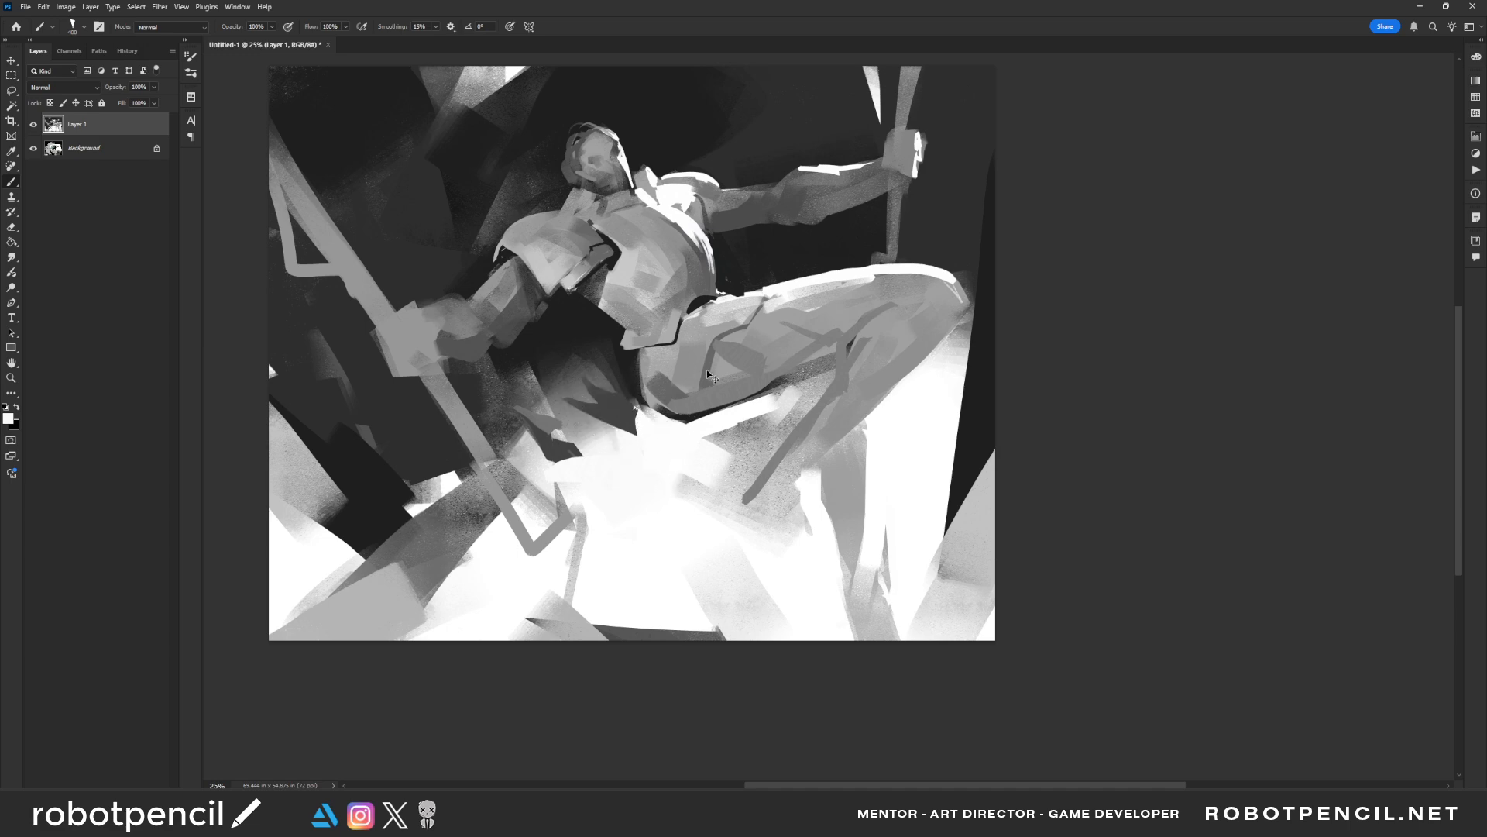
Paint a dark accent in the crook of the knee and a thin dark line up across the kneecap
{"action": "key", "text": "ctrl+shift+h"}
{"action": "mouse_move", "coordinate": [775, 396]}
{"action": "left_mouse_down"}
{"action": "mouse_move", "coordinate": [813, 429]}
{"action": "mouse_move", "coordinate": [877, 448]}
{"action": "left_mouse_up"}
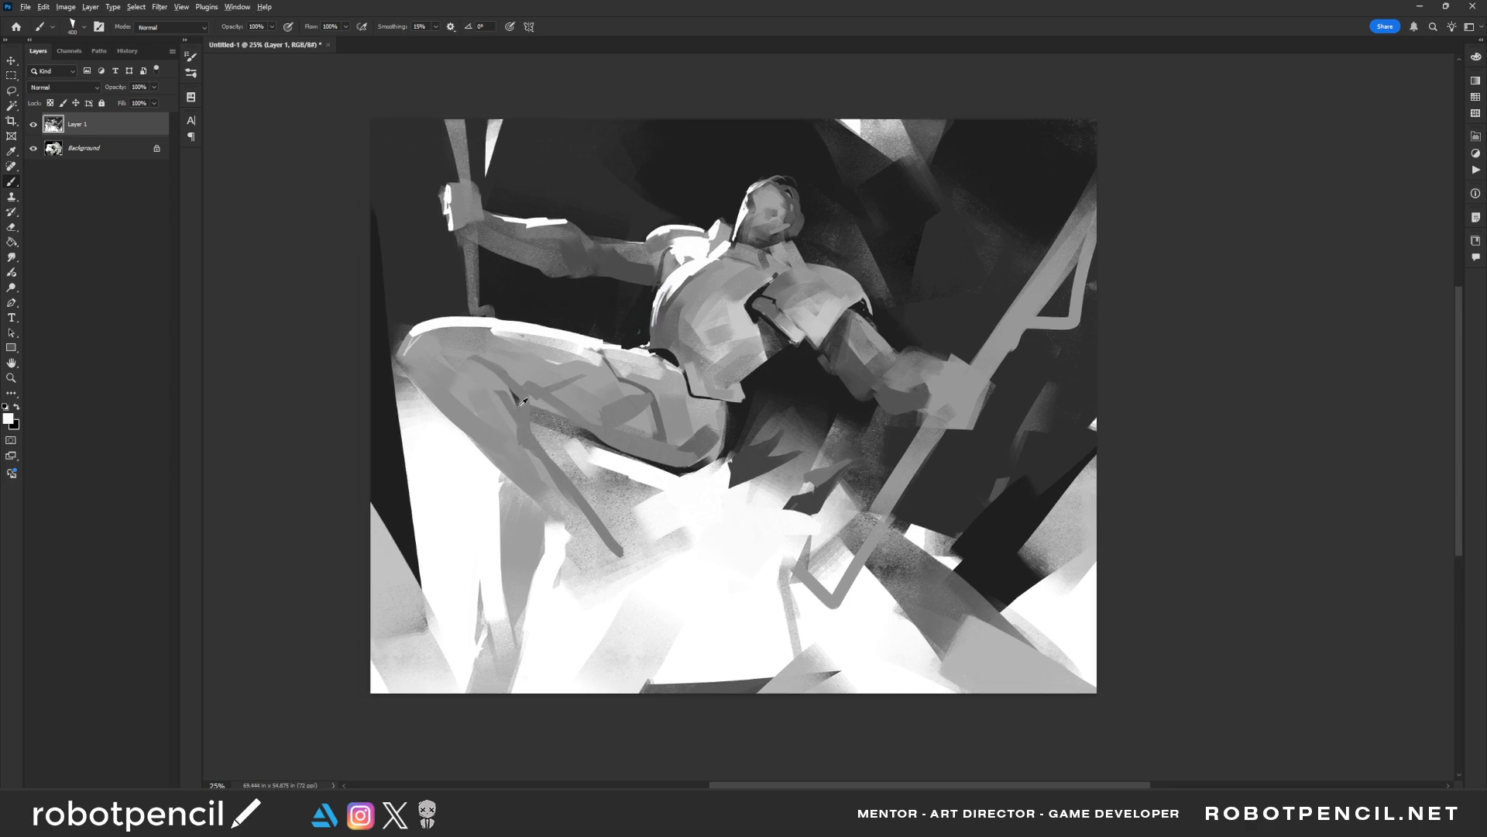
{"action": "left_click_drag", "start_coordinate": [502, 384], "coordinate": [517, 425]}
{"action": "left_click", "coordinate": [498, 388], "text": "alt"}
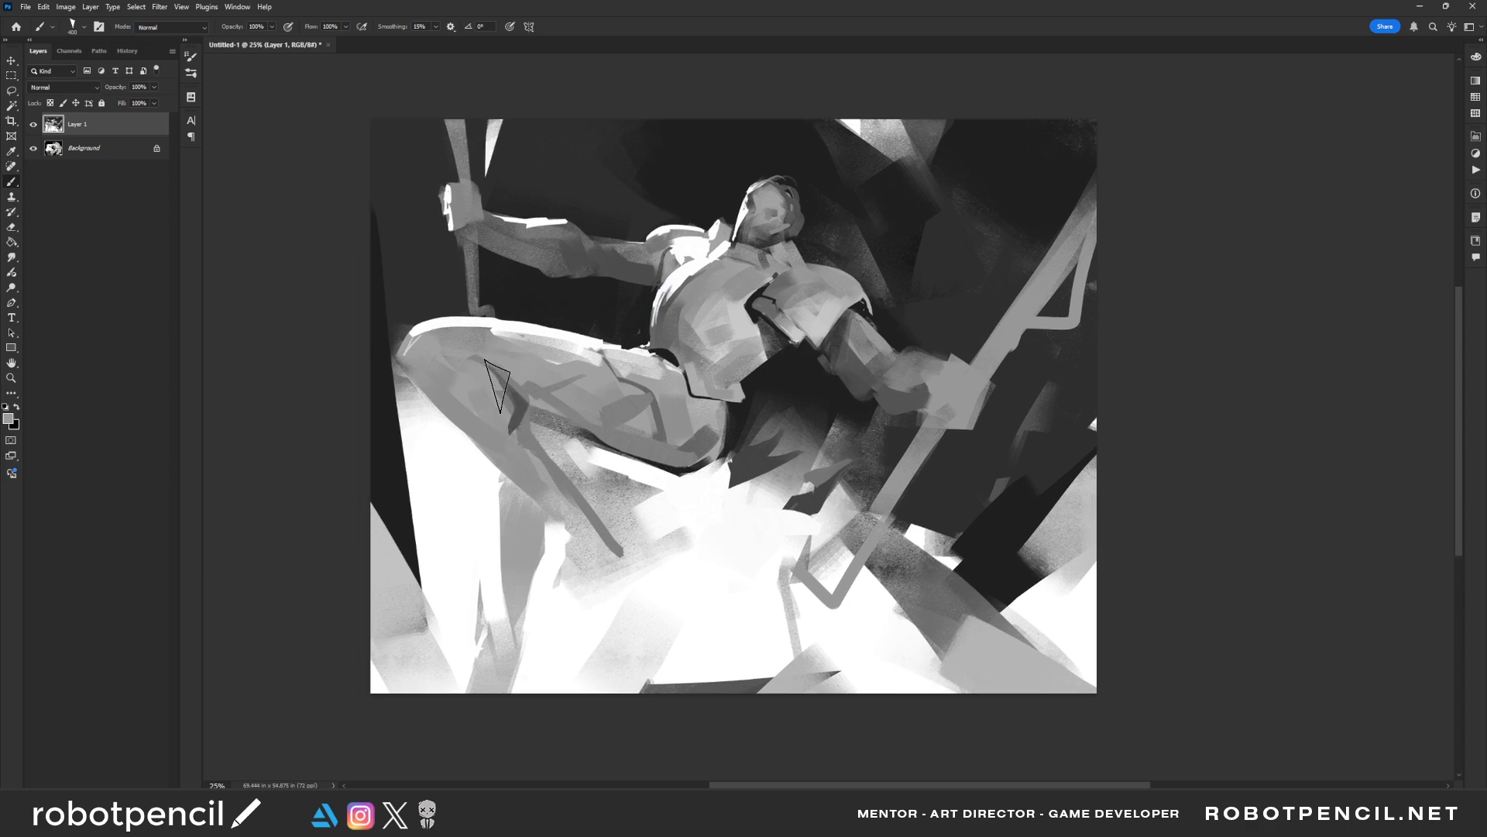
{"action": "key", "text": "["}
{"action": "mouse_move", "coordinate": [478, 366]}
{"action": "left_mouse_down"}
{"action": "mouse_move", "coordinate": [524, 441]}
{"action": "mouse_move", "coordinate": [515, 450]}
{"action": "mouse_move", "coordinate": [528, 400]}
{"action": "mouse_move", "coordinate": [474, 373]}
{"action": "mouse_move", "coordinate": [439, 338]}
{"action": "left_mouse_up"}
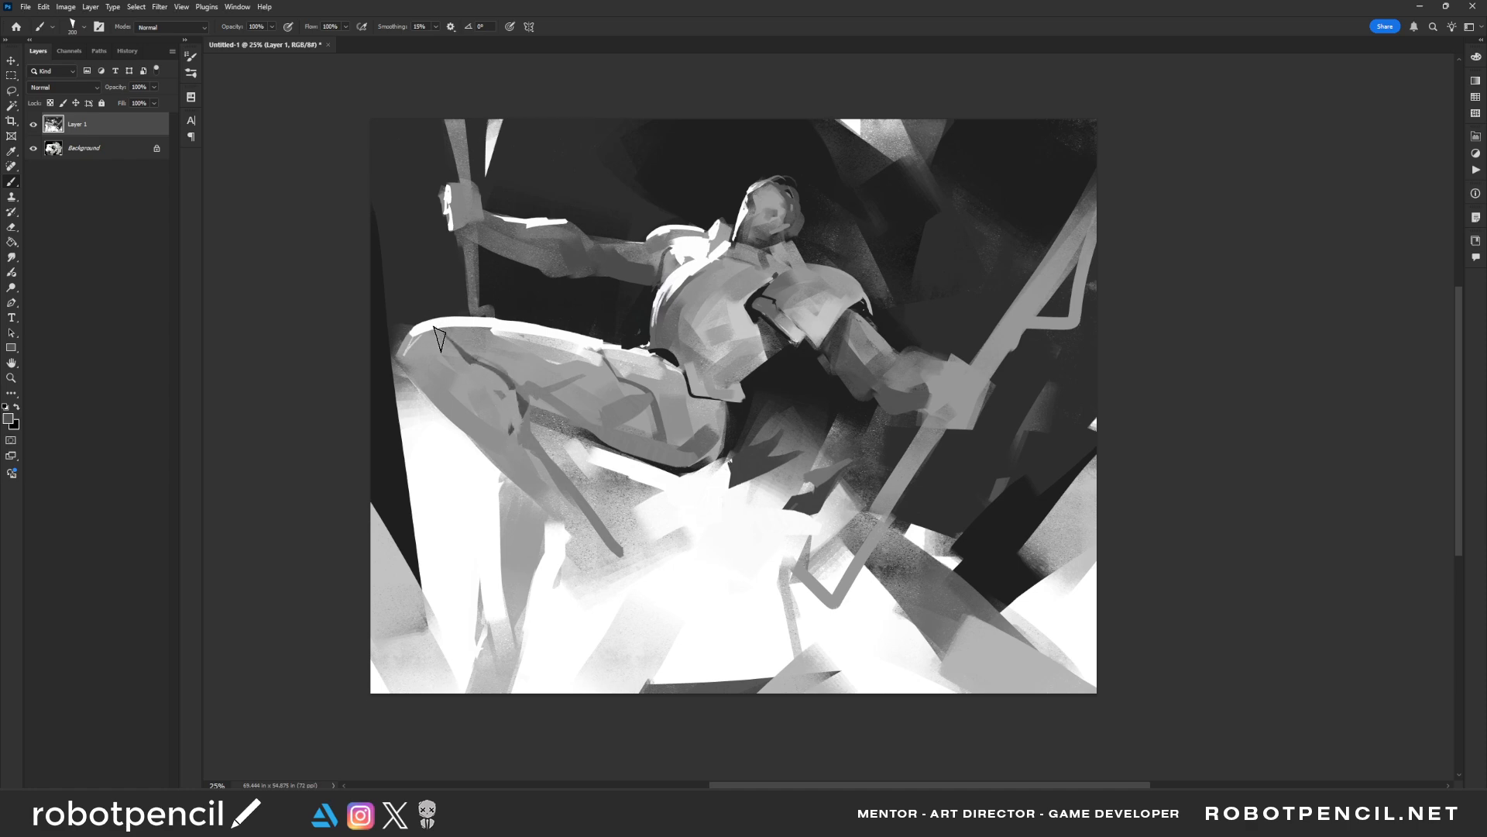
Paint a thin dark grey line from behind the knee down the lower leg to a pointed foot
{"action": "key", "text": "ctrl+shift+h"}
{"action": "left_click_drag", "start_coordinate": [948, 455], "coordinate": [743, 384]}
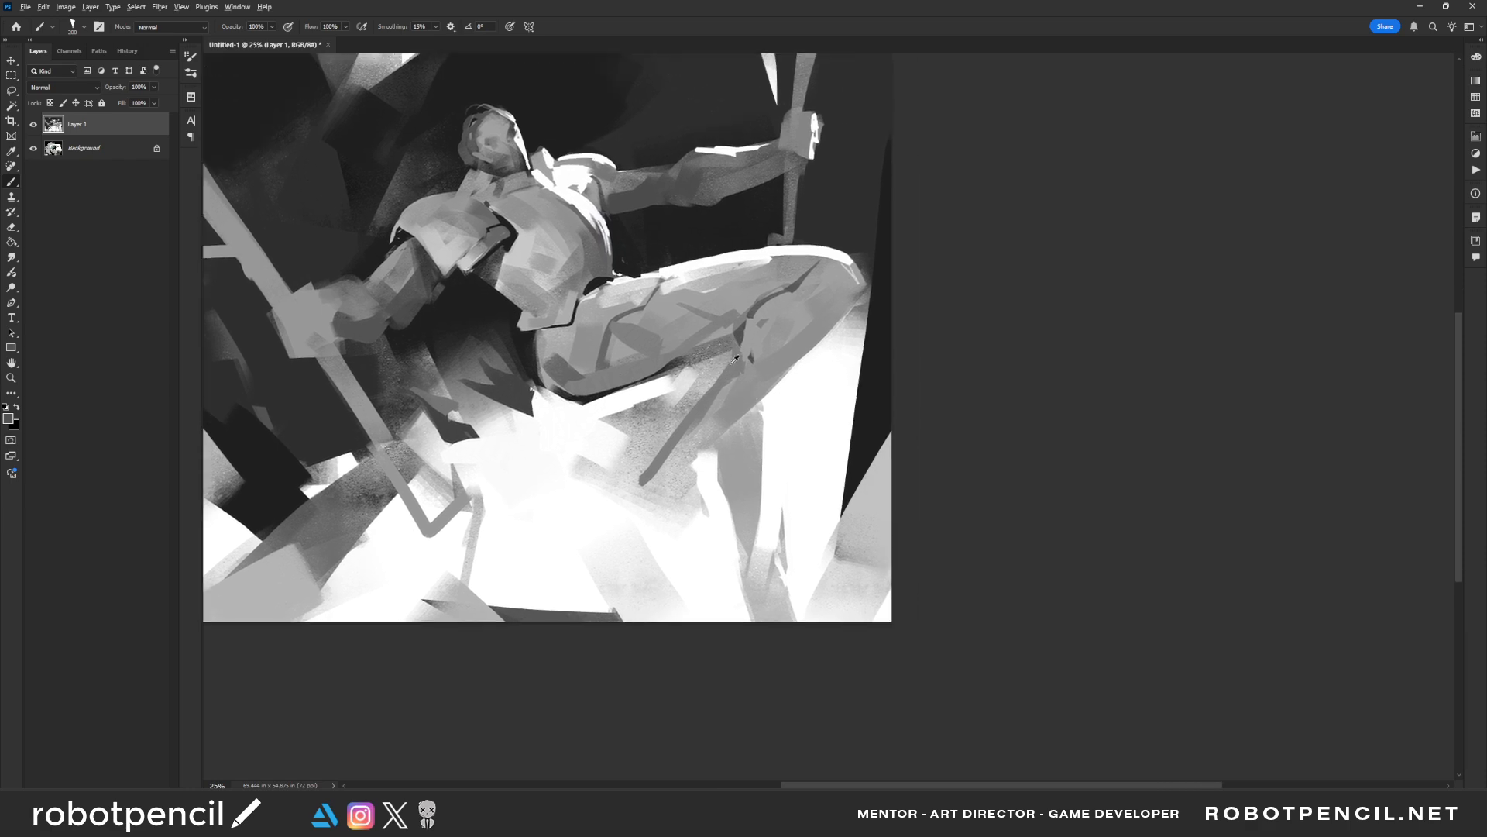
{"action": "mouse_move", "coordinate": [738, 333]}
{"action": "left_mouse_down"}
{"action": "mouse_move", "coordinate": [719, 385]}
{"action": "mouse_move", "coordinate": [567, 577]}
{"action": "mouse_move", "coordinate": [638, 515]}
{"action": "left_mouse_up"}
{"action": "mouse_move", "coordinate": [711, 435]}
{"action": "left_mouse_down"}
{"action": "mouse_move", "coordinate": [757, 386]}
{"action": "mouse_move", "coordinate": [715, 432]}
{"action": "left_mouse_up"}
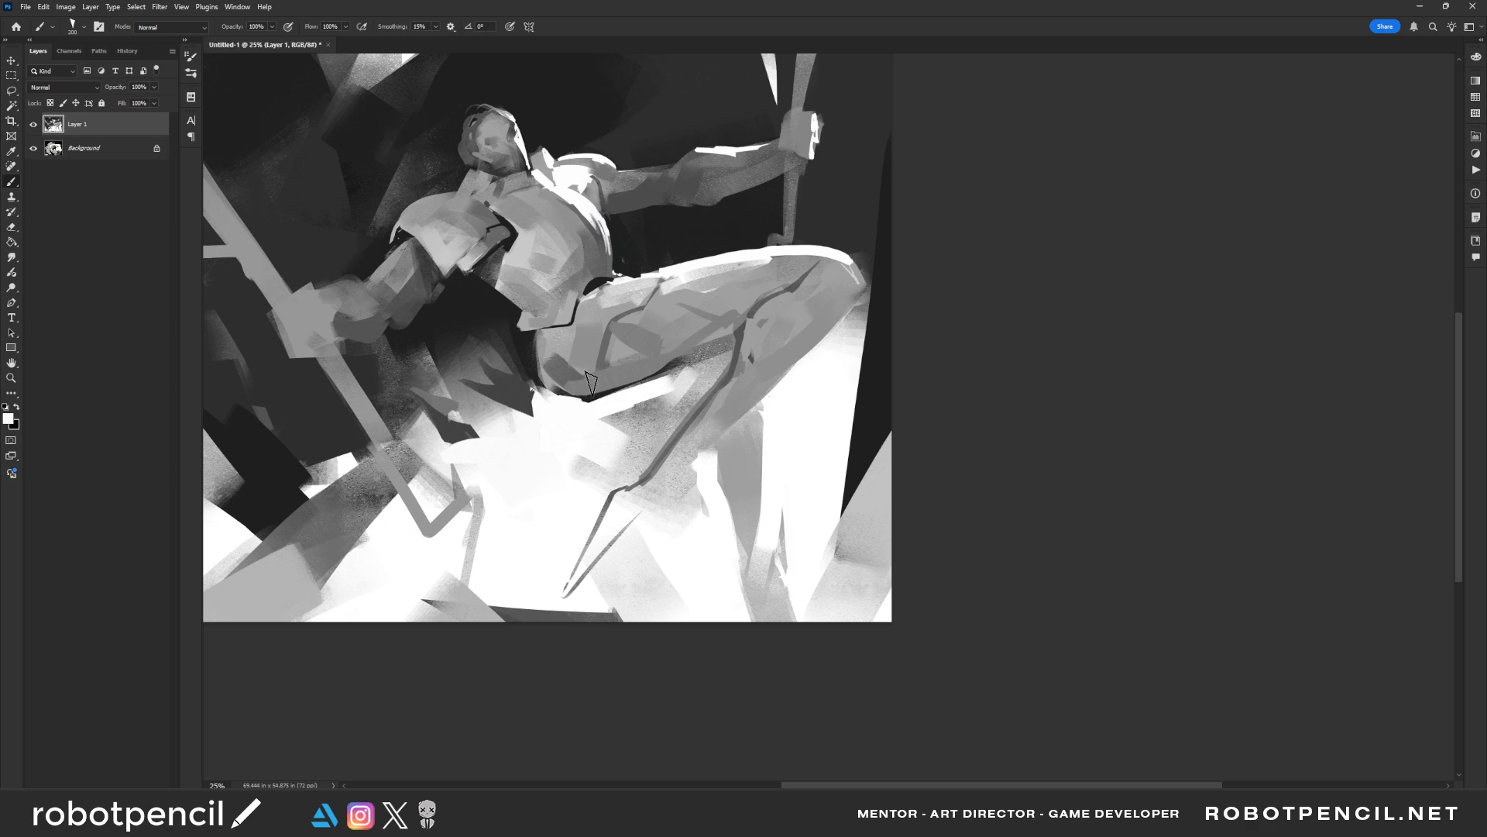
Paint a bold white edge around the buttock and along the underside of the raised thigh
{"action": "mouse_move", "coordinate": [544, 399]}
{"action": "left_mouse_down"}
{"action": "mouse_move", "coordinate": [531, 325]}
{"action": "mouse_move", "coordinate": [535, 407]}
{"action": "mouse_move", "coordinate": [531, 353]}
{"action": "mouse_move", "coordinate": [545, 391]}
{"action": "mouse_move", "coordinate": [612, 395]}
{"action": "mouse_move", "coordinate": [601, 404]}
{"action": "mouse_move", "coordinate": [679, 358]}
{"action": "left_mouse_up"}
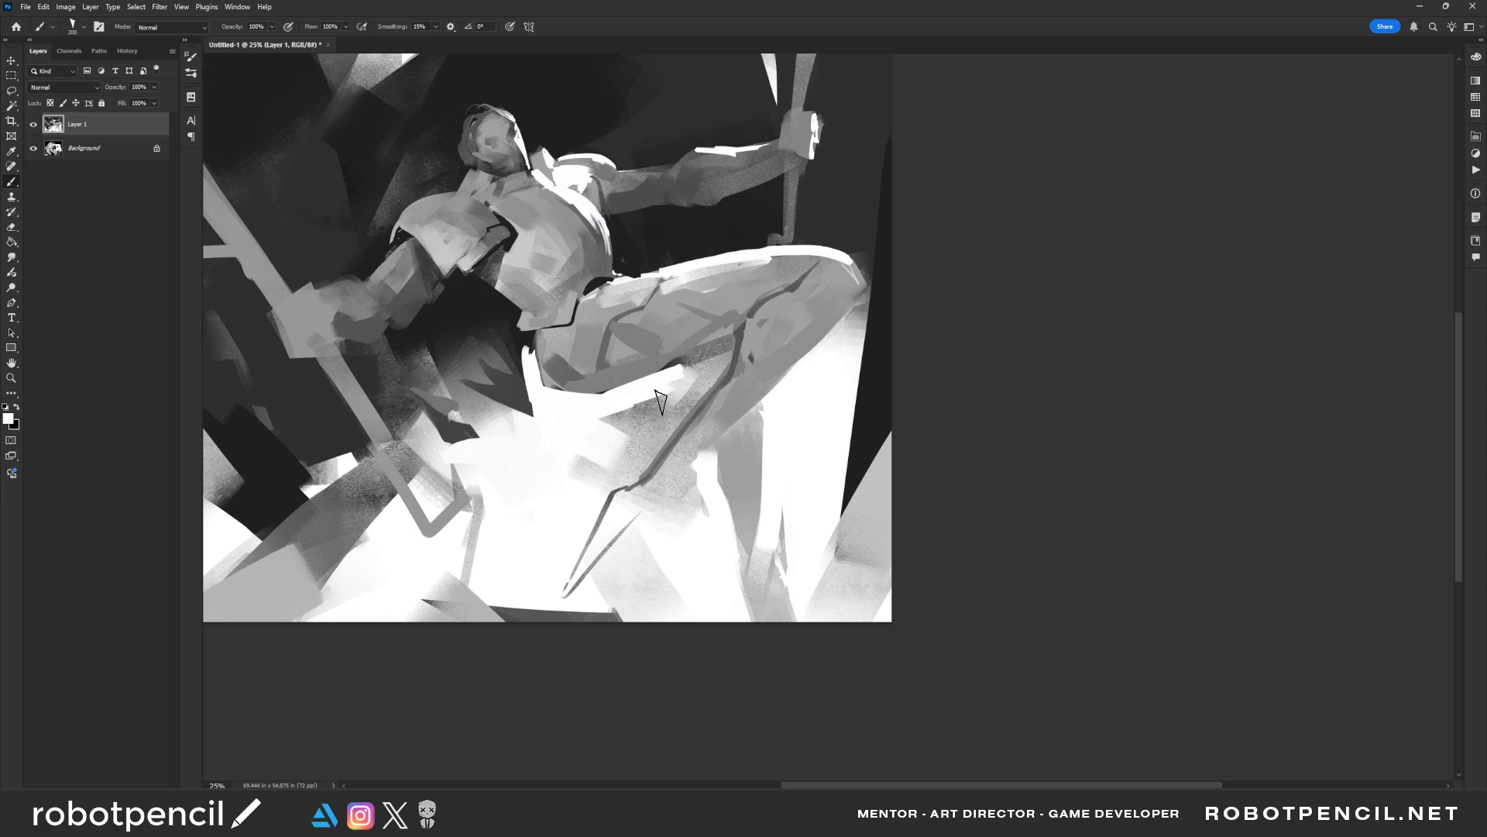
{"action": "key", "text": "z"}
{"action": "left_click", "coordinate": [636, 370], "text": "alt"}
{"action": "left_click", "coordinate": [581, 388]}
{"action": "left_click_drag", "start_coordinate": [604, 400], "coordinate": [706, 413]}
{"action": "left_click_drag", "start_coordinate": [582, 373], "coordinate": [561, 375]}
Try broad white strokes over the jagged dark shapes below the waist
{"action": "key", "text": "b"}
{"action": "mouse_move", "coordinate": [562, 423]}
{"action": "left_mouse_down"}
{"action": "mouse_move", "coordinate": [583, 438]}
{"action": "mouse_move", "coordinate": [523, 407]}
{"action": "left_mouse_up"}
{"action": "key", "text": "ctrl+z"}
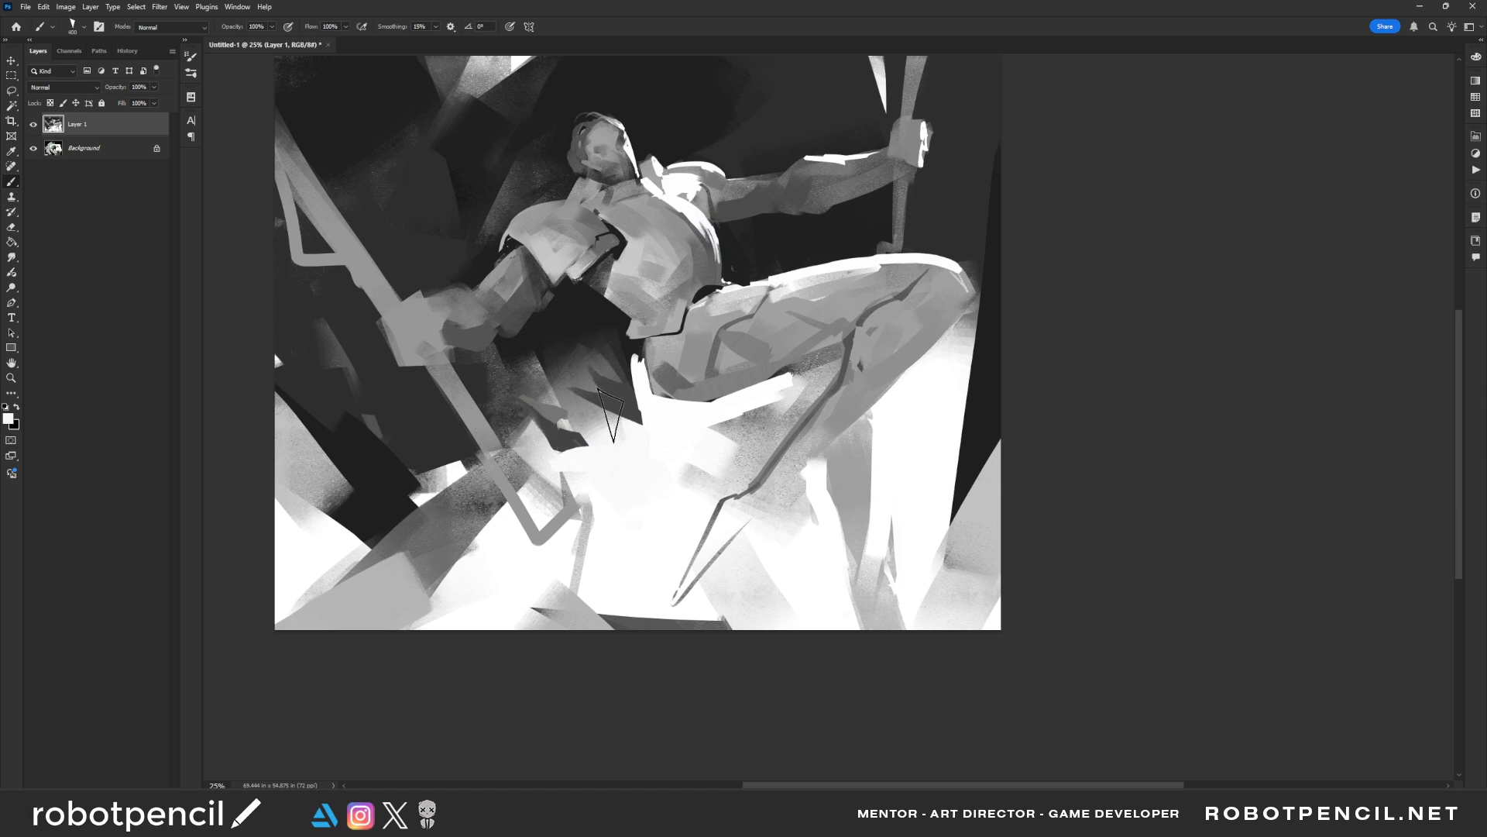
{"action": "left_click", "coordinate": [667, 432], "text": "alt"}
{"action": "left_click_drag", "start_coordinate": [655, 426], "coordinate": [544, 405]}
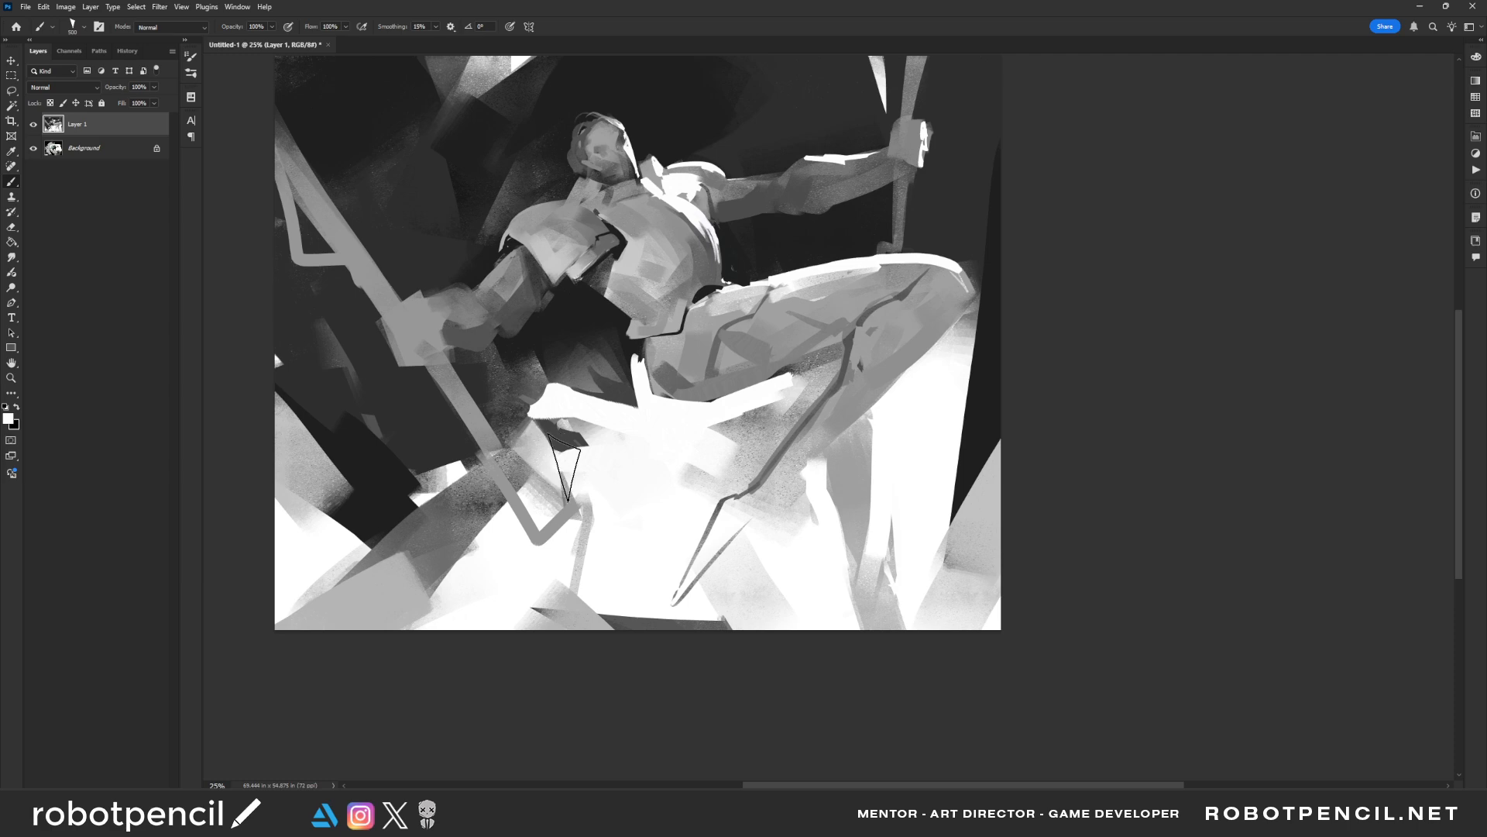
{"action": "key", "text": "ctrl+z"}
Paint ragged dark strokes around the pelvis and beneath the hips, undoing the extra grey ribbon stroke
{"action": "left_click", "coordinate": [631, 365], "text": "alt"}
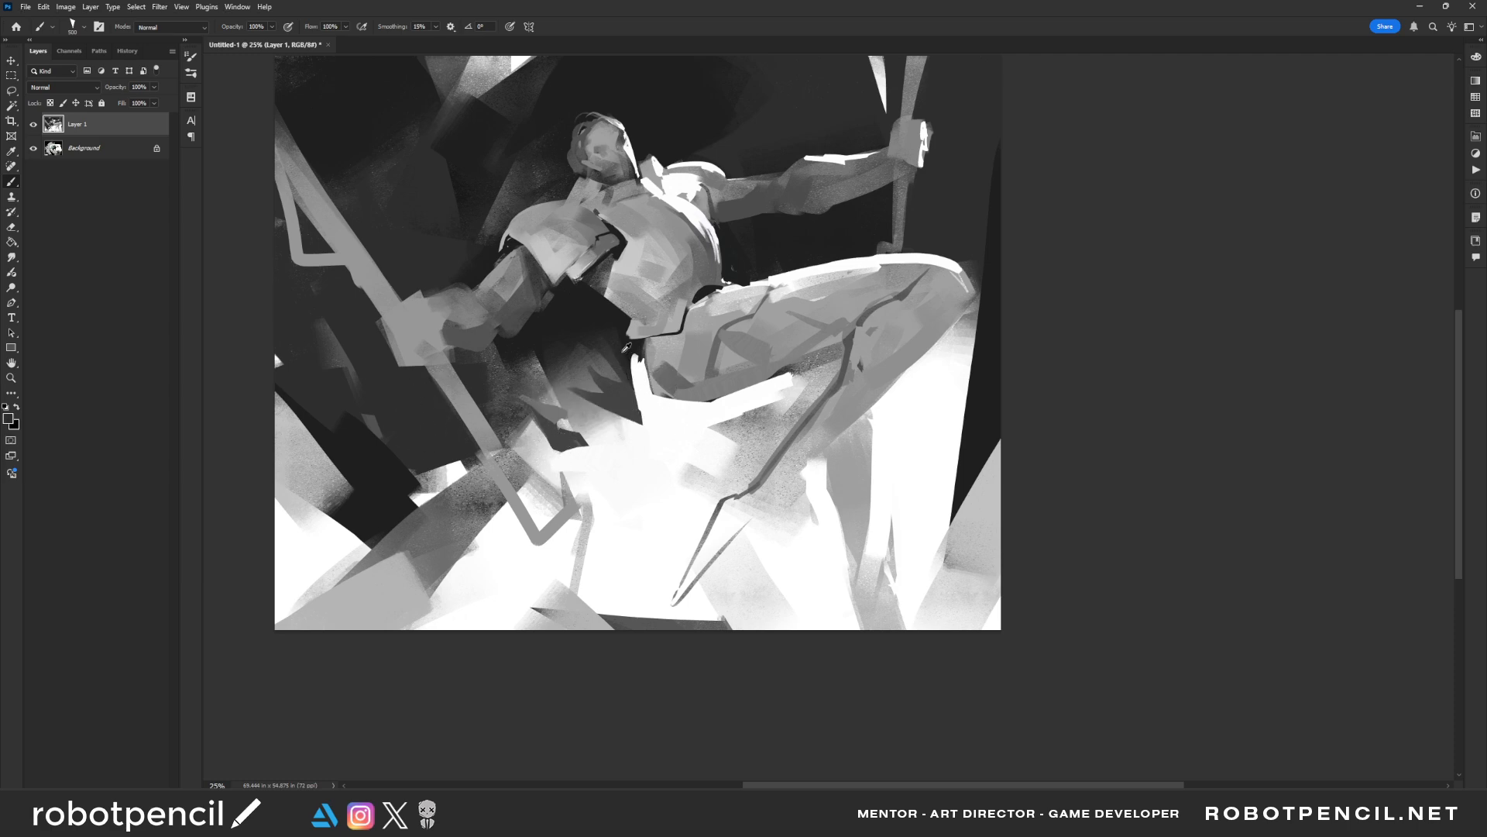
{"action": "mouse_move", "coordinate": [635, 355]}
{"action": "left_mouse_down"}
{"action": "mouse_move", "coordinate": [648, 408]}
{"action": "mouse_move", "coordinate": [717, 409]}
{"action": "mouse_move", "coordinate": [640, 404]}
{"action": "mouse_move", "coordinate": [503, 346]}
{"action": "mouse_move", "coordinate": [577, 387]}
{"action": "mouse_move", "coordinate": [611, 456]}
{"action": "mouse_move", "coordinate": [688, 471]}
{"action": "left_mouse_up"}
{"action": "key", "text": "["}
{"action": "key", "text": "]"}
{"action": "left_click", "coordinate": [528, 370], "text": "alt"}
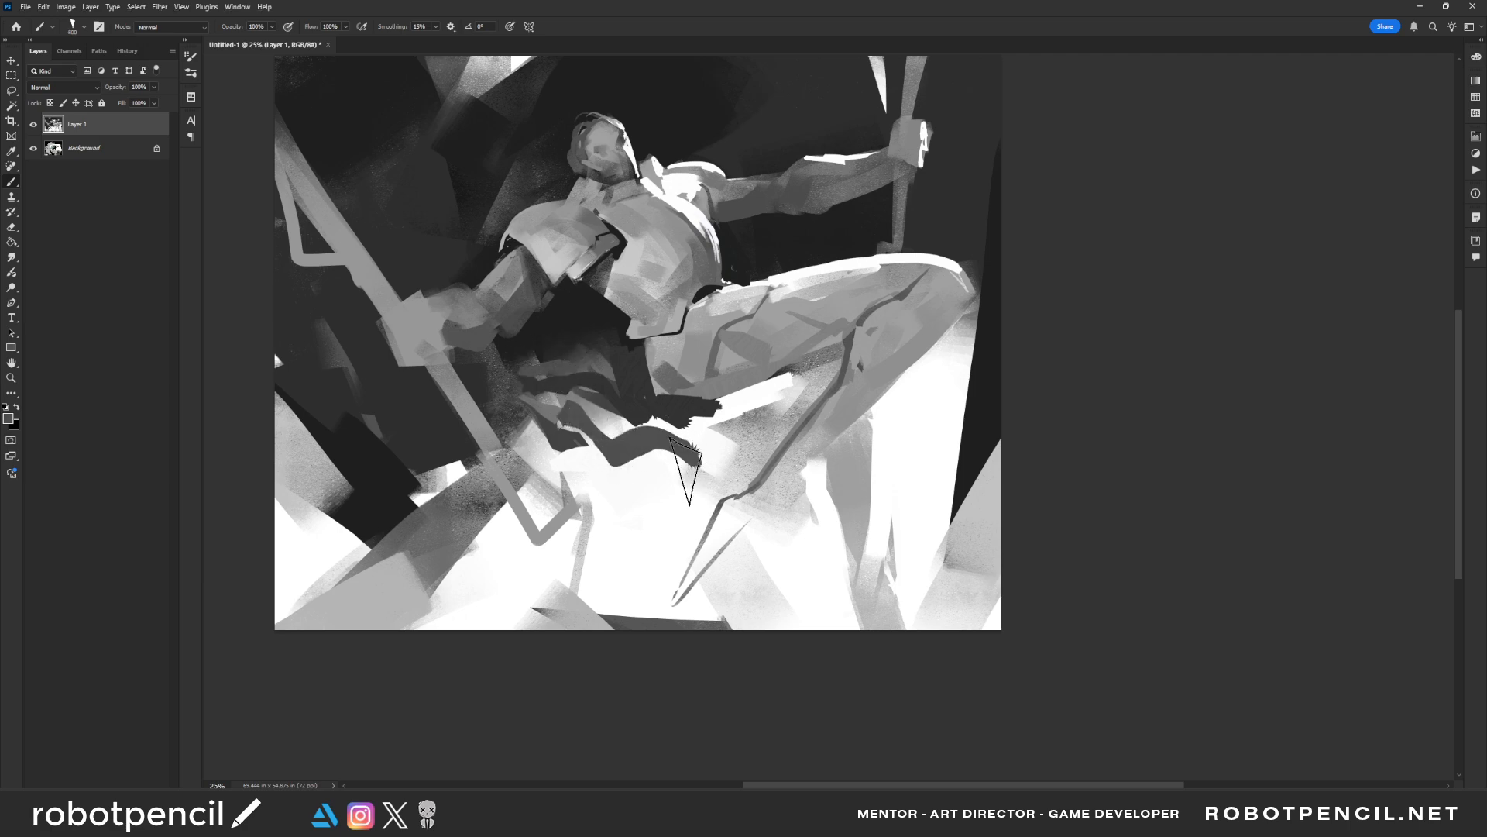
{"action": "key", "text": "ctrl+z"}
Sweep large black foreground shapes across the canvas's lower-left corner with an enlarged brush
{"action": "key", "text": "]"}
{"action": "key", "text": "]"}
{"action": "left_click_drag", "start_coordinate": [273, 493], "coordinate": [423, 575]}
{"action": "key", "text": "]"}
{"action": "left_click", "coordinate": [381, 483], "text": "alt"}
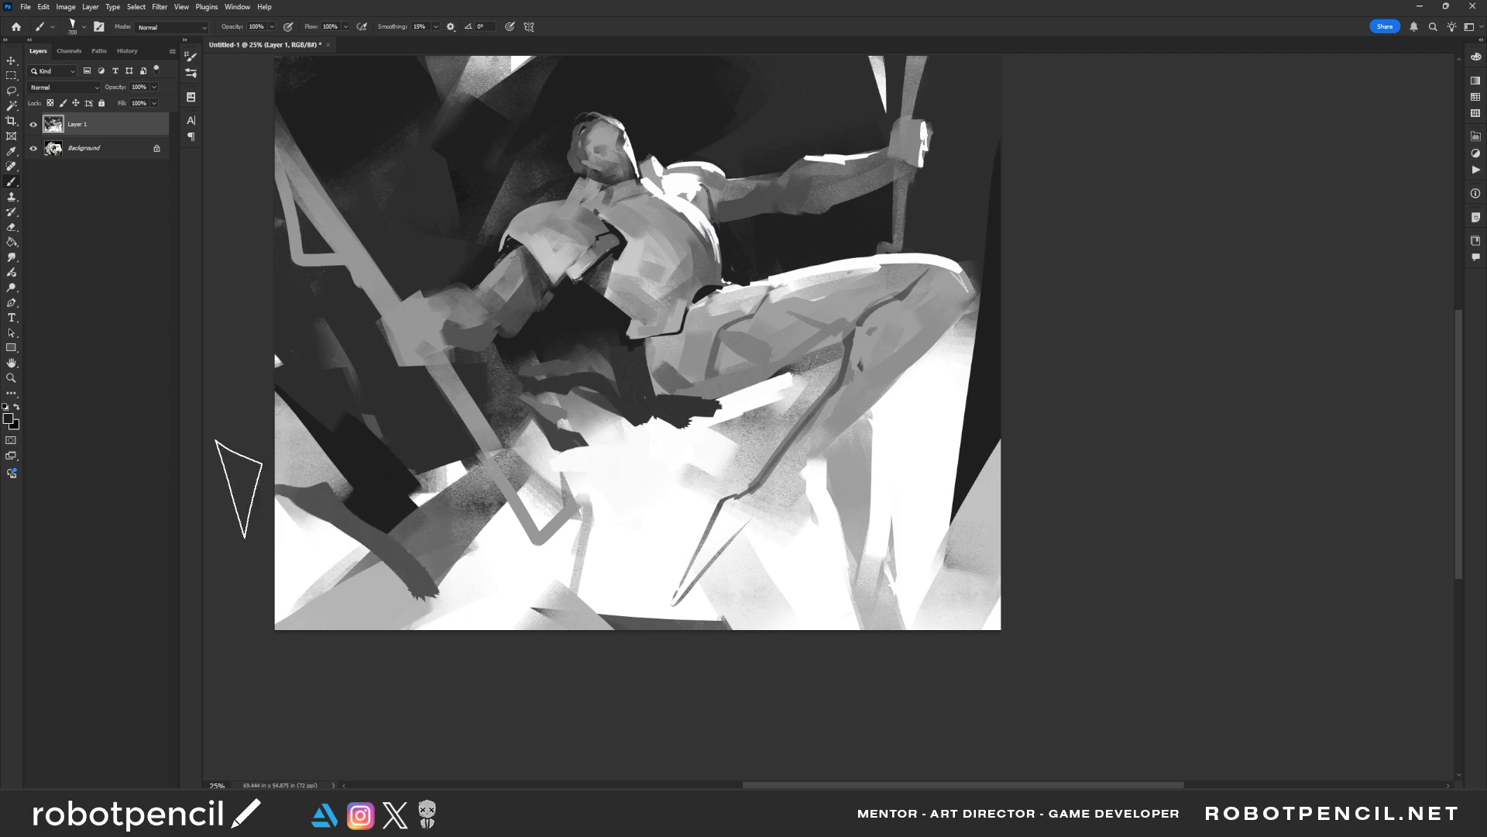
{"action": "mouse_move", "coordinate": [255, 496]}
{"action": "left_mouse_down"}
{"action": "mouse_move", "coordinate": [479, 591]}
{"action": "mouse_move", "coordinate": [295, 571]}
{"action": "mouse_move", "coordinate": [465, 566]}
{"action": "mouse_move", "coordinate": [573, 655]}
{"action": "left_mouse_up"}
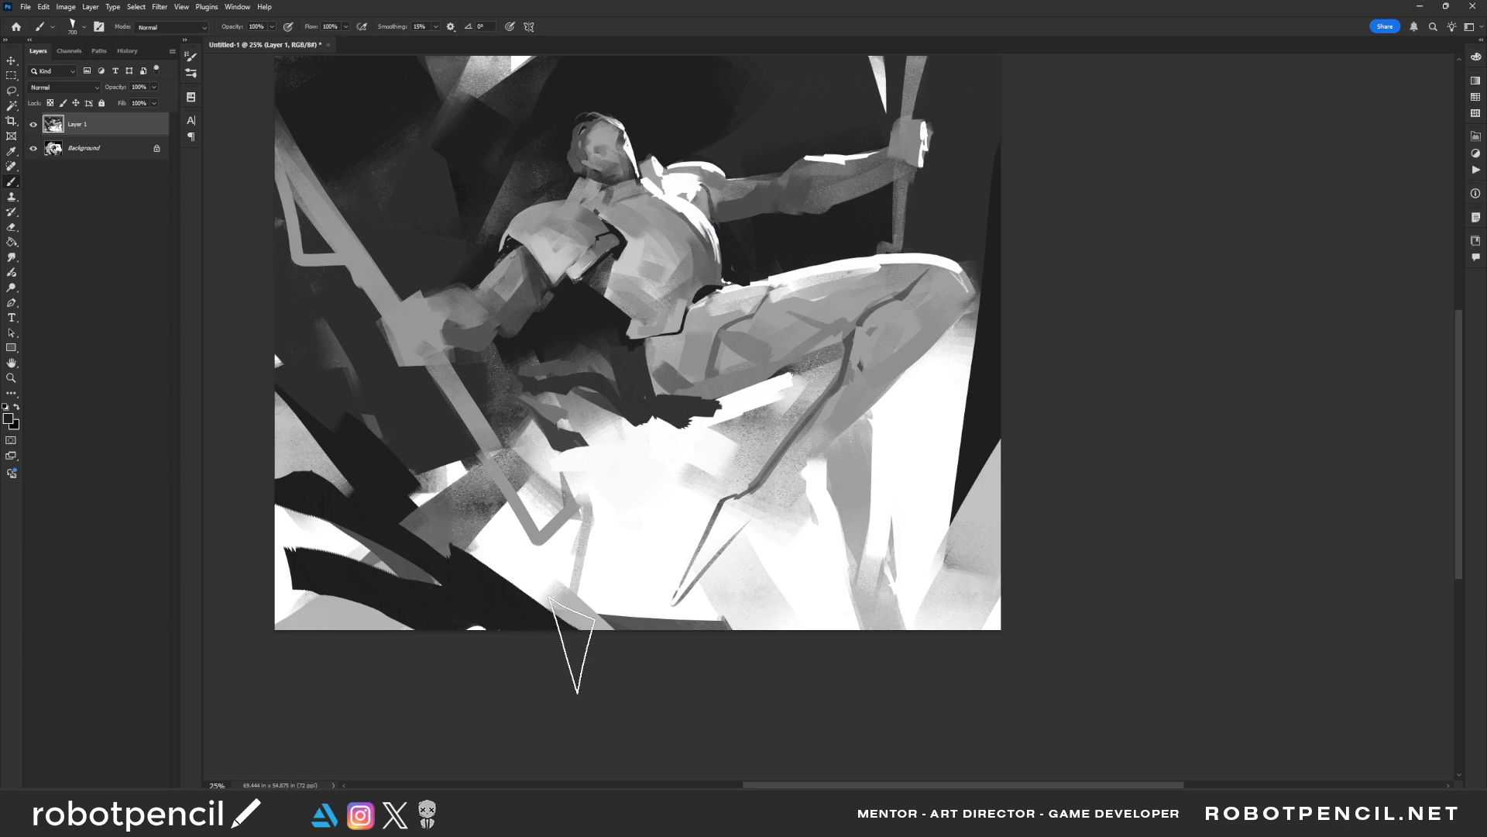
{"action": "mouse_move", "coordinate": [465, 581]}
{"action": "left_mouse_down"}
{"action": "mouse_move", "coordinate": [468, 621]}
{"action": "mouse_move", "coordinate": [591, 653]}
{"action": "left_mouse_up"}
Paint an angular black shape in the canvas's lower-right corner and a curved dark stroke across the bracket near the left edge
{"action": "mouse_move", "coordinate": [888, 600]}
{"action": "left_mouse_down"}
{"action": "mouse_move", "coordinate": [870, 593]}
{"action": "mouse_move", "coordinate": [1001, 522]}
{"action": "left_mouse_up"}
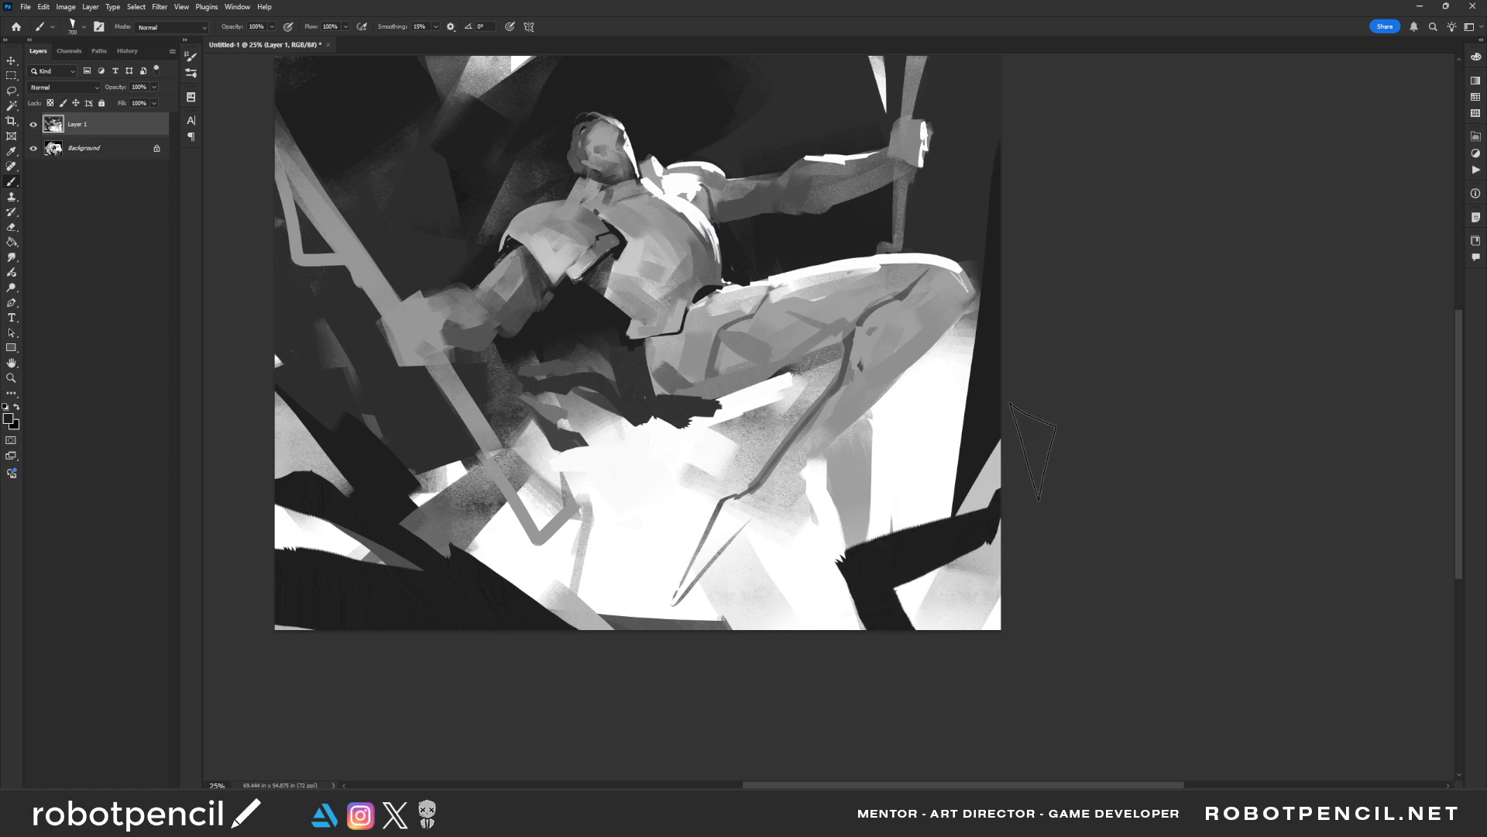
{"action": "left_click_drag", "start_coordinate": [807, 382], "coordinate": [819, 561]}
{"action": "mouse_move", "coordinate": [353, 364]}
{"action": "left_mouse_down"}
{"action": "mouse_move", "coordinate": [342, 475]}
{"action": "mouse_move", "coordinate": [293, 567]}
{"action": "left_mouse_up"}
Try sweeping black strokes across the outstretched arm and the hand gripping the upright pole
{"action": "left_click_drag", "start_coordinate": [812, 316], "coordinate": [963, 439]}
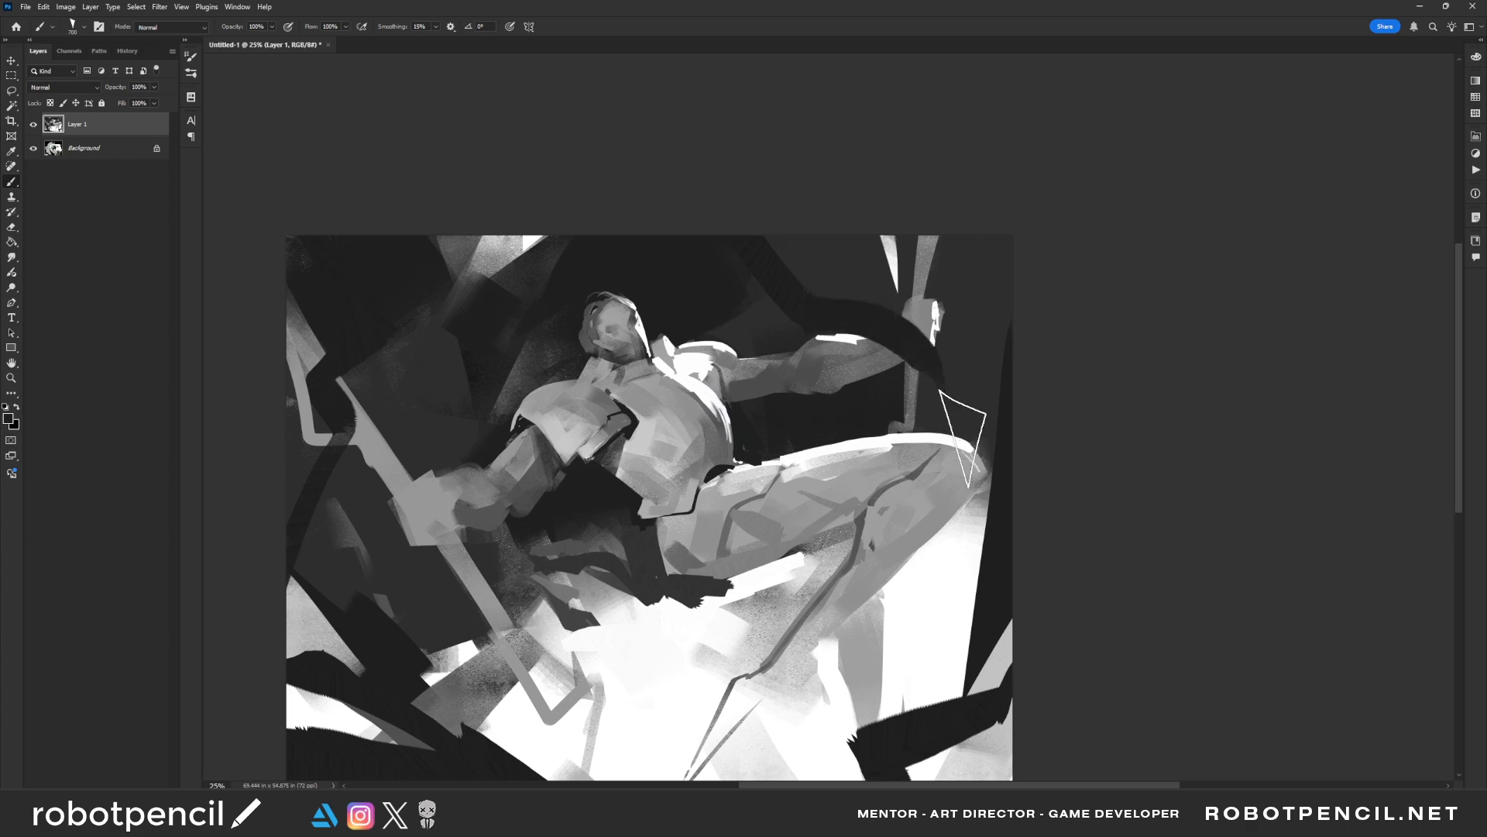
{"action": "key", "text": "ctrl+z"}
{"action": "left_click_drag", "start_coordinate": [851, 268], "coordinate": [851, 323]}
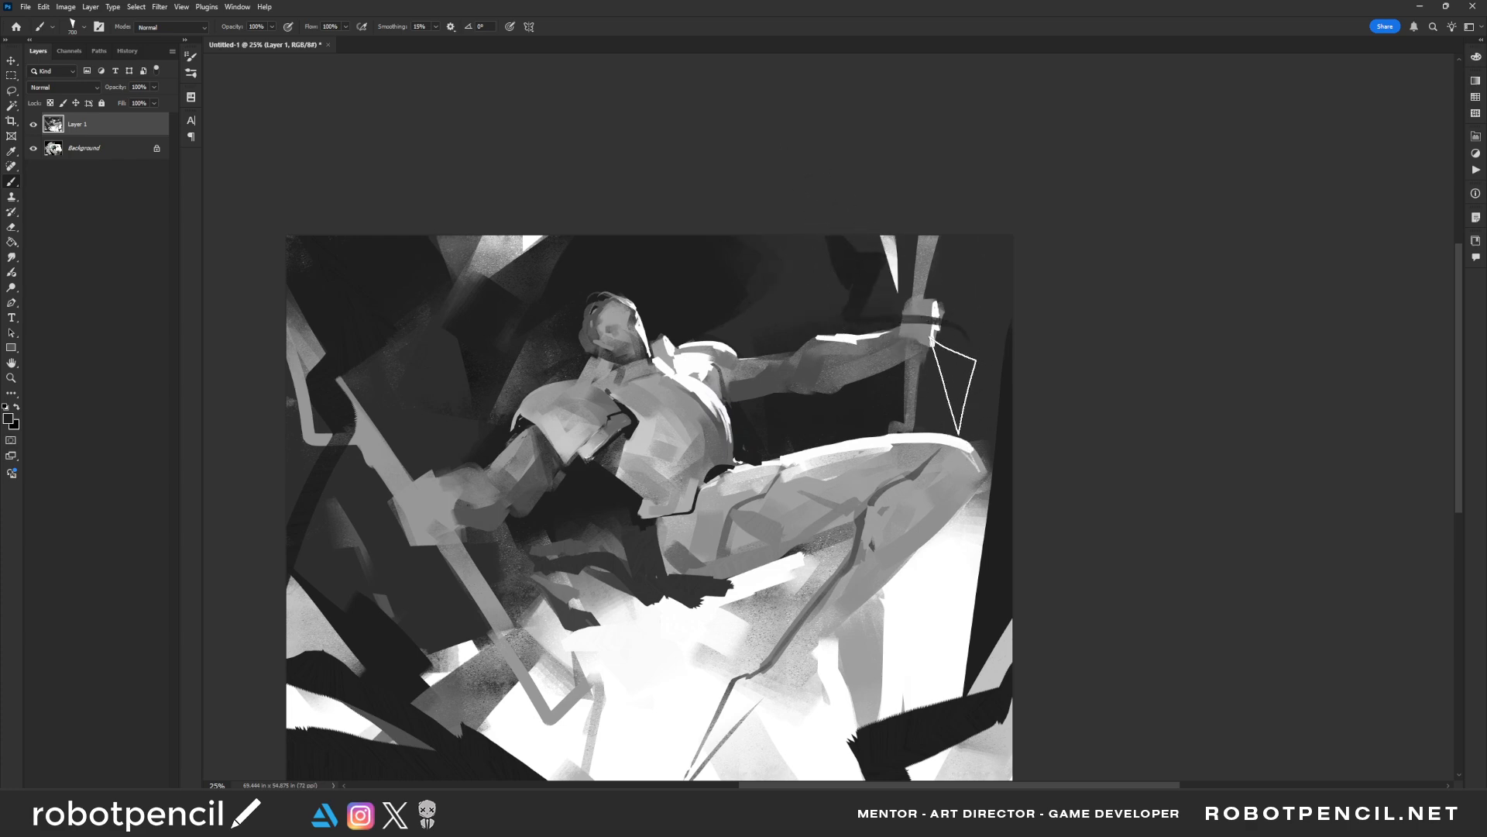
{"action": "key", "text": "z"}
{"action": "left_click_drag", "start_coordinate": [852, 473], "coordinate": [823, 467]}
{"action": "key", "text": "F2"}
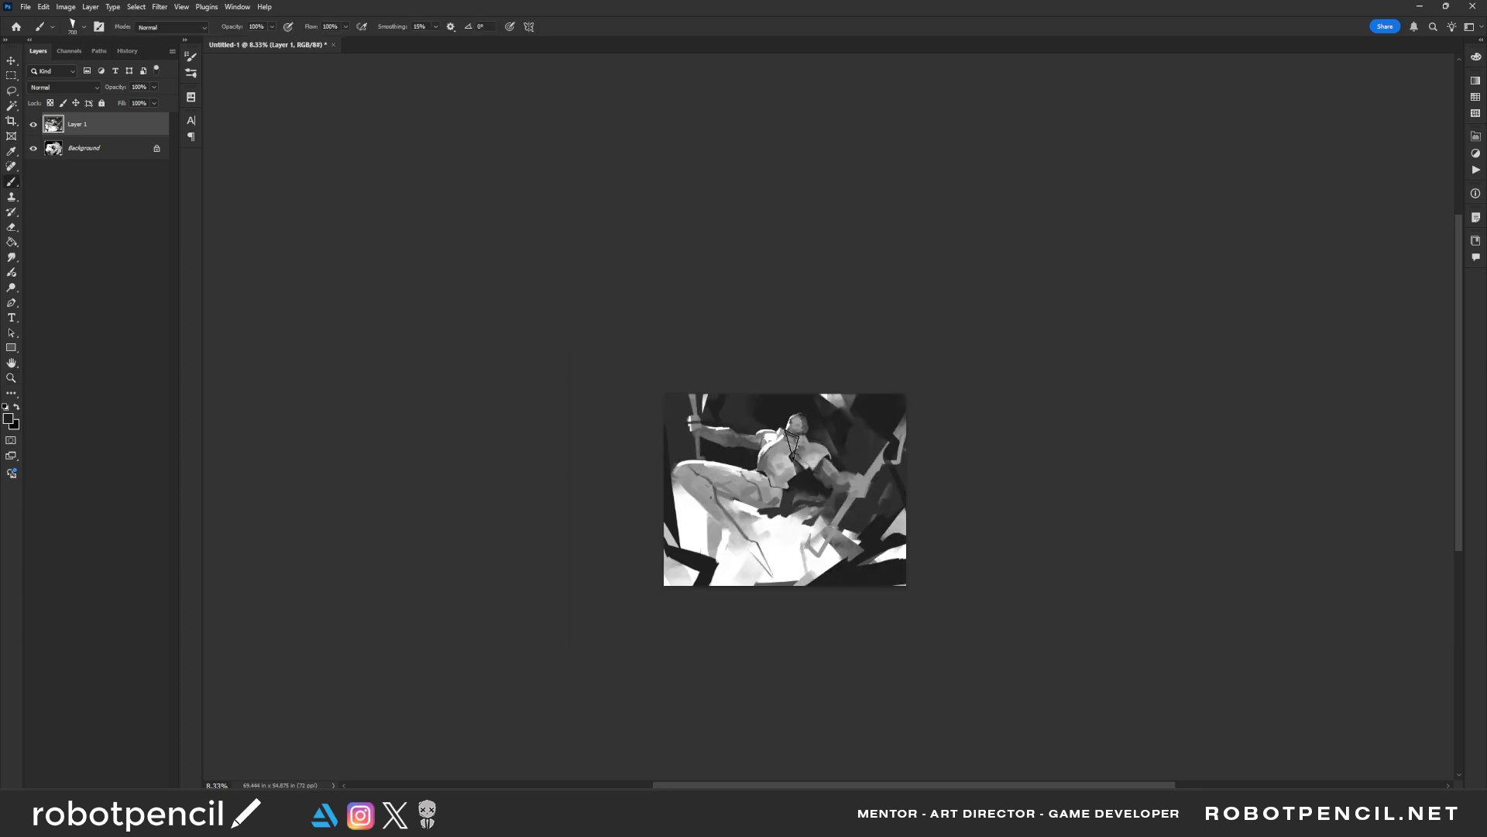
{"action": "left_click", "coordinate": [780, 441]}
{"action": "left_click", "coordinate": [762, 391]}
{"action": "key", "text": "b"}
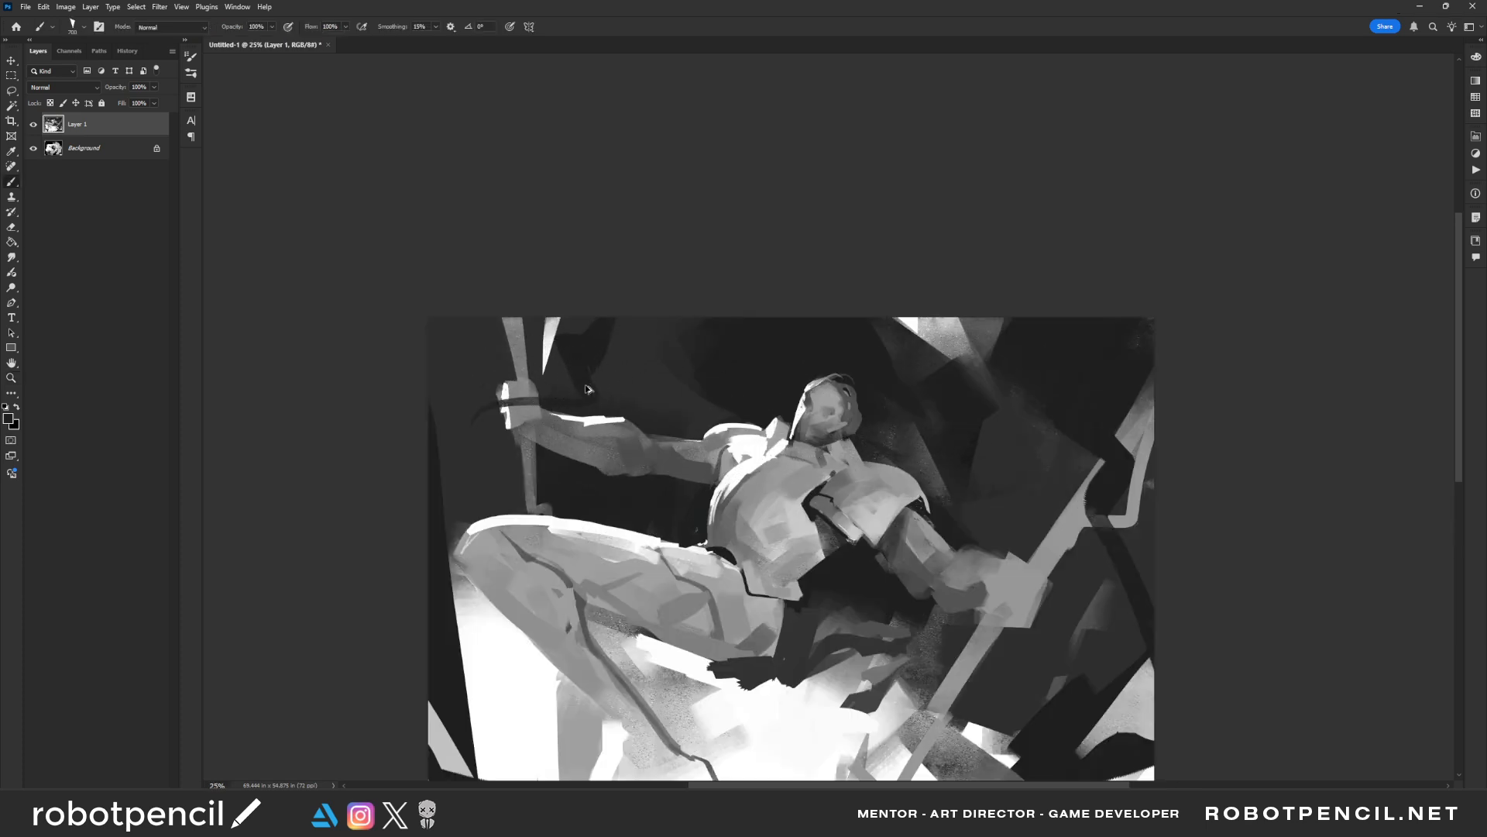
Paint a white rim light on the upright pole above the gripping hand with a much smaller brush
{"action": "key", "text": "F2"}
{"action": "left_click_drag", "start_coordinate": [681, 392], "coordinate": [591, 259]}
{"action": "key", "text": "bracketleft"}
{"action": "key", "text": "bracketleft"}
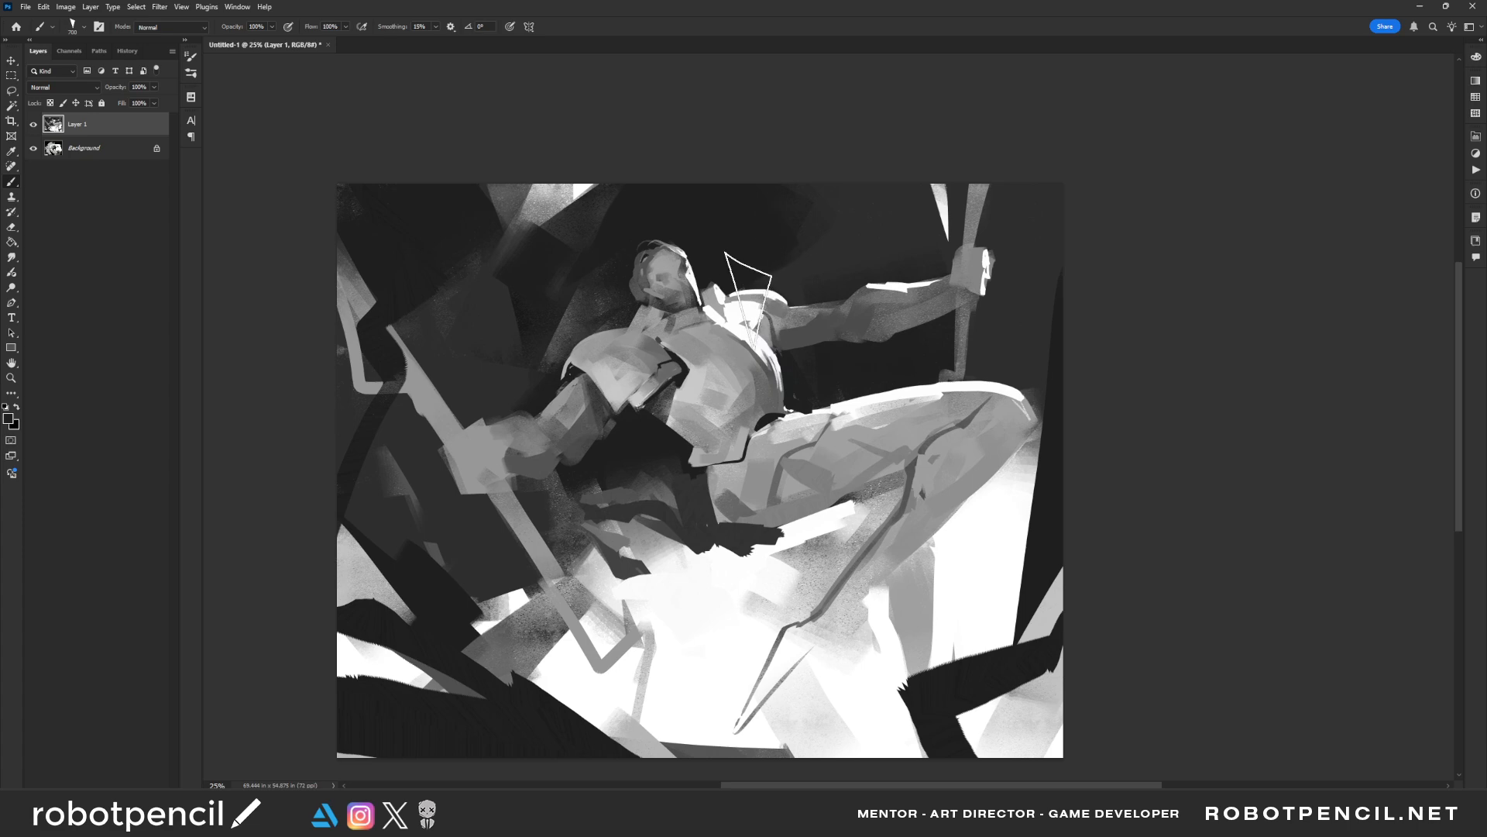
{"action": "key", "text": "x"}
{"action": "key", "text": "bracketleft"}
{"action": "key", "text": "bracketleft"}
{"action": "key", "text": "bracketleft"}
{"action": "key", "text": "bracketleft"}
{"action": "key", "text": "bracketleft"}
{"action": "key", "text": "bracketleft"}
{"action": "key", "text": "bracketleft"}
{"action": "key", "text": "bracketleft"}
{"action": "key", "text": "bracketleft"}
{"action": "key", "text": "bracketleft"}
{"action": "key", "text": "bracketleft"}
{"action": "mouse_move", "coordinate": [990, 180]}
{"action": "left_mouse_down"}
{"action": "mouse_move", "coordinate": [973, 244]}
{"action": "mouse_move", "coordinate": [991, 178]}
{"action": "left_mouse_up"}
{"action": "mouse_move", "coordinate": [973, 242]}
{"action": "left_mouse_down"}
{"action": "mouse_move", "coordinate": [990, 195]}
{"action": "mouse_move", "coordinate": [979, 246]}
{"action": "left_mouse_up"}
{"action": "mouse_move", "coordinate": [979, 246]}
{"action": "left_mouse_down"}
{"action": "mouse_move", "coordinate": [992, 177]}
{"action": "mouse_move", "coordinate": [980, 242]}
{"action": "left_mouse_up"}
{"action": "left_click_drag", "start_coordinate": [981, 242], "coordinate": [992, 179]}
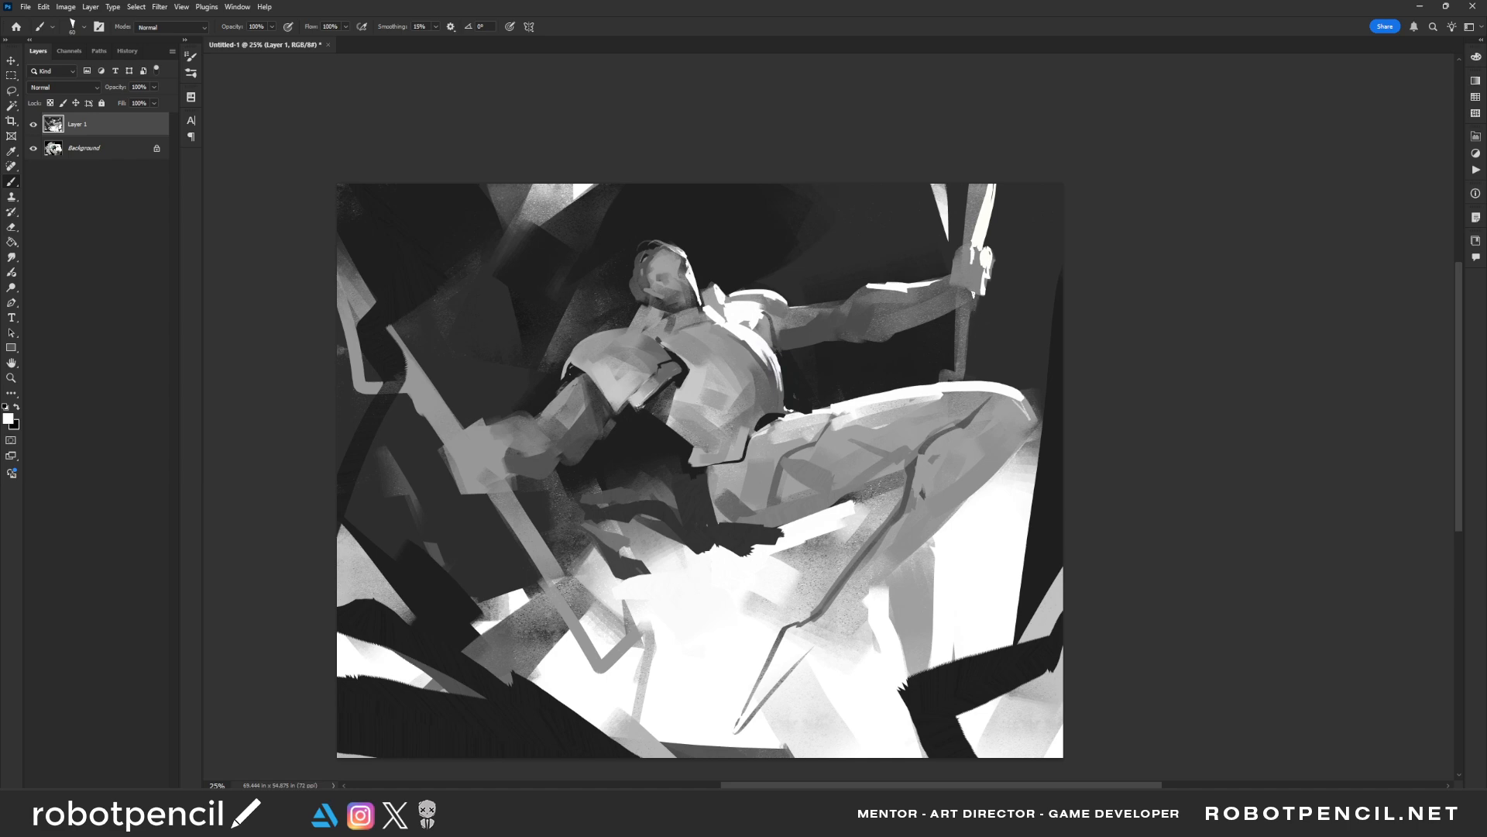
Paint a thin white rim along the upright pole below the hand and a small grey accent beside the neck
{"action": "left_click_drag", "start_coordinate": [977, 291], "coordinate": [964, 372]}
{"action": "key", "text": "ctrl+z"}
{"action": "left_click_drag", "start_coordinate": [974, 294], "coordinate": [955, 375]}
{"action": "key", "text": "ctrl+z"}
{"action": "left_click_drag", "start_coordinate": [977, 291], "coordinate": [961, 382]}
{"action": "left_click", "coordinate": [696, 296], "text": "alt"}
{"action": "left_click_drag", "start_coordinate": [714, 300], "coordinate": [714, 292]}
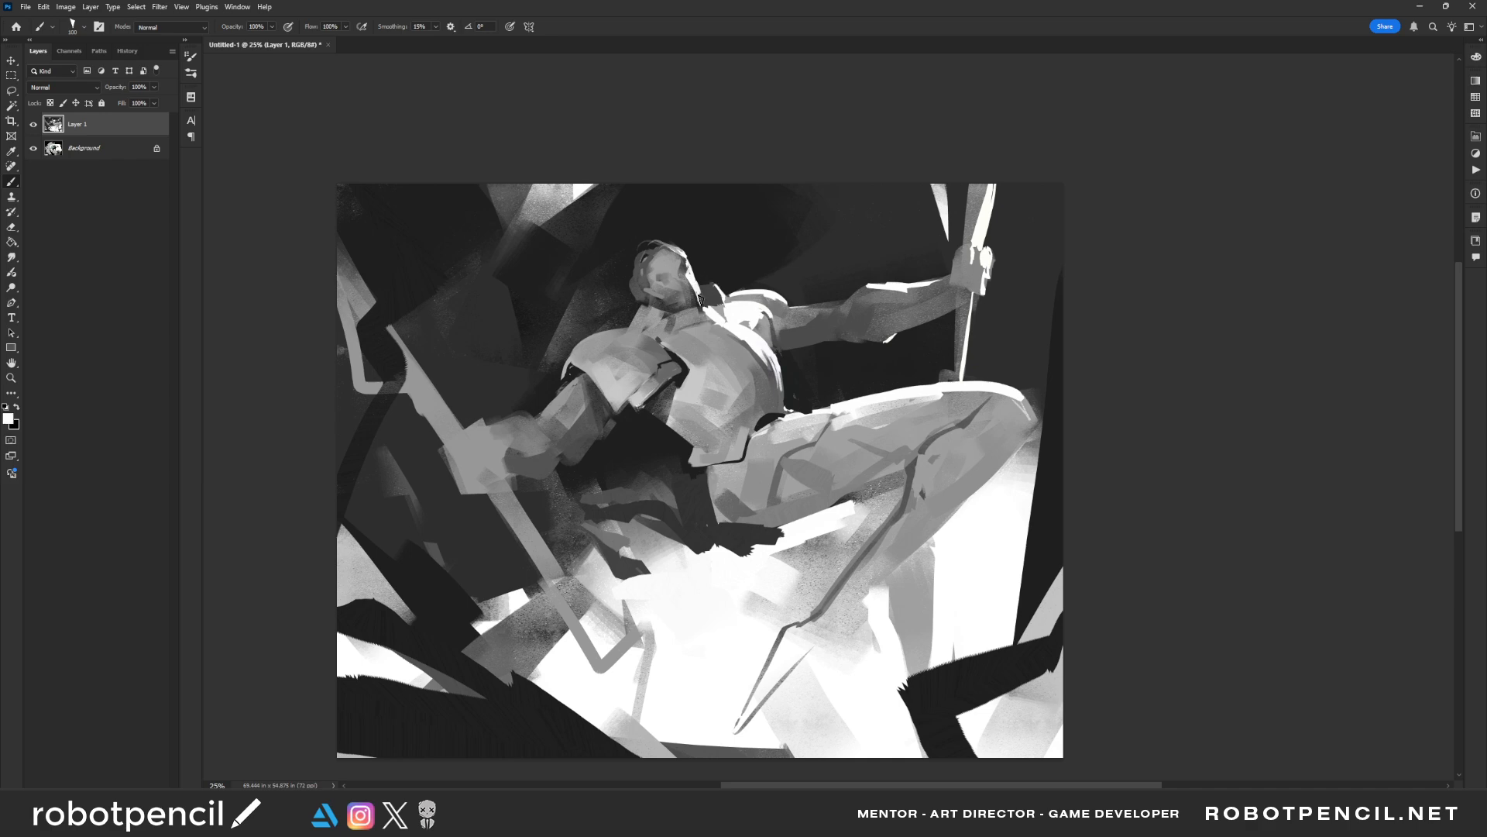
Examine the whole painting zoomed out, in both normal and mirrored orientation
{"action": "key", "text": "z"}
{"action": "left_click", "coordinate": [757, 378], "text": "alt"}
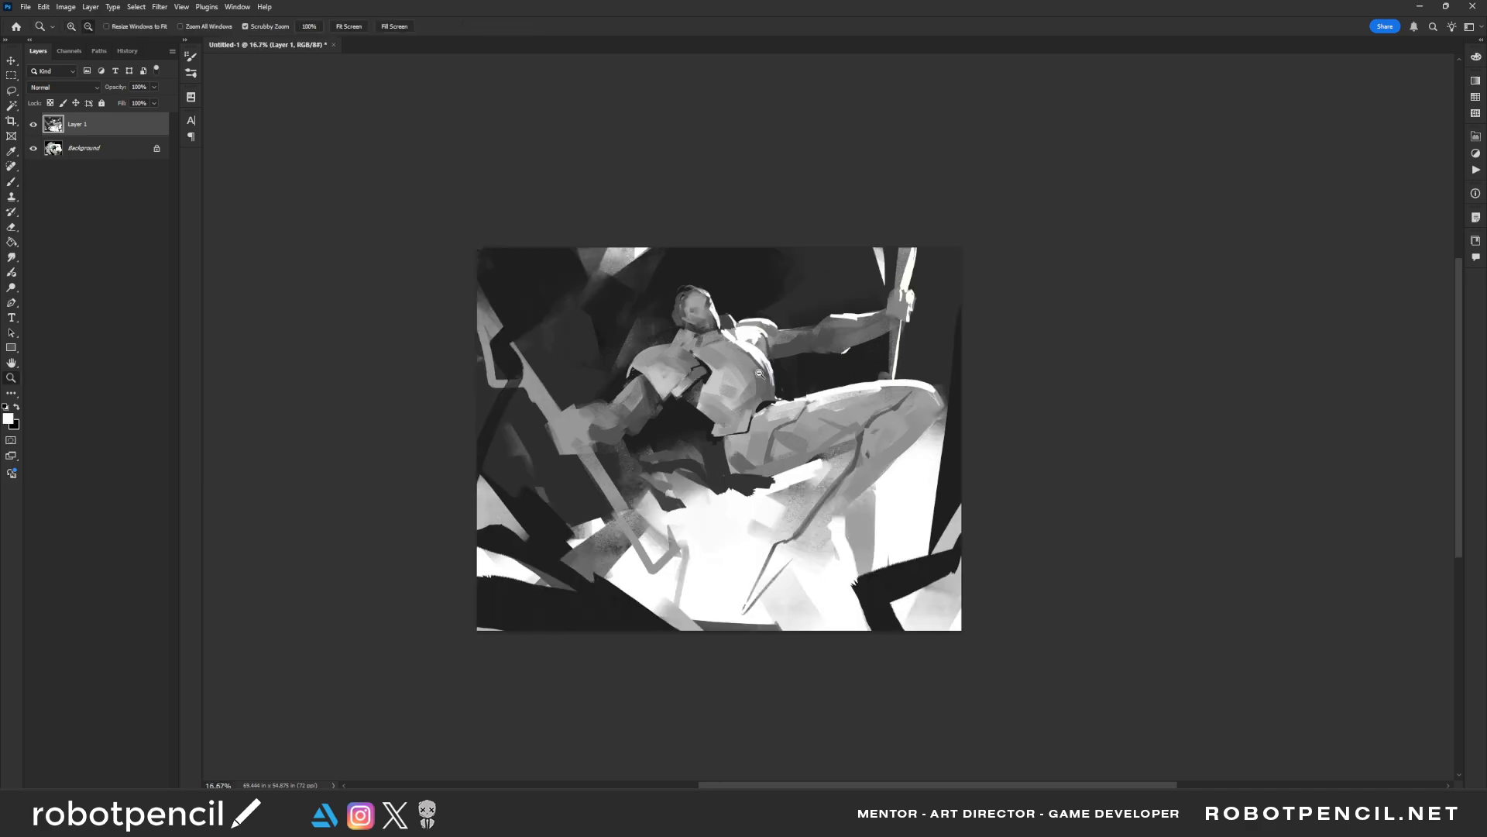
{"action": "left_click", "coordinate": [758, 378], "text": "alt"}
{"action": "left_click", "coordinate": [759, 378], "text": "alt"}
{"action": "key", "text": "F1"}
{"action": "left_click", "coordinate": [759, 396]}
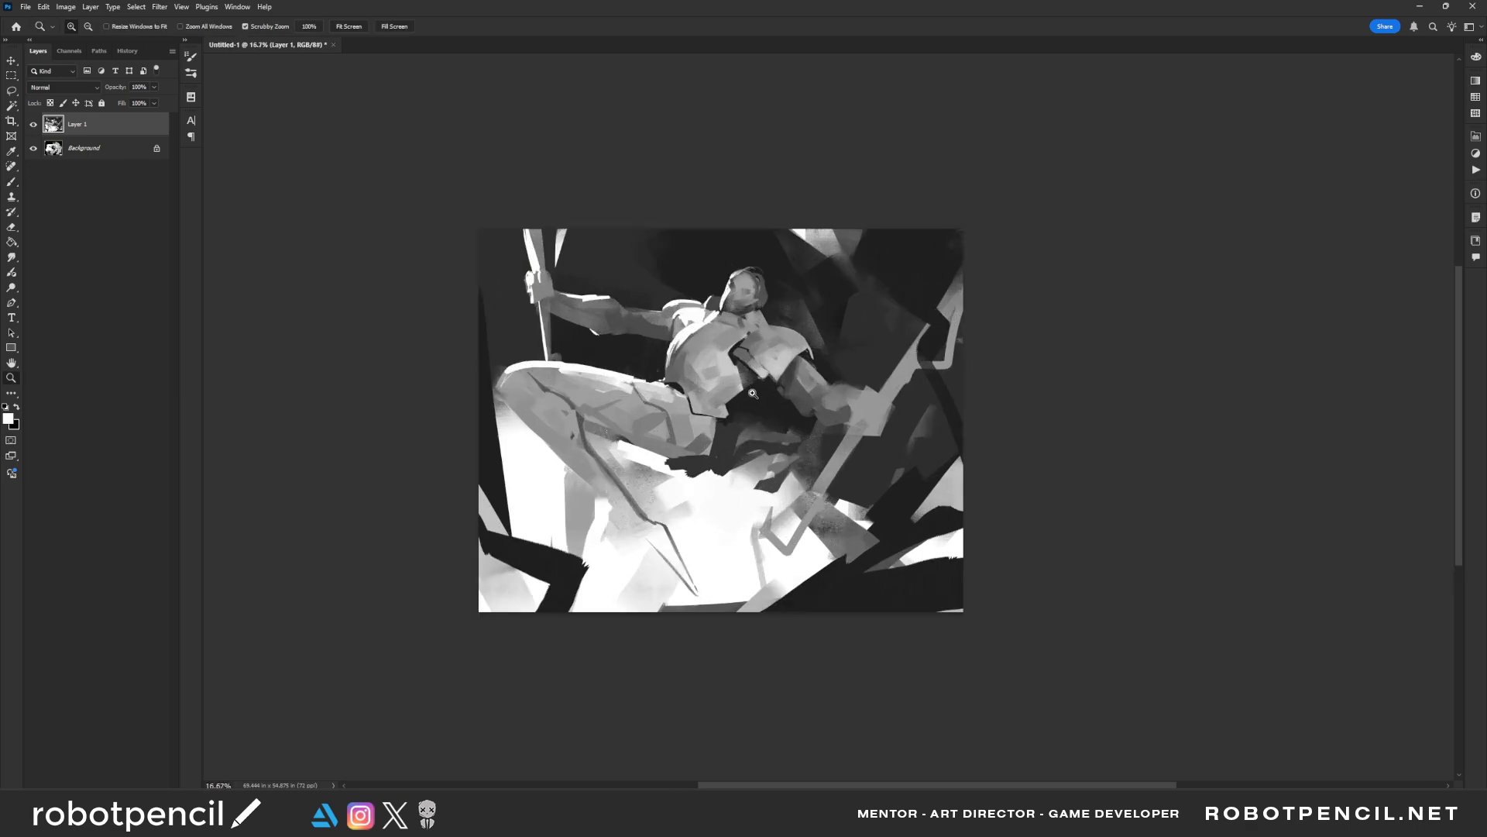
Paint an angular mid-grey ribbon along the painting's upper edge beside the upright pole with a larger brush
{"action": "key", "text": "b"}
{"action": "left_click", "coordinate": [543, 246], "text": "alt"}
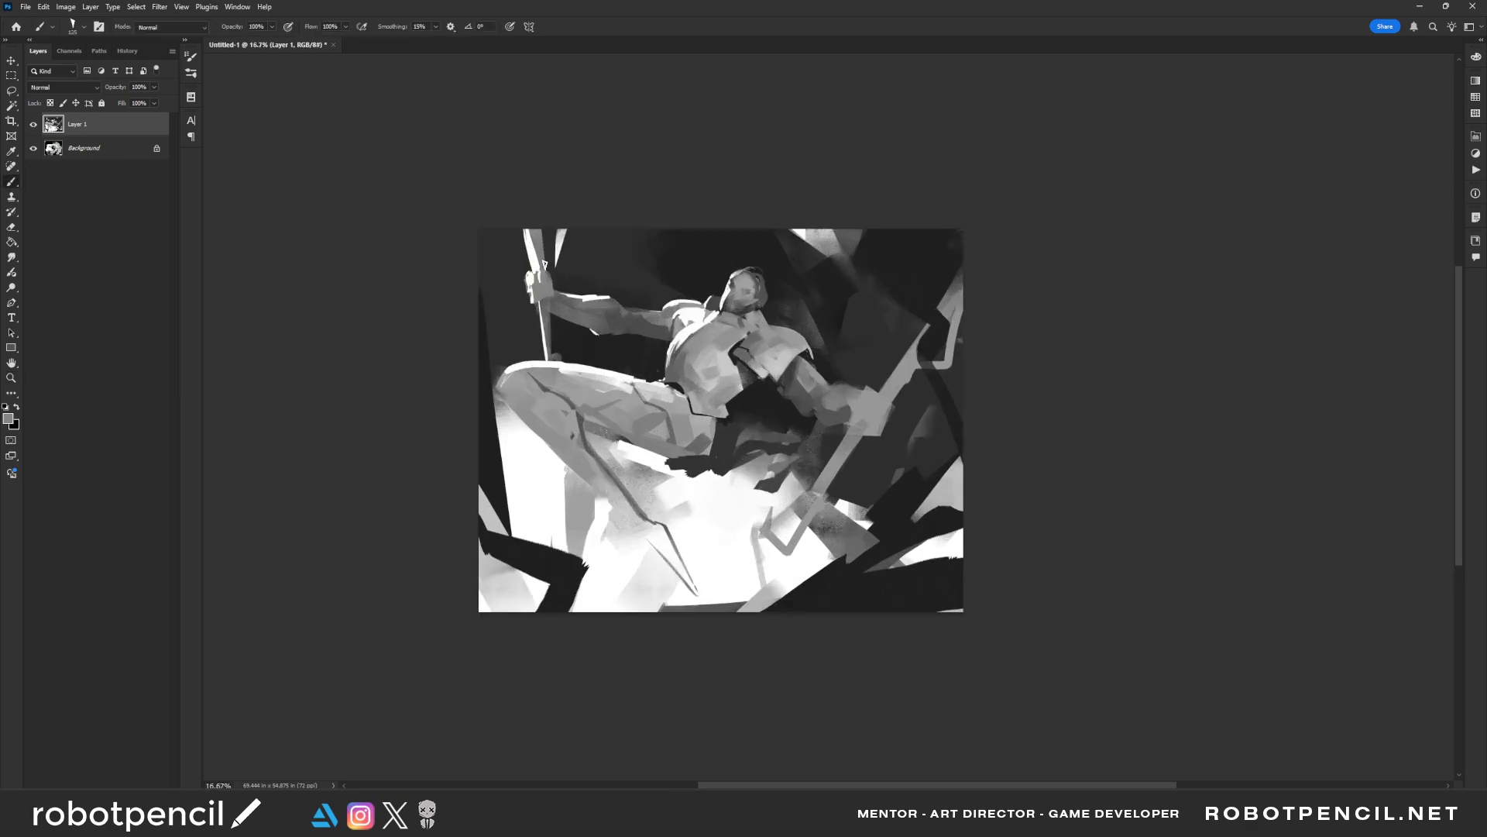
{"action": "mouse_move", "coordinate": [545, 264]}
{"action": "left_mouse_down"}
{"action": "mouse_move", "coordinate": [569, 232]}
{"action": "mouse_move", "coordinate": [648, 235]}
{"action": "left_mouse_up"}
{"action": "key", "text": "bracketright"}
{"action": "key", "text": "bracketright"}
{"action": "key", "text": "bracketright"}
{"action": "key", "text": "bracketright"}
{"action": "key", "text": "bracketright"}
{"action": "key", "text": "bracketright"}
{"action": "key", "text": "bracketright"}
{"action": "mouse_move", "coordinate": [552, 225]}
{"action": "left_mouse_down"}
{"action": "mouse_move", "coordinate": [595, 267]}
{"action": "mouse_move", "coordinate": [688, 217]}
{"action": "left_mouse_up"}
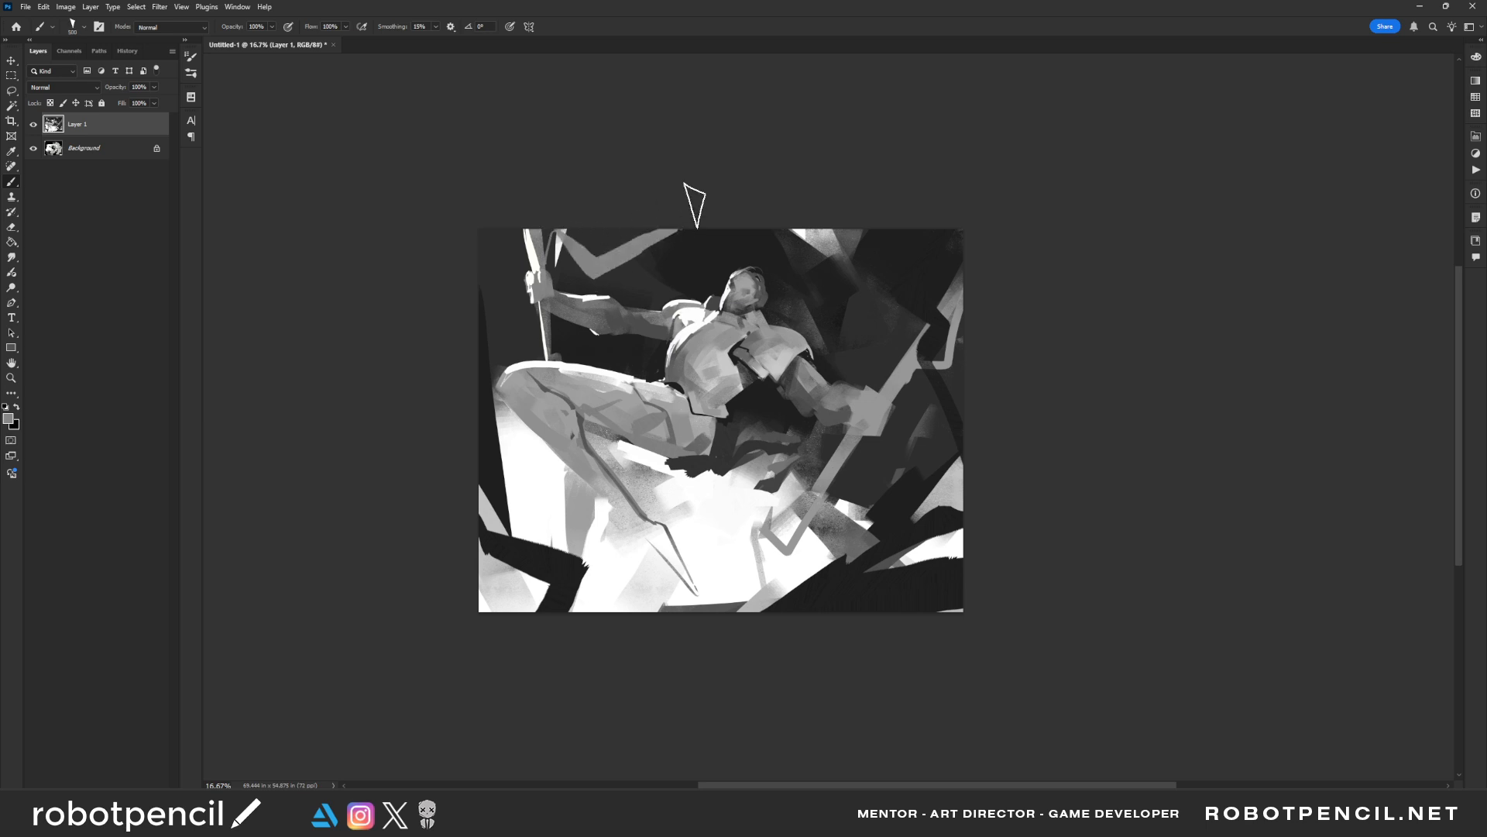
Replace the rejected grey band with a bent grey ribbon from the upper edge curling around the diagonal pole's end
{"action": "mouse_move", "coordinate": [938, 330]}
{"action": "left_mouse_down"}
{"action": "mouse_move", "coordinate": [949, 295]}
{"action": "mouse_move", "coordinate": [890, 252]}
{"action": "mouse_move", "coordinate": [833, 248]}
{"action": "left_mouse_up"}
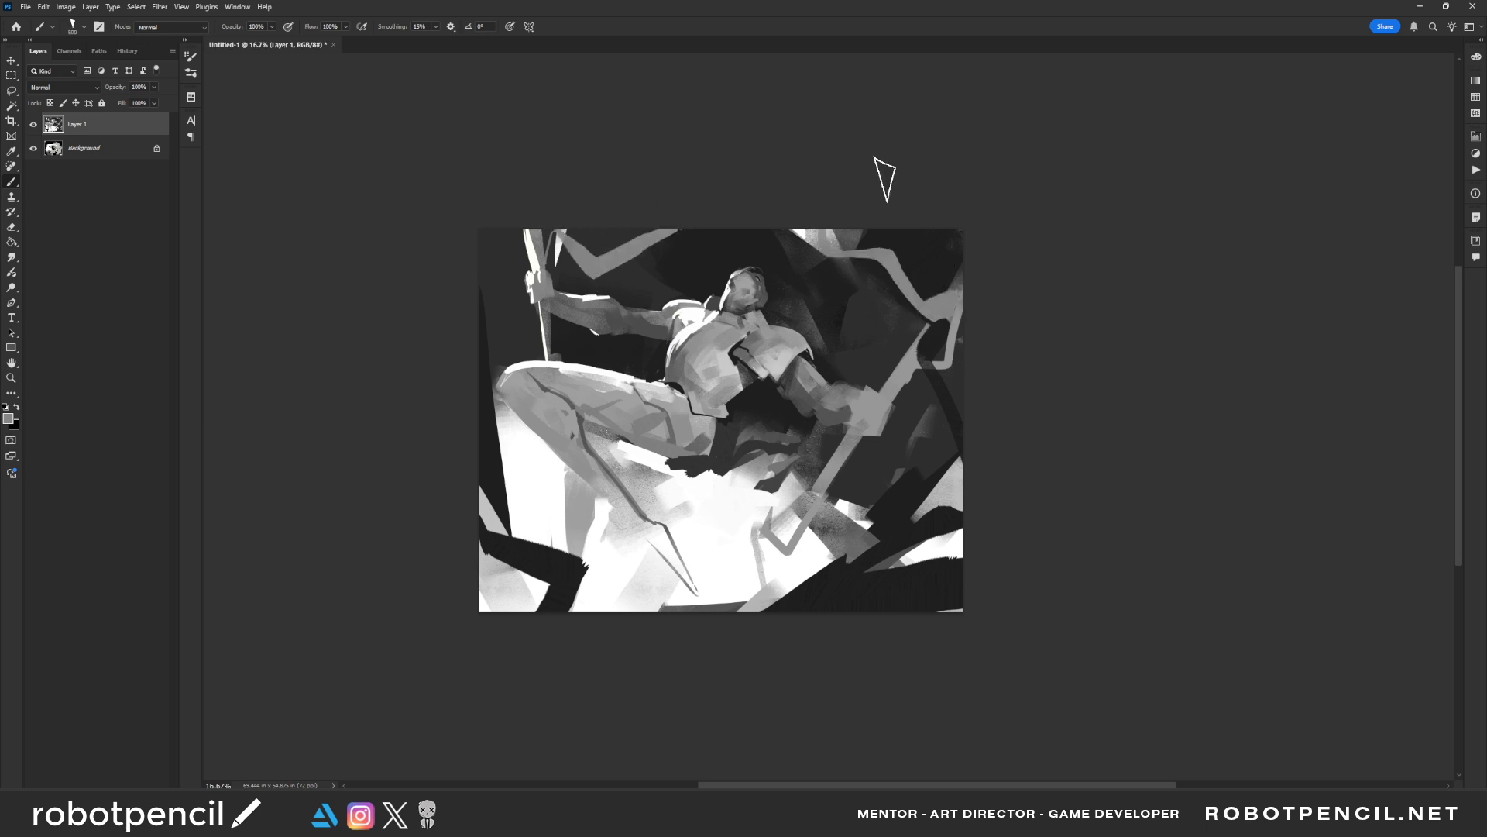
{"action": "key", "text": "ctrl+z"}
{"action": "mouse_move", "coordinate": [942, 227]}
{"action": "left_mouse_down"}
{"action": "mouse_move", "coordinate": [860, 298]}
{"action": "mouse_move", "coordinate": [949, 322]}
{"action": "mouse_move", "coordinate": [914, 403]}
{"action": "left_mouse_up"}
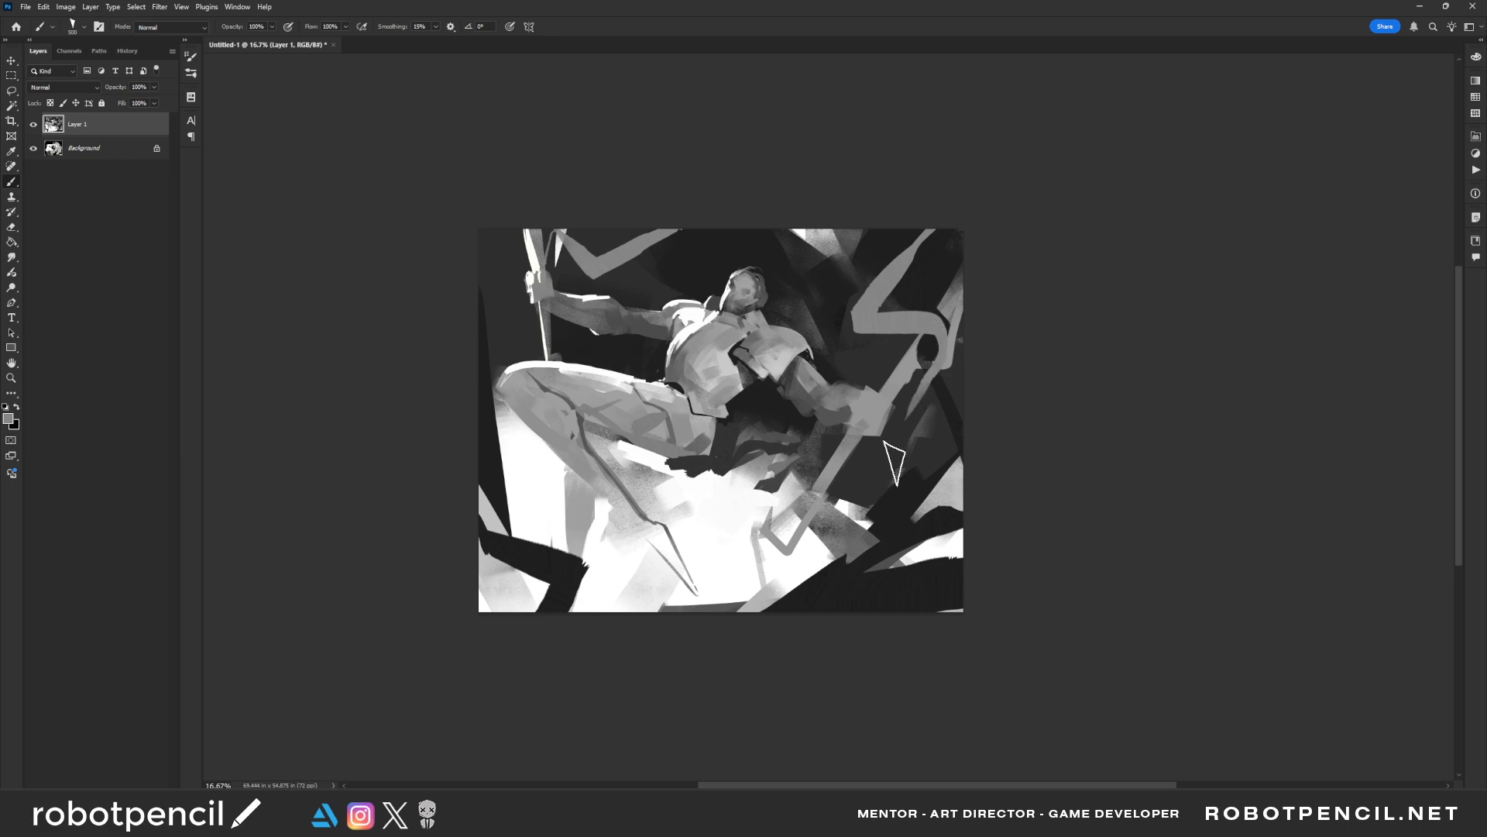
Paint zigzag grey ribbons across the bright ground below the figure and beside the bent knee
{"action": "left_click", "coordinate": [827, 481], "text": "alt"}
{"action": "mouse_move", "coordinate": [821, 493]}
{"action": "left_mouse_down"}
{"action": "mouse_move", "coordinate": [753, 502]}
{"action": "mouse_move", "coordinate": [662, 589]}
{"action": "left_mouse_up"}
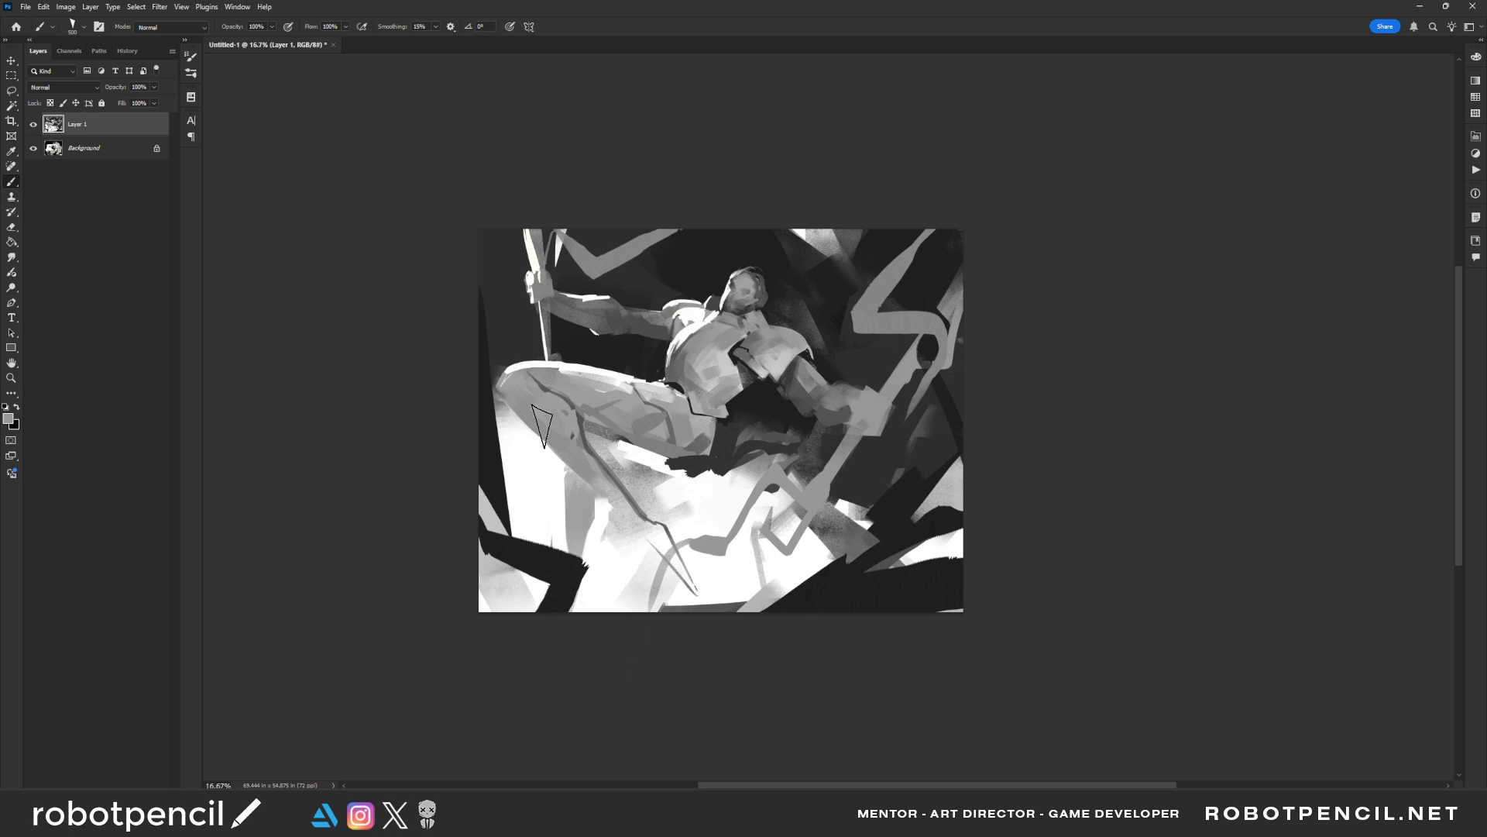
{"action": "mouse_move", "coordinate": [539, 432]}
{"action": "left_mouse_down"}
{"action": "mouse_move", "coordinate": [530, 469]}
{"action": "mouse_move", "coordinate": [484, 424]}
{"action": "left_mouse_up"}
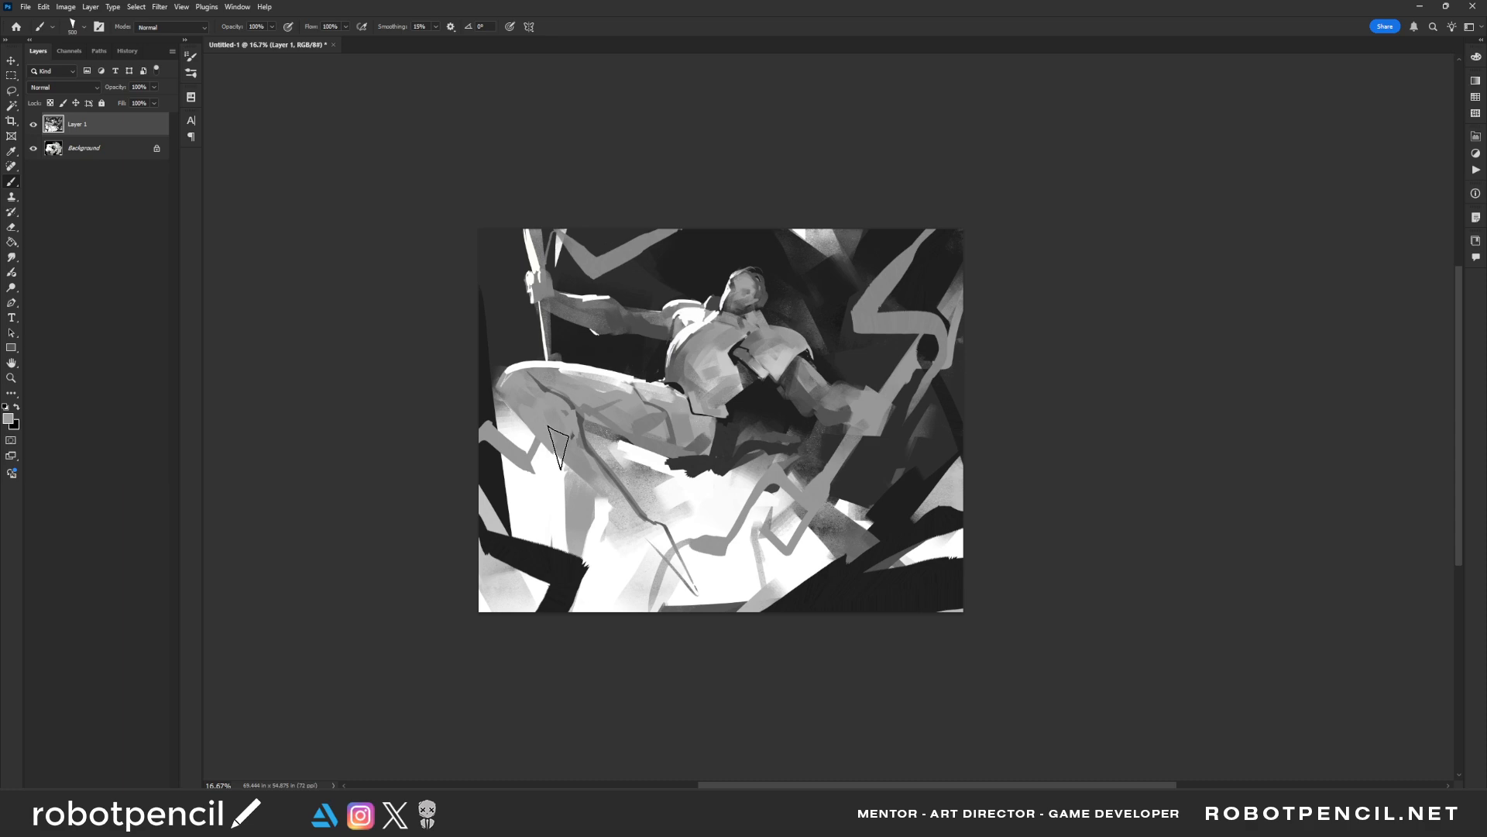
Mirror the painting and cover the background beside the raised knee with dark strokes
{"action": "key", "text": "ctrl+shift+h"}
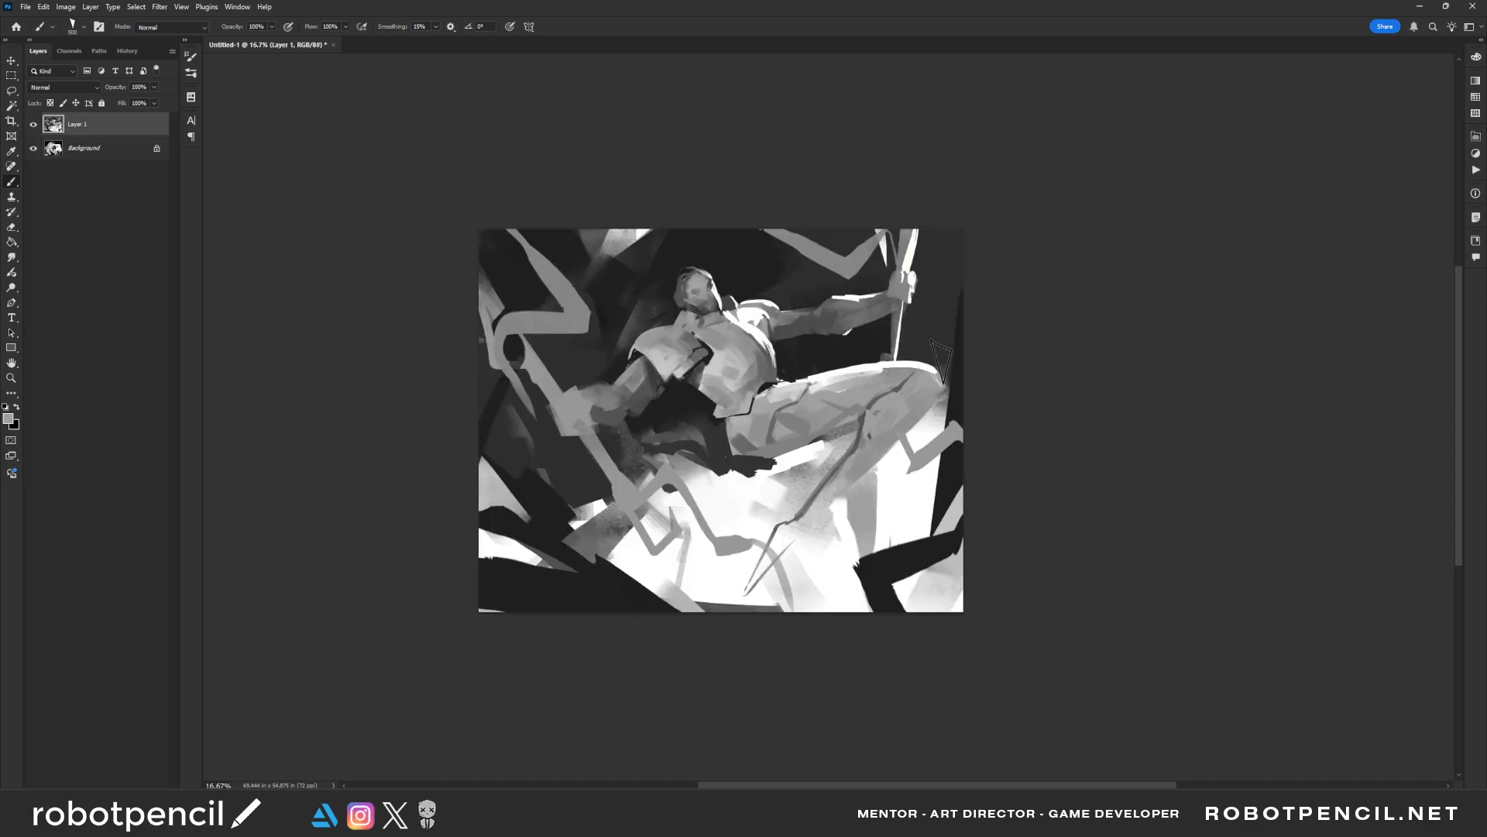
{"action": "left_click", "coordinate": [939, 350], "text": "alt"}
{"action": "left_click_drag", "start_coordinate": [939, 354], "coordinate": [942, 391]}
Paint small dark accents on the lowered upper arm and loose grey hair strands behind the head with a smaller brush
{"action": "key", "text": "bracketleft"}
{"action": "key", "text": "bracketleft"}
{"action": "key", "text": "bracketleft"}
{"action": "key", "text": "bracketleft"}
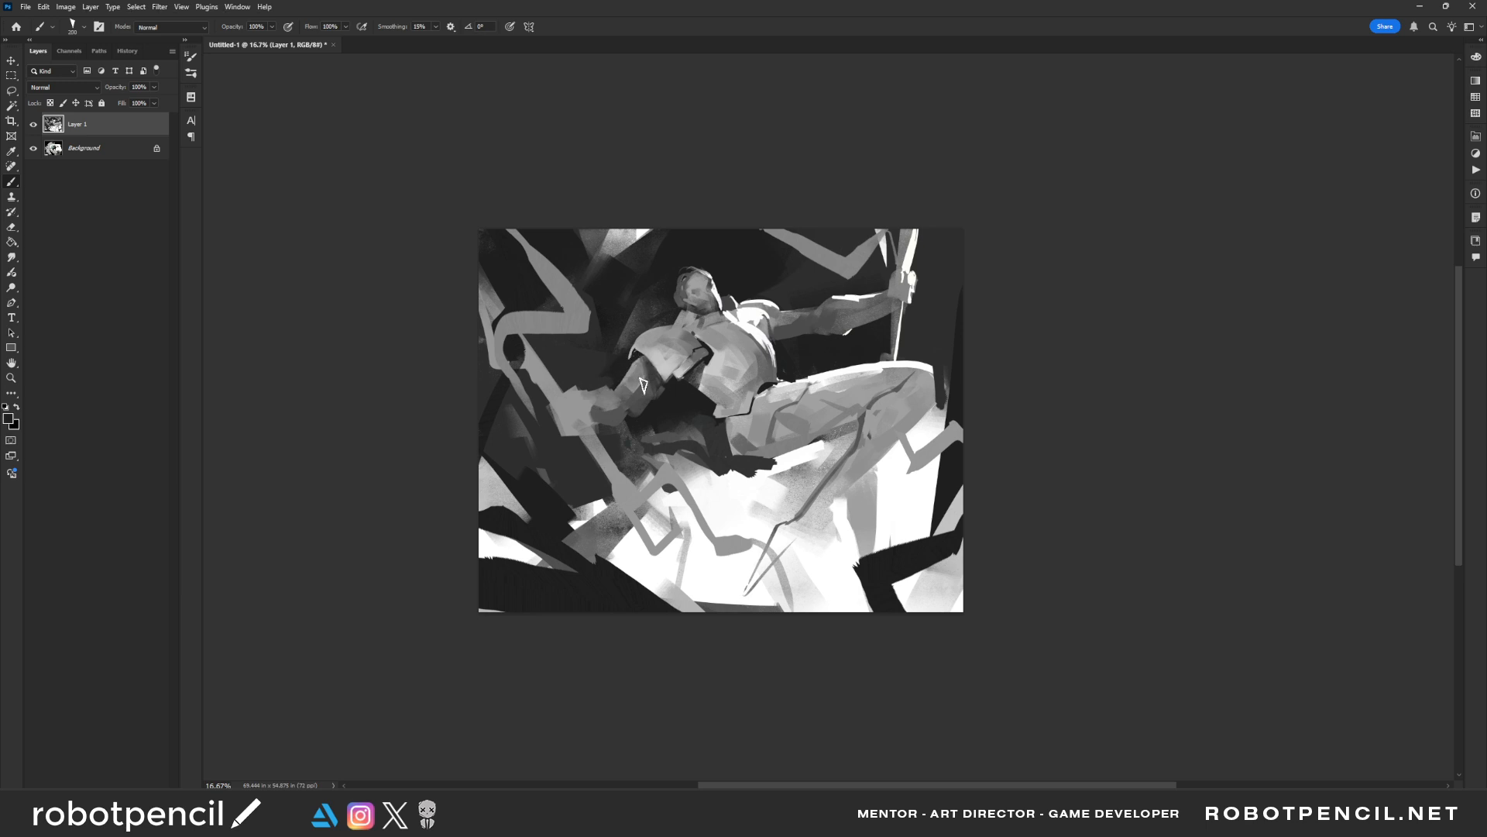
{"action": "left_click", "coordinate": [642, 360], "text": "alt"}
{"action": "key", "text": "bracketleft"}
{"action": "key", "text": "bracketleft"}
{"action": "left_click", "coordinate": [684, 279], "text": "alt"}
{"action": "mouse_move", "coordinate": [649, 304]}
{"action": "left_mouse_down"}
{"action": "mouse_move", "coordinate": [659, 264]}
{"action": "mouse_move", "coordinate": [629, 288]}
{"action": "mouse_move", "coordinate": [646, 311]}
{"action": "mouse_move", "coordinate": [658, 314]}
{"action": "mouse_move", "coordinate": [664, 281]}
{"action": "mouse_move", "coordinate": [660, 263]}
{"action": "mouse_move", "coordinate": [638, 288]}
{"action": "mouse_move", "coordinate": [647, 270]}
{"action": "mouse_move", "coordinate": [651, 329]}
{"action": "left_mouse_up"}
{"action": "left_click", "coordinate": [657, 269], "text": "alt"}
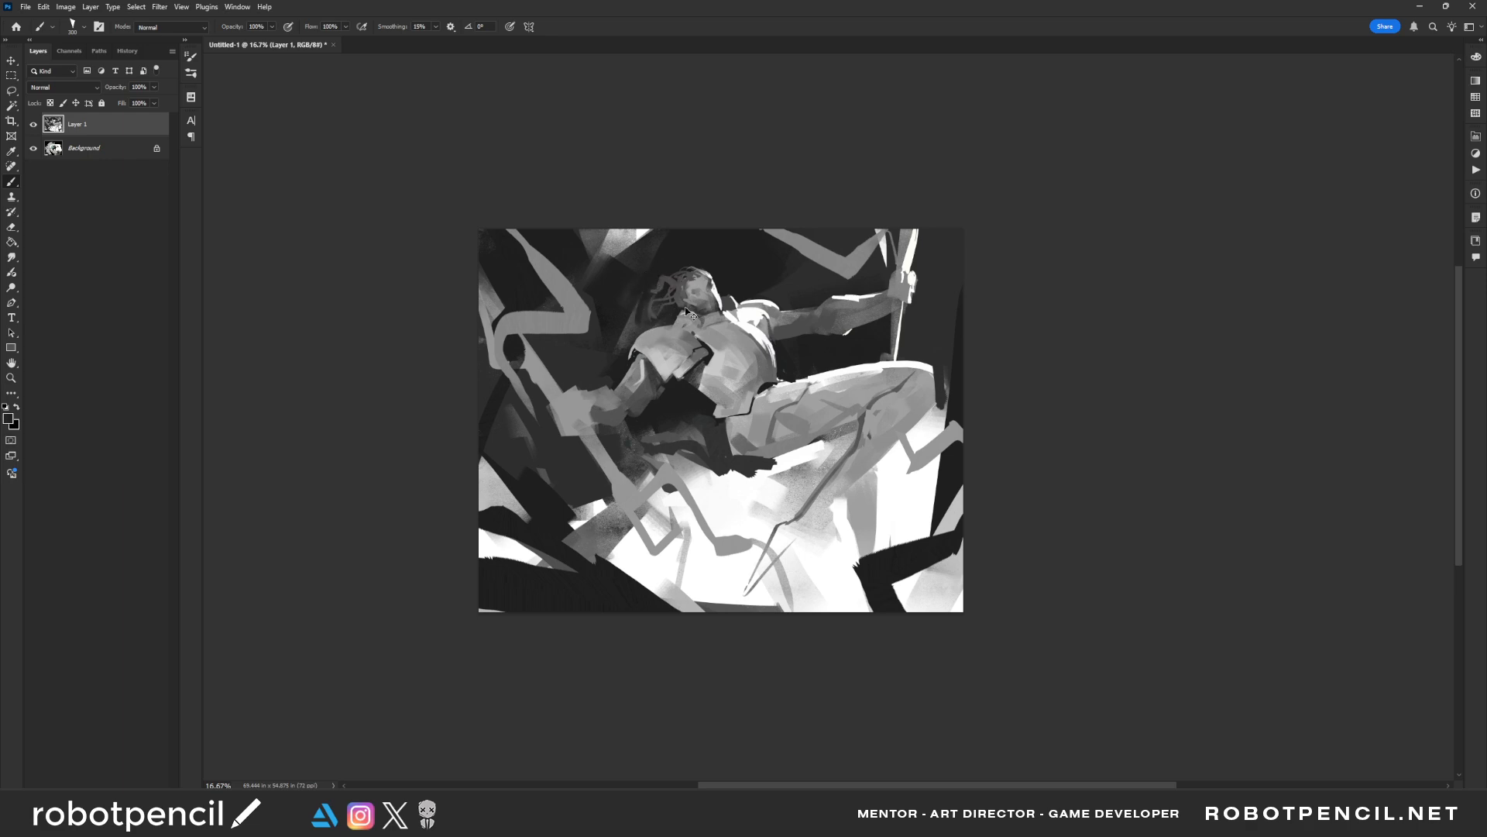
Mirror the painting back and switch to the Chalk Brick Brush
{"action": "key", "text": "h"}
{"action": "right_click", "coordinate": [769, 320]}
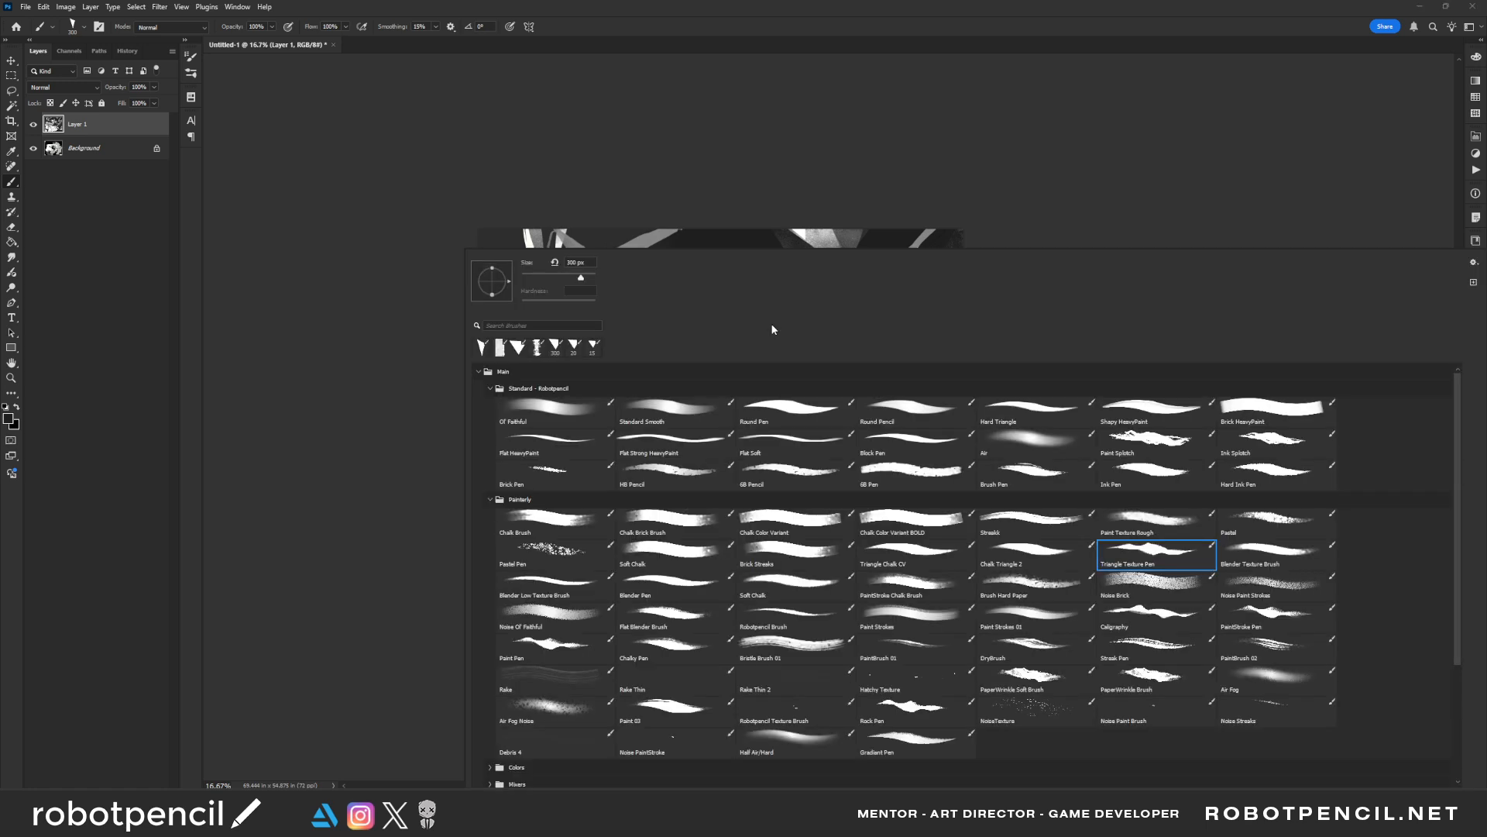
{"action": "left_click", "coordinate": [569, 515]}
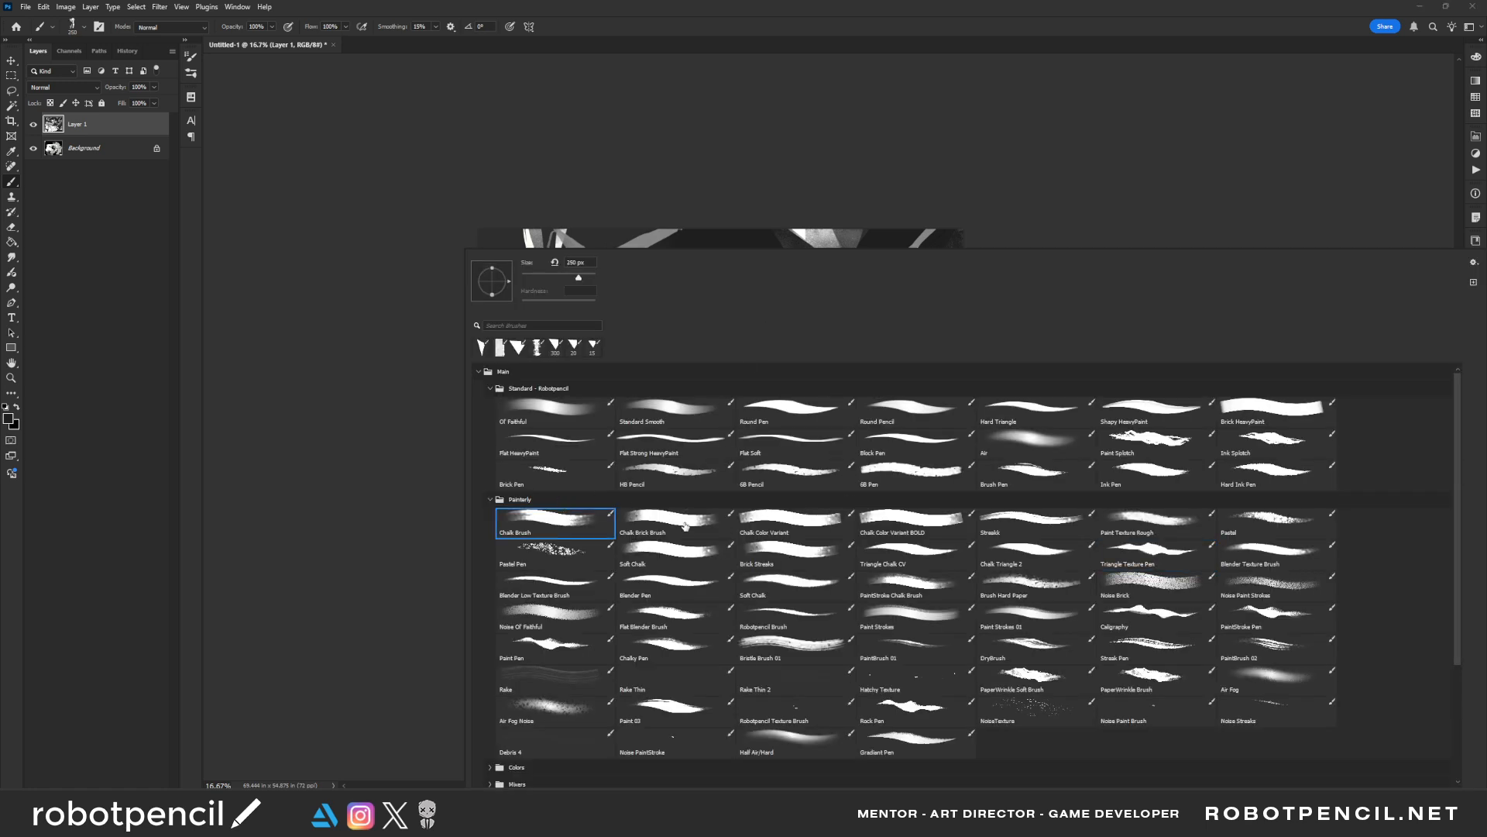
{"action": "left_click", "coordinate": [686, 526]}
{"action": "left_click", "coordinate": [387, 493]}
Paint textured dark strokes over the hair strands so the hair blends into the dark background
{"action": "key", "text": "z"}
{"action": "left_click", "coordinate": [810, 292]}
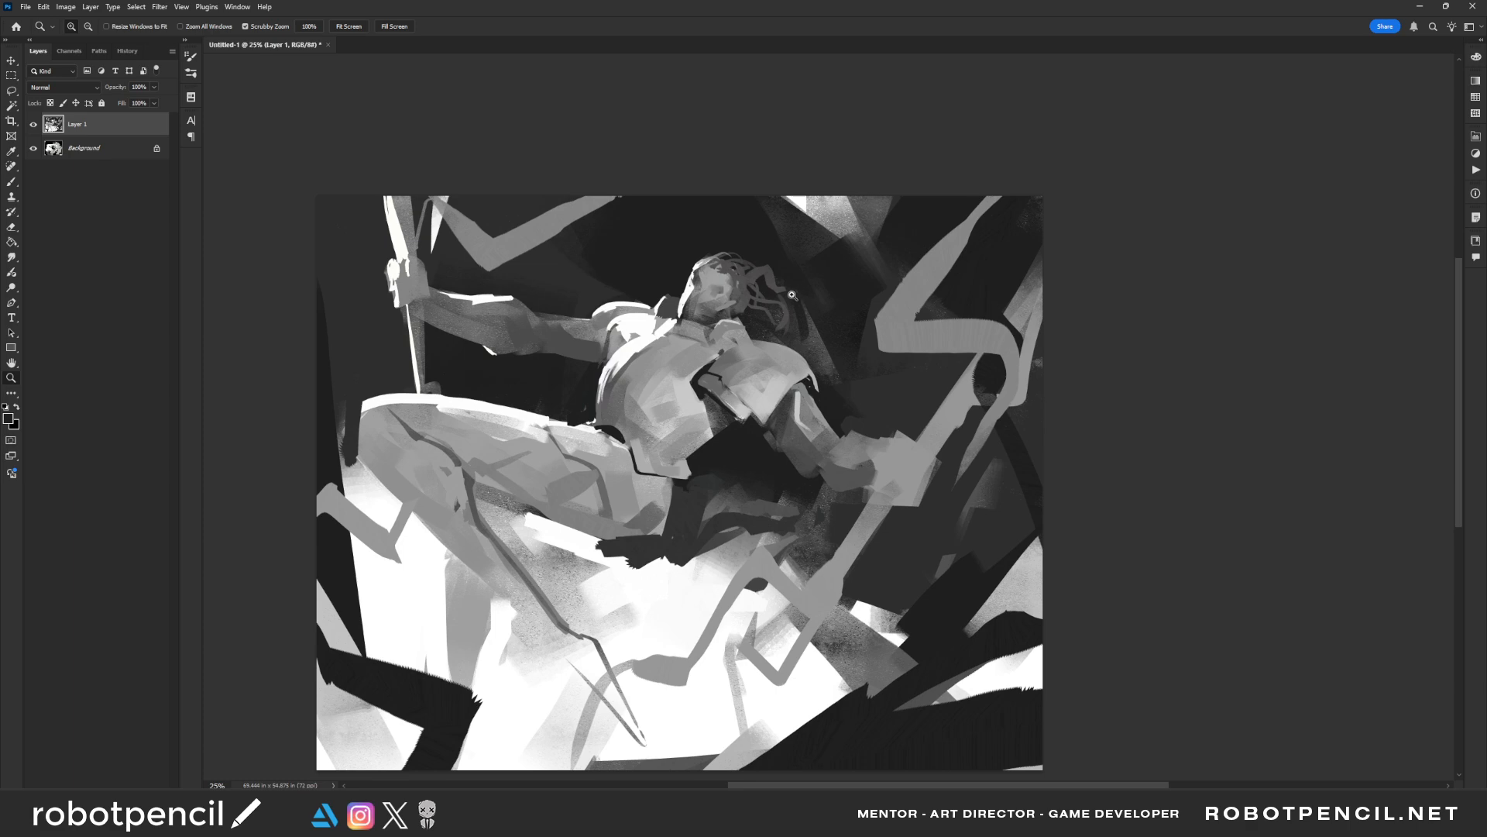
{"action": "key", "text": "b"}
{"action": "key", "text": "bracketleft"}
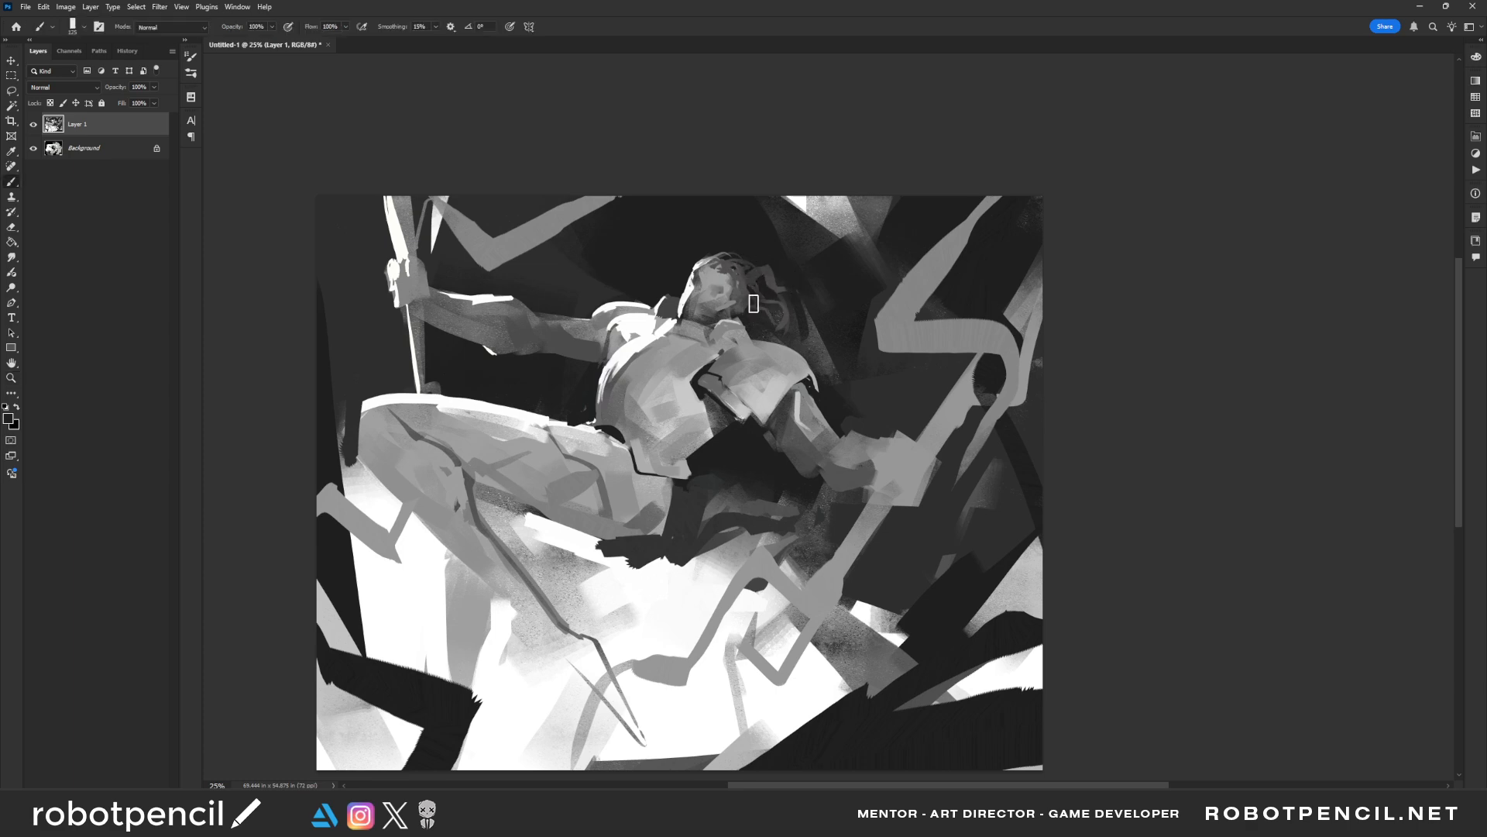
{"action": "mouse_move", "coordinate": [736, 296]}
{"action": "left_mouse_down"}
{"action": "mouse_move", "coordinate": [728, 283]}
{"action": "mouse_move", "coordinate": [760, 277]}
{"action": "mouse_move", "coordinate": [790, 317]}
{"action": "left_mouse_up"}
Mirror the painting and refine the face and hair with small grey and dark strokes
{"action": "key", "text": "bracketleft"}
{"action": "key", "text": "bracketleft"}
{"action": "key", "text": "bracketleft"}
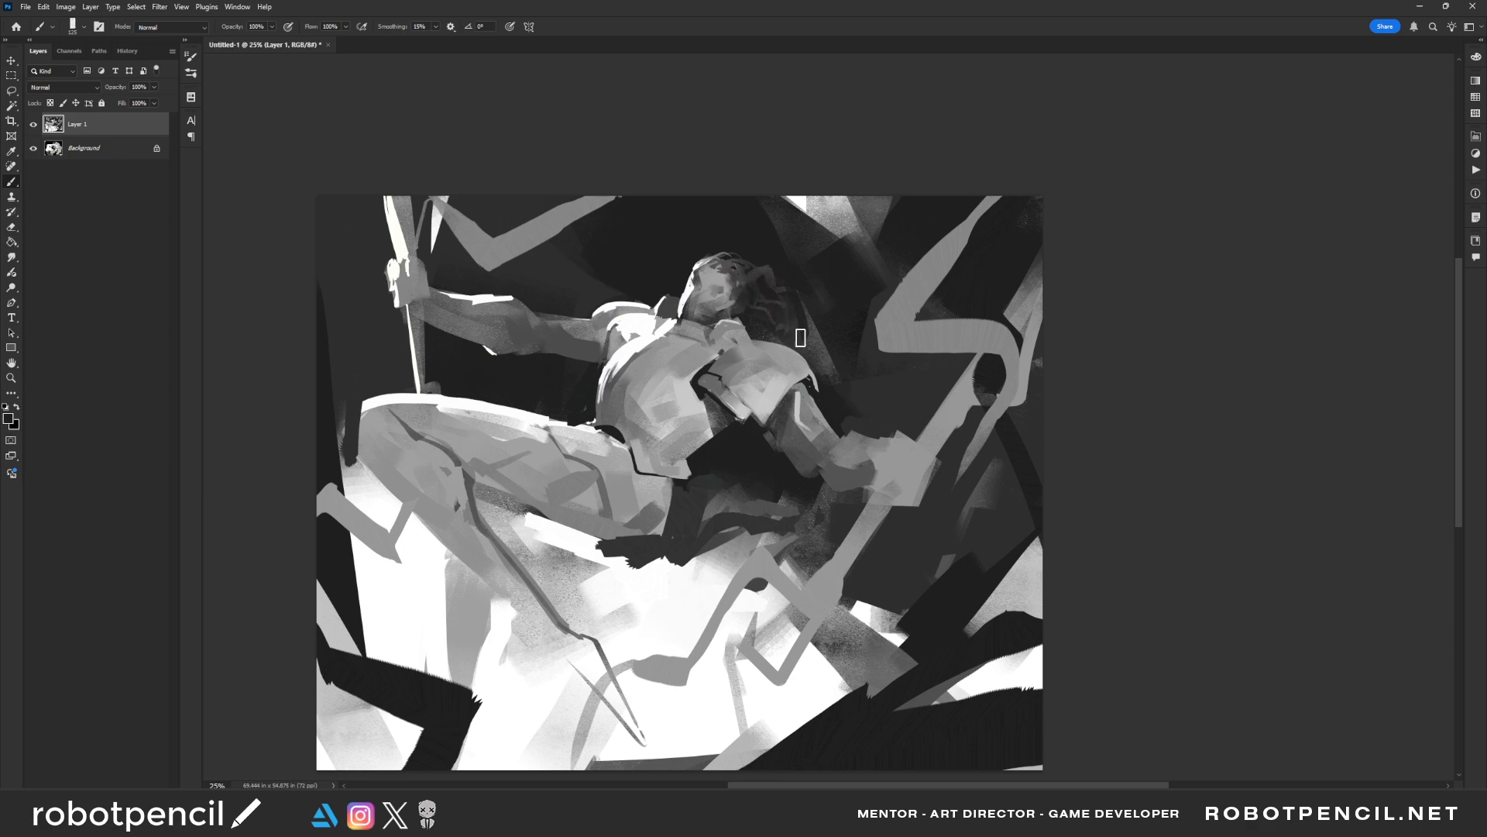
{"action": "key", "text": "bracketleft"}
{"action": "key", "text": "F2"}
{"action": "left_click_drag", "start_coordinate": [652, 331], "coordinate": [740, 340]}
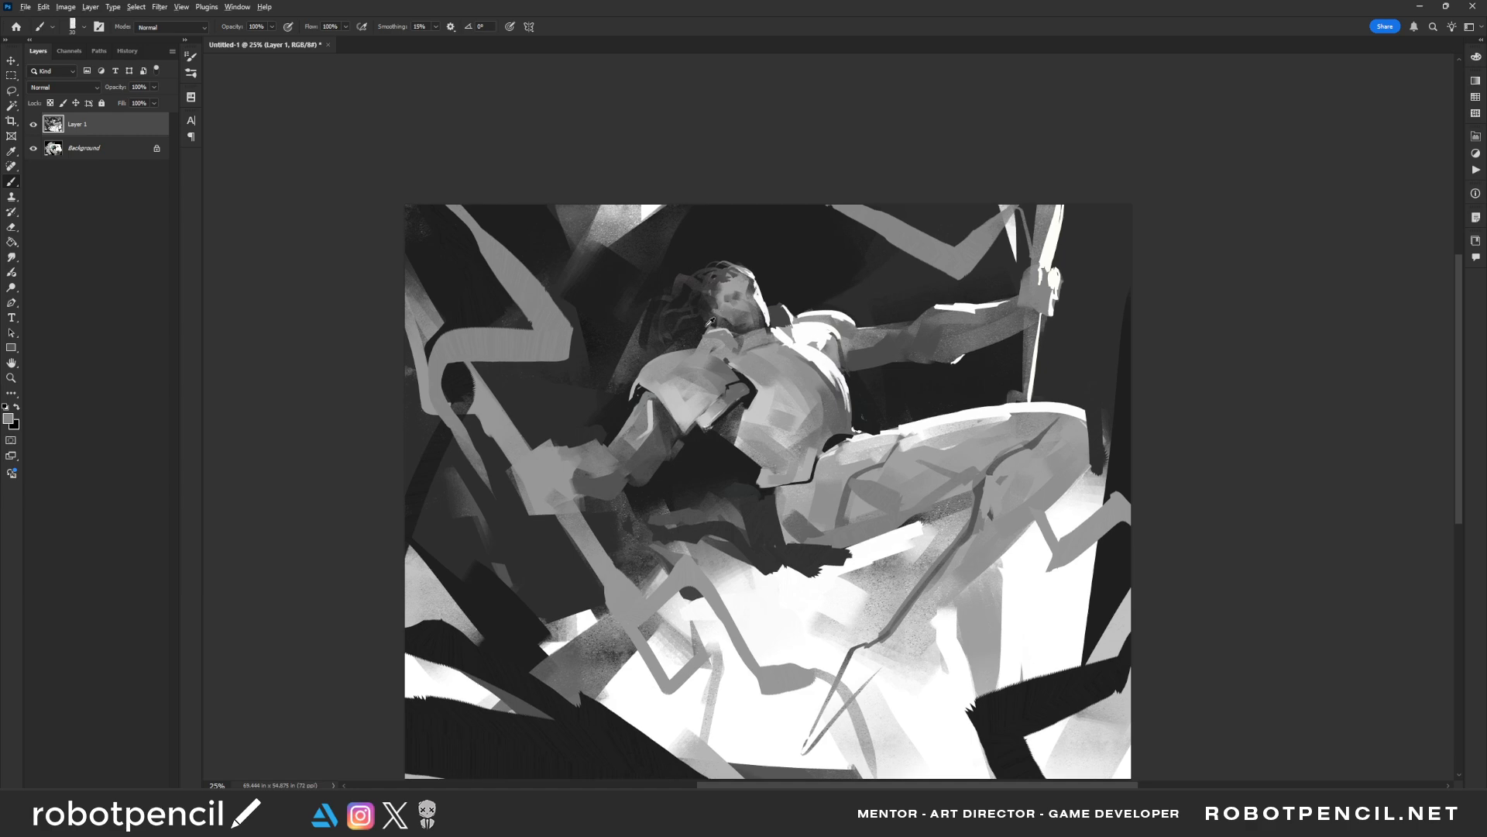
{"action": "left_click", "coordinate": [668, 341], "text": "alt"}
Switch to white for the figure's rim light and reposition the view around the torso
{"action": "key", "text": "d"}
{"action": "key", "text": "x"}
{"action": "left_click_drag", "start_coordinate": [782, 370], "coordinate": [727, 341]}
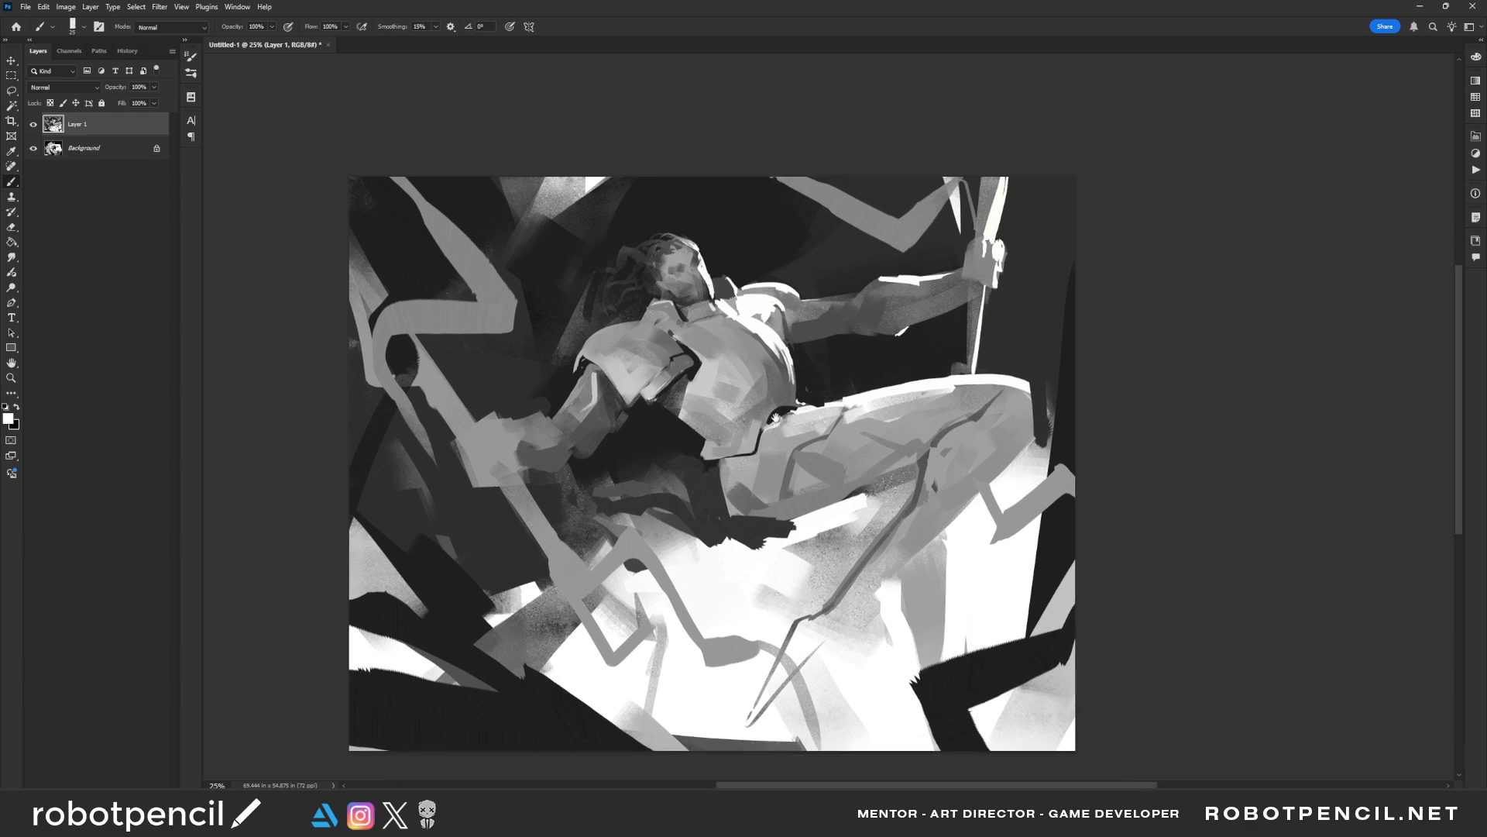
{"action": "left_click_drag", "start_coordinate": [776, 417], "coordinate": [777, 392]}
Paint light grey planes across the rounded chest armour with a larger brush
{"action": "key", "text": "bracketright"}
{"action": "key", "text": "bracketright"}
{"action": "key", "text": "bracketright"}
{"action": "key", "text": "bracketright"}
{"action": "key", "text": "bracketright"}
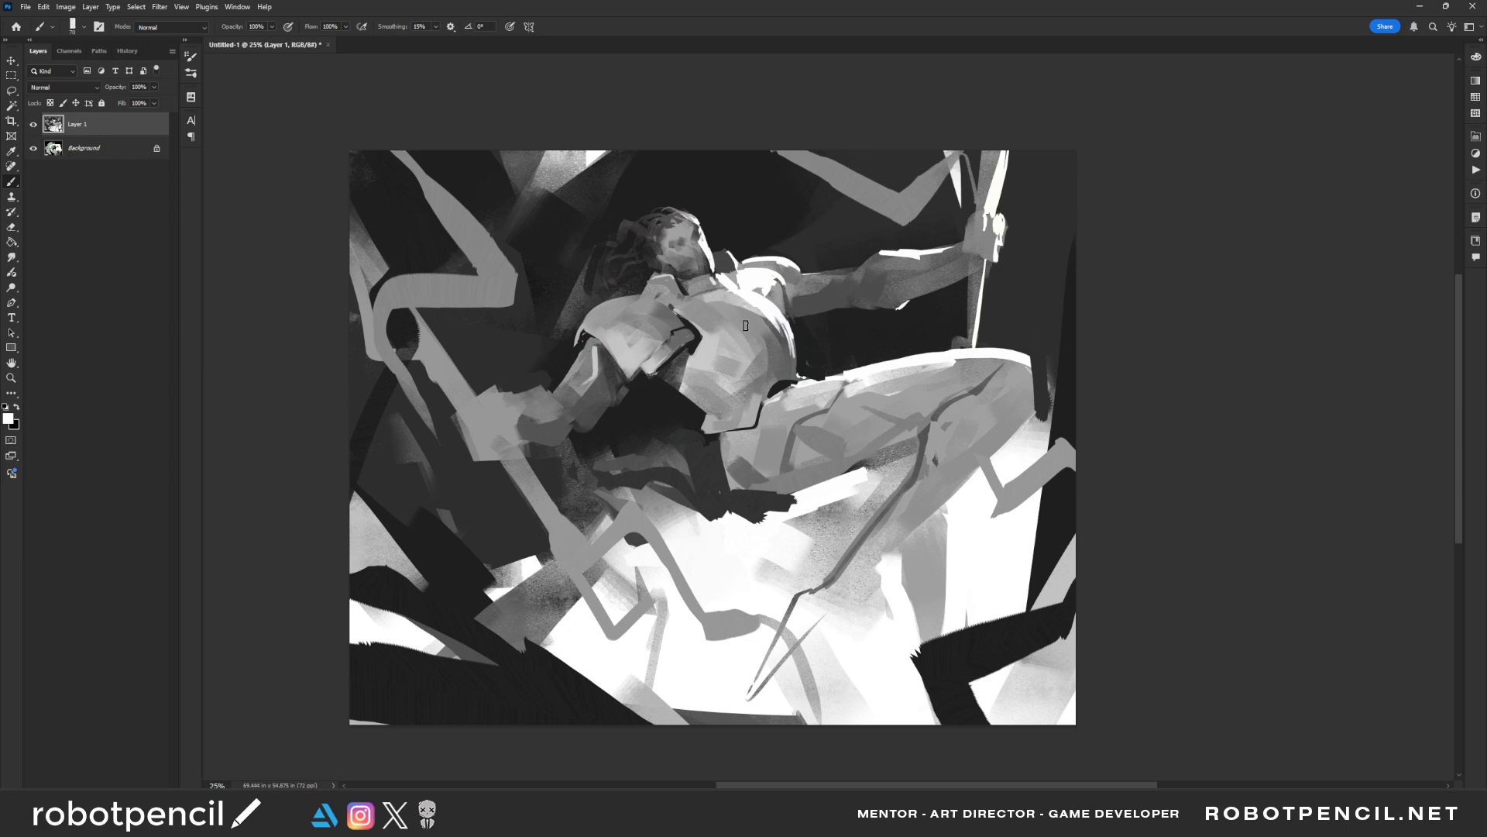
{"action": "left_click", "coordinate": [706, 302], "text": "alt"}
{"action": "left_click", "coordinate": [738, 300], "text": "alt"}
{"action": "key", "text": "bracketright"}
{"action": "key", "text": "bracketright"}
{"action": "left_click_drag", "start_coordinate": [732, 309], "coordinate": [776, 336]}
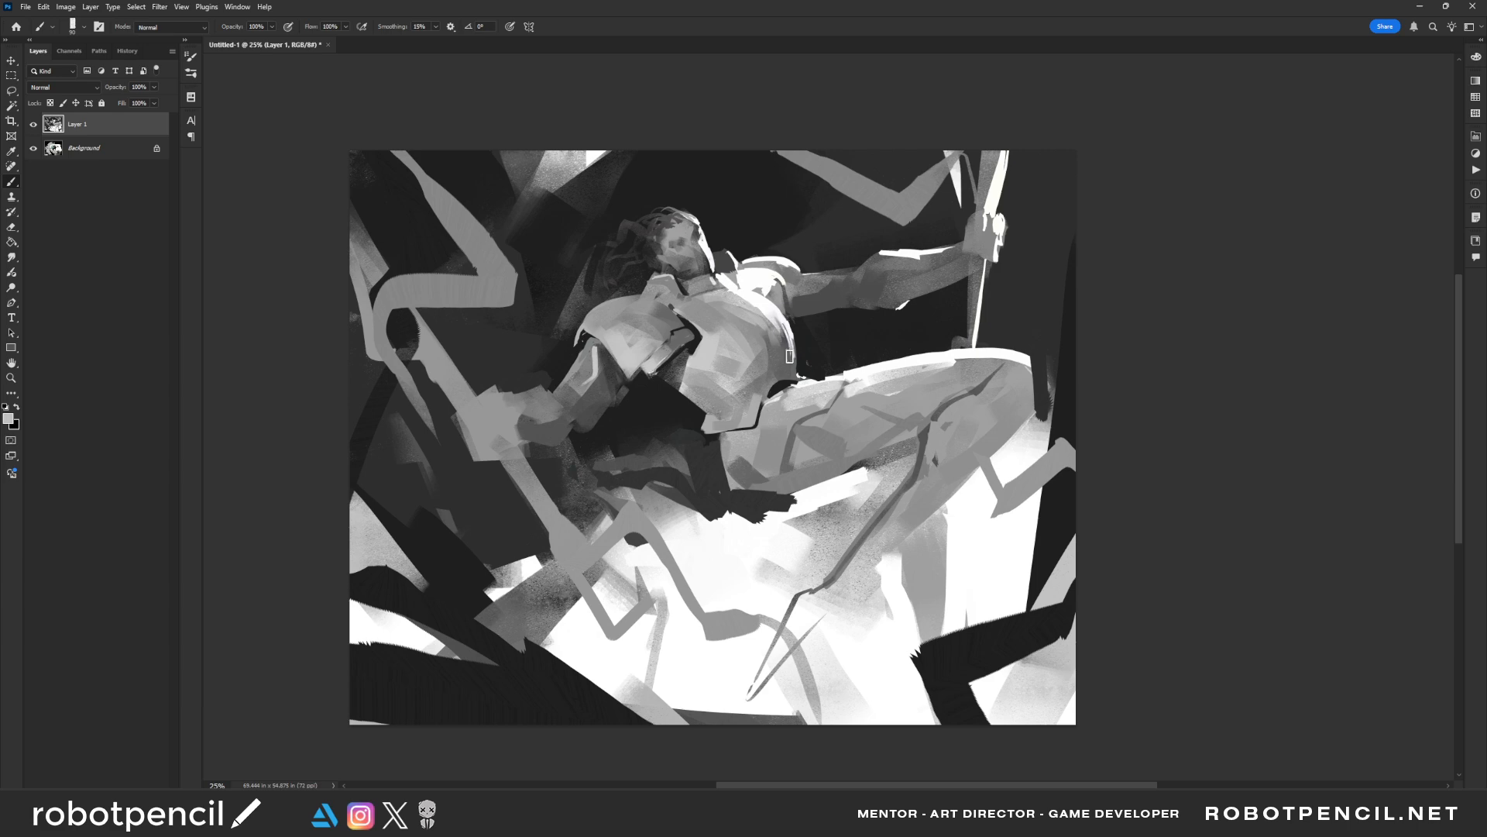
Try broader light grey strokes on the armour with an enlarged brush
{"action": "key", "text": "bracketright"}
{"action": "key", "text": "bracketright"}
{"action": "key", "text": "bracketright"}
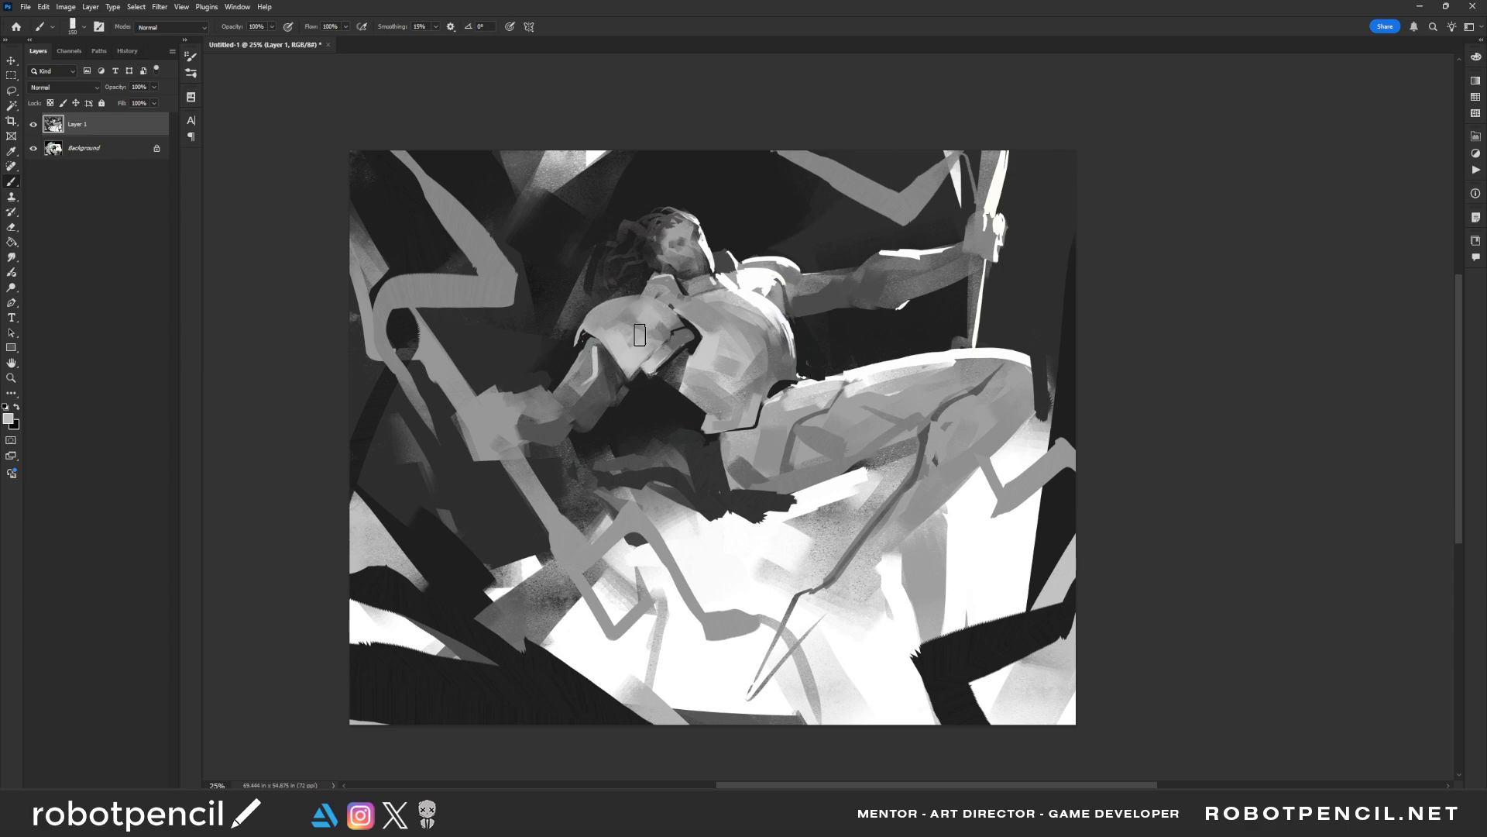
{"action": "key", "text": "ctrl+z"}
Mirror the painting and blend grey planes on the upper thigh near the hip
{"action": "key", "text": "ctrl+f"}
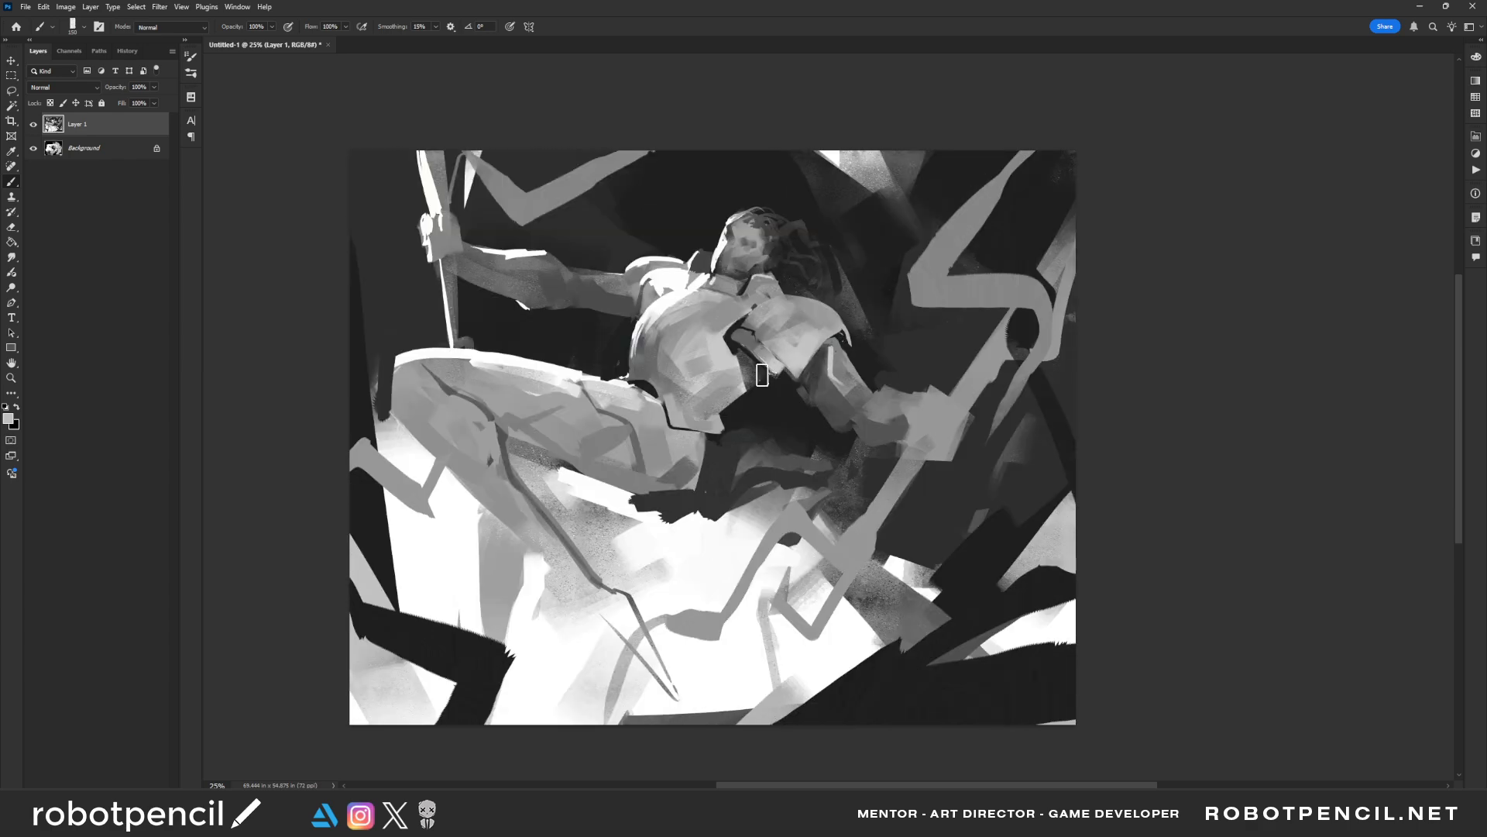
{"action": "left_click", "coordinate": [619, 398], "text": "alt"}
{"action": "left_click_drag", "start_coordinate": [600, 390], "coordinate": [645, 407]}
{"action": "key", "text": "bracketleft"}
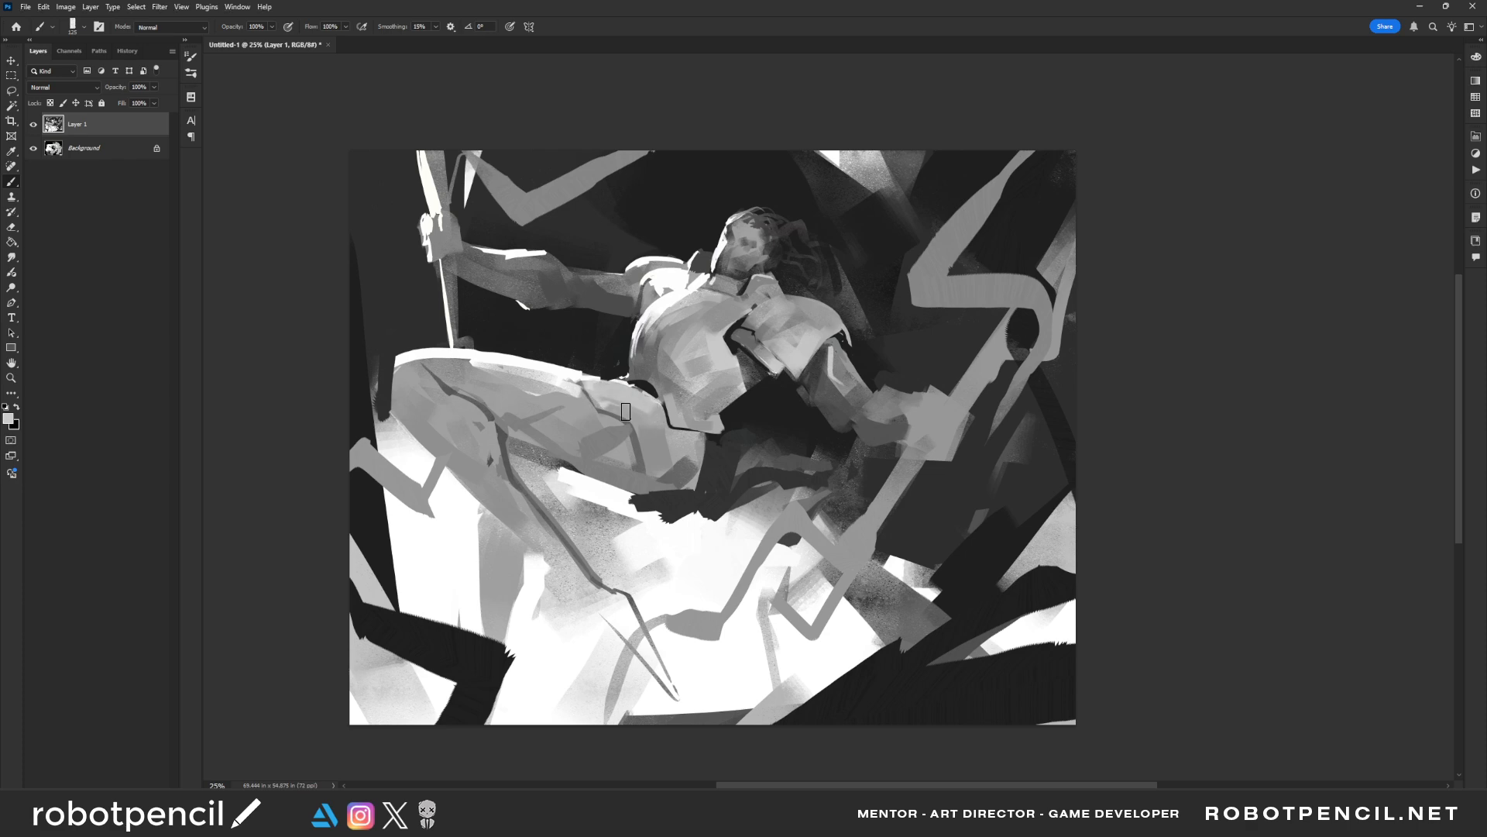
{"action": "left_click", "coordinate": [656, 446], "text": "alt"}
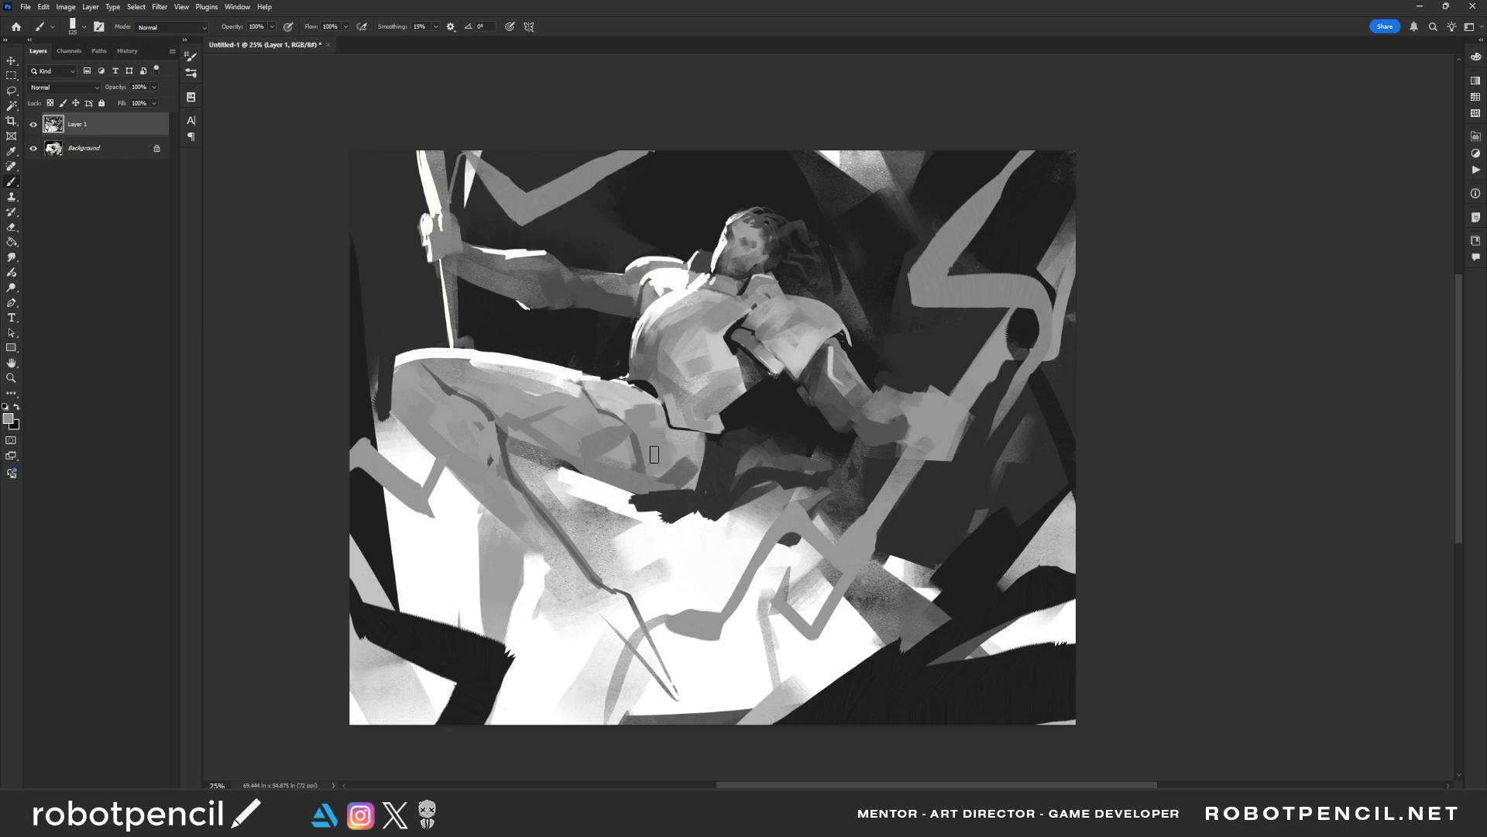
{"action": "key", "text": "bracketright"}
{"action": "key", "text": "bracketright"}
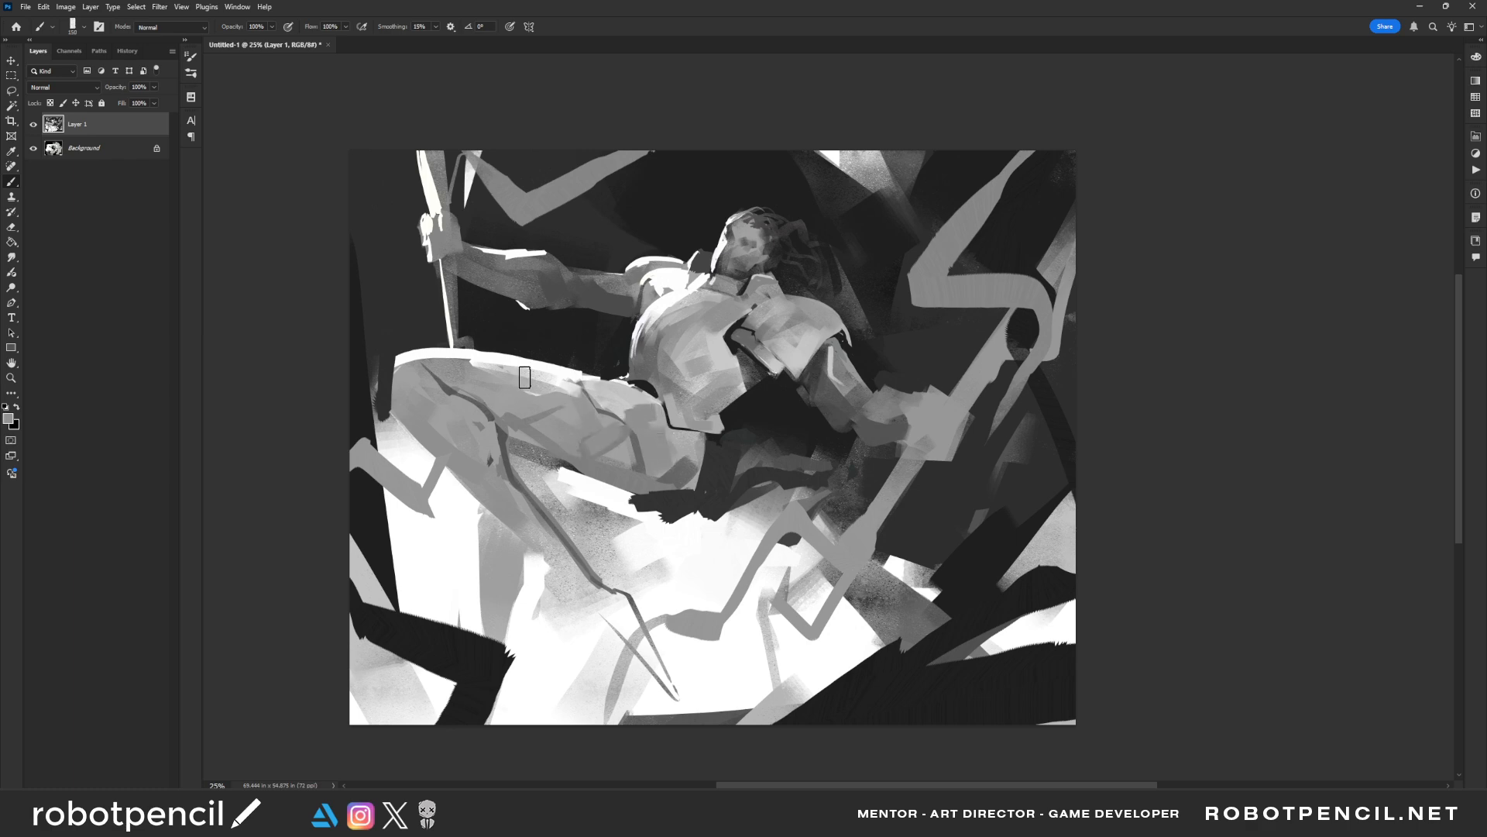
Soften the thigh's upper rim with light grey strokes from knee to hip, undoing the rejected strokes
{"action": "mouse_move", "coordinate": [434, 365]}
{"action": "left_mouse_down"}
{"action": "mouse_move", "coordinate": [491, 367]}
{"action": "mouse_move", "coordinate": [391, 373]}
{"action": "mouse_move", "coordinate": [508, 370]}
{"action": "mouse_move", "coordinate": [533, 391]}
{"action": "mouse_move", "coordinate": [490, 360]}
{"action": "mouse_move", "coordinate": [450, 357]}
{"action": "mouse_move", "coordinate": [482, 380]}
{"action": "mouse_move", "coordinate": [499, 367]}
{"action": "mouse_move", "coordinate": [479, 375]}
{"action": "mouse_move", "coordinate": [580, 387]}
{"action": "mouse_move", "coordinate": [468, 400]}
{"action": "mouse_move", "coordinate": [635, 406]}
{"action": "left_mouse_up"}
{"action": "key", "text": "ctrl+z"}
{"action": "key", "text": "bracketleft"}
{"action": "left_click", "coordinate": [451, 358], "text": "alt"}
{"action": "left_click", "coordinate": [544, 402], "text": "alt"}
{"action": "left_click", "coordinate": [567, 376], "text": "alt"}
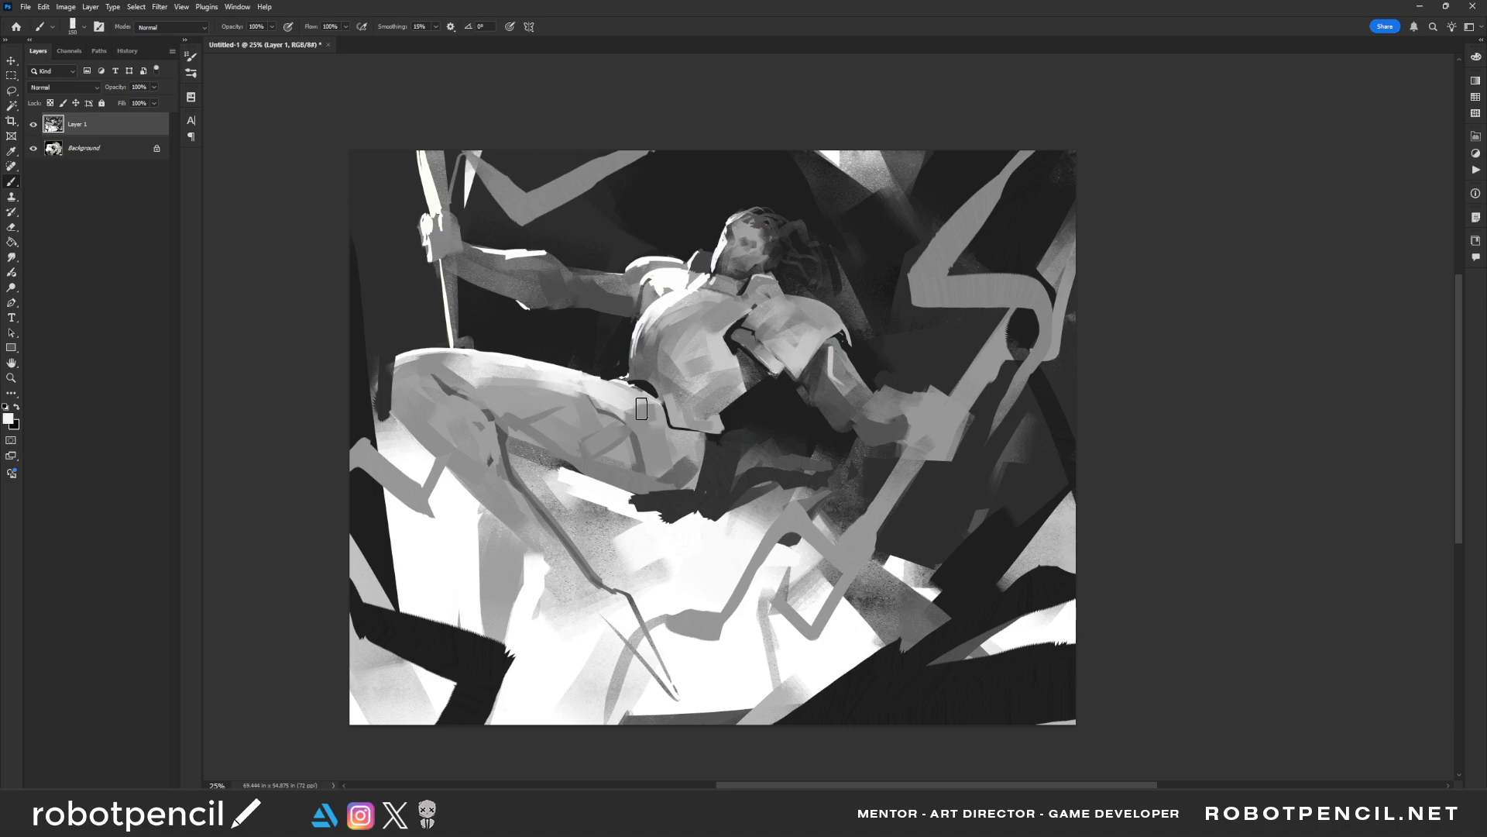
{"action": "key", "text": "ctrl+z"}
Mirror the painting and try light strokes on the upper chest and shoulder plate with different brush sizes
{"action": "key", "text": "ctrl+shift+h"}
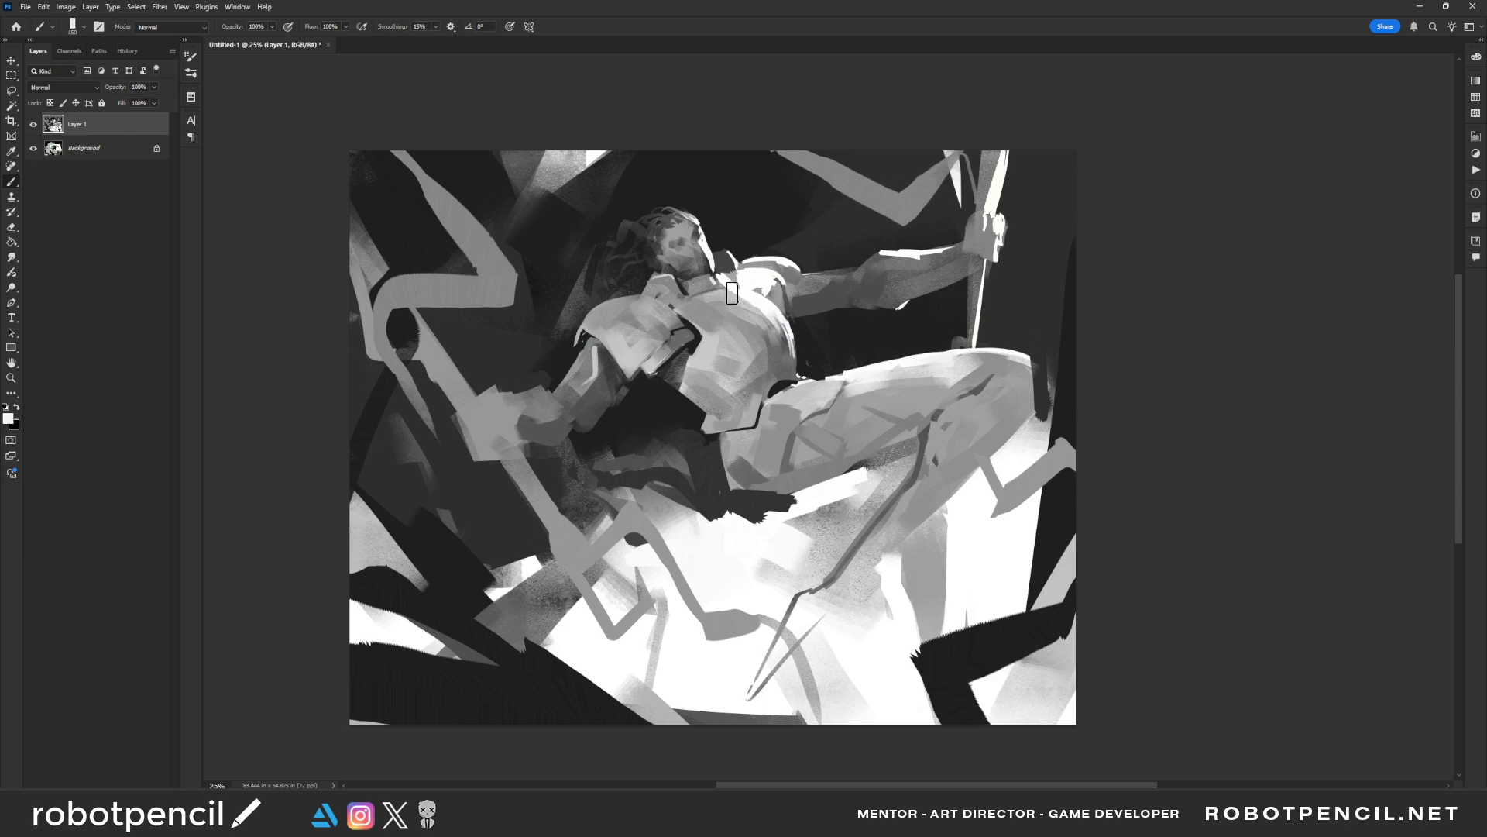
{"action": "key", "text": "bracketleft"}
{"action": "key", "text": "bracketleft"}
{"action": "key", "text": "bracketleft"}
{"action": "key", "text": "bracketleft"}
{"action": "key", "text": "bracketleft"}
{"action": "key", "text": "bracketleft"}
{"action": "key", "text": "bracketleft"}
{"action": "key", "text": "bracketleft"}
{"action": "mouse_move", "coordinate": [735, 294]}
{"action": "left_mouse_down"}
{"action": "mouse_move", "coordinate": [708, 291]}
{"action": "mouse_move", "coordinate": [749, 301]}
{"action": "left_mouse_up"}
{"action": "key", "text": "ctrl+z"}
{"action": "key", "text": "bracketright"}
{"action": "key", "text": "bracketright"}
{"action": "left_click", "coordinate": [755, 293], "text": "alt"}
{"action": "left_click_drag", "start_coordinate": [647, 299], "coordinate": [673, 319]}
{"action": "key", "text": "ctrl+z"}
{"action": "key", "text": "ctrl+z"}
Brush light planes onto the far shoulder and outstretched forearm, undoing the last stroke
{"action": "key", "text": "]"}
{"action": "left_click_drag", "start_coordinate": [755, 264], "coordinate": [773, 262]}
{"action": "key", "text": "]"}
{"action": "left_click_drag", "start_coordinate": [886, 256], "coordinate": [935, 255]}
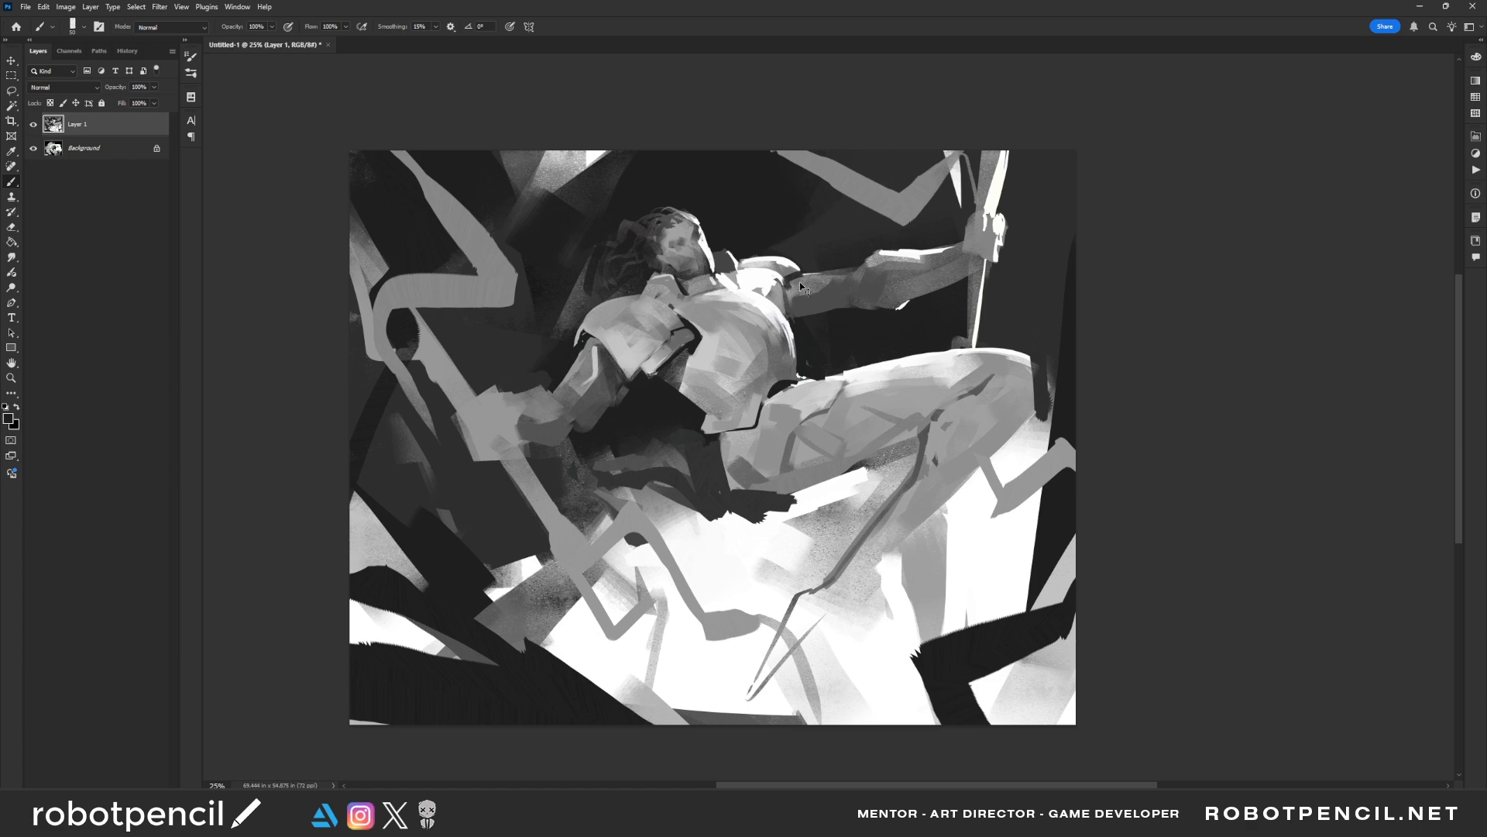
{"action": "key", "text": "ctrl+z"}
Mirror the painting back and paint a thin dark accent along the chest armour's outer edge
{"action": "key", "text": "bracketleft"}
{"action": "key", "text": "z"}
{"action": "left_click", "coordinate": [751, 418], "text": "alt"}
{"action": "left_click", "coordinate": [750, 418], "text": "alt"}
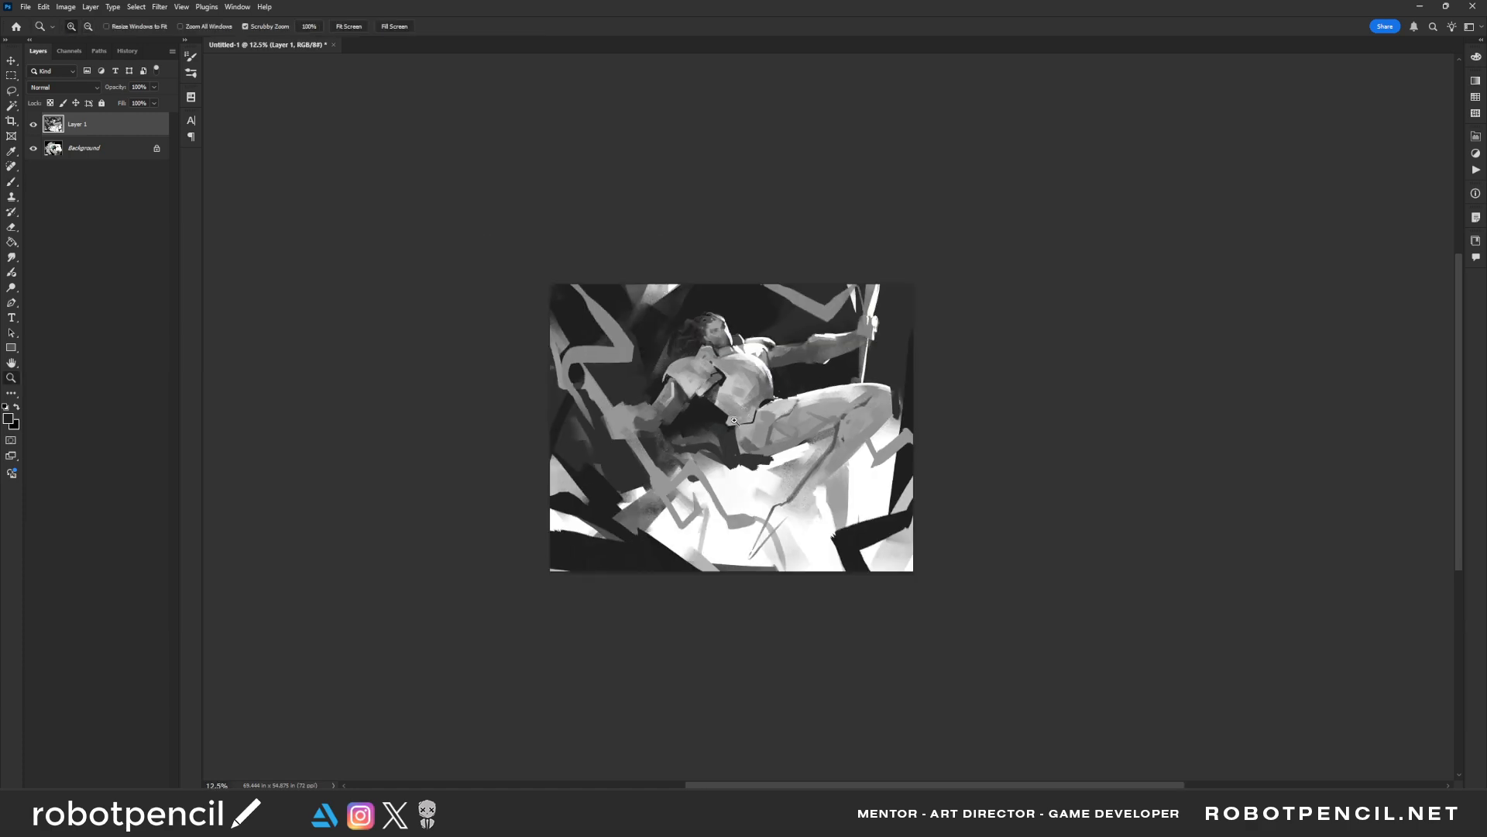
{"action": "key", "text": "F2"}
{"action": "key", "text": "z"}
{"action": "left_click", "coordinate": [720, 386]}
{"action": "key", "text": "b"}
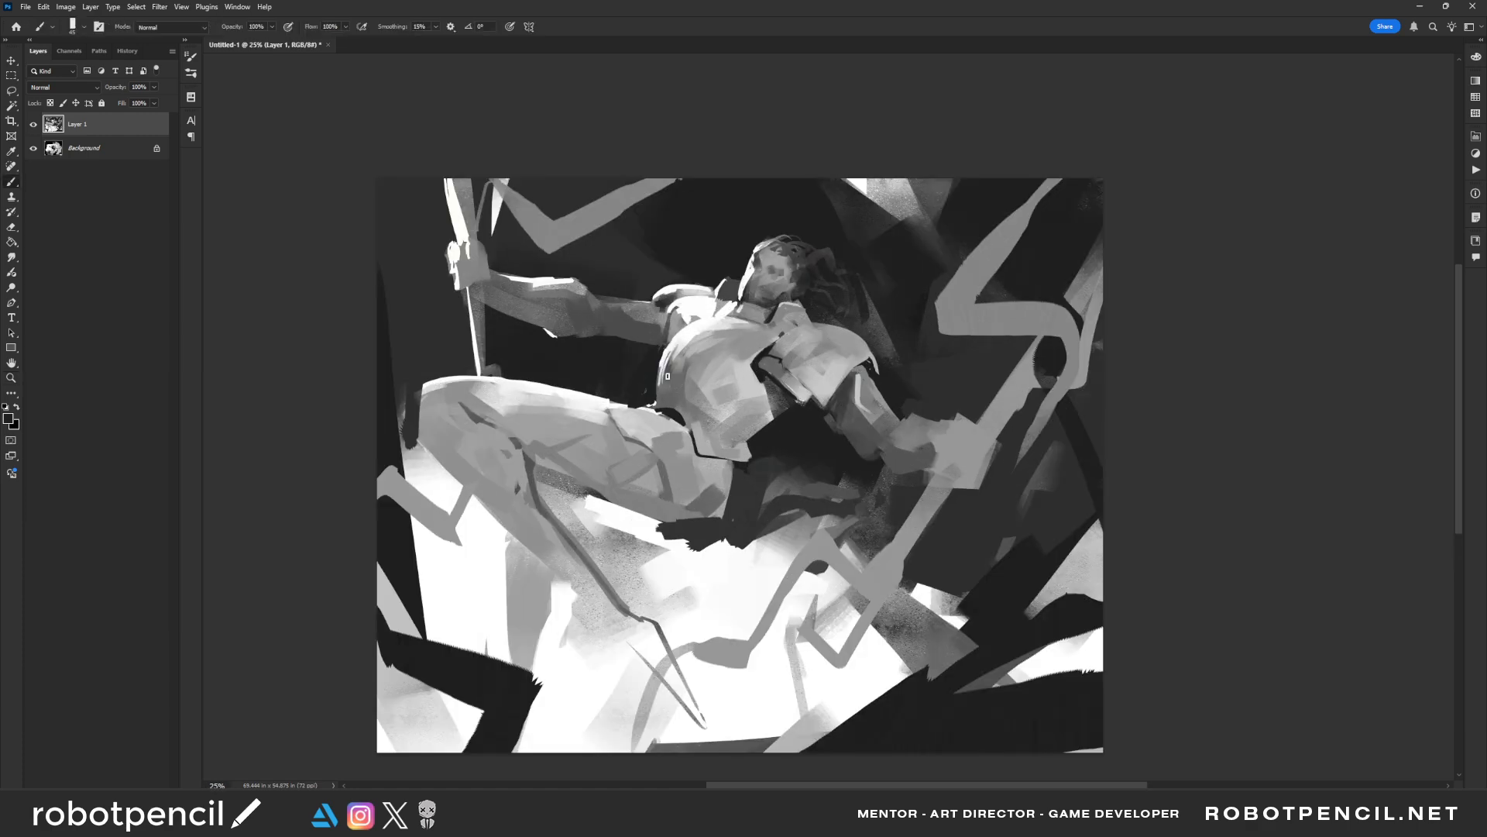
{"action": "left_click_drag", "start_coordinate": [666, 360], "coordinate": [664, 408]}
Shade the lower part of the chest armour with broad mid-grey strokes
{"action": "key", "text": "bracketright"}
{"action": "key", "text": "bracketright"}
{"action": "key", "text": "bracketright"}
{"action": "key", "text": "bracketright"}
{"action": "key", "text": "bracketright"}
{"action": "key", "text": "bracketright"}
{"action": "key", "text": "bracketright"}
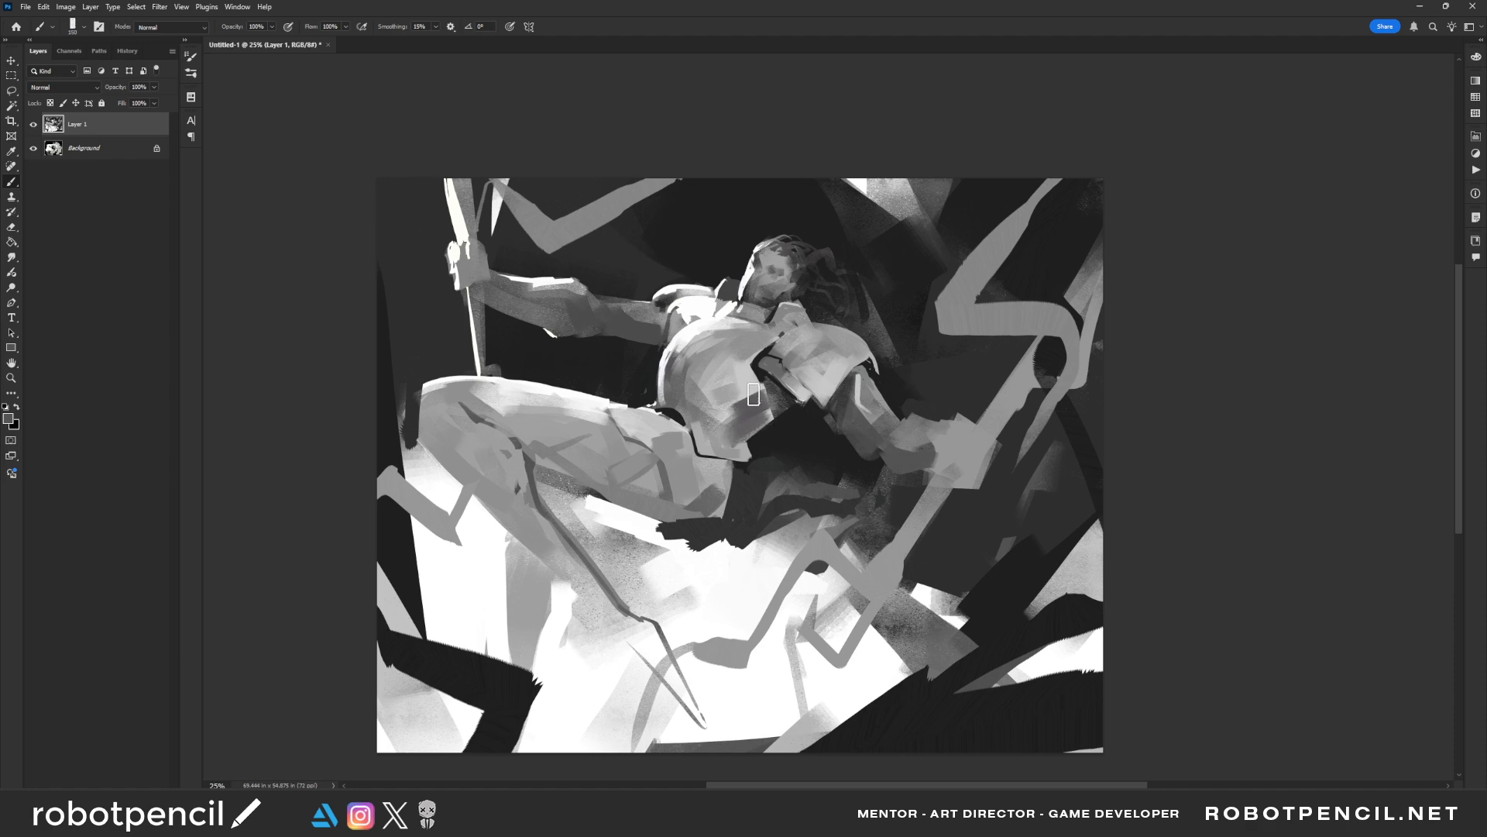
{"action": "mouse_move", "coordinate": [732, 398]}
{"action": "left_mouse_down"}
{"action": "mouse_move", "coordinate": [763, 395]}
{"action": "mouse_move", "coordinate": [721, 432]}
{"action": "mouse_move", "coordinate": [755, 414]}
{"action": "mouse_move", "coordinate": [714, 417]}
{"action": "mouse_move", "coordinate": [765, 416]}
{"action": "mouse_move", "coordinate": [738, 452]}
{"action": "left_mouse_up"}
Mirror the painting and try grey strokes across the near shoulder plate
{"action": "key", "text": "ctrl+shift+h"}
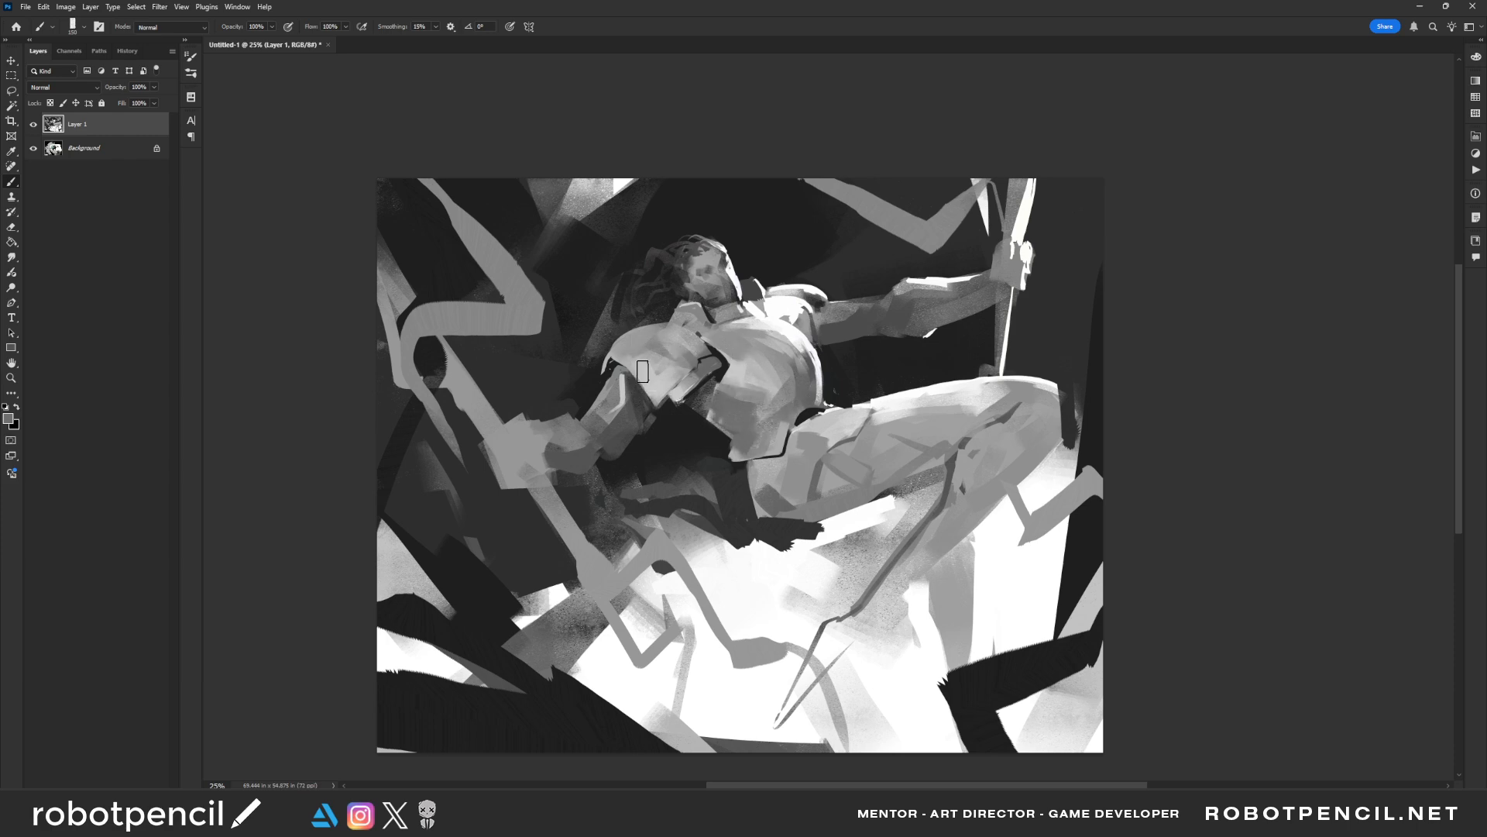
{"action": "key", "text": "ctrl+z"}
{"action": "left_click_drag", "start_coordinate": [619, 353], "coordinate": [675, 337]}
{"action": "key", "text": "ctrl+z"}
Sweep a large curved grey shape into the foreground corner below the diagonal pole with a much bigger brush
{"action": "key", "text": "z"}
{"action": "left_click", "coordinate": [740, 445], "text": "alt"}
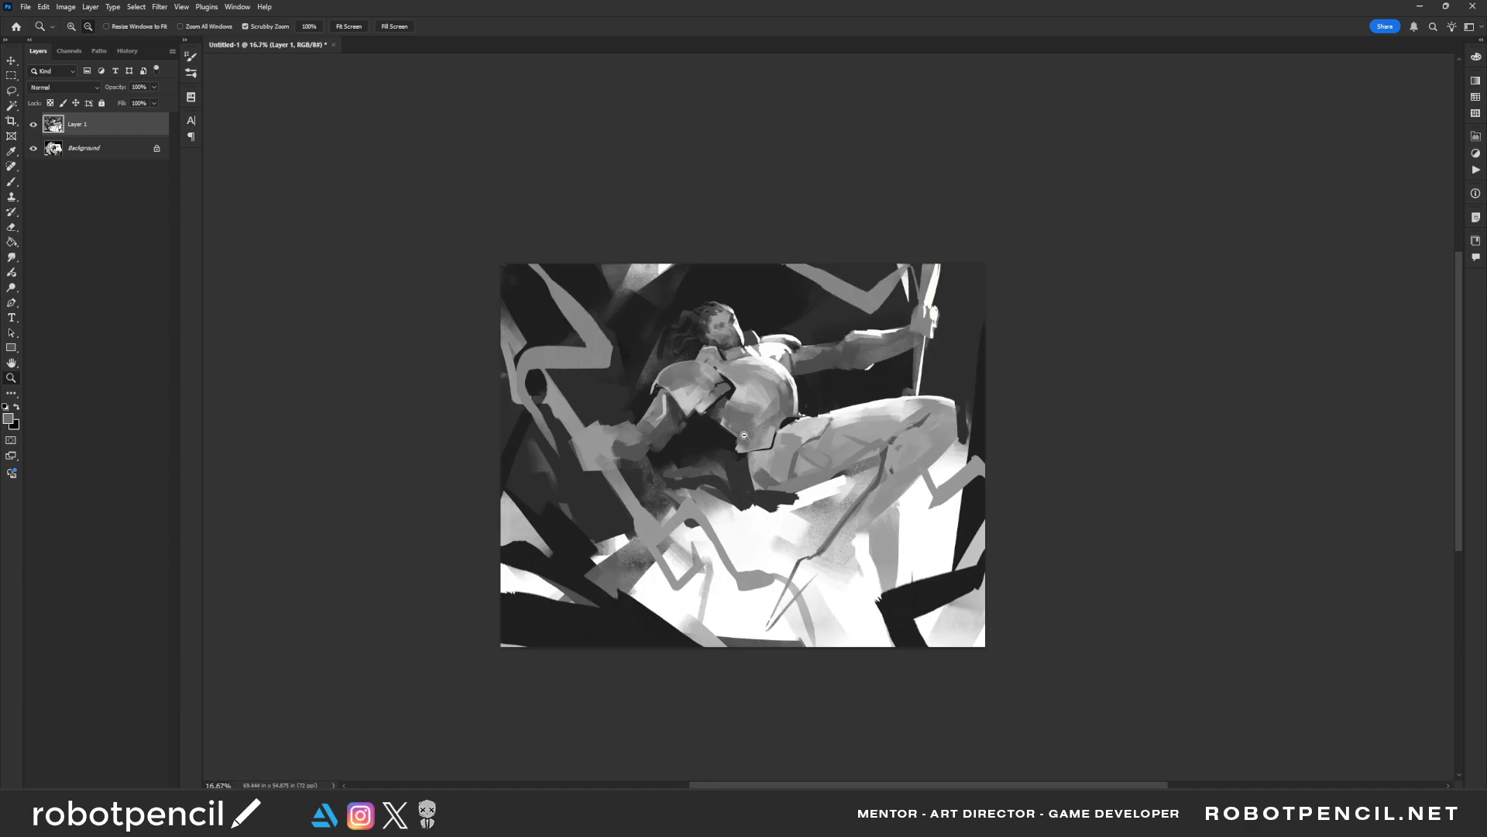
{"action": "left_click", "coordinate": [737, 451], "text": "alt"}
{"action": "left_click", "coordinate": [729, 453]}
{"action": "key", "text": "b"}
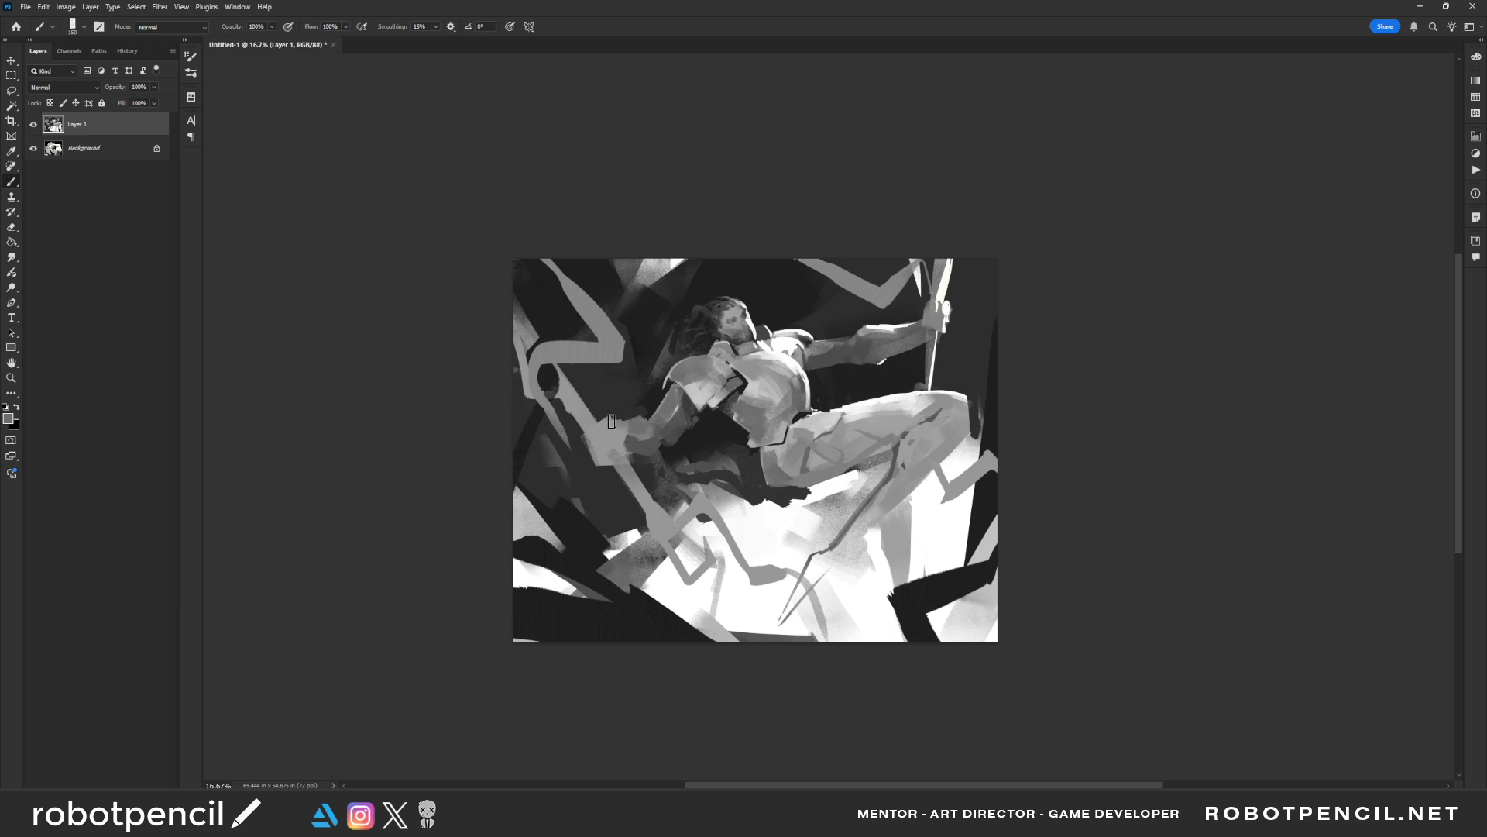
{"action": "left_click_drag", "start_coordinate": [810, 543], "coordinate": [790, 526]}
{"action": "key", "text": "bracketright"}
{"action": "key", "text": "bracketright"}
{"action": "key", "text": "bracketright"}
{"action": "key", "text": "bracketright"}
{"action": "key", "text": "bracketright"}
{"action": "key", "text": "bracketright"}
{"action": "key", "text": "bracketright"}
{"action": "key", "text": "bracketright"}
{"action": "key", "text": "bracketright"}
{"action": "key", "text": "bracketright"}
{"action": "left_click_drag", "start_coordinate": [465, 624], "coordinate": [617, 668]}
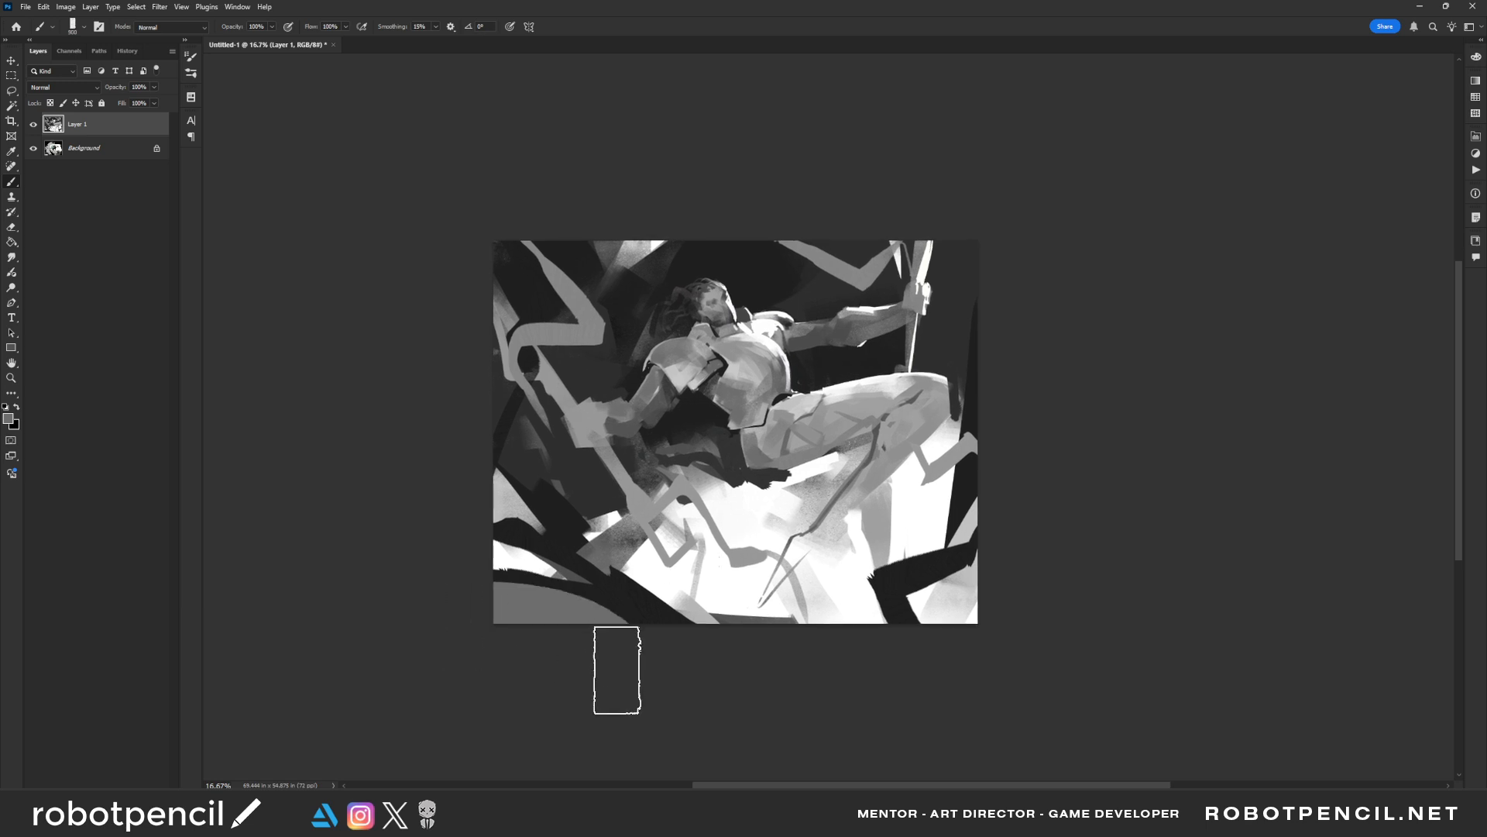
Sweep dark strokes over the foreground shapes and shade the upper end of the bent grey ribbon
{"action": "left_click", "coordinate": [624, 586], "text": "alt"}
{"action": "mouse_move", "coordinate": [624, 592]}
{"action": "left_mouse_down"}
{"action": "mouse_move", "coordinate": [439, 528]}
{"action": "mouse_move", "coordinate": [426, 555]}
{"action": "left_mouse_up"}
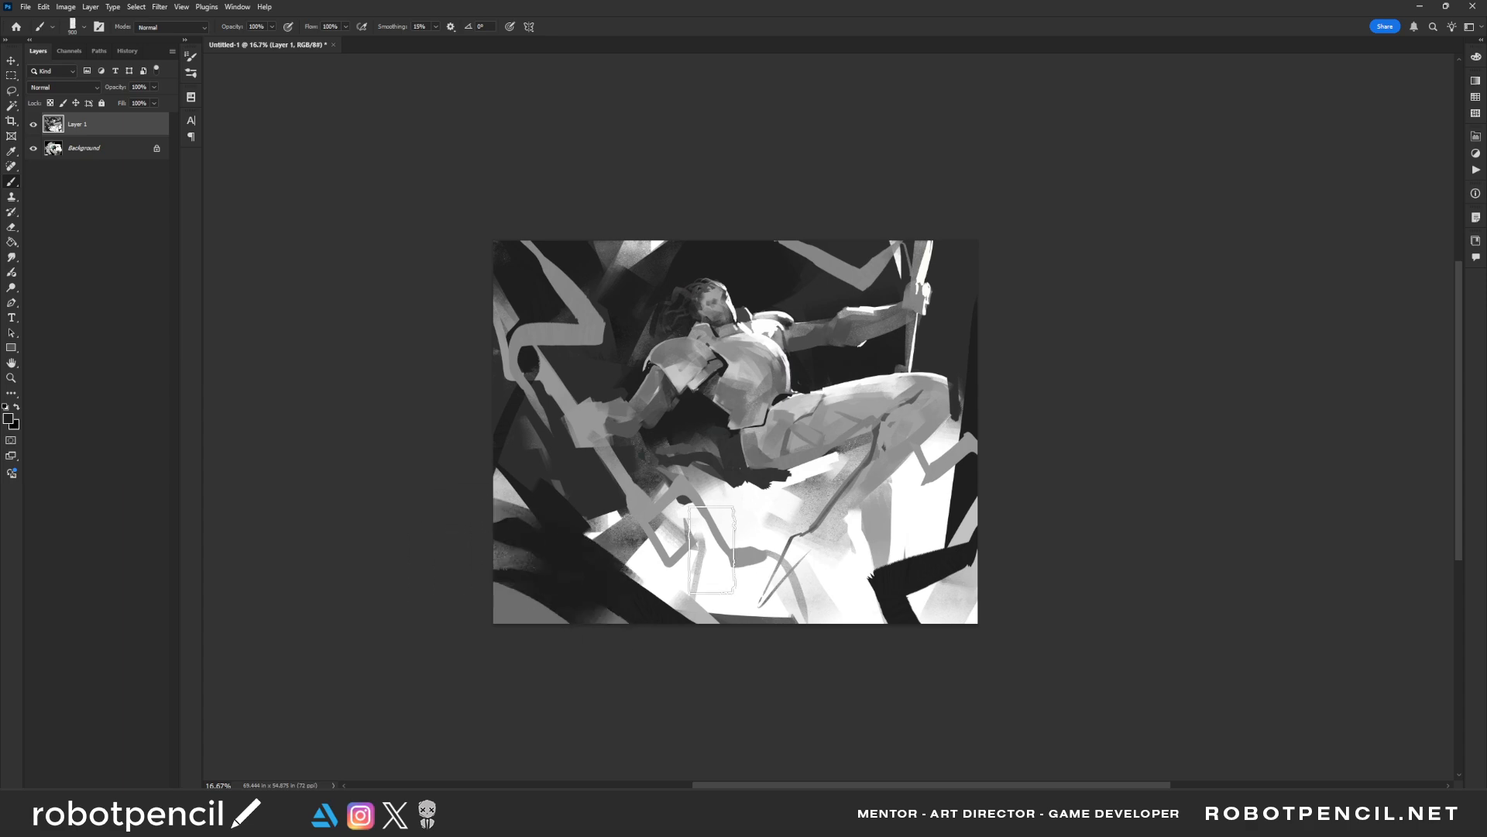
{"action": "key", "text": "bracketleft"}
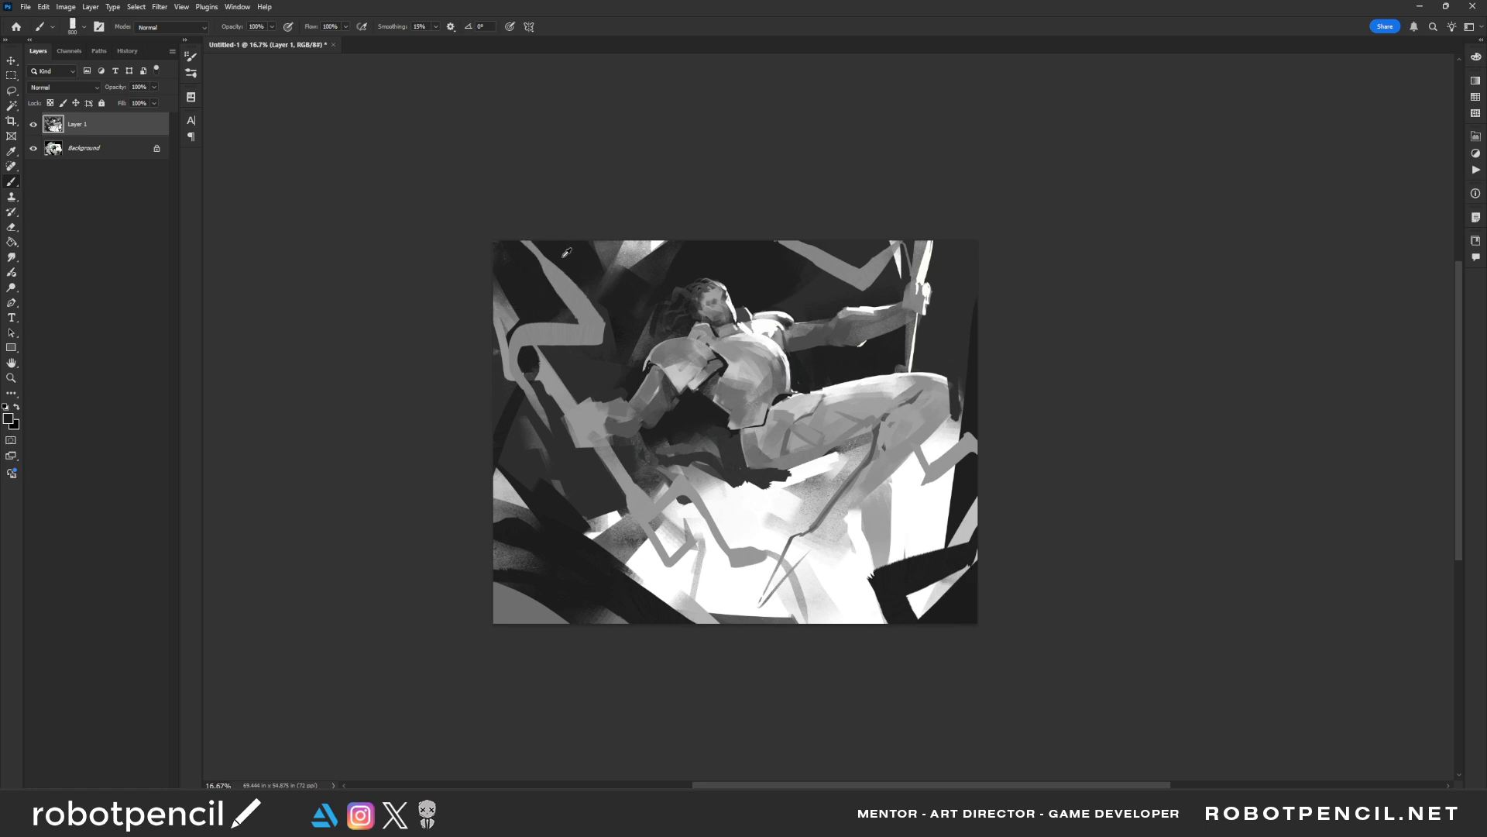
{"action": "left_click", "coordinate": [556, 332], "text": "alt"}
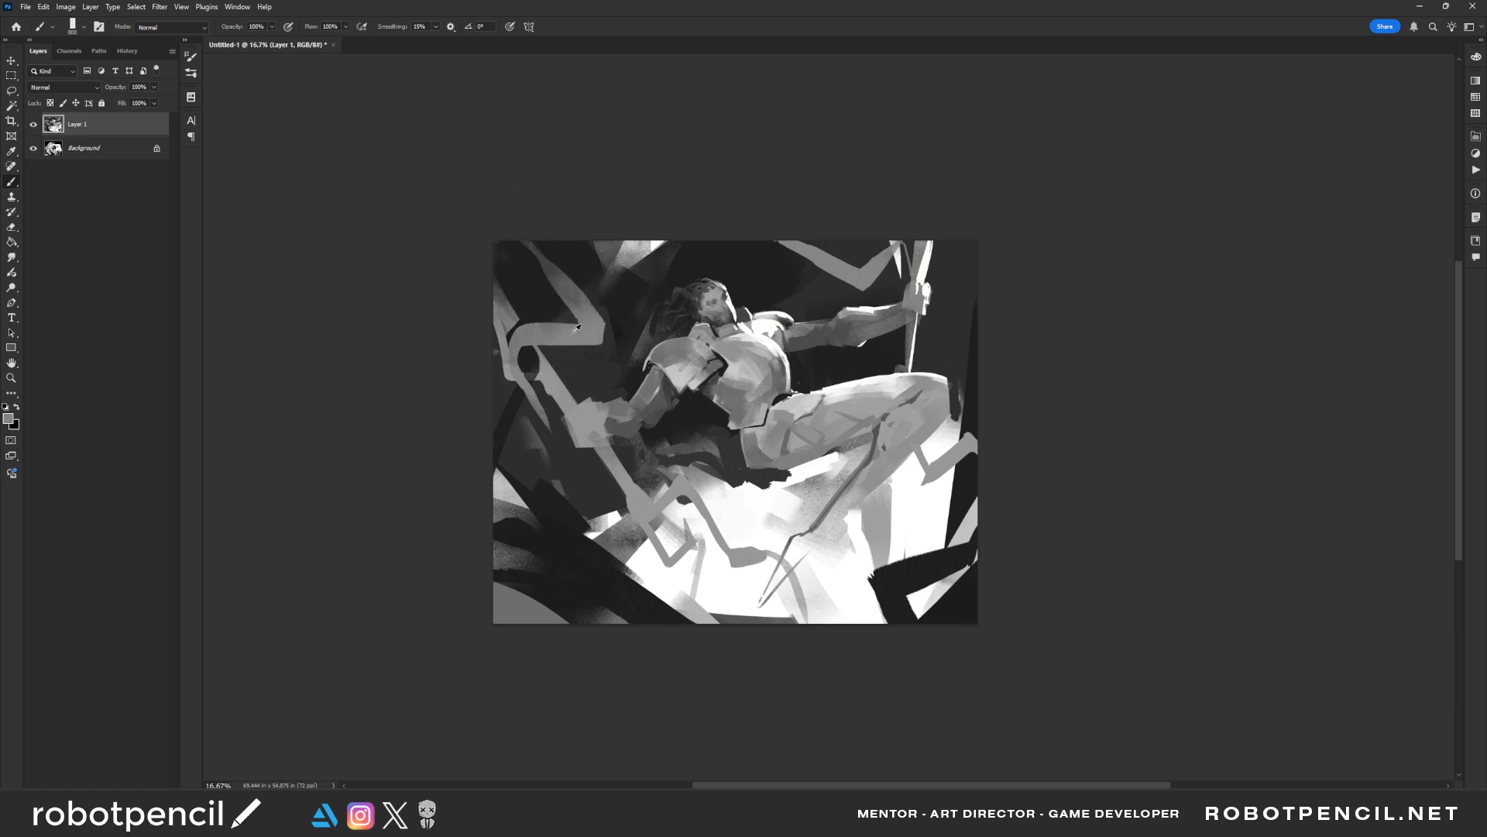
Extend the bent grey ribbon up to the canvas's upper edge with a smaller brush
{"action": "key", "text": "bracketleft"}
{"action": "key", "text": "bracketleft"}
{"action": "key", "text": "bracketleft"}
{"action": "key", "text": "bracketleft"}
{"action": "key", "text": "bracketleft"}
{"action": "key", "text": "bracketleft"}
{"action": "key", "text": "bracketleft"}
{"action": "key", "text": "bracketleft"}
{"action": "mouse_move", "coordinate": [527, 208]}
{"action": "left_mouse_down"}
{"action": "mouse_move", "coordinate": [527, 277]}
{"action": "mouse_move", "coordinate": [569, 281]}
{"action": "mouse_move", "coordinate": [588, 327]}
{"action": "left_mouse_up"}
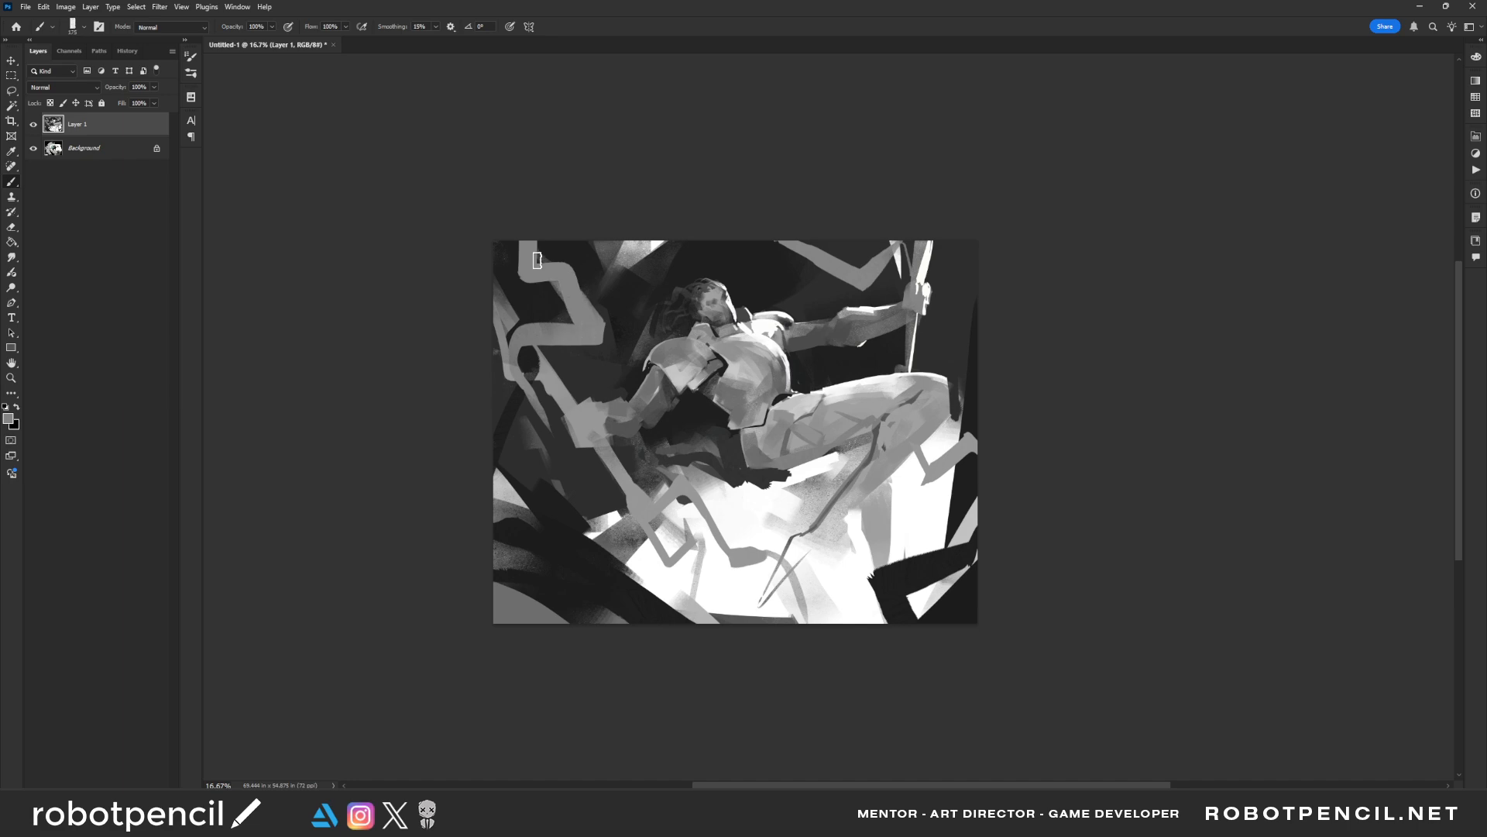
Fill the ribbon's lower bend out to the canvas edge and add angular grey branches across the pole near the gripping hand
{"action": "left_click", "coordinate": [532, 291], "text": "alt"}
{"action": "mouse_move", "coordinate": [538, 276]}
{"action": "left_mouse_down"}
{"action": "mouse_move", "coordinate": [570, 271]}
{"action": "mouse_move", "coordinate": [616, 334]}
{"action": "mouse_move", "coordinate": [535, 349]}
{"action": "mouse_move", "coordinate": [568, 353]}
{"action": "mouse_move", "coordinate": [583, 381]}
{"action": "left_mouse_up"}
{"action": "left_click", "coordinate": [536, 331], "text": "alt"}
{"action": "mouse_move", "coordinate": [533, 339]}
{"action": "left_mouse_down"}
{"action": "mouse_move", "coordinate": [483, 361]}
{"action": "mouse_move", "coordinate": [522, 344]}
{"action": "mouse_move", "coordinate": [498, 330]}
{"action": "mouse_move", "coordinate": [531, 331]}
{"action": "mouse_move", "coordinate": [487, 349]}
{"action": "mouse_move", "coordinate": [462, 433]}
{"action": "mouse_move", "coordinate": [482, 409]}
{"action": "mouse_move", "coordinate": [551, 408]}
{"action": "mouse_move", "coordinate": [560, 439]}
{"action": "left_mouse_up"}
{"action": "mouse_move", "coordinate": [477, 388]}
{"action": "left_mouse_down"}
{"action": "mouse_move", "coordinate": [552, 441]}
{"action": "mouse_move", "coordinate": [575, 428]}
{"action": "mouse_move", "coordinate": [545, 458]}
{"action": "left_mouse_up"}
{"action": "left_click", "coordinate": [554, 467], "text": "alt"}
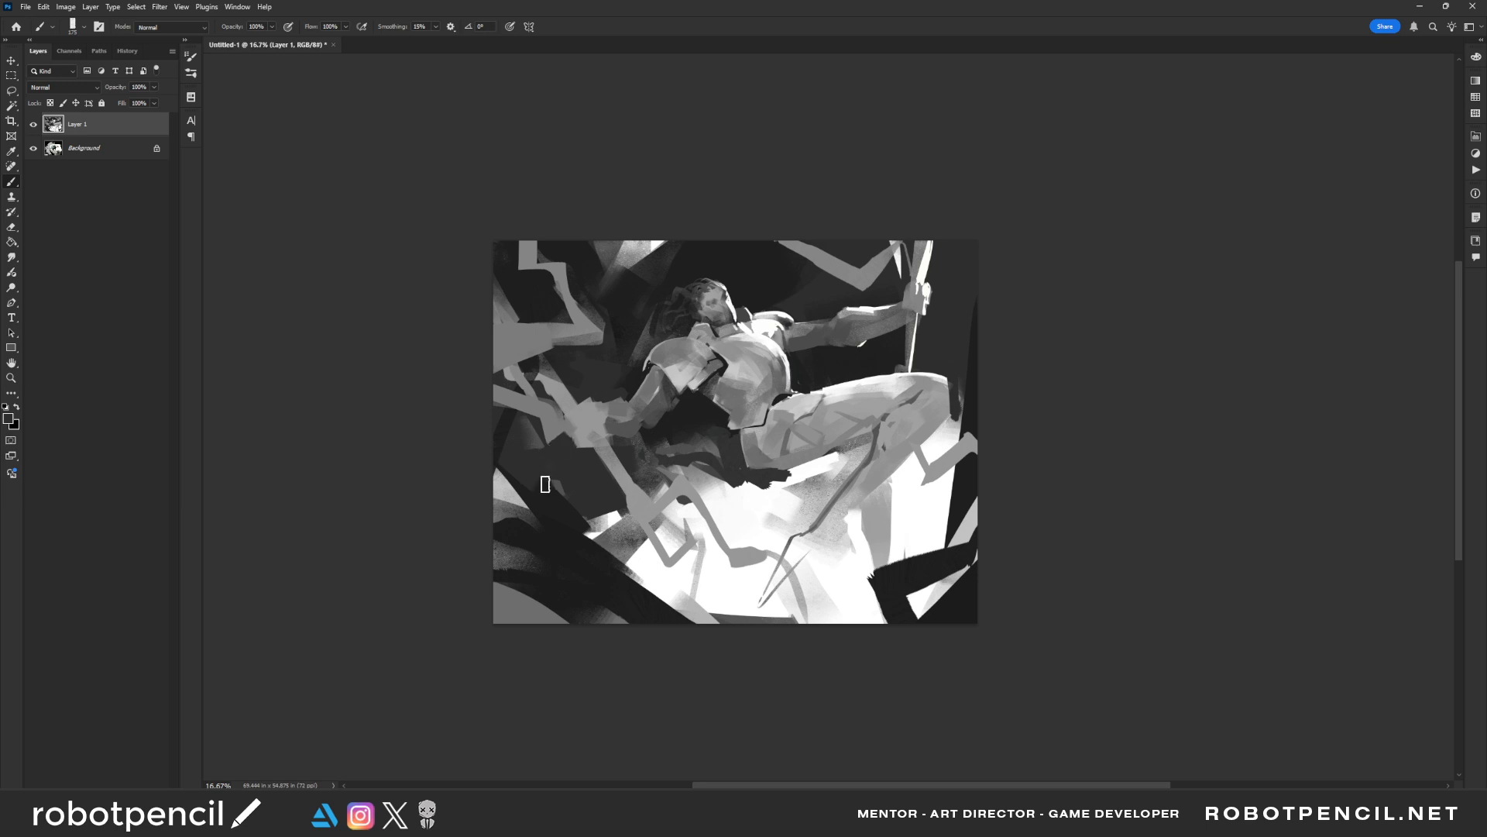
Shade the underside and elbow of the near arm below the shoulder plate with small dark strokes
{"action": "left_click", "coordinate": [920, 295], "text": "alt"}
{"action": "left_click_drag", "start_coordinate": [661, 371], "coordinate": [671, 397]}
{"action": "key", "text": "ctrl+z"}
{"action": "key", "text": "bracketleft"}
{"action": "key", "text": "bracketleft"}
{"action": "left_click", "coordinate": [679, 410], "text": "ctrl"}
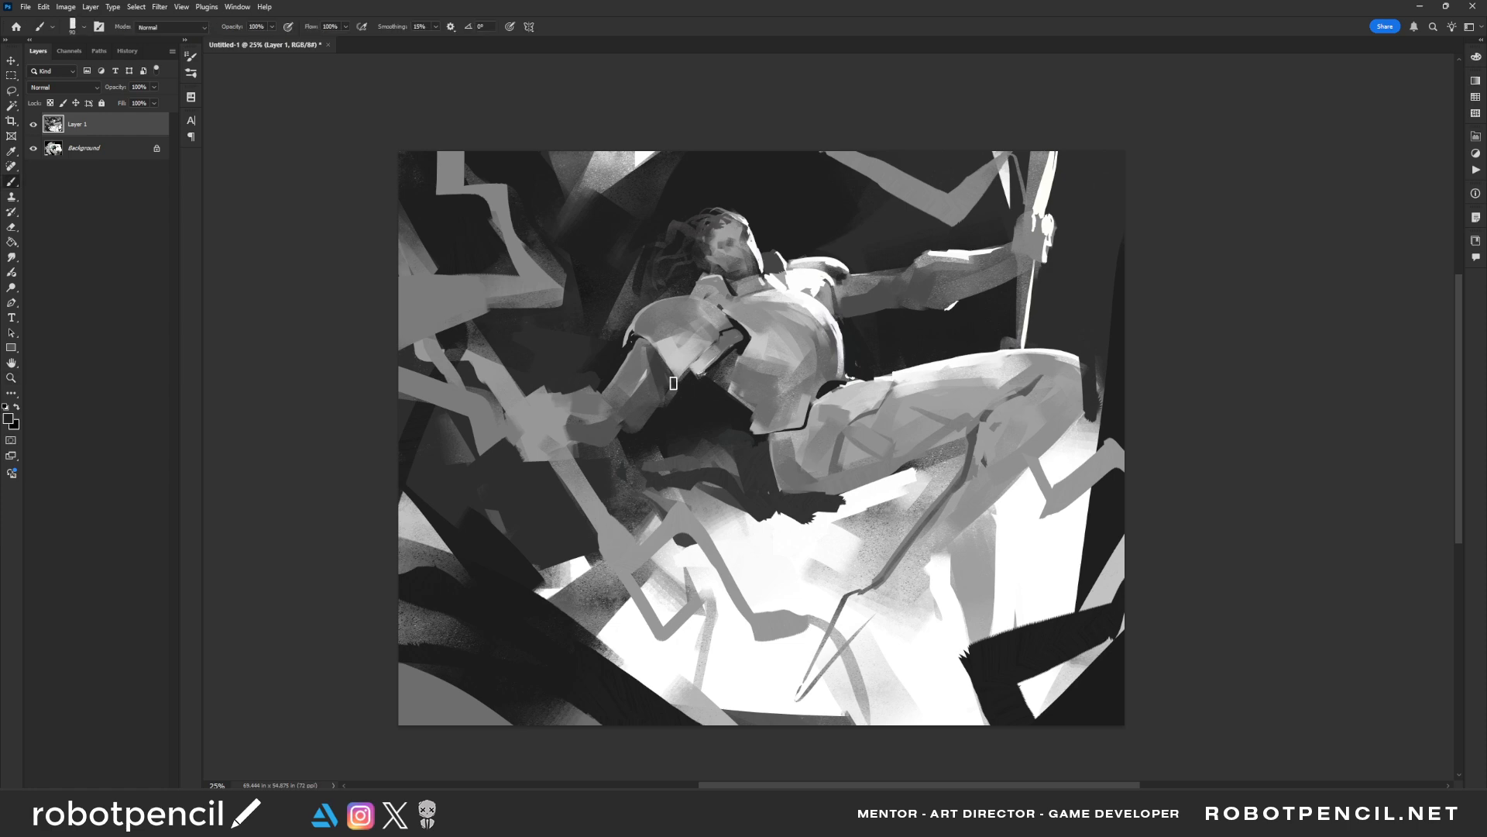
{"action": "left_click_drag", "start_coordinate": [671, 384], "coordinate": [663, 374]}
{"action": "key", "text": "ctrl+z"}
{"action": "key", "text": "bracketleft"}
{"action": "left_click", "coordinate": [663, 409], "text": "alt"}
{"action": "mouse_move", "coordinate": [603, 397]}
{"action": "left_mouse_down"}
{"action": "mouse_move", "coordinate": [623, 423]}
{"action": "mouse_move", "coordinate": [628, 388]}
{"action": "mouse_move", "coordinate": [609, 395]}
{"action": "mouse_move", "coordinate": [630, 452]}
{"action": "mouse_move", "coordinate": [628, 387]}
{"action": "mouse_move", "coordinate": [626, 422]}
{"action": "left_mouse_up"}
{"action": "key", "text": "ctrl+z"}
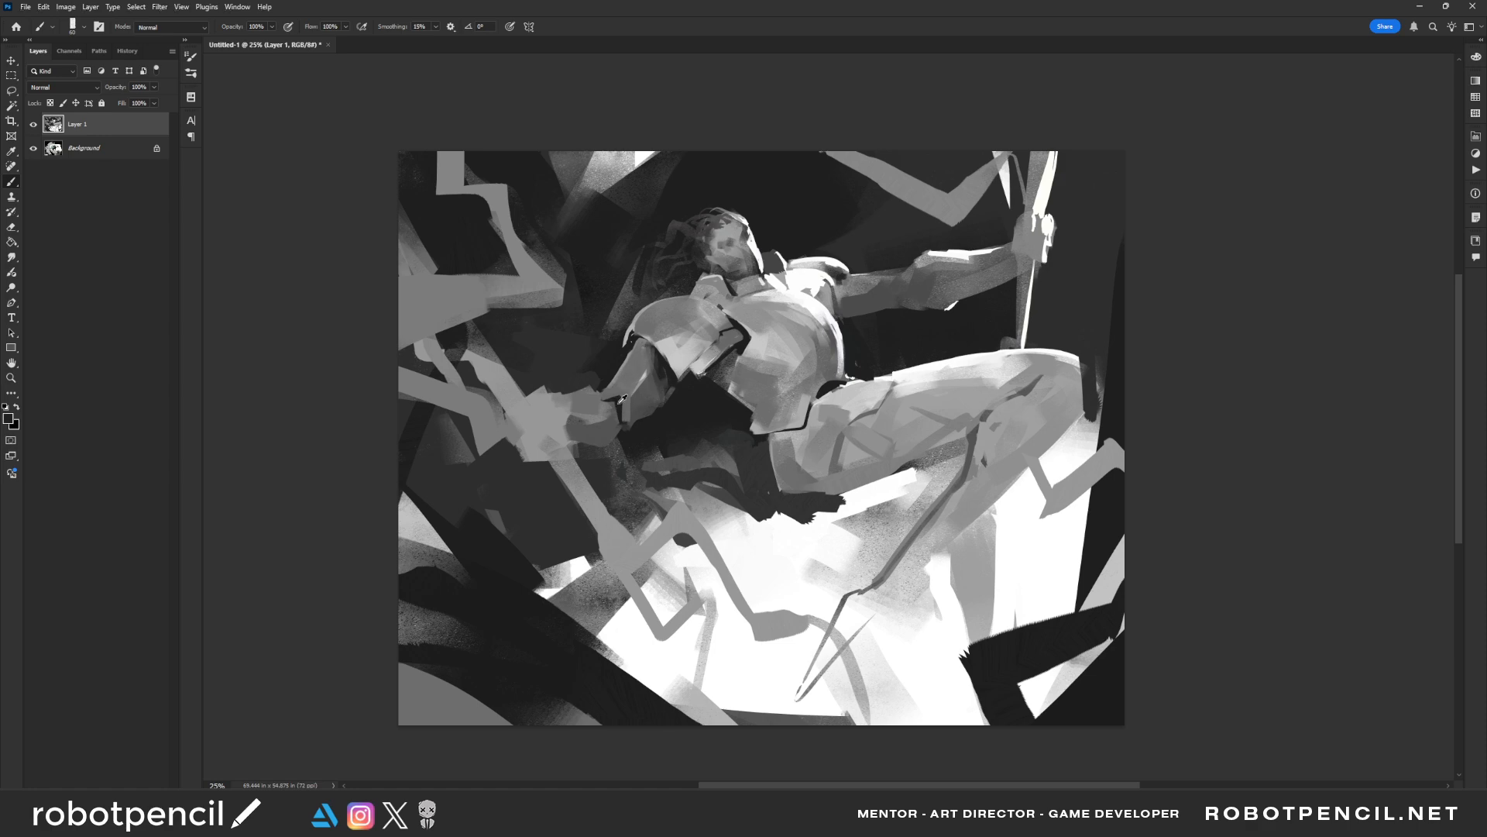
{"action": "mouse_move", "coordinate": [653, 368]}
{"action": "left_mouse_down"}
{"action": "mouse_move", "coordinate": [626, 401]}
{"action": "mouse_move", "coordinate": [625, 423]}
{"action": "mouse_move", "coordinate": [641, 416]}
{"action": "left_mouse_up"}
Darken the underside of the far upper arm and blend grey strokes over the upper chest armour
{"action": "mouse_move", "coordinate": [852, 311]}
{"action": "left_mouse_down"}
{"action": "mouse_move", "coordinate": [842, 301]}
{"action": "mouse_move", "coordinate": [897, 311]}
{"action": "left_mouse_up"}
{"action": "left_click_drag", "start_coordinate": [858, 303], "coordinate": [898, 298]}
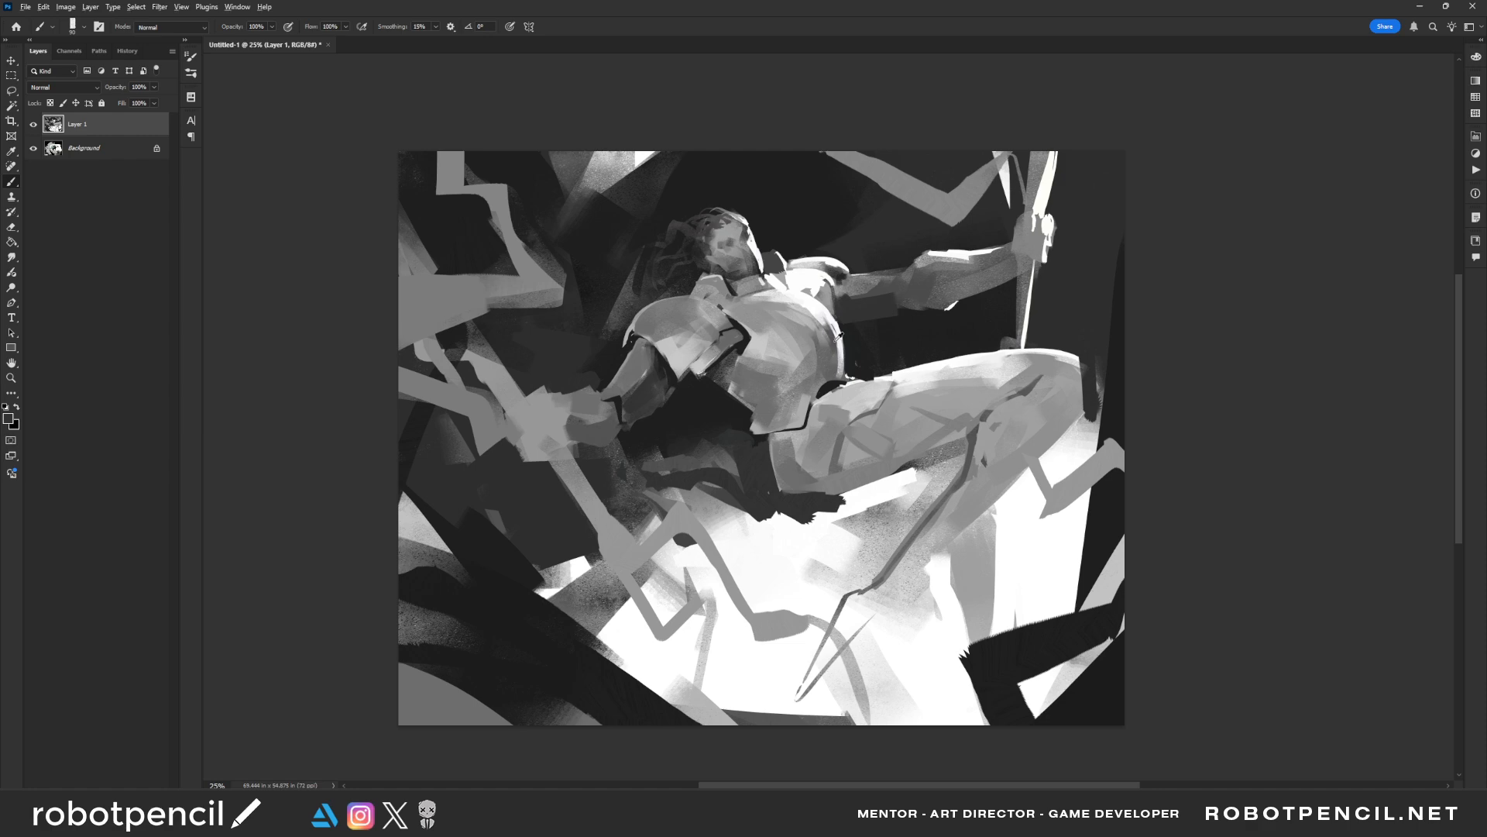
{"action": "left_click_drag", "start_coordinate": [816, 331], "coordinate": [827, 349]}
{"action": "key", "text": "bracketright"}
{"action": "key", "text": "bracketright"}
{"action": "mouse_move", "coordinate": [746, 312]}
{"action": "left_mouse_down"}
{"action": "mouse_move", "coordinate": [774, 326]}
{"action": "mouse_move", "coordinate": [773, 349]}
{"action": "mouse_move", "coordinate": [800, 330]}
{"action": "left_mouse_up"}
{"action": "left_click", "coordinate": [776, 320], "text": "alt"}
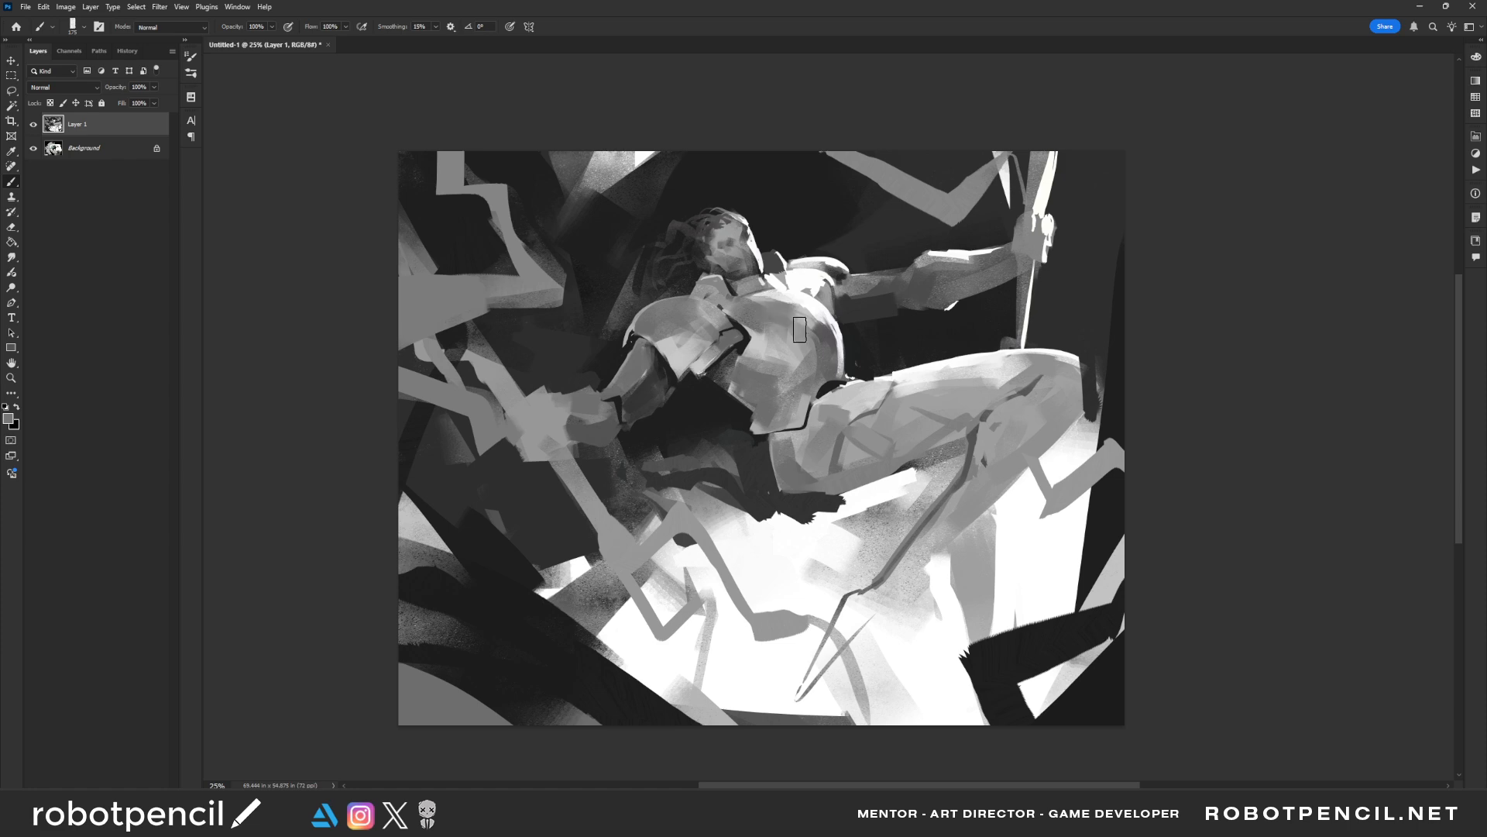
Block broad grey planes across the raised thigh and lower leg with a larger brush
{"action": "key", "text": "bracketright"}
{"action": "key", "text": "bracketright"}
{"action": "key", "text": "bracketright"}
{"action": "key", "text": "bracketright"}
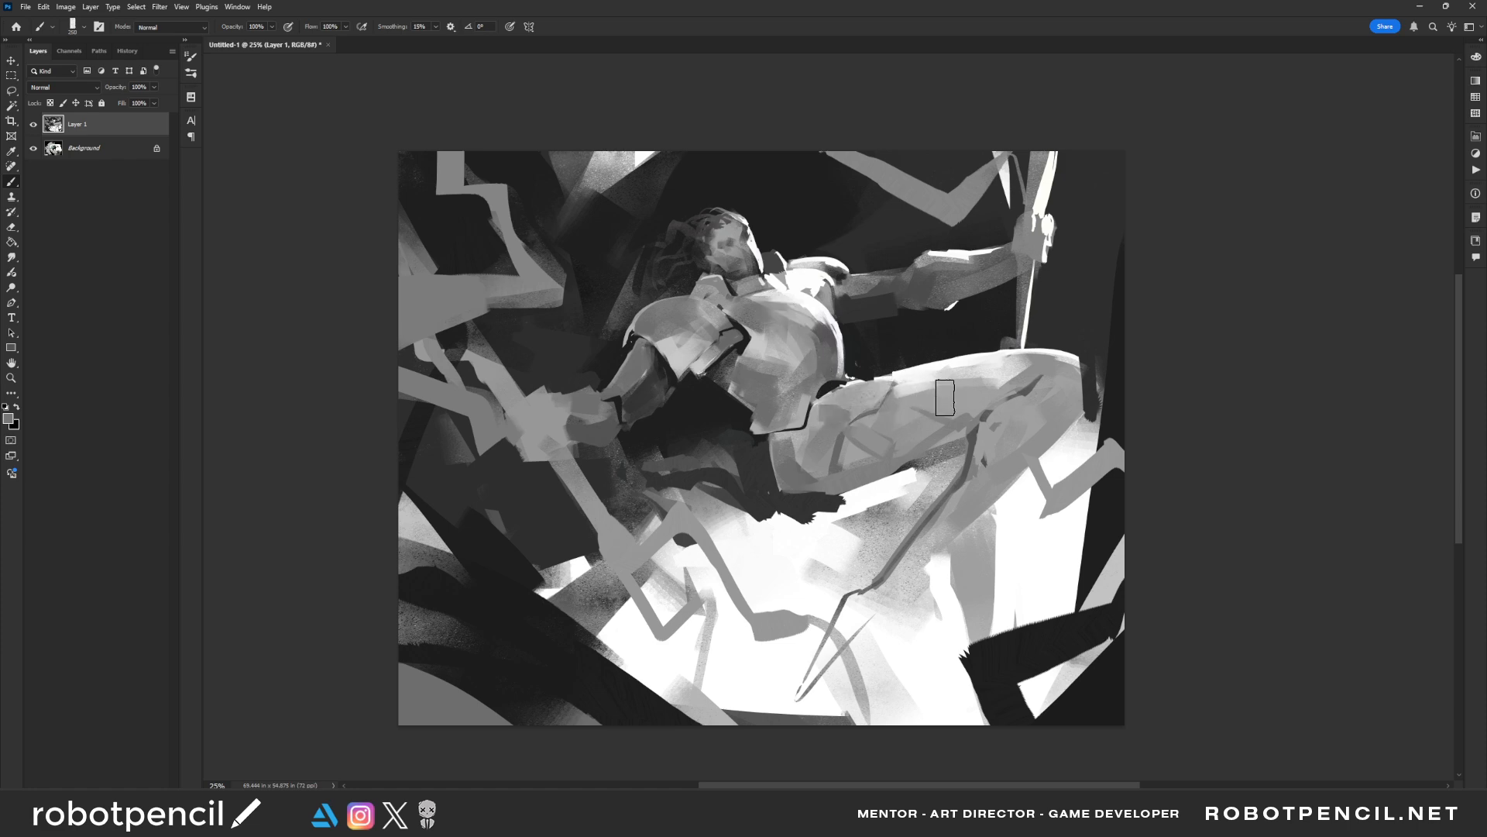
{"action": "mouse_move", "coordinate": [903, 406]}
{"action": "left_mouse_down"}
{"action": "mouse_move", "coordinate": [1026, 388]}
{"action": "mouse_move", "coordinate": [1009, 441]}
{"action": "mouse_move", "coordinate": [1036, 422]}
{"action": "mouse_move", "coordinate": [1007, 457]}
{"action": "left_mouse_up"}
{"action": "key", "text": "bracketleft"}
{"action": "key", "text": "bracketleft"}
{"action": "mouse_move", "coordinate": [1025, 402]}
{"action": "left_mouse_down"}
{"action": "mouse_move", "coordinate": [982, 432]}
{"action": "mouse_move", "coordinate": [1011, 410]}
{"action": "mouse_move", "coordinate": [972, 477]}
{"action": "left_mouse_up"}
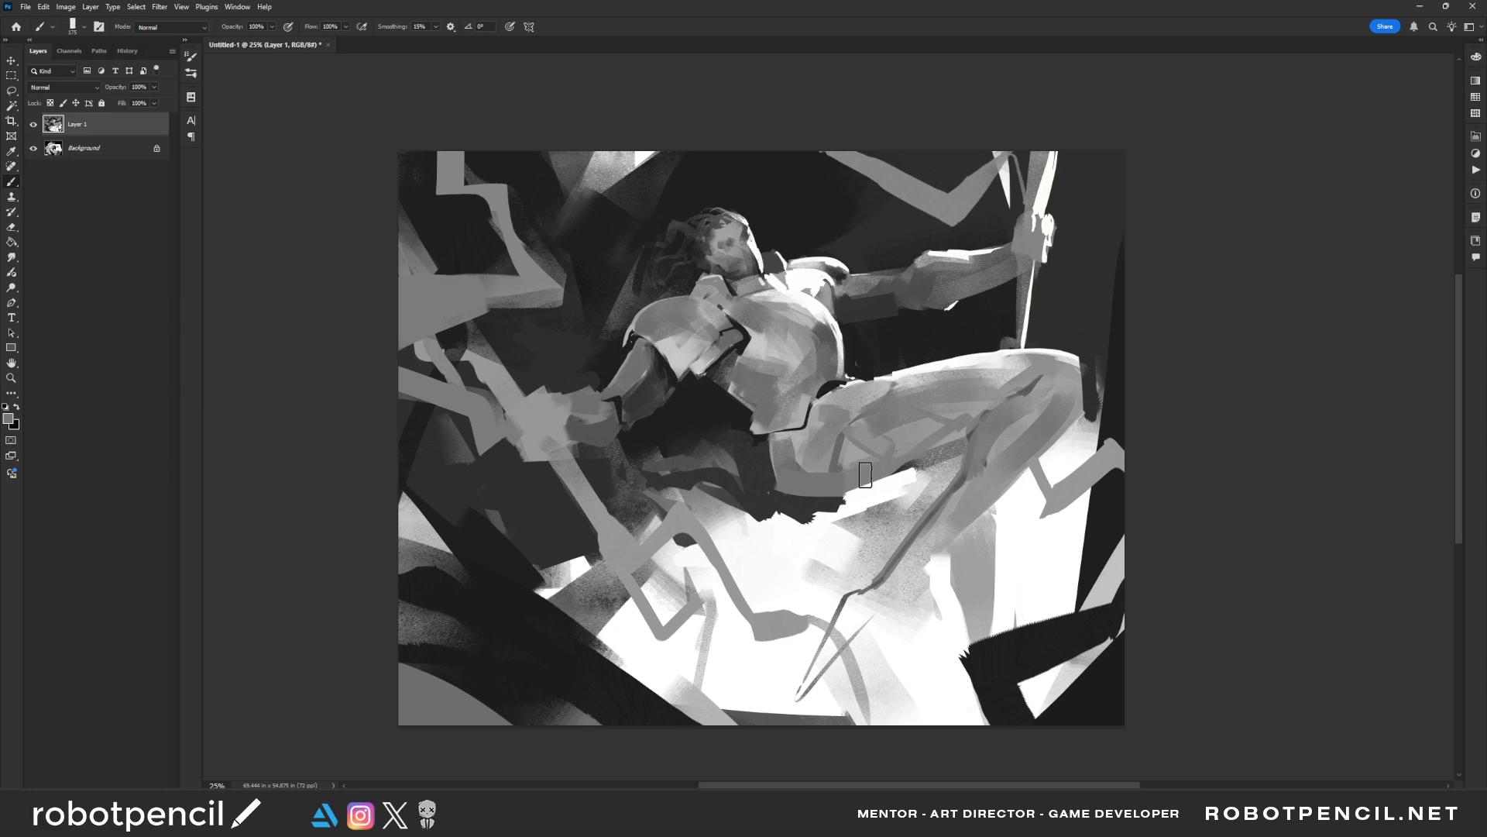
Mirror the painting, restore the default colours and trim the angular ribbon near the raised hand with a dark stroke
{"action": "key", "text": "z"}
{"action": "left_click", "coordinate": [826, 509], "text": "alt"}
{"action": "left_click", "coordinate": [825, 509], "text": "alt"}
{"action": "key", "text": "ctrl+shift+h"}
{"action": "left_click", "coordinate": [814, 512]}
{"action": "left_click", "coordinate": [813, 512]}
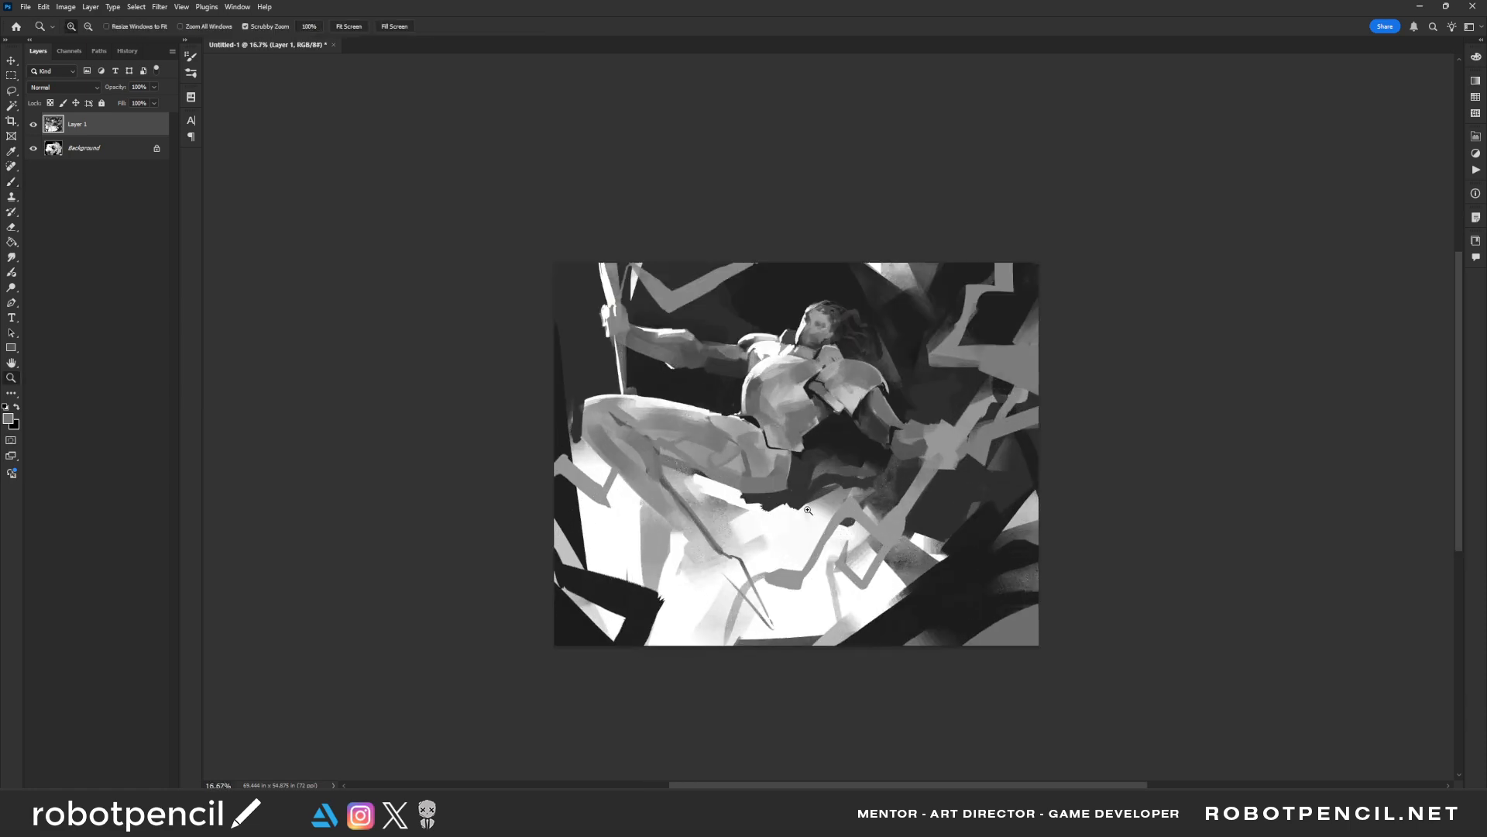
{"action": "key", "text": "b"}
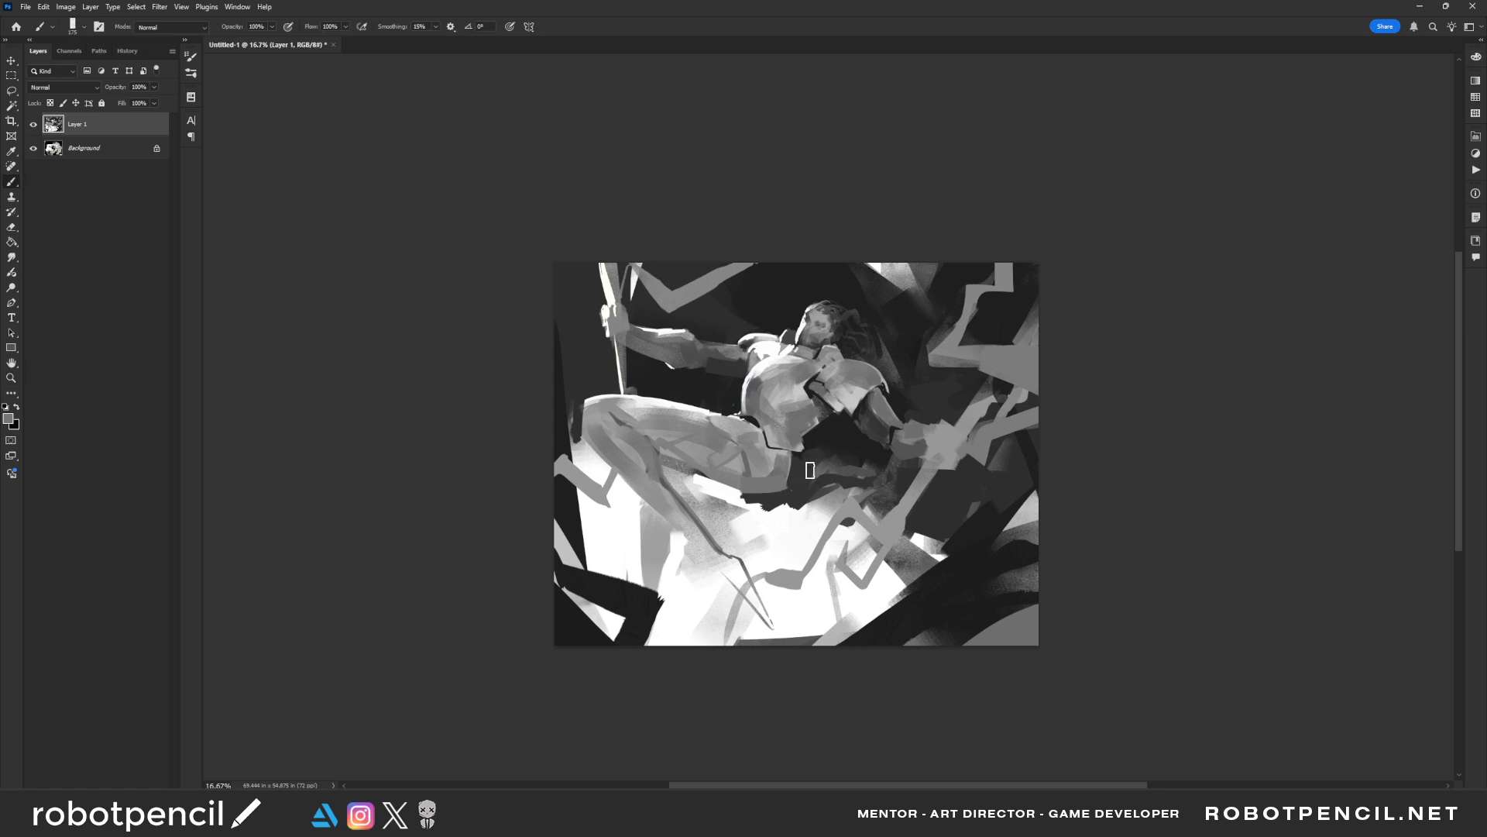
{"action": "key", "text": "d"}
{"action": "left_click", "coordinate": [677, 314], "text": "alt"}
{"action": "left_click_drag", "start_coordinate": [674, 309], "coordinate": [766, 262]}
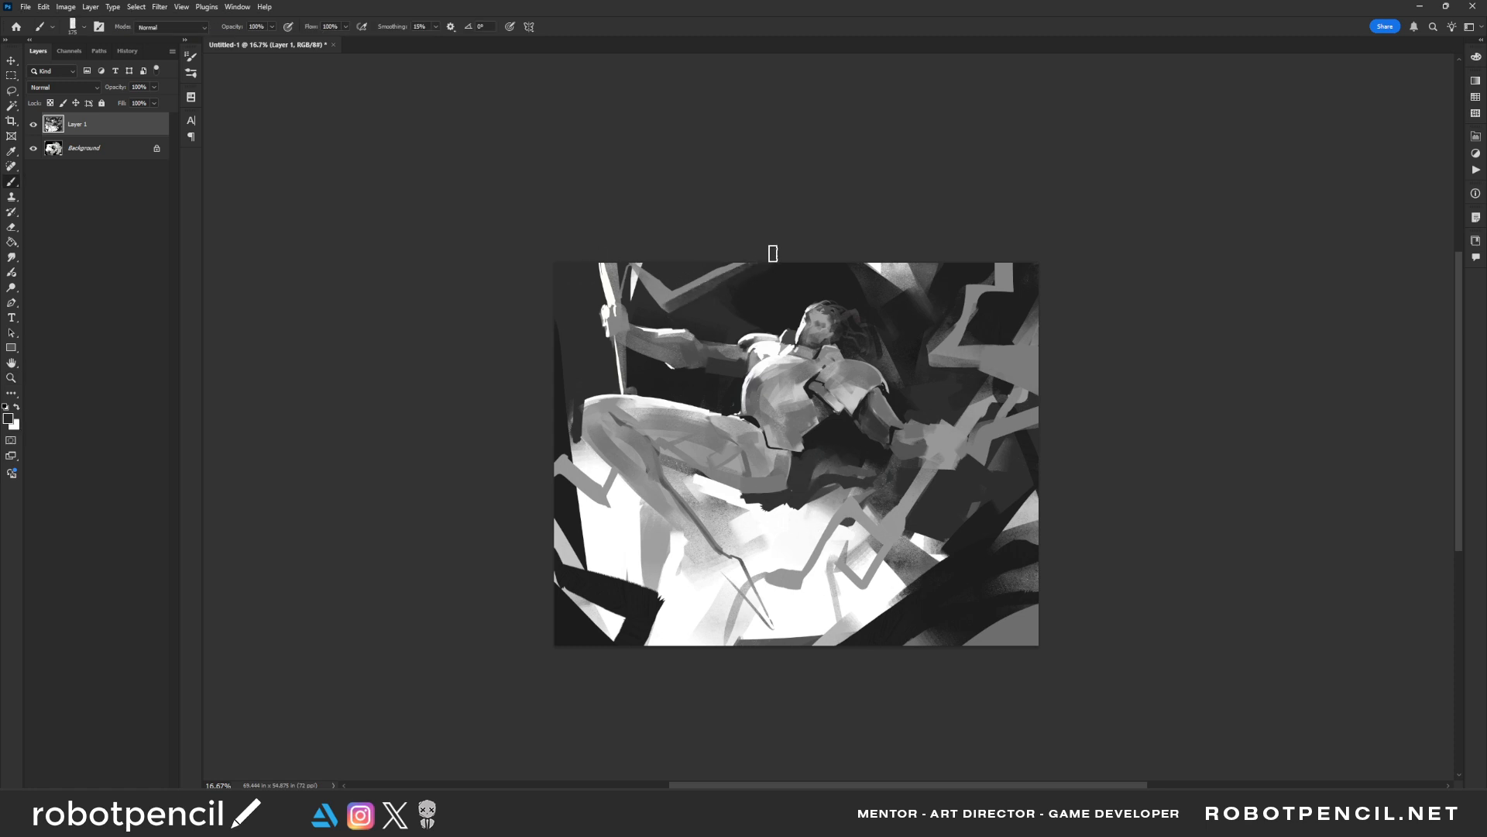
Cover the light gaps among the dark shapes in the lower foreground with broad dark strokes using a bigger brush
{"action": "key", "text": "bracketright"}
{"action": "key", "text": "bracketright"}
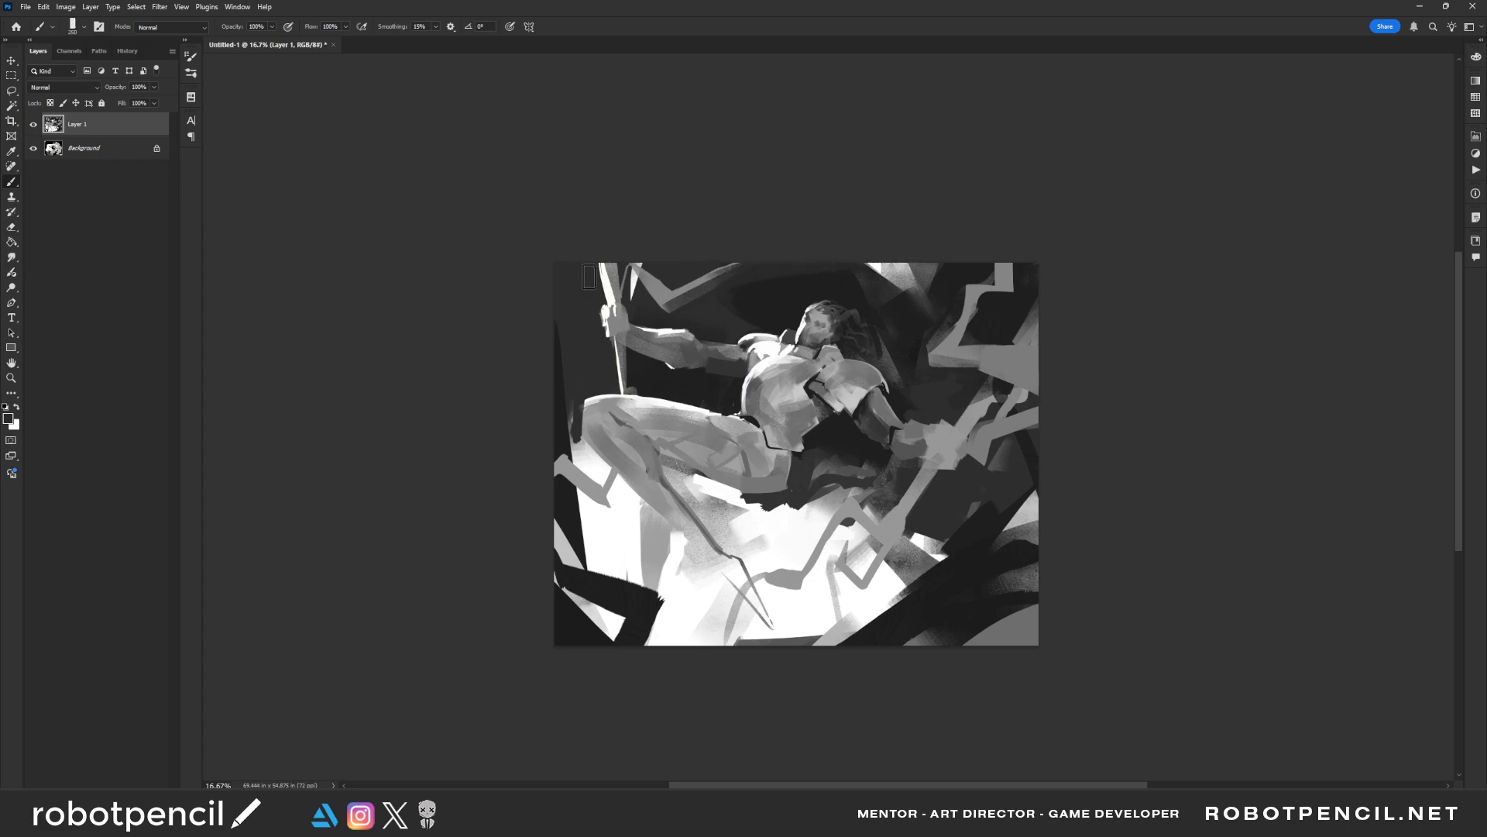
{"action": "key", "text": "bracketright"}
{"action": "mouse_move", "coordinate": [571, 591]}
{"action": "left_mouse_down"}
{"action": "mouse_move", "coordinate": [600, 623]}
{"action": "mouse_move", "coordinate": [561, 654]}
{"action": "left_mouse_up"}
{"action": "key", "text": "bracketright"}
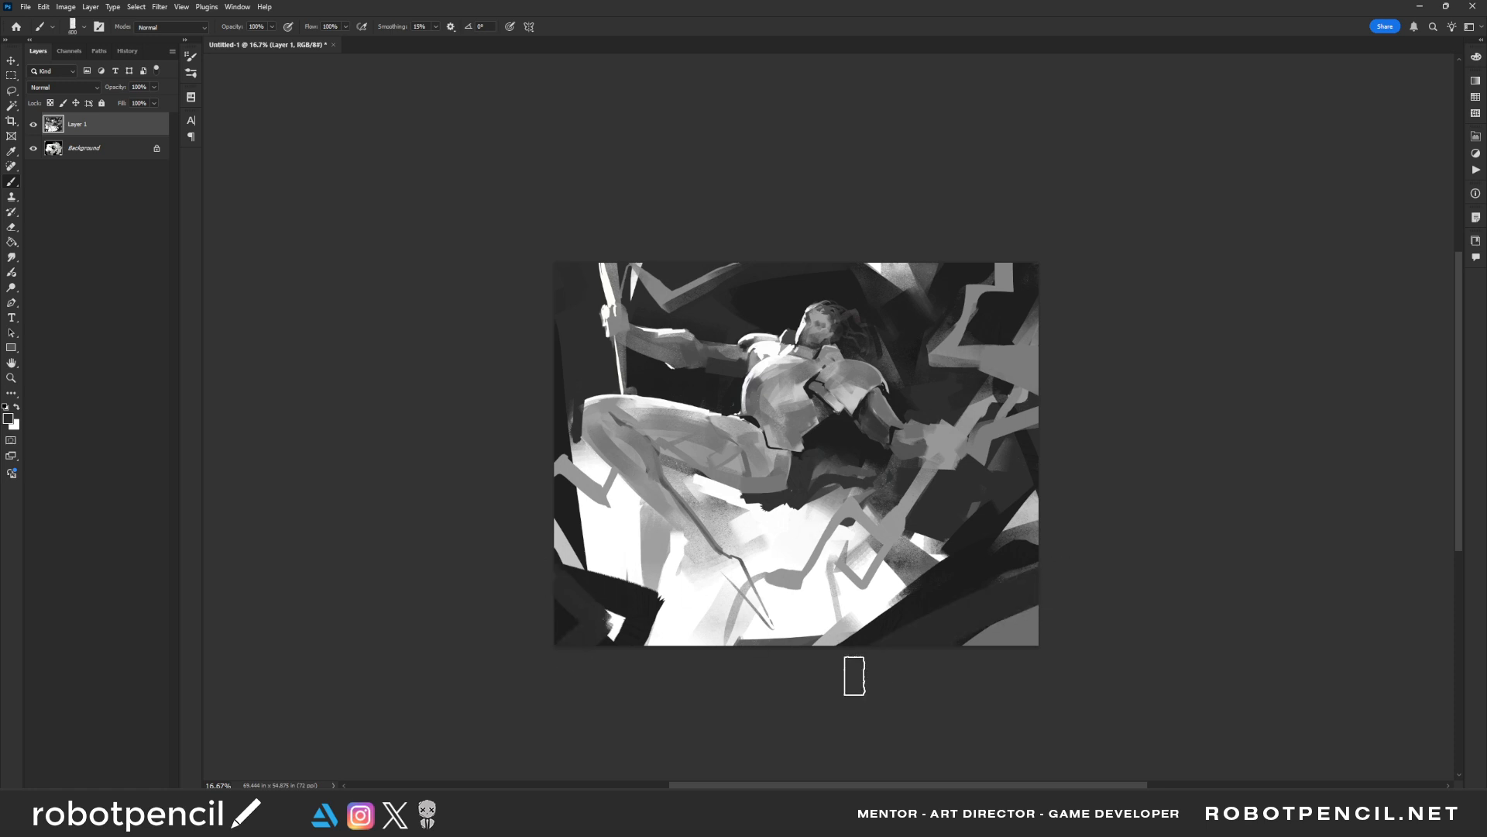
Define the rear edge of the thigh below the waist armour with dark strokes
{"action": "key", "text": "z"}
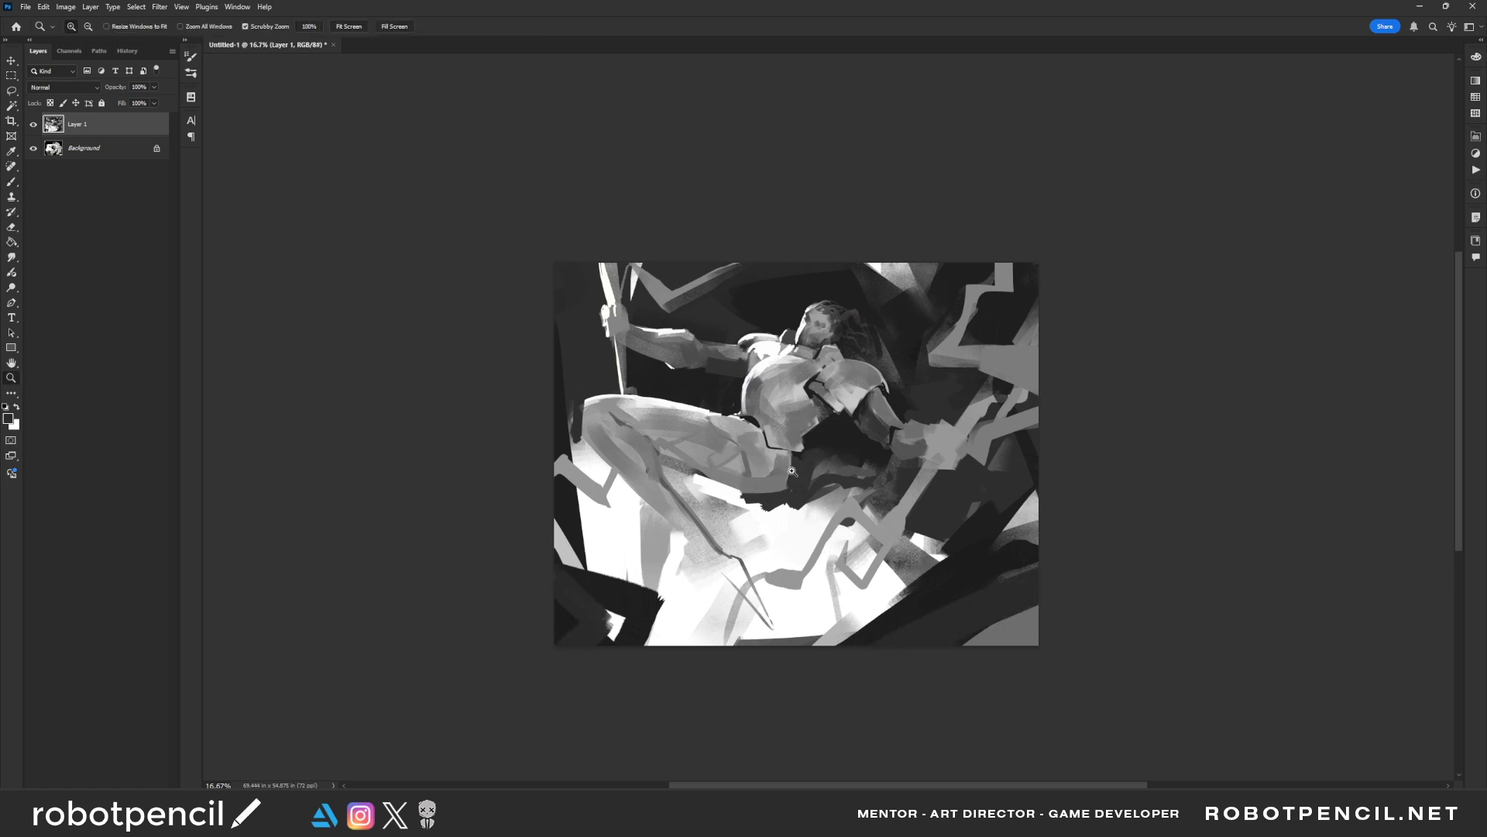
{"action": "left_click", "coordinate": [833, 433]}
{"action": "key", "text": "b"}
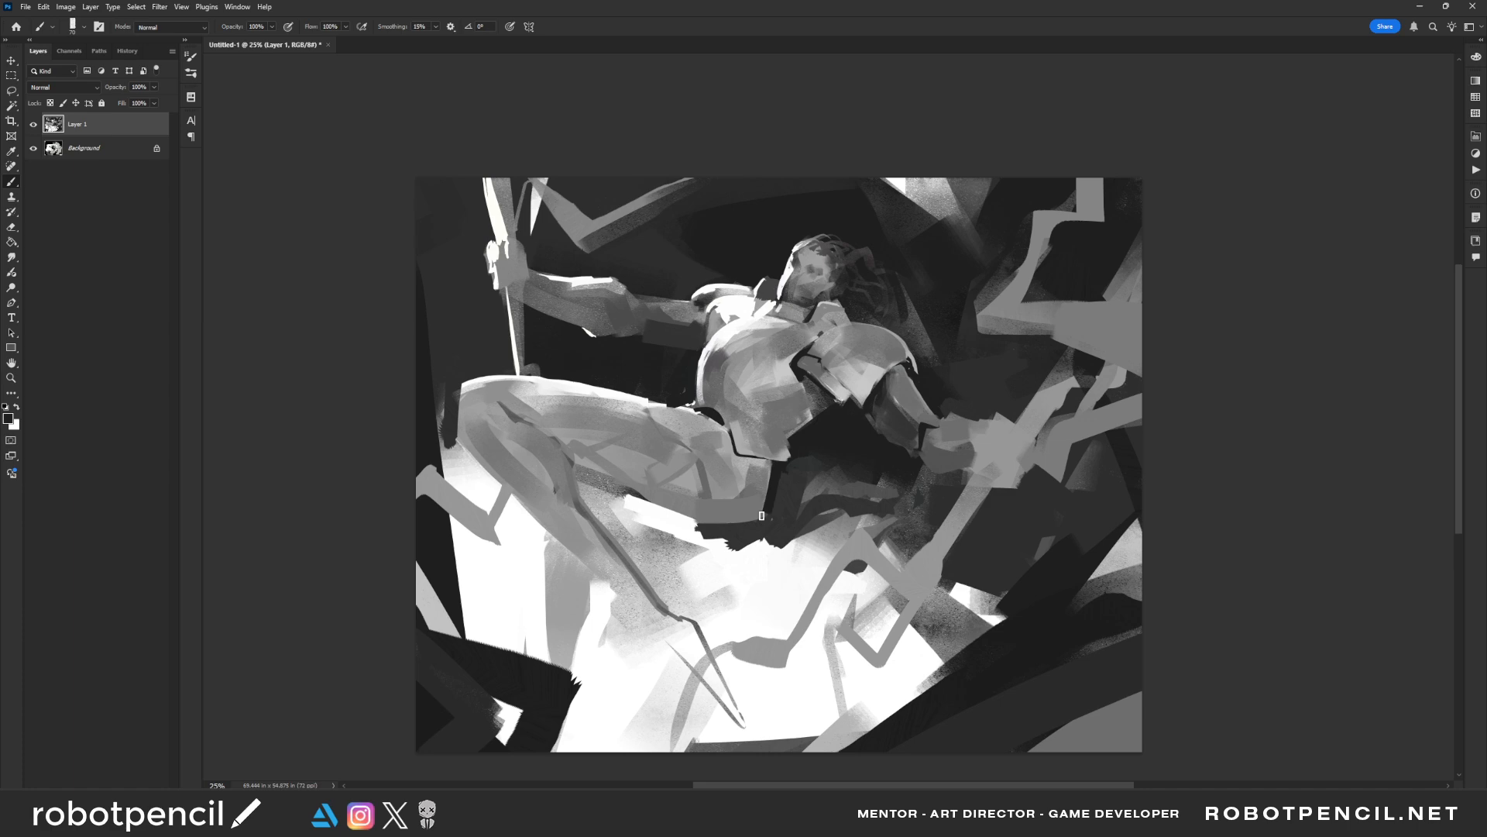
{"action": "key", "text": "bracketright"}
{"action": "key", "text": "bracketright"}
{"action": "key", "text": "bracketright"}
{"action": "key", "text": "bracketright"}
{"action": "key", "text": "bracketright"}
{"action": "key", "text": "bracketright"}
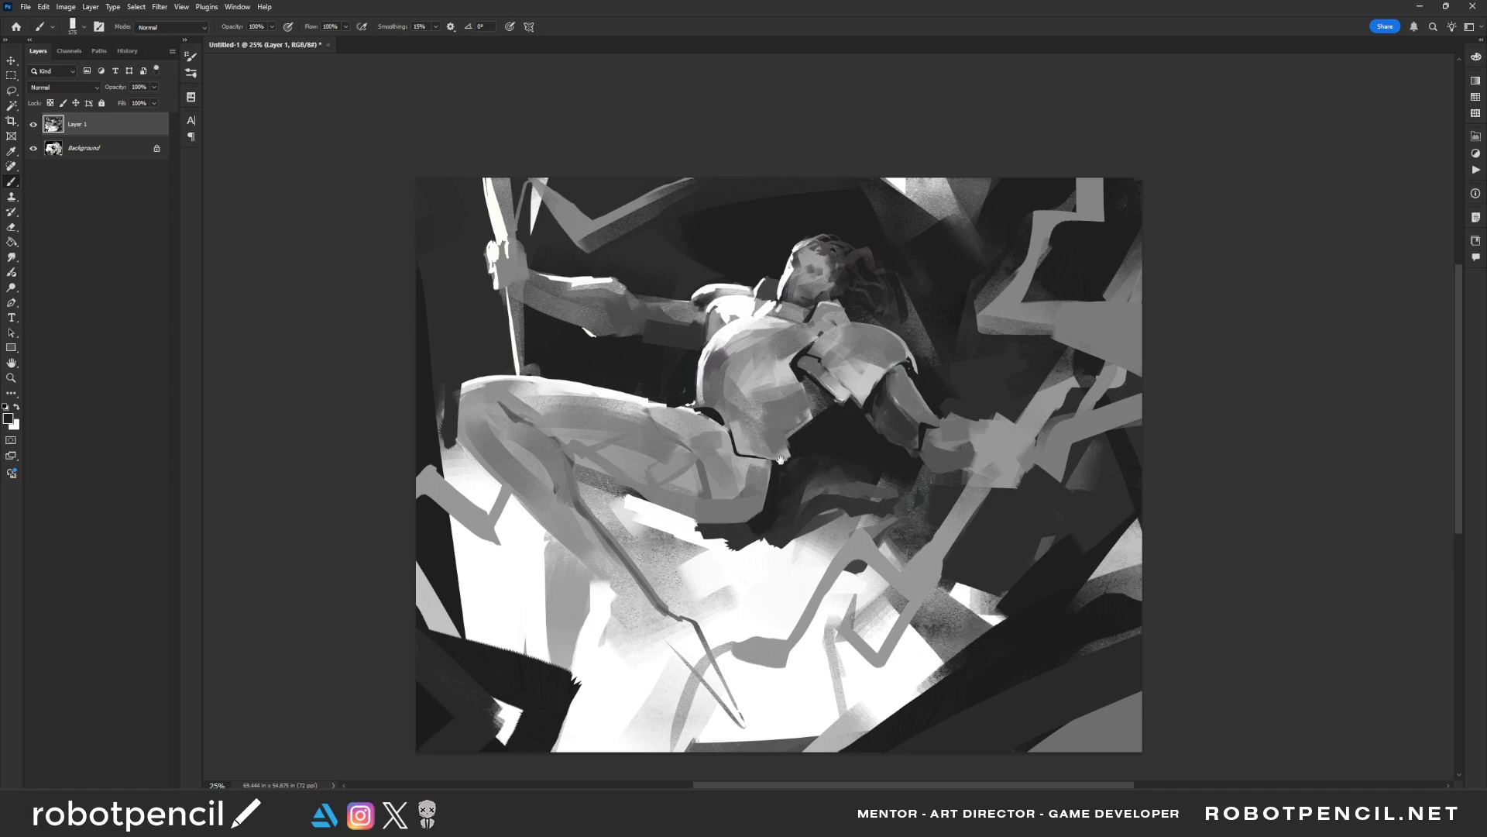
{"action": "left_click_drag", "start_coordinate": [781, 458], "coordinate": [763, 521]}
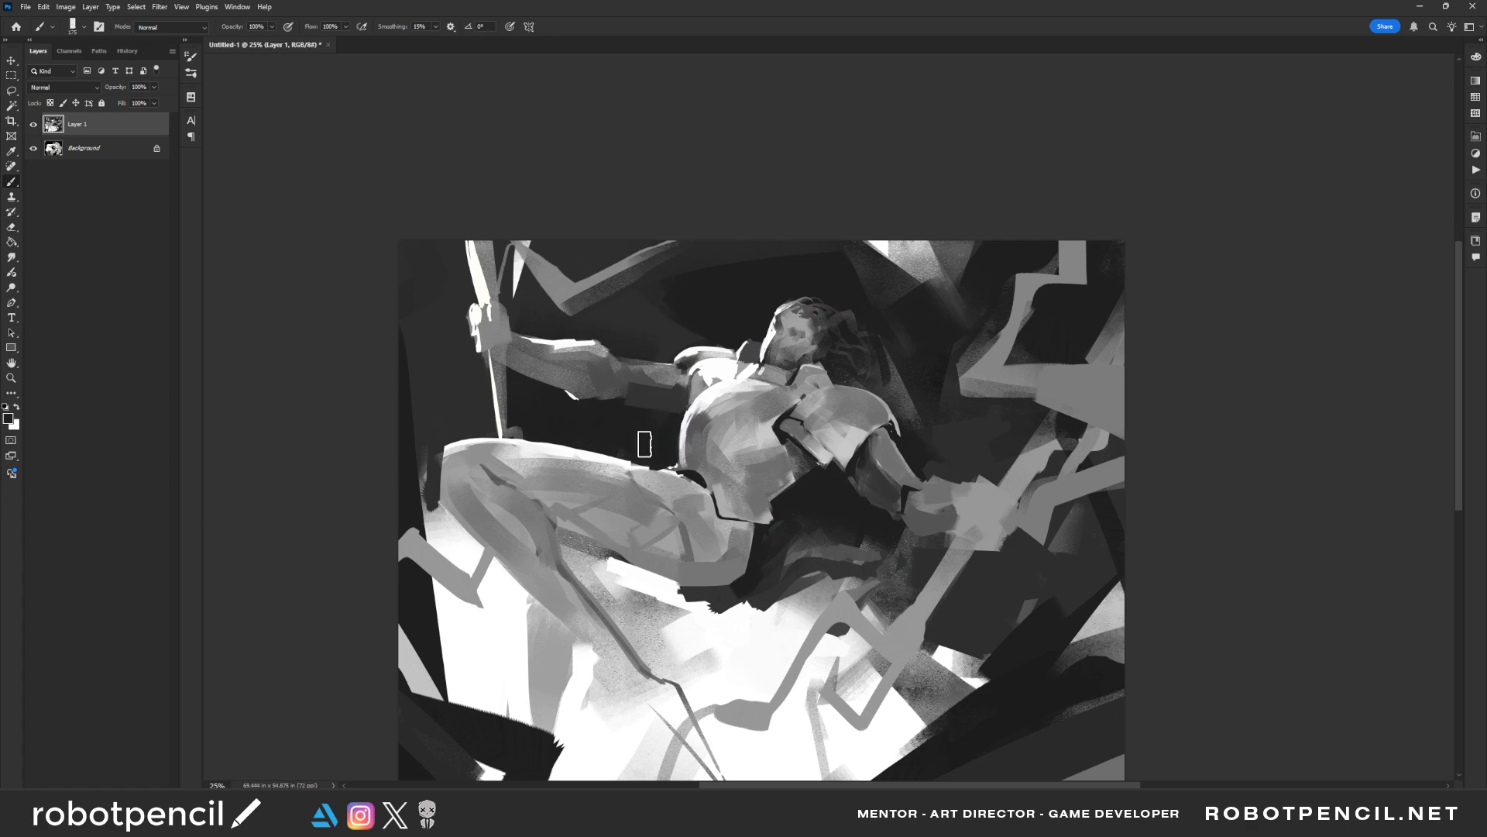
Mirror the painting back and add thin light strands over the figure's hair with a smaller brush
{"action": "key", "text": "ctrl+shift+h"}
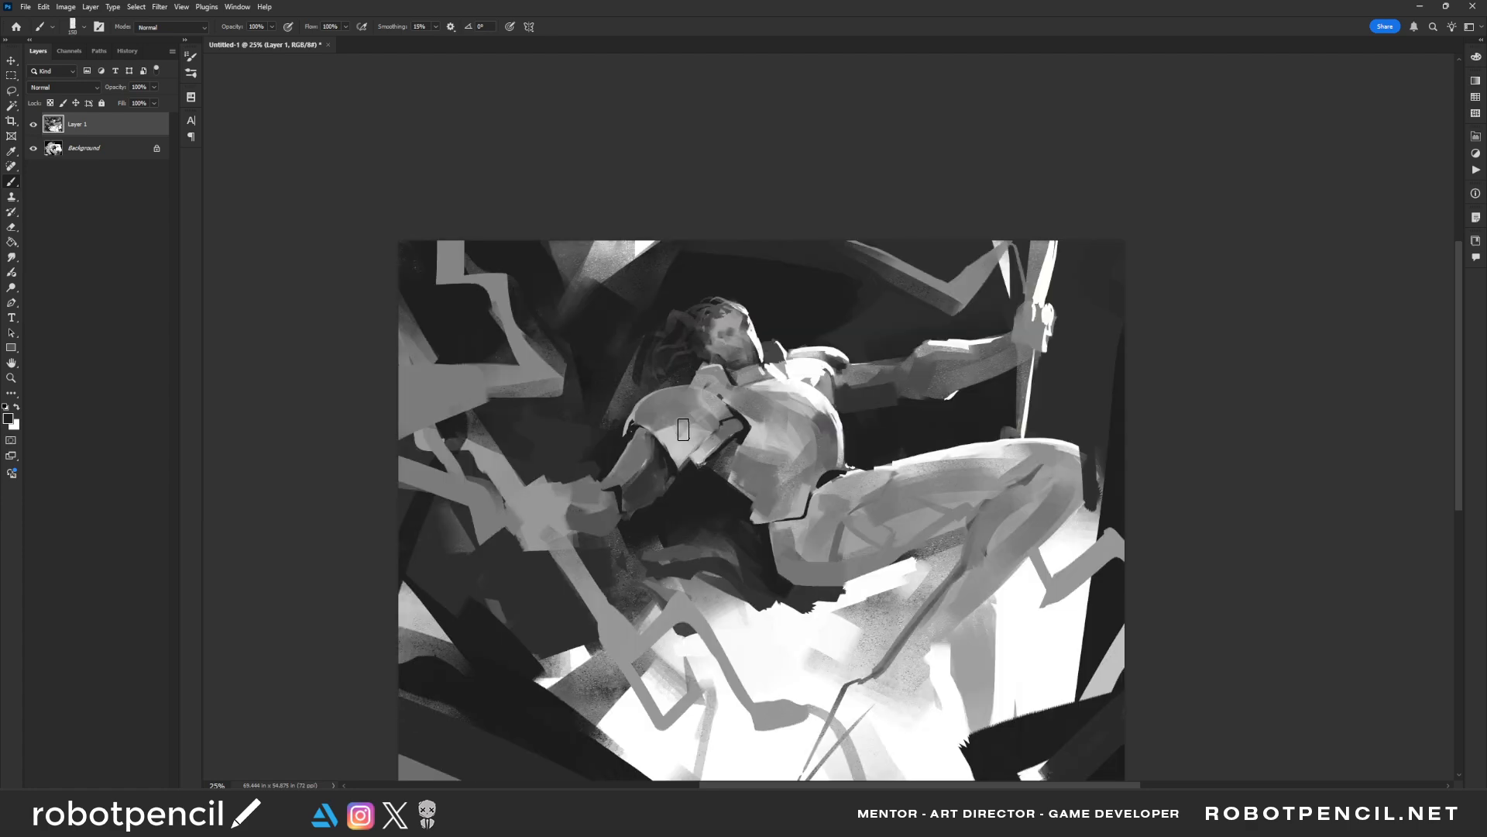
{"action": "key", "text": "bracketleft"}
{"action": "key", "text": "ctrl+z"}
{"action": "key", "text": "bracketleft"}
{"action": "left_click_drag", "start_coordinate": [698, 314], "coordinate": [725, 304]}
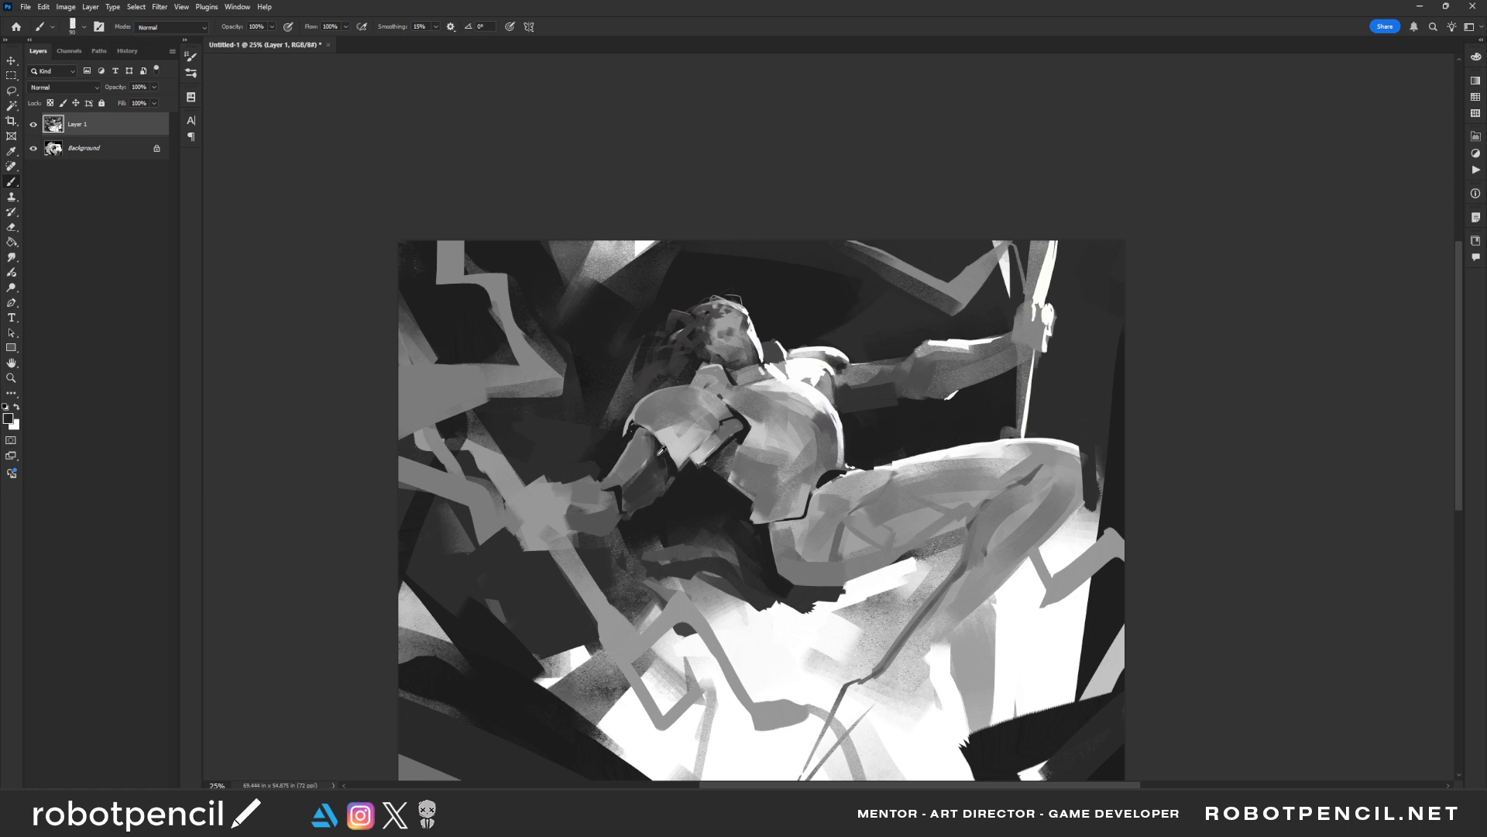
Add small dark strokes beneath the shoulder plate and along the lowered arm's upper edge, and mirror the painting
{"action": "left_click", "coordinate": [673, 458], "text": "alt"}
{"action": "mouse_move", "coordinate": [637, 465]}
{"action": "left_mouse_down"}
{"action": "mouse_move", "coordinate": [643, 498]}
{"action": "mouse_move", "coordinate": [656, 478]}
{"action": "mouse_move", "coordinate": [627, 464]}
{"action": "mouse_move", "coordinate": [631, 482]}
{"action": "mouse_move", "coordinate": [665, 461]}
{"action": "left_mouse_up"}
{"action": "left_click", "coordinate": [636, 468], "text": "alt"}
{"action": "left_click", "coordinate": [860, 382], "text": "alt"}
{"action": "key", "text": "ctrl+f"}
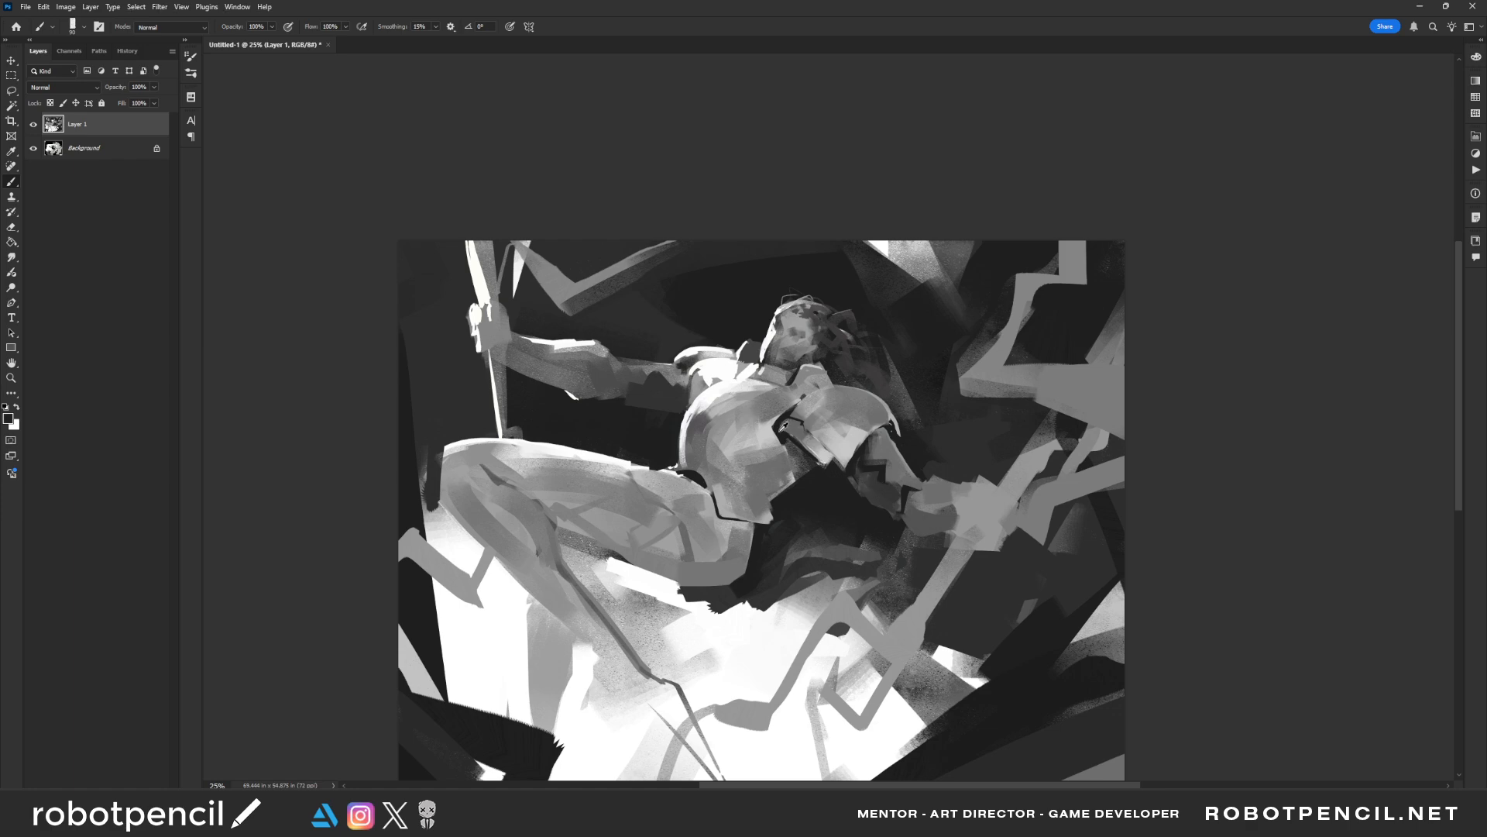
Shade the rear side and lower edge of the chest armour with grey strokes using a bigger brush
{"action": "key", "text": "]"}
{"action": "mouse_move", "coordinate": [789, 454]}
{"action": "left_mouse_down"}
{"action": "mouse_move", "coordinate": [799, 474]}
{"action": "mouse_move", "coordinate": [772, 489]}
{"action": "left_mouse_up"}
{"action": "mouse_move", "coordinate": [781, 482]}
{"action": "left_mouse_down"}
{"action": "mouse_move", "coordinate": [747, 532]}
{"action": "mouse_move", "coordinate": [810, 469]}
{"action": "mouse_move", "coordinate": [724, 522]}
{"action": "mouse_move", "coordinate": [723, 478]}
{"action": "mouse_move", "coordinate": [776, 527]}
{"action": "mouse_move", "coordinate": [755, 491]}
{"action": "mouse_move", "coordinate": [752, 525]}
{"action": "mouse_move", "coordinate": [718, 487]}
{"action": "mouse_move", "coordinate": [776, 503]}
{"action": "mouse_move", "coordinate": [720, 482]}
{"action": "left_mouse_up"}
{"action": "left_click", "coordinate": [743, 482], "text": "alt"}
{"action": "left_click", "coordinate": [740, 488], "text": "alt"}
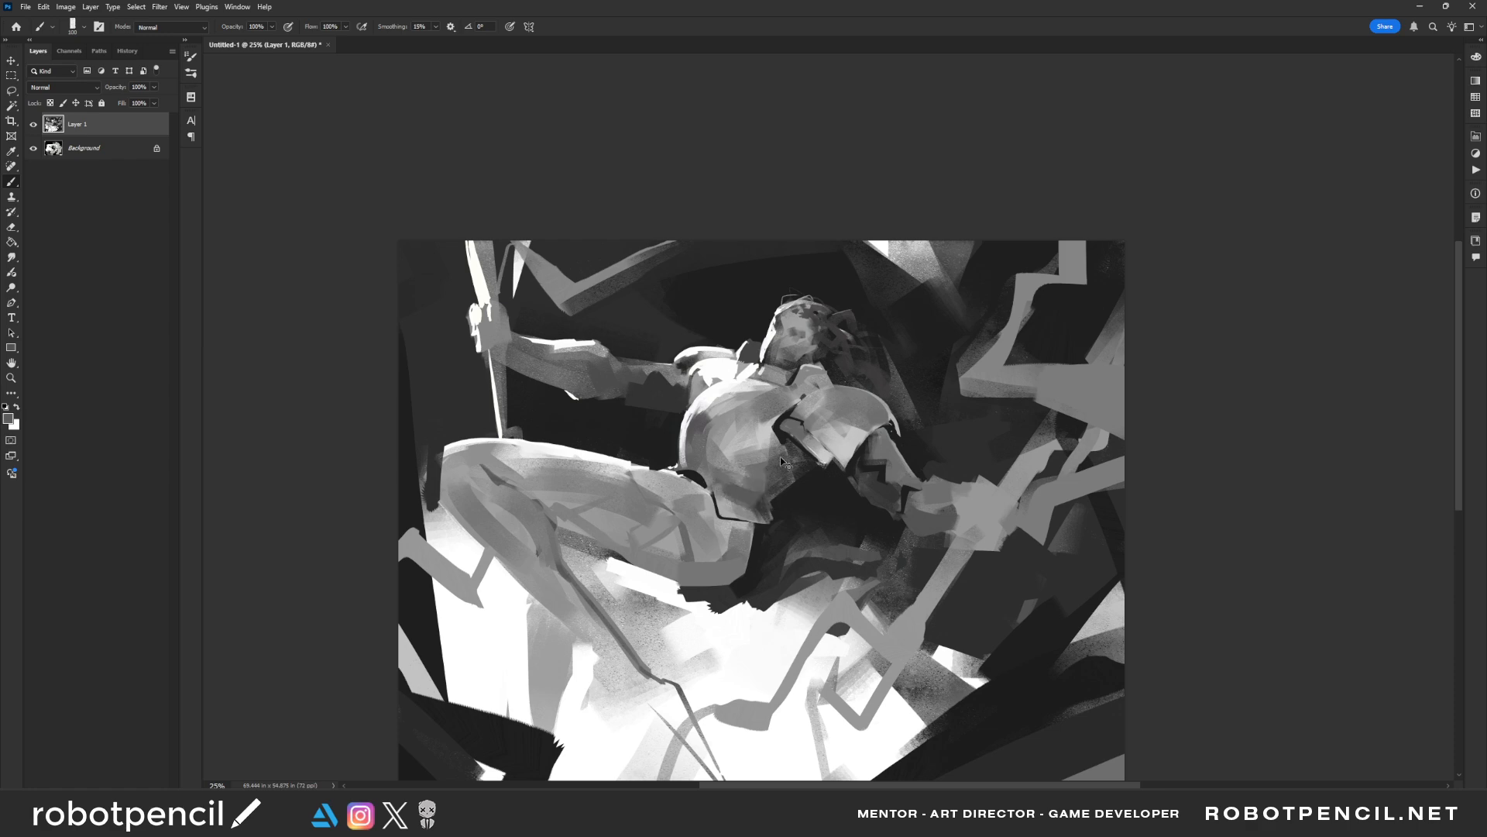
Mirror the painting back and smooth the waist armour's edge and the raised thigh with broader grey strokes
{"action": "key", "text": "ctrl+f"}
{"action": "key", "text": "bracketright"}
{"action": "key", "text": "bracketright"}
{"action": "mouse_move", "coordinate": [808, 527]}
{"action": "left_mouse_down"}
{"action": "mouse_move", "coordinate": [751, 488]}
{"action": "mouse_move", "coordinate": [720, 495]}
{"action": "mouse_move", "coordinate": [733, 513]}
{"action": "left_mouse_up"}
{"action": "mouse_move", "coordinate": [771, 459]}
{"action": "left_mouse_down"}
{"action": "mouse_move", "coordinate": [740, 530]}
{"action": "mouse_move", "coordinate": [784, 451]}
{"action": "mouse_move", "coordinate": [767, 531]}
{"action": "mouse_move", "coordinate": [786, 474]}
{"action": "mouse_move", "coordinate": [776, 519]}
{"action": "mouse_move", "coordinate": [796, 520]}
{"action": "mouse_move", "coordinate": [798, 484]}
{"action": "mouse_move", "coordinate": [805, 512]}
{"action": "mouse_move", "coordinate": [854, 509]}
{"action": "mouse_move", "coordinate": [797, 490]}
{"action": "mouse_move", "coordinate": [916, 468]}
{"action": "left_mouse_up"}
{"action": "left_click_drag", "start_coordinate": [805, 489], "coordinate": [922, 460]}
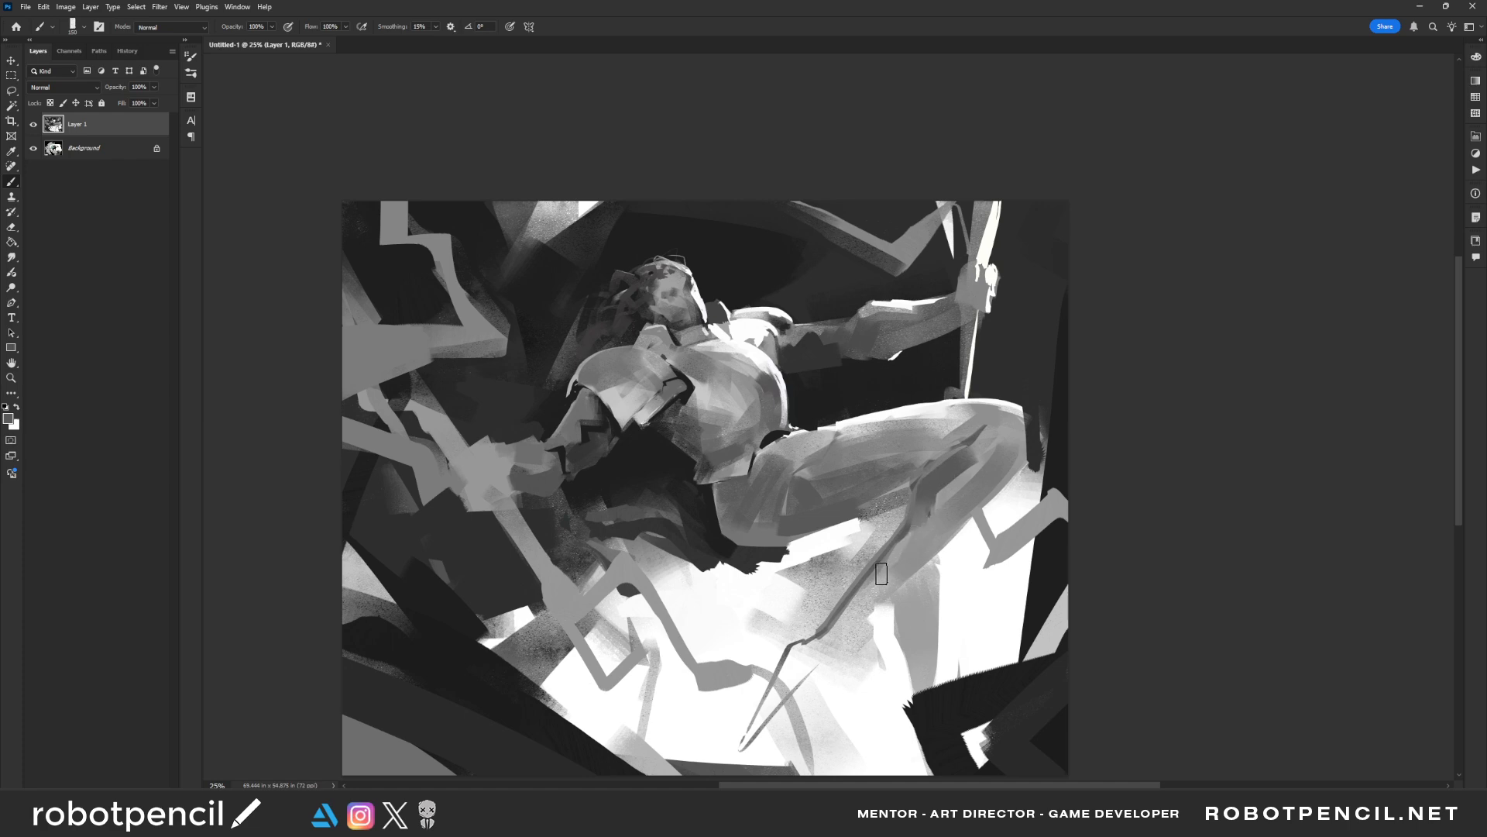
Define the fingers and knuckles of the lower hand around the pole with small dark strokes
{"action": "mouse_move", "coordinate": [484, 451]}
{"action": "left_mouse_down"}
{"action": "mouse_move", "coordinate": [500, 483]}
{"action": "mouse_move", "coordinate": [453, 473]}
{"action": "mouse_move", "coordinate": [489, 506]}
{"action": "mouse_move", "coordinate": [484, 461]}
{"action": "mouse_move", "coordinate": [497, 499]}
{"action": "mouse_move", "coordinate": [480, 474]}
{"action": "mouse_move", "coordinate": [464, 482]}
{"action": "mouse_move", "coordinate": [499, 505]}
{"action": "mouse_move", "coordinate": [479, 457]}
{"action": "mouse_move", "coordinate": [462, 479]}
{"action": "mouse_move", "coordinate": [483, 476]}
{"action": "mouse_move", "coordinate": [469, 488]}
{"action": "mouse_move", "coordinate": [481, 505]}
{"action": "mouse_move", "coordinate": [498, 495]}
{"action": "mouse_move", "coordinate": [490, 454]}
{"action": "mouse_move", "coordinate": [481, 521]}
{"action": "mouse_move", "coordinate": [530, 401]}
{"action": "mouse_move", "coordinate": [557, 408]}
{"action": "mouse_move", "coordinate": [492, 474]}
{"action": "mouse_move", "coordinate": [505, 461]}
{"action": "mouse_move", "coordinate": [495, 501]}
{"action": "mouse_move", "coordinate": [555, 421]}
{"action": "mouse_move", "coordinate": [511, 477]}
{"action": "left_mouse_up"}
{"action": "key", "text": "bracketleft"}
{"action": "key", "text": "bracketleft"}
{"action": "key", "text": "bracketleft"}
{"action": "key", "text": "bracketleft"}
{"action": "key", "text": "bracketleft"}
{"action": "left_click", "coordinate": [478, 457], "text": "alt"}
{"action": "left_click", "coordinate": [559, 407], "text": "alt"}
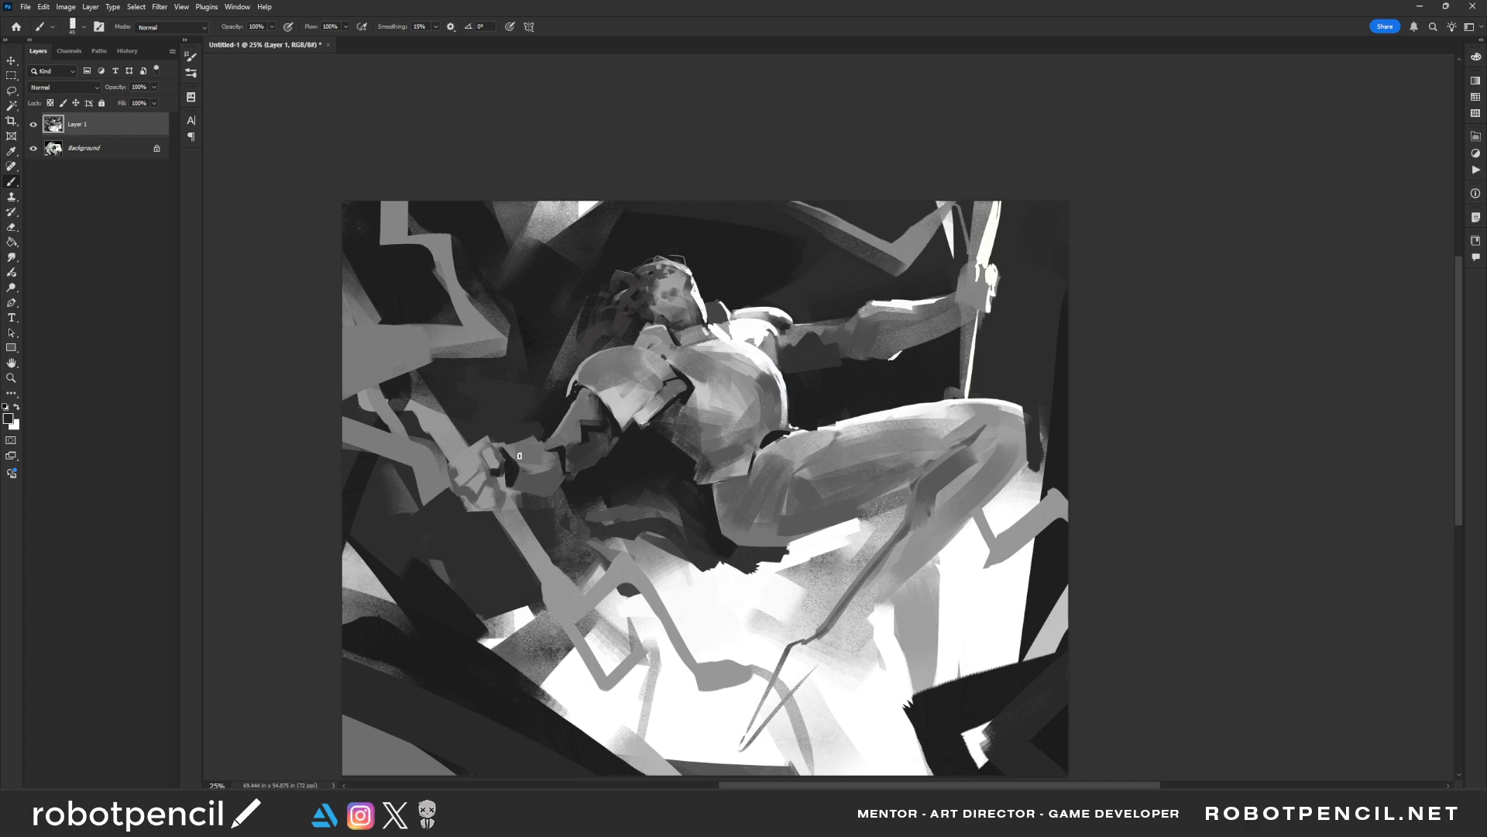
Darken the wrist of the raised hand and paint a grey plane on the lowered arm's upper section
{"action": "mouse_move", "coordinate": [954, 296]}
{"action": "left_mouse_down"}
{"action": "mouse_move", "coordinate": [947, 326]}
{"action": "mouse_move", "coordinate": [953, 310]}
{"action": "left_mouse_up"}
{"action": "left_click", "coordinate": [584, 408], "text": "alt"}
{"action": "left_click", "coordinate": [611, 418], "text": "alt"}
{"action": "left_click", "coordinate": [597, 423], "text": "alt"}
Mirror the painting and paint a dark seam across the upper thigh near the hip
{"action": "key", "text": "z"}
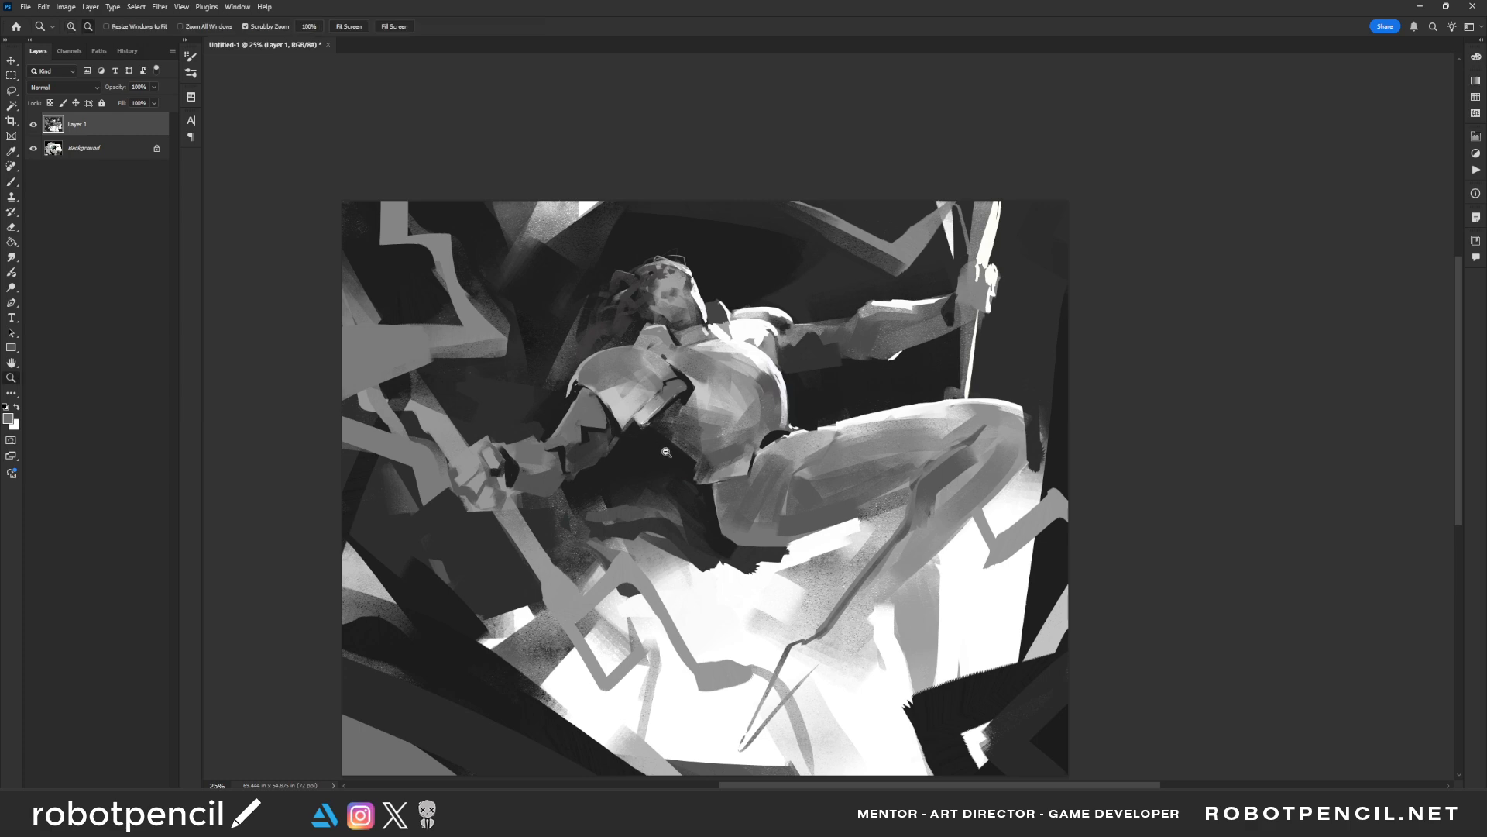
{"action": "left_click", "coordinate": [665, 453], "text": "alt"}
{"action": "left_click", "coordinate": [667, 454], "text": "alt"}
{"action": "left_click", "coordinate": [667, 455], "text": "alt"}
{"action": "key", "text": "F2"}
{"action": "left_click", "coordinate": [687, 489]}
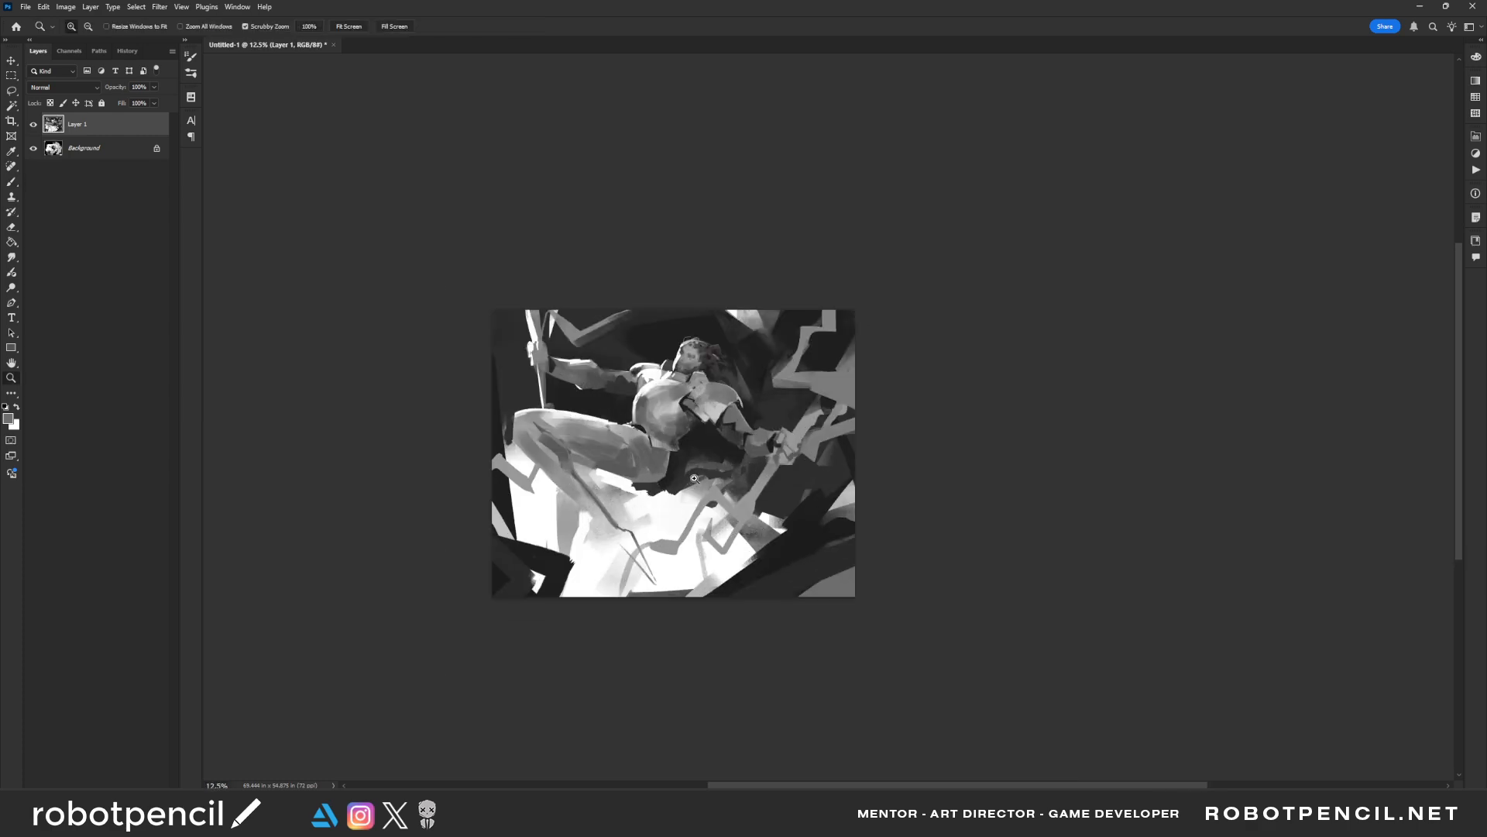
{"action": "left_click", "coordinate": [692, 481]}
{"action": "left_click", "coordinate": [679, 454]}
{"action": "key", "text": "b"}
{"action": "left_click", "coordinate": [542, 359], "text": "alt"}
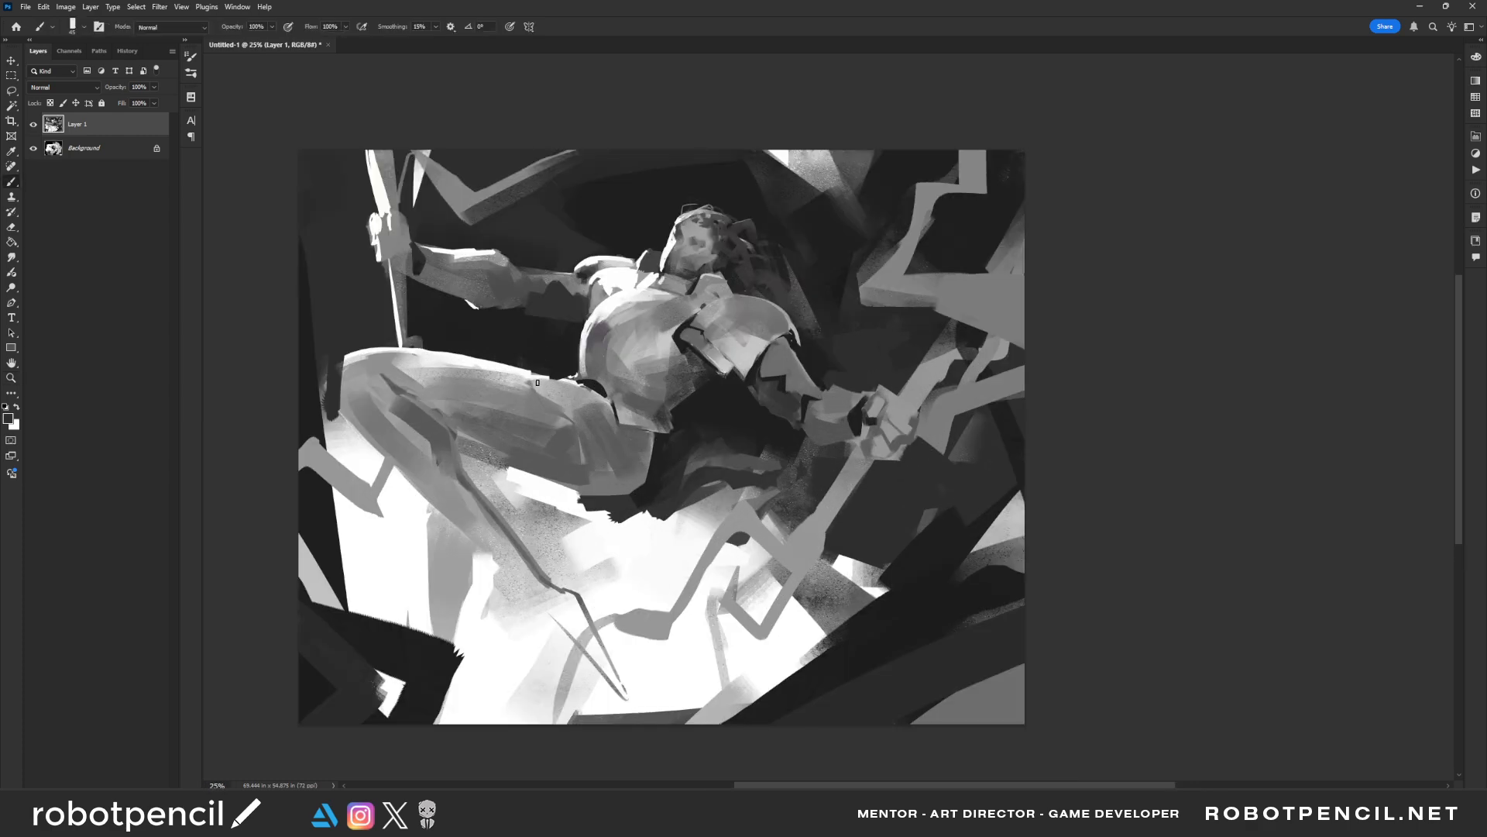
{"action": "left_click_drag", "start_coordinate": [566, 404], "coordinate": [581, 479]}
Mirror the painting back and sharpen the thigh seam with thin strokes along its edge and up to the hip
{"action": "key", "text": "z"}
{"action": "left_click", "coordinate": [641, 508], "text": "alt"}
{"action": "left_click", "coordinate": [642, 508], "text": "alt"}
{"action": "left_click", "coordinate": [642, 508], "text": "alt"}
{"action": "key", "text": "ctrl+f"}
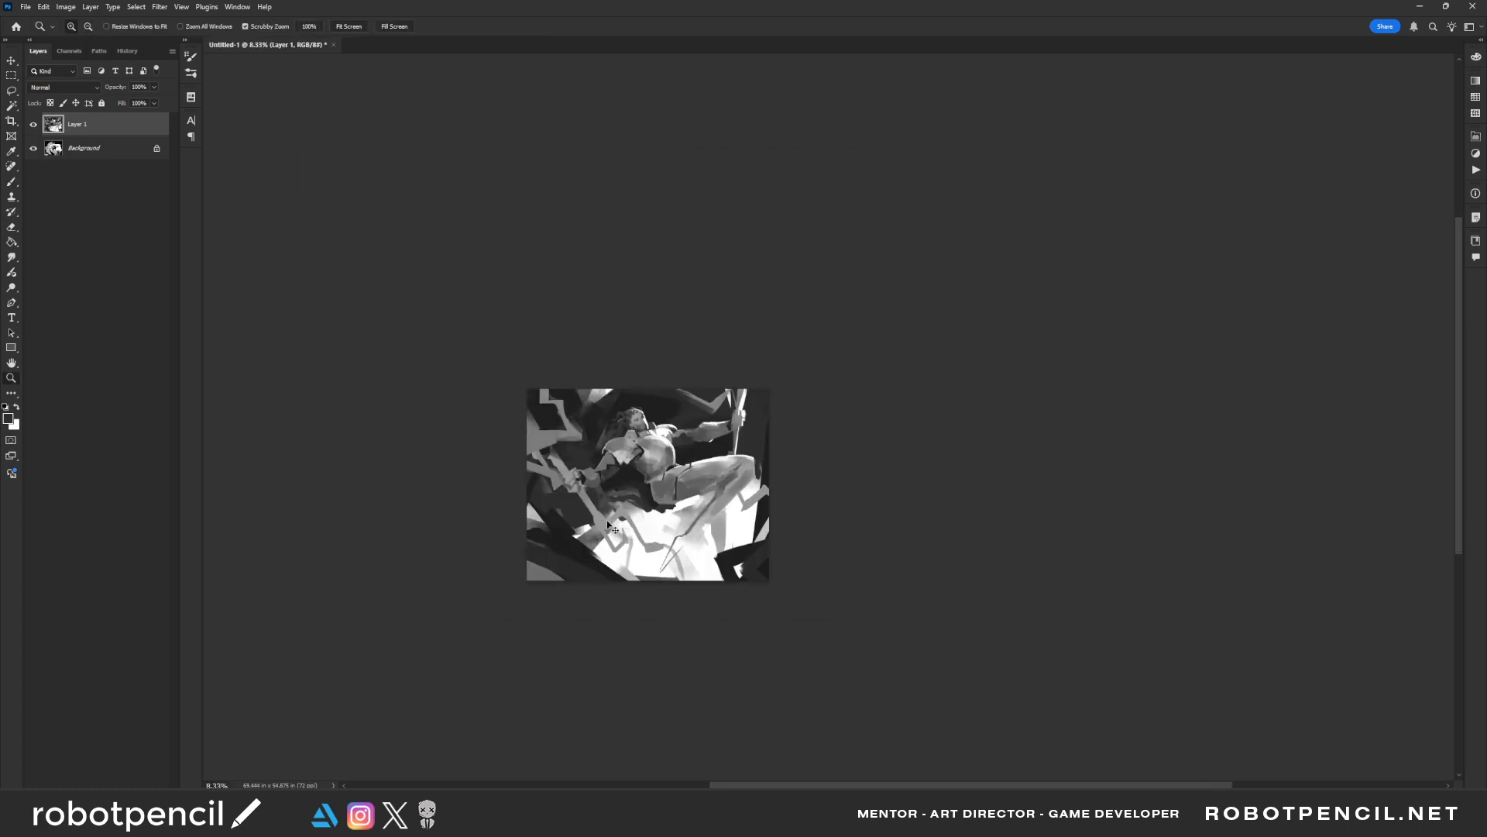
{"action": "left_click", "coordinate": [719, 448]}
{"action": "key", "text": "b"}
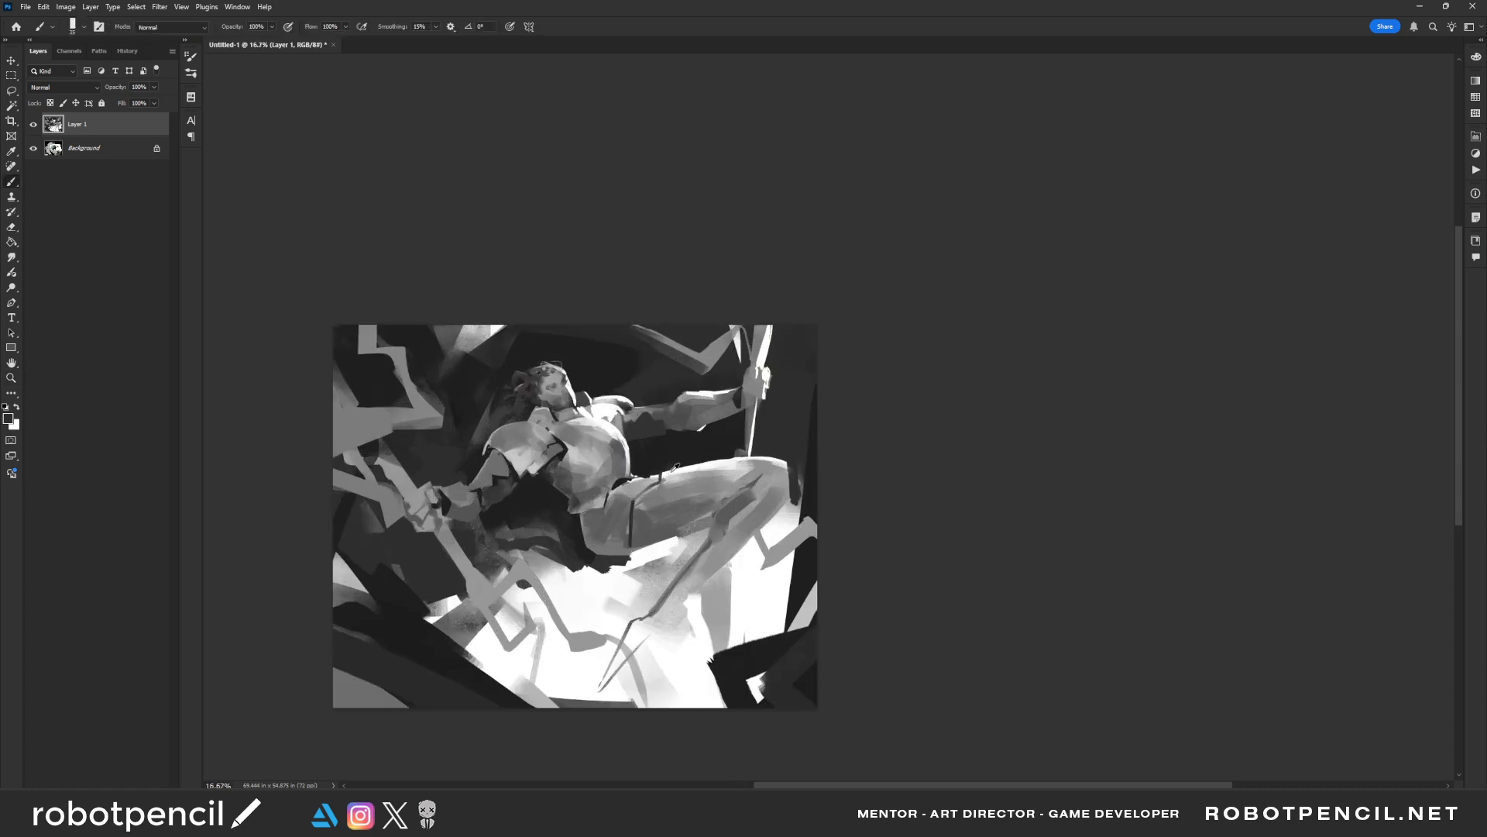
{"action": "left_click", "coordinate": [663, 476], "text": "alt"}
{"action": "left_click_drag", "start_coordinate": [635, 497], "coordinate": [626, 546]}
{"action": "left_click", "coordinate": [630, 532], "text": "alt"}
{"action": "scroll", "coordinate": [624, 518], "scroll_direction": "up", "scroll_amount": 1}
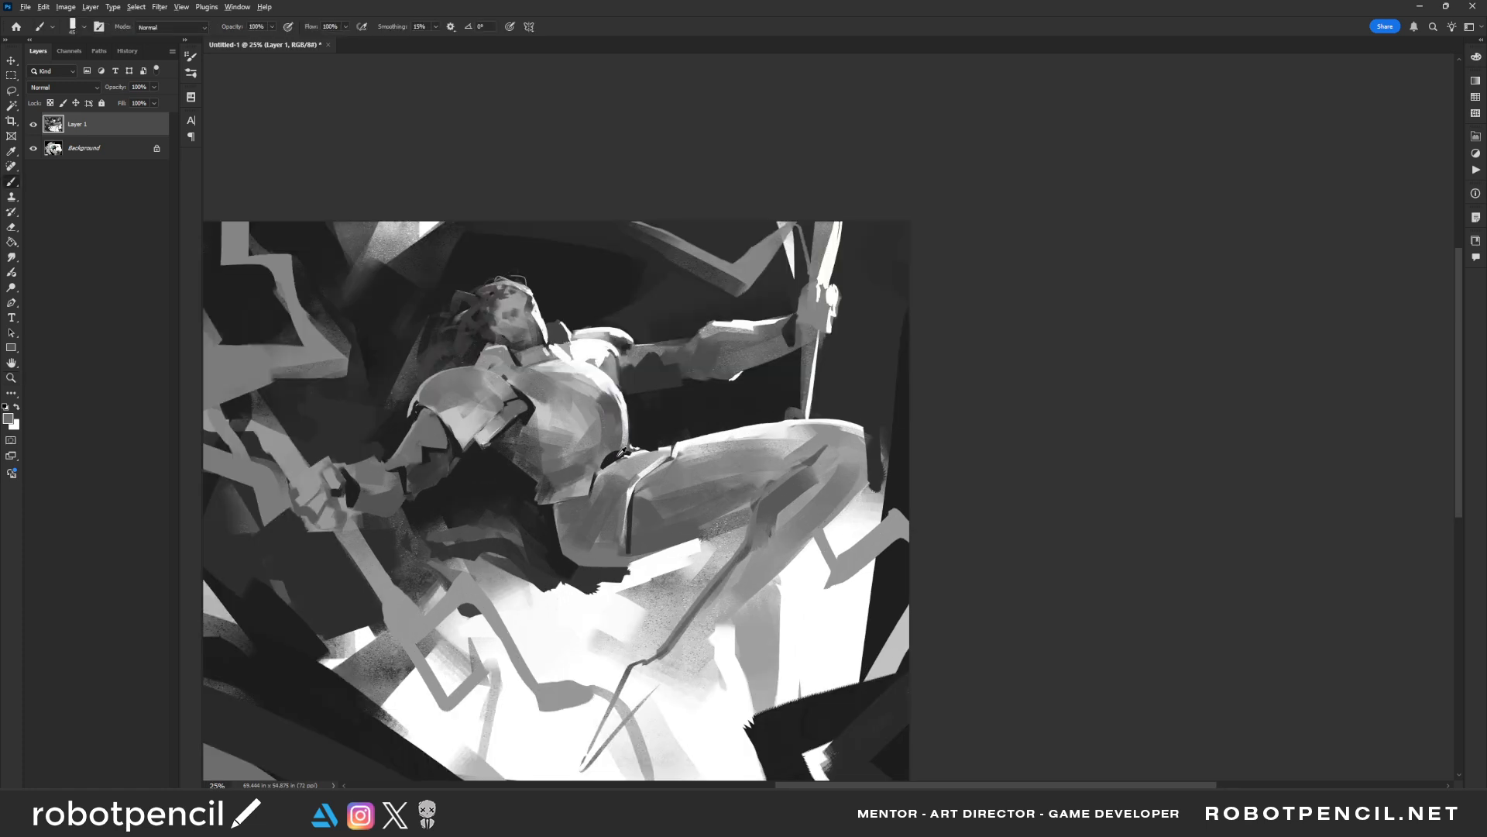
Paint a small dark block on the hip below the waist armour and mirror the painting
{"action": "left_click", "coordinate": [623, 452], "text": "alt"}
{"action": "mouse_move", "coordinate": [590, 514]}
{"action": "left_mouse_down"}
{"action": "mouse_move", "coordinate": [559, 505]}
{"action": "mouse_move", "coordinate": [587, 503]}
{"action": "left_mouse_up"}
{"action": "key", "text": "ctrl+space"}
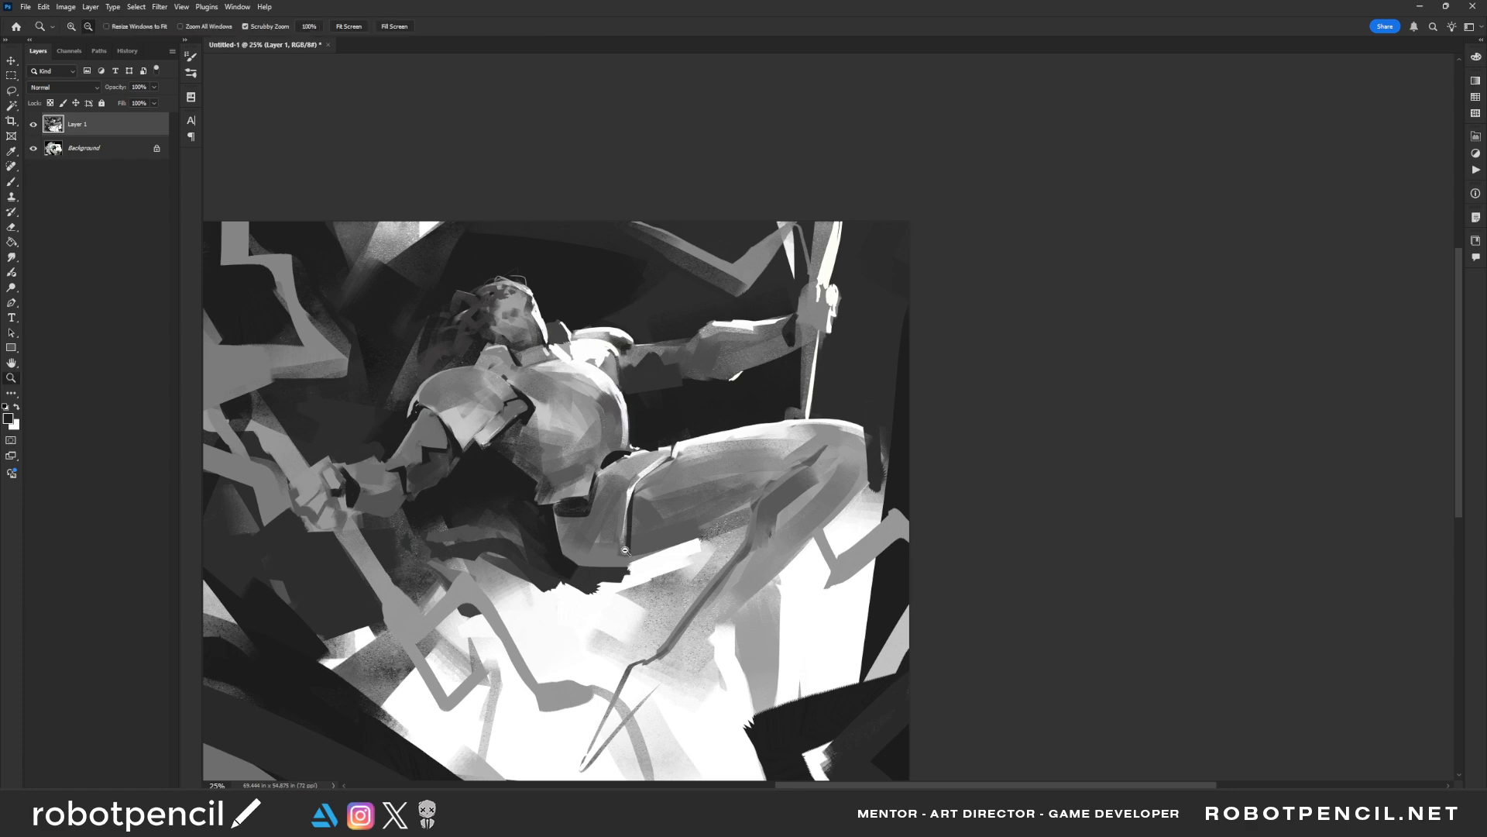
{"action": "left_click", "coordinate": [625, 550], "text": "alt"}
{"action": "left_click", "coordinate": [626, 550], "text": "alt"}
{"action": "key", "text": "ctrl+shift+h"}
{"action": "key", "text": "ctrl+space"}
{"action": "left_click", "coordinate": [563, 523], "text": "ctrl"}
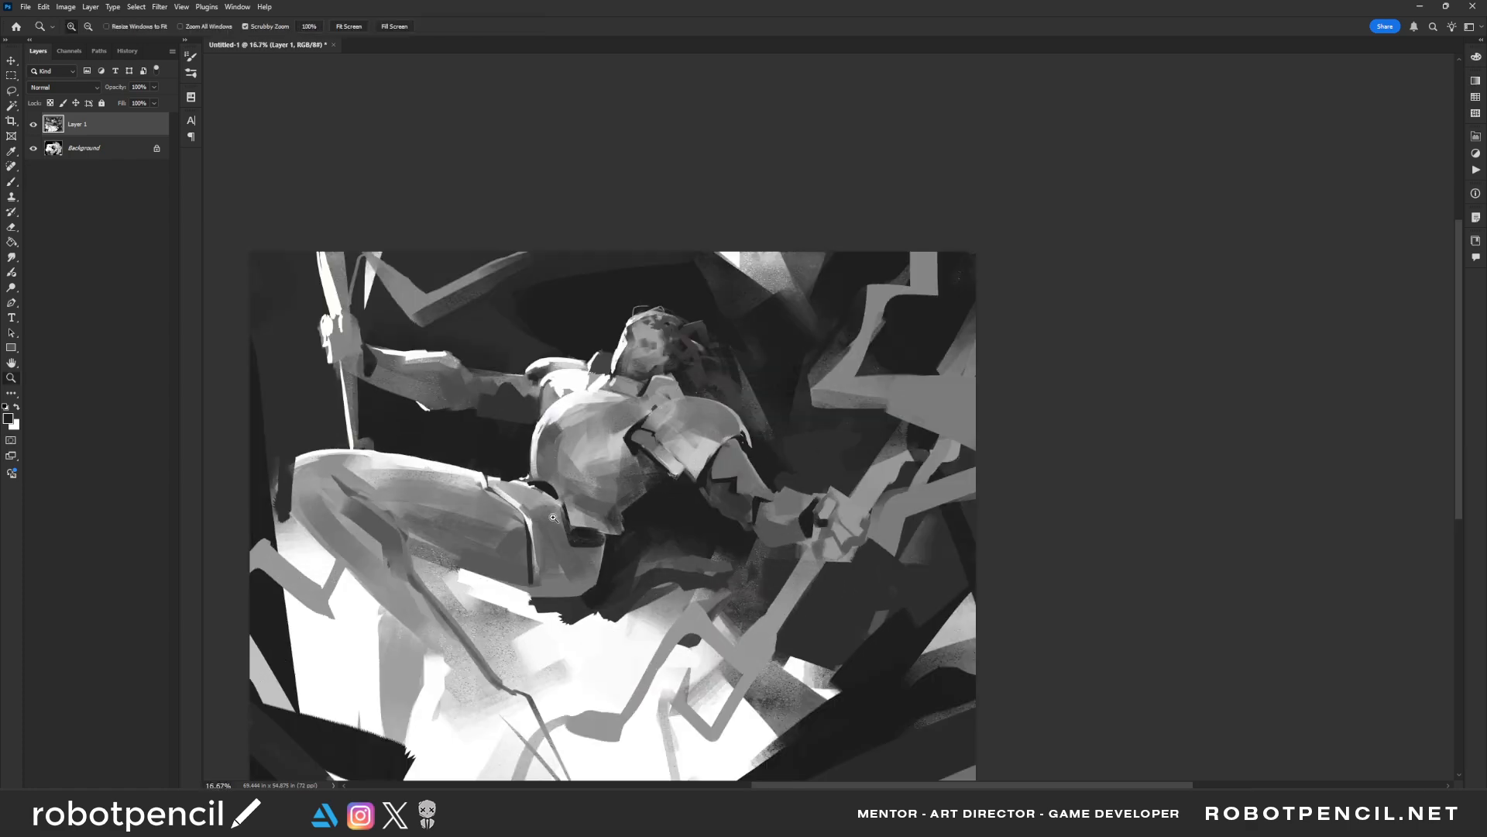
Deepen the shadow under the thigh near the knee, refine the face with a smaller brush, and mirror the painting back
{"action": "mouse_move", "coordinate": [422, 545]}
{"action": "left_mouse_down"}
{"action": "mouse_move", "coordinate": [402, 530]}
{"action": "mouse_move", "coordinate": [458, 560]}
{"action": "left_mouse_up"}
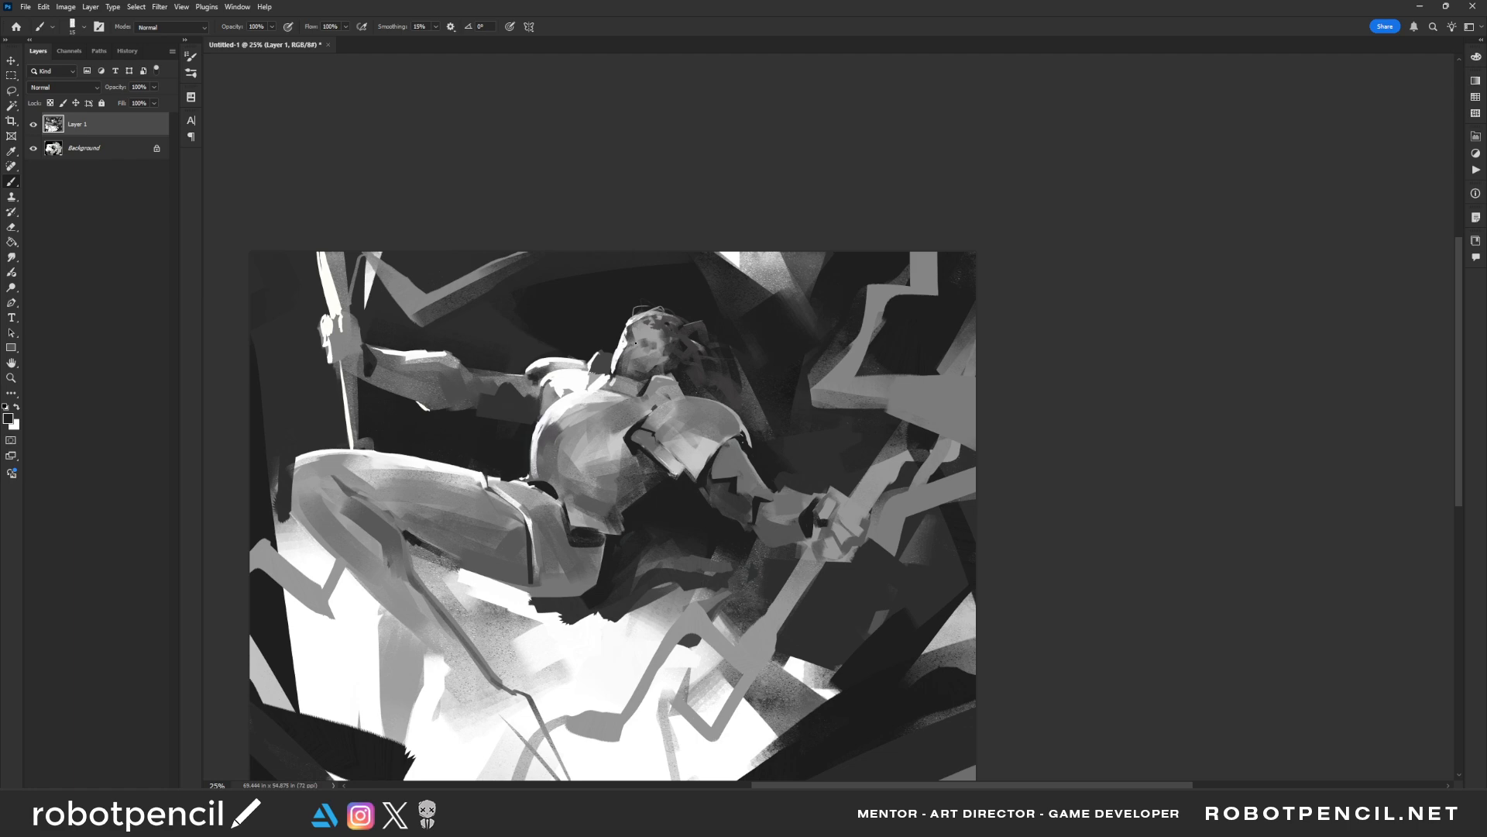
{"action": "key", "text": "bracketleft"}
{"action": "key", "text": "bracketleft"}
{"action": "left_click_drag", "start_coordinate": [667, 357], "coordinate": [658, 371]}
{"action": "key", "text": "ctrl+h"}
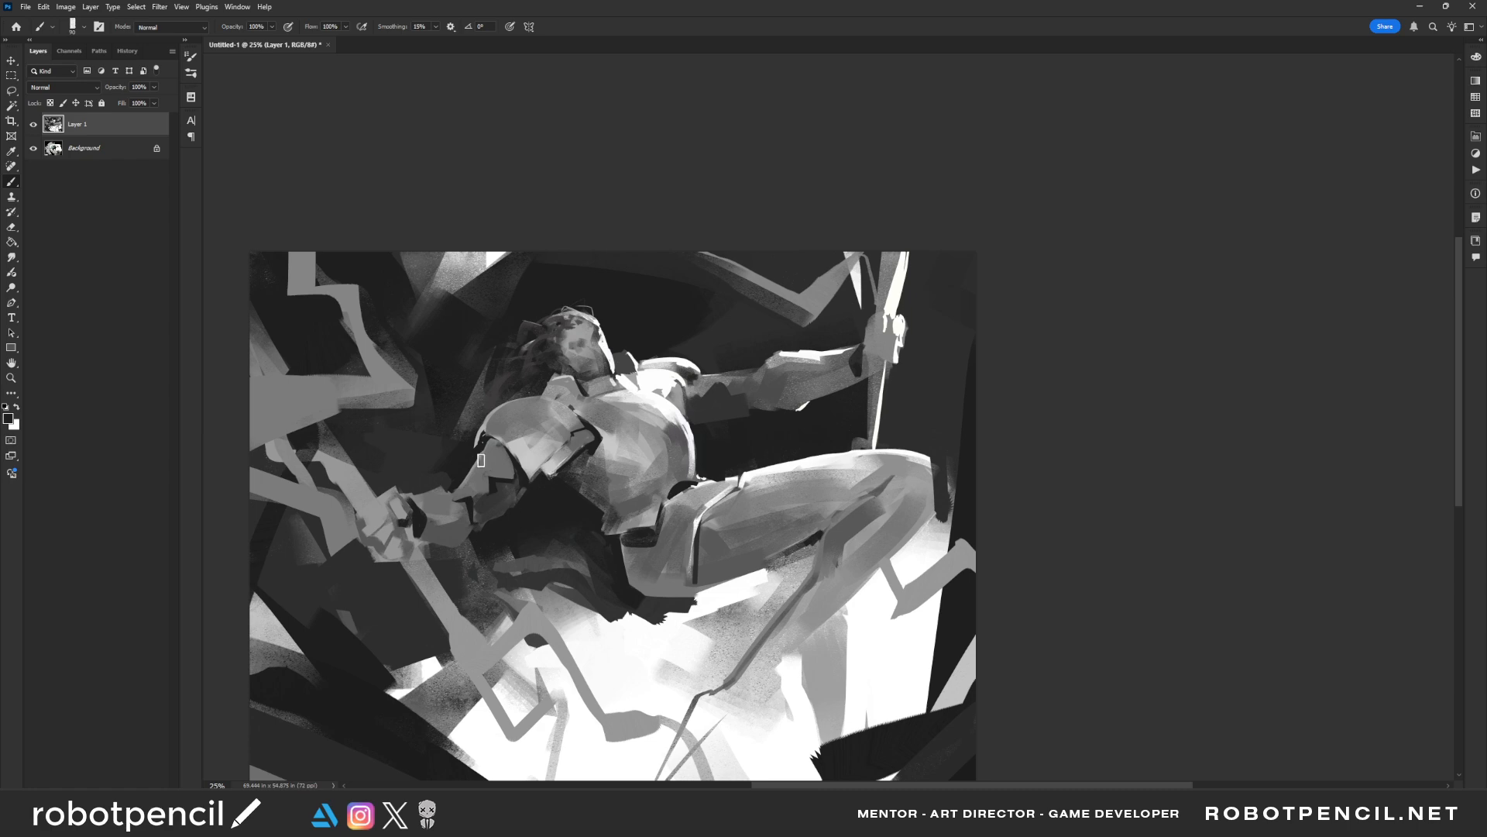
Switch to the Air brush and softly darken the lowered arm's underside below the shoulder plate
{"action": "right_click", "coordinate": [510, 440]}
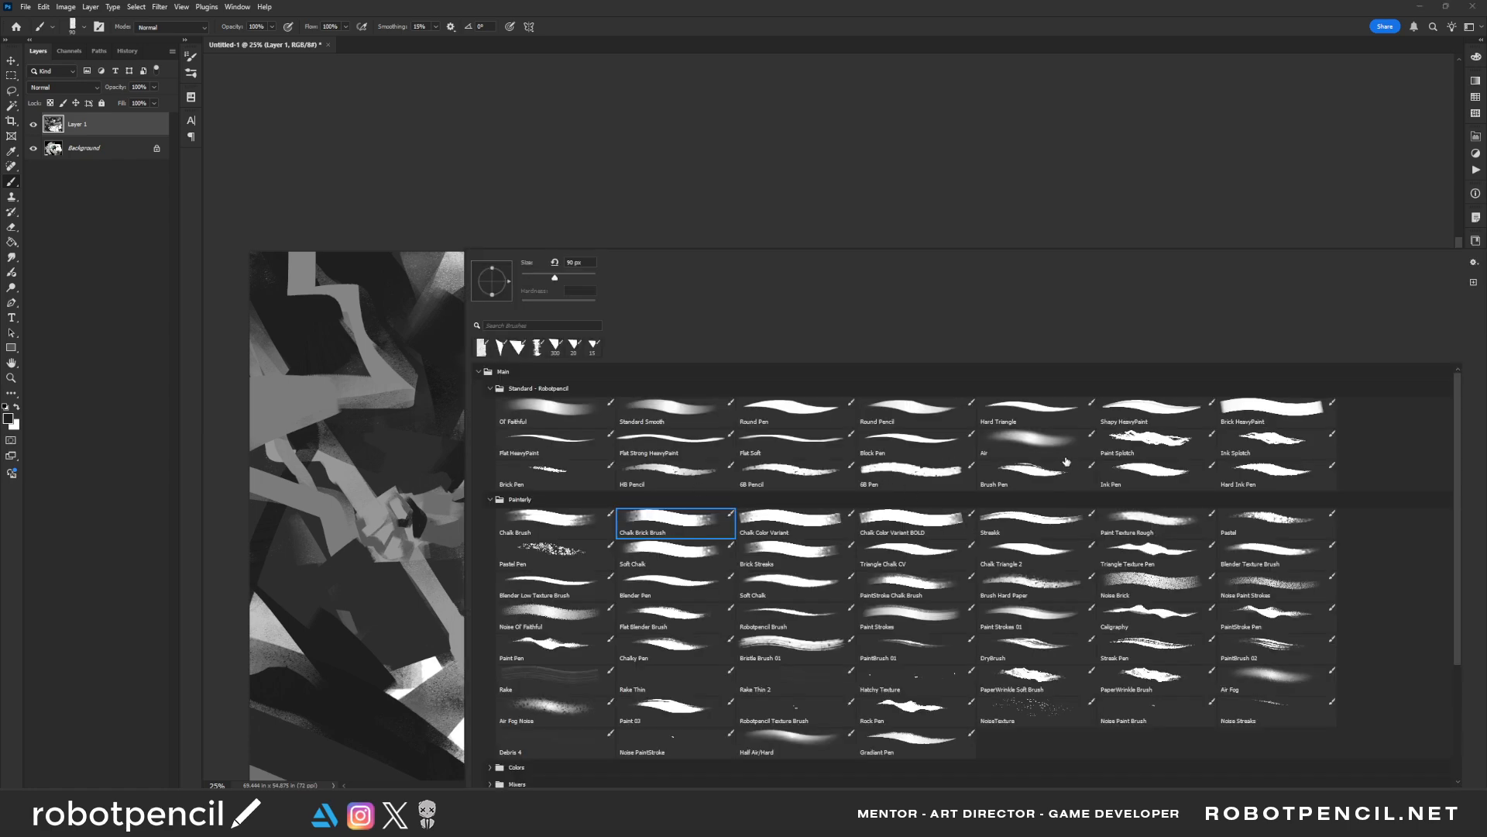
{"action": "left_click", "coordinate": [1030, 440]}
{"action": "left_click", "coordinate": [1119, 233]}
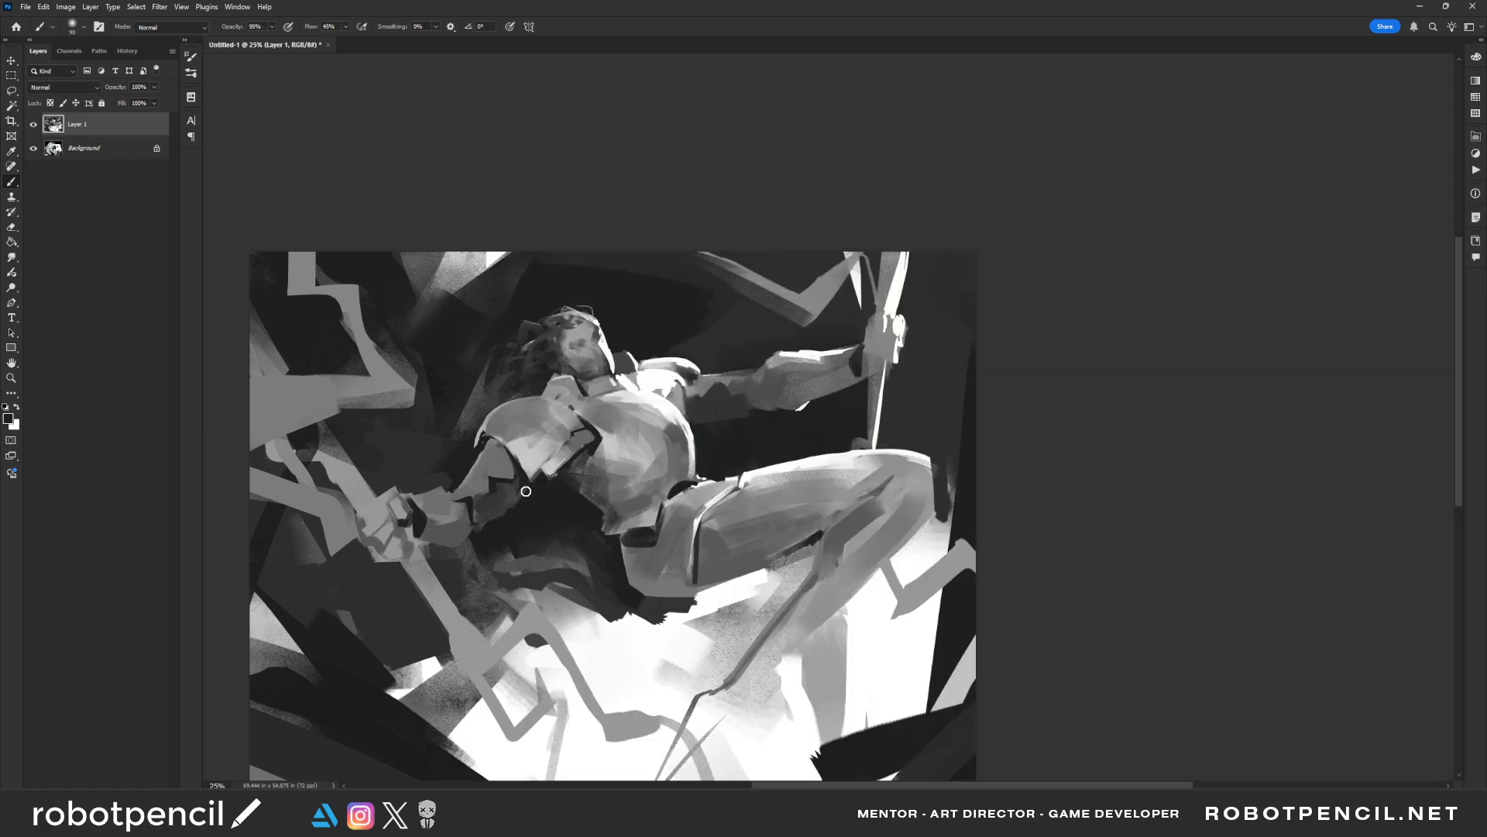
{"action": "key", "text": "bracketright"}
{"action": "key", "text": "bracketright"}
{"action": "key", "text": "bracketright"}
{"action": "key", "text": "bracketright"}
{"action": "key", "text": "bracketright"}
{"action": "key", "text": "bracketright"}
{"action": "key", "text": "bracketright"}
{"action": "key", "text": "bracketright"}
{"action": "key", "text": "bracketright"}
{"action": "key", "text": "bracketright"}
{"action": "key", "text": "bracketright"}
{"action": "key", "text": "bracketright"}
{"action": "key", "text": "bracketright"}
{"action": "key", "text": "bracketright"}
{"action": "key", "text": "bracketright"}
{"action": "key", "text": "bracketright"}
{"action": "key", "text": "bracketright"}
{"action": "mouse_move", "coordinate": [509, 508]}
{"action": "left_mouse_down"}
{"action": "mouse_move", "coordinate": [495, 441]}
{"action": "mouse_move", "coordinate": [454, 504]}
{"action": "mouse_move", "coordinate": [469, 463]}
{"action": "mouse_move", "coordinate": [507, 463]}
{"action": "left_mouse_up"}
{"action": "key", "text": "bracketleft"}
{"action": "key", "text": "bracketleft"}
{"action": "key", "text": "bracketleft"}
{"action": "key", "text": "bracketleft"}
{"action": "key", "text": "bracketleft"}
{"action": "key", "text": "bracketleft"}
{"action": "key", "text": "bracketleft"}
Softly darken the outstretched arm, the raised hand and the hair with larger airbrush strokes
{"action": "key", "text": "bracketleft"}
{"action": "key", "text": "bracketleft"}
{"action": "key", "text": "bracketleft"}
{"action": "key", "text": "bracketleft"}
{"action": "key", "text": "bracketleft"}
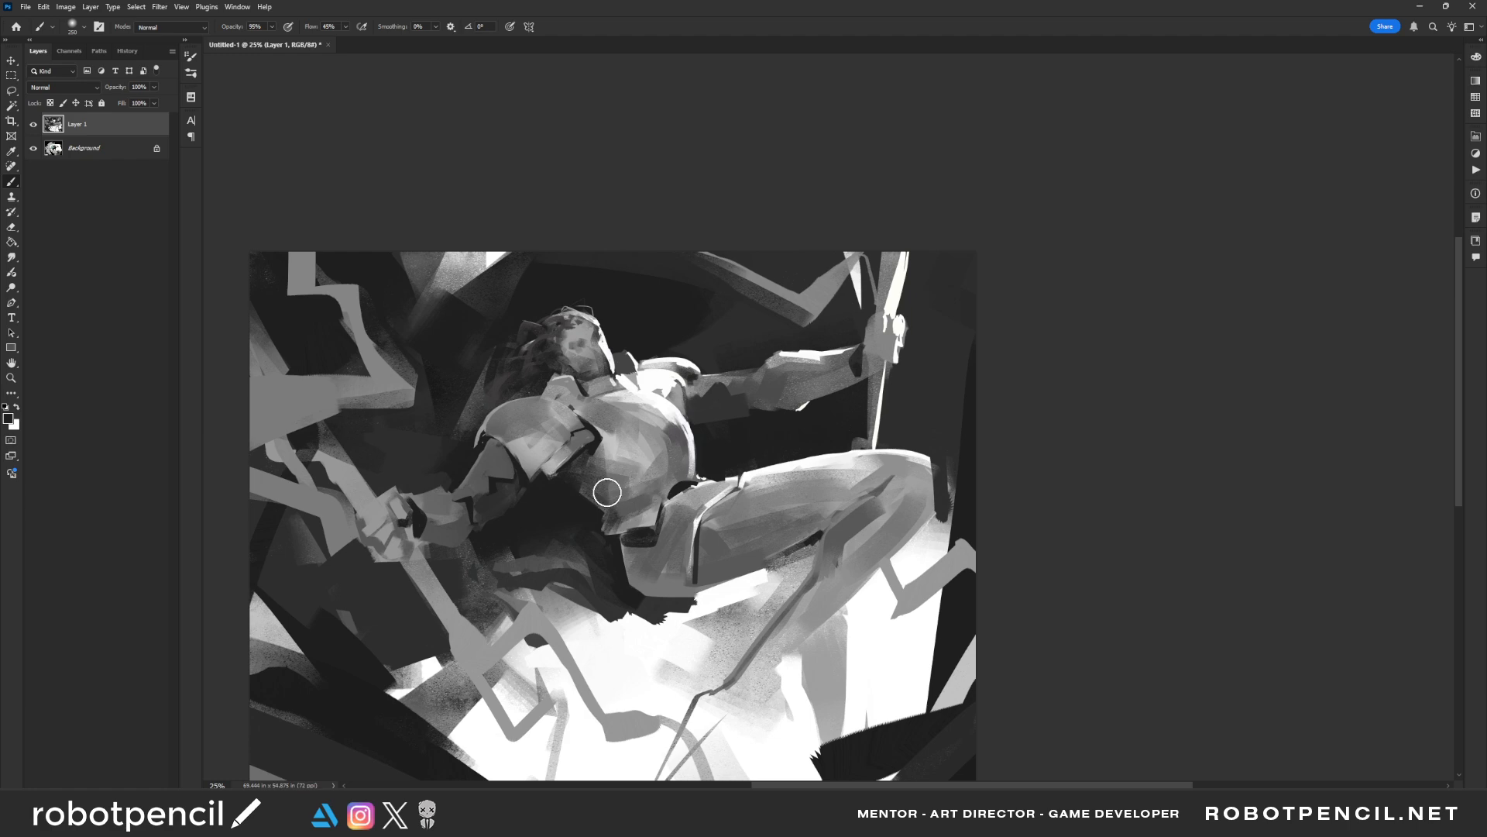
{"action": "key", "text": "bracketright"}
{"action": "key", "text": "bracketright"}
{"action": "key", "text": "bracketright"}
{"action": "key", "text": "bracketright"}
{"action": "key", "text": "bracketright"}
{"action": "key", "text": "bracketright"}
{"action": "key", "text": "bracketright"}
{"action": "key", "text": "bracketright"}
{"action": "mouse_move", "coordinate": [758, 419]}
{"action": "left_mouse_down"}
{"action": "mouse_move", "coordinate": [816, 406]}
{"action": "mouse_move", "coordinate": [898, 322]}
{"action": "mouse_move", "coordinate": [950, 351]}
{"action": "left_mouse_up"}
{"action": "key", "text": "bracketleft"}
{"action": "key", "text": "bracketleft"}
{"action": "key", "text": "bracketleft"}
{"action": "key", "text": "bracketleft"}
{"action": "key", "text": "bracketright"}
{"action": "left_click_drag", "start_coordinate": [574, 351], "coordinate": [547, 357]}
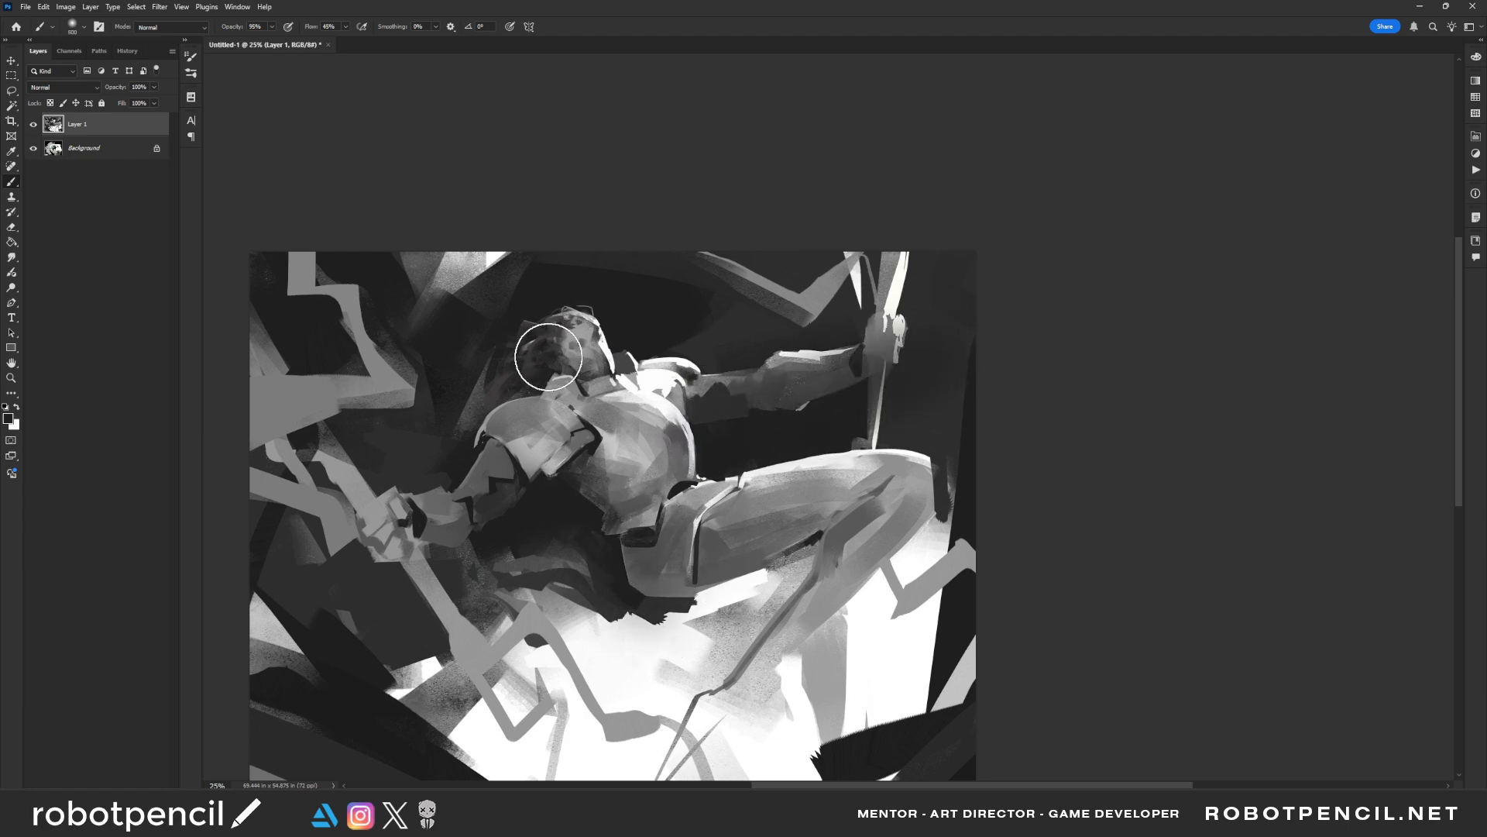
Set white as the foreground colour and airbrush a soft glow behind the neck and above the raised thigh
{"action": "key", "text": "d"}
{"action": "key", "text": "x"}
{"action": "mouse_move", "coordinate": [640, 395]}
{"action": "left_mouse_down"}
{"action": "mouse_move", "coordinate": [671, 406]}
{"action": "mouse_move", "coordinate": [619, 352]}
{"action": "left_mouse_up"}
{"action": "key", "text": "bracketright"}
{"action": "key", "text": "bracketright"}
{"action": "key", "text": "bracketright"}
{"action": "key", "text": "bracketright"}
{"action": "key", "text": "bracketright"}
{"action": "key", "text": "bracketright"}
{"action": "key", "text": "bracketright"}
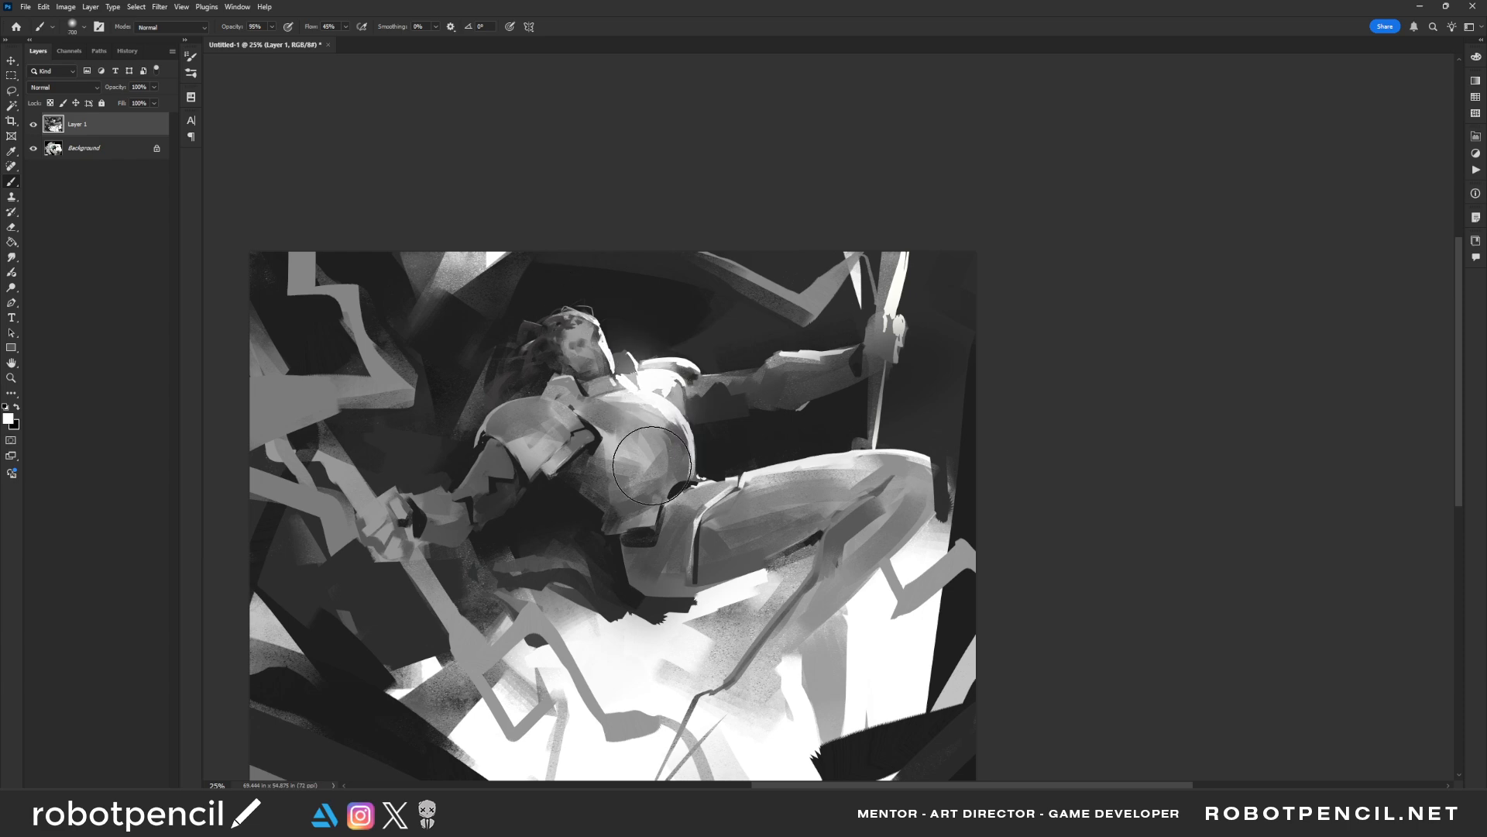
{"action": "left_click_drag", "start_coordinate": [776, 453], "coordinate": [946, 466]}
Mirror the painting and airbrush a broad white glow over the lower background with a much bigger brush
{"action": "key", "text": "alt+space"}
{"action": "left_click", "coordinate": [830, 517], "text": "alt"}
{"action": "left_click", "coordinate": [829, 517], "text": "alt"}
{"action": "left_click", "coordinate": [828, 519], "text": "alt"}
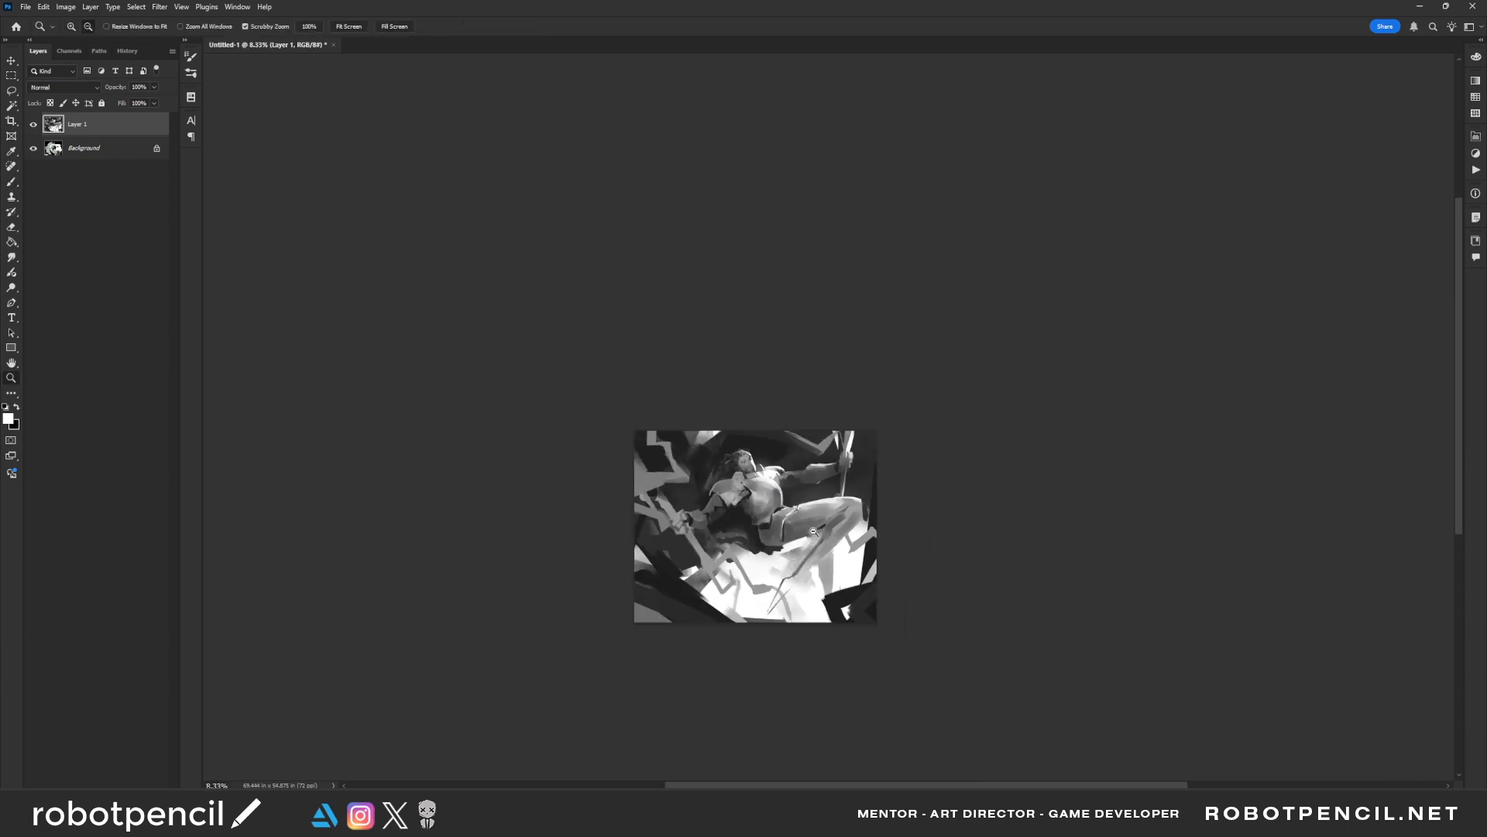
{"action": "key", "text": "F5"}
{"action": "key", "text": "ctrl+space"}
{"action": "left_click", "coordinate": [744, 540], "text": "ctrl"}
{"action": "left_click", "coordinate": [743, 539], "text": "ctrl"}
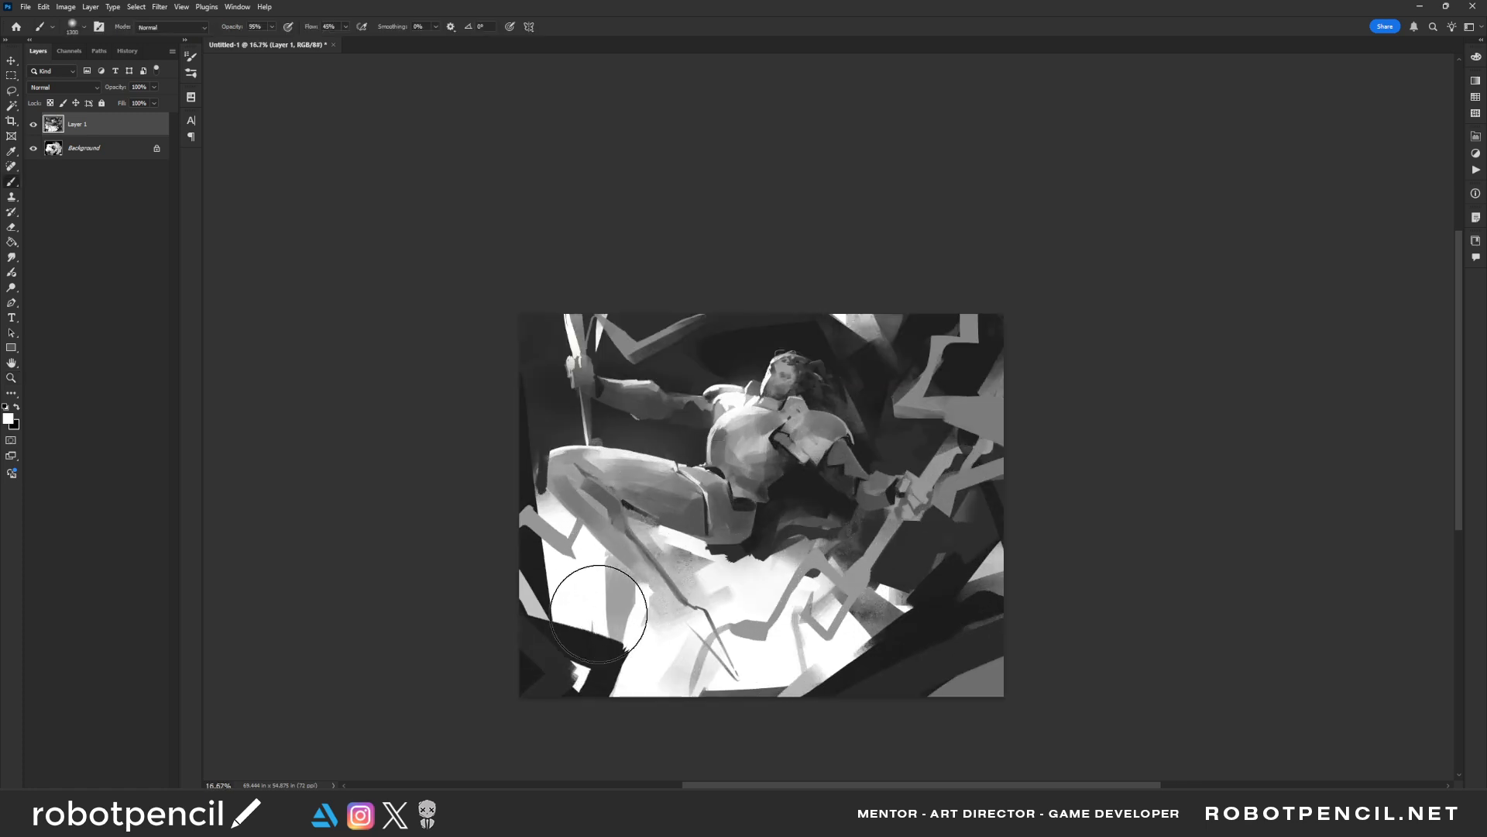
{"action": "left_click_drag", "start_coordinate": [585, 569], "coordinate": [561, 608]}
{"action": "key", "text": "bracketright"}
{"action": "key", "text": "bracketright"}
{"action": "key", "text": "bracketright"}
{"action": "key", "text": "bracketright"}
{"action": "key", "text": "bracketright"}
{"action": "key", "text": "bracketright"}
{"action": "key", "text": "bracketright"}
{"action": "key", "text": "bracketright"}
{"action": "key", "text": "bracketright"}
{"action": "key", "text": "bracketright"}
{"action": "key", "text": "bracketright"}
{"action": "key", "text": "bracketright"}
{"action": "key", "text": "bracketright"}
{"action": "key", "text": "bracketright"}
{"action": "key", "text": "bracketright"}
{"action": "mouse_move", "coordinate": [660, 637]}
{"action": "left_mouse_down"}
{"action": "mouse_move", "coordinate": [789, 605]}
{"action": "mouse_move", "coordinate": [857, 618]}
{"action": "left_mouse_up"}
Airbrush a soft glow along the background's upper edge behind the hair and undo the last glow stroke
{"action": "key", "text": "bracketleft"}
{"action": "key", "text": "bracketleft"}
{"action": "key", "text": "bracketleft"}
{"action": "key", "text": "bracketleft"}
{"action": "key", "text": "bracketleft"}
{"action": "key", "text": "bracketleft"}
{"action": "key", "text": "bracketleft"}
{"action": "key", "text": "bracketleft"}
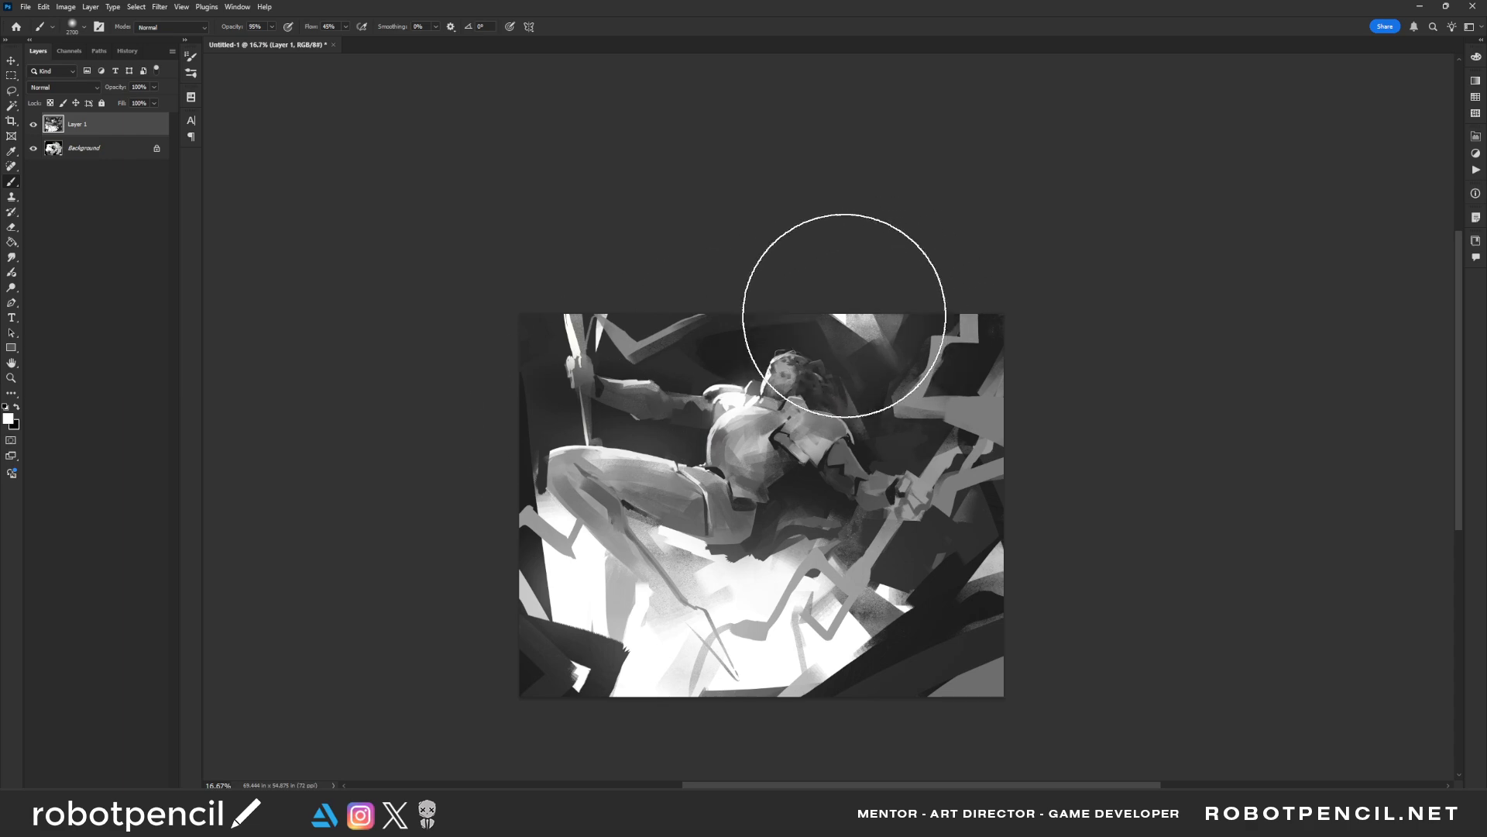
{"action": "left_click_drag", "start_coordinate": [843, 317], "coordinate": [847, 282]}
{"action": "left_click_drag", "start_coordinate": [508, 377], "coordinate": [514, 369]}
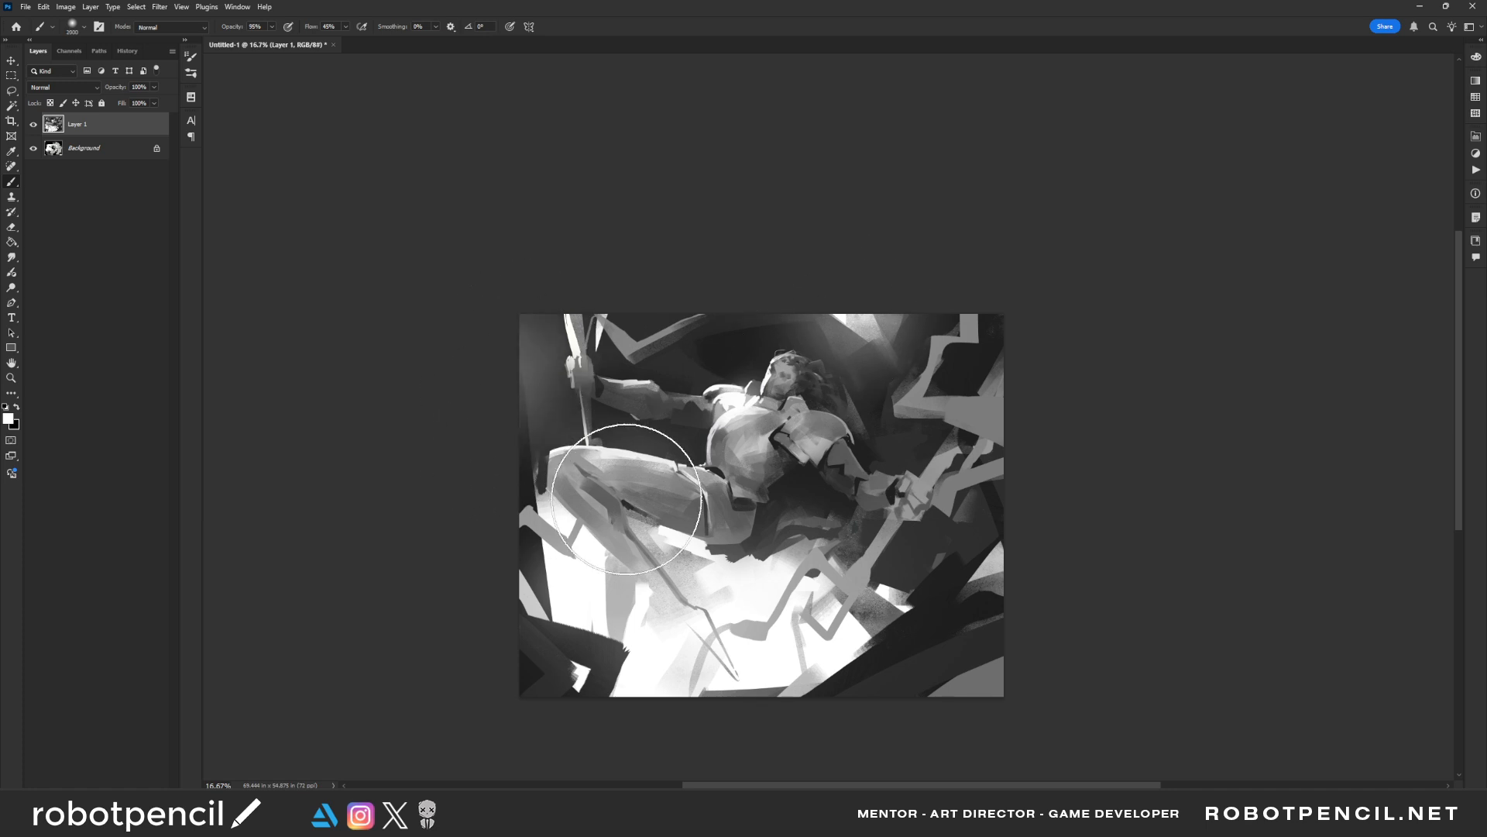
{"action": "key", "text": "ctrl+z"}
Mirror the painting back and switch to the Triangle Chalk CV brush
{"action": "key", "text": "z"}
{"action": "left_click", "coordinate": [779, 629]}
{"action": "key", "text": "ctrl+shift+h"}
{"action": "left_click_drag", "start_coordinate": [841, 534], "coordinate": [737, 552]}
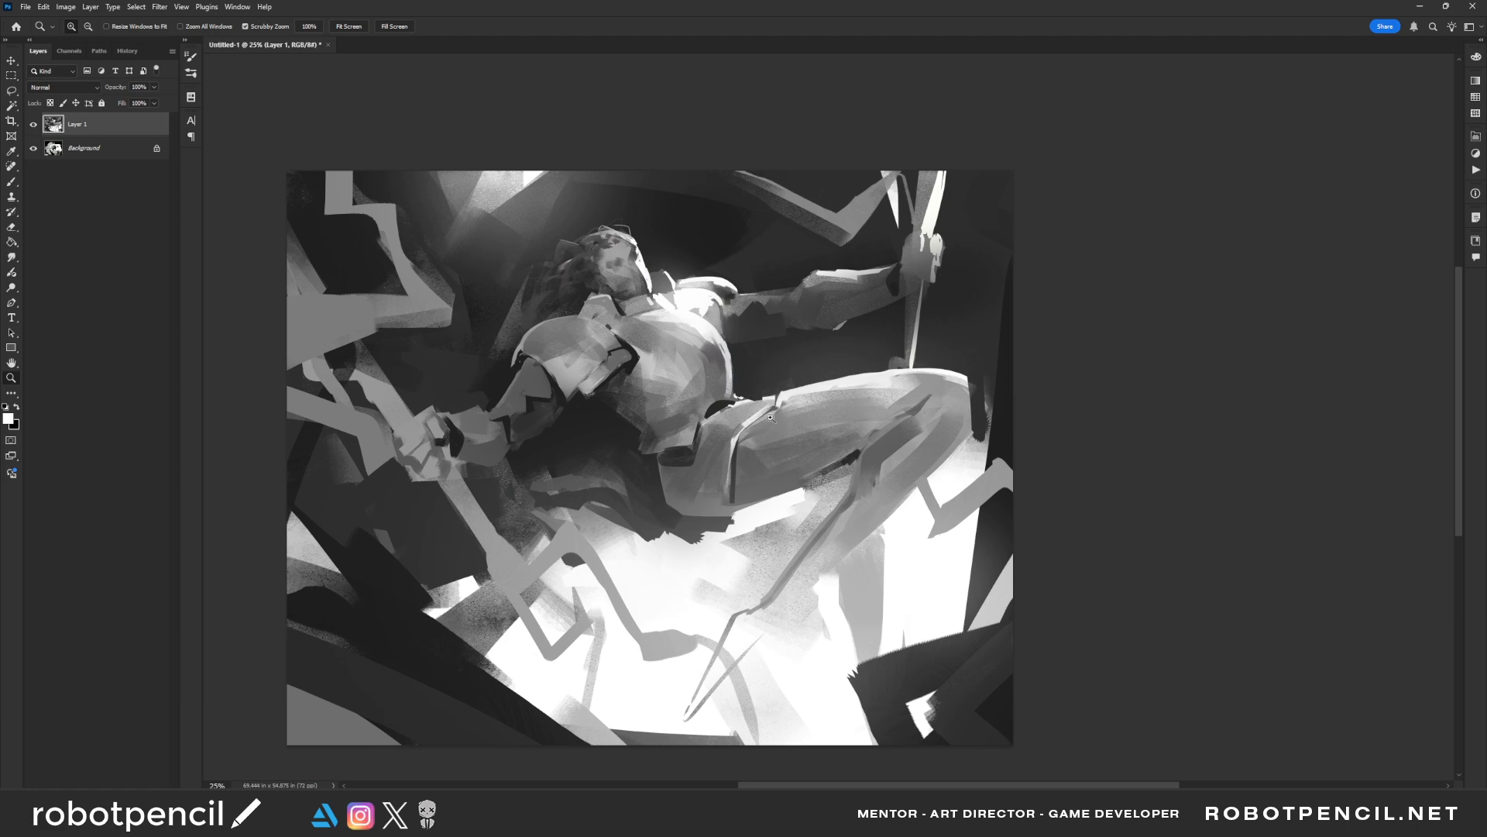
{"action": "key", "text": "b"}
{"action": "right_click", "coordinate": [575, 405]}
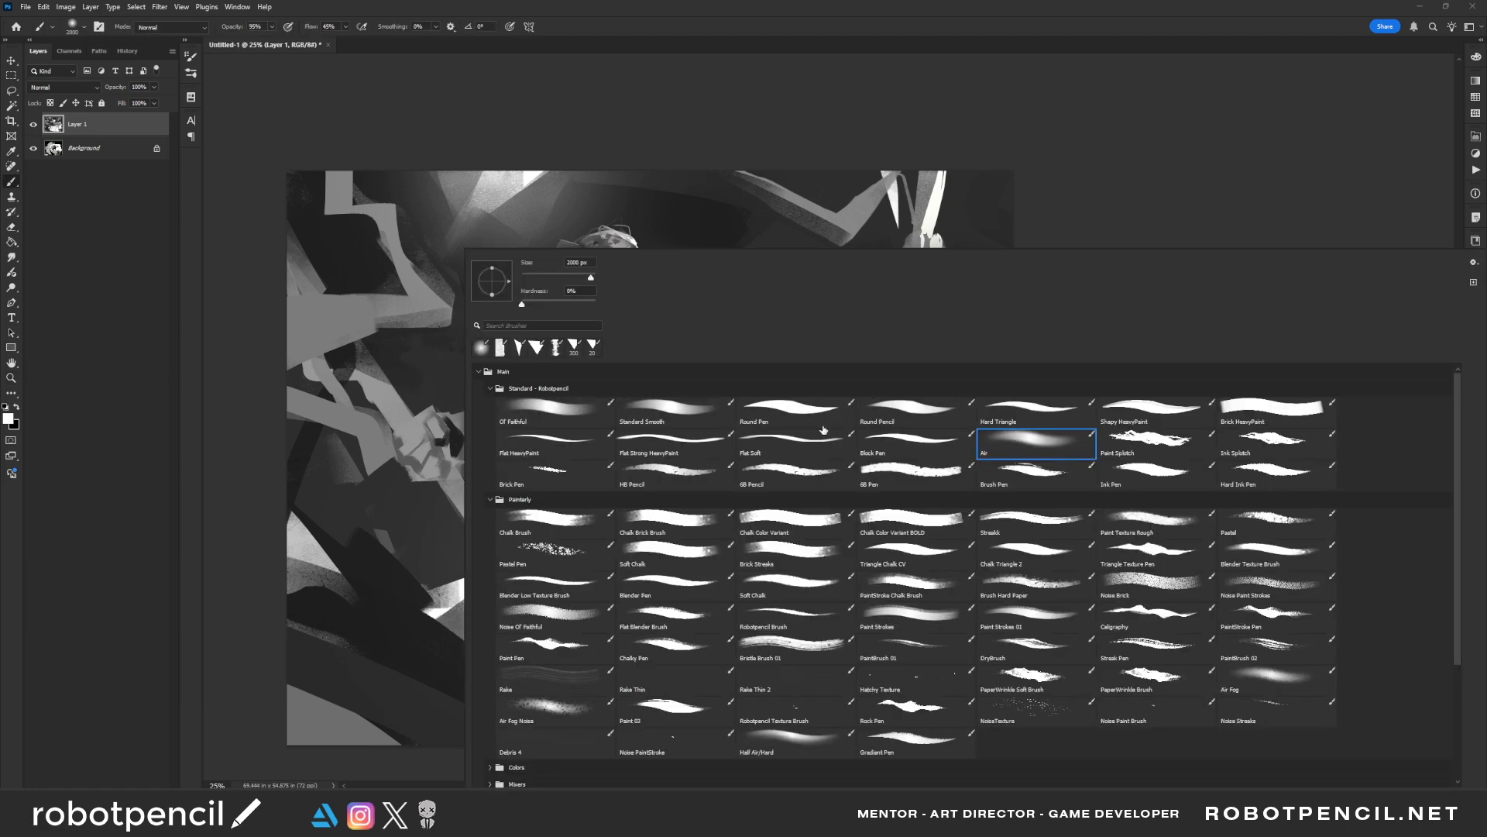
{"action": "left_click", "coordinate": [575, 519]}
{"action": "left_click", "coordinate": [665, 548]}
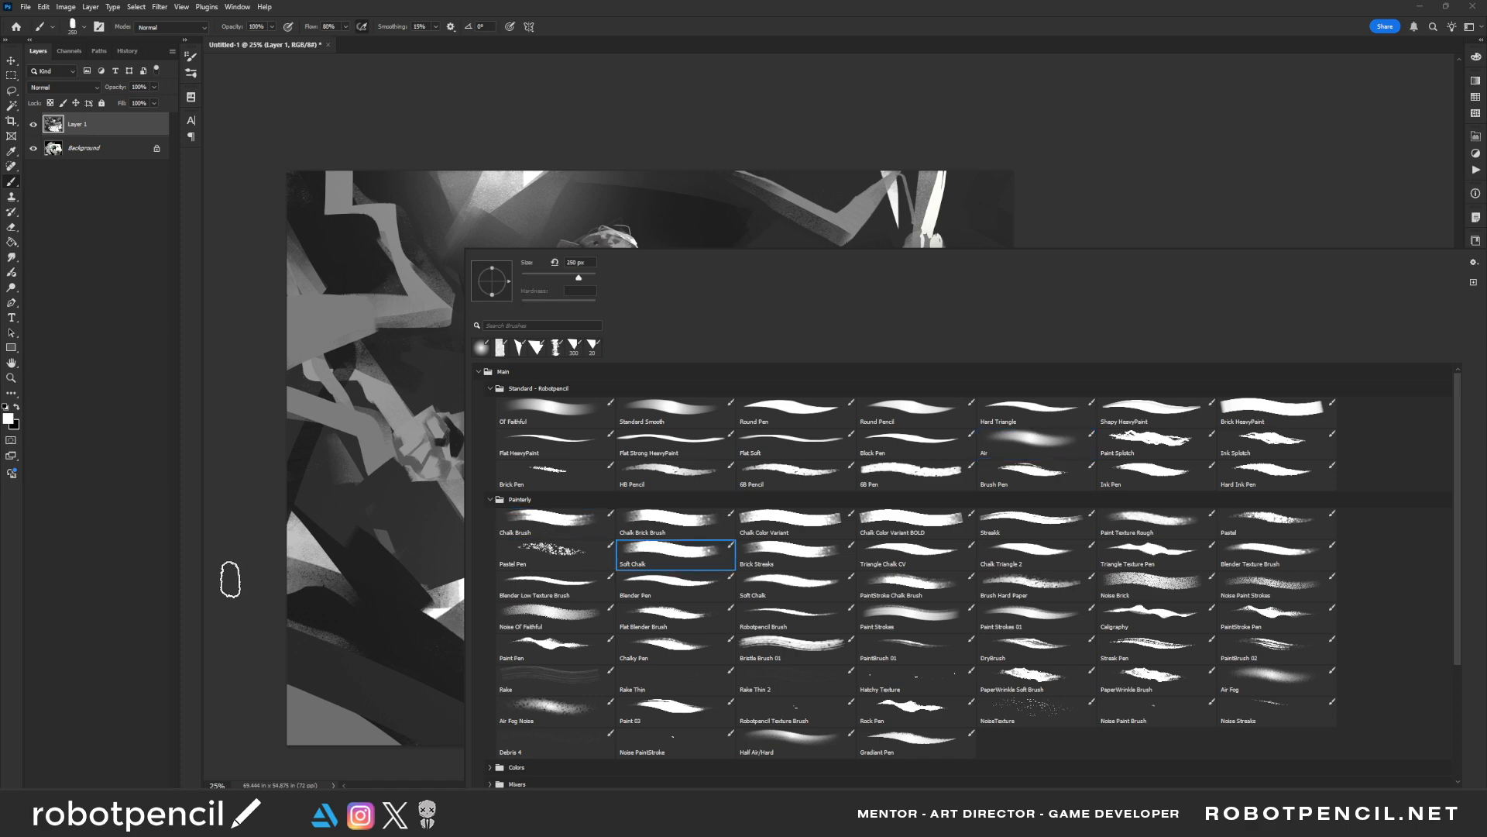
{"action": "left_click", "coordinate": [229, 580]}
{"action": "right_click", "coordinate": [716, 424]}
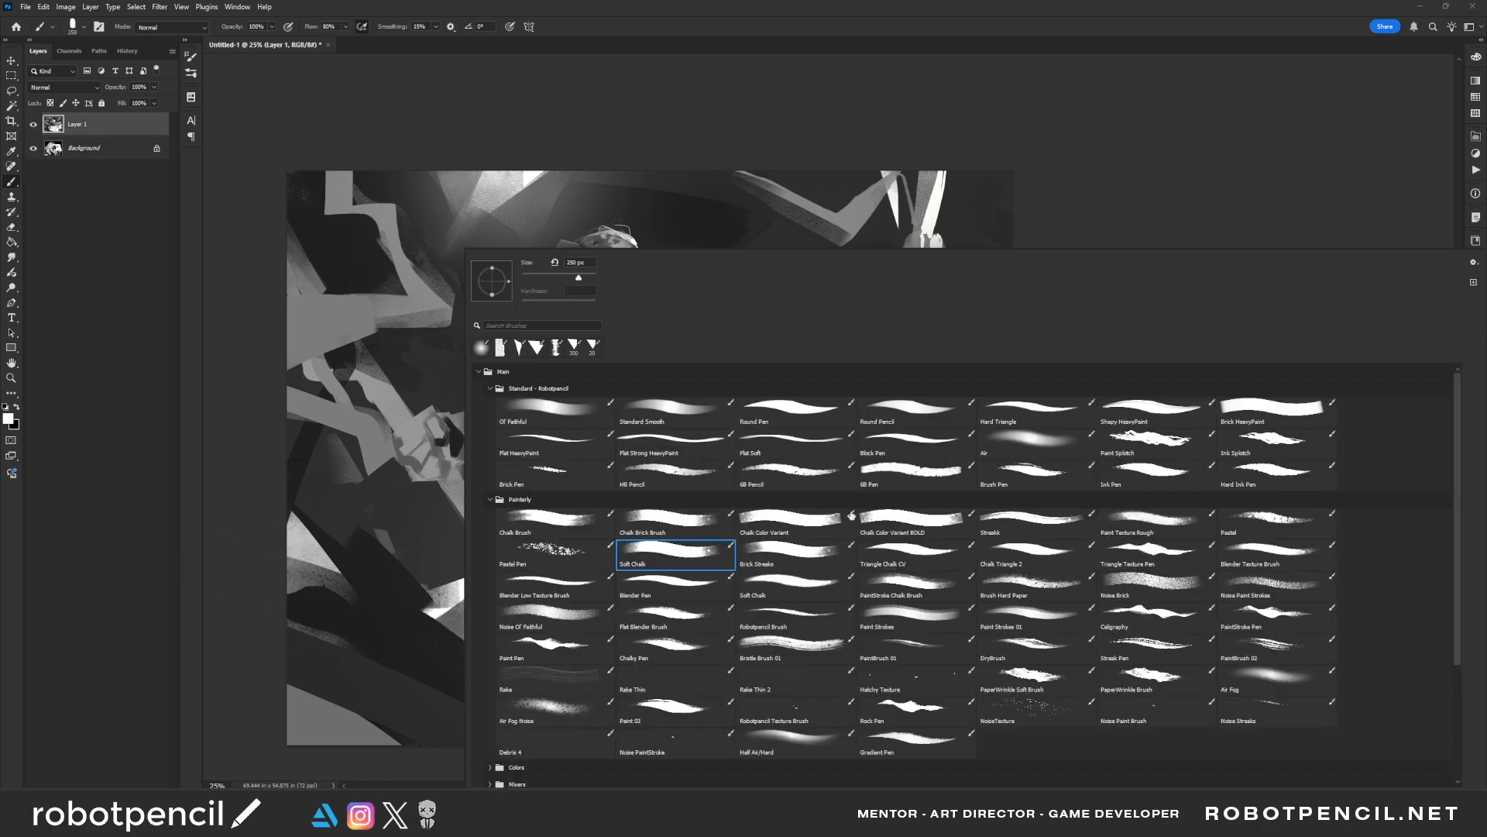
{"action": "left_click", "coordinate": [916, 558]}
{"action": "left_click", "coordinate": [255, 509]}
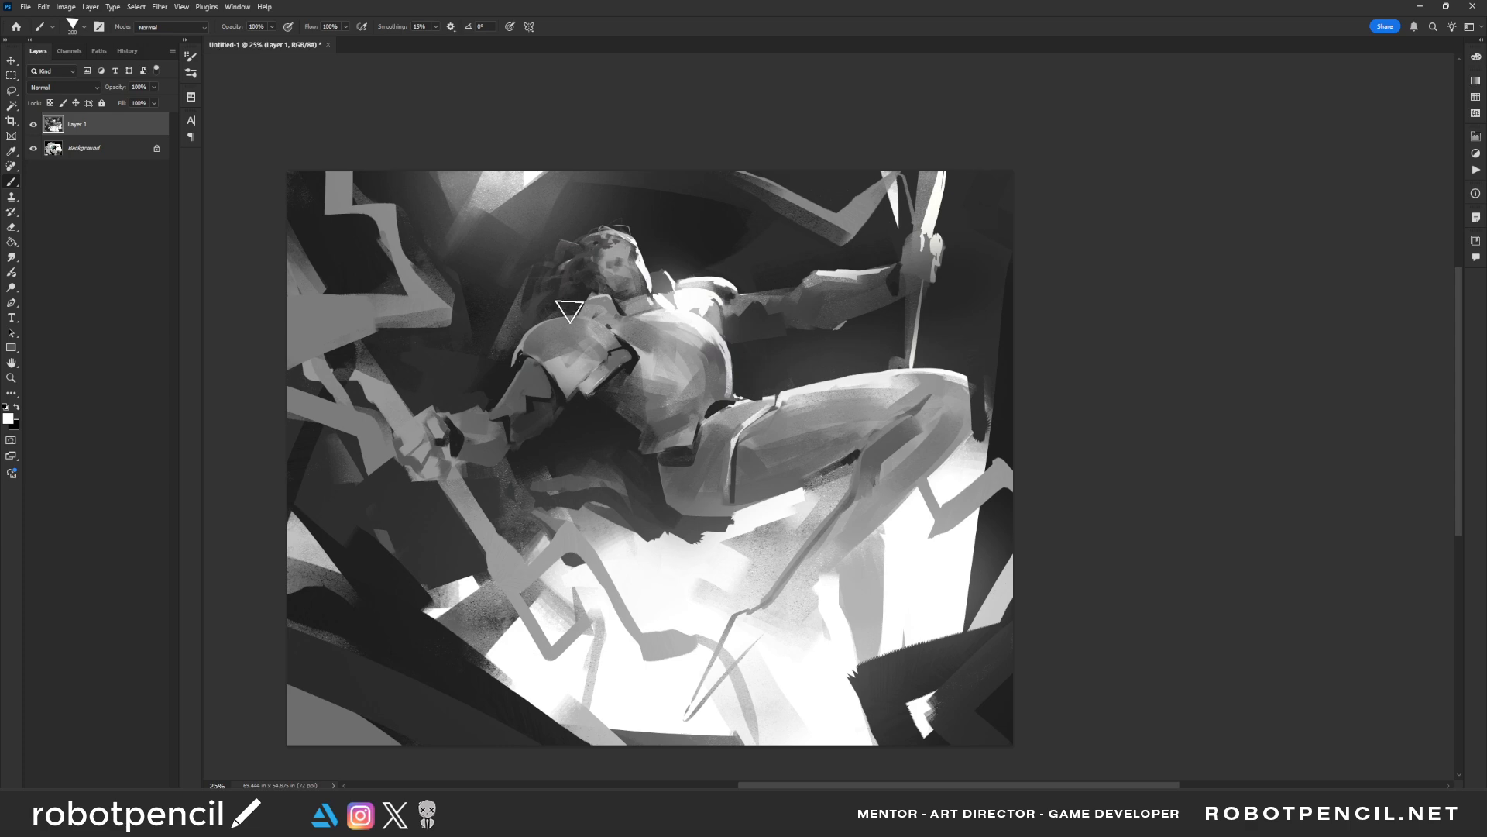
Highlight the collar plate and the lit edge of the face with a smaller brush, checking the painting mirrored
{"action": "key", "text": "bracketleft"}
{"action": "key", "text": "bracketleft"}
{"action": "key", "text": "bracketleft"}
{"action": "key", "text": "bracketleft"}
{"action": "key", "text": "bracketleft"}
{"action": "key", "text": "bracketleft"}
{"action": "key", "text": "bracketleft"}
{"action": "key", "text": "ctrl+shift+h"}
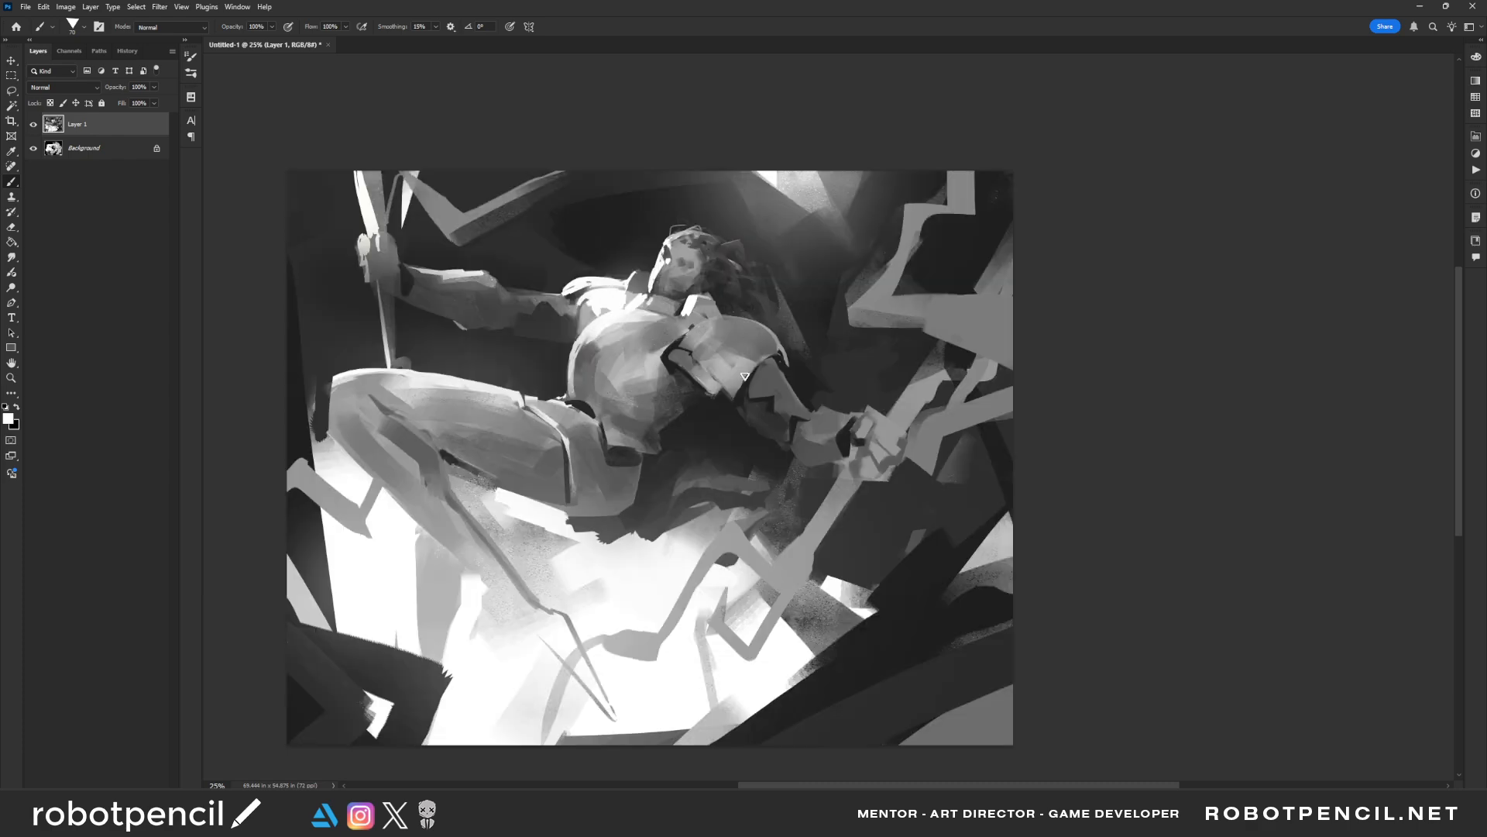
{"action": "key", "text": "ctrl+shift+h"}
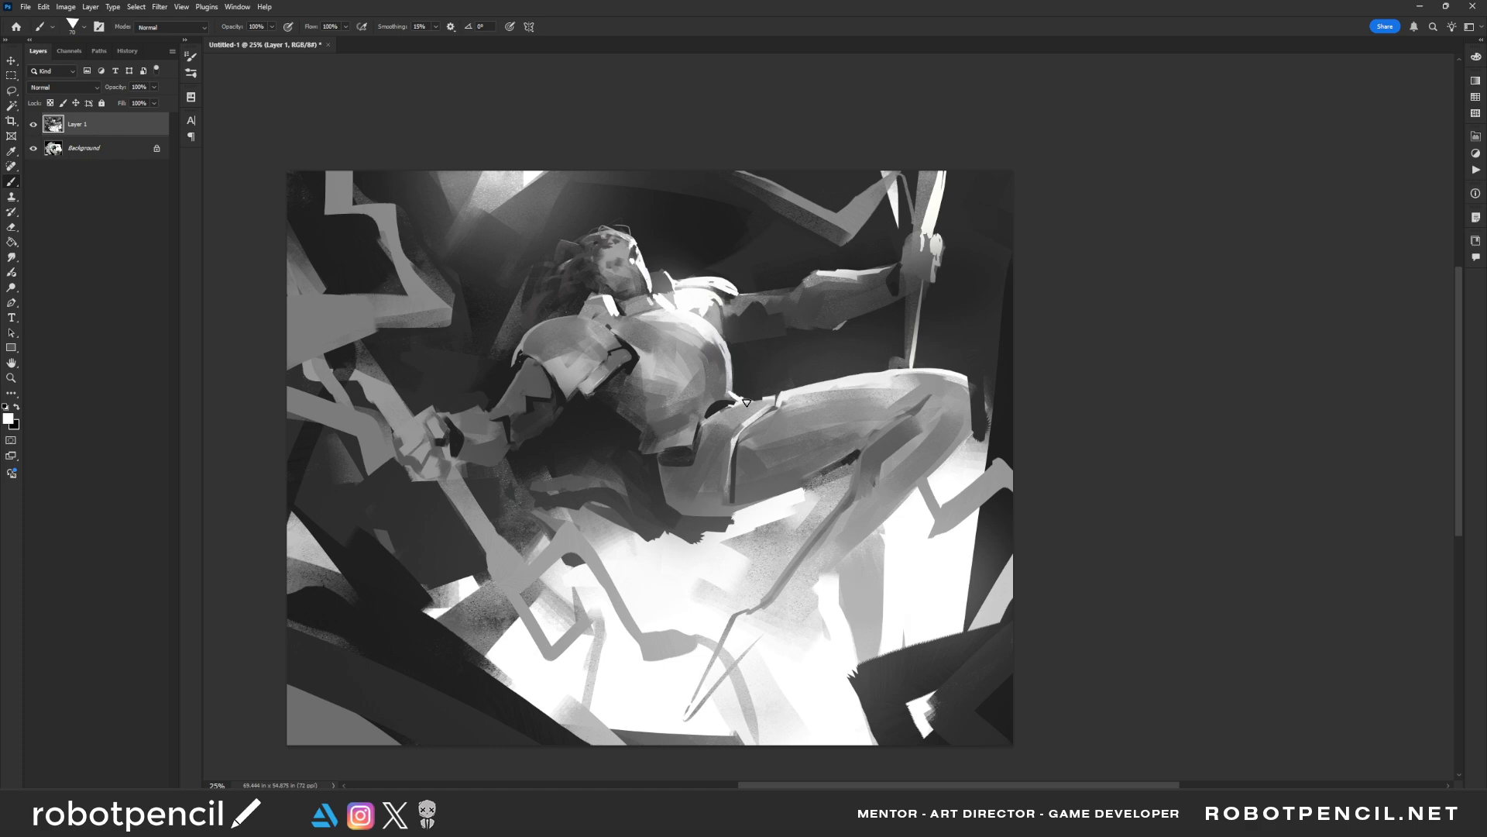
Paint white highlights along the thigh's upper edge from the hip to the knee, enlarging the brush for the knee
{"action": "left_click_drag", "start_coordinate": [731, 408], "coordinate": [768, 399]}
{"action": "mouse_move", "coordinate": [778, 397]}
{"action": "left_mouse_down"}
{"action": "mouse_move", "coordinate": [940, 379]}
{"action": "mouse_move", "coordinate": [905, 397]}
{"action": "mouse_move", "coordinate": [953, 378]}
{"action": "mouse_move", "coordinate": [898, 393]}
{"action": "left_mouse_up"}
{"action": "key", "text": "bracketright"}
{"action": "key", "text": "bracketright"}
{"action": "key", "text": "bracketright"}
{"action": "key", "text": "bracketright"}
{"action": "key", "text": "bracketright"}
{"action": "key", "text": "bracketright"}
{"action": "key", "text": "bracketright"}
{"action": "key", "text": "bracketright"}
{"action": "left_click", "coordinate": [960, 391]}
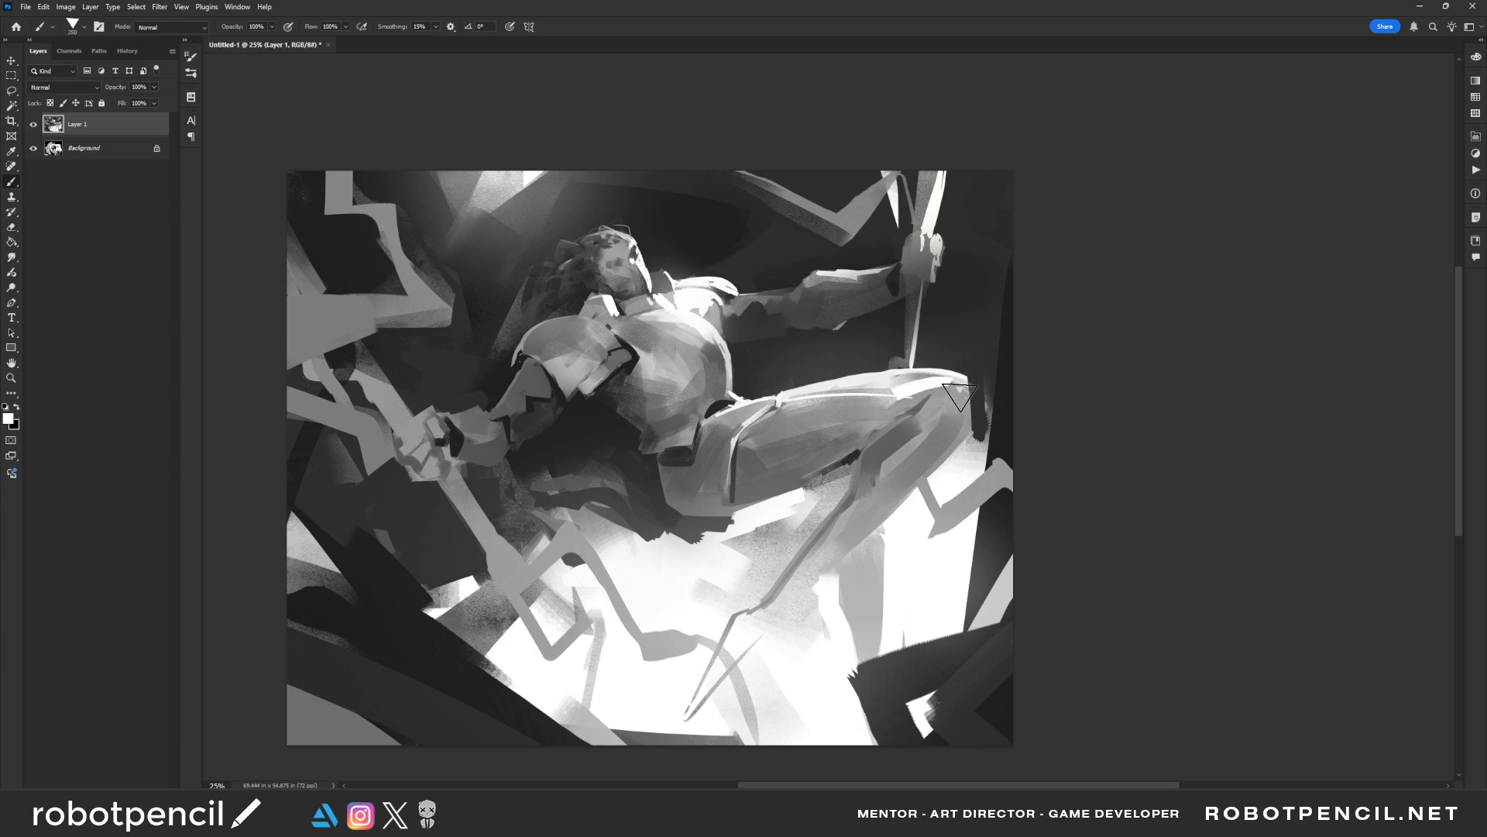
Mirror the painting and add a light stroke on the thigh's upper edge beside the hip seam
{"action": "key", "text": "ctrl+shift+h"}
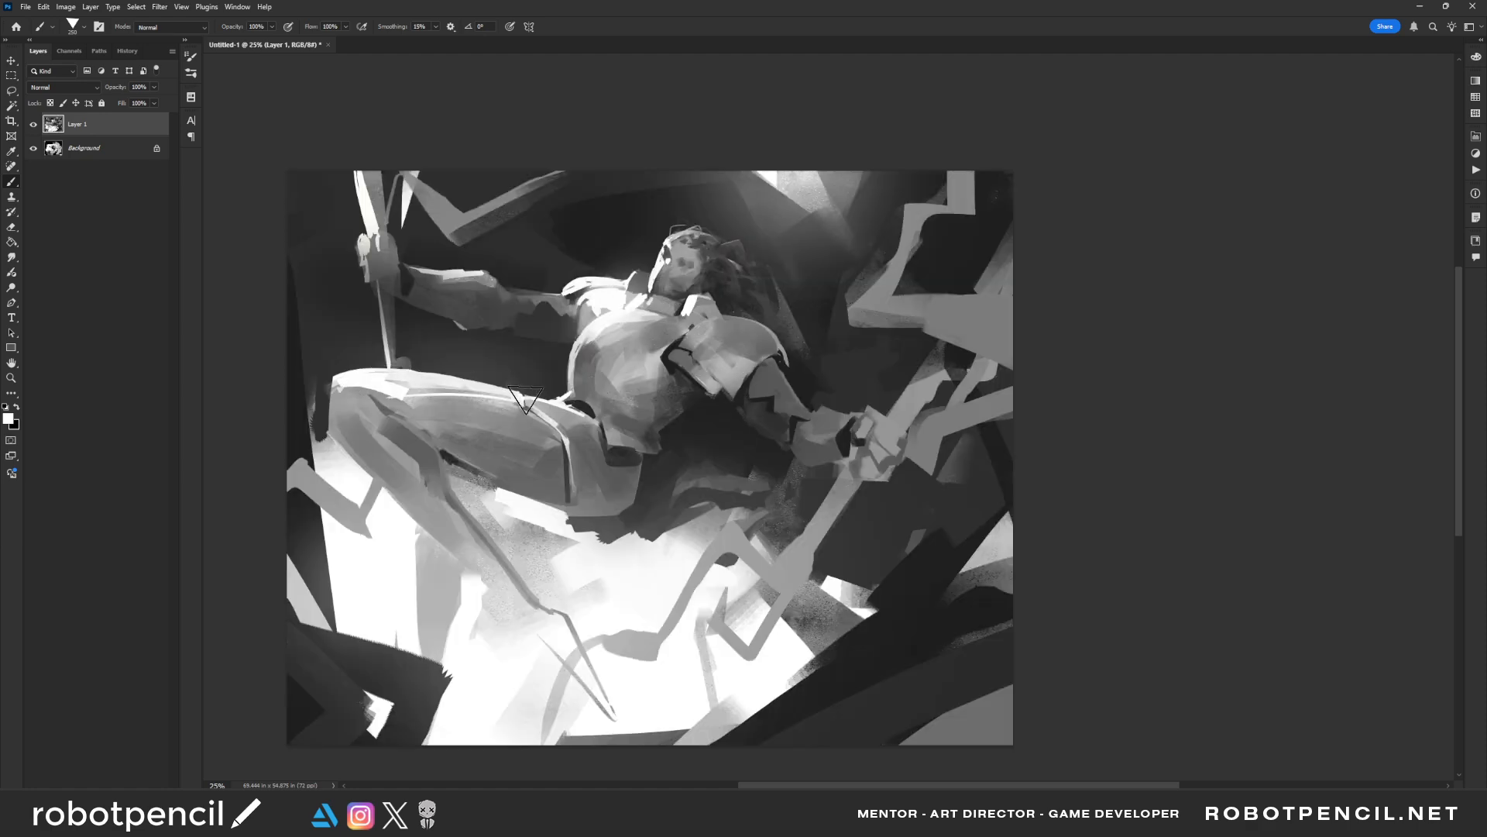
{"action": "key", "text": "bracketleft"}
{"action": "left_click_drag", "start_coordinate": [530, 398], "coordinate": [586, 436]}
Sample a grey, draw a thin dark plane line across the chest armour with a smaller brush, and mirror the painting back
{"action": "key", "text": "bracketleft"}
{"action": "key", "text": "bracketleft"}
{"action": "key", "text": "bracketleft"}
{"action": "left_click", "coordinate": [572, 348], "text": "alt"}
{"action": "mouse_move", "coordinate": [573, 349]}
{"action": "left_mouse_down"}
{"action": "mouse_move", "coordinate": [577, 391]}
{"action": "mouse_move", "coordinate": [632, 402]}
{"action": "left_mouse_up"}
{"action": "key", "text": "bracketright"}
{"action": "key", "text": "bracketright"}
{"action": "key", "text": "bracketright"}
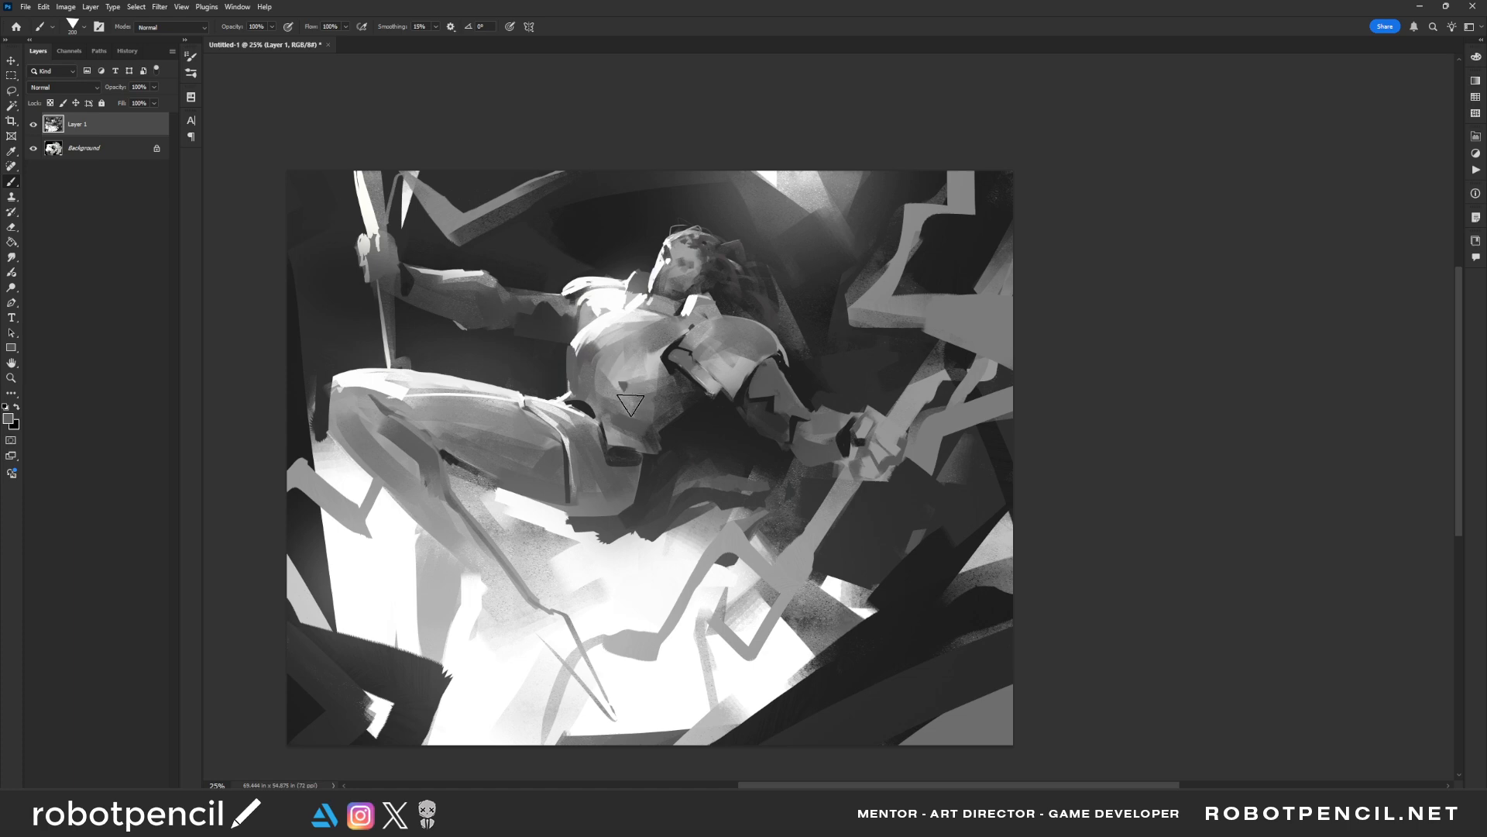
{"action": "key", "text": "bracketleft"}
{"action": "key", "text": "bracketleft"}
{"action": "key", "text": "bracketleft"}
{"action": "key", "text": "bracketleft"}
{"action": "key", "text": "bracketleft"}
{"action": "key", "text": "bracketleft"}
{"action": "key", "text": "bracketleft"}
{"action": "key", "text": "bracketleft"}
{"action": "key", "text": "ctrl+z"}
{"action": "left_click_drag", "start_coordinate": [601, 343], "coordinate": [631, 369]}
{"action": "key", "text": "F2"}
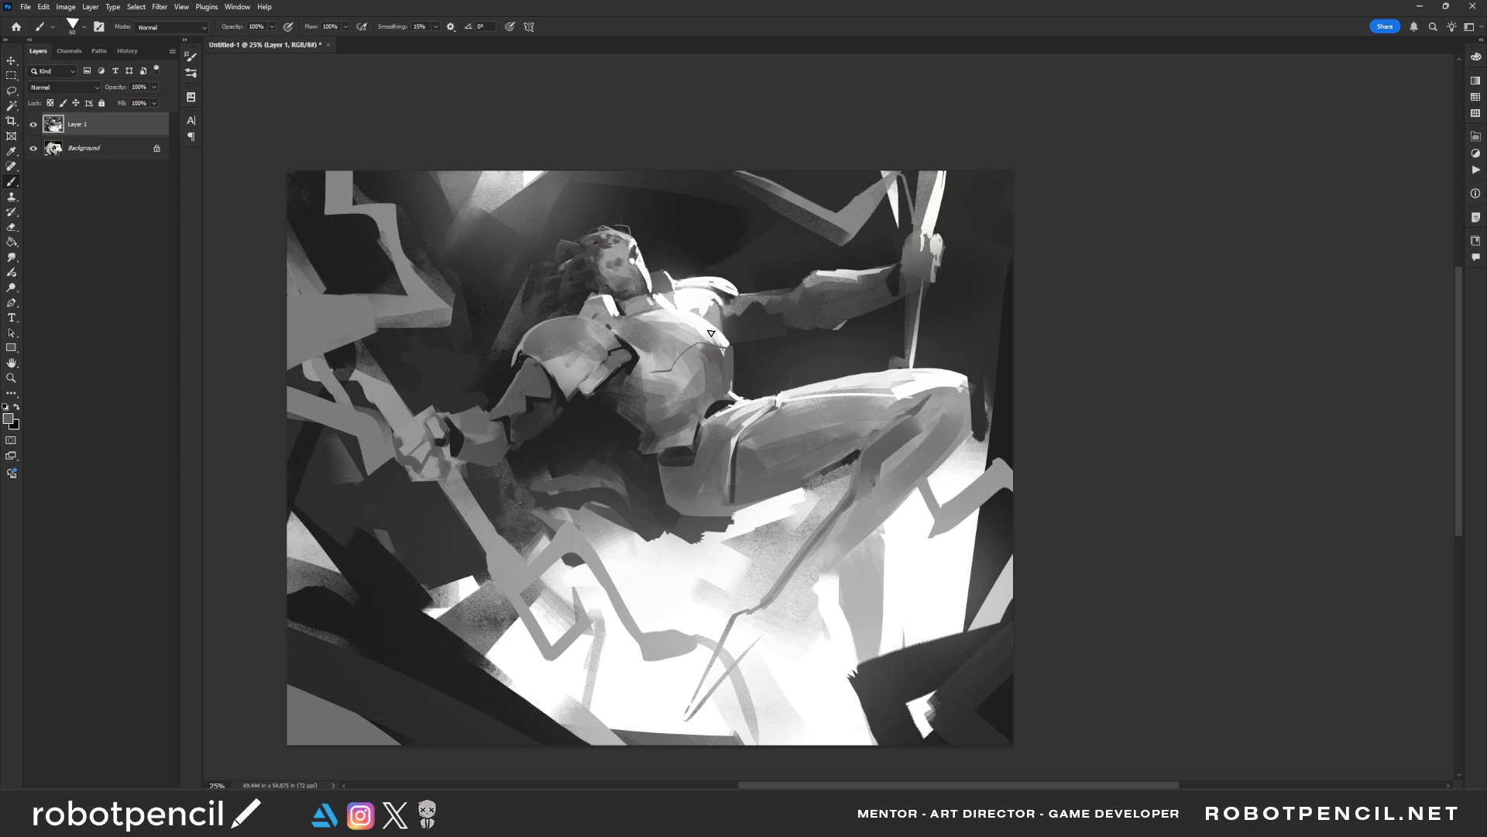
Try sampled-grey strokes across the lower chest plate and beside the far shoulder
{"action": "left_click", "coordinate": [713, 339], "text": "alt"}
{"action": "left_click", "coordinate": [634, 359], "text": "alt"}
{"action": "left_click_drag", "start_coordinate": [629, 368], "coordinate": [657, 371]}
{"action": "left_click_drag", "start_coordinate": [731, 313], "coordinate": [719, 341]}
{"action": "key", "text": "ctrl+z"}
{"action": "key", "text": "ctrl+z"}
Paint short sampled-grey strokes along the lower edge of the chest plate and down the side of the torso
{"action": "left_click", "coordinate": [655, 367], "text": "alt"}
{"action": "left_click", "coordinate": [628, 365], "text": "alt"}
{"action": "left_click", "coordinate": [654, 366], "text": "alt"}
{"action": "left_click_drag", "start_coordinate": [691, 352], "coordinate": [684, 395]}
Mirror the painting, add white highlights along the near shoulder plate's upper edge, and enlarge the brush
{"action": "key", "text": "z"}
{"action": "left_click", "coordinate": [727, 408], "text": "alt"}
{"action": "left_click", "coordinate": [727, 408], "text": "alt"}
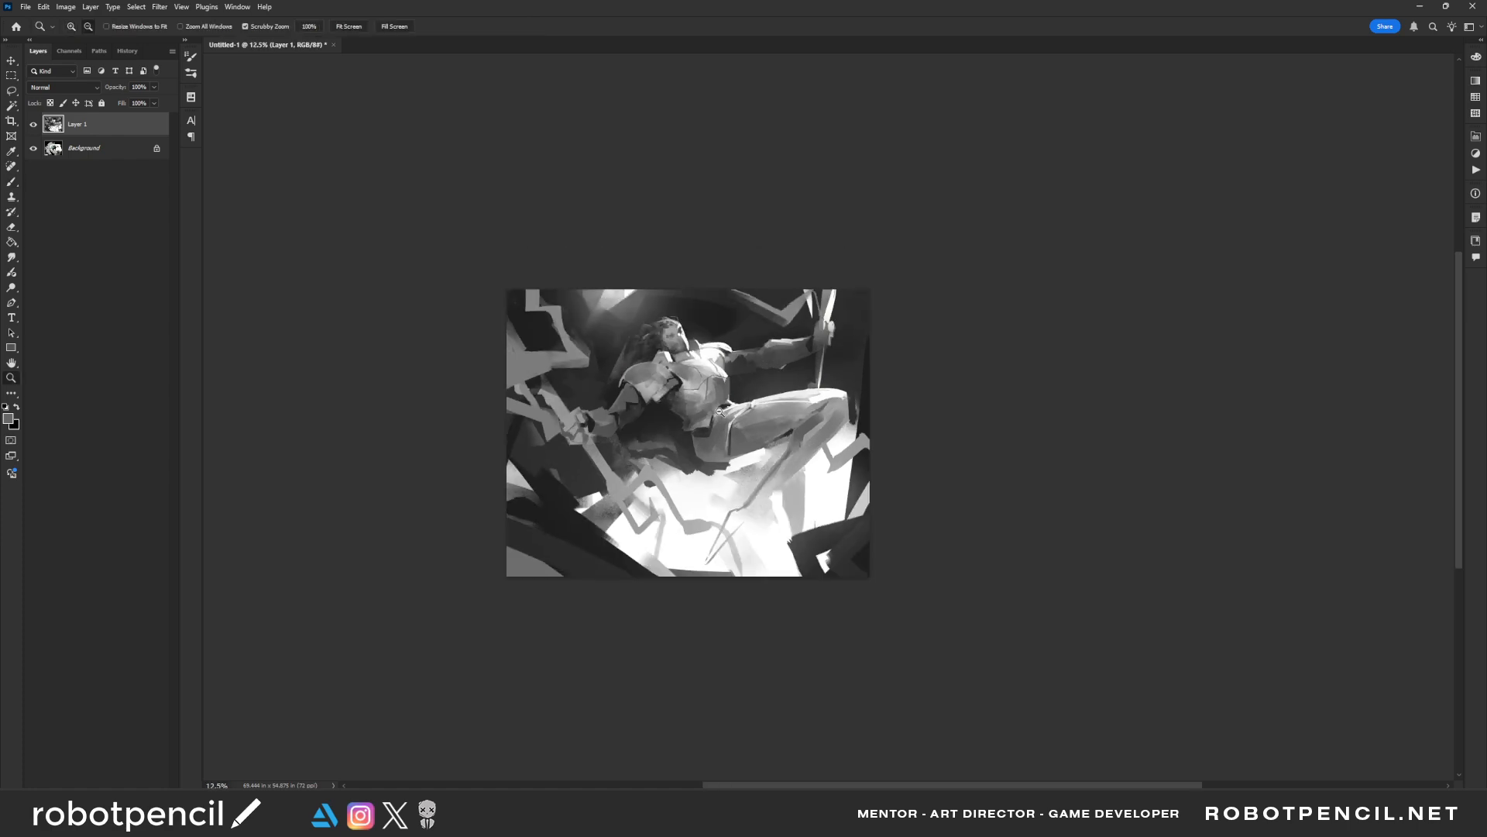
{"action": "key", "text": "ctrl+shift+h"}
{"action": "left_click", "coordinate": [689, 397]}
{"action": "key", "text": "b"}
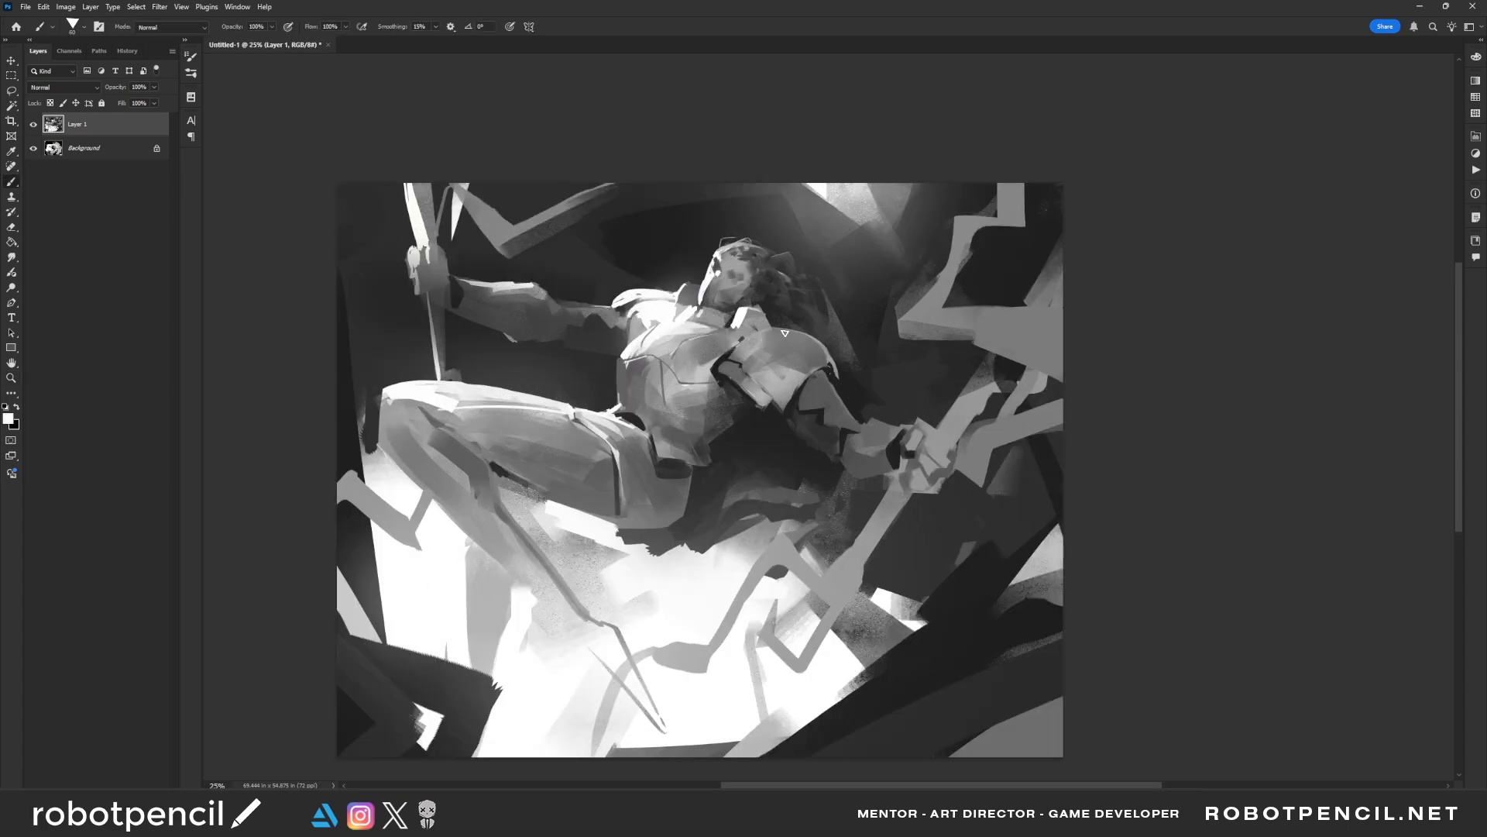
{"action": "mouse_move", "coordinate": [730, 355]}
{"action": "left_mouse_down"}
{"action": "mouse_move", "coordinate": [778, 332]}
{"action": "mouse_move", "coordinate": [811, 338]}
{"action": "left_mouse_up"}
{"action": "key", "text": "]"}
{"action": "key", "text": "]"}
{"action": "key", "text": "]"}
{"action": "key", "text": "]"}
{"action": "key", "text": "]"}
Check the whole painting at a reduced size and mirror it back
{"action": "key", "text": "z"}
{"action": "left_click", "coordinate": [723, 426], "text": "alt"}
{"action": "left_click", "coordinate": [723, 426], "text": "alt"}
{"action": "left_click", "coordinate": [721, 427], "text": "alt"}
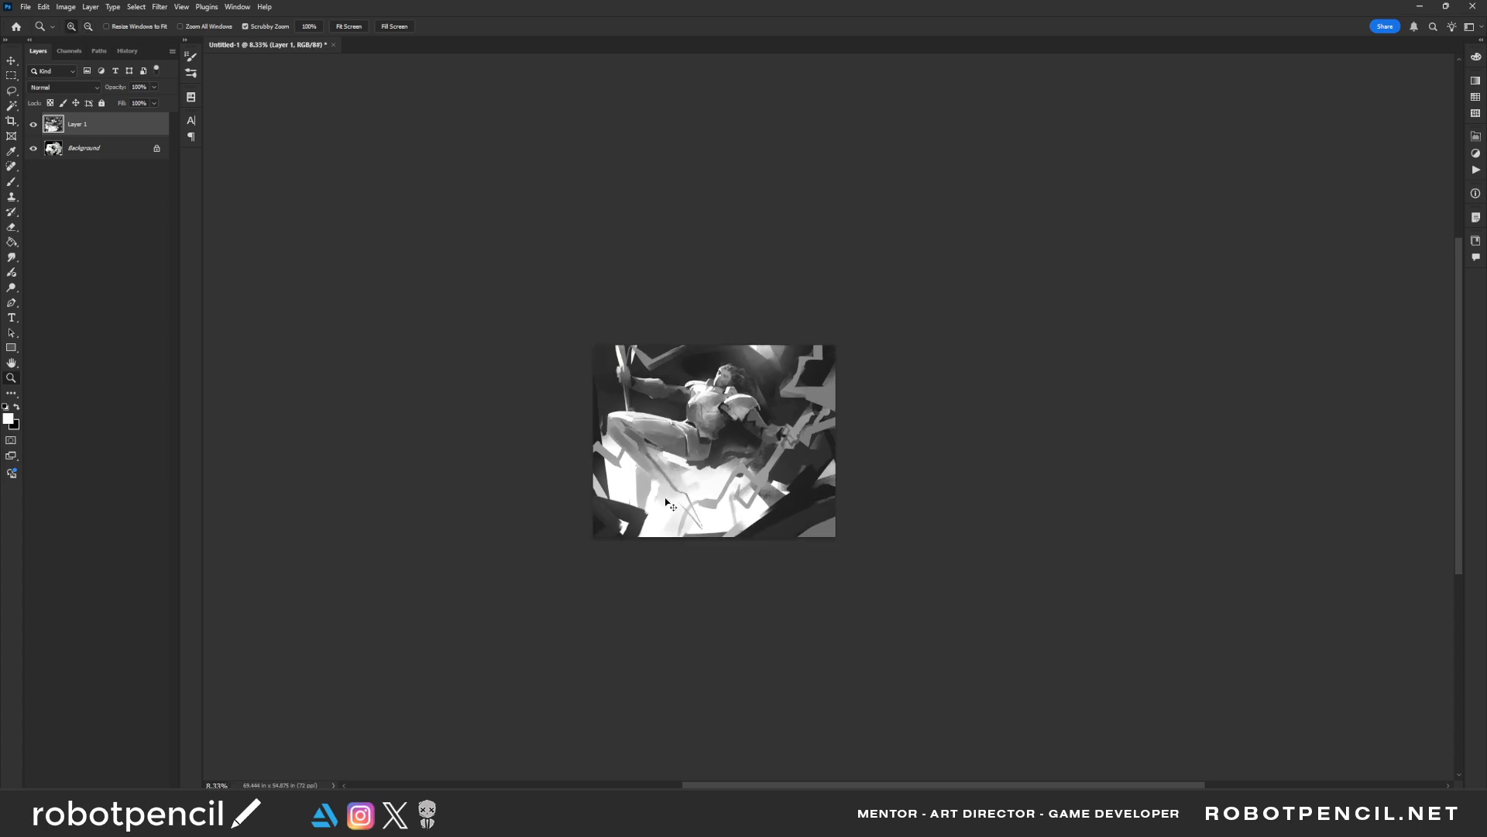
{"action": "left_click", "coordinate": [650, 410]}
{"action": "left_click", "coordinate": [656, 417]}
{"action": "left_click", "coordinate": [662, 429]}
{"action": "key", "text": "F2"}
{"action": "mouse_move", "coordinate": [867, 428]}
{"action": "left_mouse_down"}
{"action": "mouse_move", "coordinate": [757, 399]}
{"action": "mouse_move", "coordinate": [649, 420]}
{"action": "left_mouse_up"}
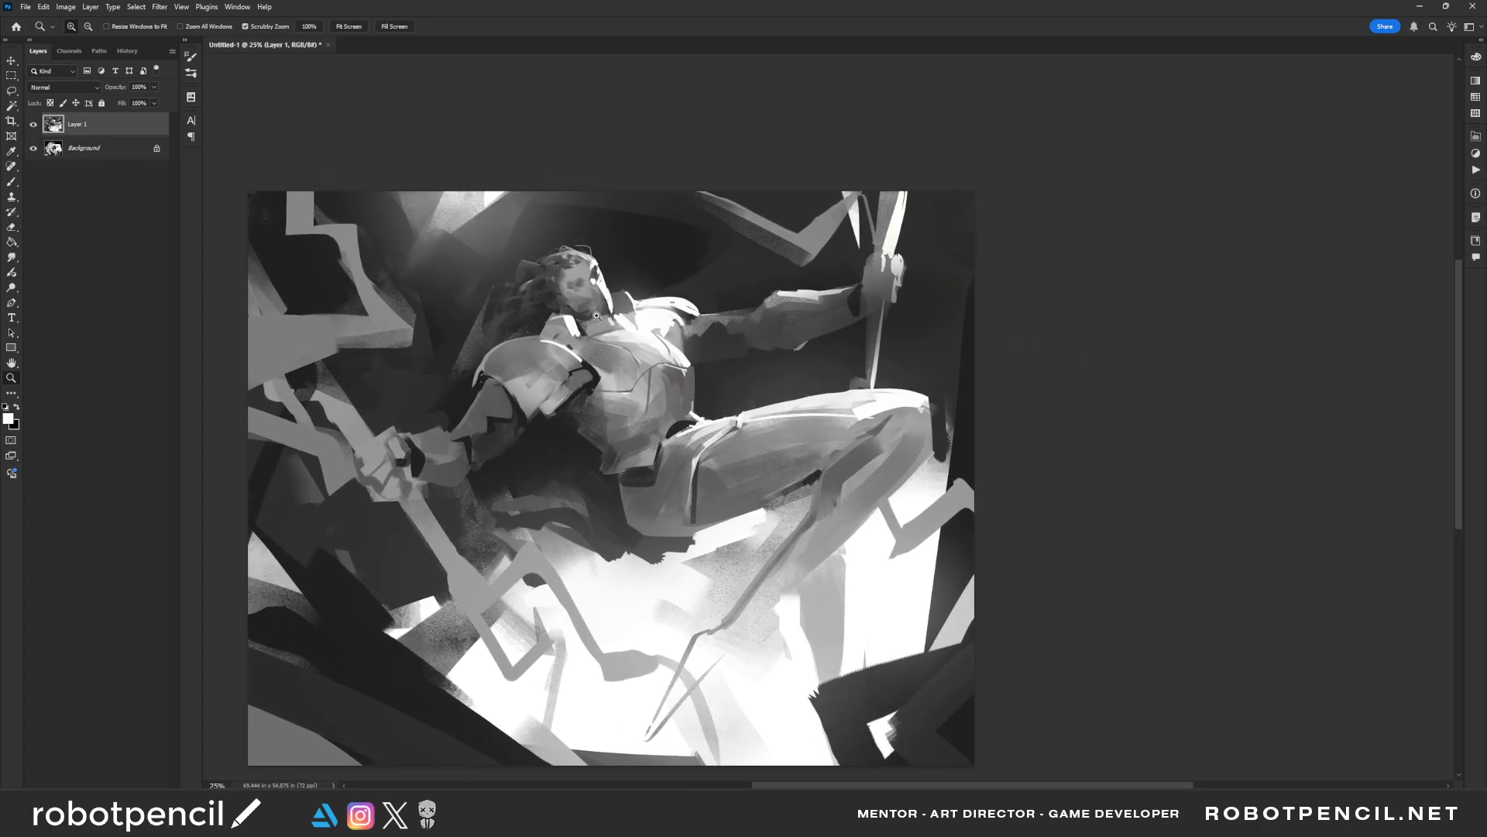
Sample a grey and tone the upper surface of the near shoulder plate beside the collar
{"action": "key", "text": "b"}
{"action": "key", "text": "z"}
{"action": "left_click", "coordinate": [579, 380]}
{"action": "key", "text": "b"}
{"action": "mouse_move", "coordinate": [531, 330]}
{"action": "left_mouse_down"}
{"action": "mouse_move", "coordinate": [571, 347]}
{"action": "mouse_move", "coordinate": [558, 343]}
{"action": "left_mouse_up"}
{"action": "left_click", "coordinate": [554, 354], "text": "alt"}
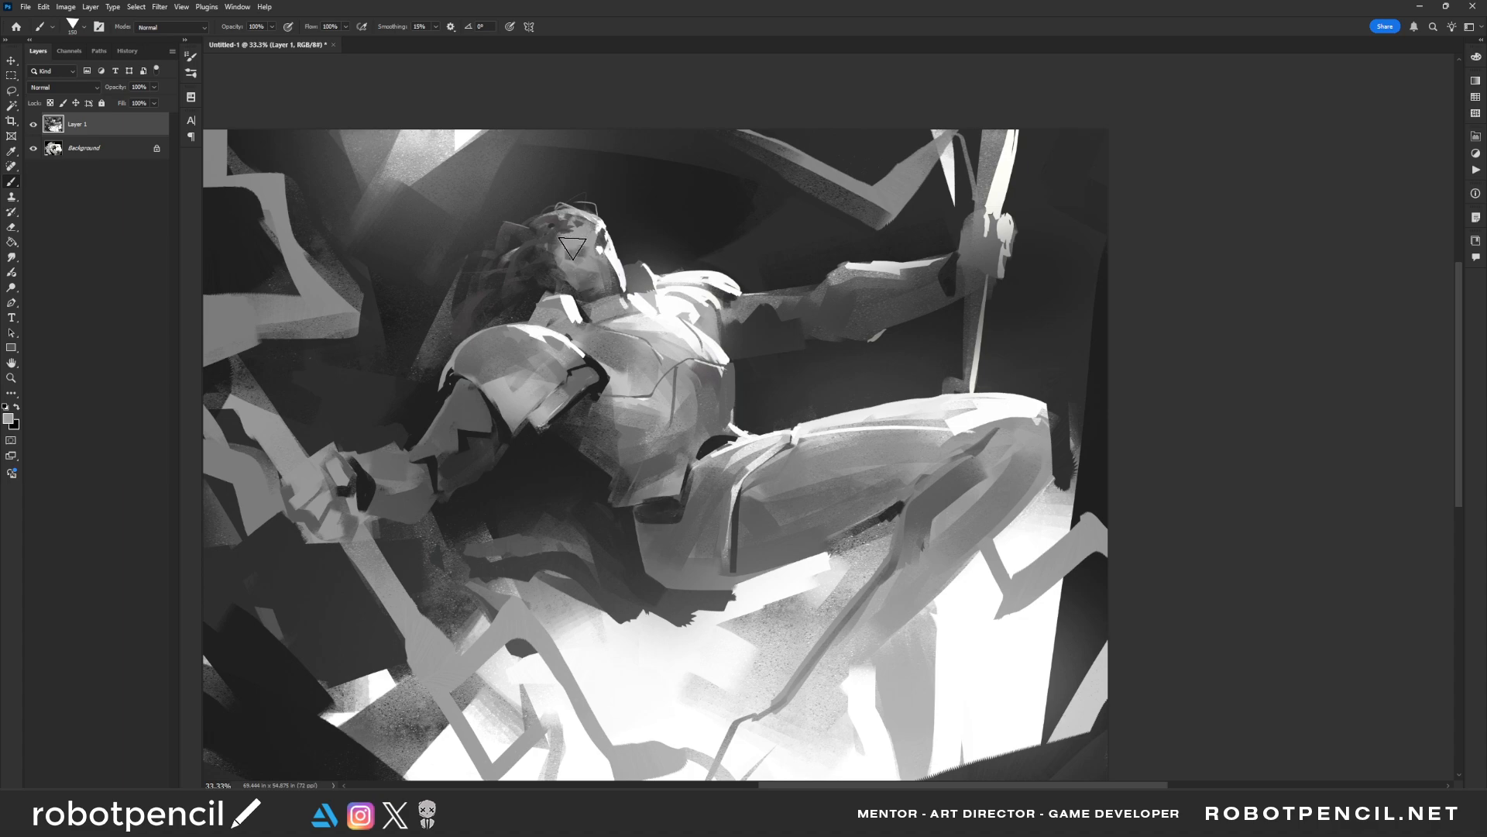
Sample a mid grey and paint broad strokes over the lower torso armour down to the waist
{"action": "left_click_drag", "start_coordinate": [685, 379], "coordinate": [657, 348]}
{"action": "left_click", "coordinate": [567, 424], "text": "alt"}
{"action": "mouse_move", "coordinate": [540, 406]}
{"action": "left_mouse_down"}
{"action": "mouse_move", "coordinate": [588, 440]}
{"action": "mouse_move", "coordinate": [659, 456]}
{"action": "left_mouse_up"}
{"action": "left_click", "coordinate": [609, 467], "text": "alt"}
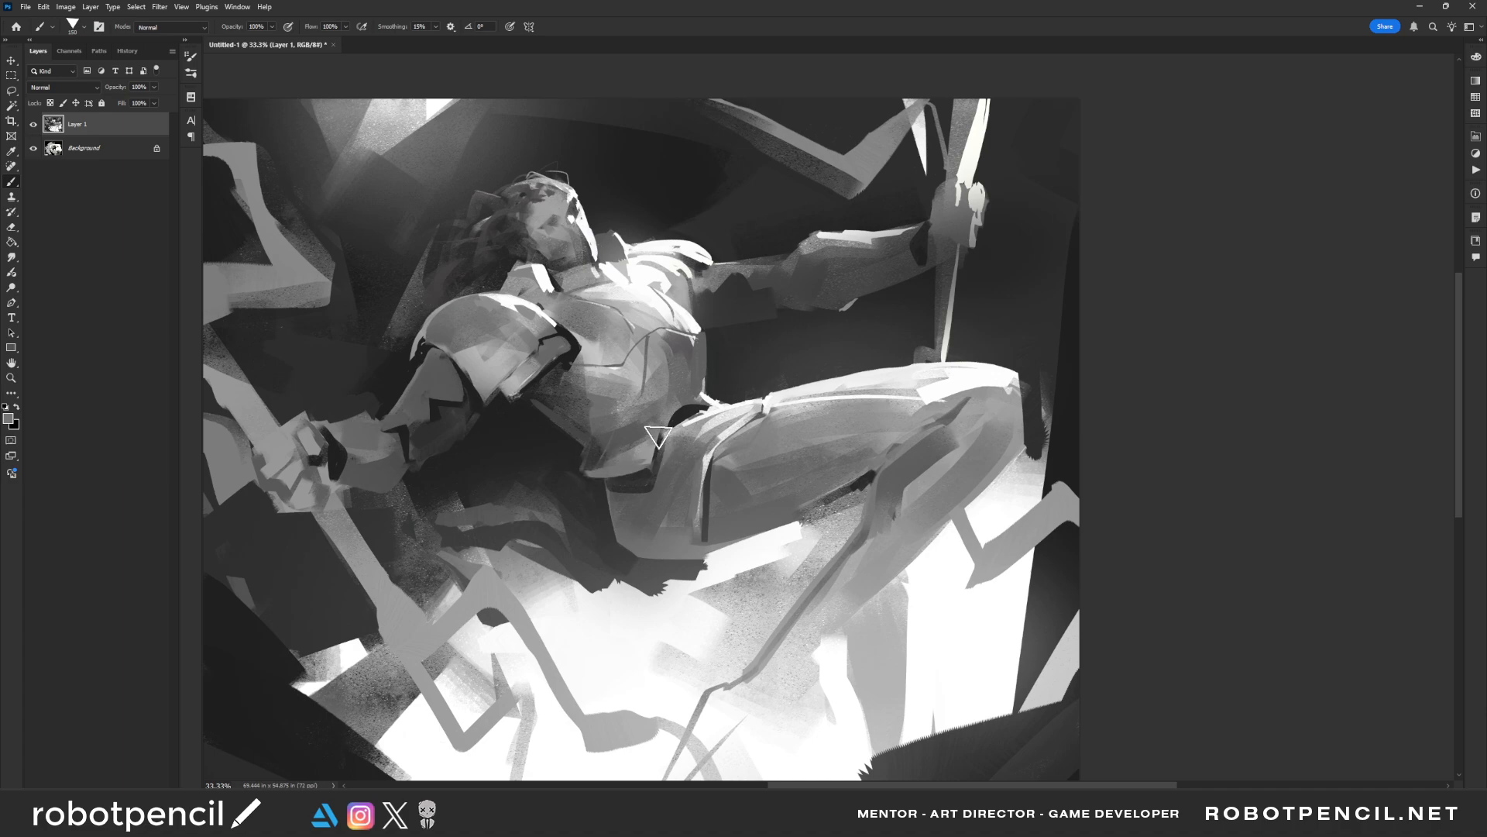
{"action": "scroll", "coordinate": [682, 472], "scroll_direction": "up", "scroll_amount": 1}
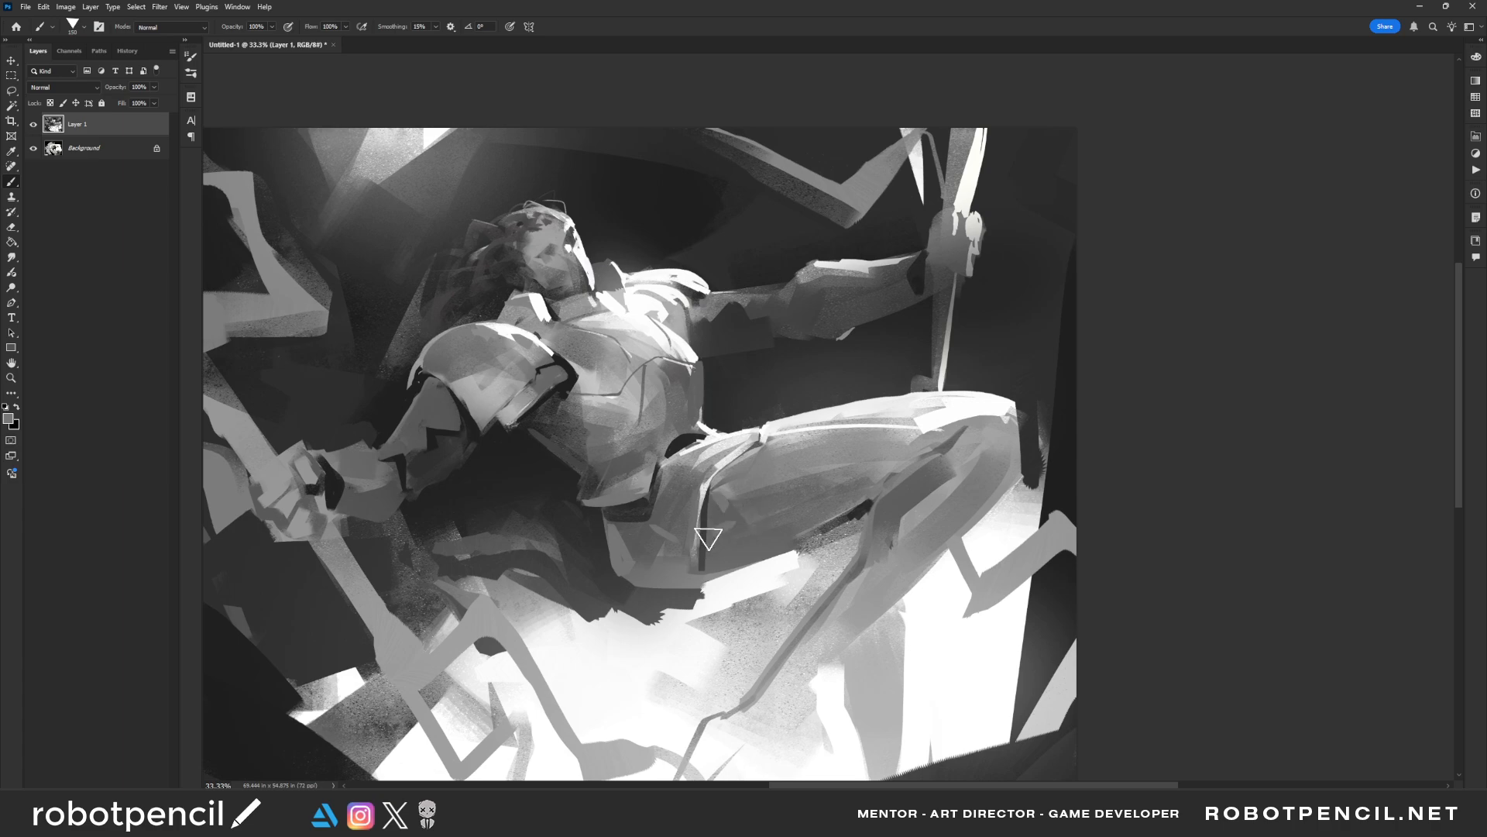
Mirror the painting and draw a dark seam under the chest plate and a dark accent at the far armpit with a smaller brush
{"action": "key", "text": "ctrl+shift+h"}
{"action": "left_click_drag", "start_coordinate": [551, 438], "coordinate": [648, 439]}
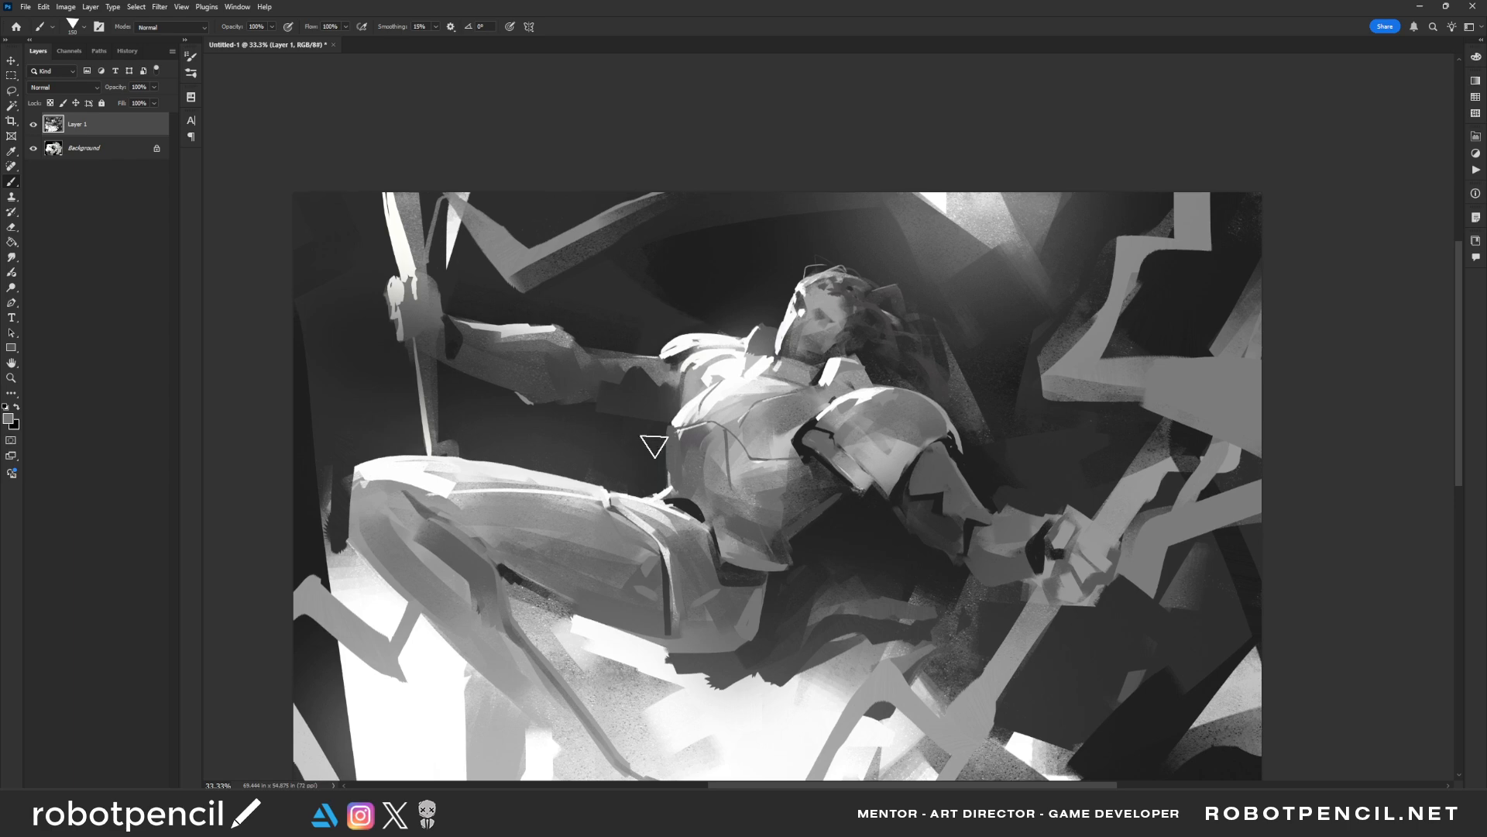
{"action": "key", "text": "bracketleft"}
{"action": "key", "text": "bracketleft"}
{"action": "key", "text": "bracketleft"}
{"action": "key", "text": "bracketleft"}
{"action": "key", "text": "bracketleft"}
{"action": "left_click_drag", "start_coordinate": [807, 459], "coordinate": [758, 457]}
{"action": "key", "text": "ctrl+z"}
{"action": "left_click_drag", "start_coordinate": [671, 366], "coordinate": [658, 378]}
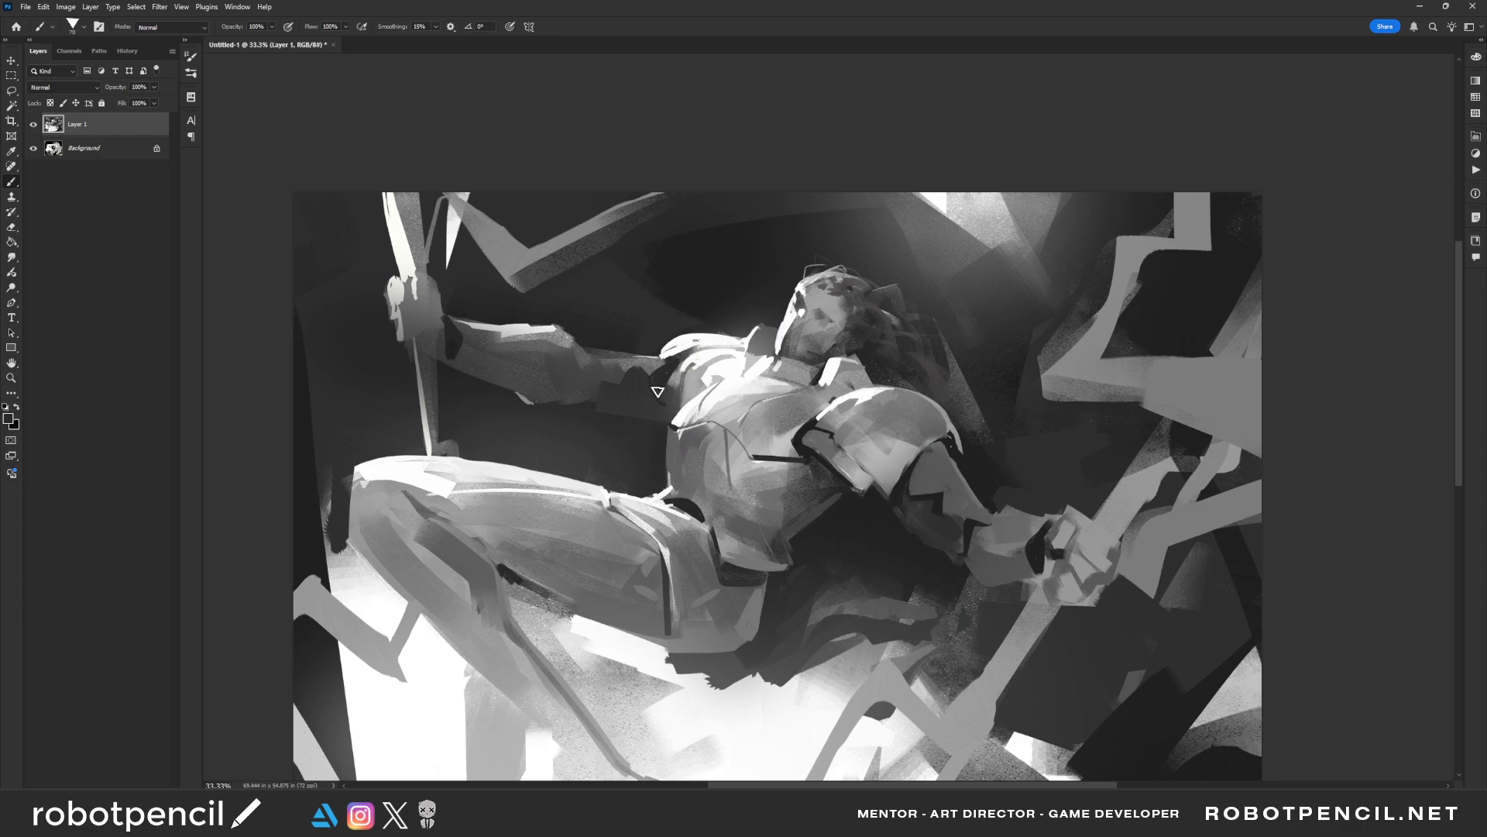
Mirror the painting back and add dark plate seams on both upper arms and along the hip seam of the thigh
{"action": "key", "text": "z"}
{"action": "left_click", "coordinate": [740, 529], "text": "alt"}
{"action": "left_click", "coordinate": [739, 528], "text": "alt"}
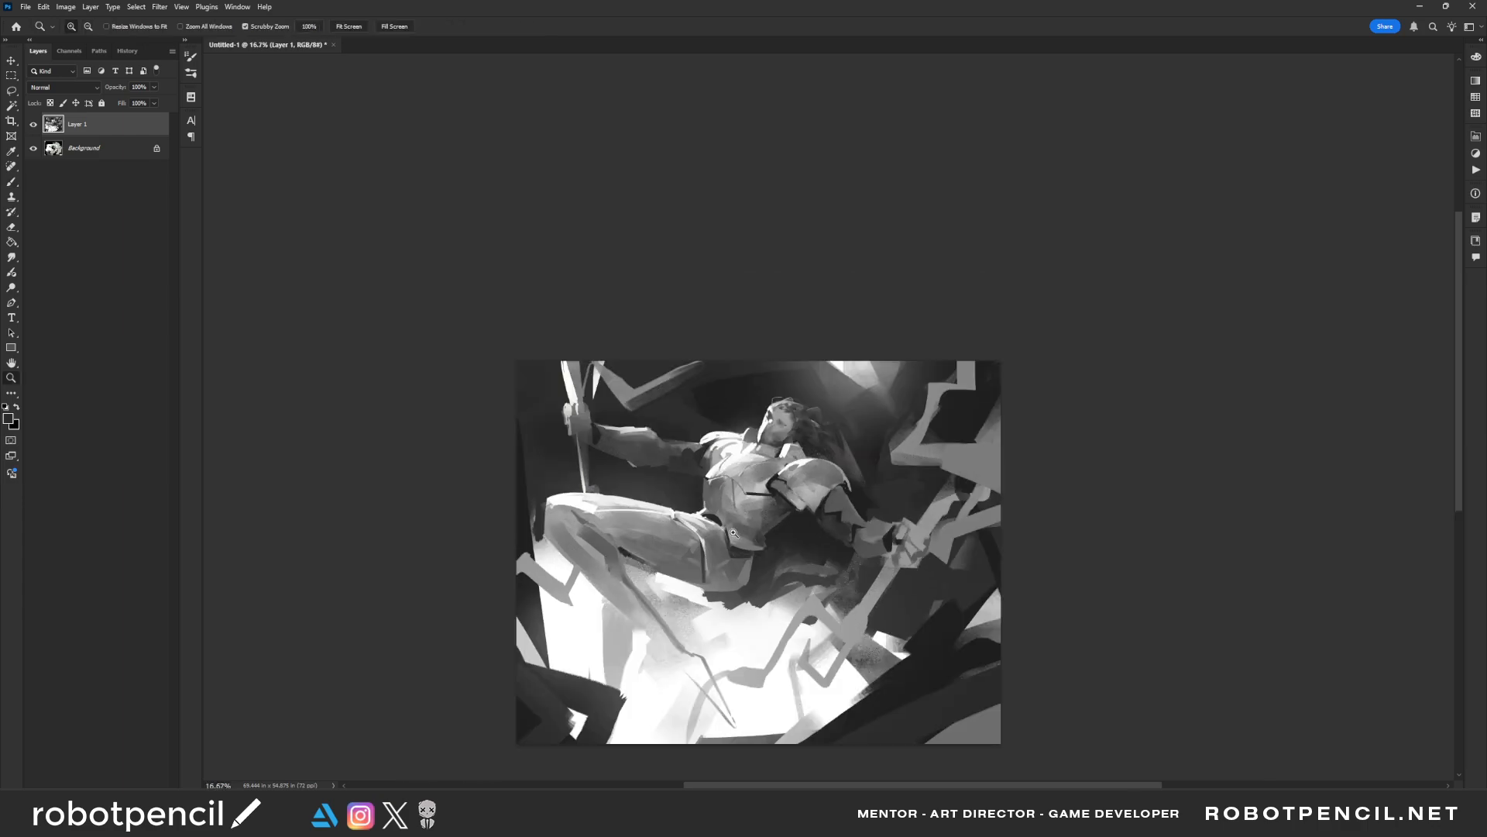
{"action": "key", "text": "F2"}
{"action": "left_click", "coordinate": [730, 535]}
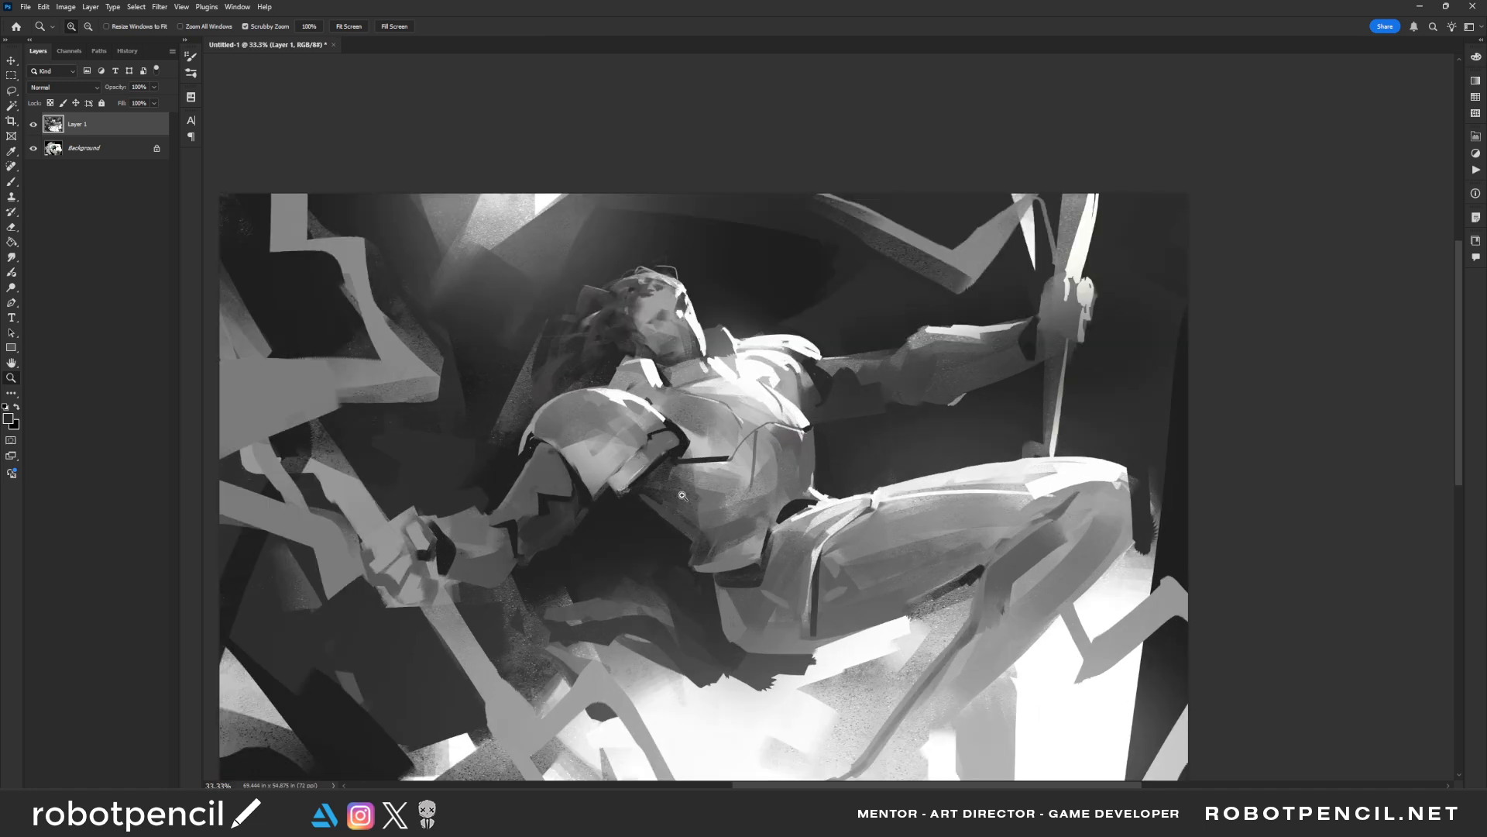
{"action": "key", "text": "b"}
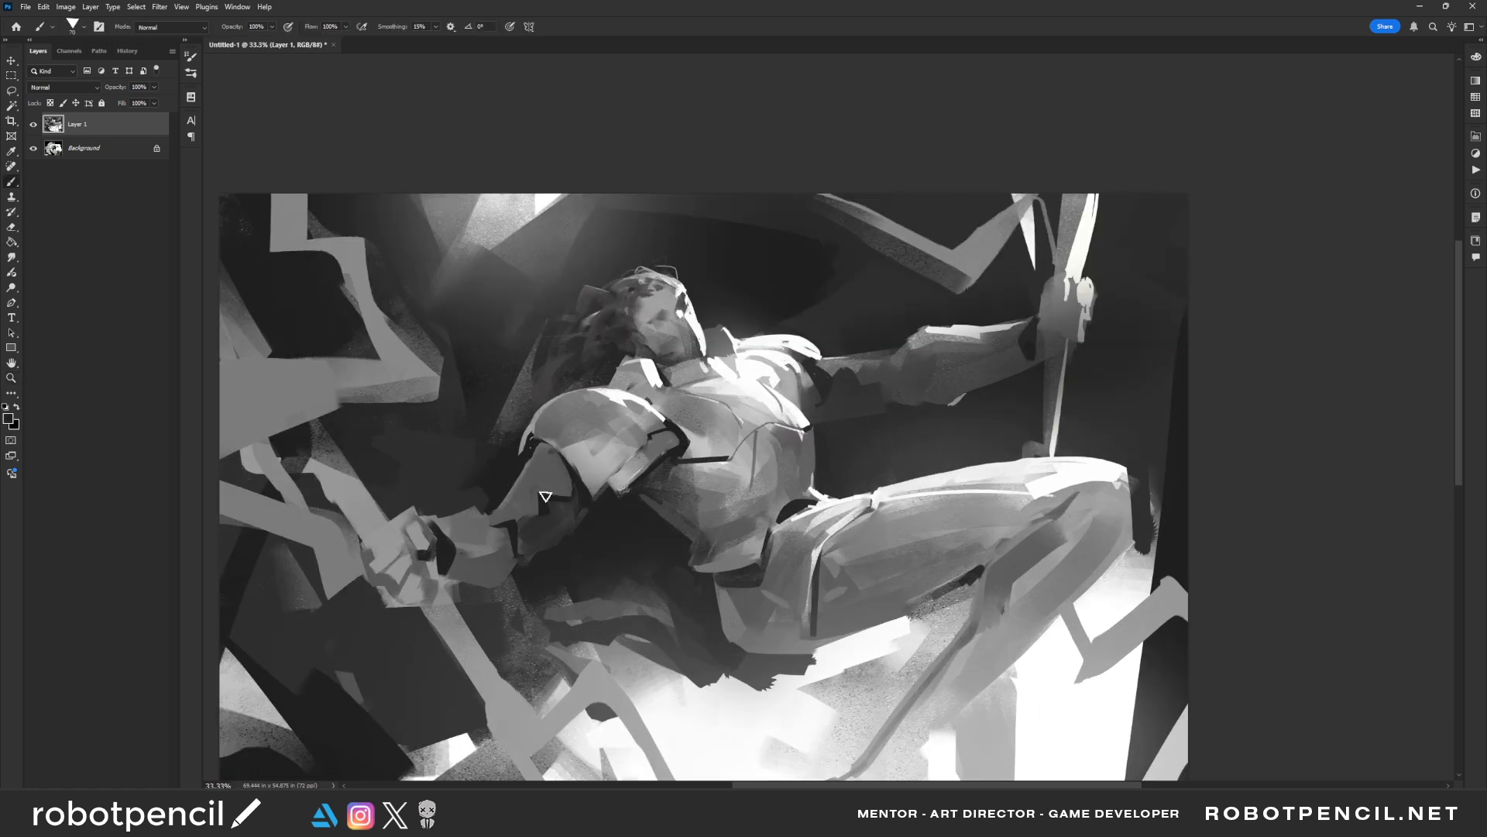
{"action": "left_click_drag", "start_coordinate": [546, 496], "coordinate": [545, 466]}
{"action": "left_click", "coordinate": [556, 465], "text": "alt"}
{"action": "left_click", "coordinate": [544, 498], "text": "alt"}
{"action": "left_click_drag", "start_coordinate": [535, 515], "coordinate": [522, 490]}
{"action": "left_click_drag", "start_coordinate": [853, 354], "coordinate": [840, 390]}
{"action": "mouse_move", "coordinate": [810, 577]}
{"action": "left_mouse_down"}
{"action": "mouse_move", "coordinate": [748, 443]}
{"action": "mouse_move", "coordinate": [822, 396]}
{"action": "left_mouse_up"}
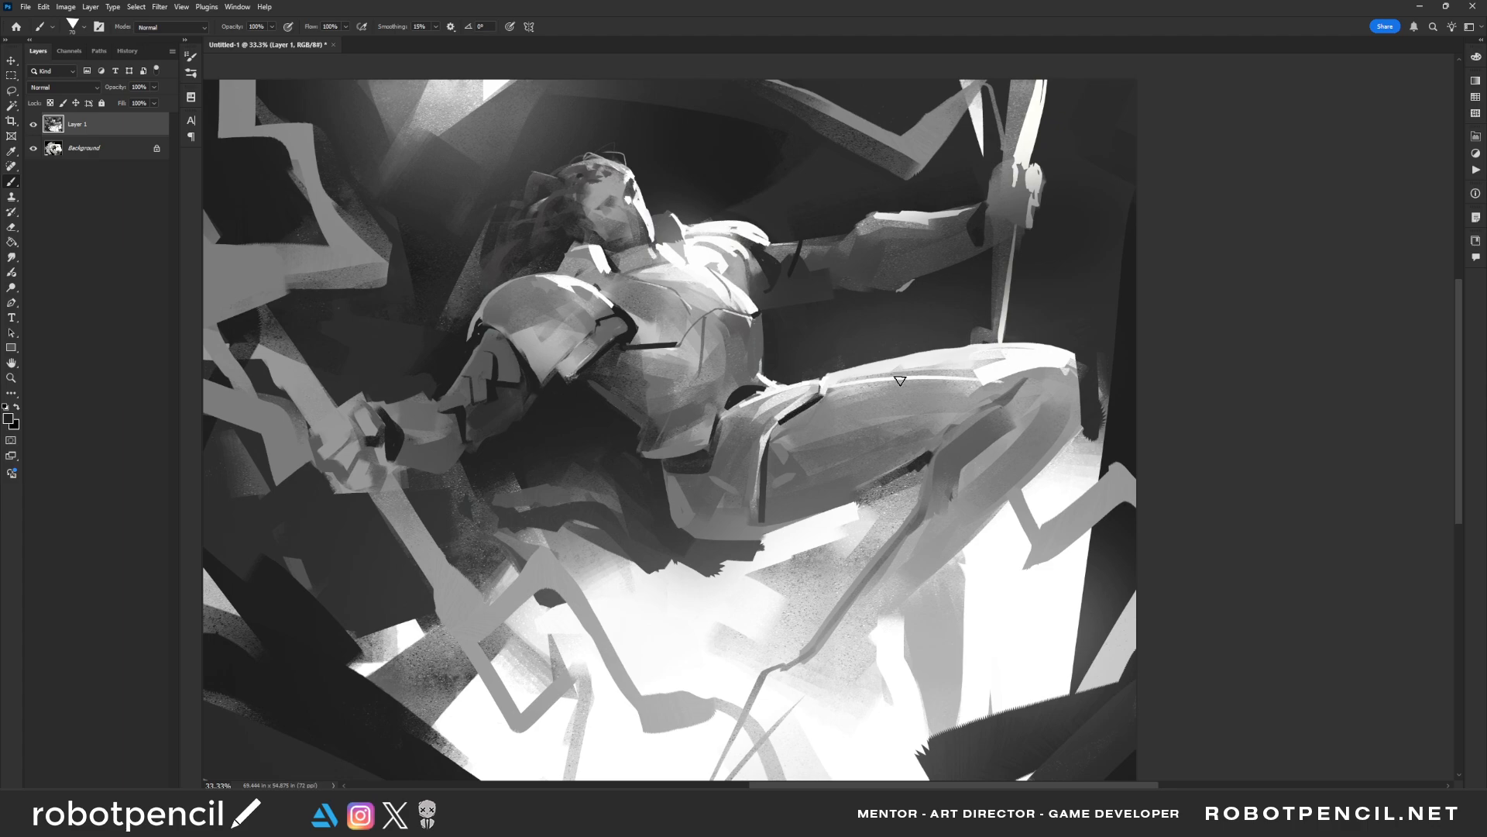
Try a thin dark seam line wrapping around the middle of the thigh, checking it mirrored
{"action": "mouse_move", "coordinate": [894, 360]}
{"action": "left_mouse_down"}
{"action": "mouse_move", "coordinate": [839, 420]}
{"action": "mouse_move", "coordinate": [817, 489]}
{"action": "left_mouse_up"}
{"action": "key", "text": "ctrl+shift+h"}
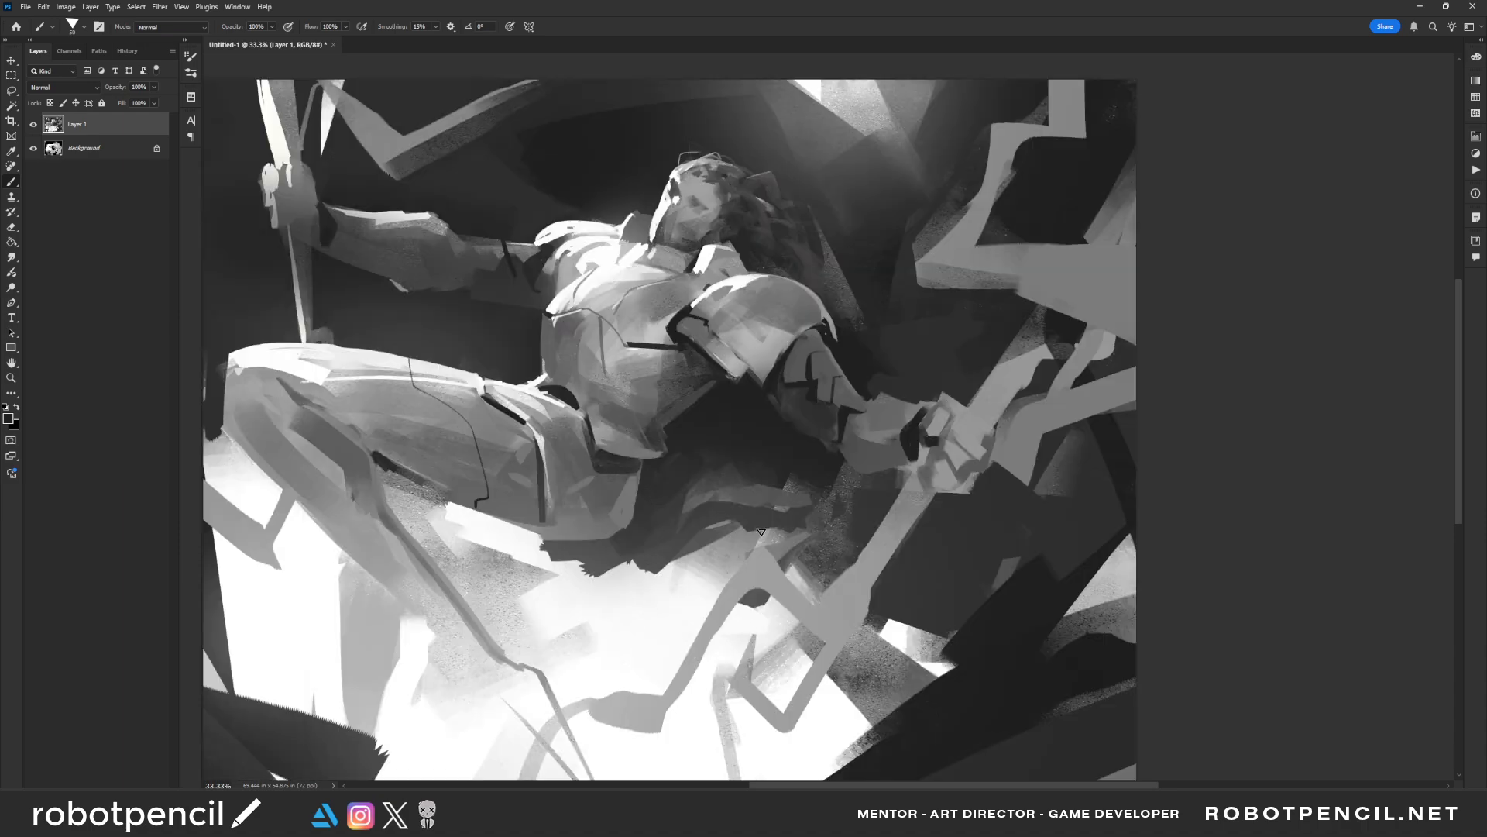
{"action": "key", "text": "ctrl+shift+h"}
{"action": "scroll", "coordinate": [714, 425], "scroll_direction": "up", "scroll_amount": 1}
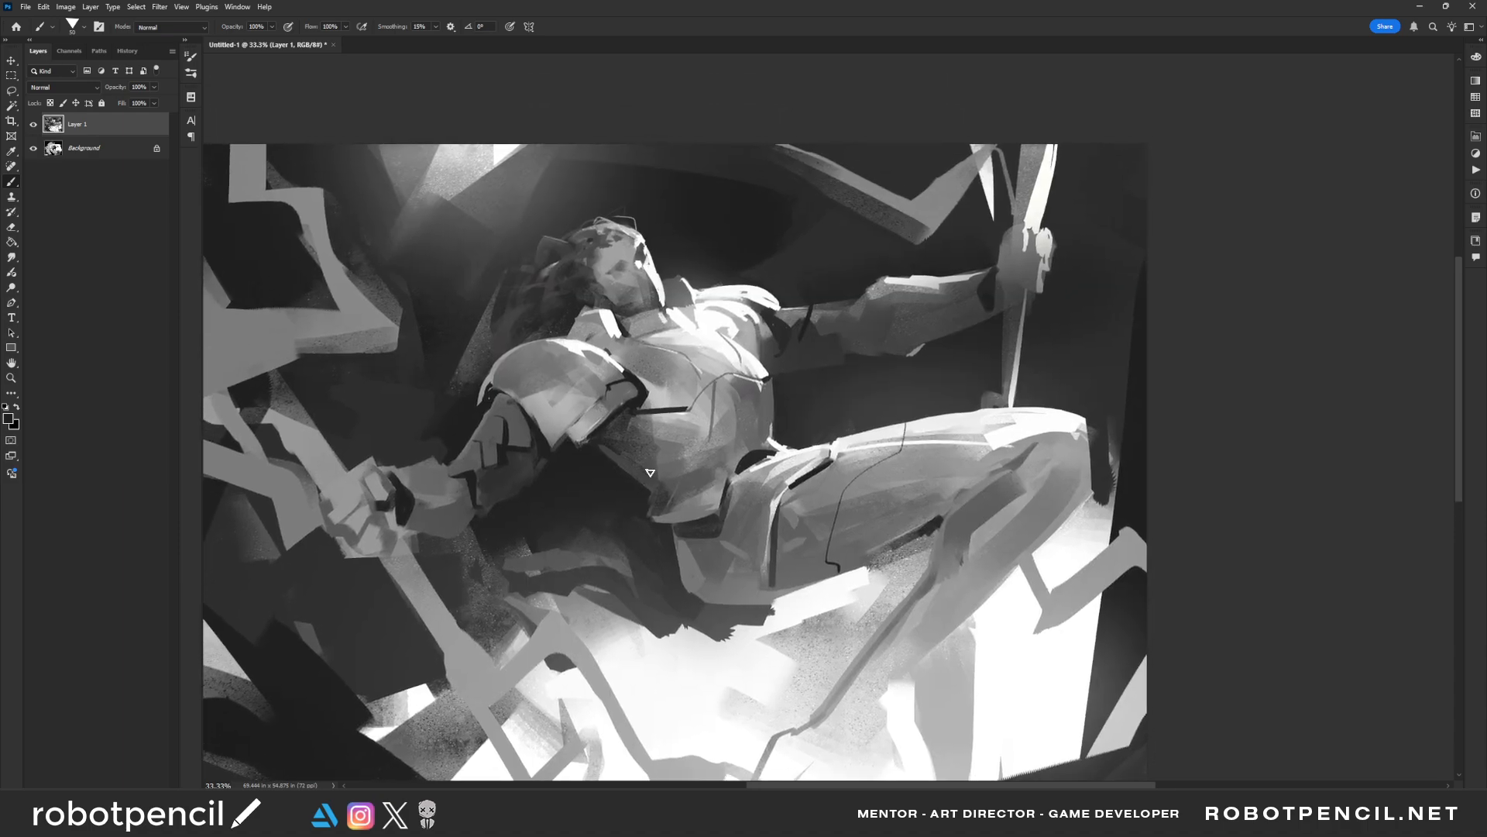
{"action": "key", "text": "ctrl+shift+h"}
Mirror the painting, paint sampled grey on the side of the waist and the hip with a larger brush, and mirror it back
{"action": "key", "text": "ctrl+shift+h"}
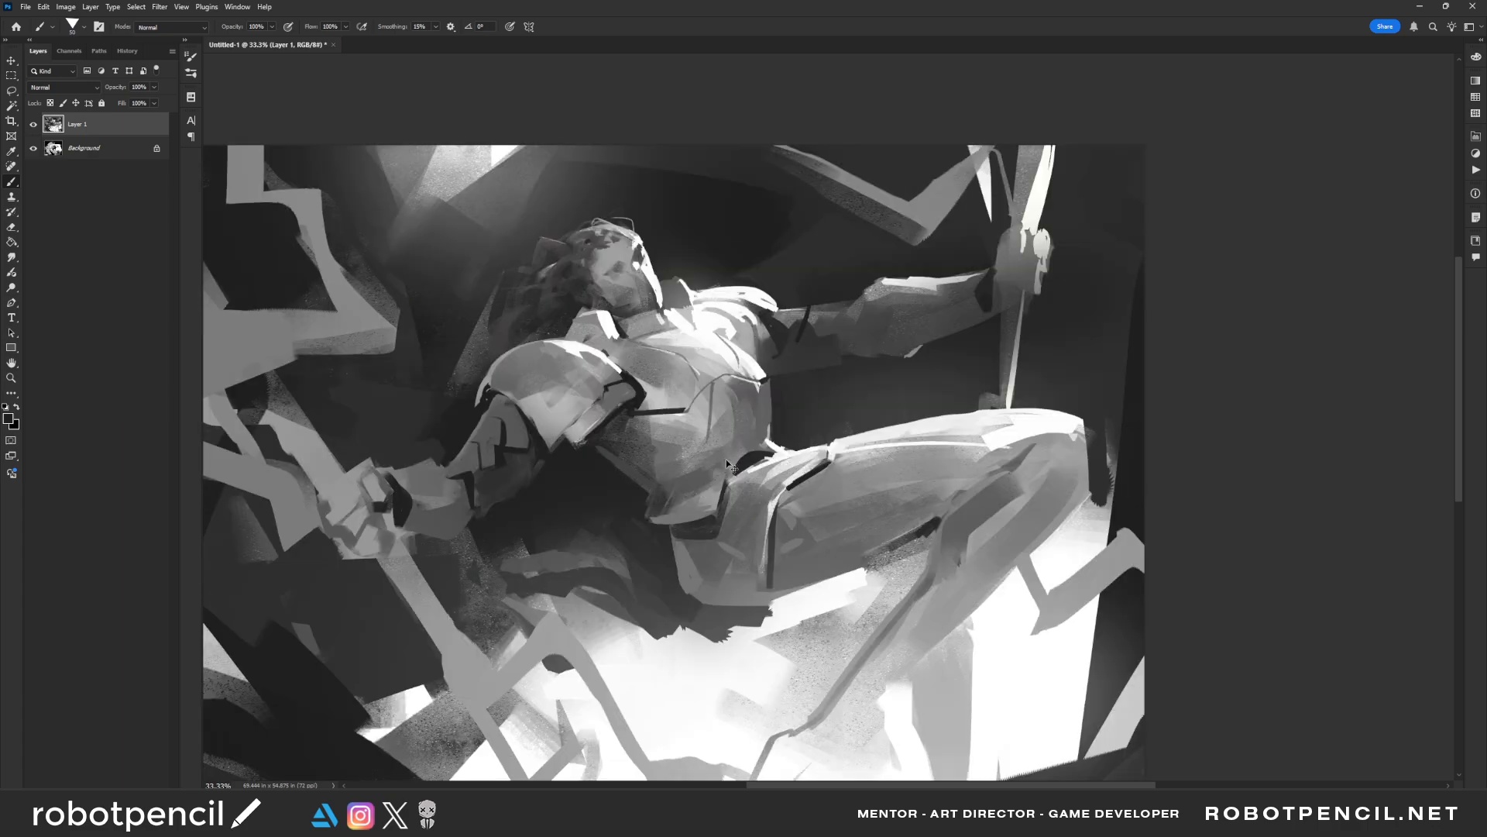
{"action": "key", "text": "ctrl+shift+h"}
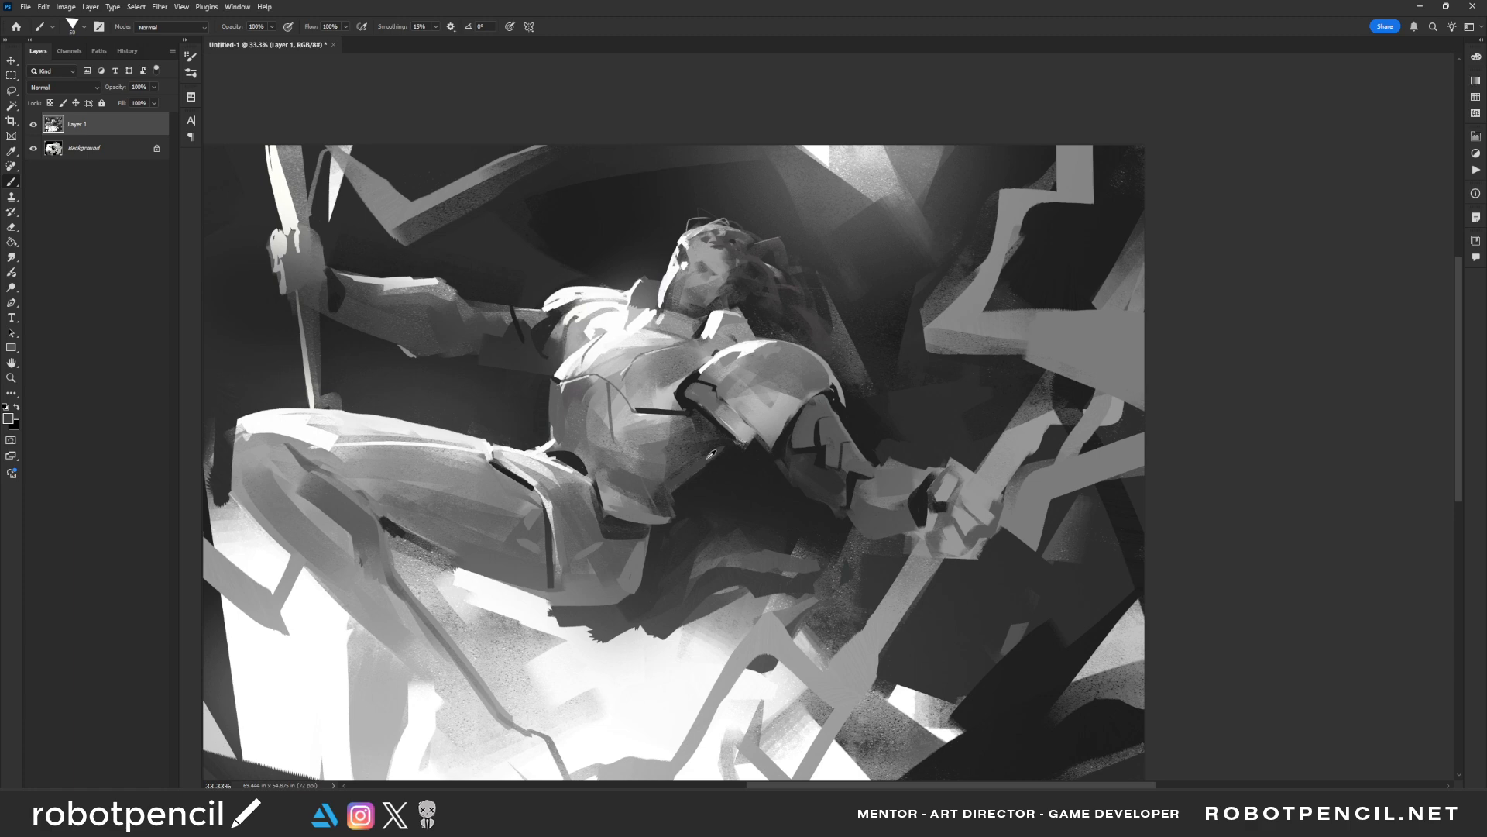
{"action": "key", "text": "bracketright"}
{"action": "key", "text": "bracketright"}
{"action": "key", "text": "bracketright"}
{"action": "key", "text": "bracketright"}
{"action": "key", "text": "bracketright"}
{"action": "left_click_drag", "start_coordinate": [709, 464], "coordinate": [677, 490]}
{"action": "left_click_drag", "start_coordinate": [626, 548], "coordinate": [631, 574]}
{"action": "left_click", "coordinate": [634, 558], "text": "alt"}
{"action": "key", "text": "ctrl+z"}
{"action": "key", "text": "ctrl+shift+h"}
{"action": "left_click_drag", "start_coordinate": [700, 533], "coordinate": [674, 483]}
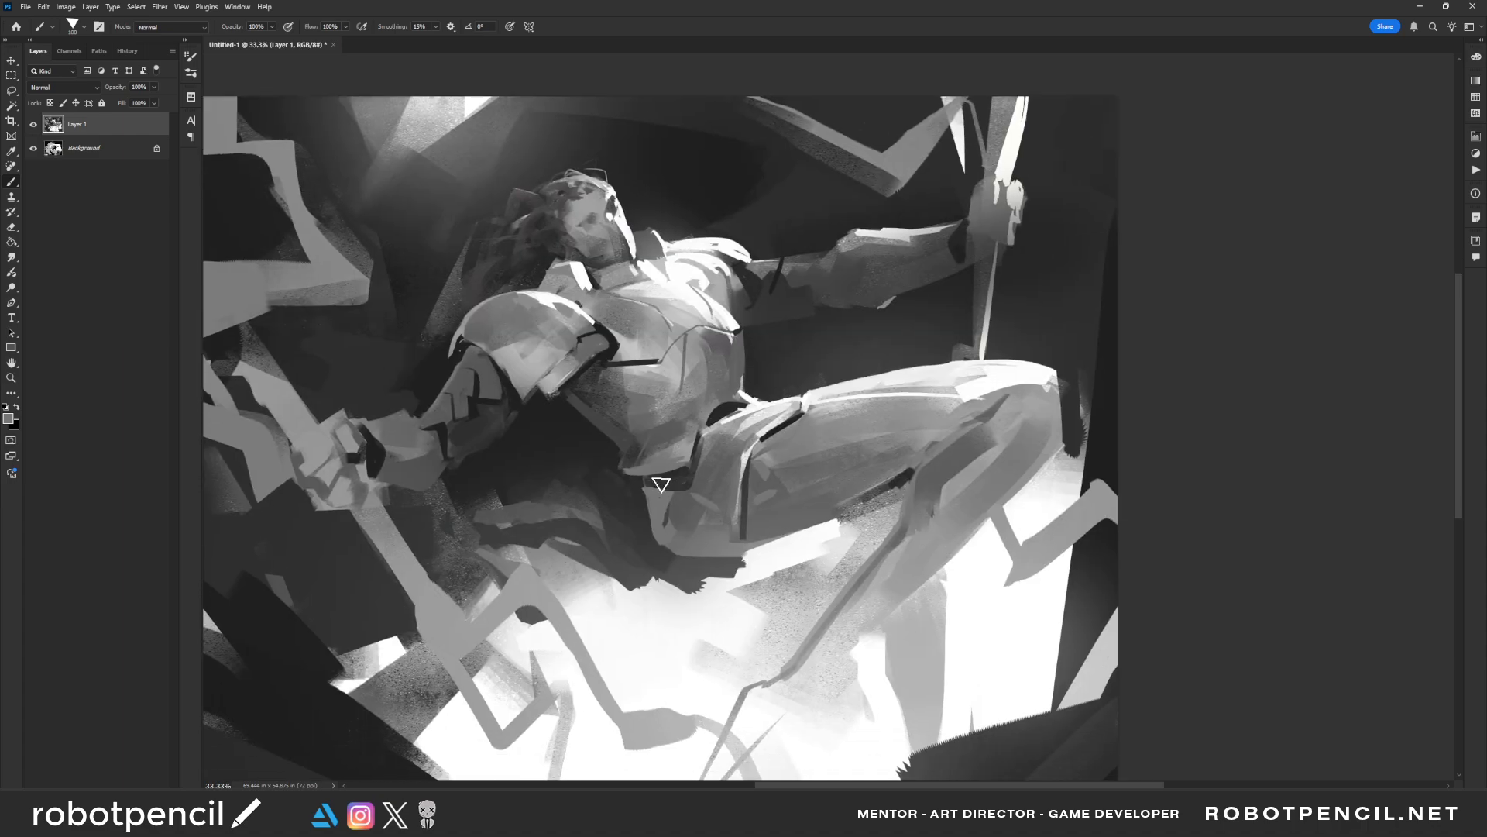
Sample a dark tone and darken the gap between the waist armour and the thigh with a smaller brush
{"action": "left_click", "coordinate": [641, 541], "text": "alt"}
{"action": "key", "text": "bracketleft"}
{"action": "key", "text": "bracketleft"}
{"action": "mouse_move", "coordinate": [718, 406]}
{"action": "left_mouse_down"}
{"action": "mouse_move", "coordinate": [694, 453]}
{"action": "mouse_move", "coordinate": [724, 402]}
{"action": "mouse_move", "coordinate": [714, 392]}
{"action": "mouse_move", "coordinate": [681, 471]}
{"action": "mouse_move", "coordinate": [703, 405]}
{"action": "mouse_move", "coordinate": [741, 395]}
{"action": "left_mouse_up"}
{"action": "key", "text": "bracketleft"}
{"action": "key", "text": "bracketleft"}
Check the overall read of the painting at a smaller size, both mirrored and unmirrored
{"action": "key", "text": "z"}
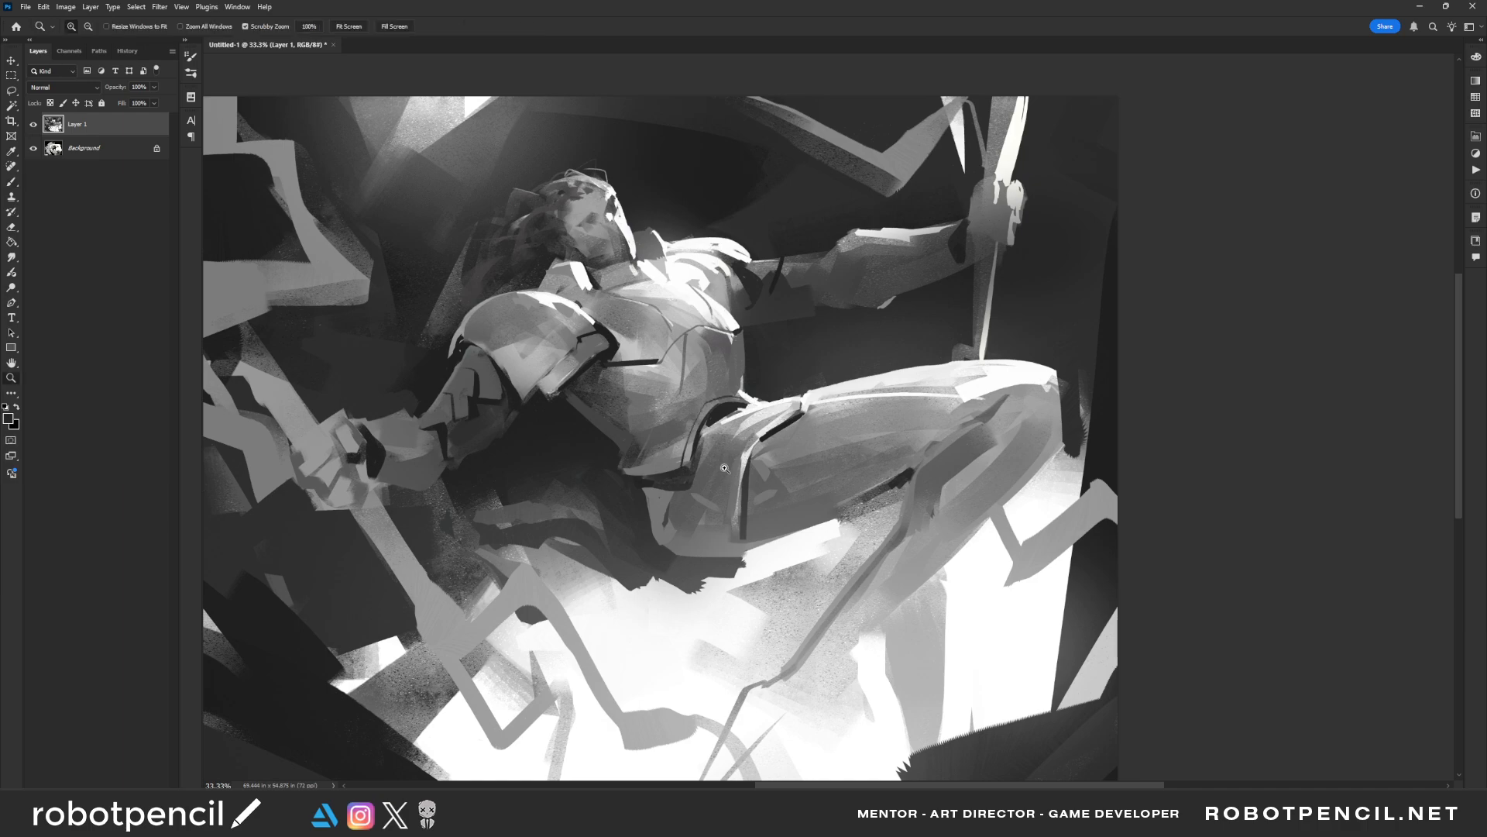
{"action": "left_click", "coordinate": [724, 470], "text": "alt"}
{"action": "left_click", "coordinate": [724, 470], "text": "alt"}
{"action": "left_click", "coordinate": [723, 469], "text": "alt"}
{"action": "key", "text": "ctrl+shift+h"}
{"action": "left_click", "coordinate": [668, 459]}
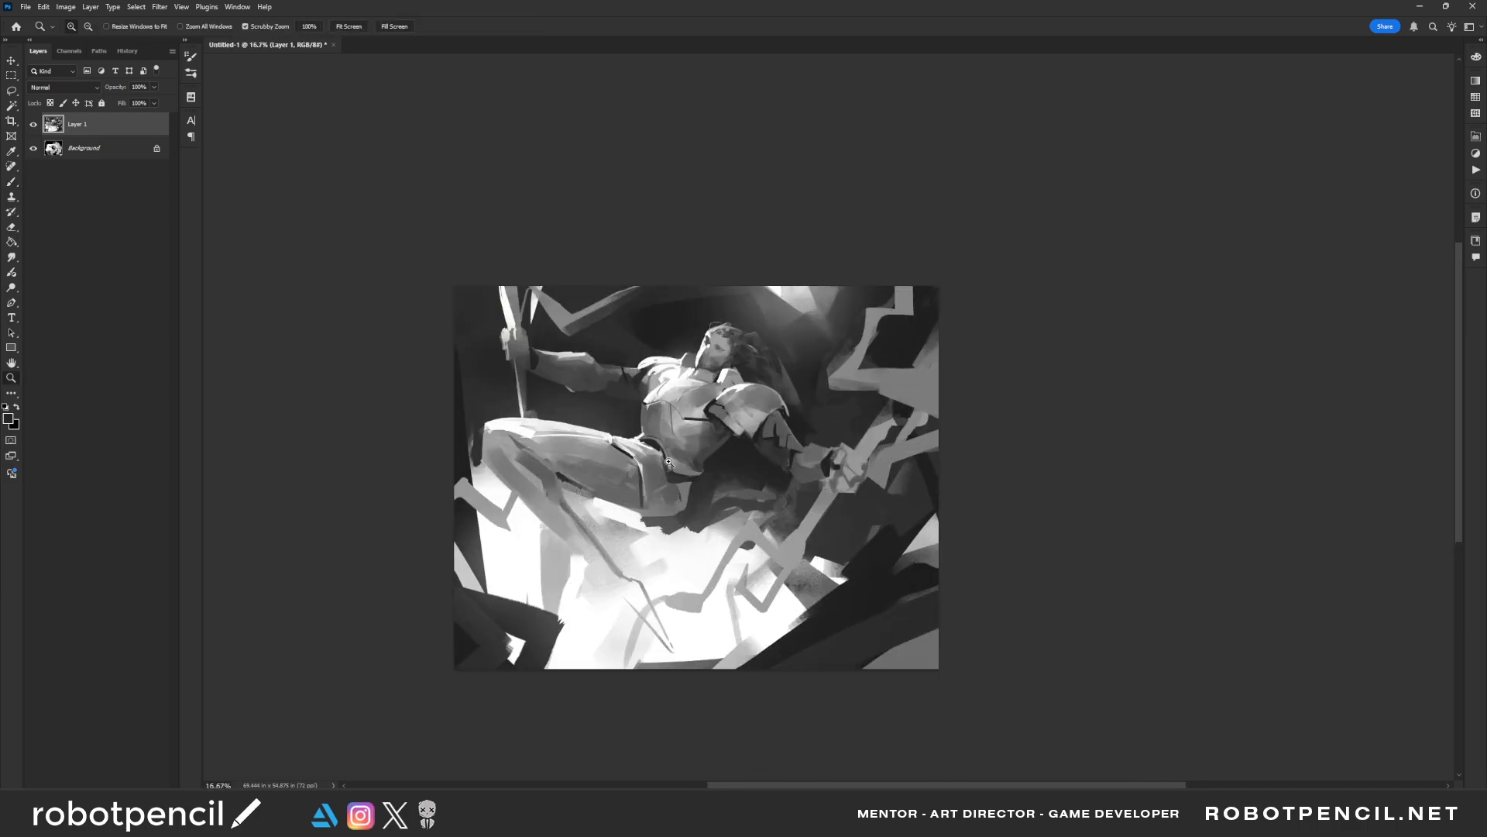
{"action": "left_click", "coordinate": [667, 465]}
{"action": "left_click", "coordinate": [665, 468]}
{"action": "key", "text": "ctrl+shift+h"}
{"action": "key", "text": "ctrl+z"}
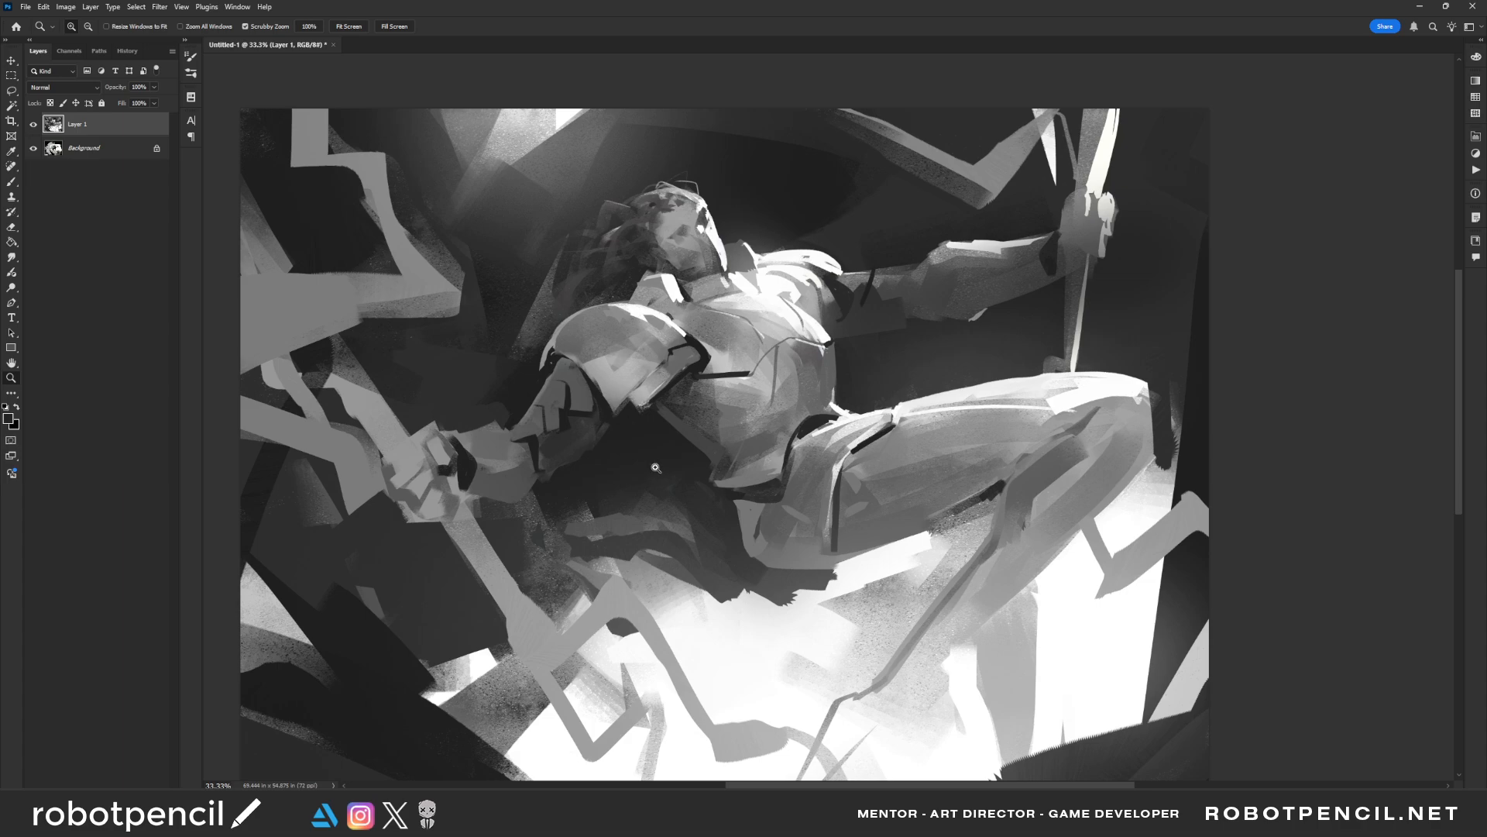
{"action": "left_click_drag", "start_coordinate": [674, 400], "coordinate": [661, 475]}
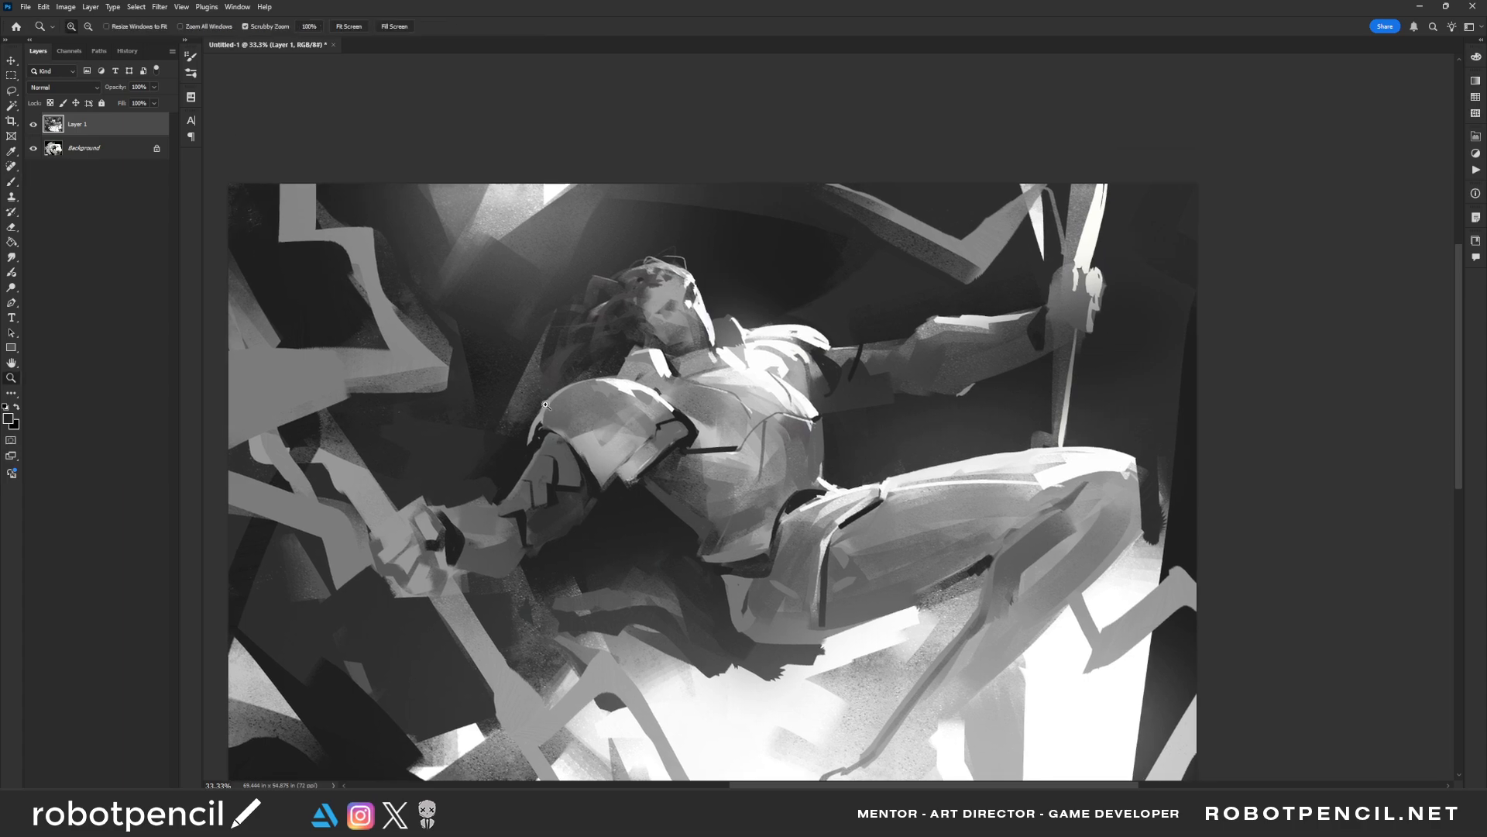
{"action": "key", "text": "b"}
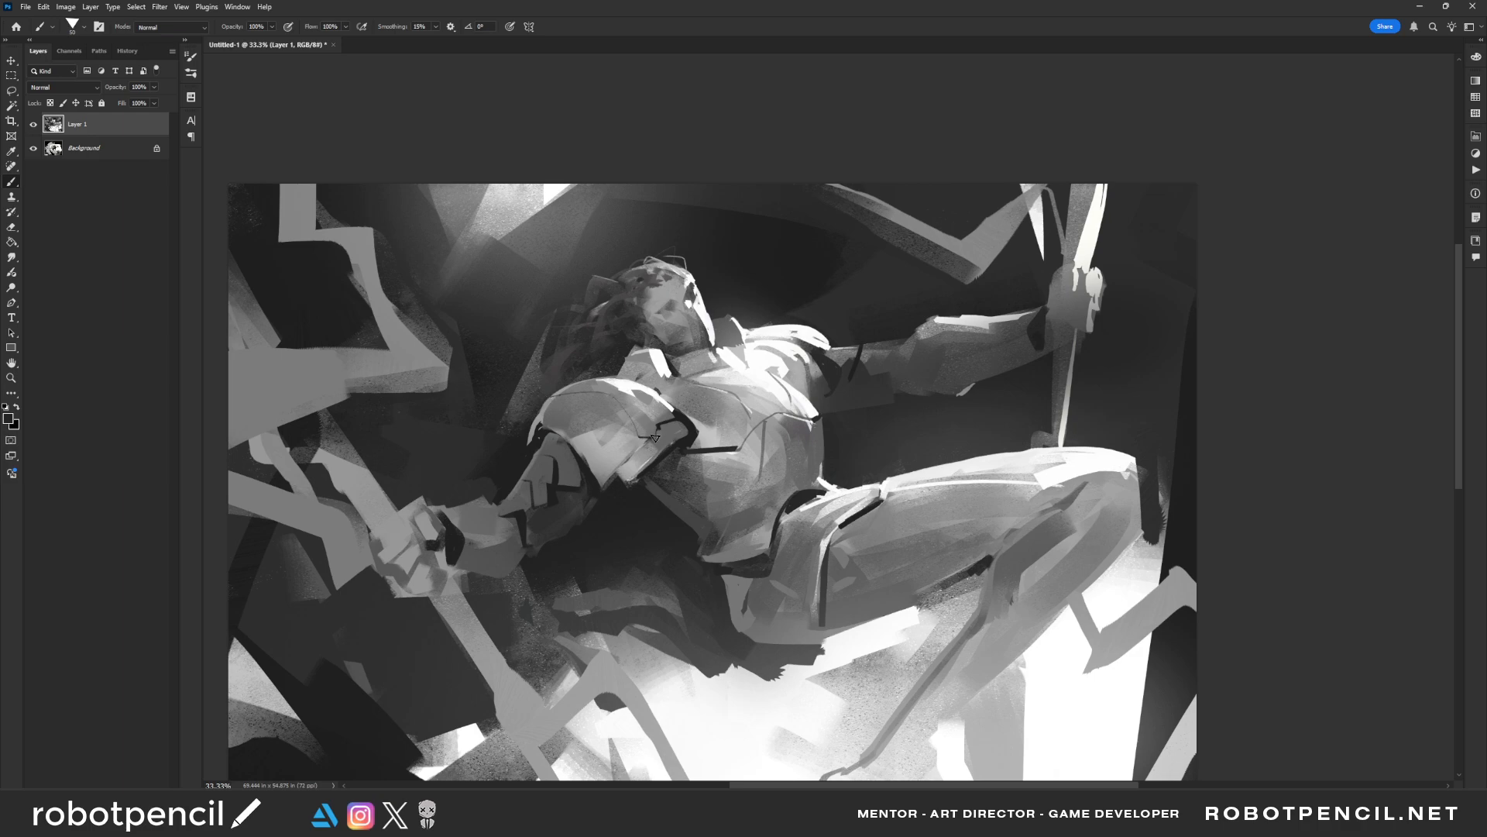
Mirror the painting and view it in full-screen mode with the interface panels hidden
{"action": "key", "text": "z"}
{"action": "left_click", "coordinate": [752, 477], "text": "alt"}
{"action": "left_click", "coordinate": [733, 504], "text": "alt"}
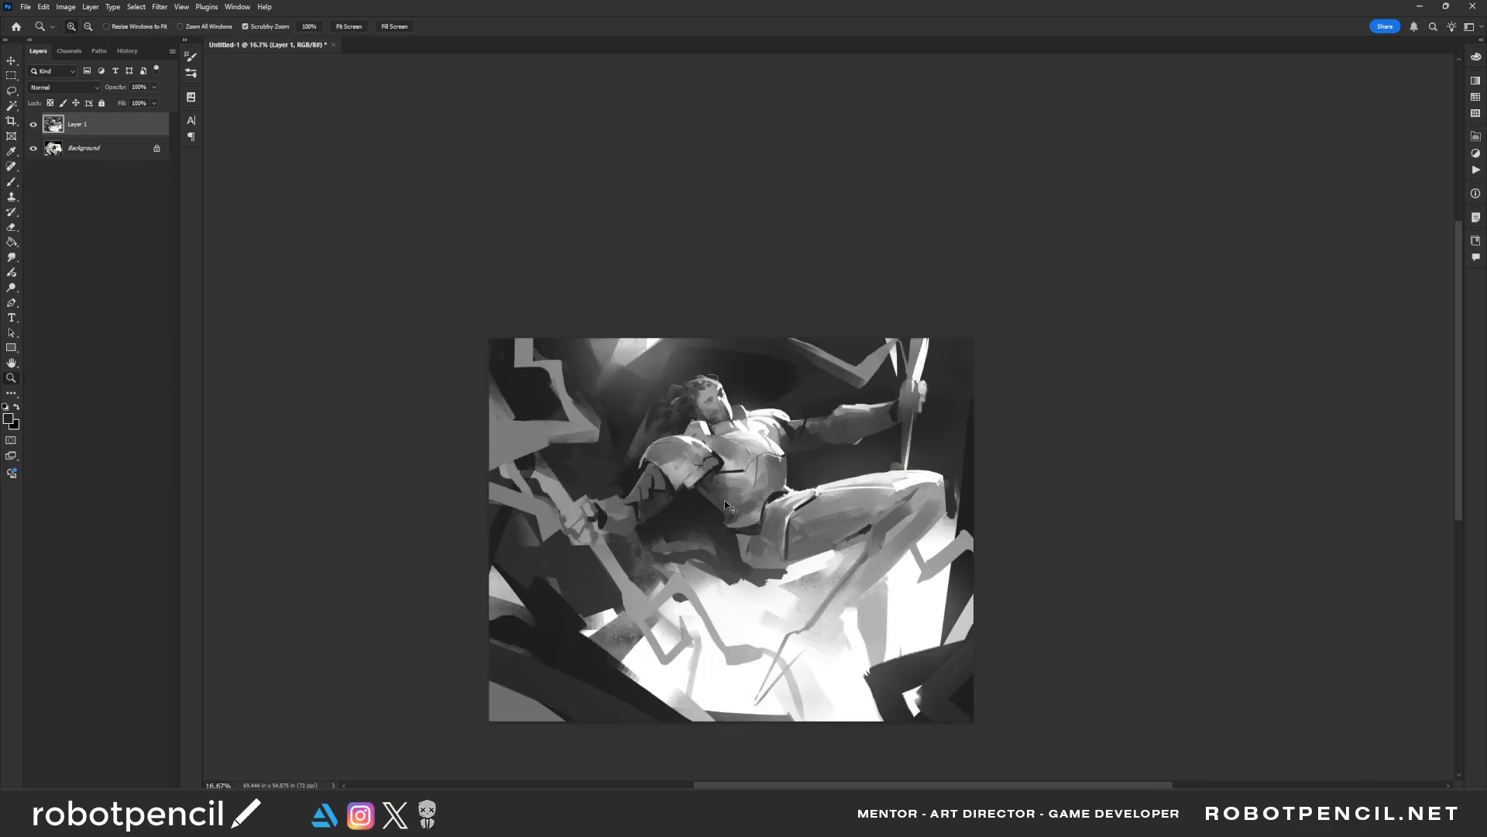
{"action": "key", "text": "ctrl+shift+h"}
{"action": "left_click", "coordinate": [721, 509]}
{"action": "left_click", "coordinate": [721, 508]}
{"action": "key", "text": "Tab"}
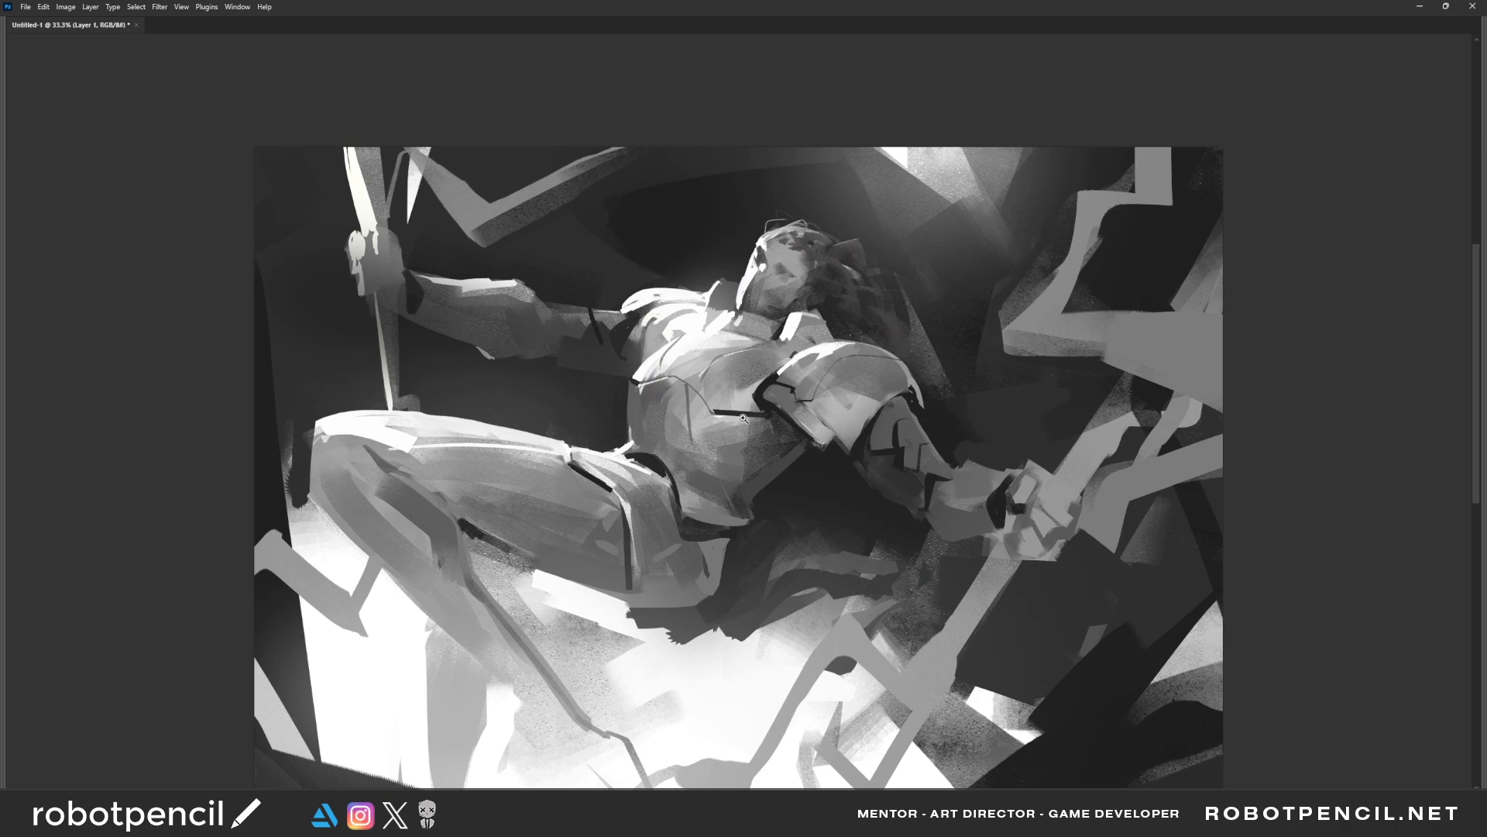
{"action": "key", "text": "f"}
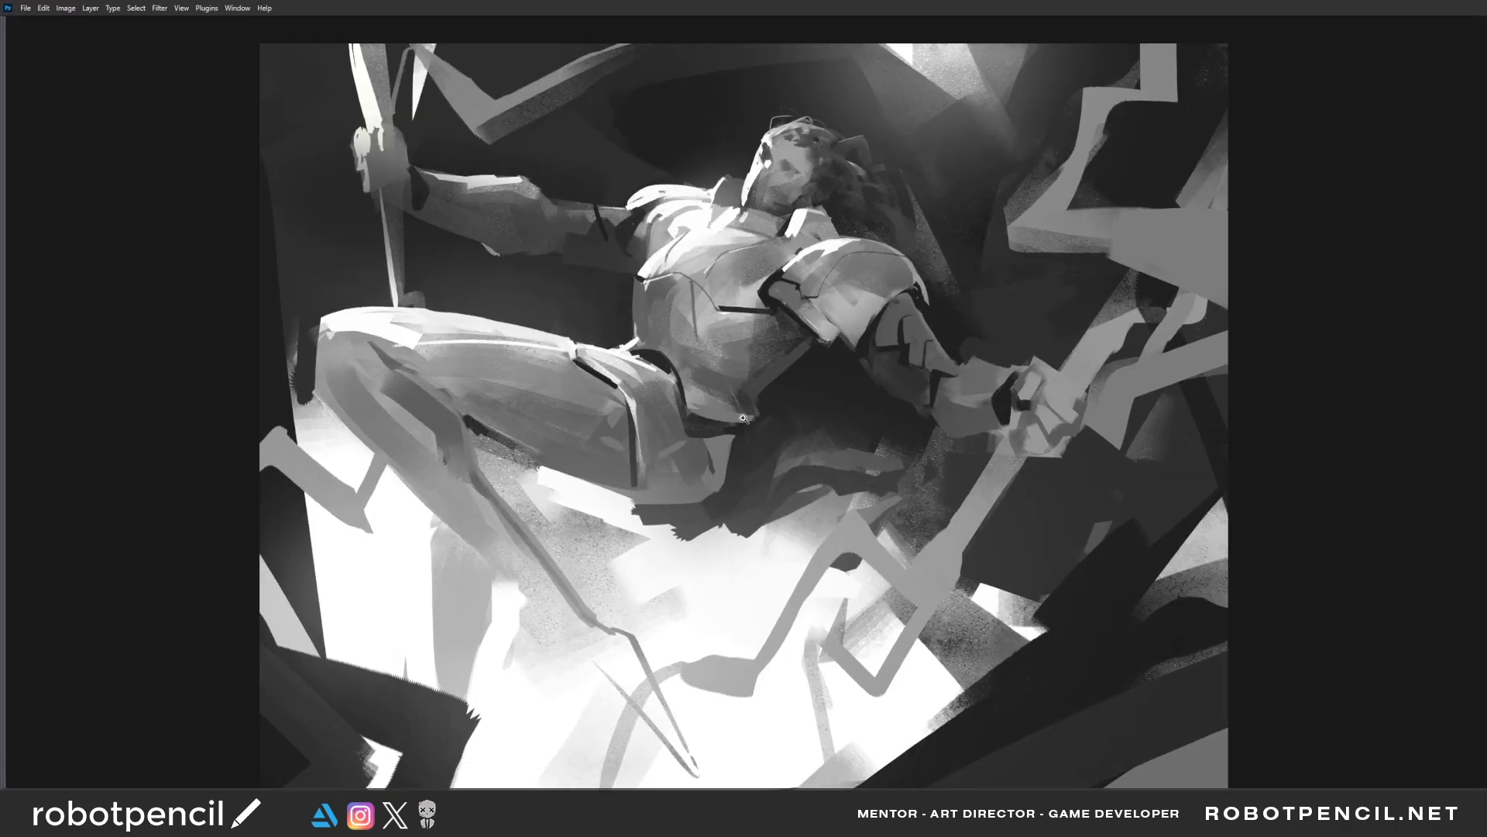